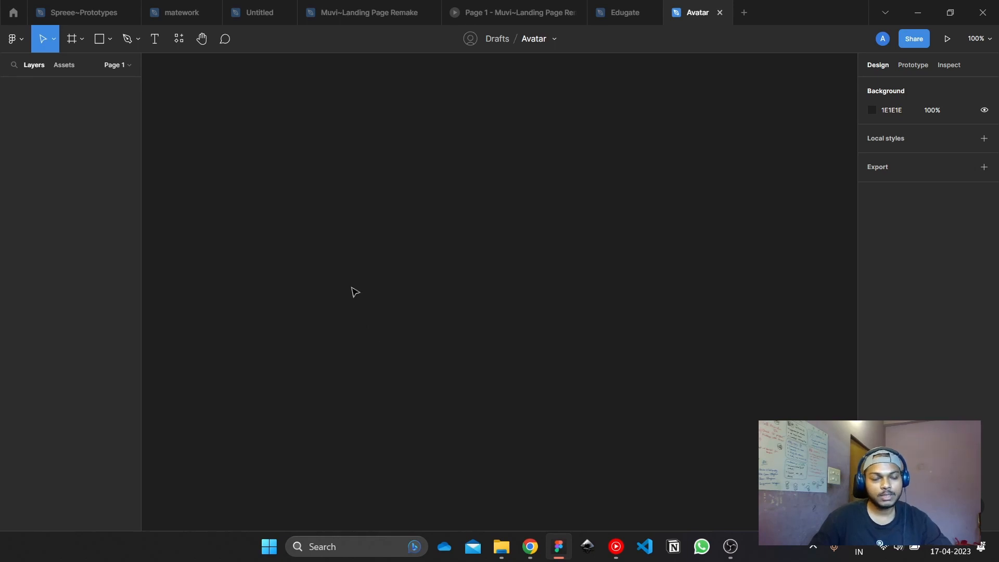
key(r)
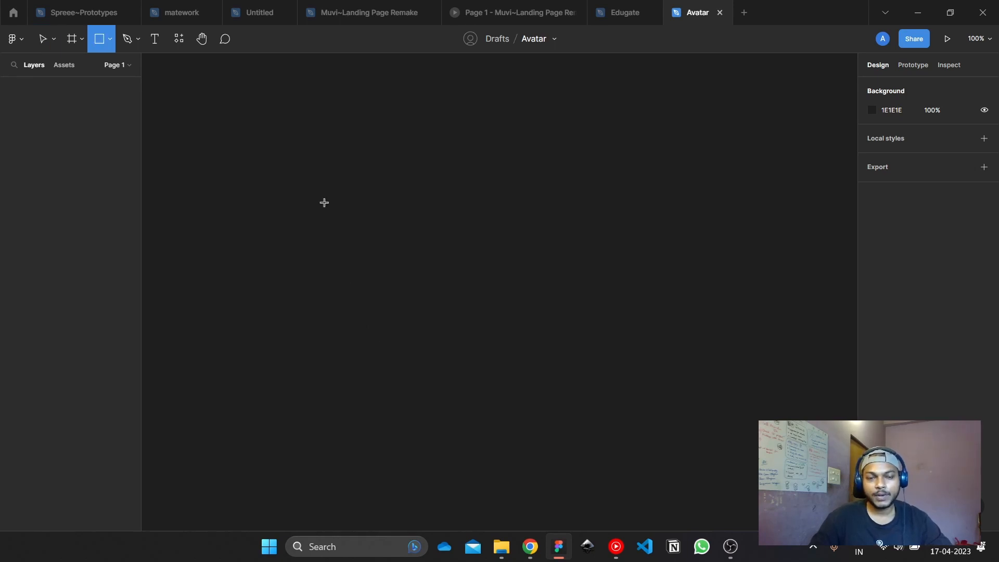
drag(324, 196, 481, 248)
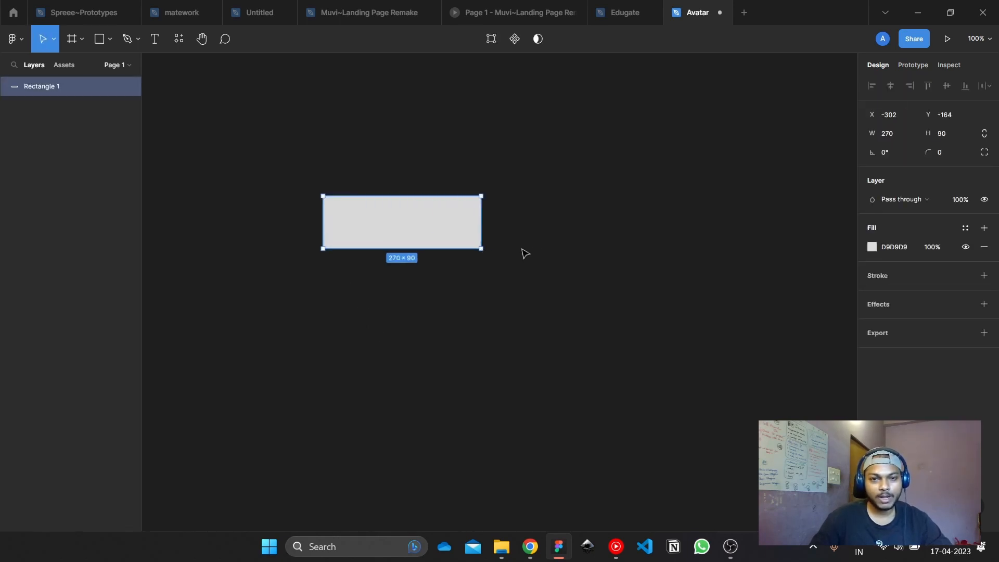
click(520, 246)
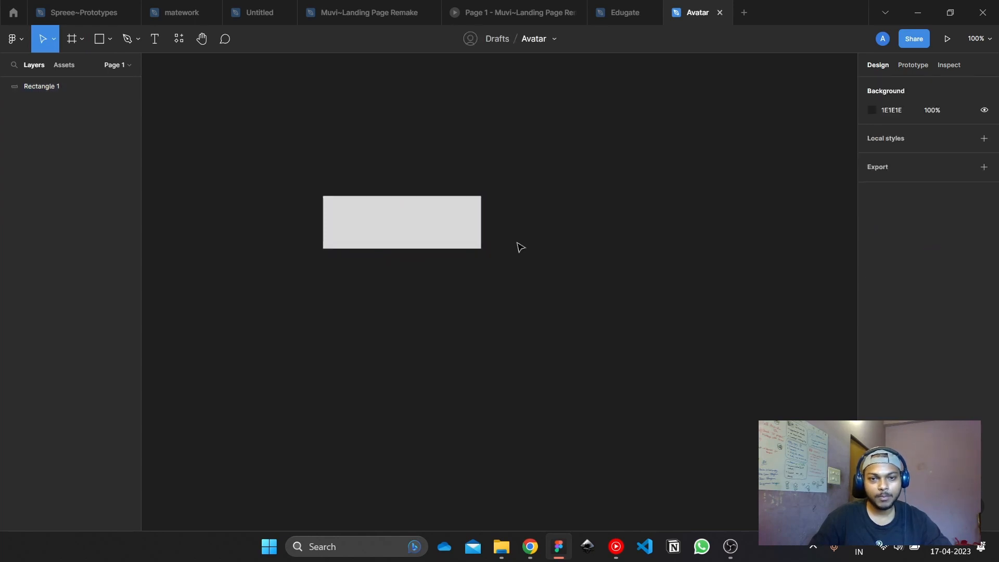
click(434, 226)
key(Delete)
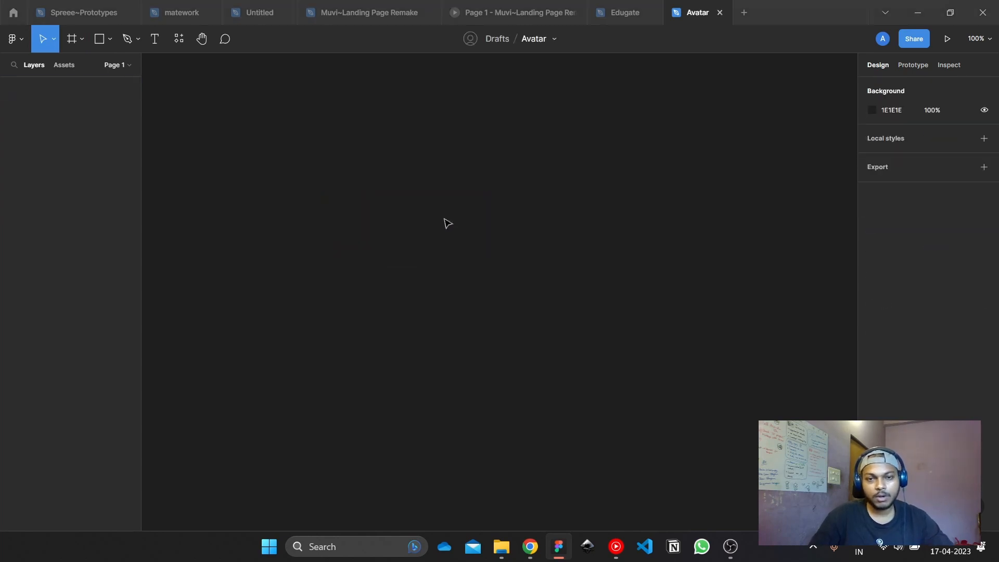
Switch to the Dribbble page in Chrome and search its shots for "avatar"
key(alt+Tab)
key(Tab)
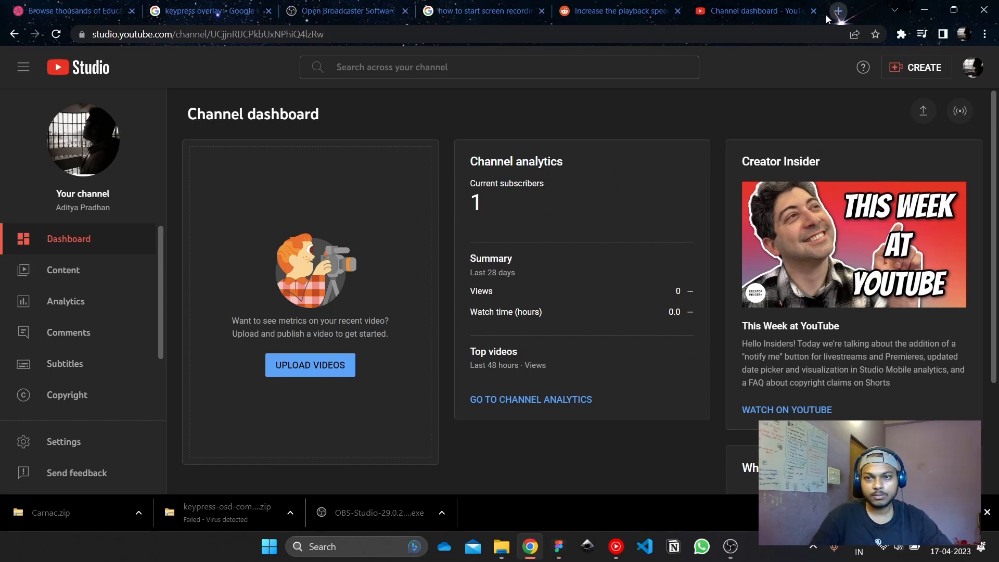
click(32, 6)
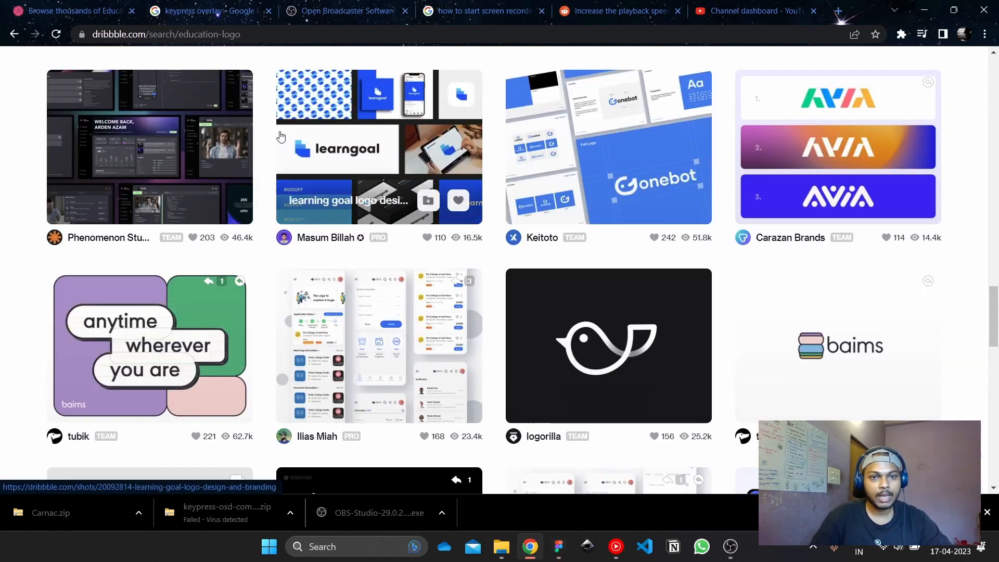
scroll(281, 136, up, 15)
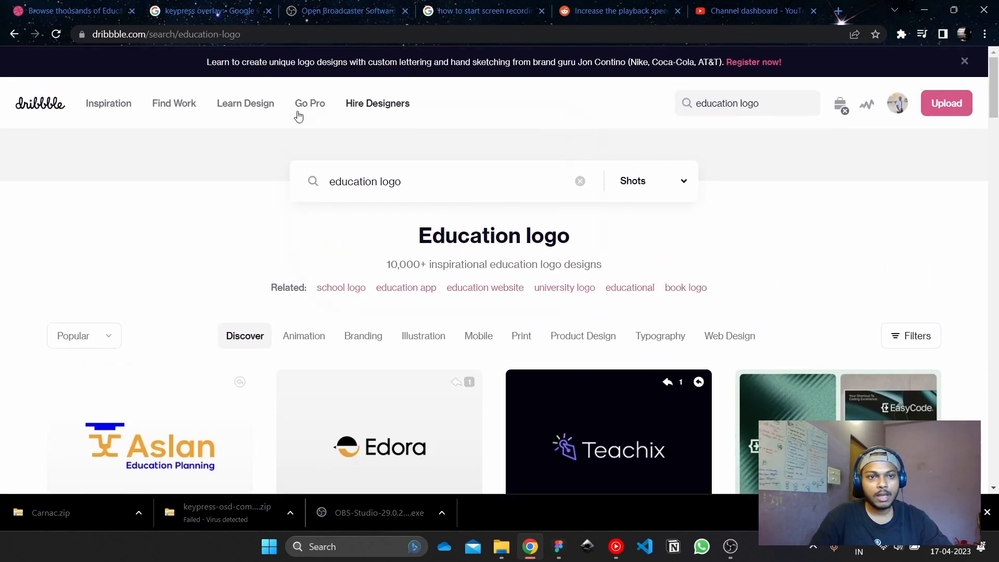
mouse_move(377, 103)
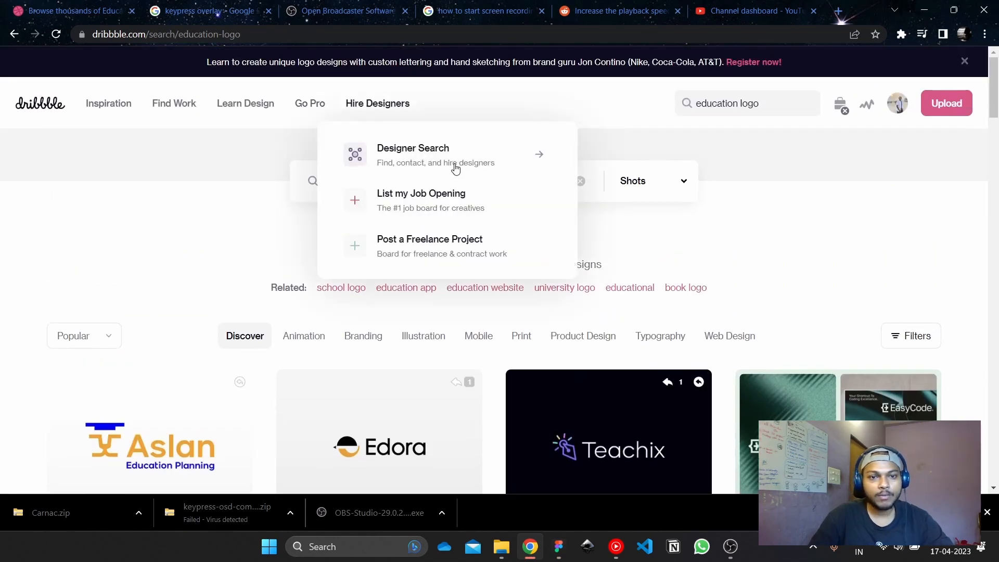
triple_click(482, 183)
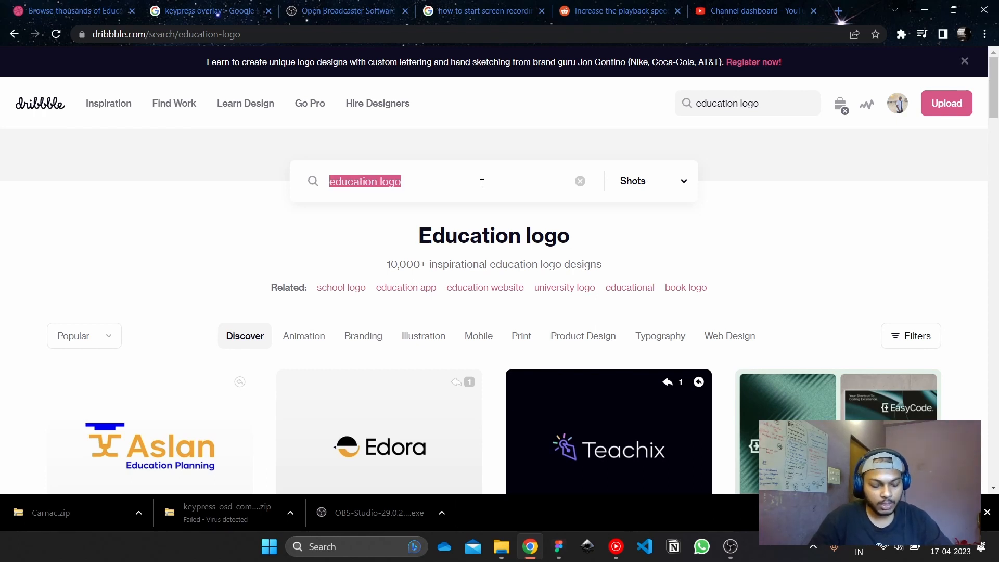
text(avatar)
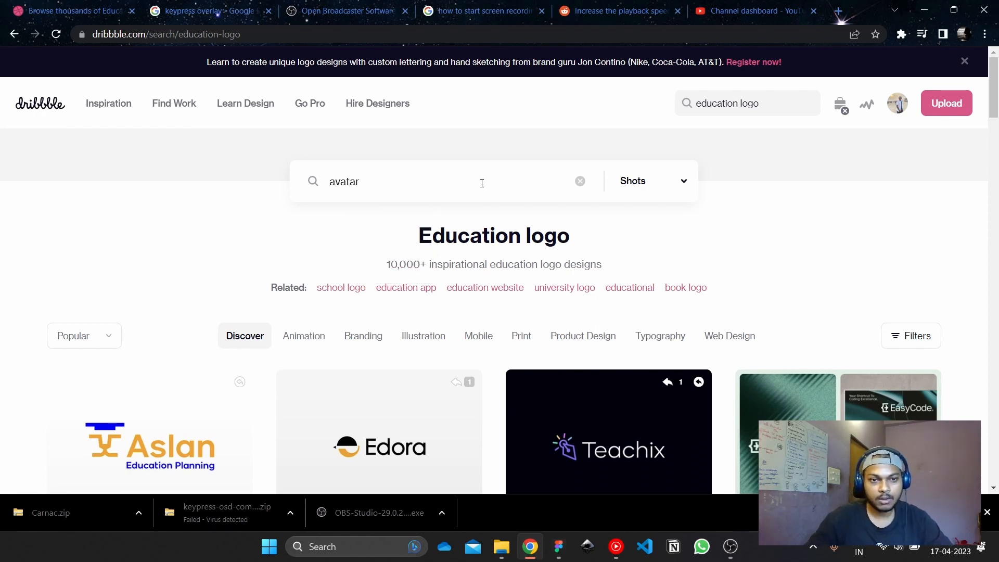
key(Return)
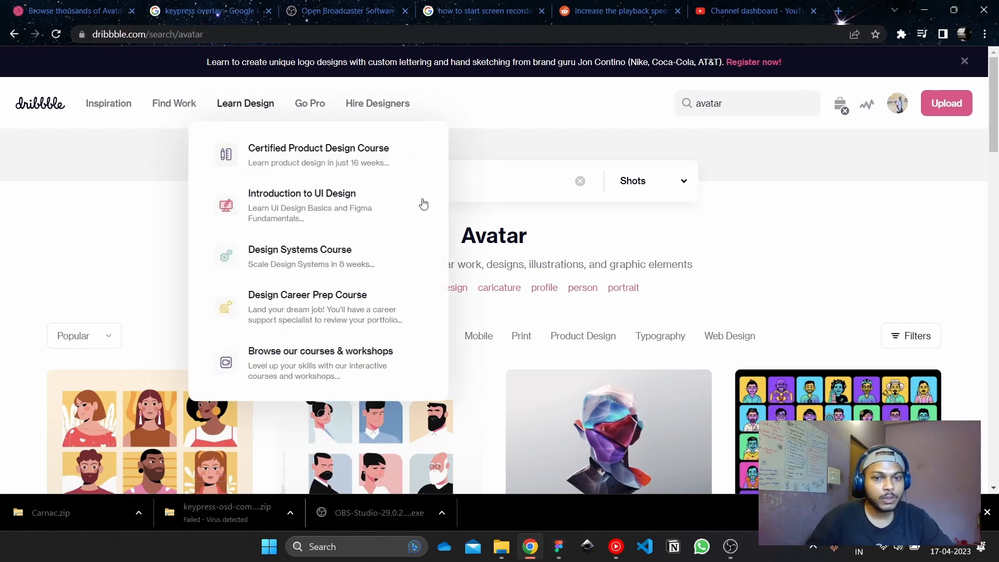
scroll(216, 319, down, 3)
scroll(275, 357, up, 3)
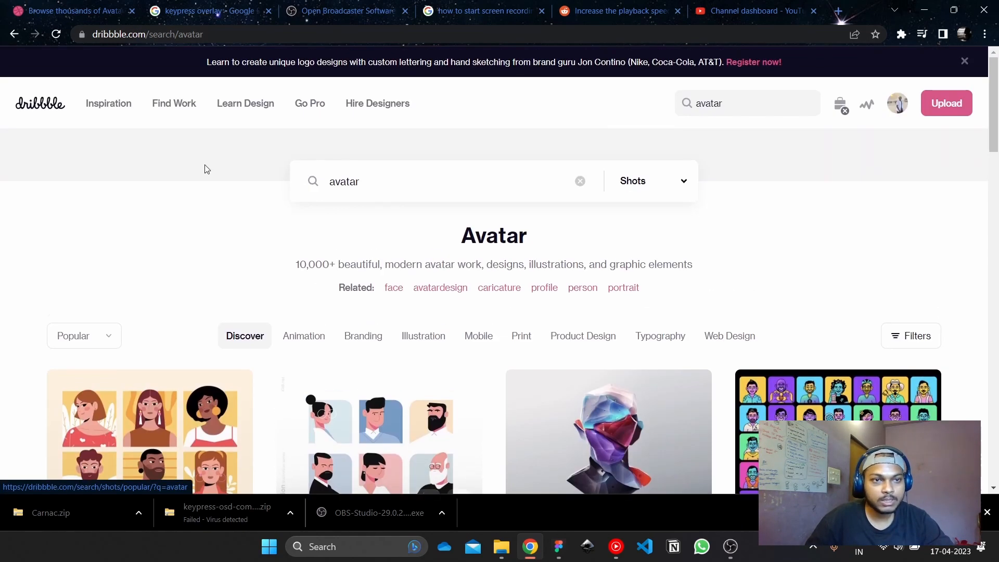
Open Behance in a new browser tab
right_click(68, 10)
click(217, 240)
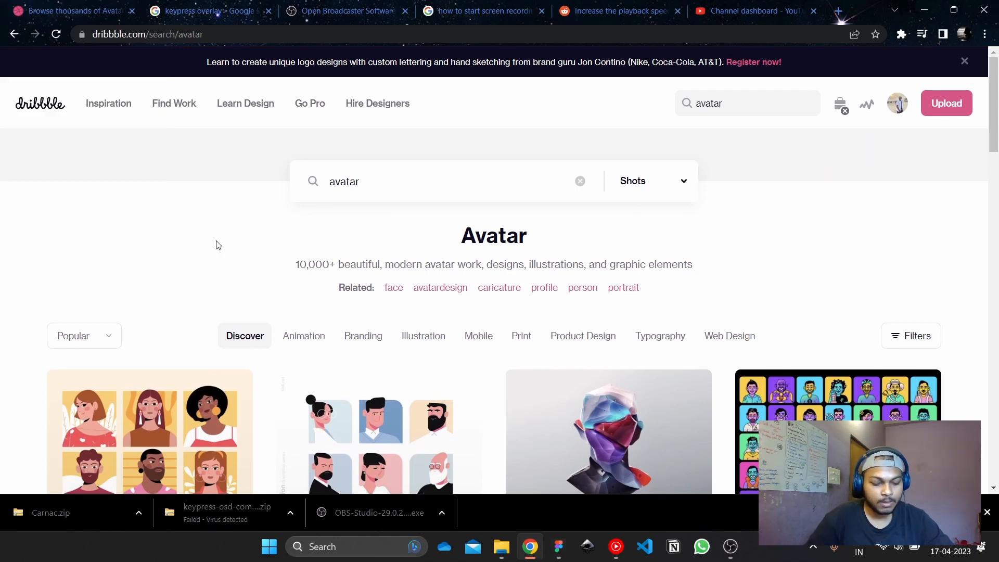
key(ctrl+t)
text(behan)
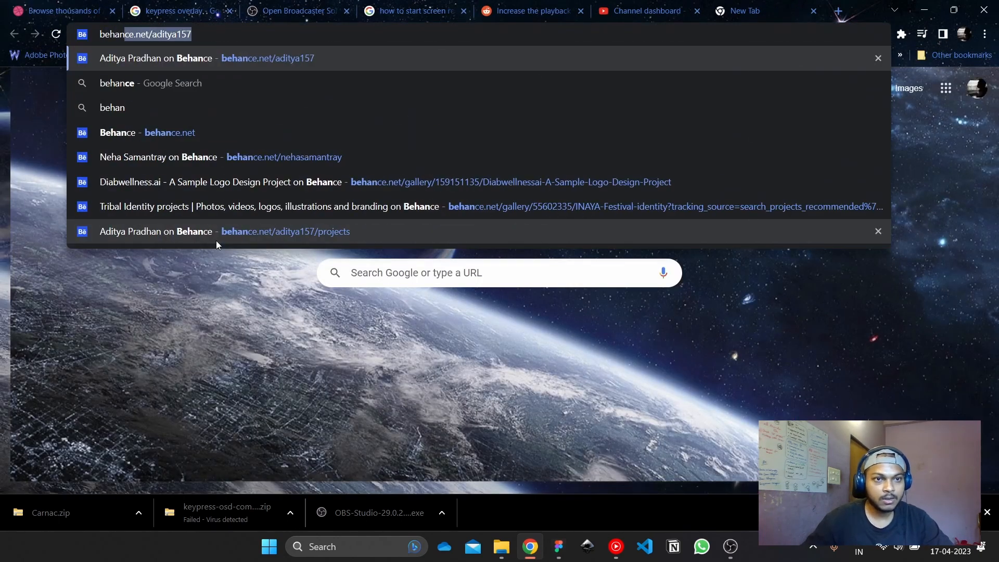
key(Return)
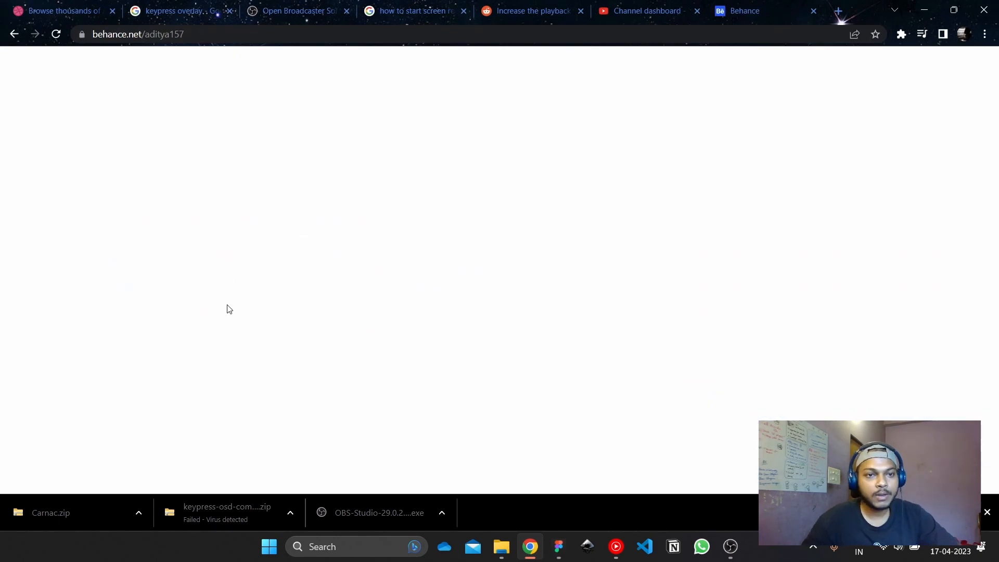
Return to the Dribbble avatar results and open the "Flat Design Avatar Portraits, Digital Art Characters" shot showing six heads
click(41, 8)
scroll(788, 288, down, 6)
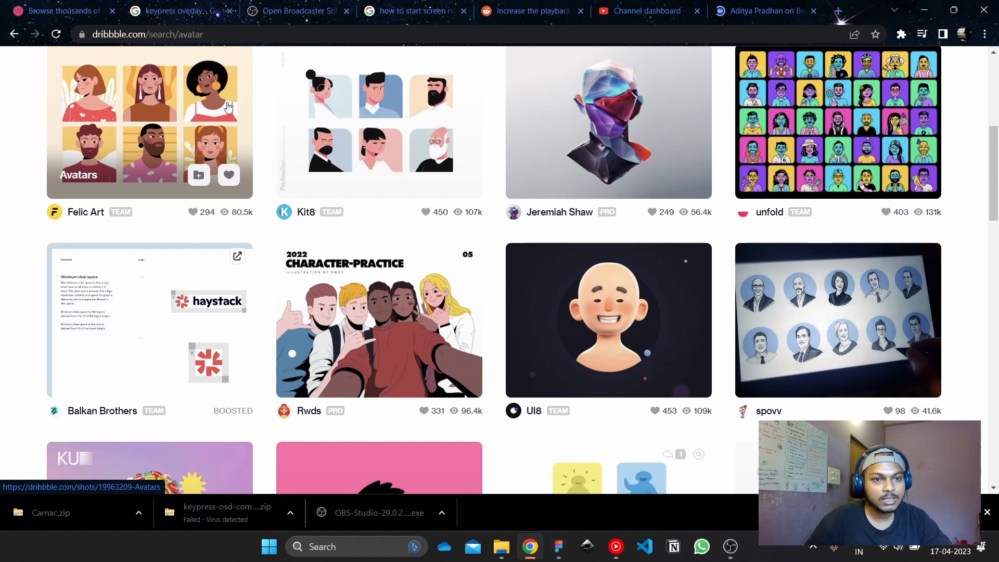
scroll(757, 283, down, 4)
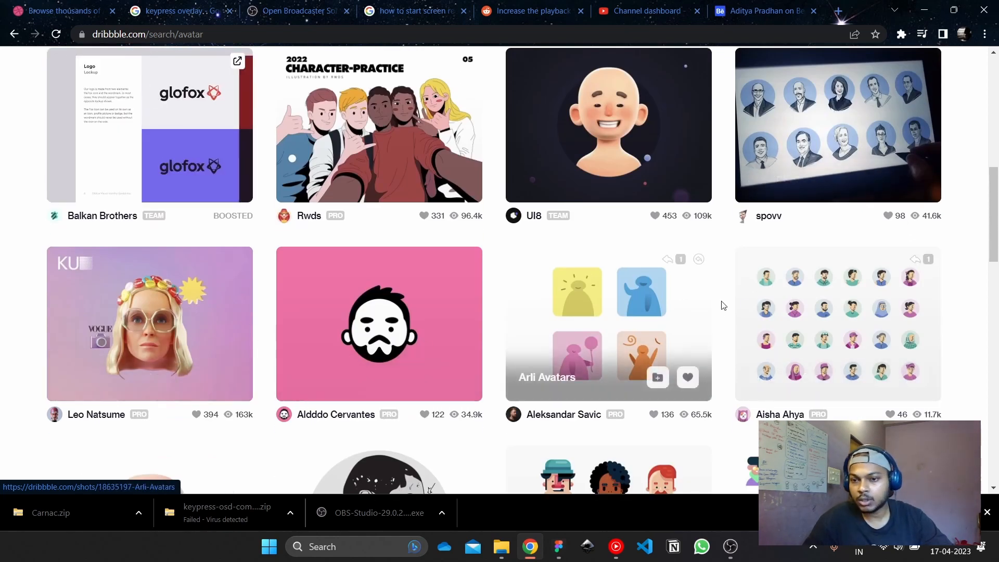
scroll(867, 325, down, 4)
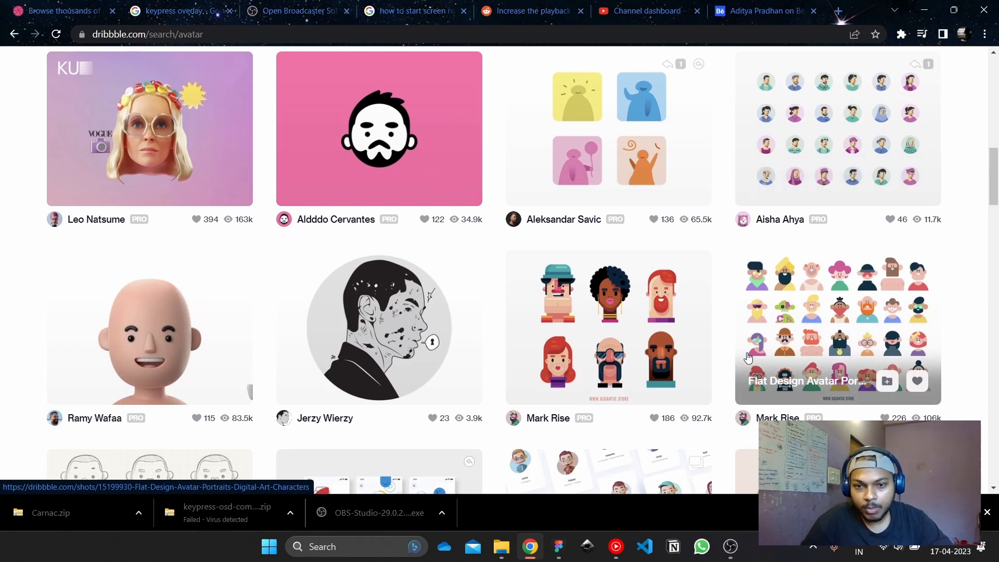
click(622, 319)
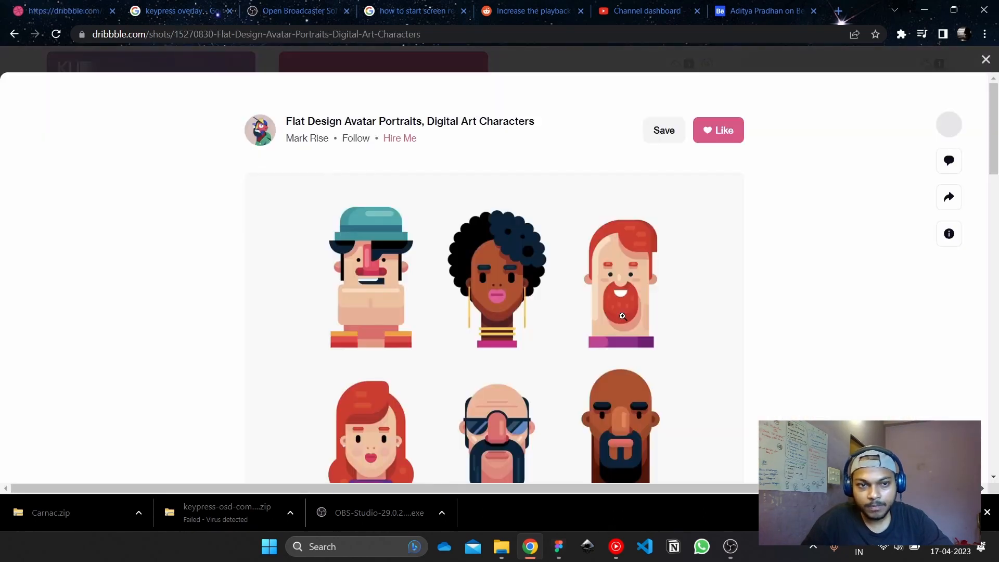
Capture a rectangular screen snip of the six avatar portraits and paste it onto the Avatar file's canvas in Figma
scroll(612, 266, down, 3)
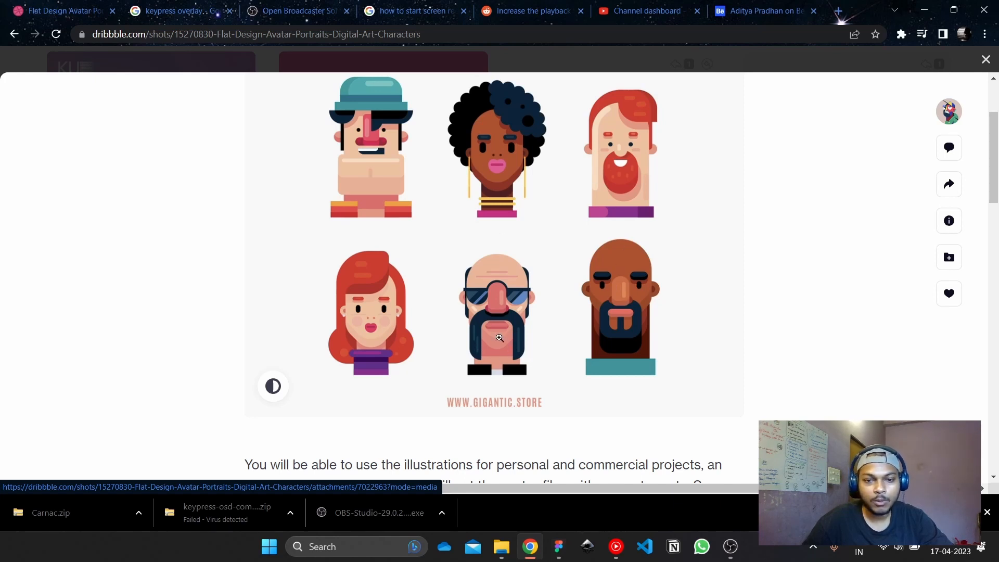
scroll(500, 339, down, 2)
scroll(544, 288, up, 3)
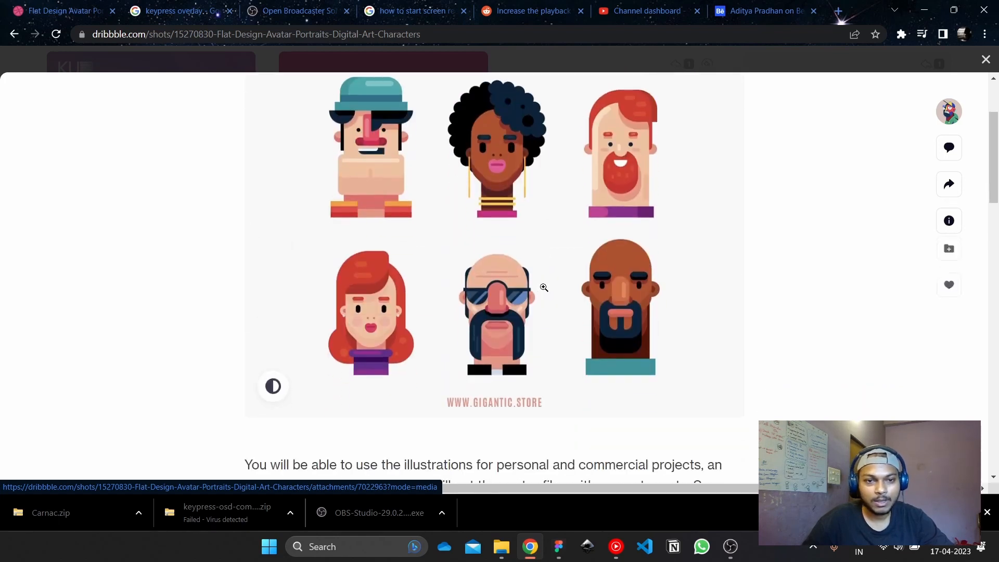
key(super+shift+s)
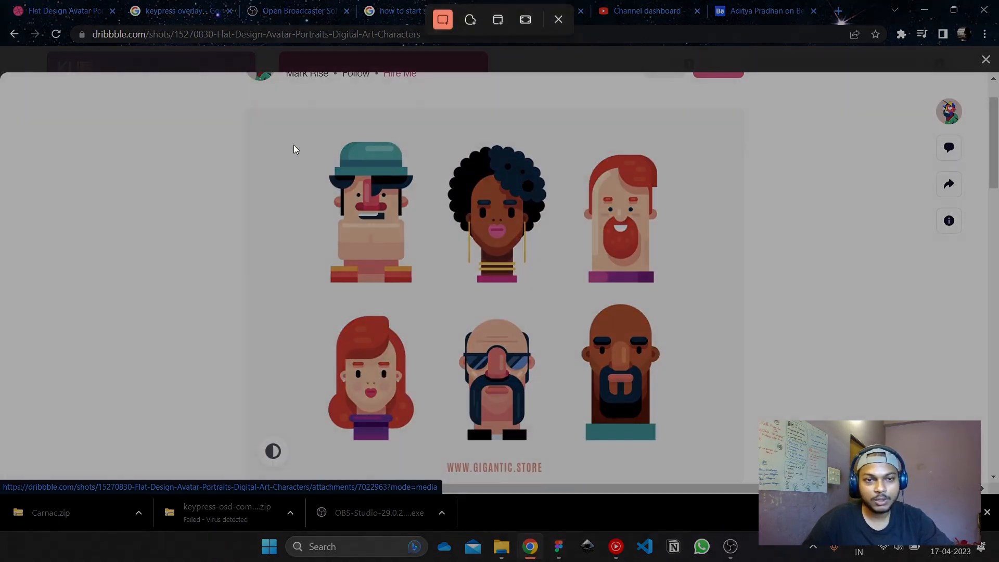
drag(272, 116, 692, 464)
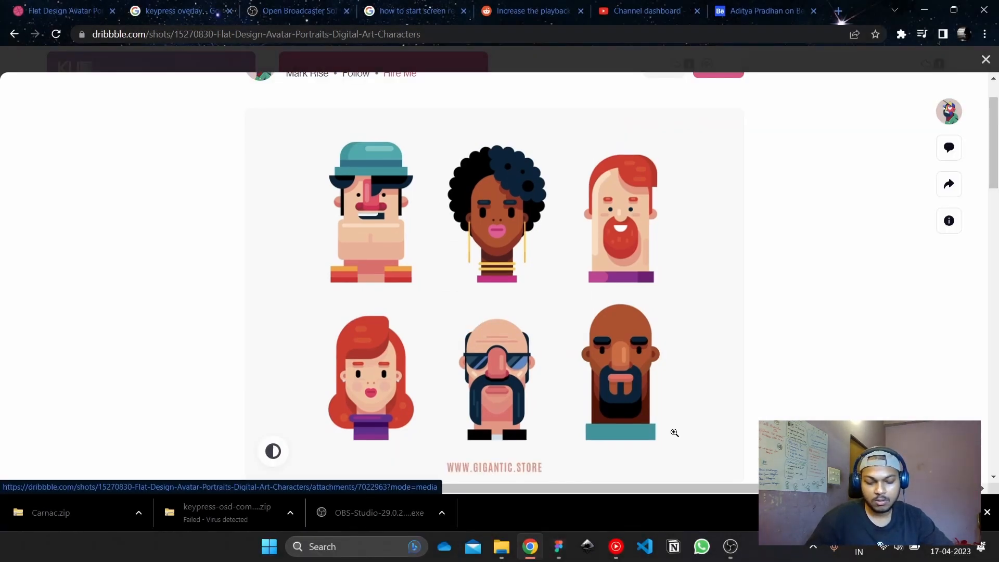
scroll(571, 357, down, 2)
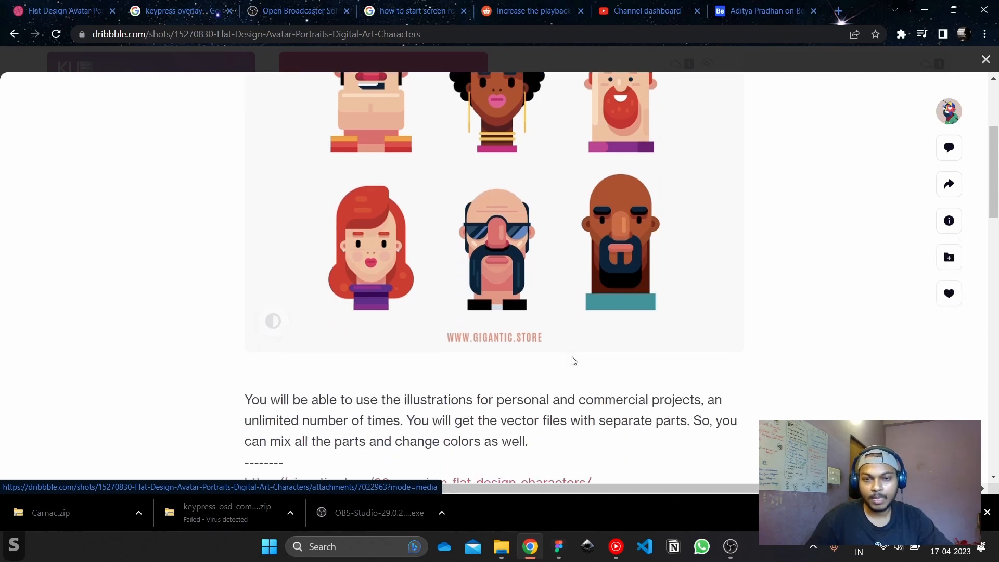
key(alt+Tab)
key(ctrl+v)
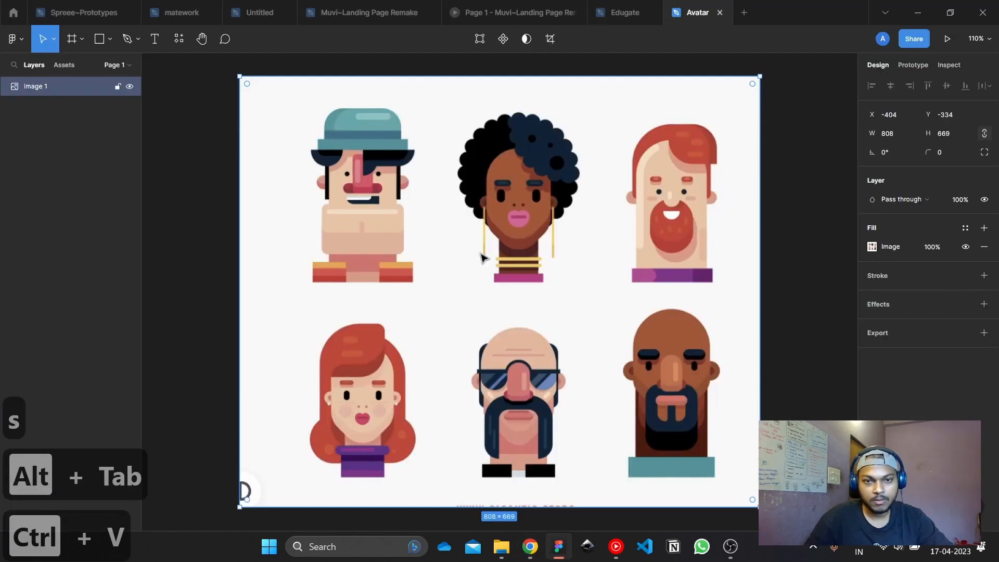
Switch back to Dribbble in Chrome, examine the "Paperpillar new ava" shot in the avatar results, and close it
key(alt+Tab)
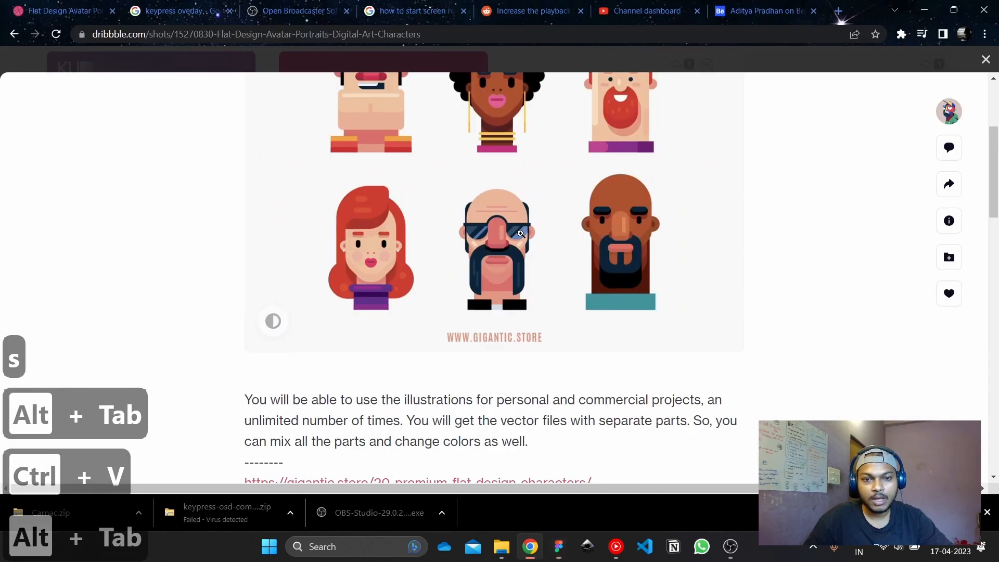
click(987, 60)
scroll(600, 238, down, 4)
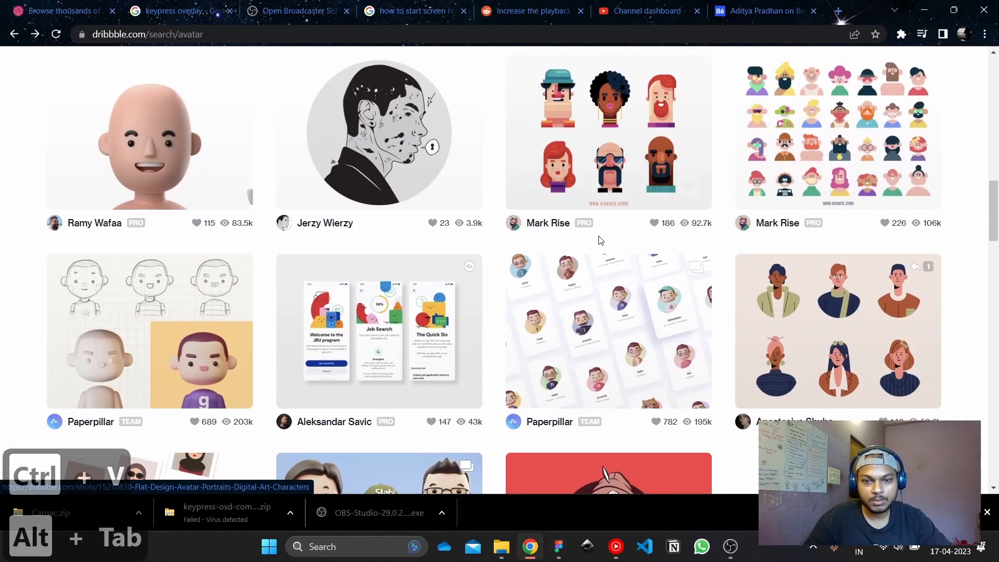
click(638, 336)
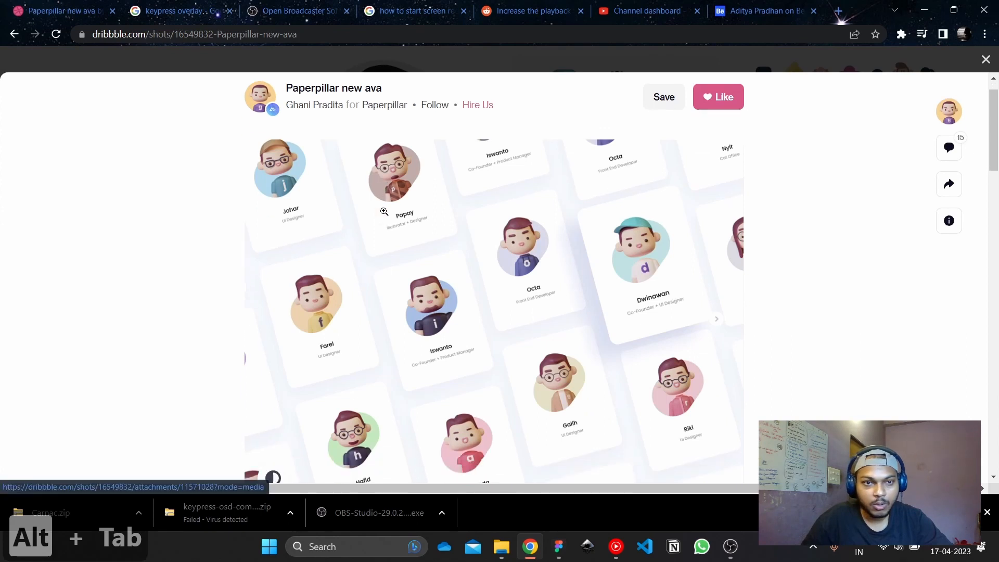
scroll(384, 212, down, 1)
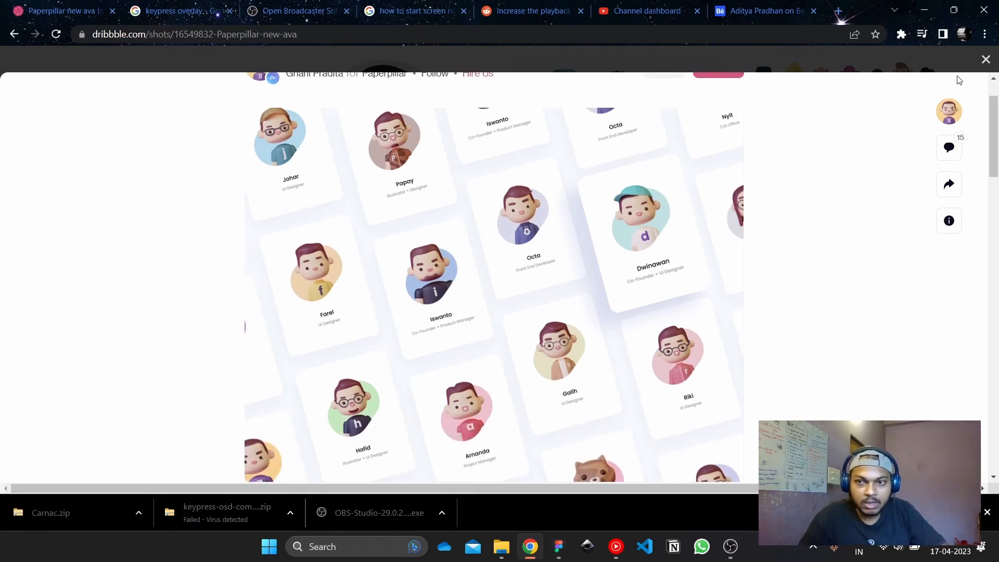
click(984, 60)
Examine the "Avatar Design" shot of women in headscarves further down the results, and close it
scroll(417, 312, down, 4)
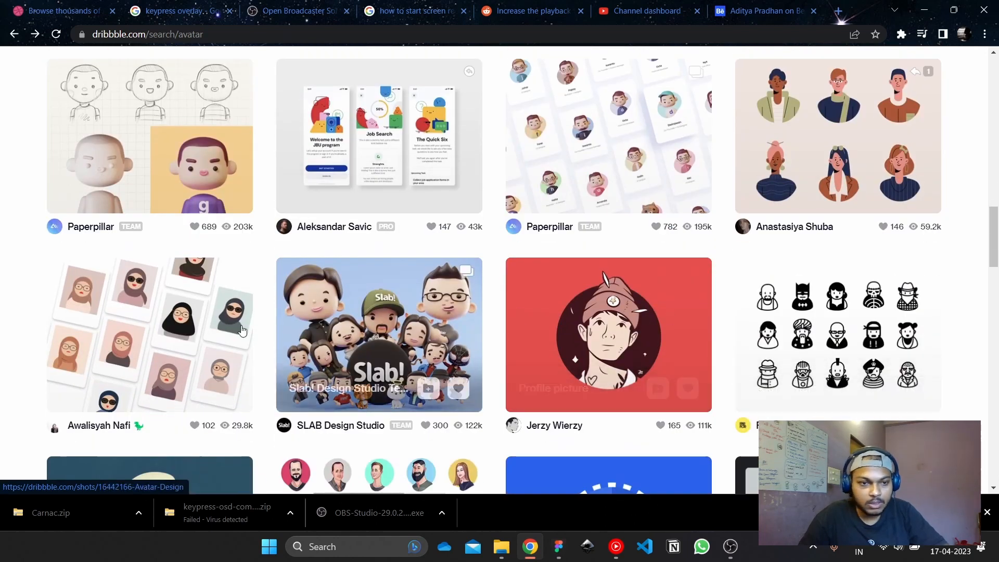
scroll(232, 331, down, 3)
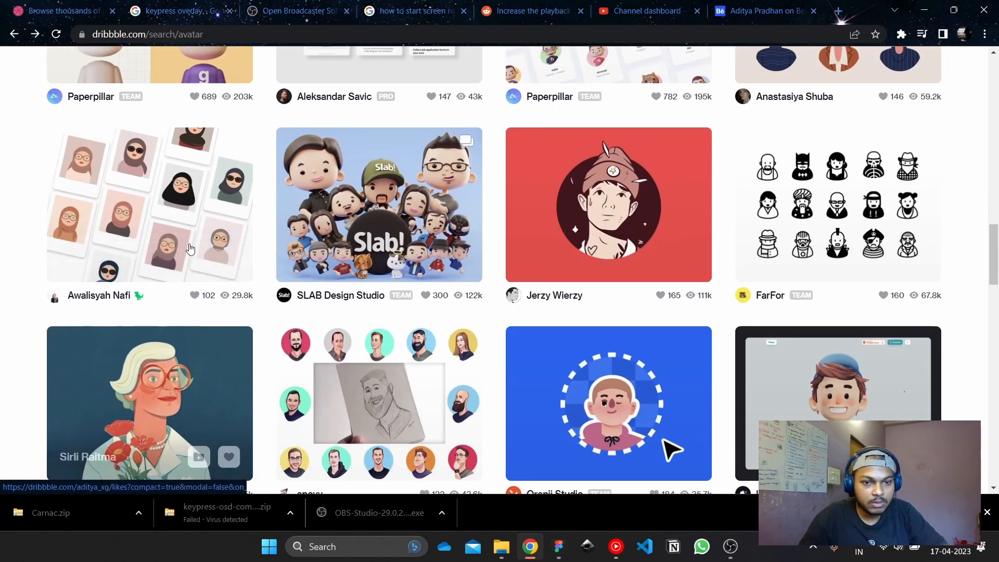
click(196, 212)
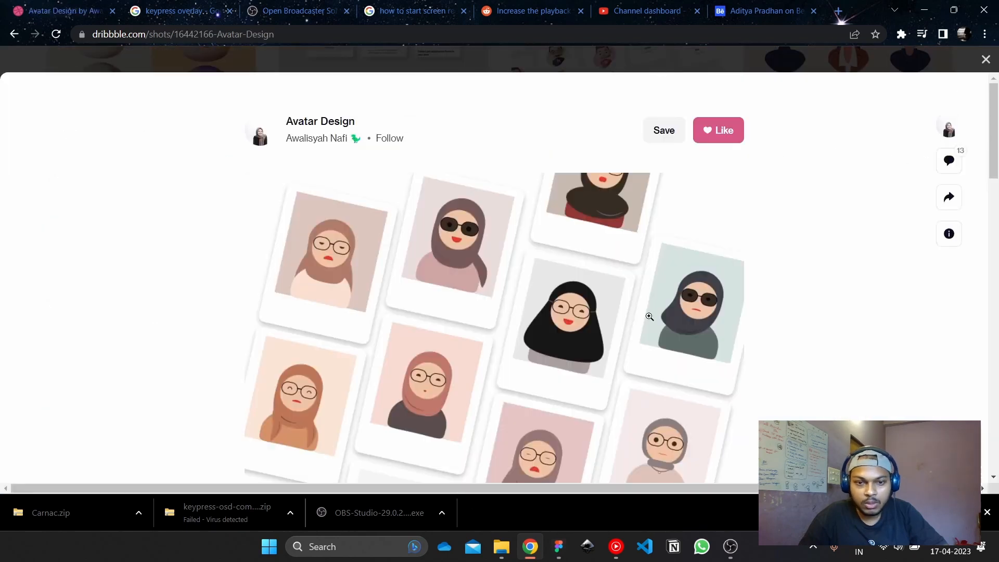
click(986, 59)
Open the other "Flat Design Avatar Portraits" shot, the one with the curly red-haired and blue-capped characters
scroll(746, 179, down, 3)
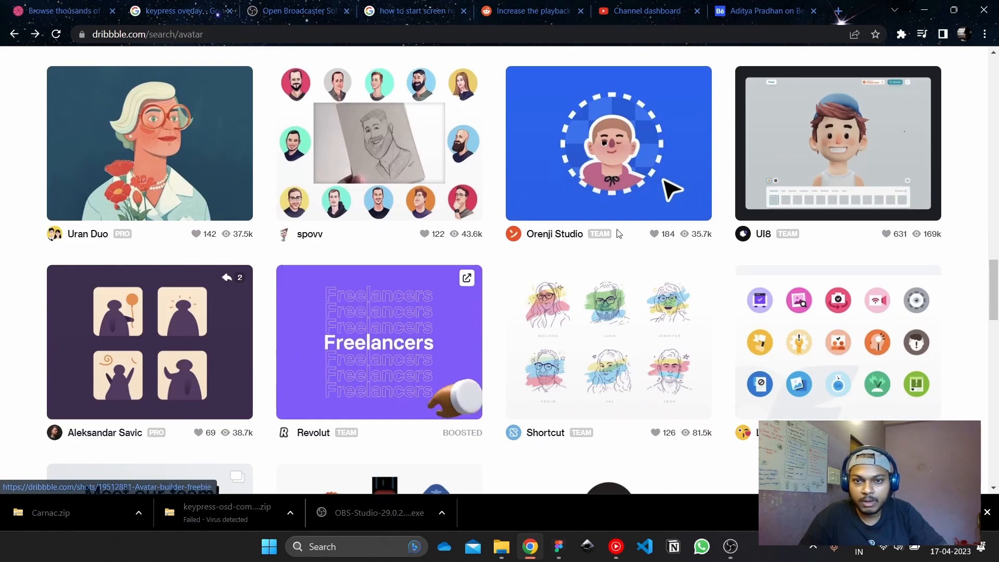
scroll(495, 281, down, 3)
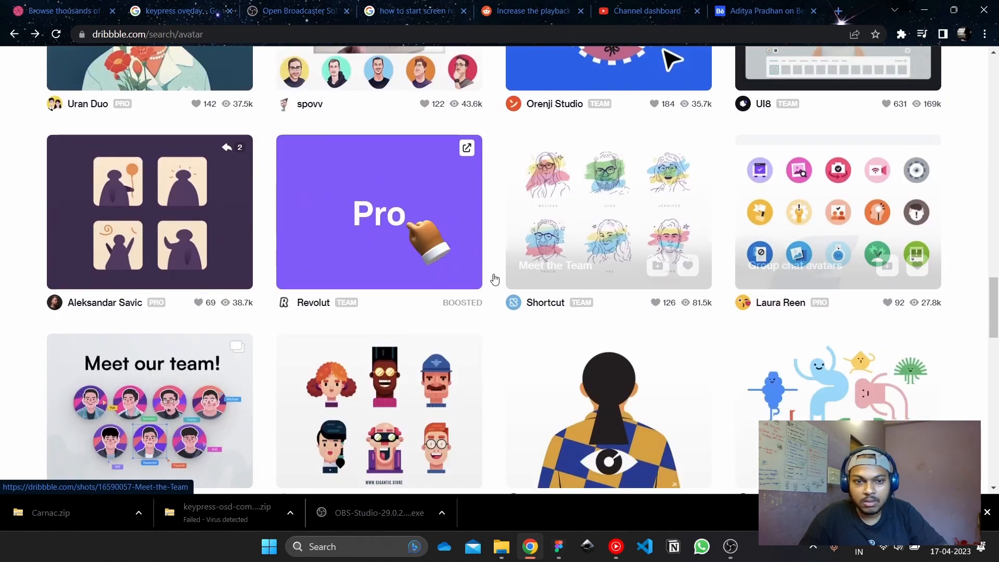
scroll(415, 275, down, 2)
click(415, 263)
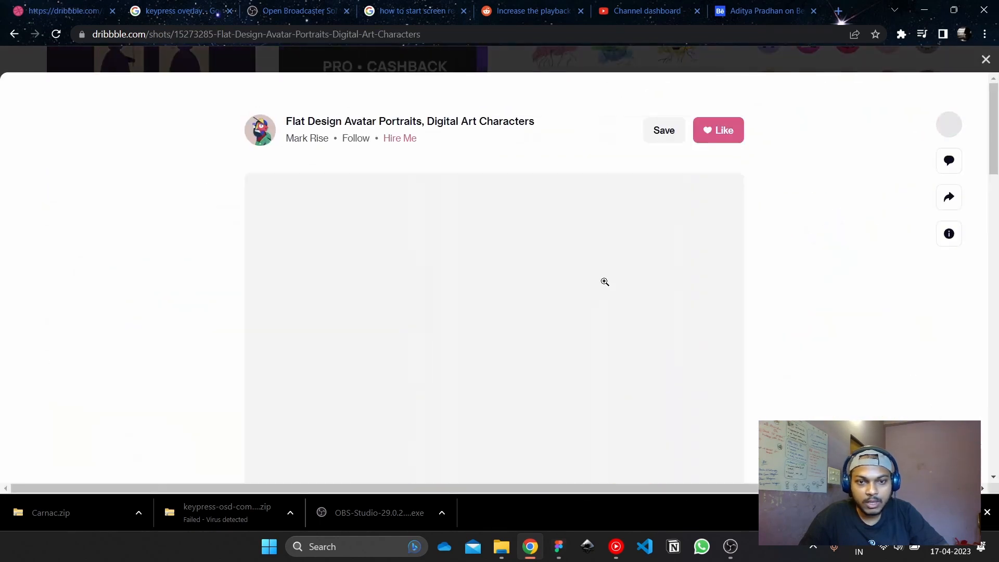
Capture a rectangular screen snip of the six portraits, paste it into the Avatar file in Figma, and place it beside the first reference image
scroll(723, 295, down, 1)
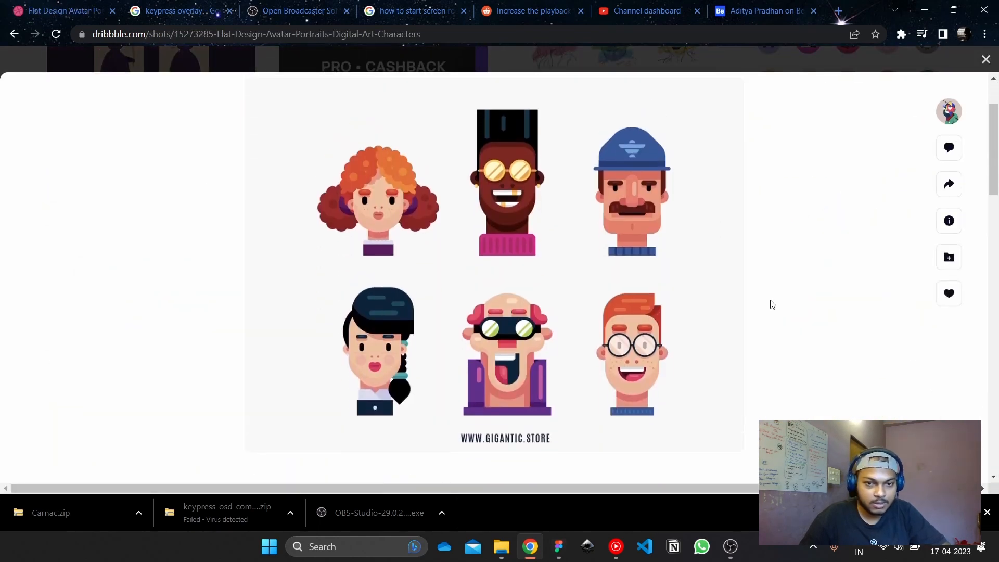
key(super+shift+s)
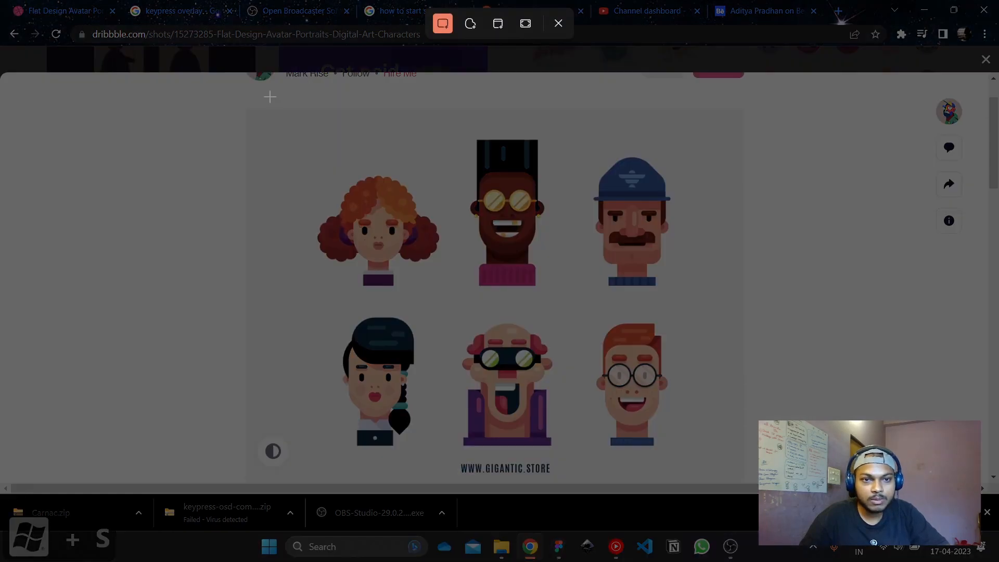
drag(270, 97, 730, 460)
key(alt+Tab)
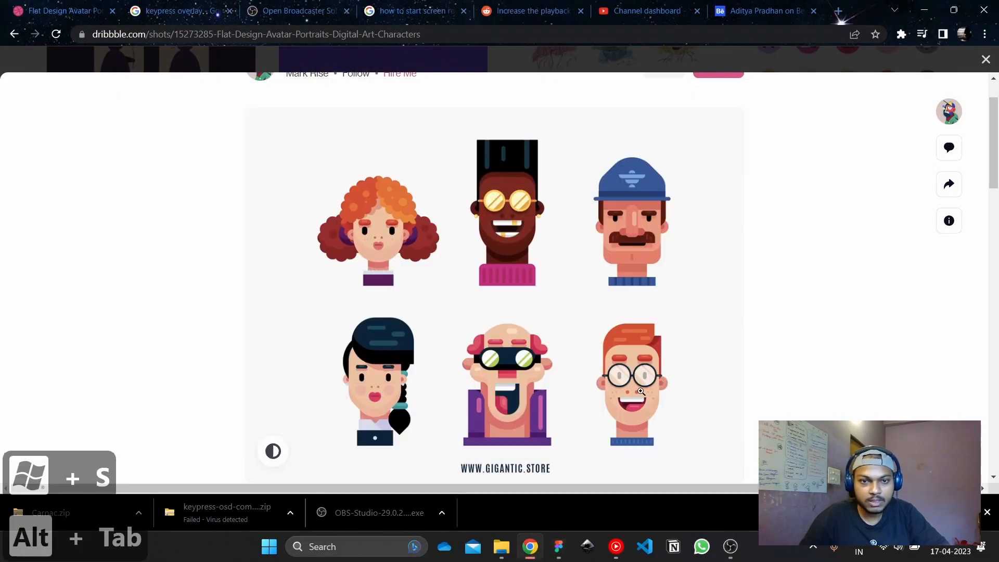
key(alt+Tab)
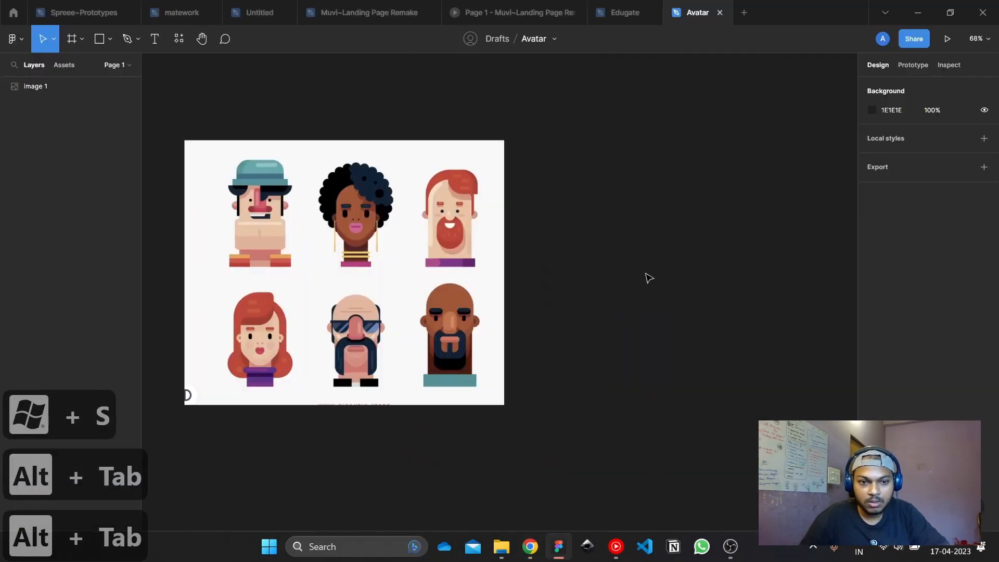
key(ctrl+v)
drag(636, 272, 838, 258)
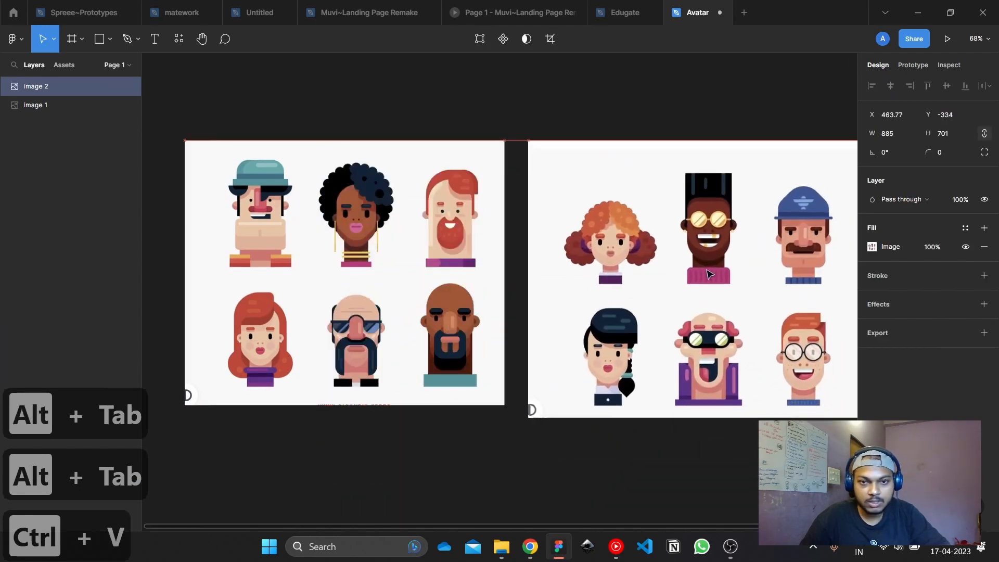
Switch back to Dribbble in Chrome, close the portraits shot, then examine and close the "Avatars icon set" shot
key(alt+Tab)
key(alt+Tab)
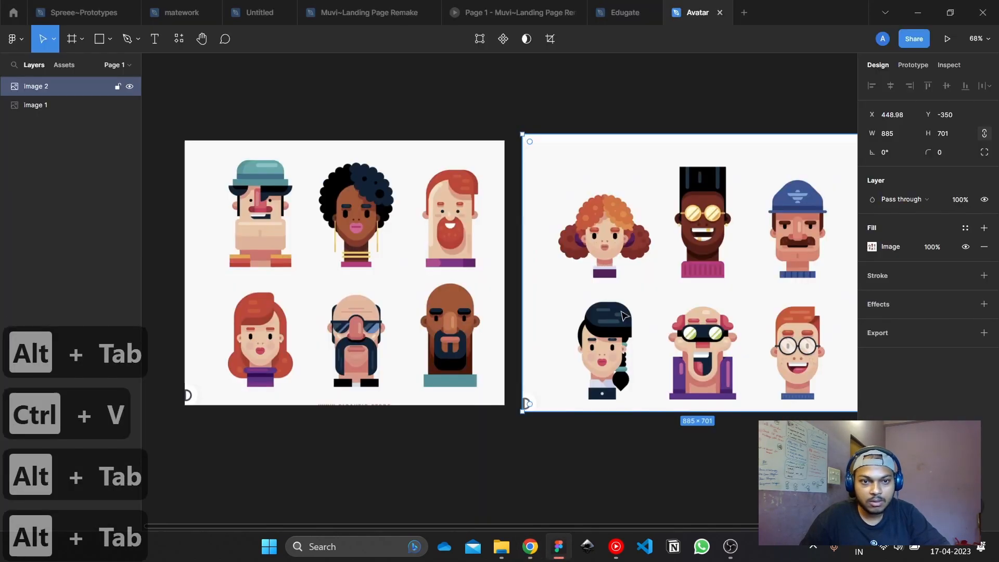
key(alt+Tab)
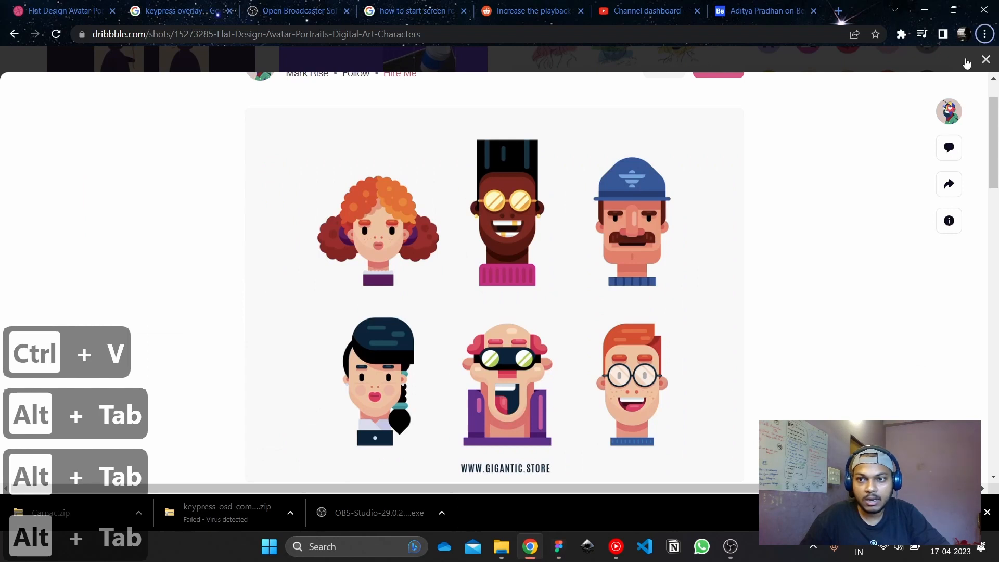
click(985, 59)
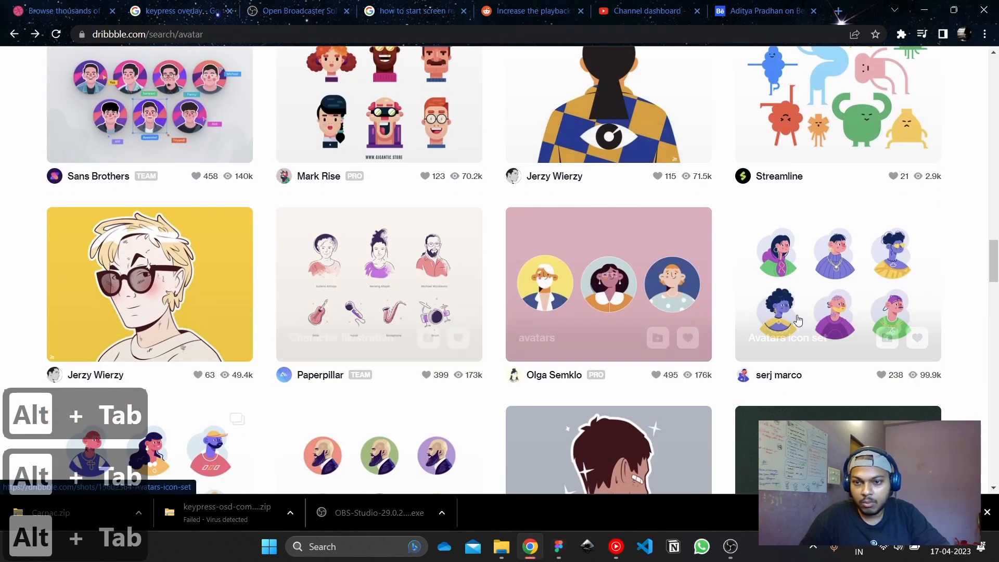
scroll(798, 320, down, 1)
click(835, 280)
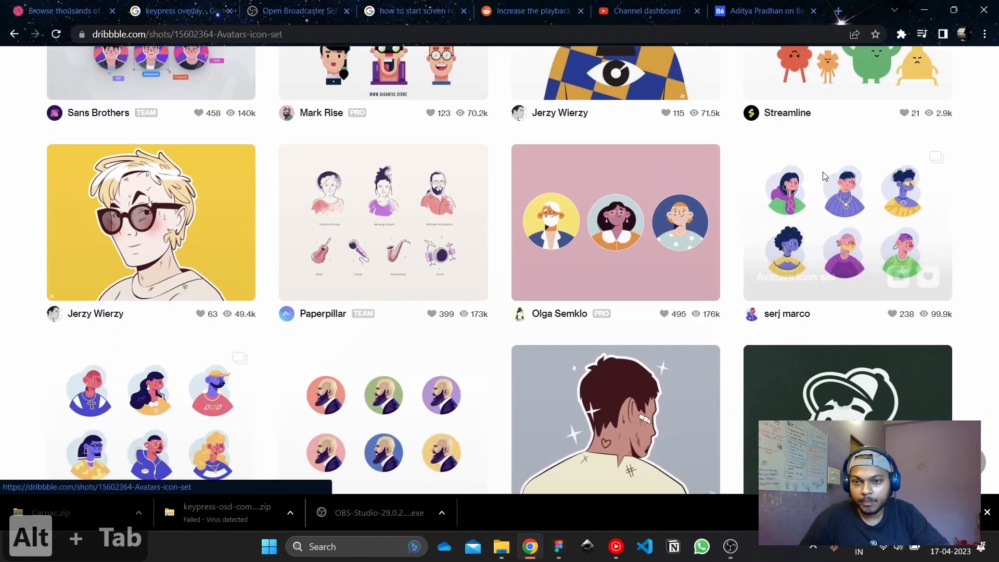
scroll(475, 271, down, 1)
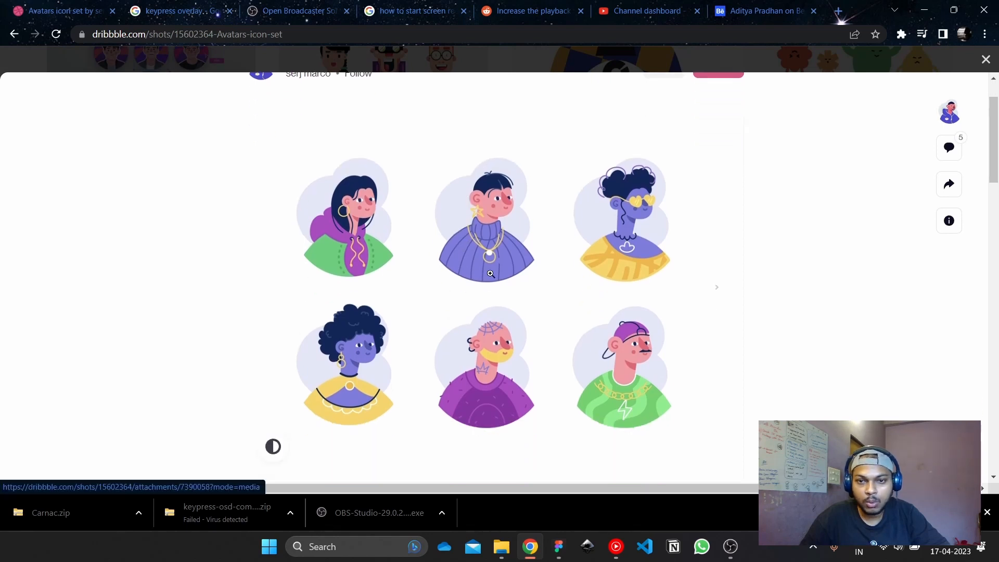
click(986, 59)
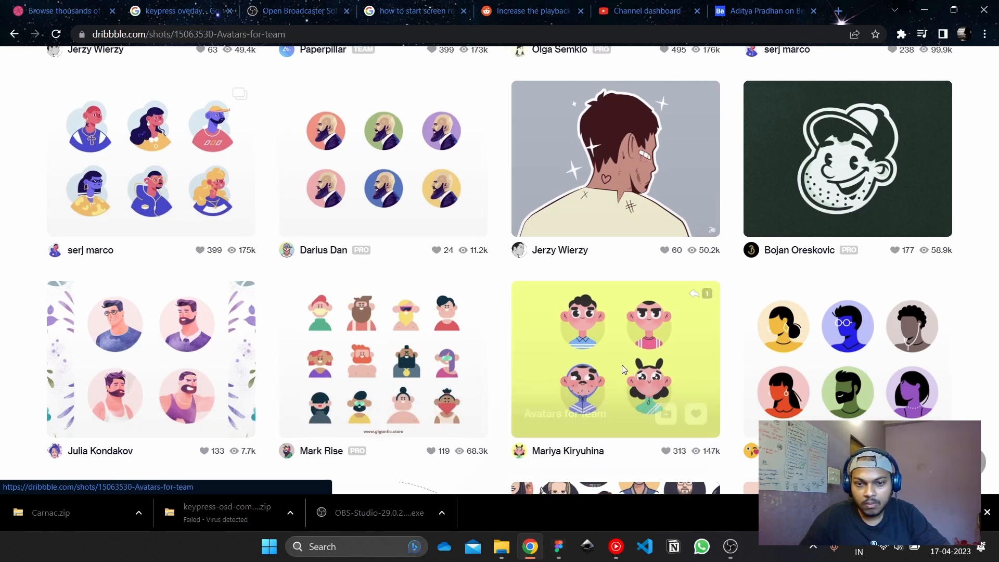
Open the "Avatars for team" shot with the yellow background and bring all four characters into view
click(609, 360)
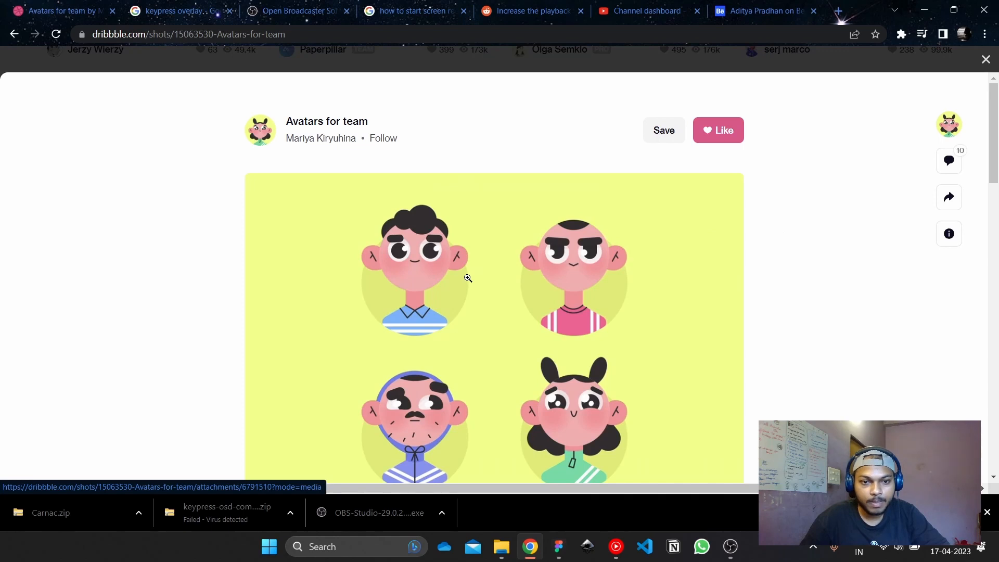
scroll(464, 280, down, 2)
scroll(751, 334, up, 2)
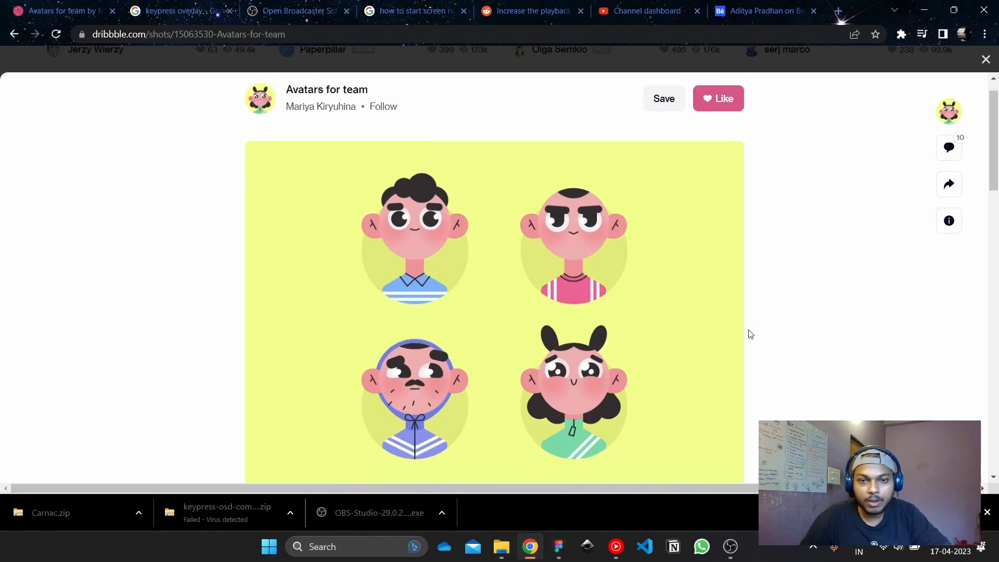
scroll(751, 334, down, 2)
Capture a rectangular screen snip of the four yellow-background avatars and paste it onto Figma's canvas to the right of the other references
key(super+shift+s)
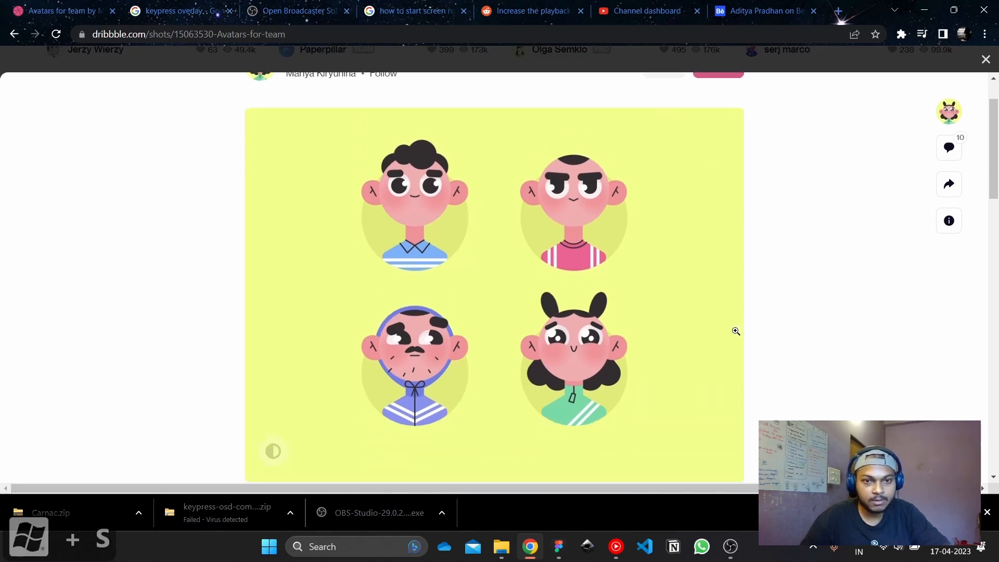
drag(281, 101, 237, 349)
key(alt+Tab)
click(614, 447)
scroll(547, 451, down, 2)
key(ctrl+v)
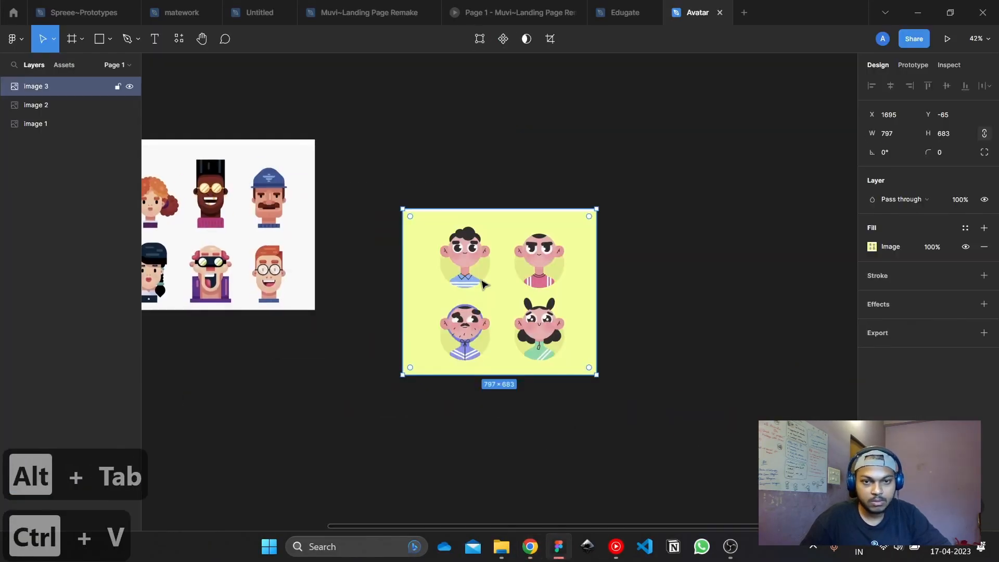
click(618, 264)
scroll(337, 282, up, 2)
mouse_move(385, 282)
mouse_down()
mouse_move(248, 291)
mouse_move(250, 302)
mouse_up()
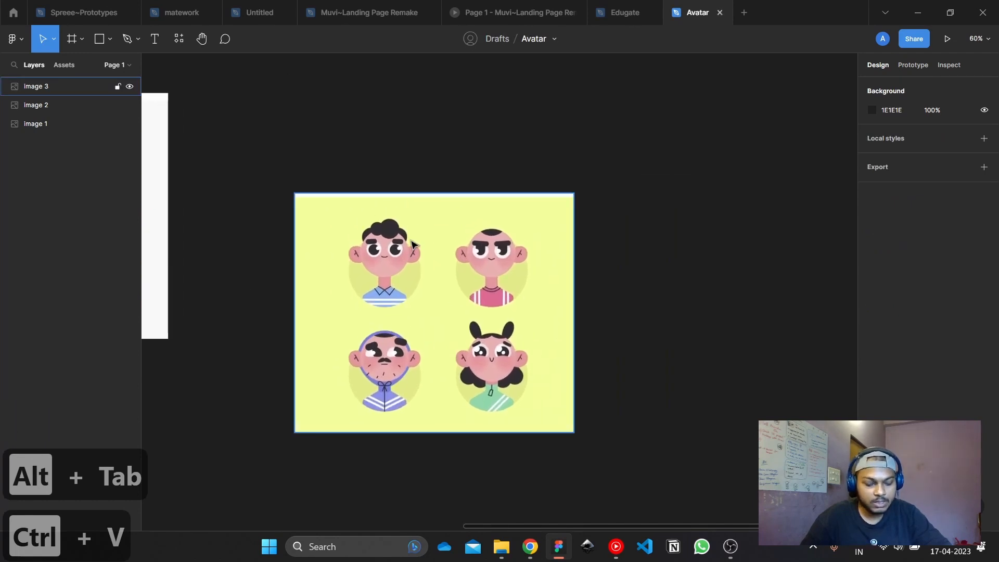
Draw a rectangle about 254 × 292 to the right of the yellow reference image as the avatar's head
key(r)
drag(659, 174, 751, 274)
scroll(584, 260, right, 2)
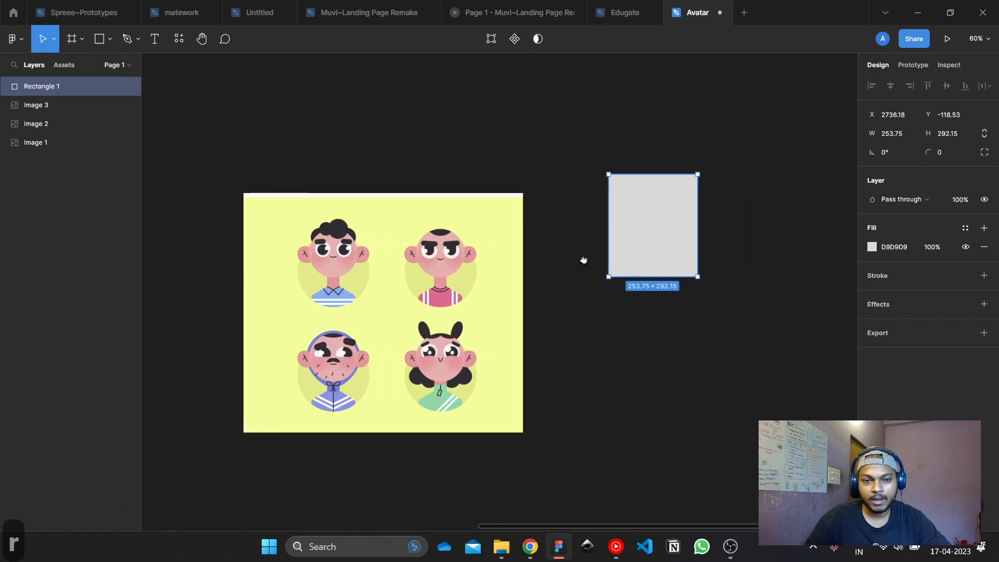
Round all four corners of the head rectangle to a radius of about 90
scroll(578, 255, up, 3)
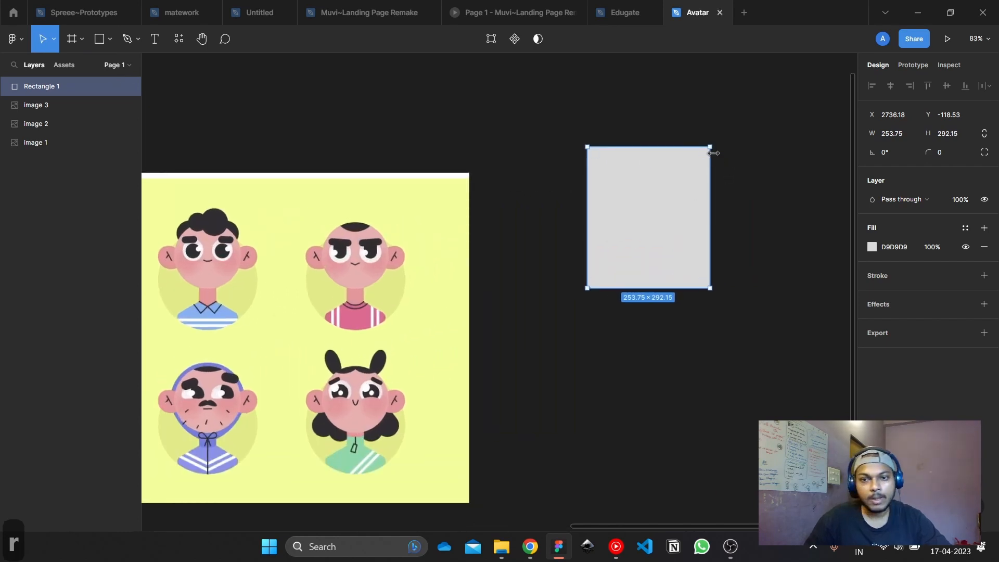
drag(709, 156, 713, 236)
click(799, 187)
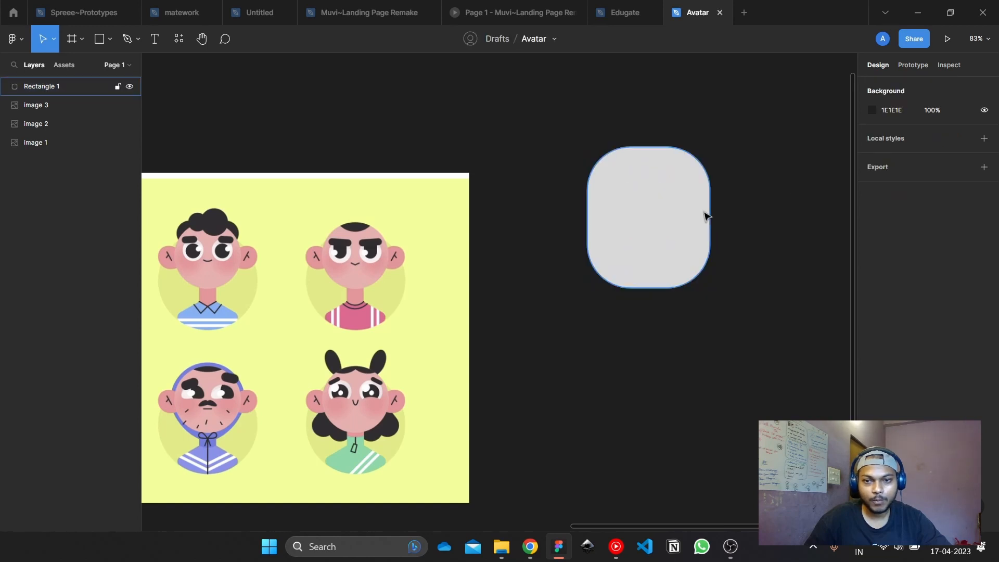
click(705, 214)
click(665, 139)
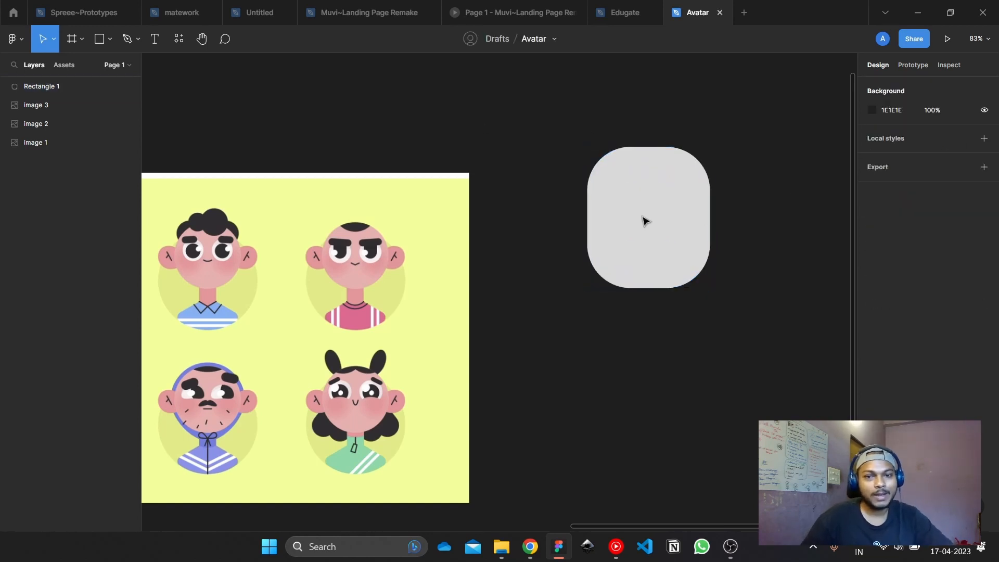
Duplicate the rounded head shape, shorten the copy to about 158 high, and place it over the head's upper part as a cap
click(676, 228)
key(ctrl+d)
drag(675, 288, 683, 180)
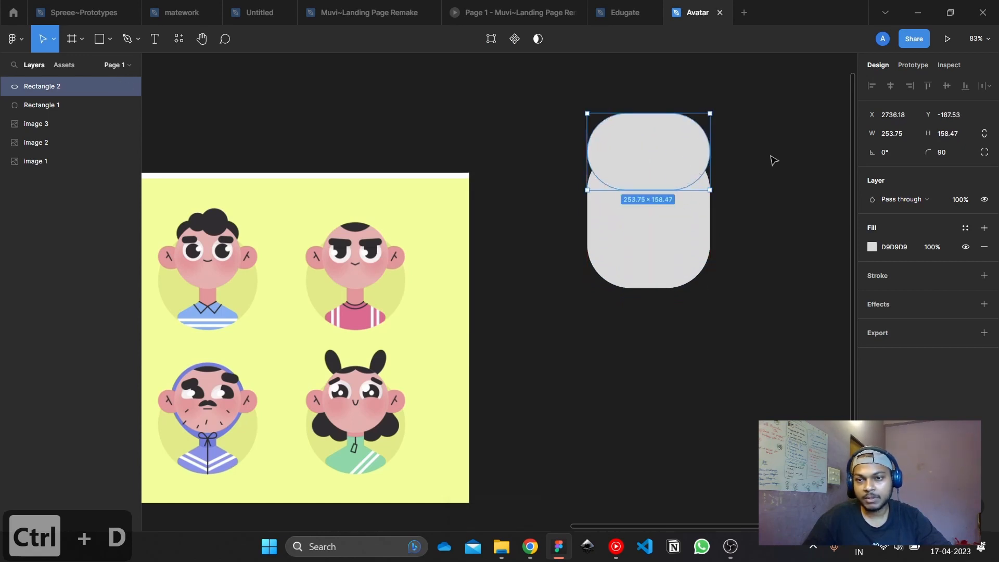
Set the cap shape's bottom-left and bottom-right corner radii to 0
click(985, 153)
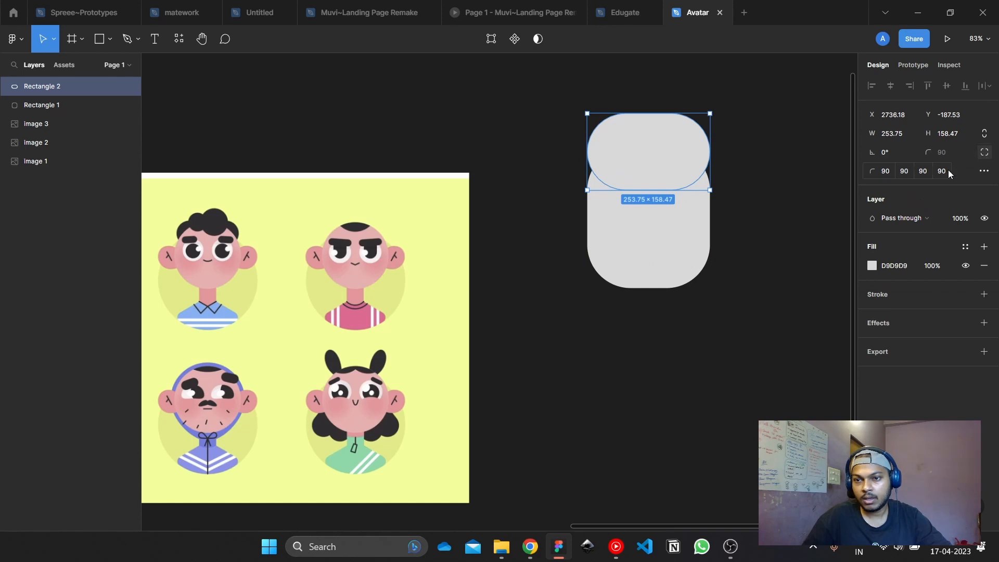
text(0)
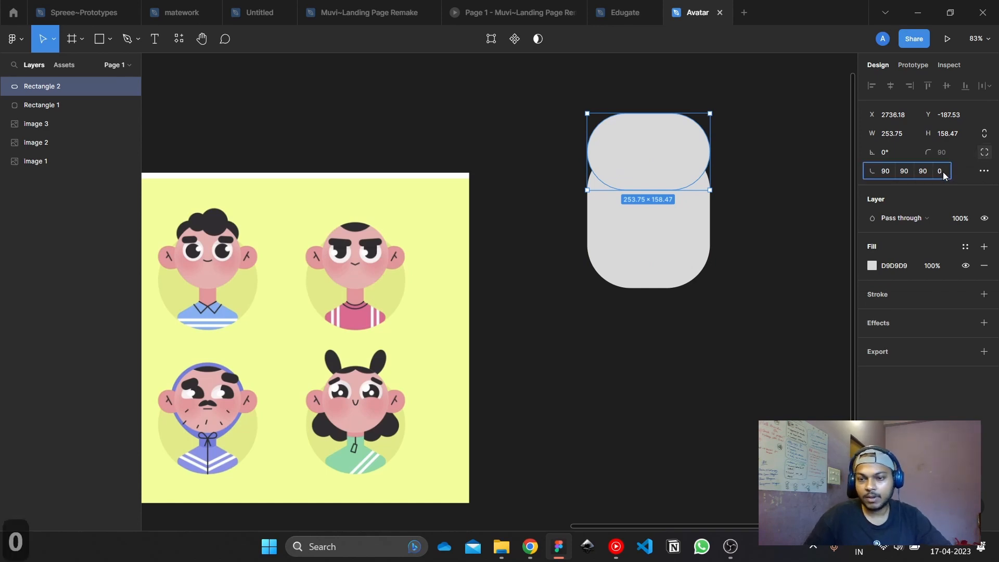
key(Return)
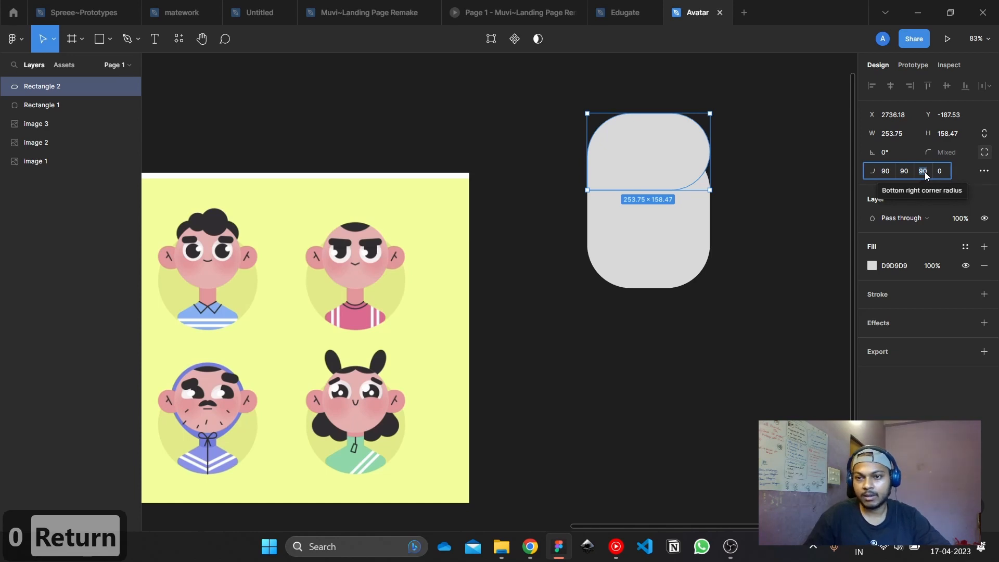
text(0)
key(Return)
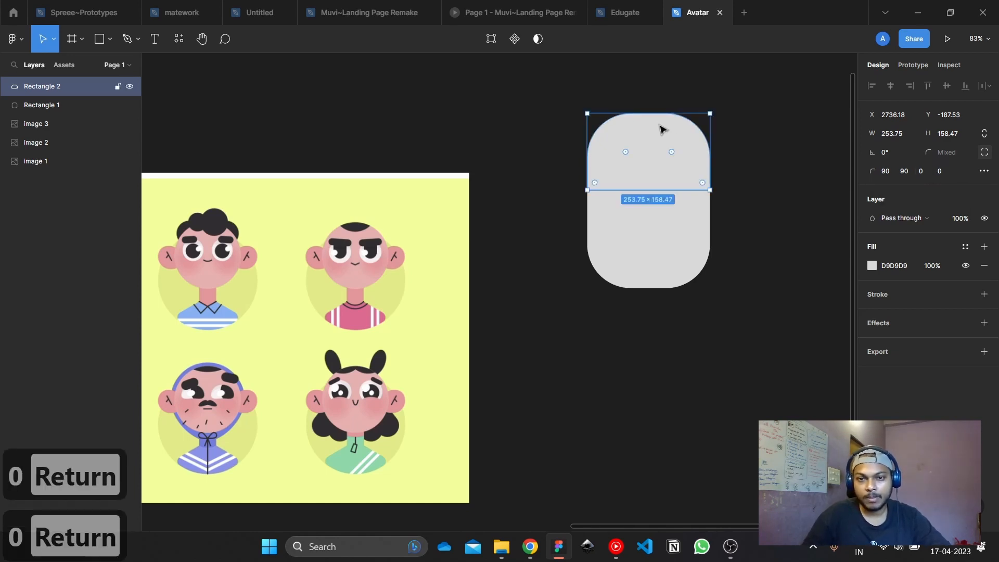
Scale the cap shape up to about 287 × 179, keeping it centred on the head, and move it slightly upward
drag(659, 115, 660, 104)
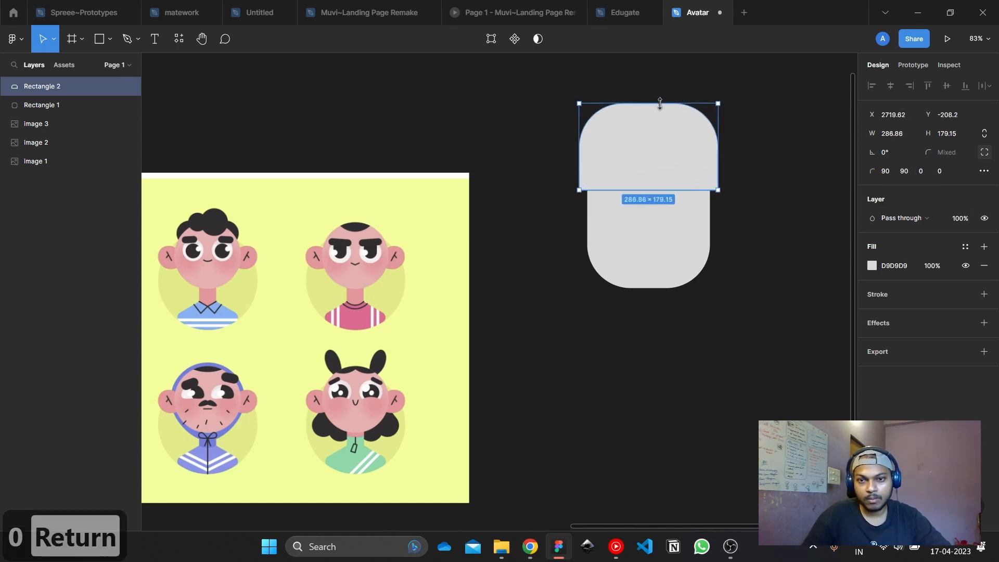
click(776, 169)
mouse_move(698, 167)
mouse_down()
mouse_move(698, 149)
mouse_move(695, 156)
mouse_up()
Edit the cap's vector points and lower its two top points by 40 px, flattening the cap
double_click(683, 114)
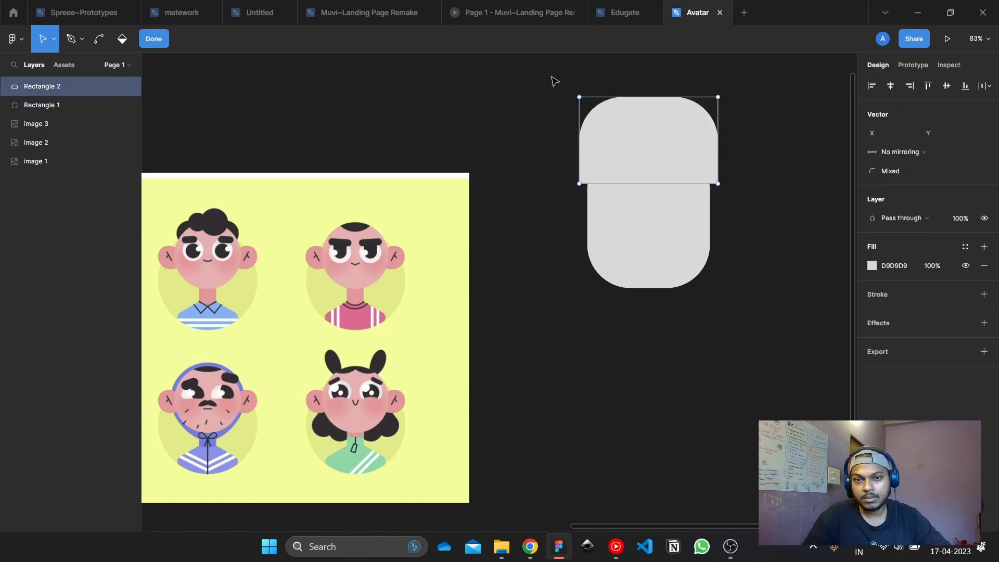
drag(541, 85, 762, 137)
key(shift+Down)
key(shift+Down)
key(shift+Down)
key(shift+Down)
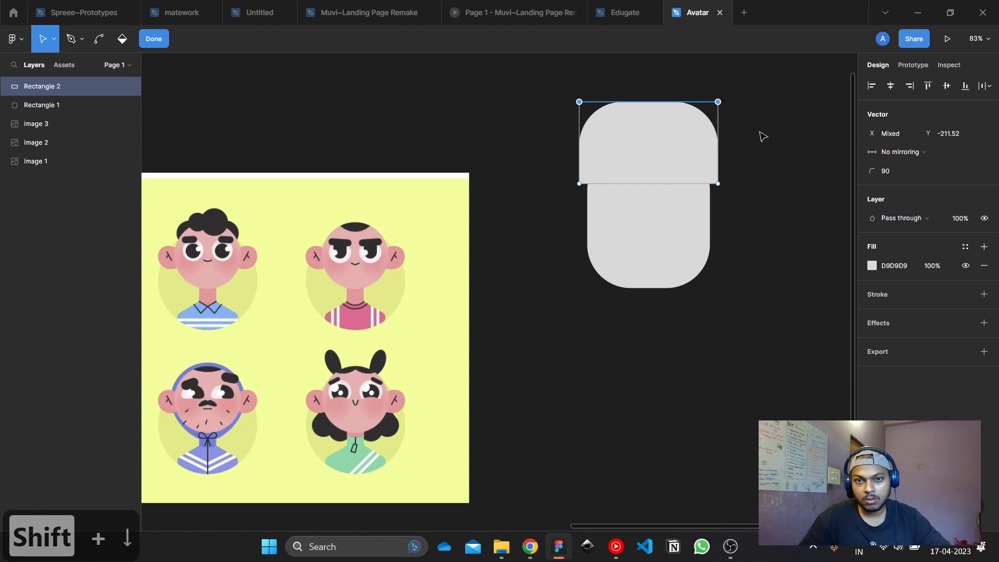
key(Escape)
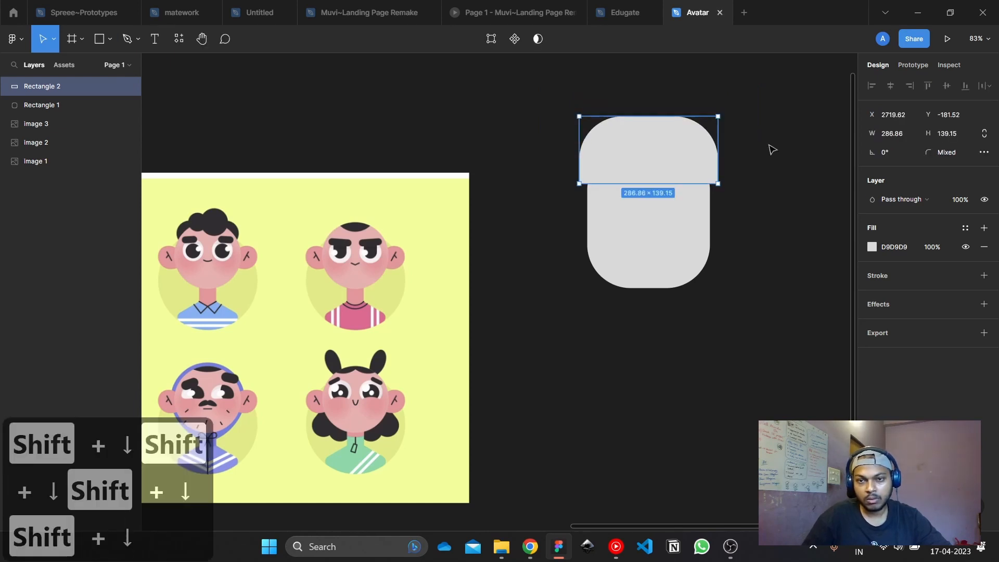
Duplicate the cap shape and scale the copy down to a small half-round opening centred on the cap
click(729, 152)
click(692, 160)
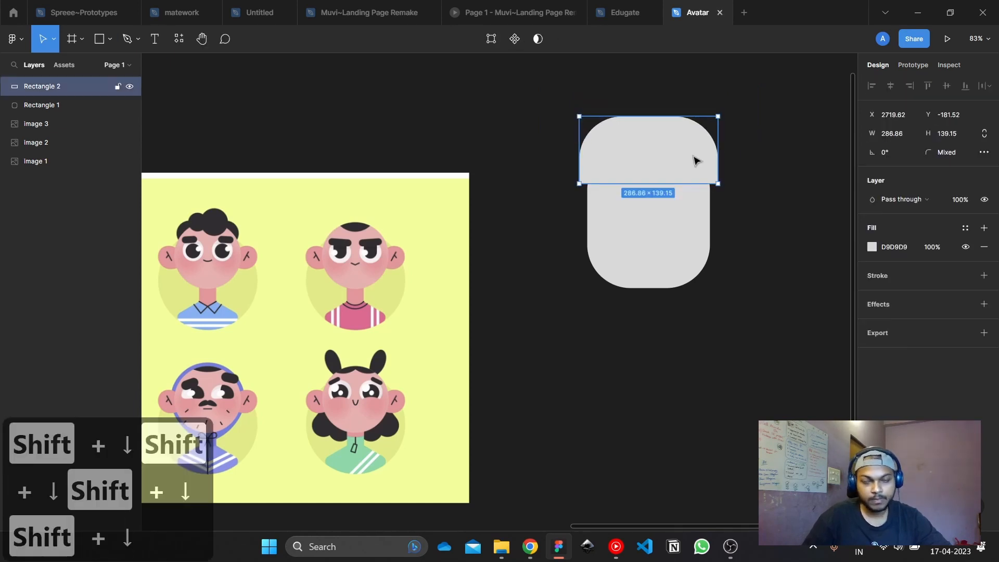
scroll(696, 160, up, 3)
key(ctrl+d)
drag(640, 102, 639, 157)
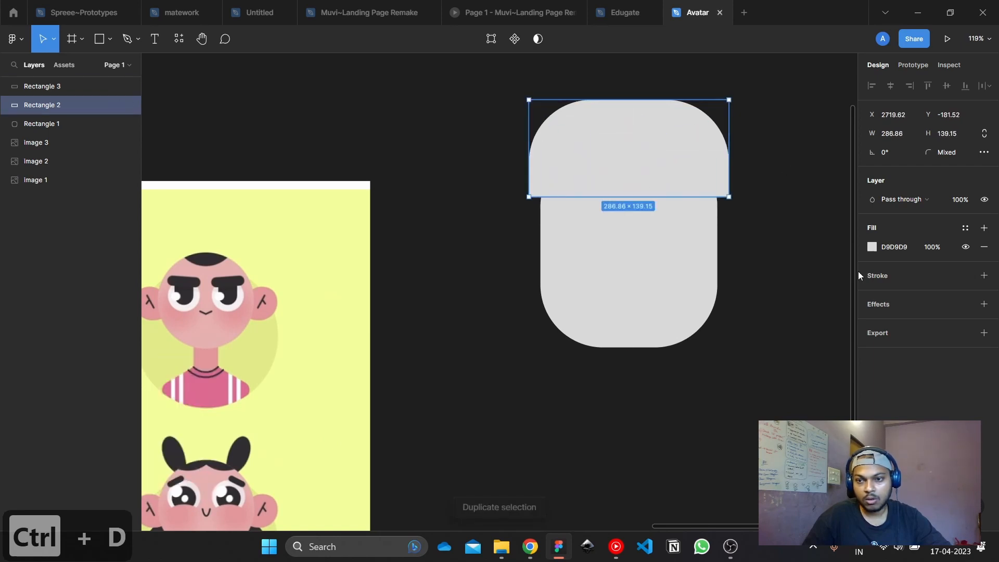
Change the large cap shape's fill from grey to red
click(872, 247)
click(822, 261)
click(850, 189)
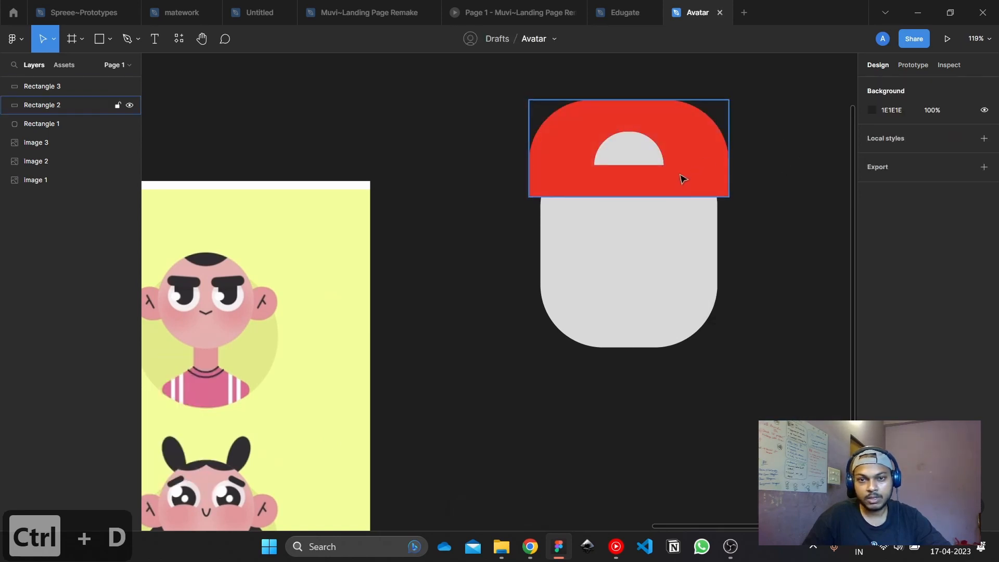
Move the small half-round opening slightly lower on the red cap
scroll(679, 174, up, 3)
drag(643, 154, 643, 169)
scroll(642, 169, down, 3)
click(741, 183)
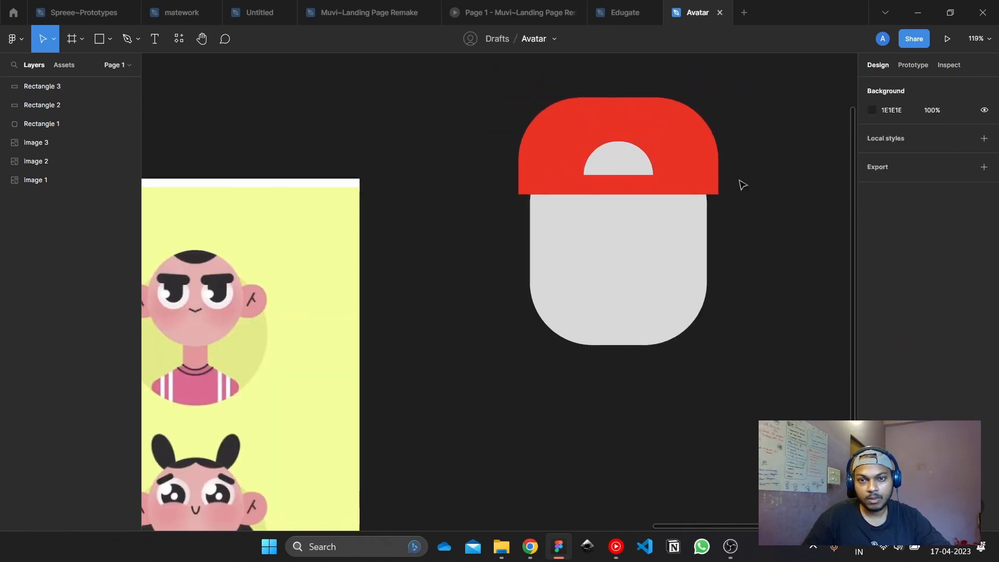
Widen the head rectangle evenly on both sides so that it is only slightly narrower than the red cap
click(701, 237)
drag(713, 239, 686, 252)
click(756, 245)
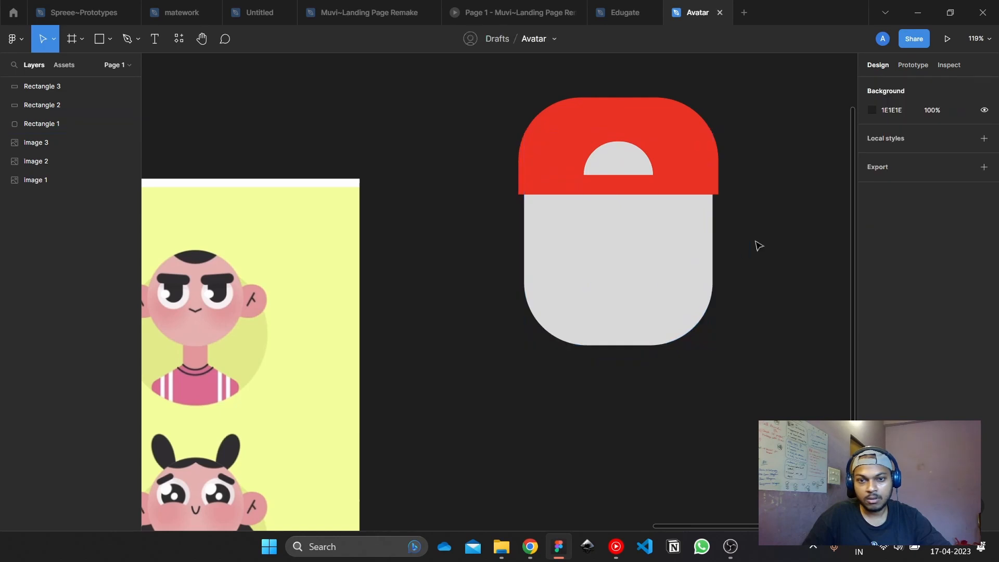
click(680, 251)
click(791, 206)
scroll(787, 205, down, 3)
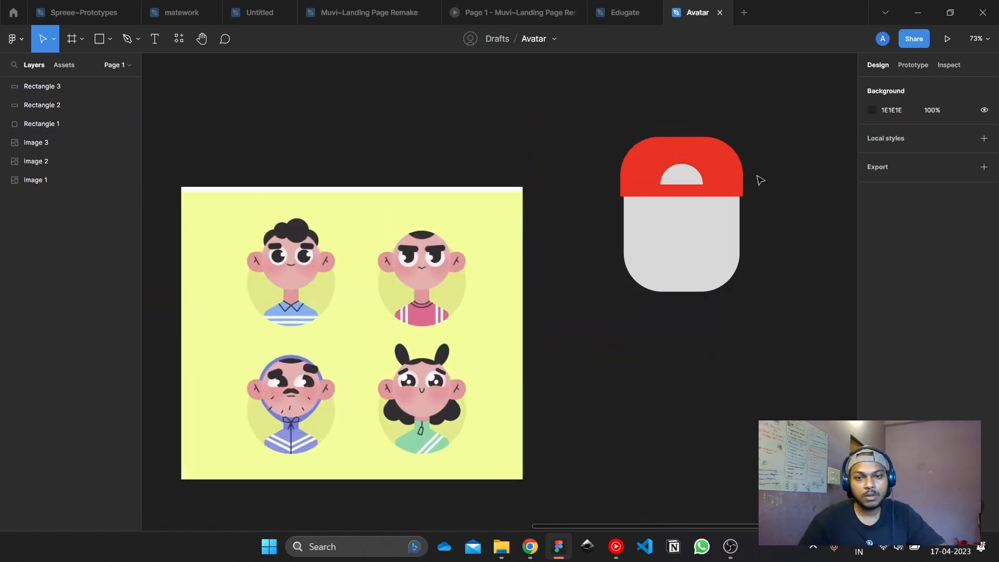
Enlarge the half-round opening to about 157 × 76 so that its flat side meets the cap's lower edge
scroll(723, 162, up, 6)
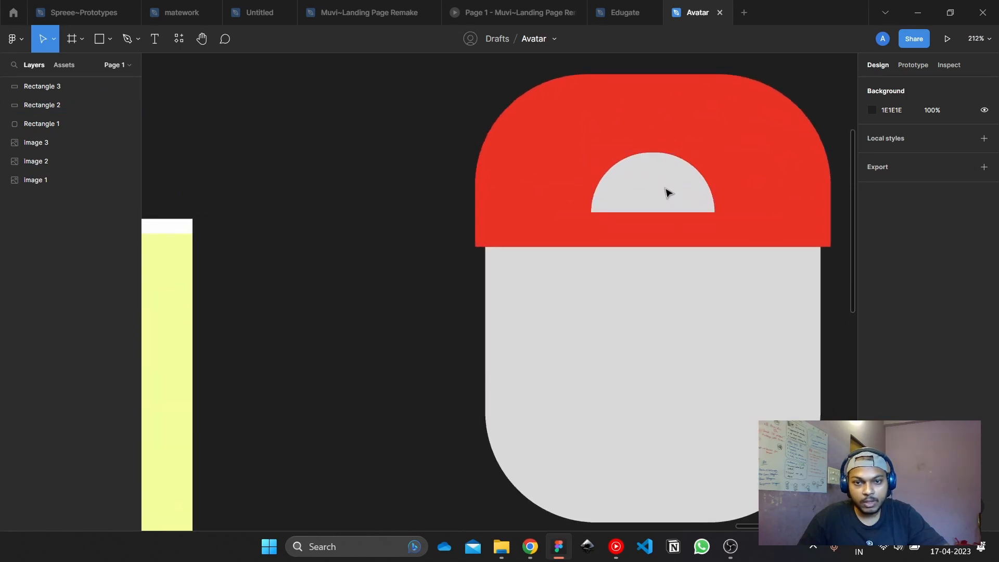
click(665, 234)
click(670, 203)
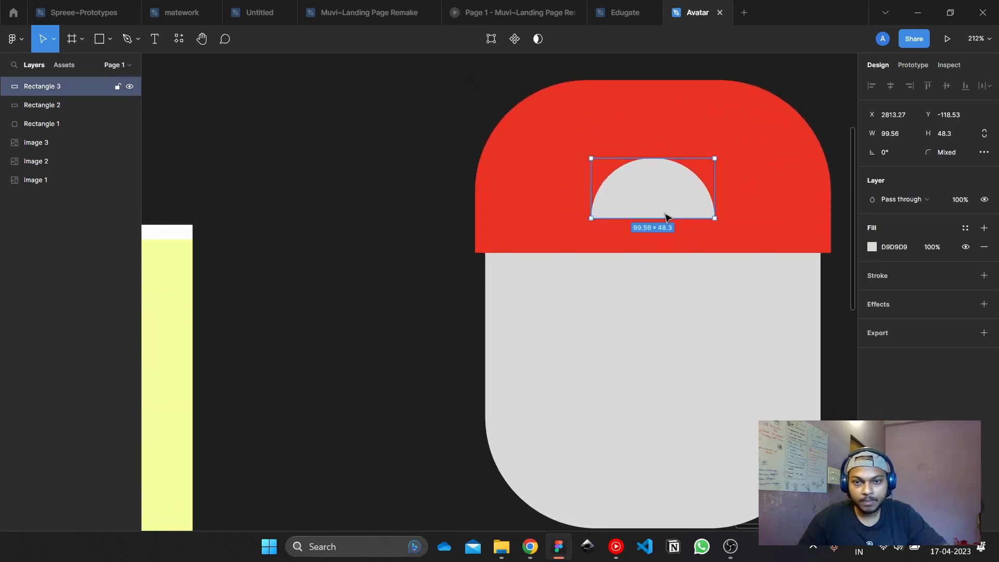
drag(666, 216, 661, 254)
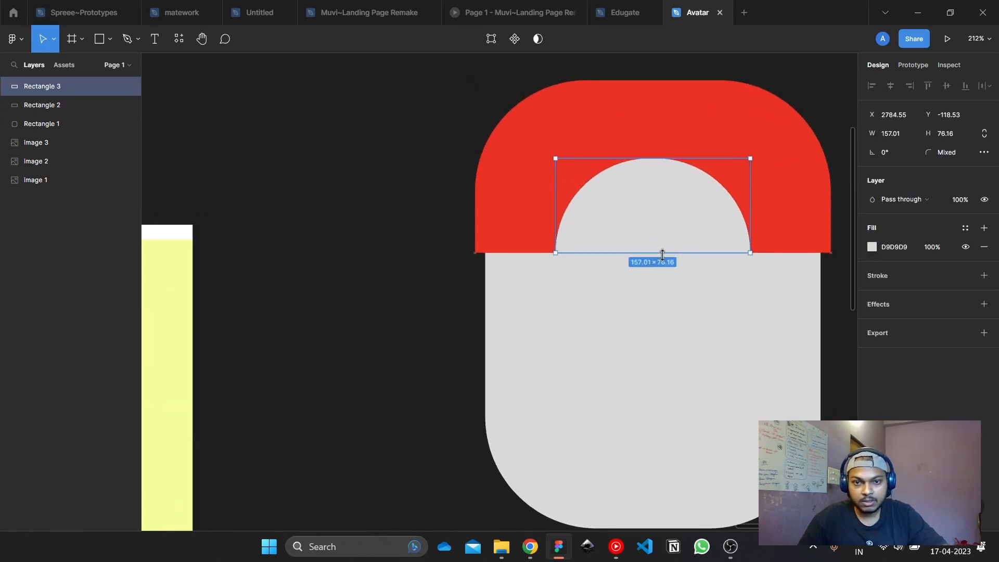
scroll(771, 234, right, 3)
click(748, 226)
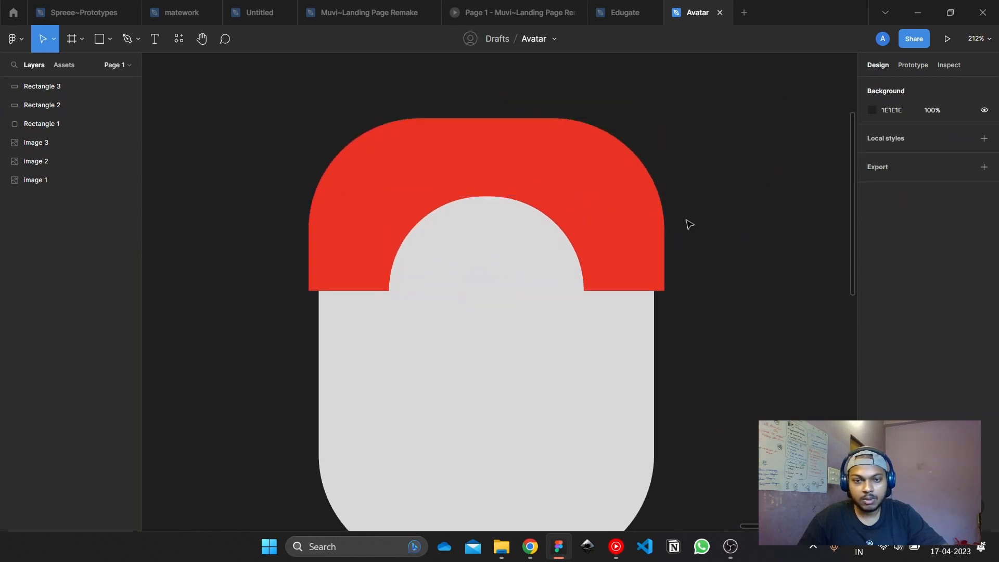
Subtract the half-round shape from the red cap and flatten the result
click(552, 229)
shift+click(594, 195)
click(550, 40)
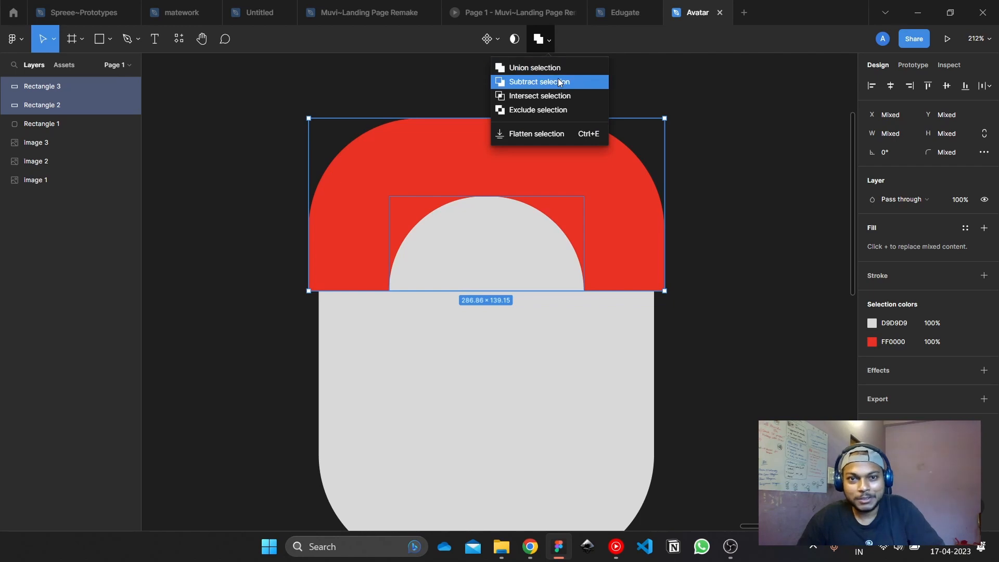
click(539, 82)
key(Escape)
click(630, 206)
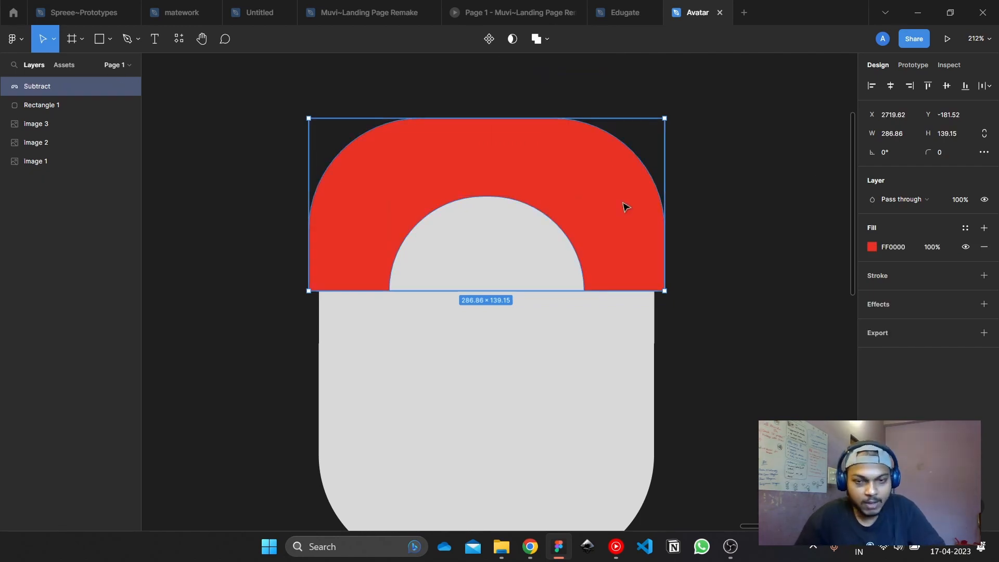
key(ctrl+e)
click(759, 195)
Draw a circle for an eye on the face, slightly left of centre, and scale it down to about 45 × 45
scroll(753, 198, down, 3)
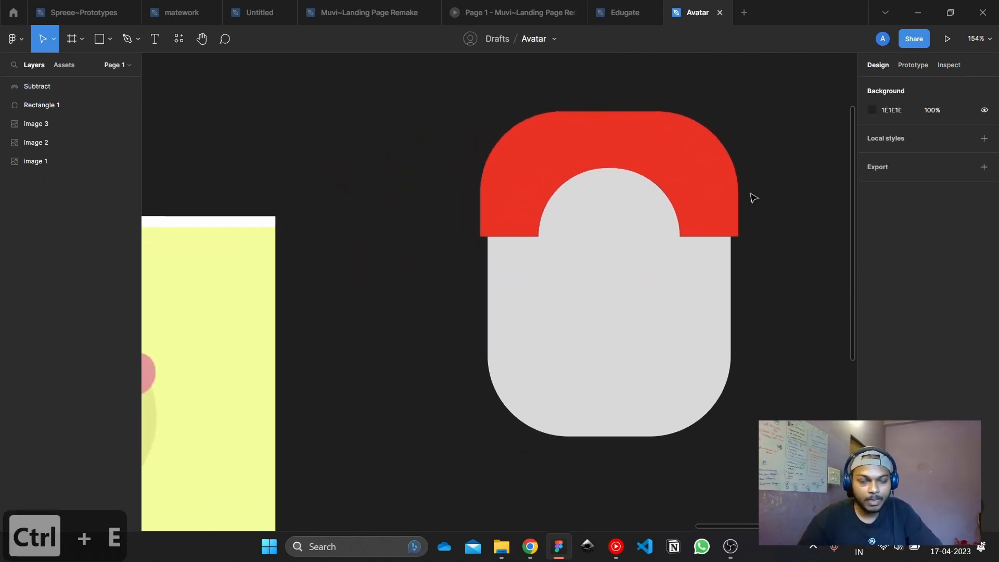
scroll(754, 198, down, 3)
scroll(625, 235, down, 1)
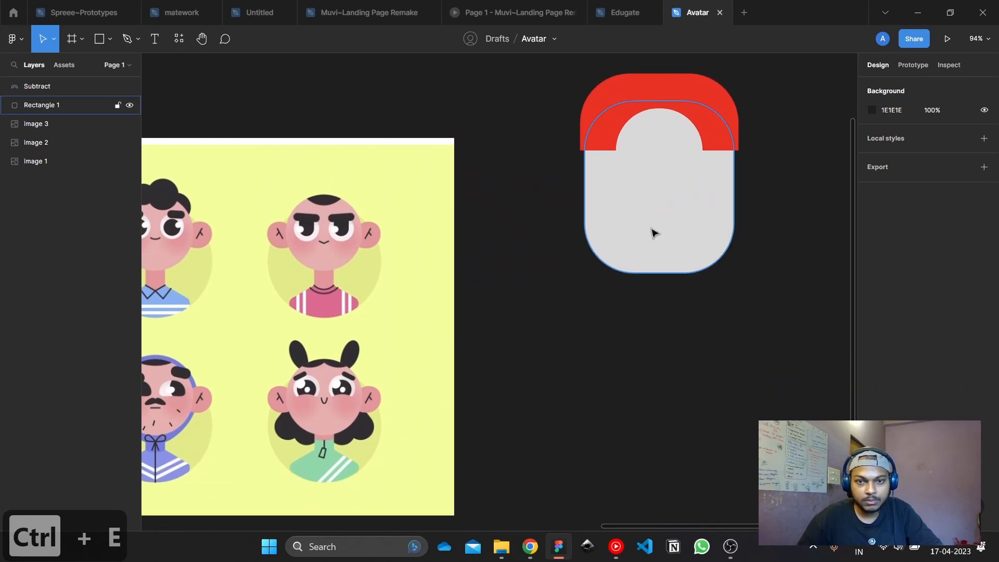
scroll(677, 177, up, 1)
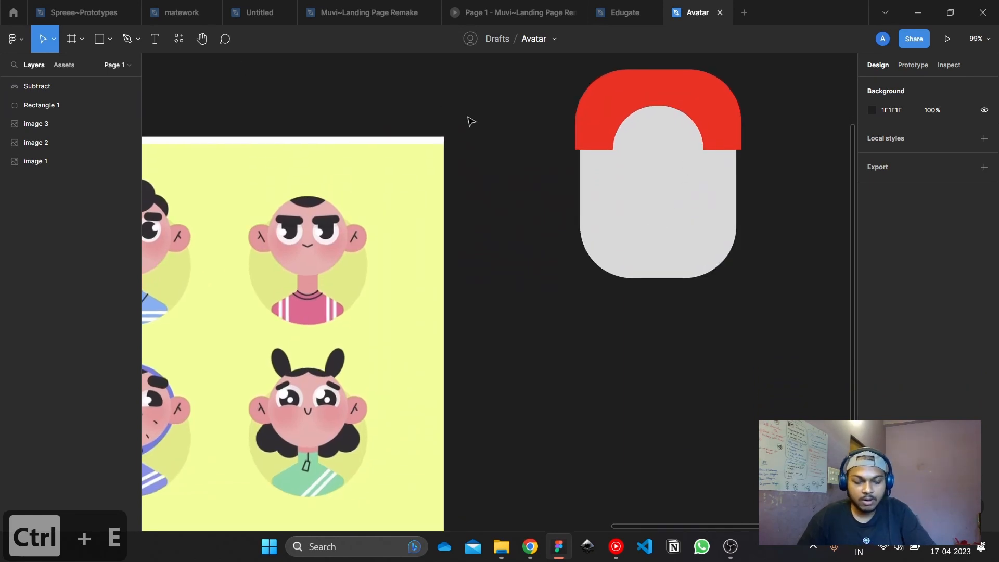
key(o)
drag(487, 98, 650, 198)
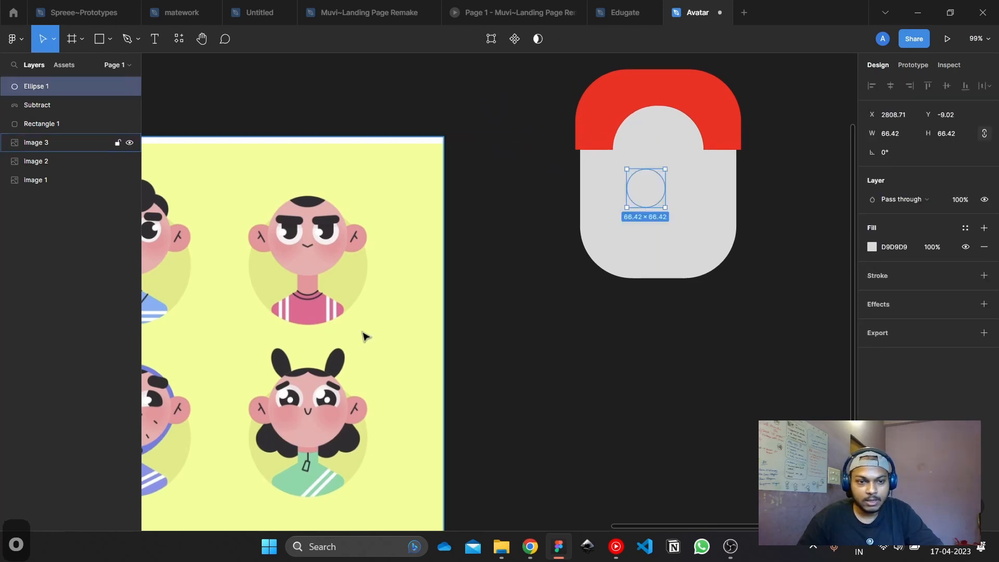
scroll(334, 258, up, 3)
drag(383, 395, 606, 371)
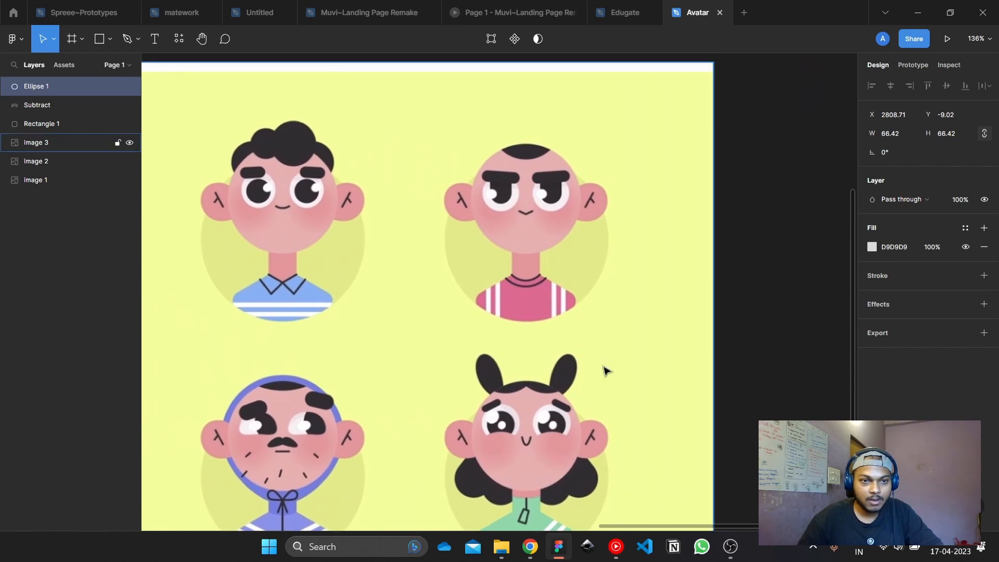
scroll(269, 215, right, 10)
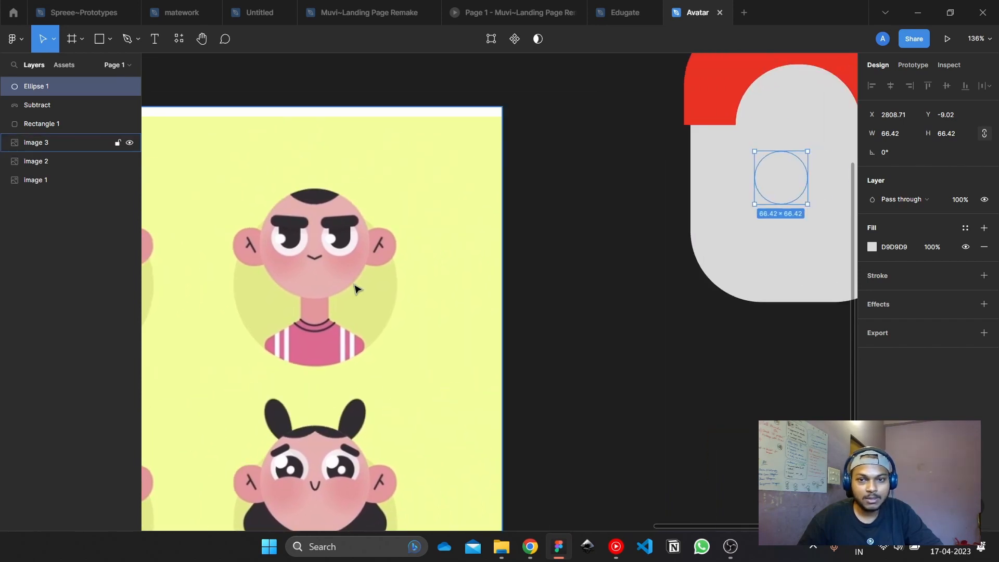
scroll(599, 192, up, 2)
drag(630, 201, 610, 204)
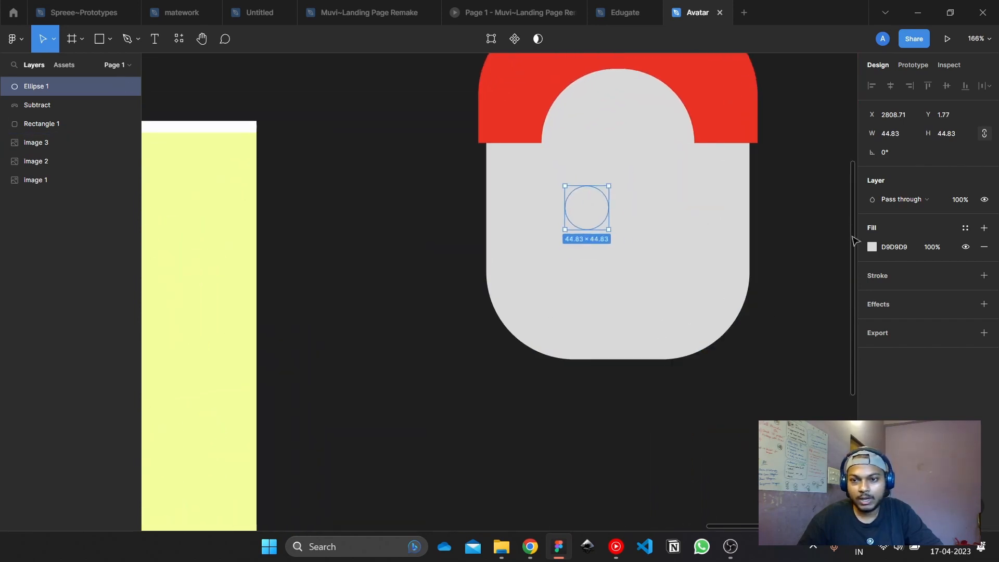
Change the head rectangle's fill to the light skin tone FFDAA2
click(710, 286)
click(871, 247)
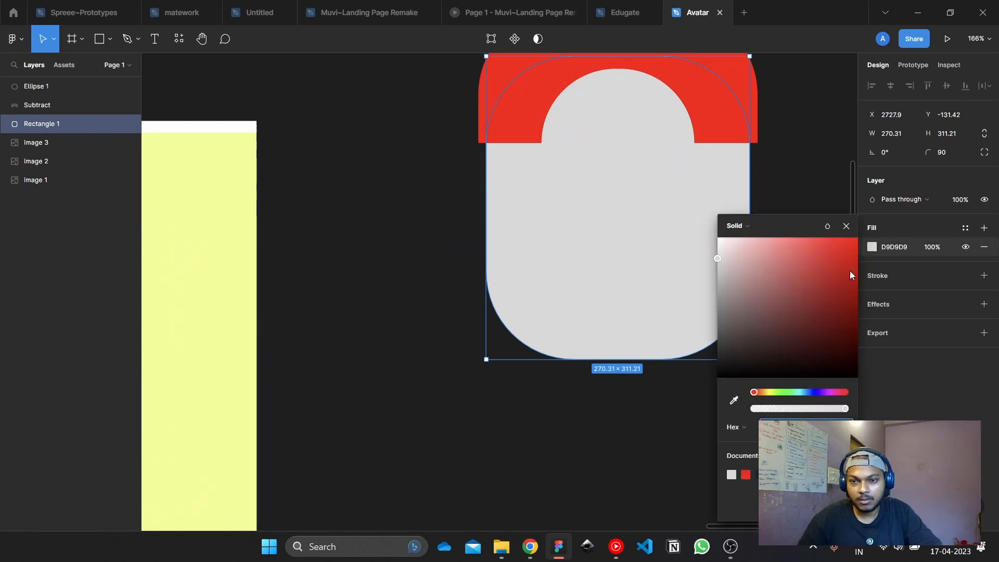
drag(757, 390, 766, 392)
mouse_move(833, 260)
mouse_down()
mouse_move(820, 269)
mouse_move(833, 243)
mouse_up()
drag(767, 393, 767, 402)
drag(838, 280, 785, 224)
drag(761, 392, 763, 393)
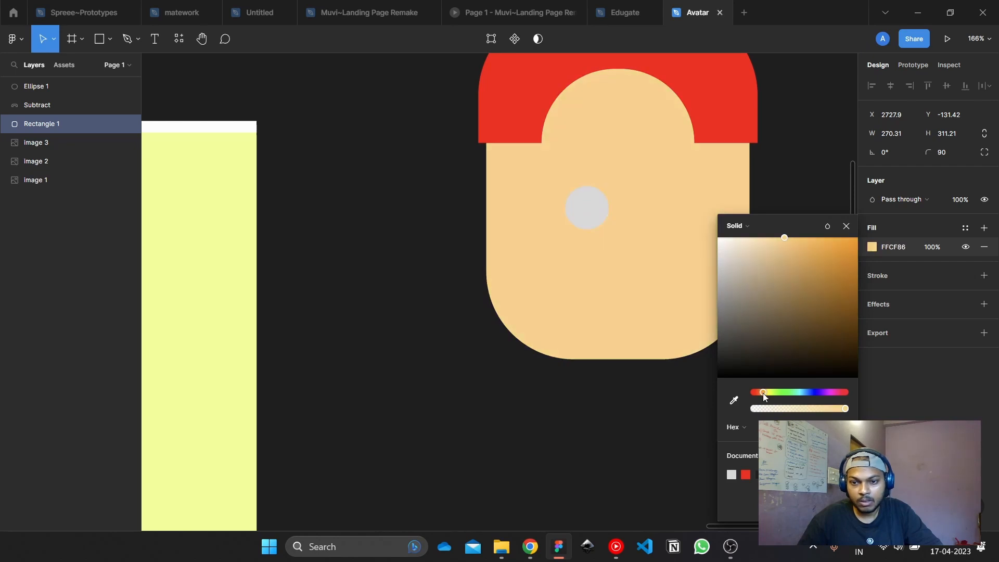
drag(785, 238, 767, 237)
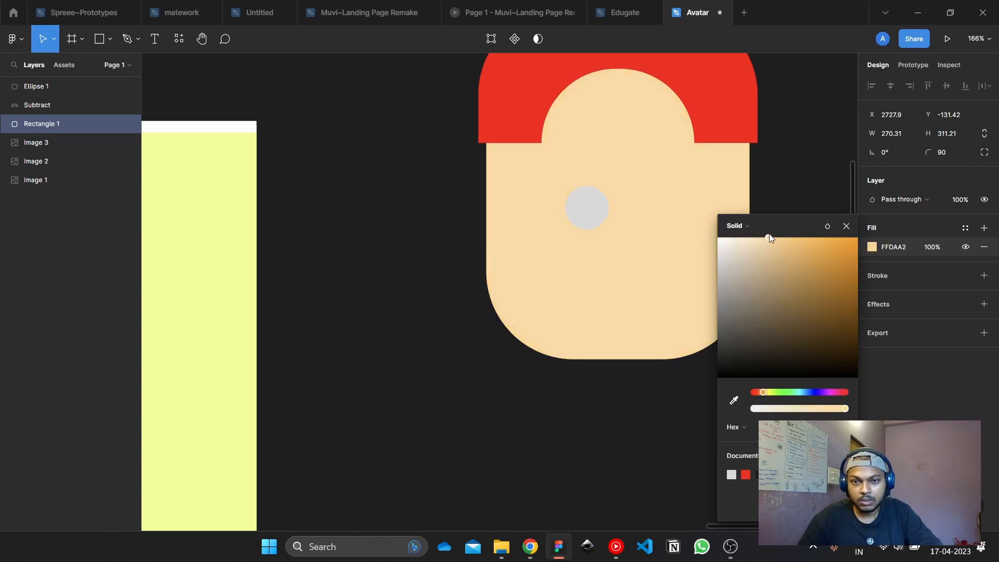
click(549, 432)
Change the cap's fill to the blue 168DFC
scroll(552, 417, down, 3)
click(684, 205)
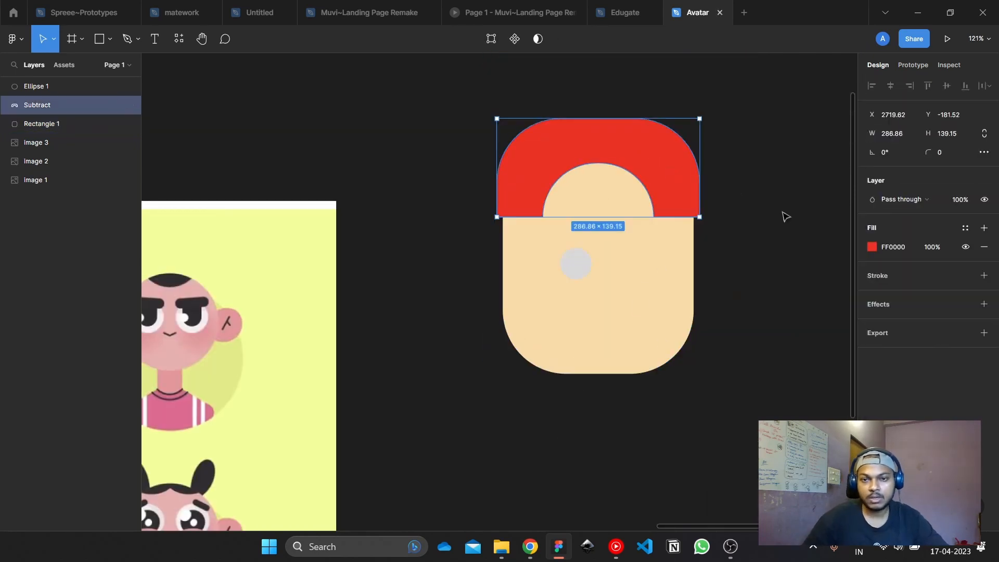
click(872, 248)
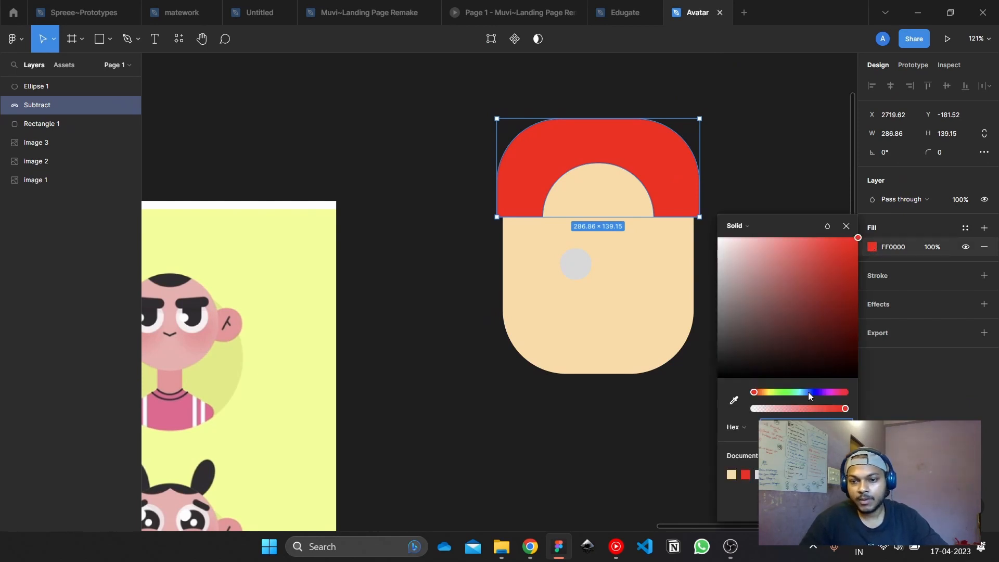
drag(807, 393, 808, 393)
click(845, 240)
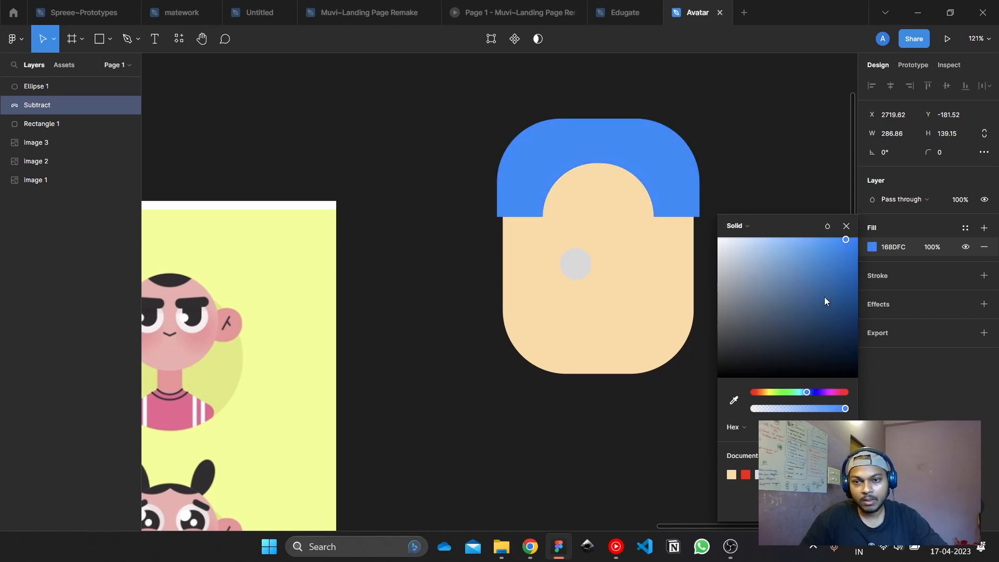
click(508, 386)
Fill the eye circle with white and enlarge it to about 62 × 61
click(576, 264)
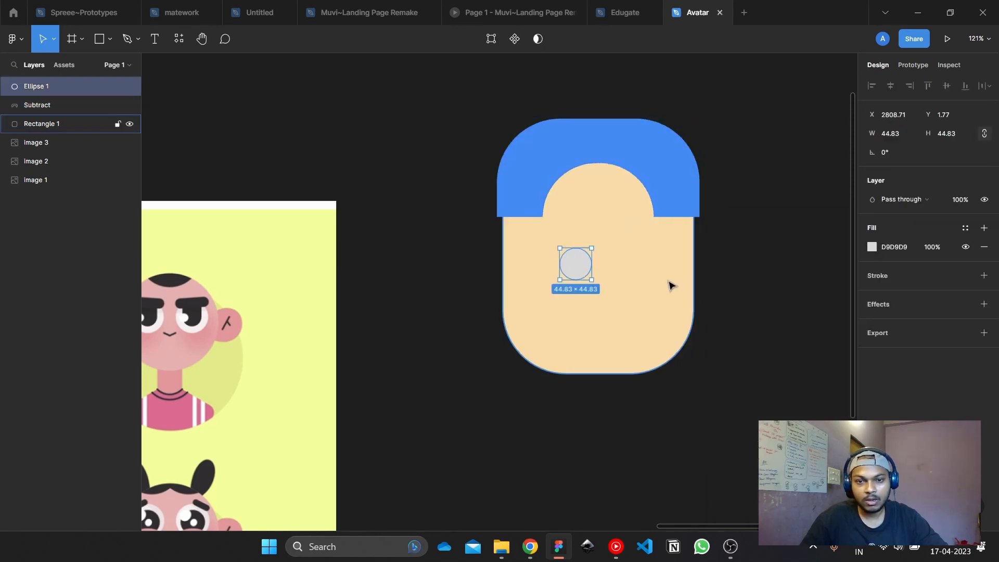
click(870, 246)
drag(723, 242, 676, 212)
click(598, 426)
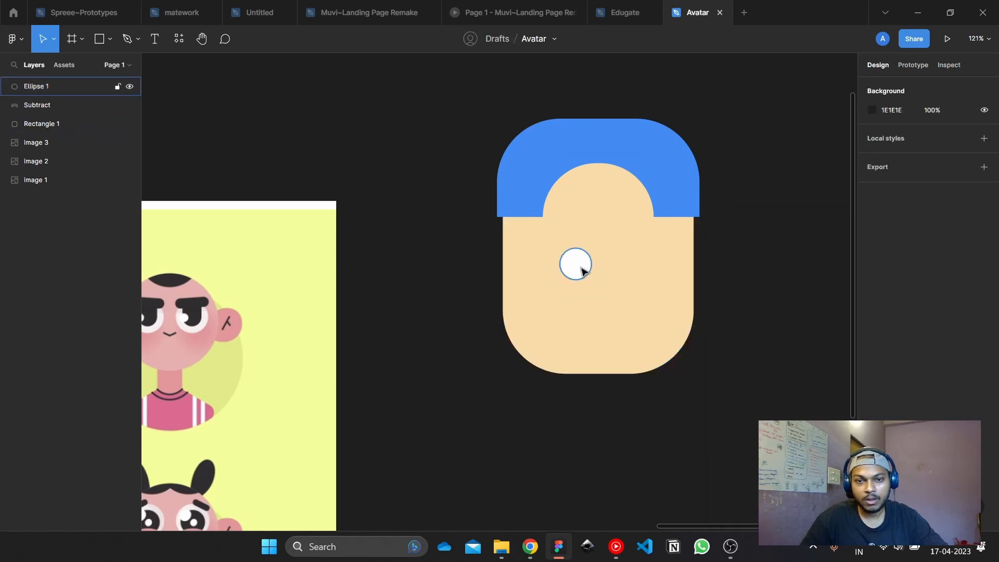
click(581, 267)
drag(593, 280, 533, 270)
key(ctrl+d)
click(753, 311)
click(652, 276)
key(Delete)
Enlarge the white eye circle evenly from its centre to about 70 × 69
scroll(714, 244, up, 3)
click(641, 285)
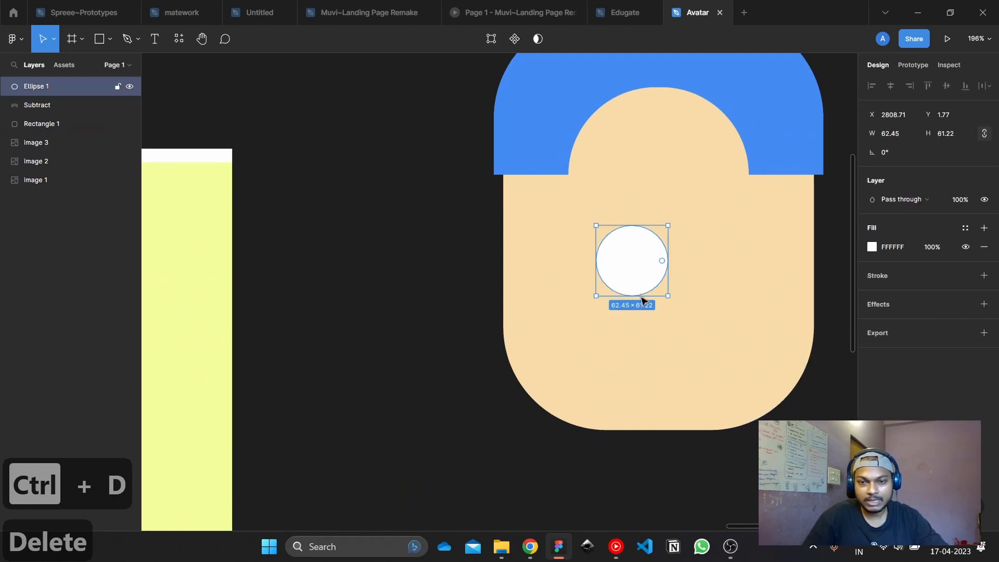
mouse_move(640, 294)
mouse_down()
mouse_move(640, 306)
mouse_move(640, 263)
mouse_move(639, 274)
mouse_up()
click(476, 214)
Duplicate the white eye circle, scale the copy about its centre to about 43 × 43 and fill it with black
click(669, 272)
key(ctrl+d)
click(875, 249)
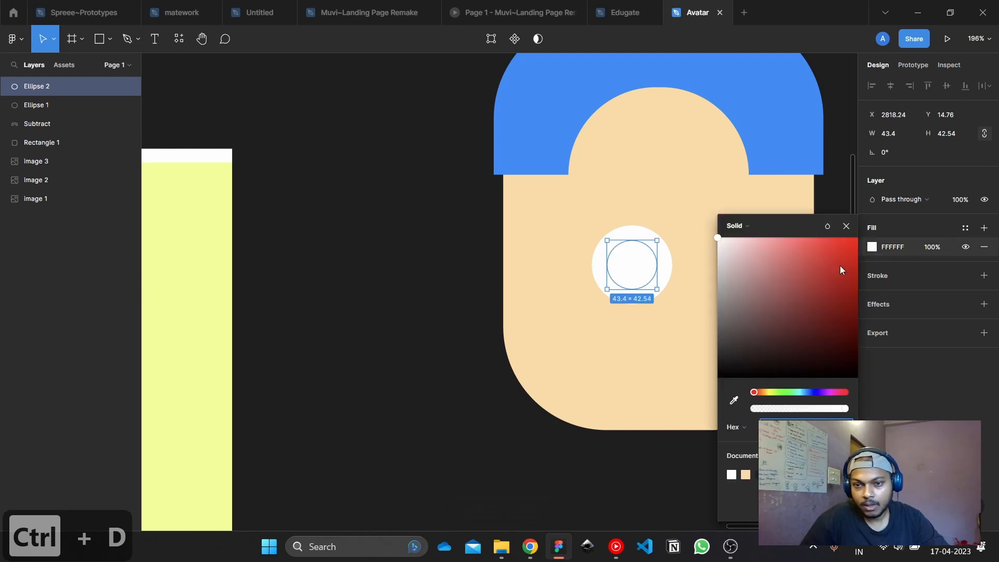
drag(840, 265, 624, 399)
click(466, 297)
Enlarge the black pupil to about 51 × 50, keeping it centred in the white of the eye
scroll(661, 287, down, 3)
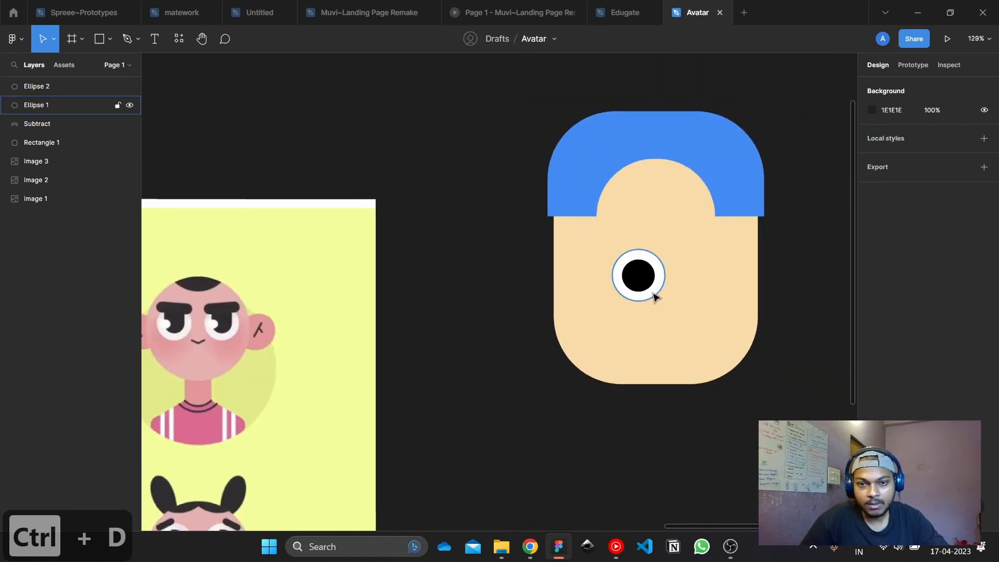
drag(527, 324, 655, 288)
scroll(810, 286, up, 5)
click(649, 275)
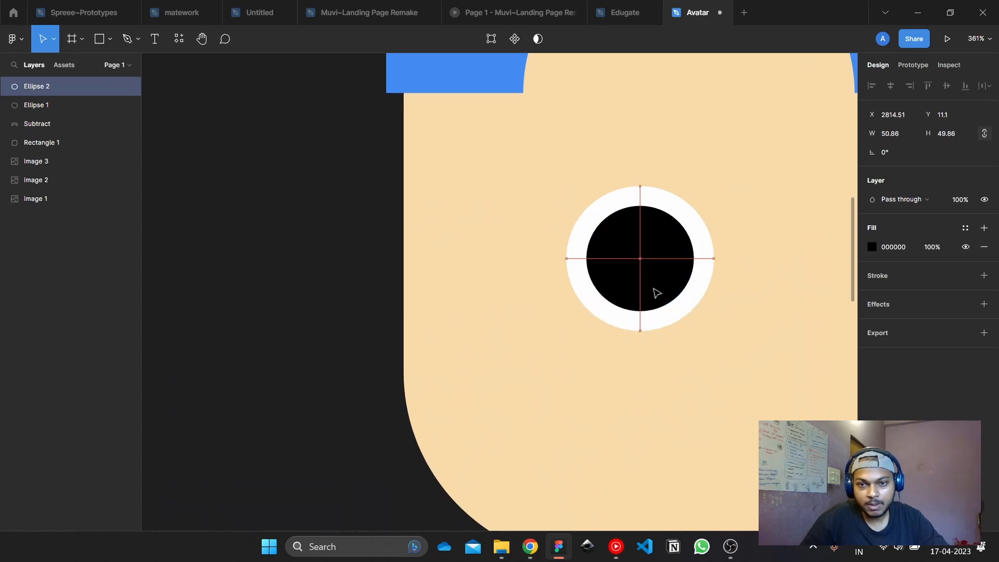
click(303, 239)
Duplicate the black pupil and shrink the copy to about 18 × 18 near the pupil's upper-right edge
click(625, 279)
scroll(690, 259, up, 2)
key(ctrl+d)
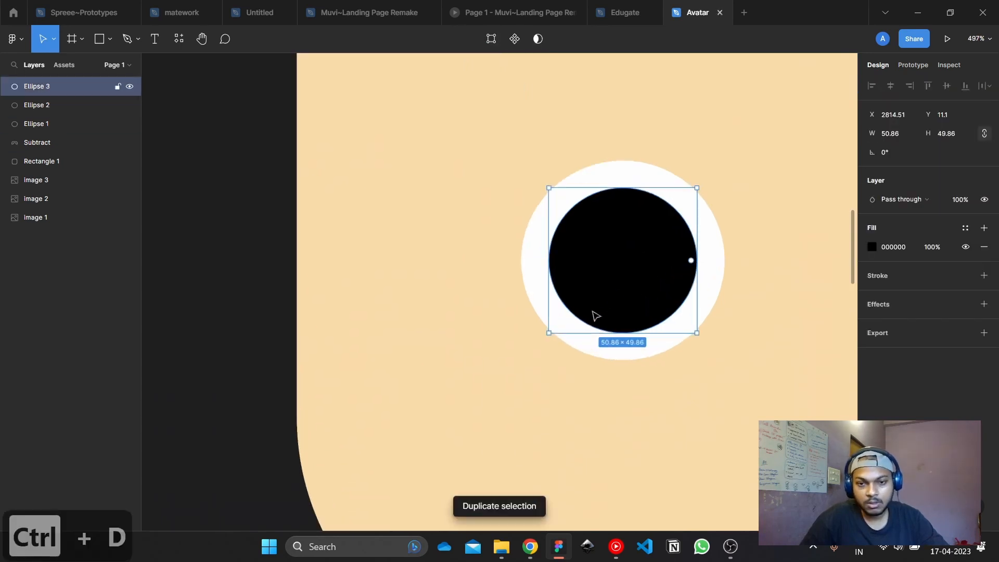
drag(557, 335, 665, 216)
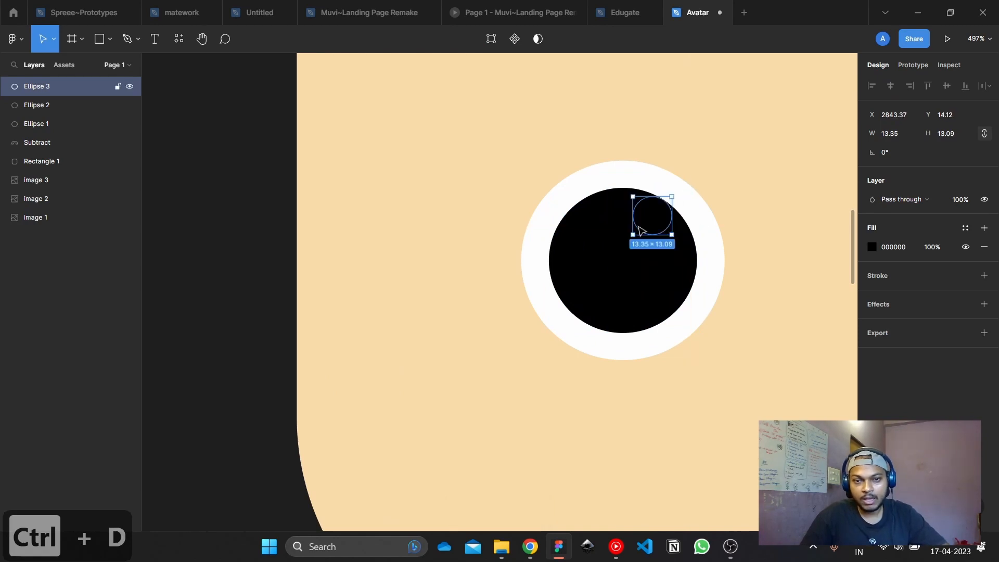
click(681, 229)
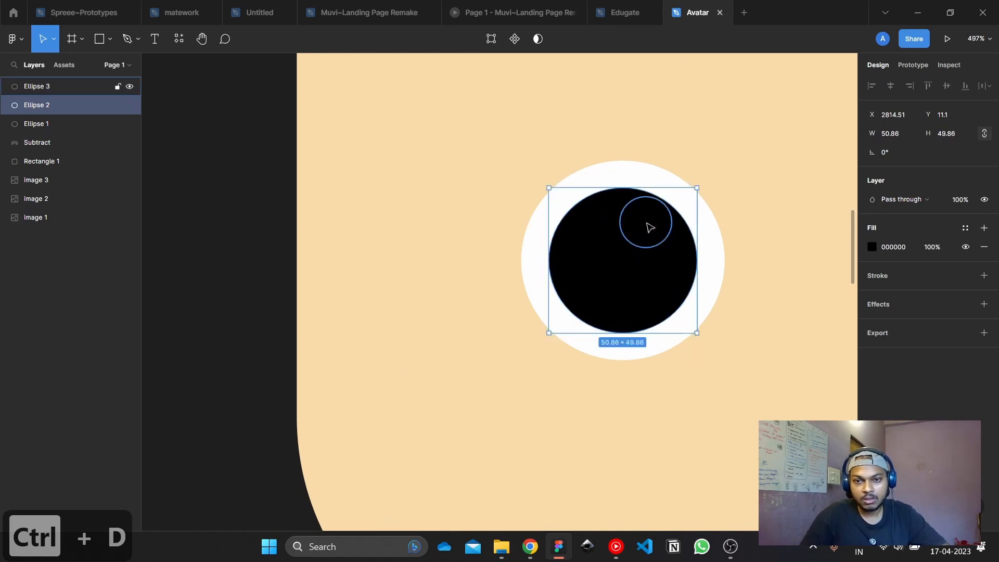
drag(650, 227, 657, 233)
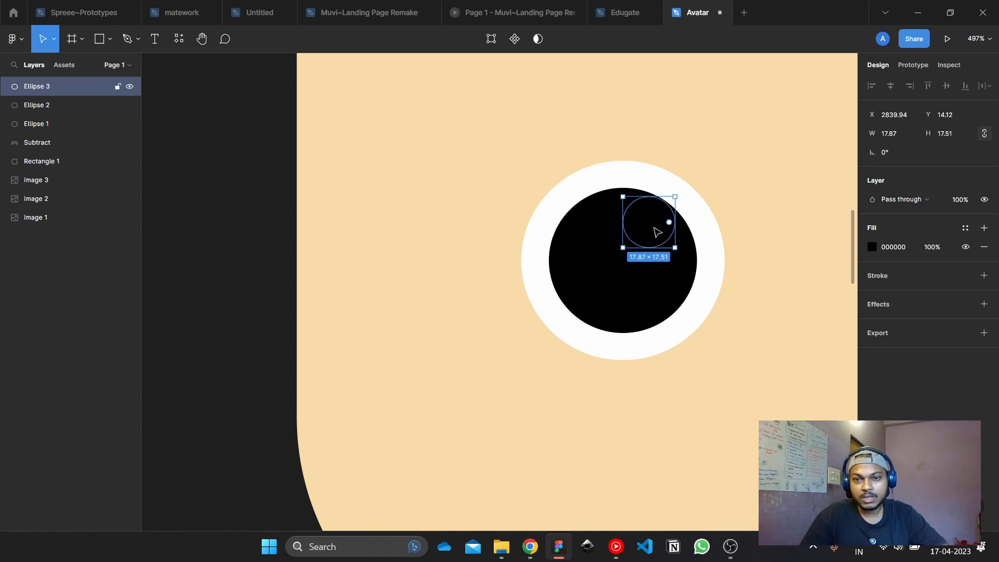
Fill the small circle with white and enlarge it to about 25 × 25 so that it overlaps the pupil's upper-right edge
click(873, 248)
drag(755, 260, 609, 208)
click(270, 189)
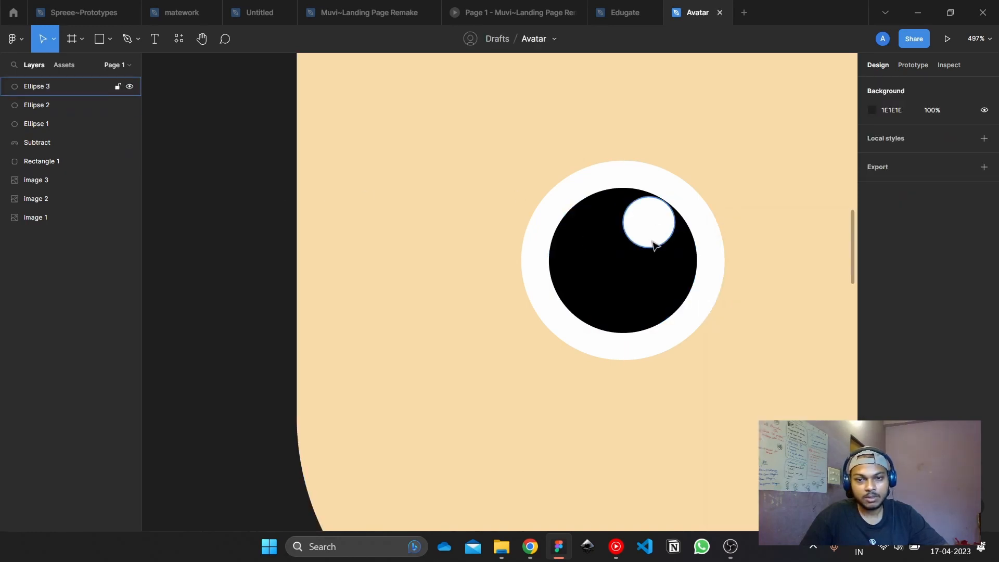
click(653, 245)
drag(676, 195, 686, 176)
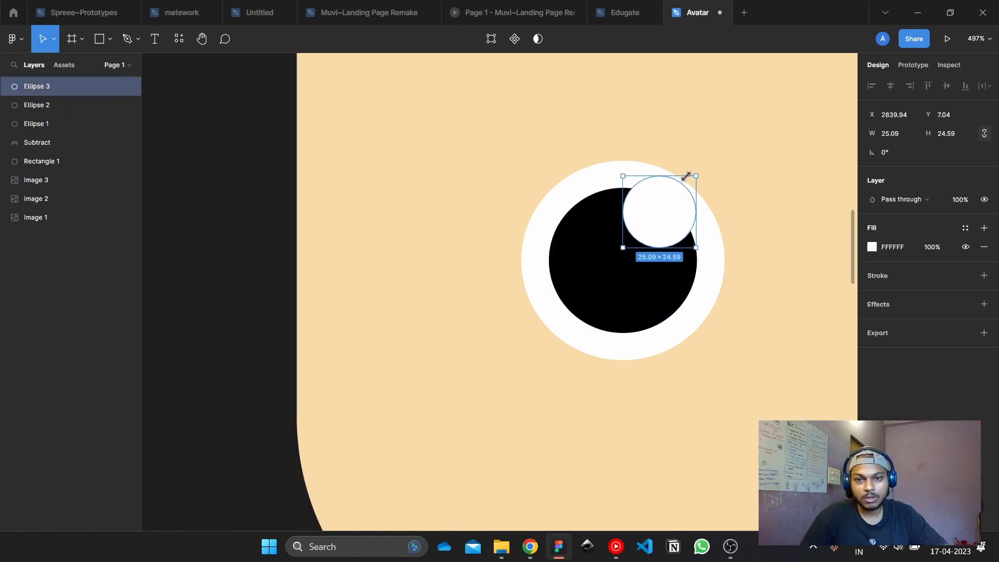
key(Escape)
Subtract the small white highlight circle from the black pupil to cut a round notch in its upper-right edge
scroll(711, 262, up, 2)
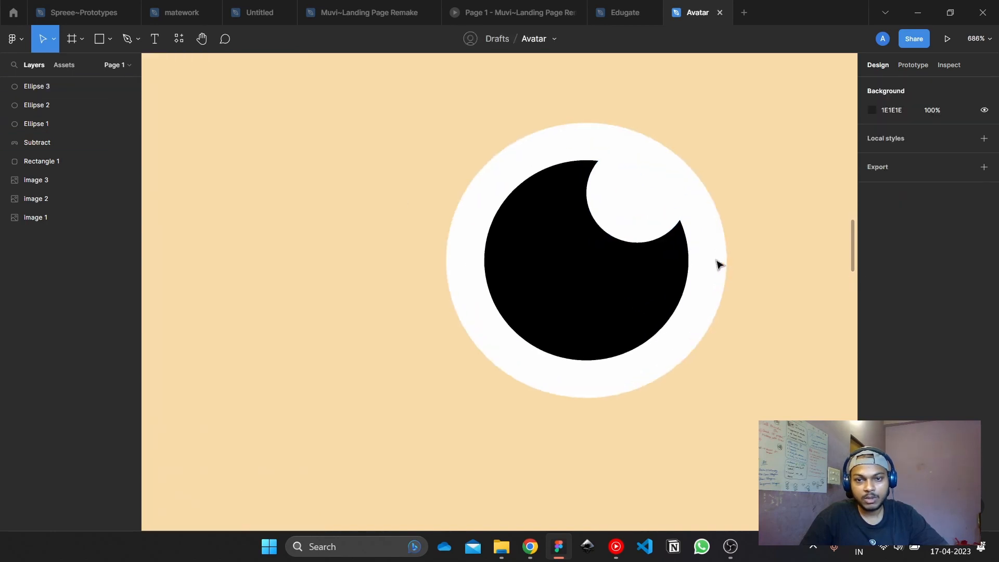
scroll(613, 282, down, 4)
scroll(613, 283, down, 5)
scroll(736, 306, up, 4)
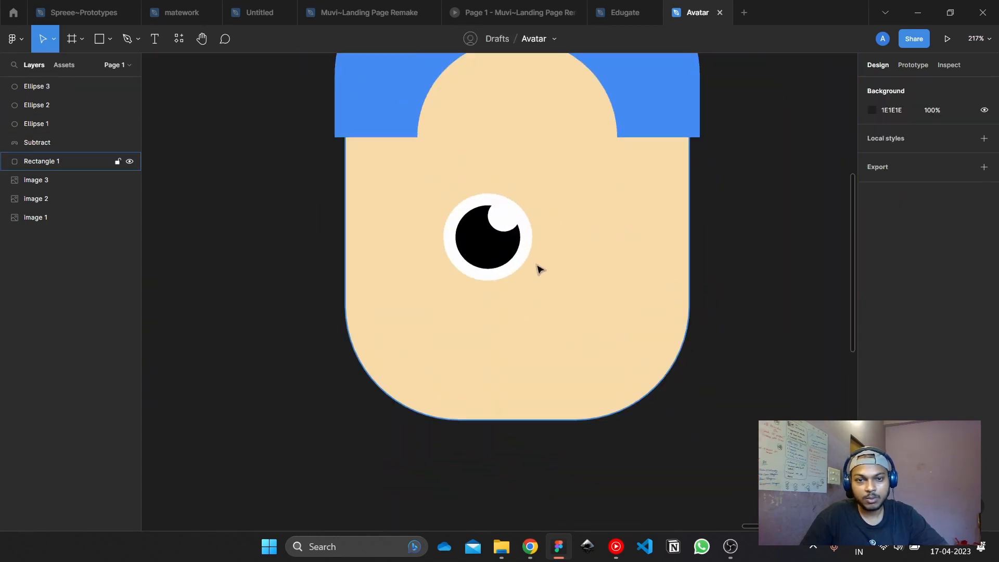
click(520, 264)
shift+click(500, 249)
shift+click(504, 224)
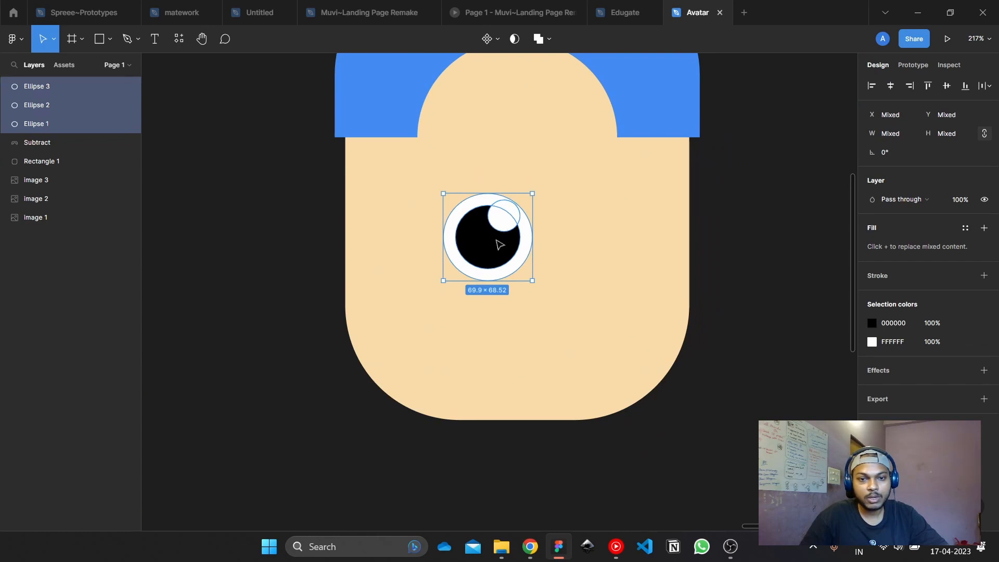
click(491, 252)
shift+click(505, 228)
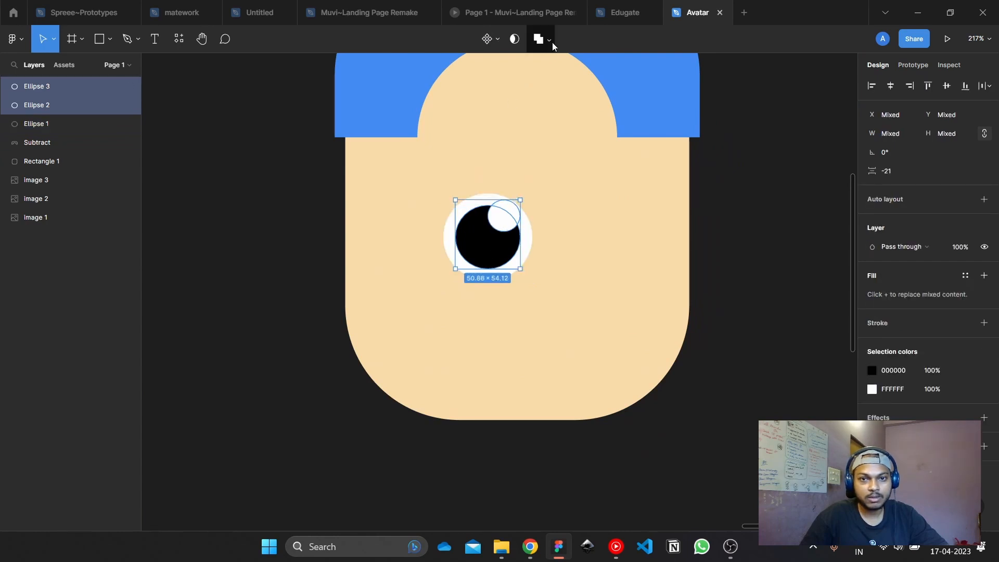
click(550, 41)
click(541, 81)
click(781, 261)
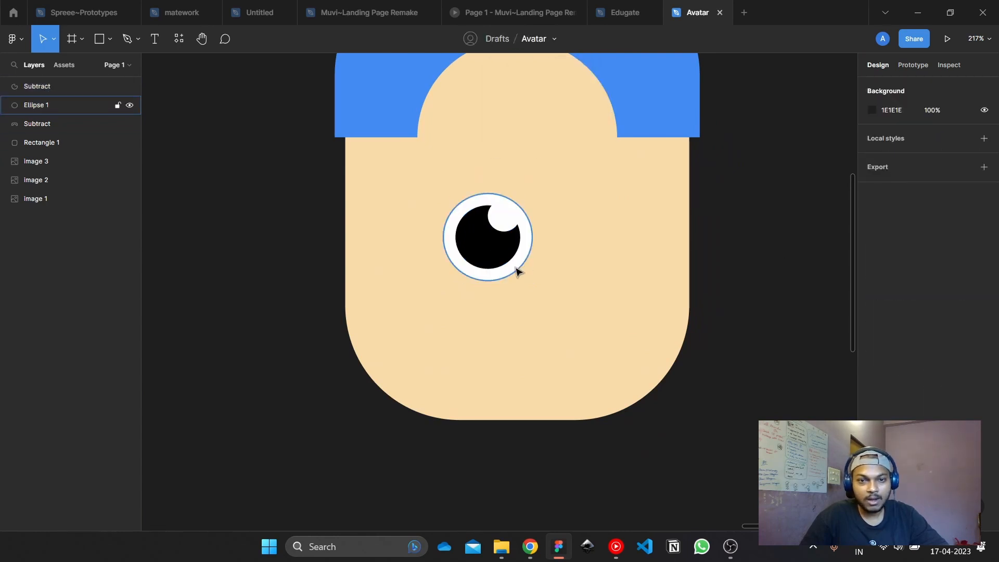
Flatten the notched black pupil into a single vector shape
click(501, 246)
key(ctrl+e)
click(718, 268)
Group the pupil with the white eye circle and move the eye up and left on the face
click(486, 239)
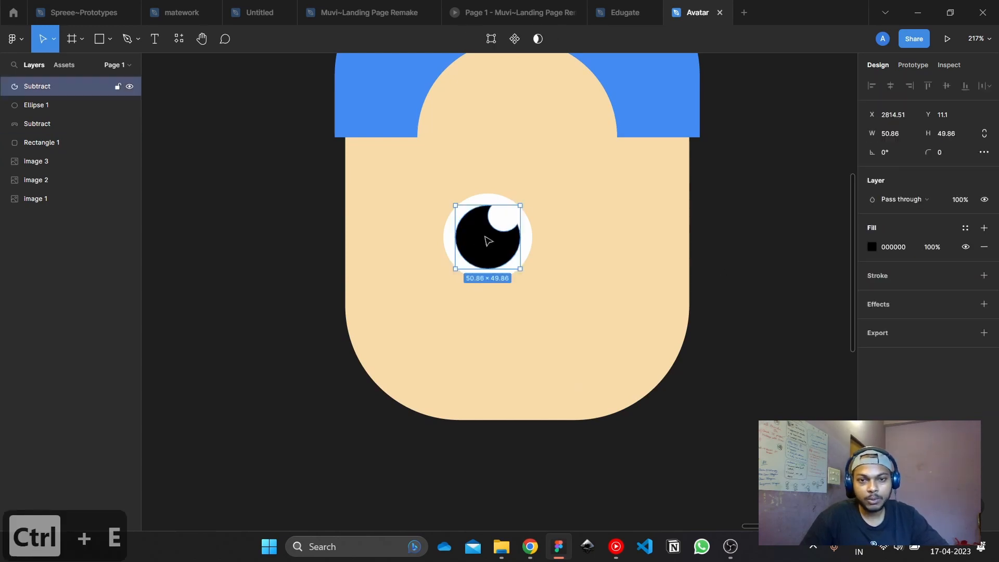
shift+click(528, 243)
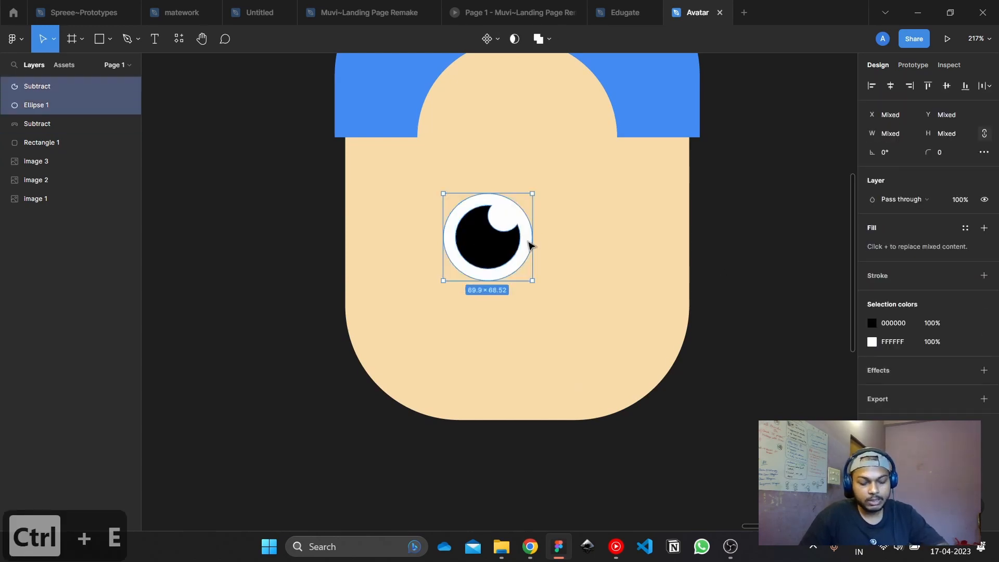
key(ctrl+g)
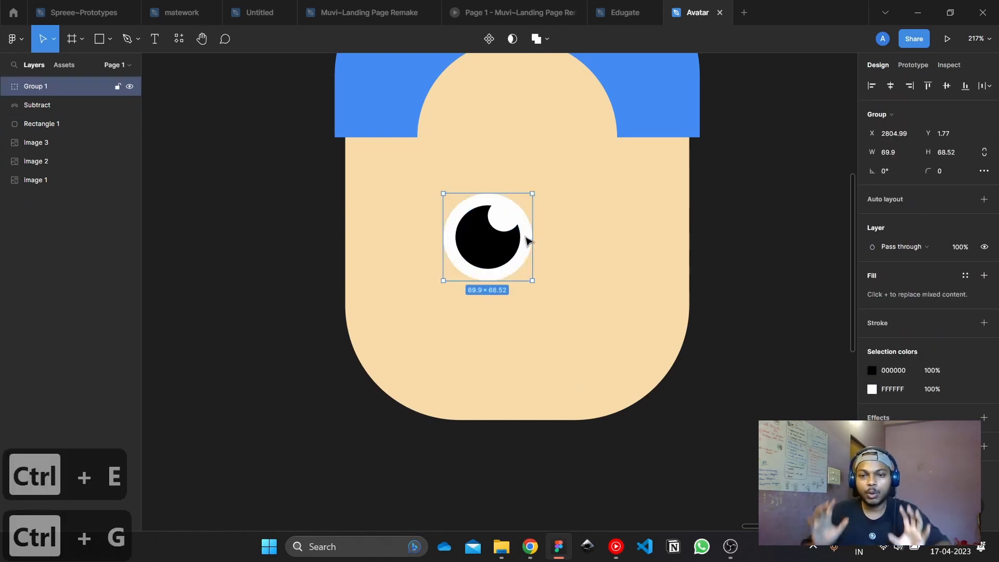
drag(518, 243, 484, 201)
Move the blue cap up by 20 on the head
scroll(616, 223, up, 3)
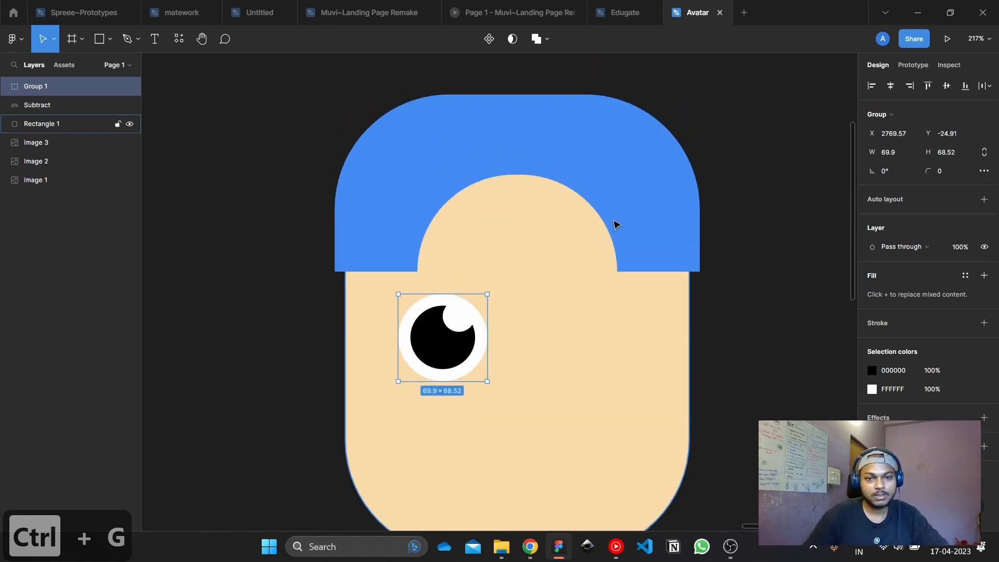
click(635, 217)
key(shift+Up)
key(shift+Up)
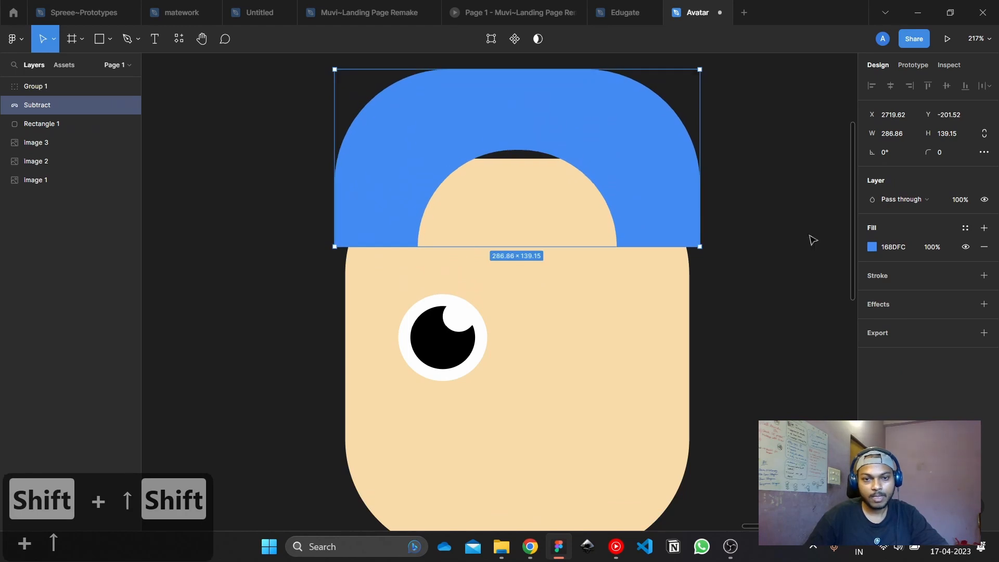
Raise the head shape's two top corner points by 10 to fill the gap under the cap's opening
click(587, 315)
double_click(532, 163)
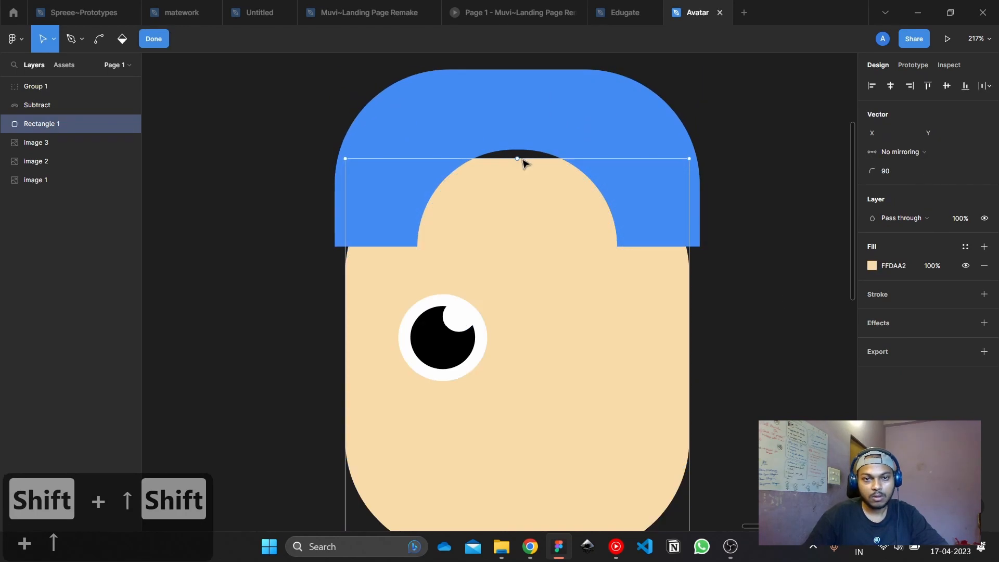
drag(280, 112, 741, 224)
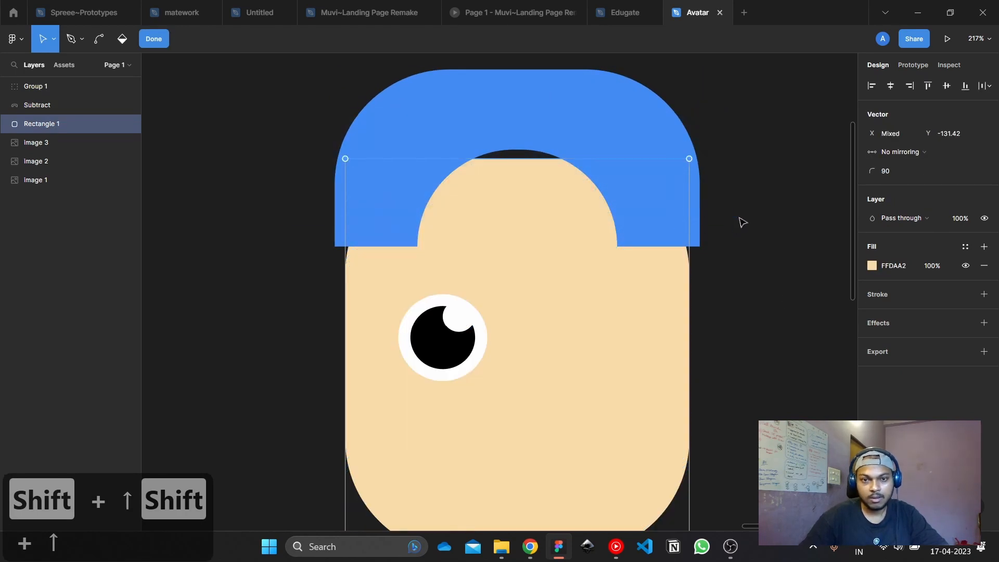
key(shift+Up)
key(Escape)
Move the eye slightly up and right to about X 2777, Y -43, and place a duplicate 100 to its right
scroll(734, 298, down, 3)
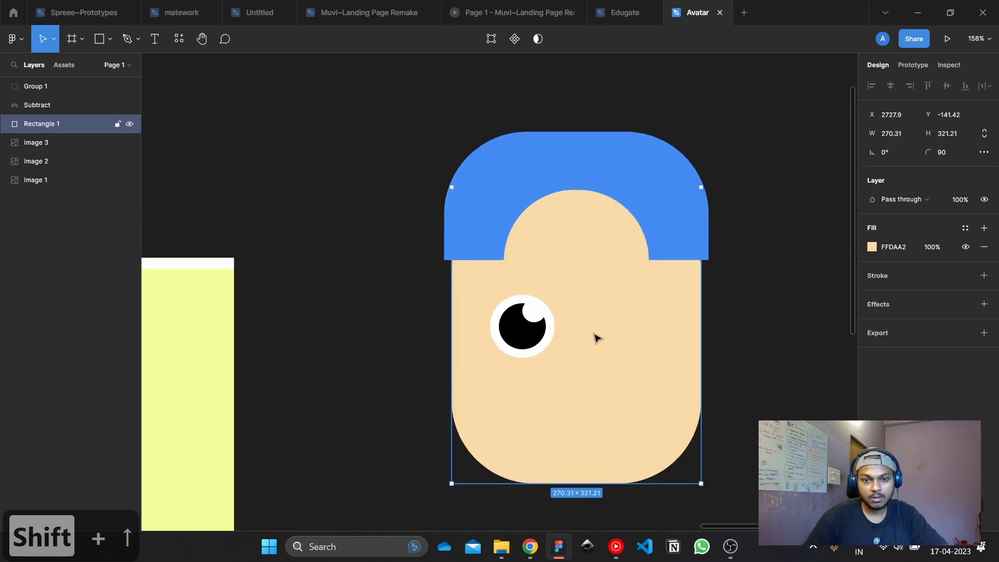
click(533, 339)
mouse_move(533, 339)
mouse_down()
mouse_move(537, 309)
mouse_move(538, 325)
mouse_up()
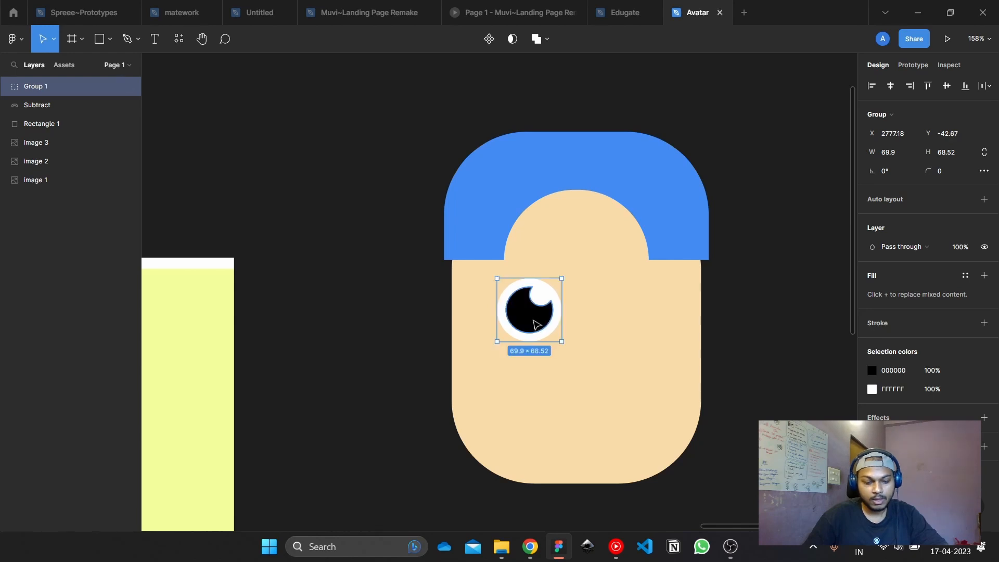
key(ctrl+d)
key(shift+Right)
key(shift+Right)
key(shift+Right)
key(shift+Right)
key(shift+Right)
key(shift+Right)
key(shift+Right)
key(shift+Right)
key(shift+Right)
key(shift+Right)
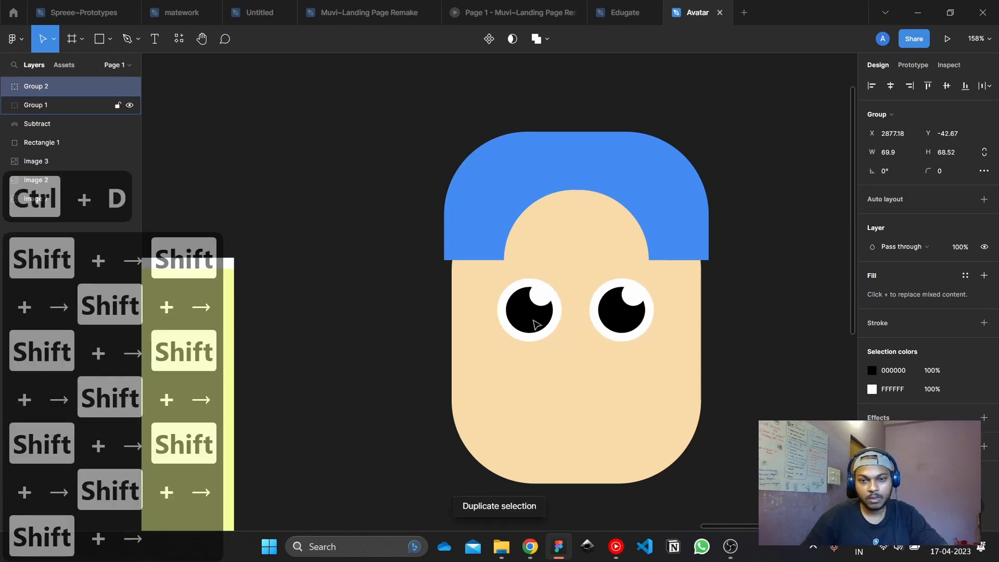
key(shift+Right)
key(shift+Left)
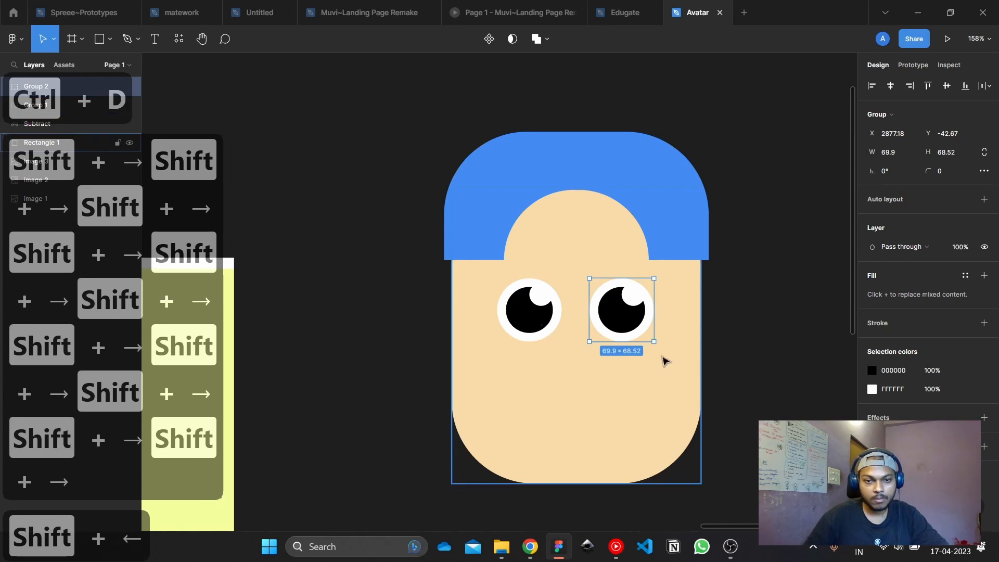
scroll(663, 354, down, 2)
mouse_move(487, 332)
mouse_down()
mouse_move(742, 267)
mouse_move(880, 248)
mouse_move(588, 246)
mouse_move(703, 254)
mouse_move(356, 264)
mouse_up()
scroll(508, 258, up, 2)
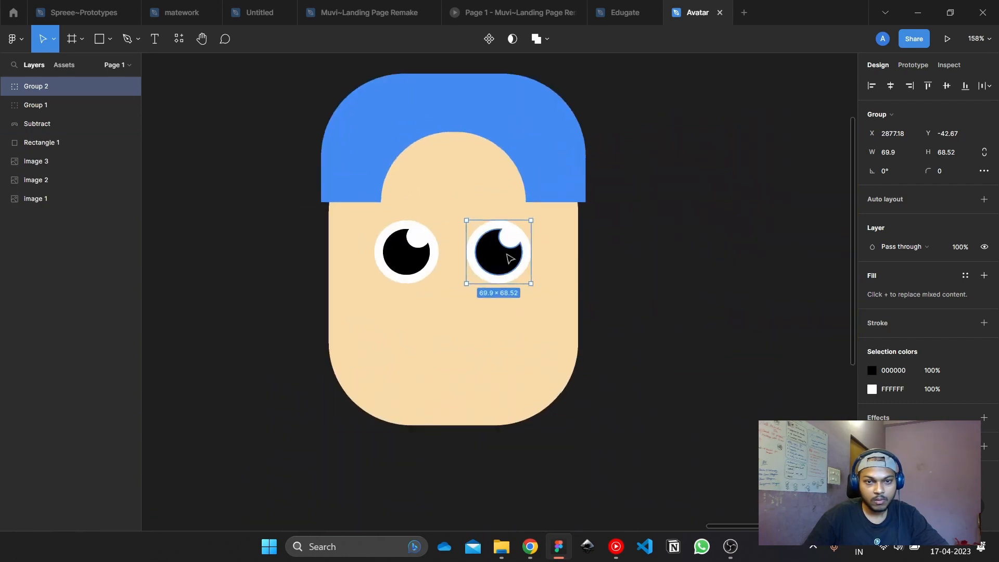
click(411, 252)
shift+click(508, 278)
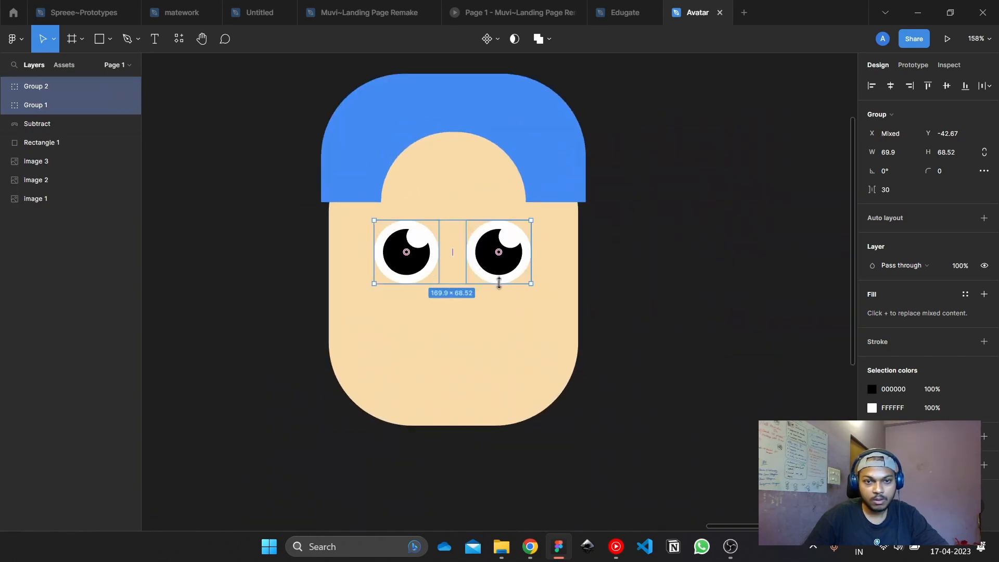
drag(499, 282, 498, 290)
key(ctrl+z)
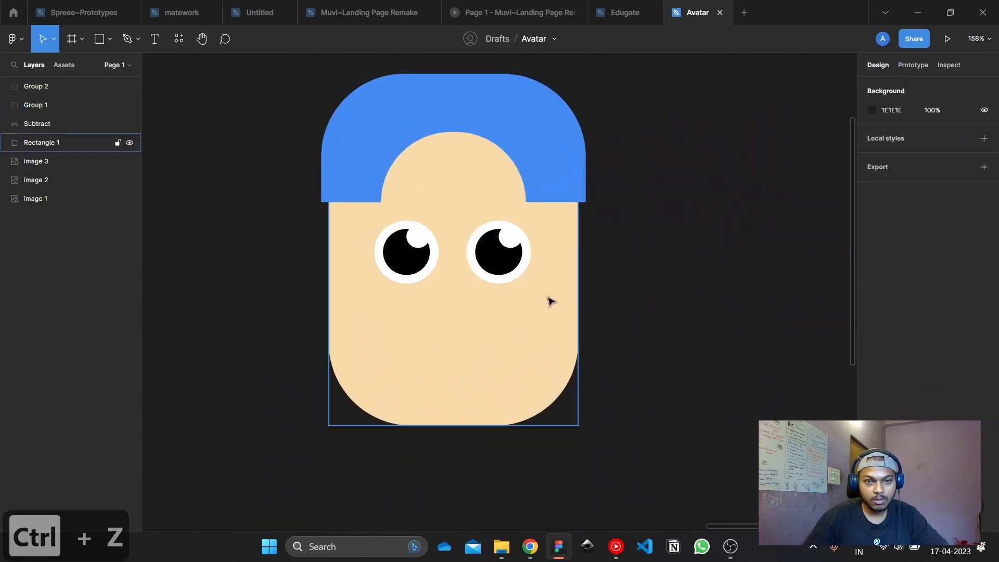
scroll(572, 318, down, 3)
drag(581, 335, 727, 310)
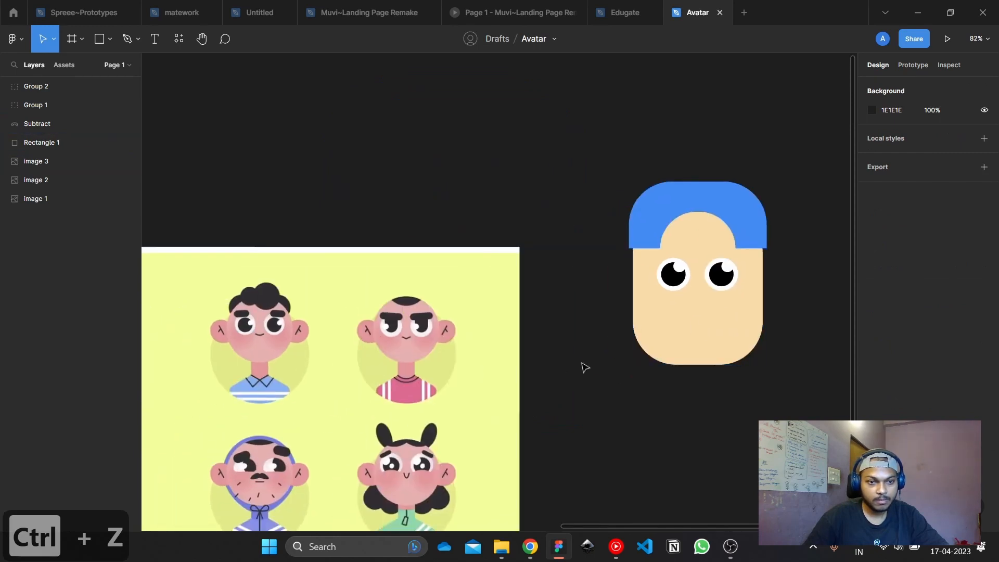
scroll(653, 328, up, 4)
double_click(779, 248)
shift+click(683, 244)
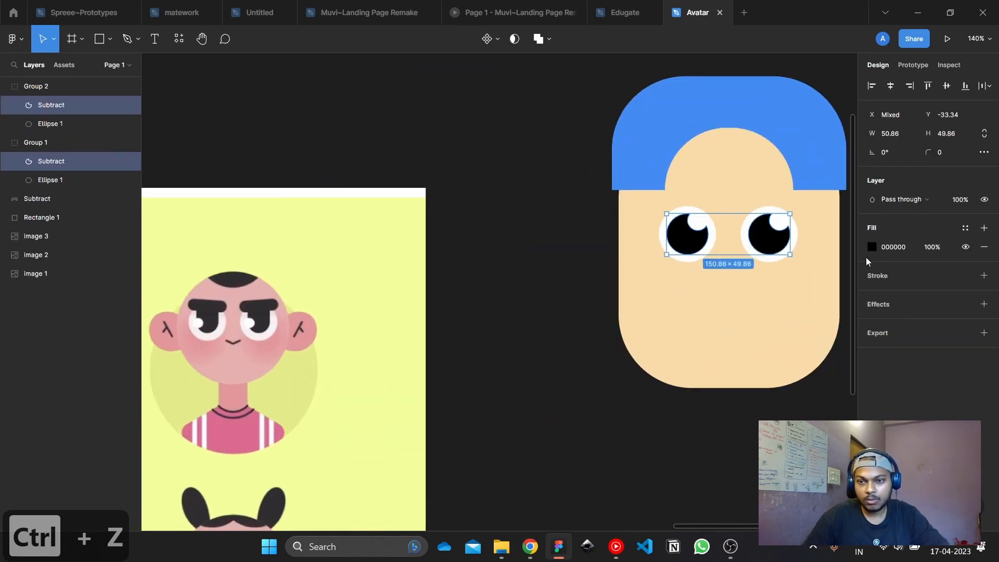
click(872, 246)
click(717, 359)
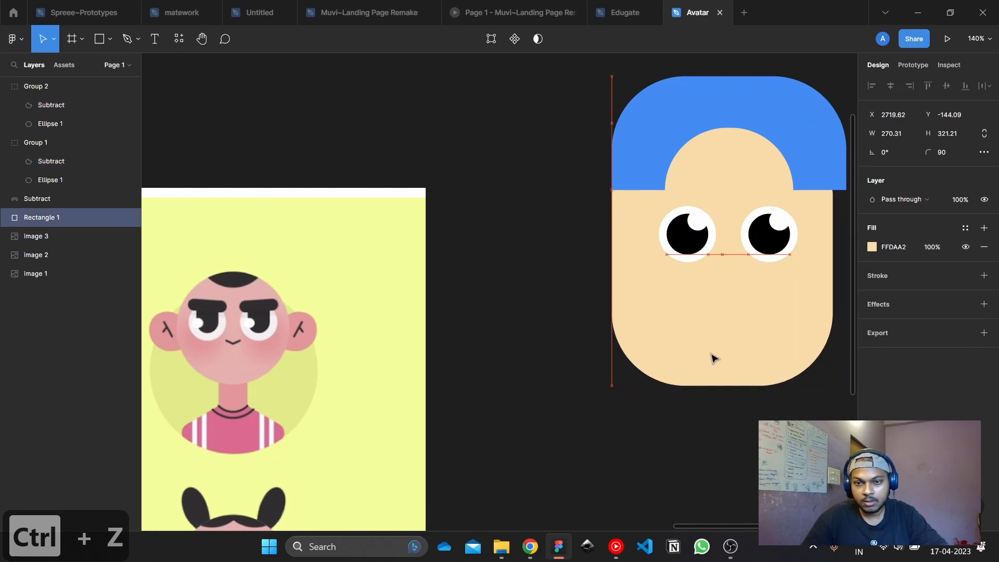
Fill both pupils with the dark charcoal sampled from the eyebrow of the bald reference avatar
click(687, 244)
shift+click(770, 240)
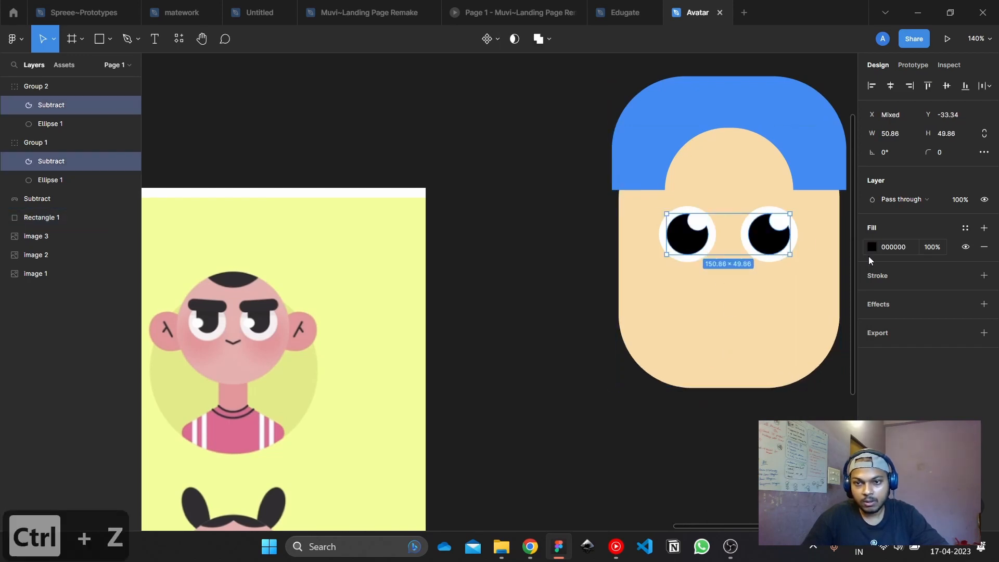
click(872, 247)
click(733, 400)
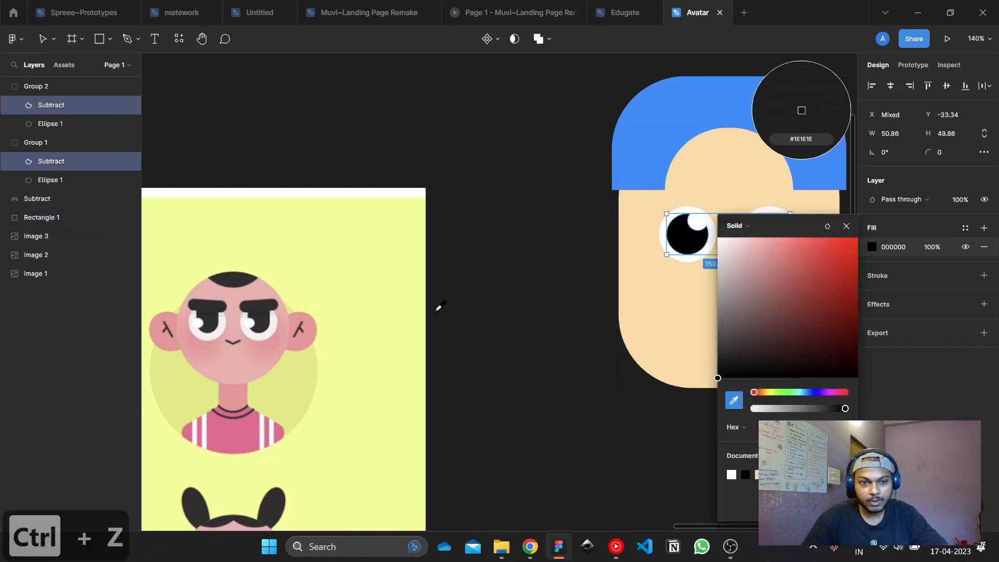
click(264, 305)
click(452, 102)
Fill the head shape with the pink skin tone F0ADAE sampled from the bald reference avatar's face
drag(482, 165, 533, 143)
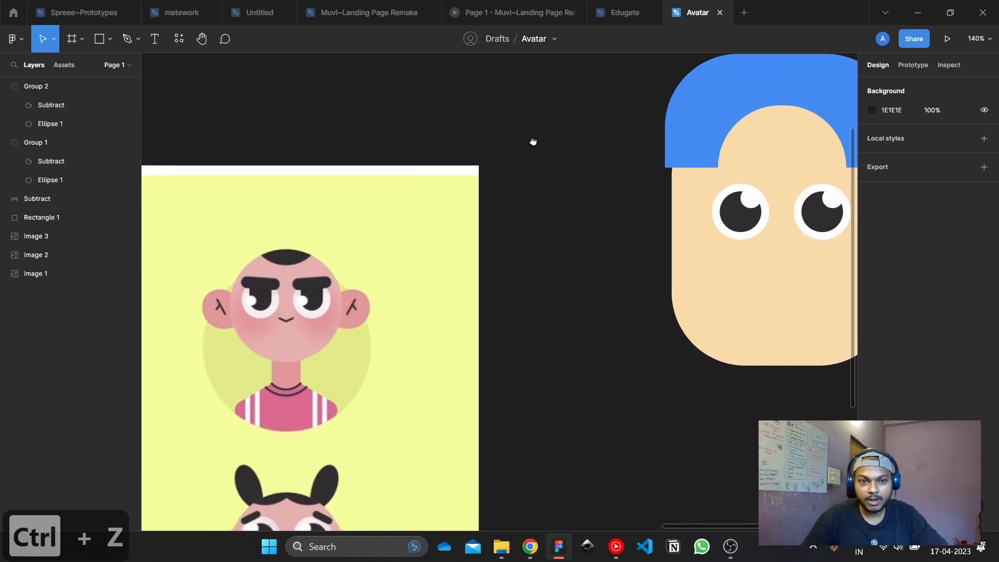
click(769, 307)
scroll(548, 245, down, 1)
drag(546, 248, 683, 230)
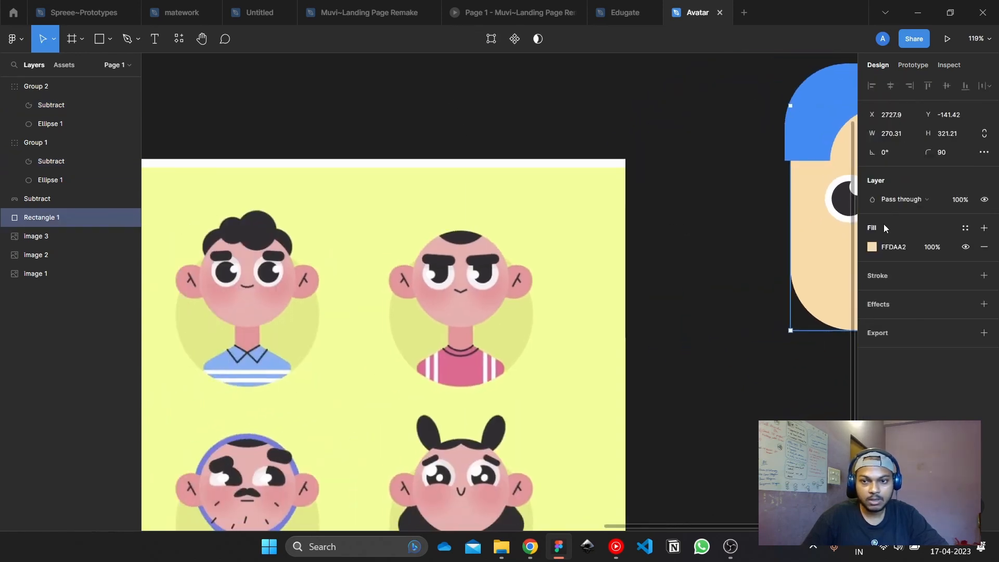
click(868, 247)
click(731, 400)
click(460, 307)
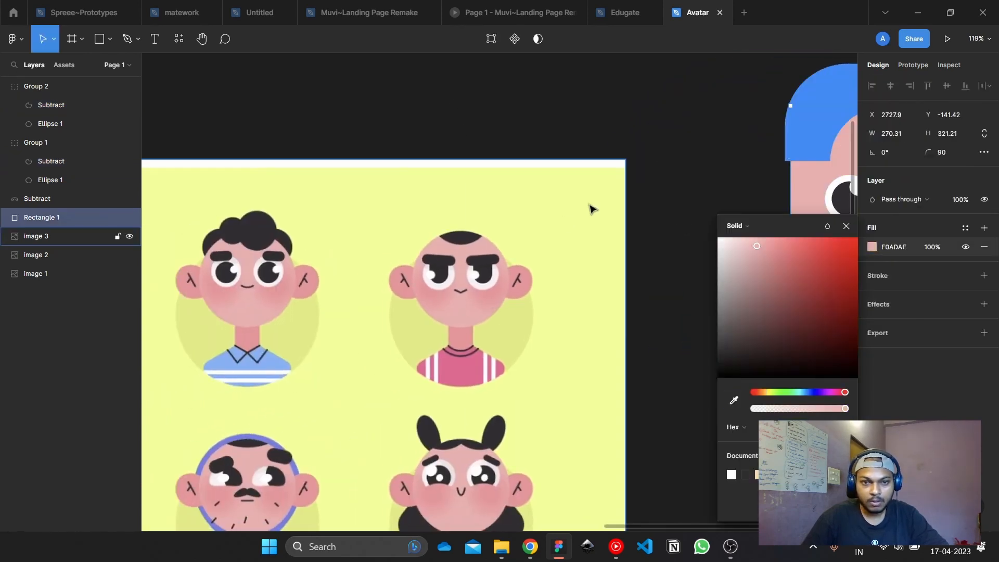
click(674, 120)
Compare the recoloured head and eyes with the reference avatars
drag(646, 99, 539, 132)
drag(769, 139, 689, 150)
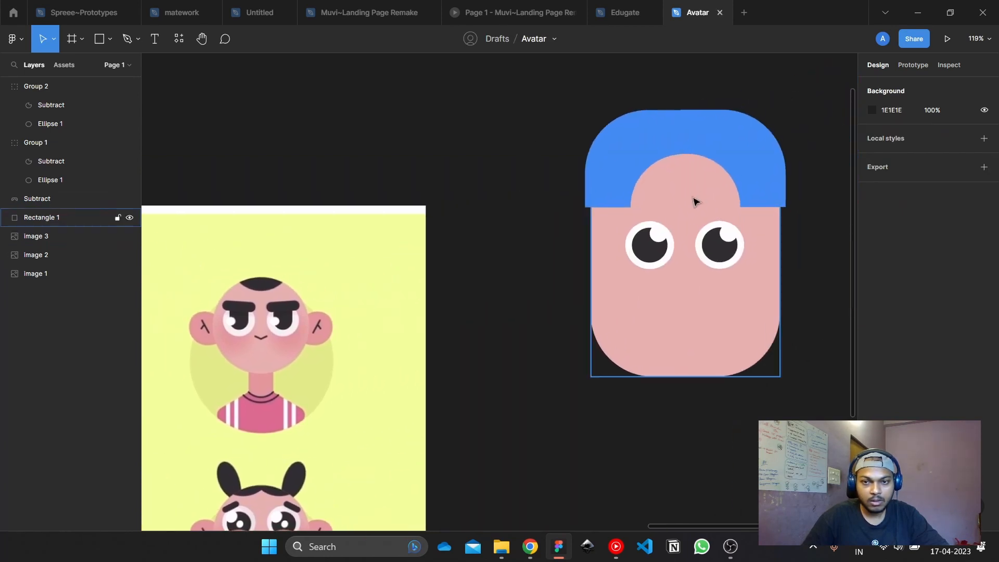
scroll(694, 201, up, 5)
scroll(497, 112, down, 1)
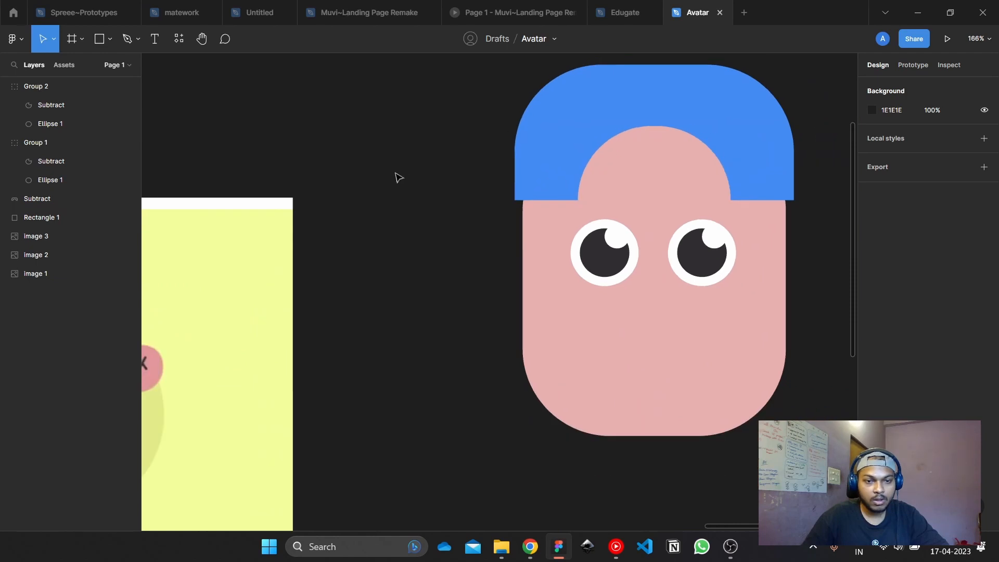
drag(338, 227, 694, 110)
mouse_move(698, 156)
mouse_down()
mouse_move(414, 160)
mouse_move(741, 201)
mouse_move(116, 199)
mouse_up()
scroll(435, 166, down, 1)
scroll(666, 192, down, 1)
Draw a horizontal mouth line about 85 wide below the eyes and shift it left to centre it on the head
scroll(150, 73, up, 3)
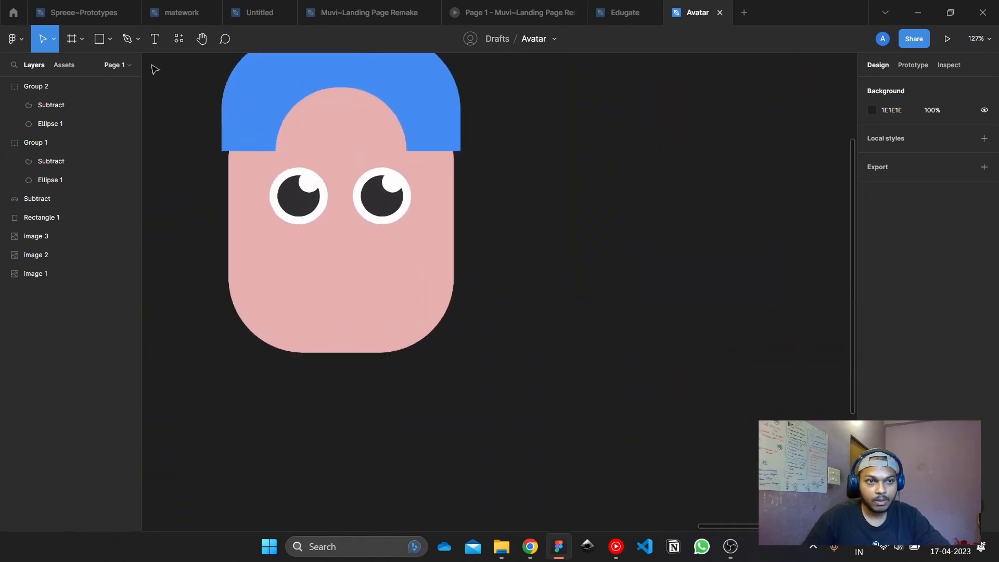
key(l)
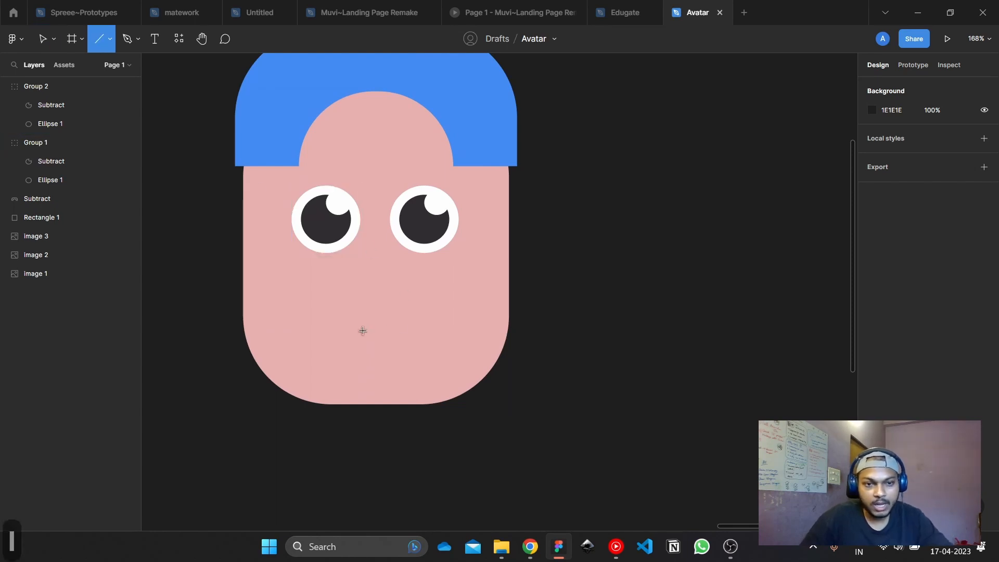
drag(342, 324, 425, 325)
scroll(383, 335, up, 3)
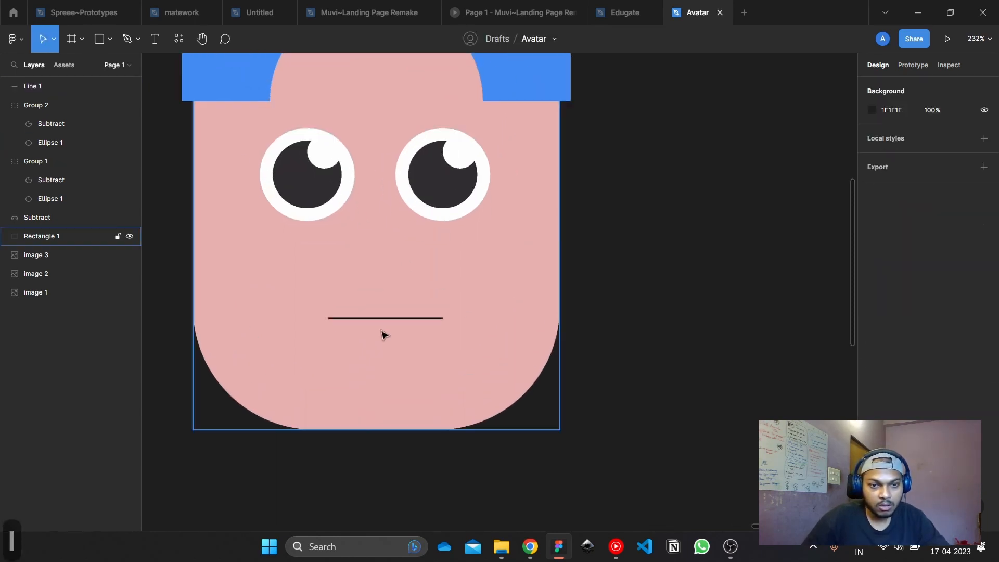
click(403, 327)
key(ctrl+z)
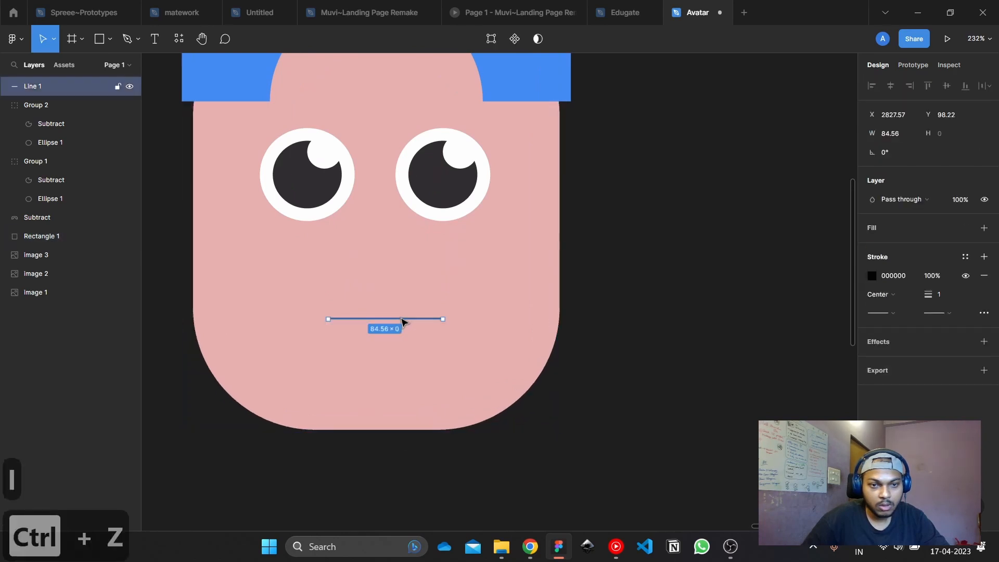
drag(405, 324, 399, 323)
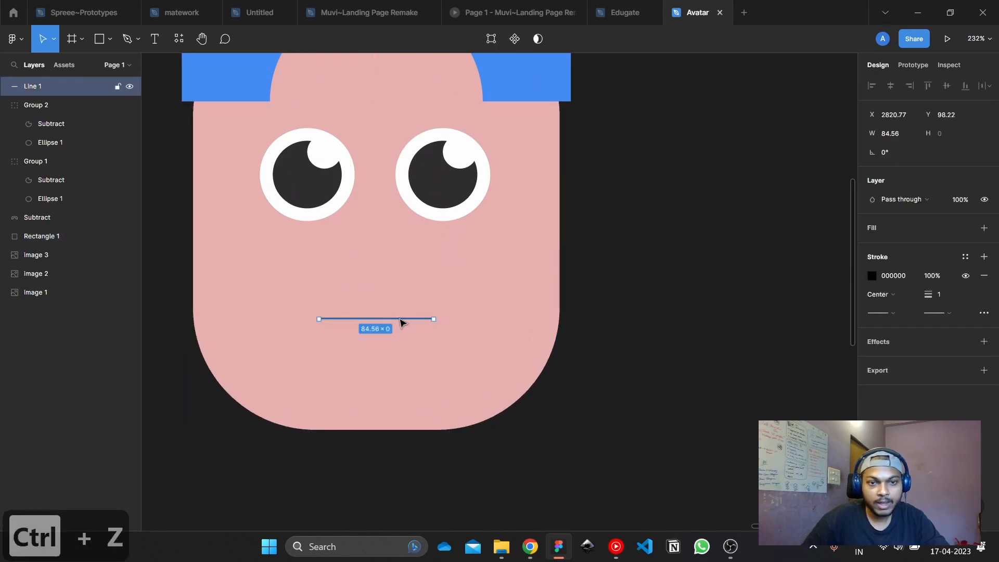
Try bending the mouth line's midpoint downward and delete the line from the face
double_click(392, 321)
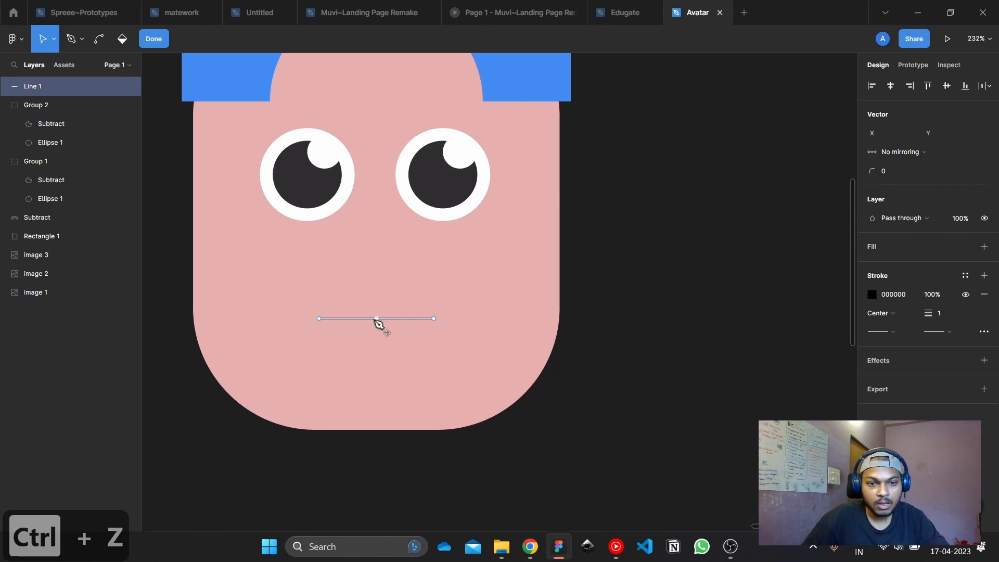
drag(376, 318, 377, 335)
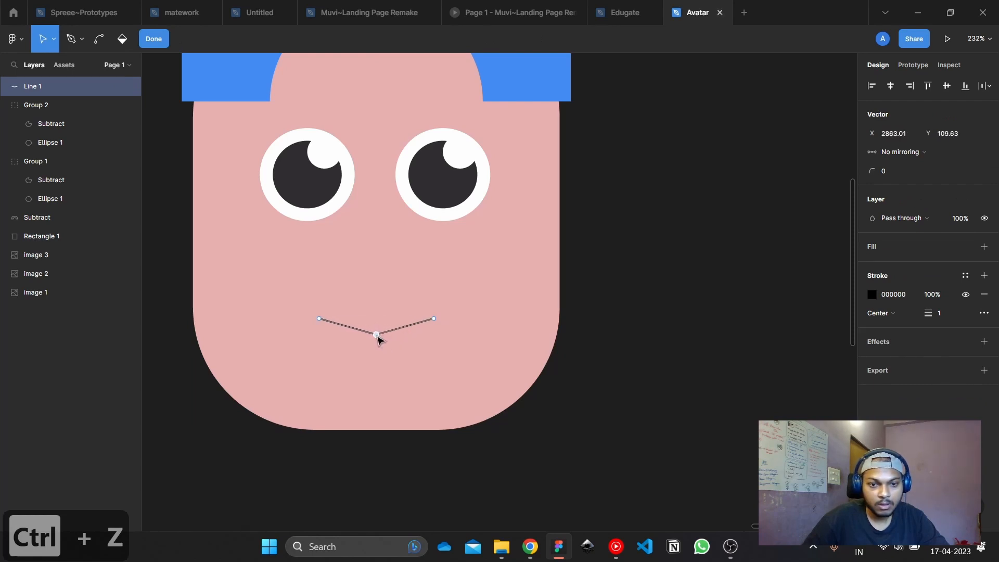
key(Delete)
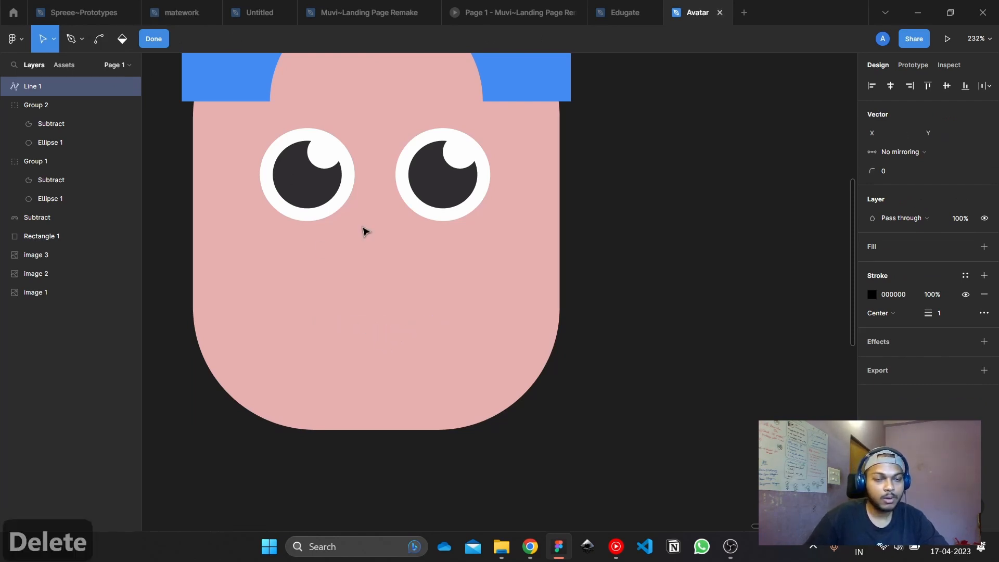
Draw a circle about 78 across and place it on the face below the eyes
scroll(578, 328, left, 5)
key(o)
drag(248, 199, 346, 304)
key(o)
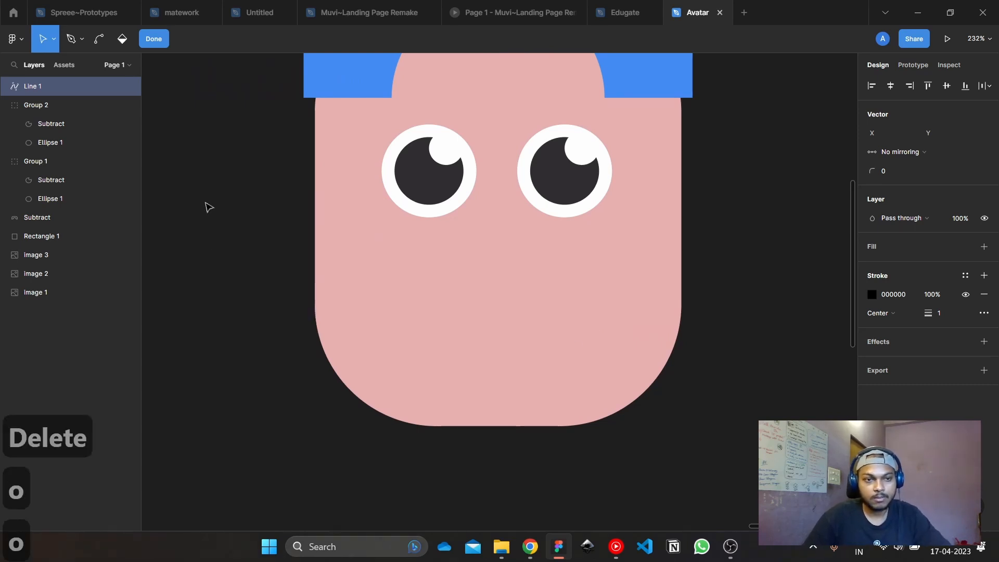
key(Escape)
key(o)
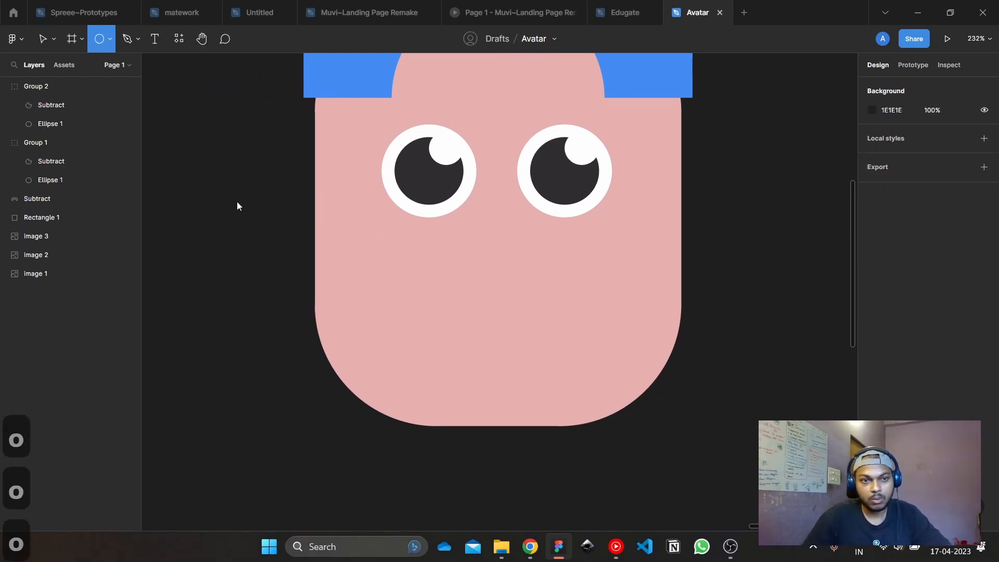
drag(205, 167, 307, 272)
mouse_move(258, 220)
mouse_down()
mouse_move(491, 275)
mouse_move(486, 310)
mouse_move(495, 319)
mouse_move(473, 252)
mouse_move(393, 310)
mouse_move(397, 341)
mouse_move(420, 364)
mouse_move(486, 342)
mouse_up()
Shape the circle into a thin smile arc starting at about 21.9°, with a 38.5% sweep and an 82.59% ratio
drag(519, 313, 542, 341)
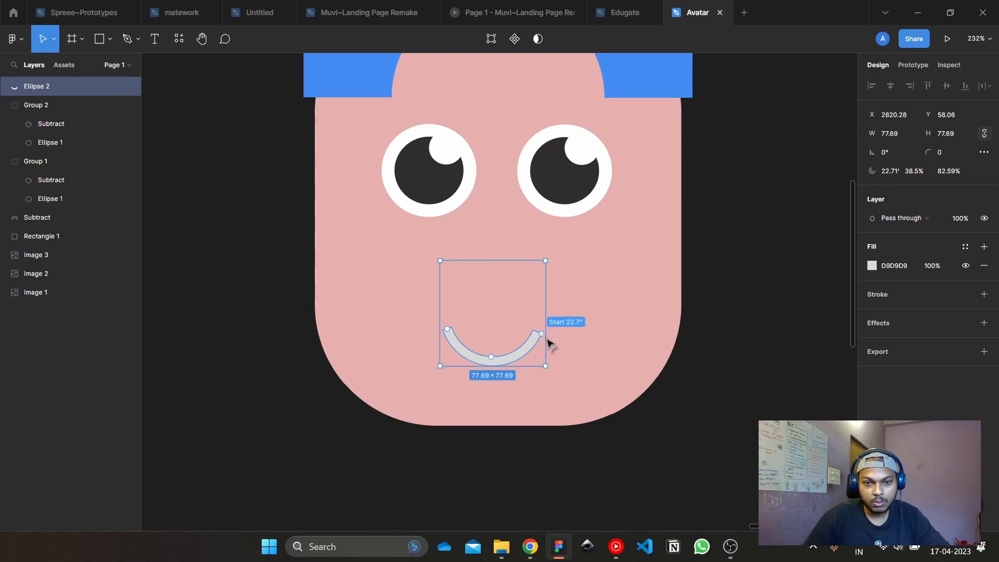
scroll(508, 357, up, 5)
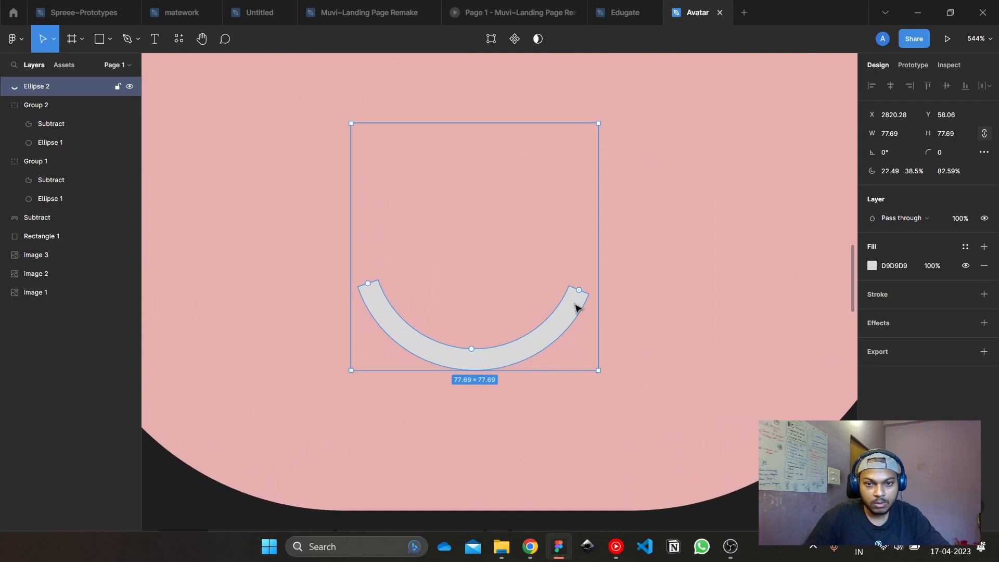
drag(579, 291, 584, 292)
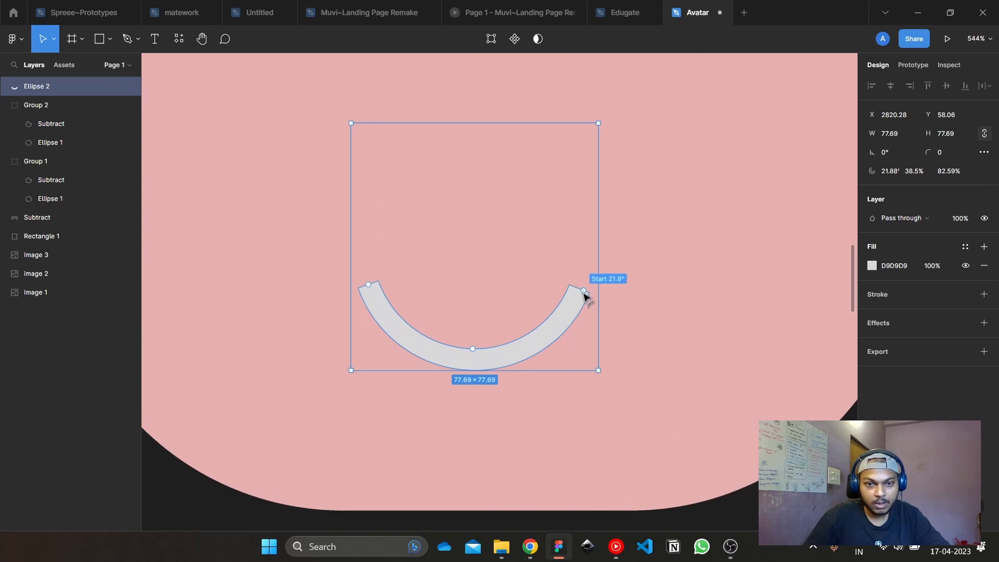
scroll(584, 295, down, 5)
click(611, 419)
scroll(564, 338, down, 3)
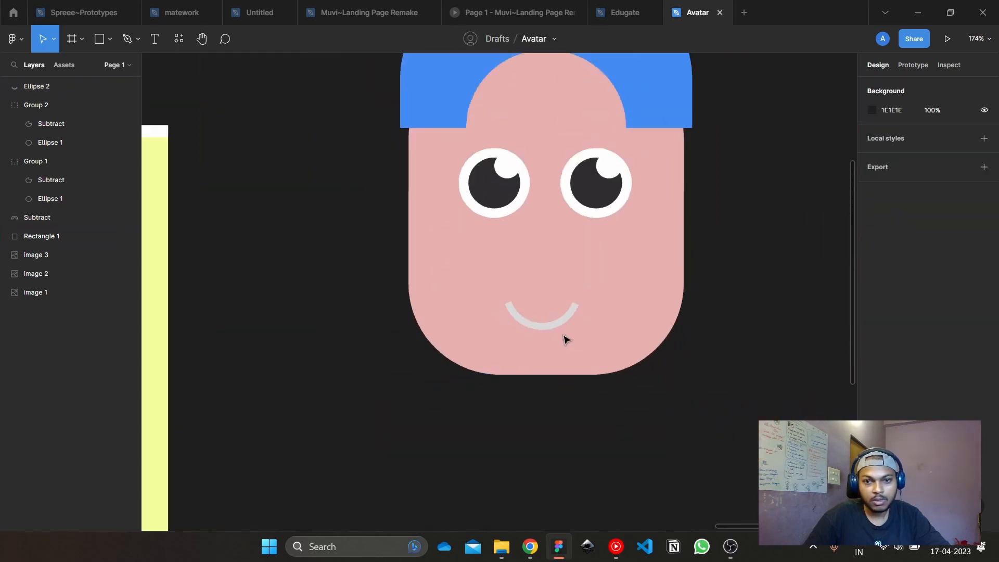
Enlarge the smile arc's ellipse to about 106 × 106 and shift it to centre the smile on the face
click(566, 329)
scroll(567, 328, up, 3)
drag(583, 308, 555, 272)
click(570, 429)
scroll(565, 406, down, 3)
click(561, 371)
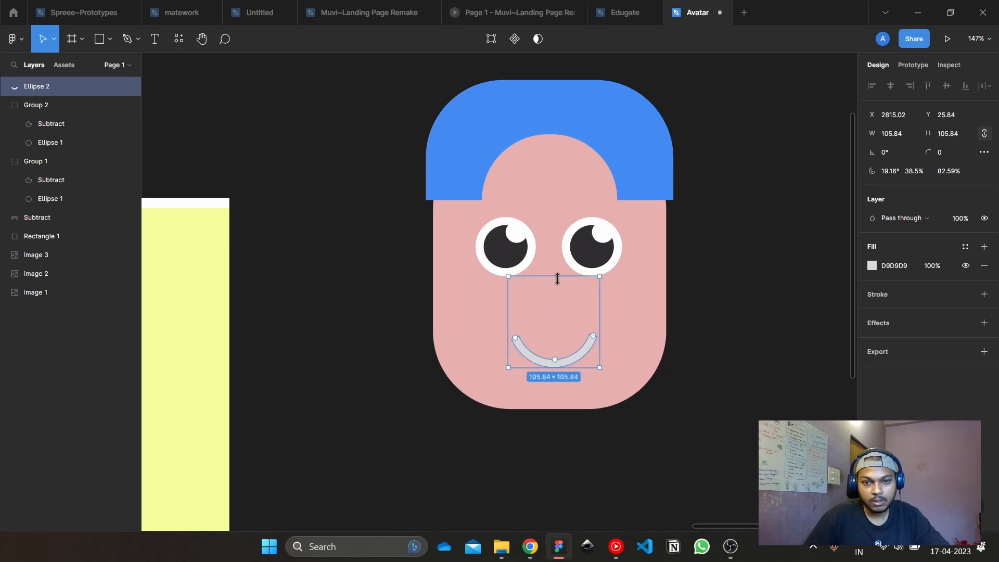
drag(578, 364, 571, 357)
Fill the smile arc with black 000000 and nudge it slightly up on the face
click(872, 265)
drag(801, 282, 636, 517)
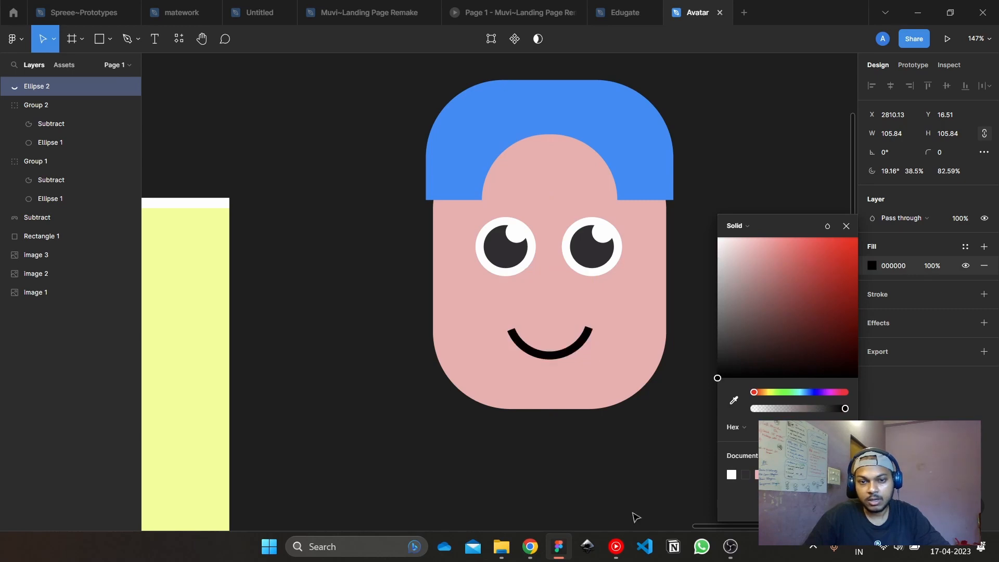
click(559, 444)
scroll(578, 430, down, 3)
drag(577, 430, 854, 342)
drag(757, 368, 644, 371)
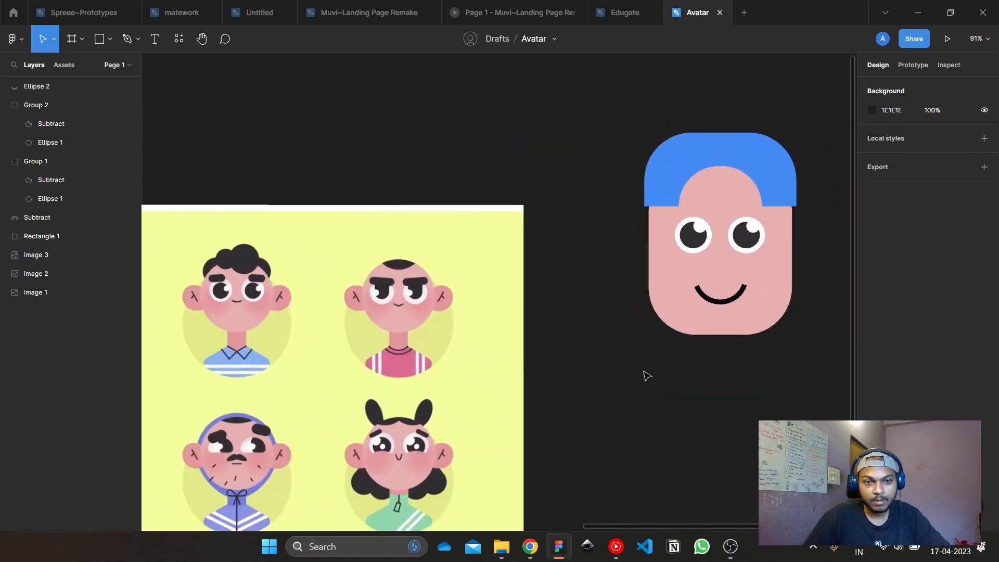
drag(735, 300, 735, 295)
click(808, 238)
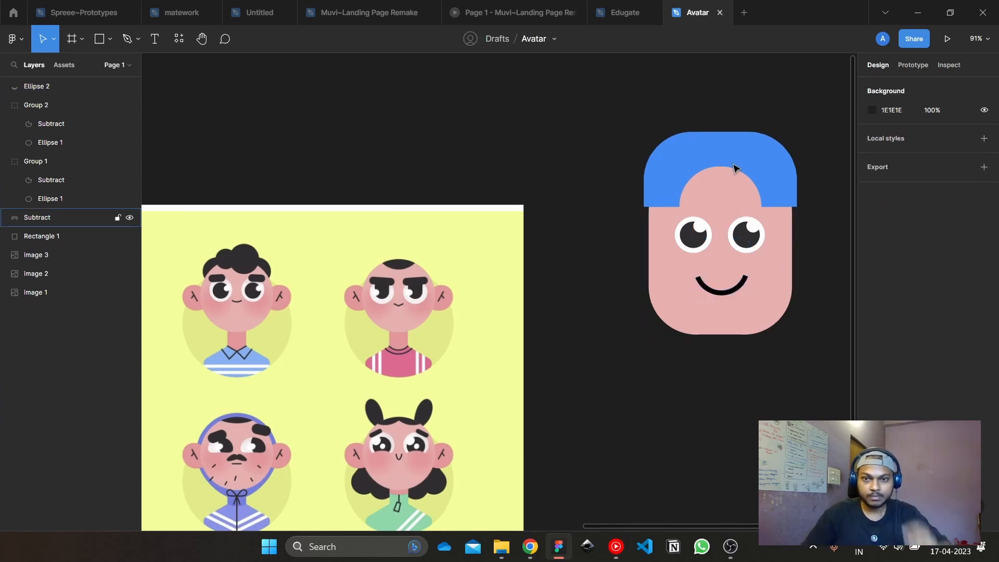
Round the pink head shape further by raising its corner radius to 161
double_click(763, 303)
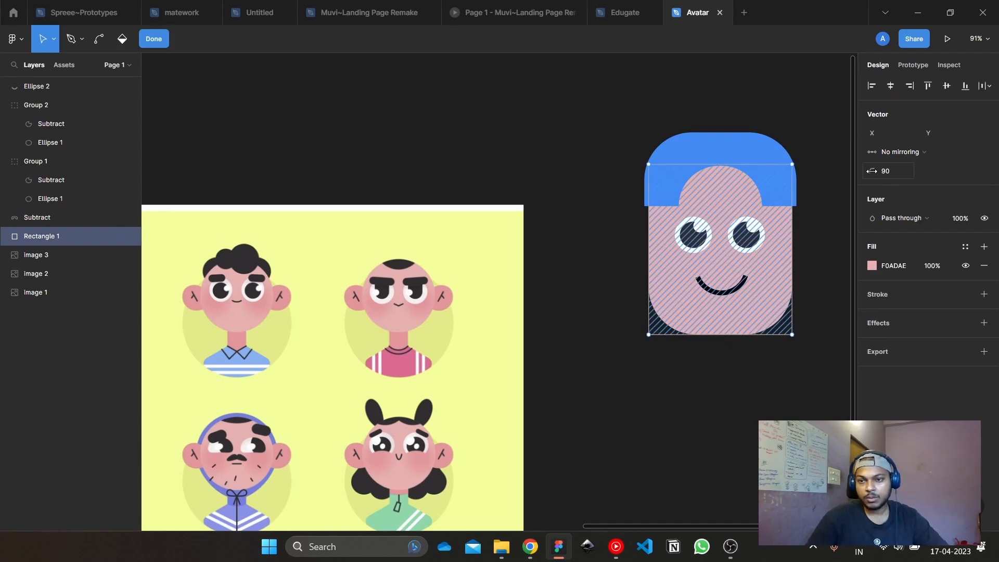
drag(874, 171, 987, 171)
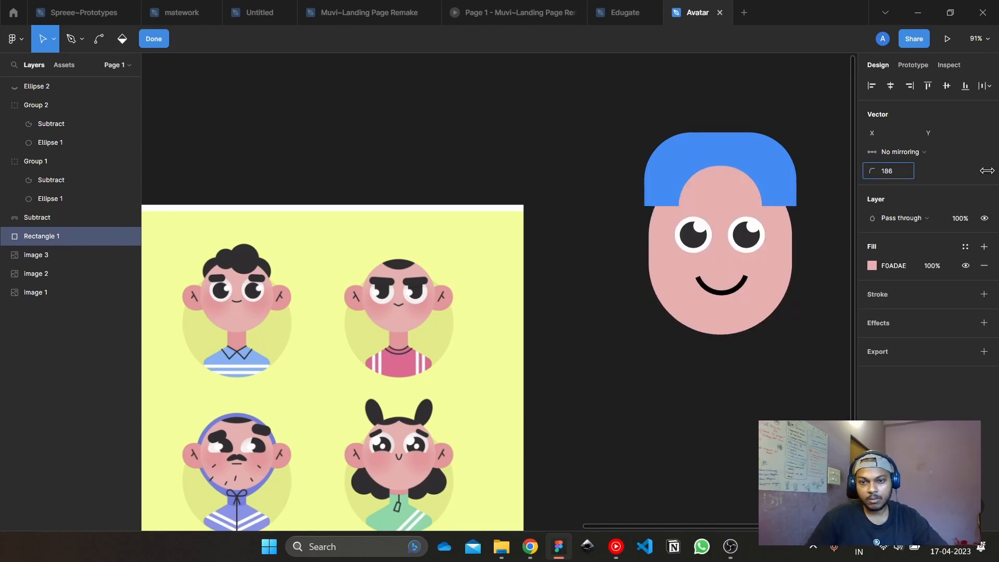
drag(987, 171, 974, 173)
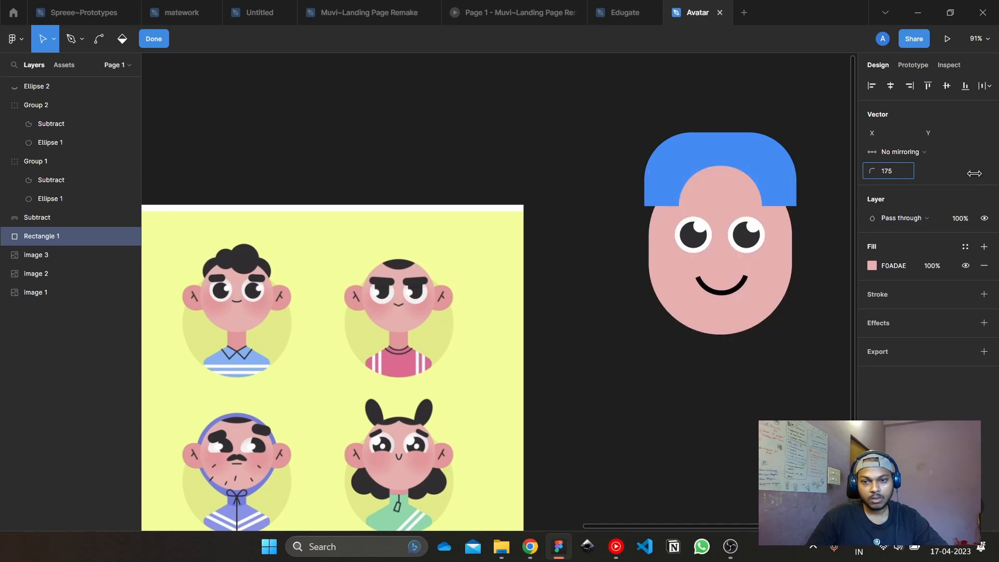
scroll(739, 208, up, 2)
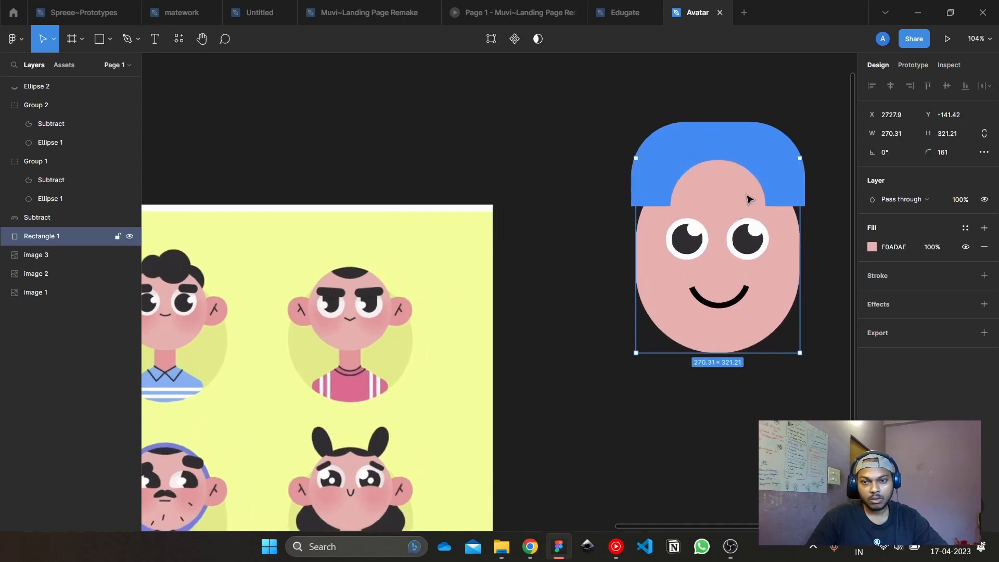
Try to round the corner points of the blue cap
double_click(773, 152)
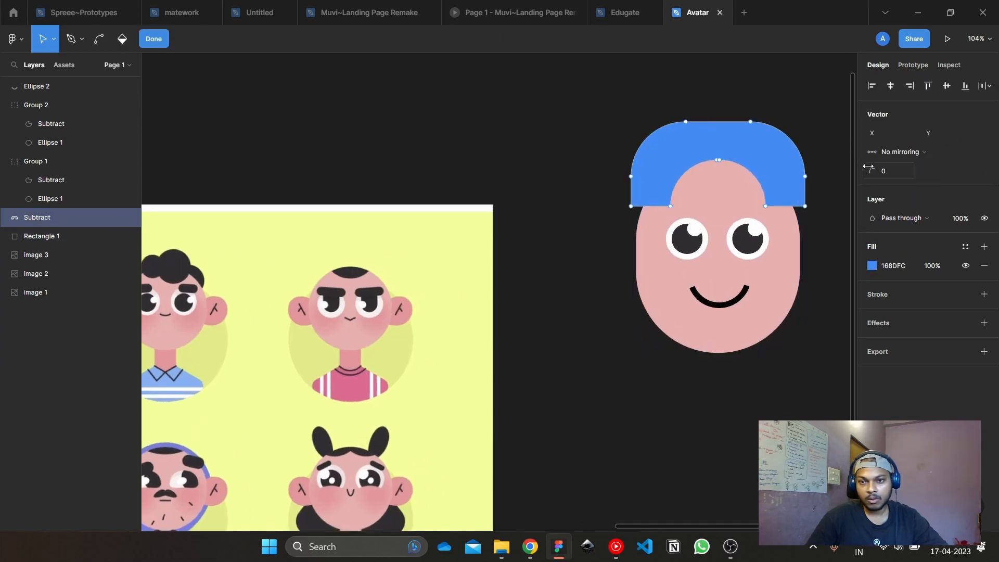
drag(868, 167, 957, 167)
key(ctrl+z)
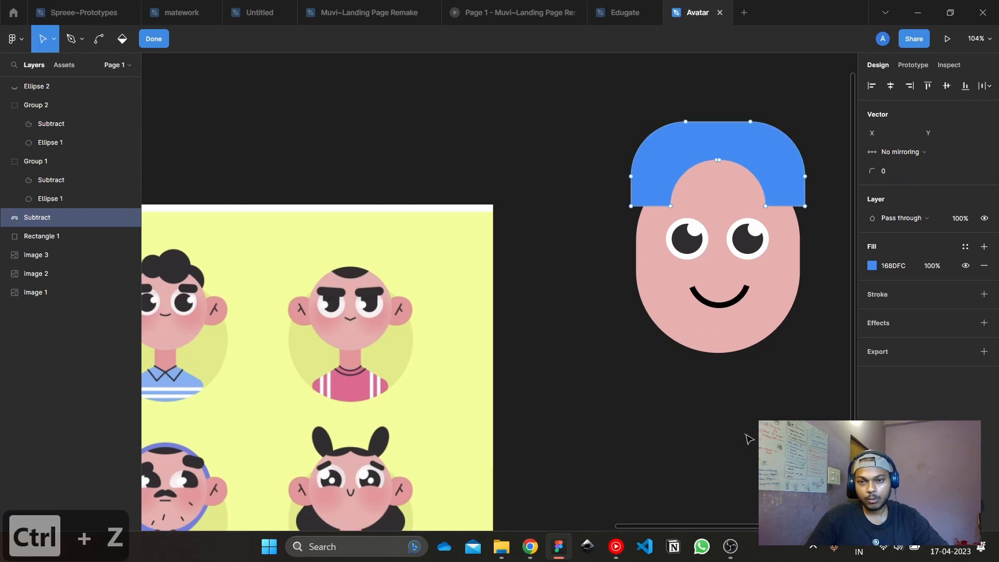
Delete the blue cap above the head, including its leftover empty Subtract layer
drag(731, 350, 666, 457)
double_click(768, 280)
double_click(695, 270)
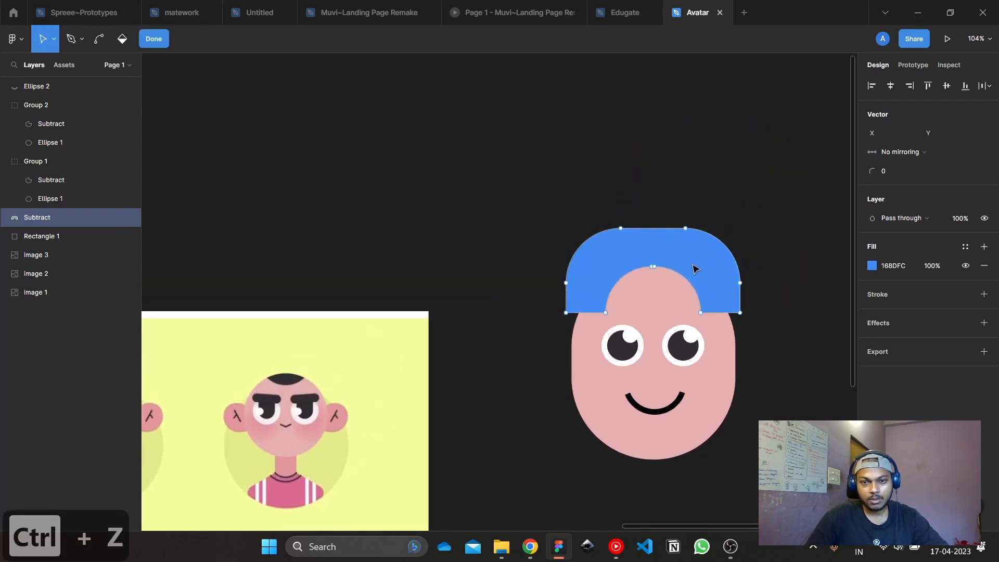
key(Delete)
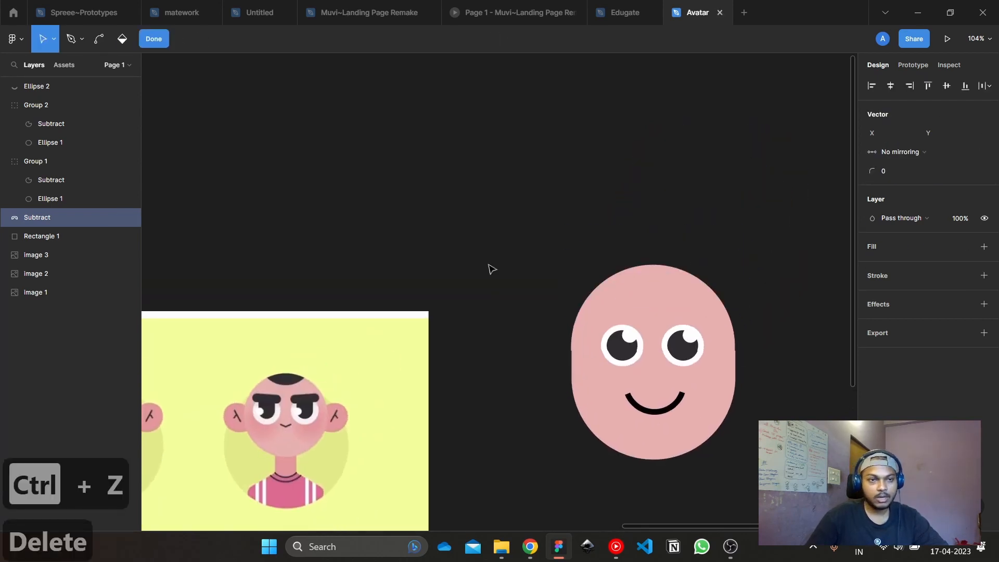
key(o)
drag(493, 145, 631, 214)
click(686, 183)
click(686, 182)
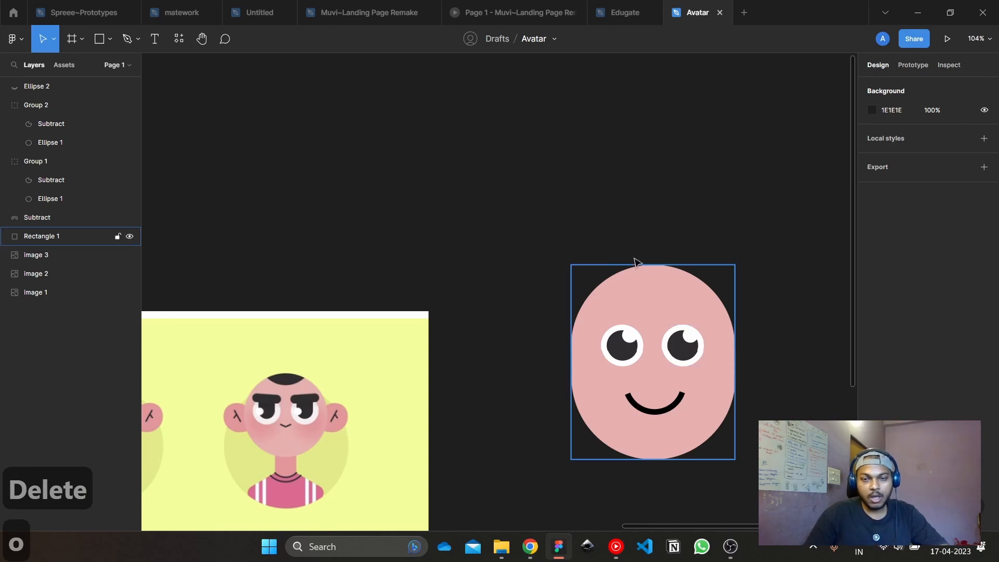
drag(496, 182, 819, 462)
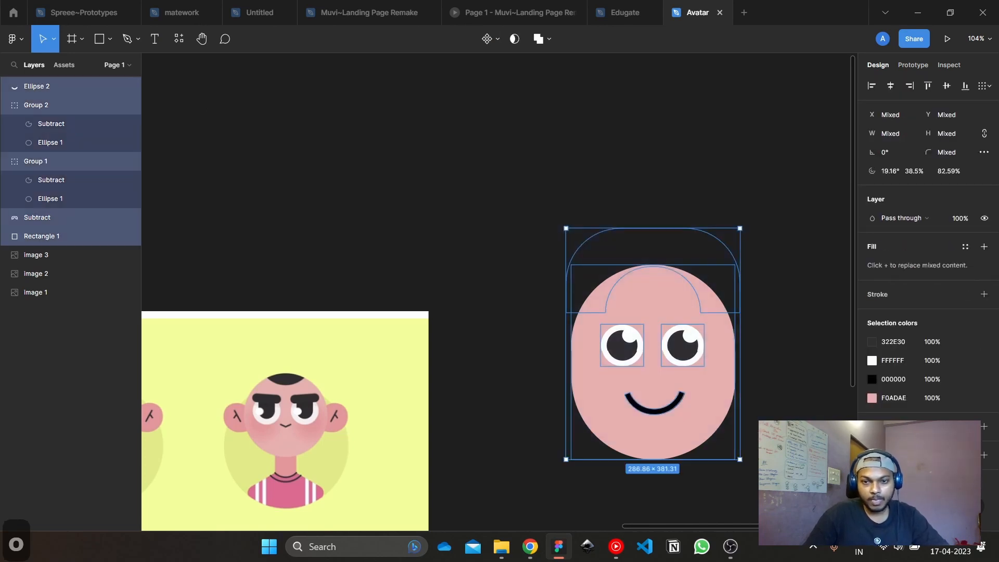
click(717, 241)
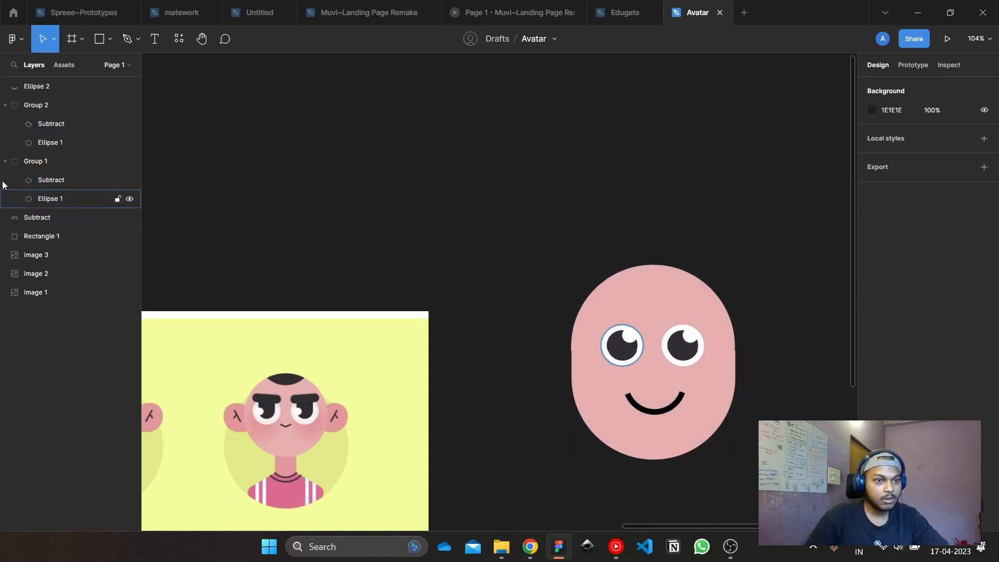
click(61, 213)
key(Delete)
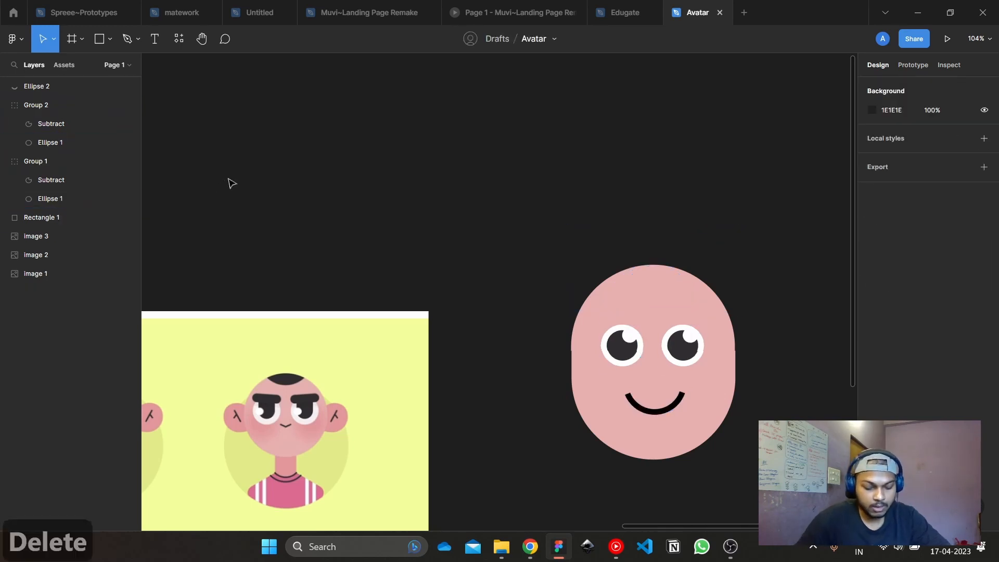
Try placing a new grey circle over the upper part of the head as a replacement cap
key(o)
drag(348, 140, 466, 293)
key(Escape)
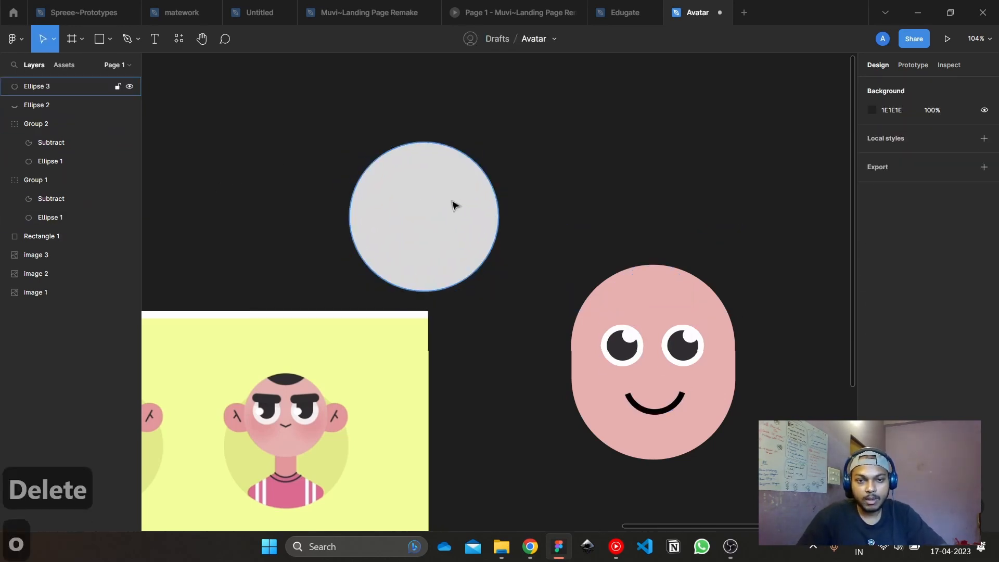
drag(453, 205, 689, 294)
key(Delete)
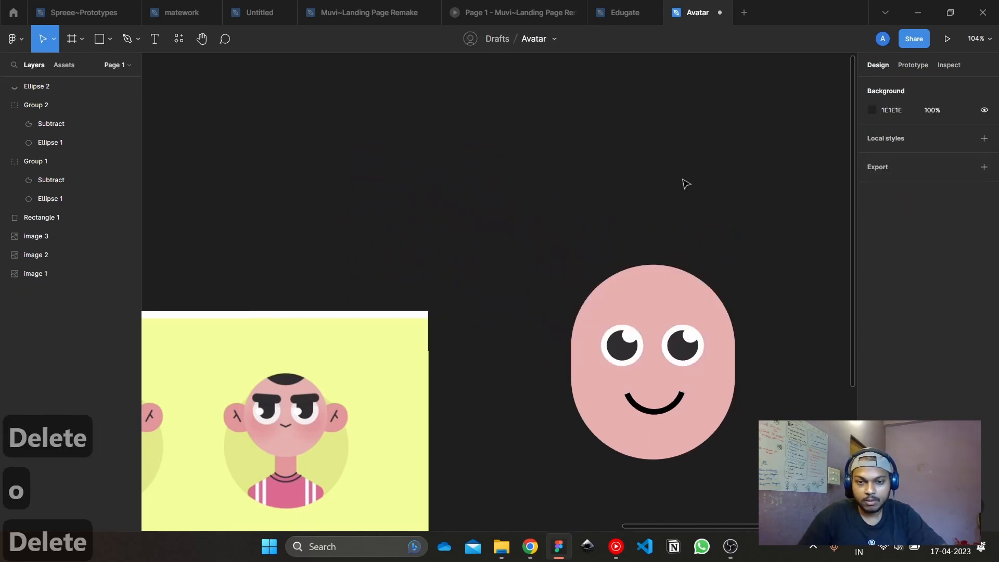
Duplicate the head shape, bring the copy in front of the face and enlarge it to about 287 × 341
click(705, 326)
key(ctrl+d)
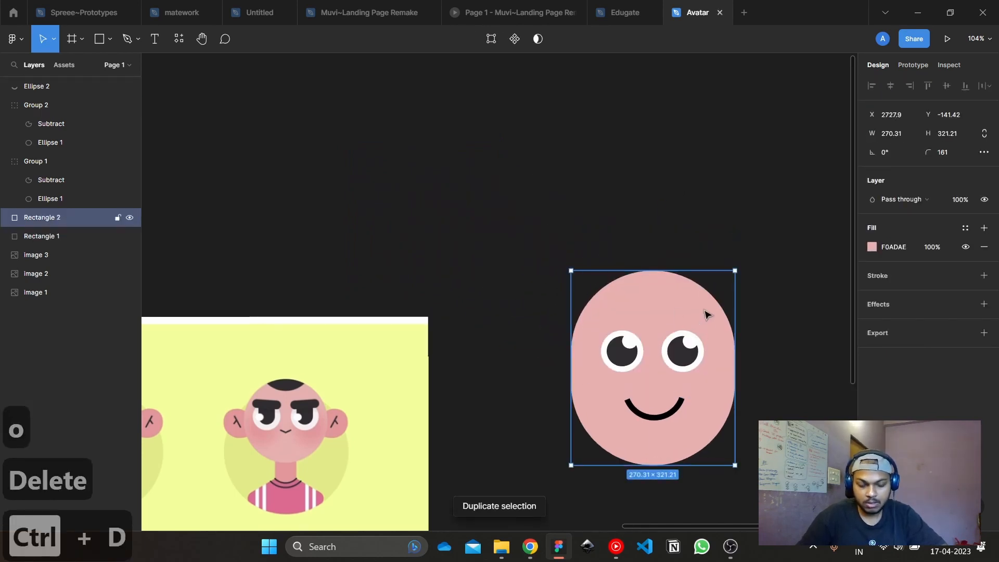
key(bracketright)
key(bracketright)
key(bracketright)
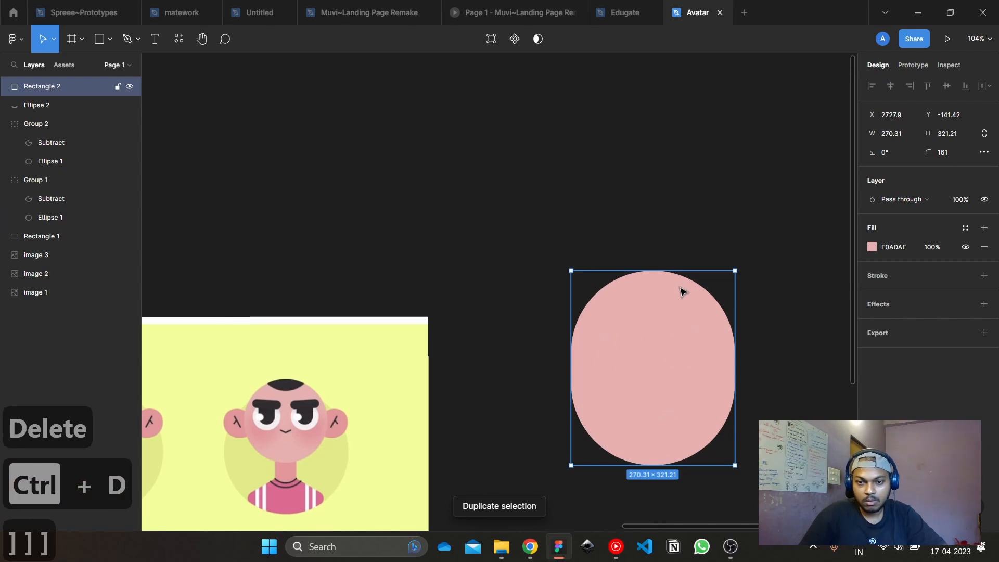
drag(669, 271, 669, 258)
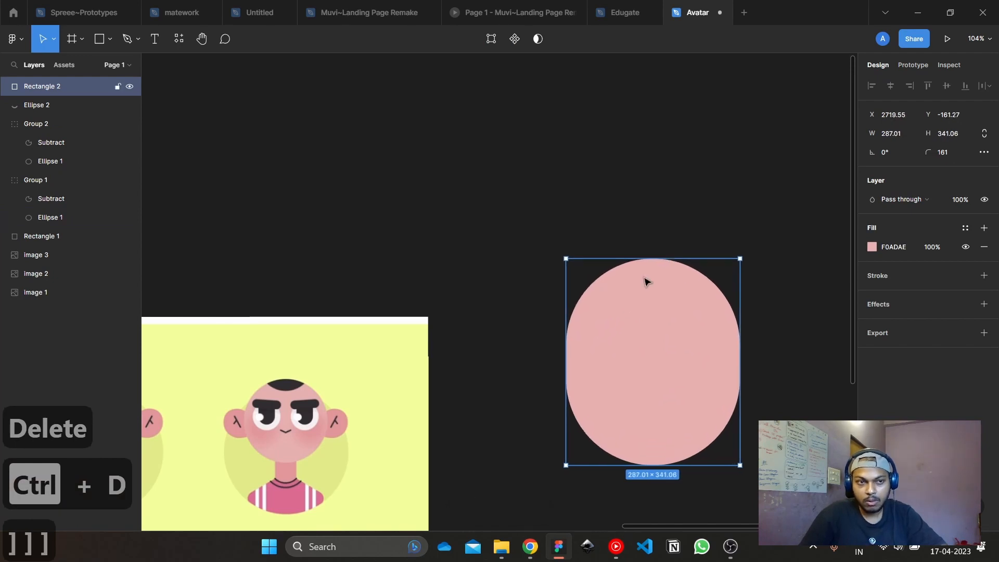
Subtract a rectangle about 406 wide from the enlarged head copy, cutting away its lower part to leave a dome-shaped cap
click(101, 41)
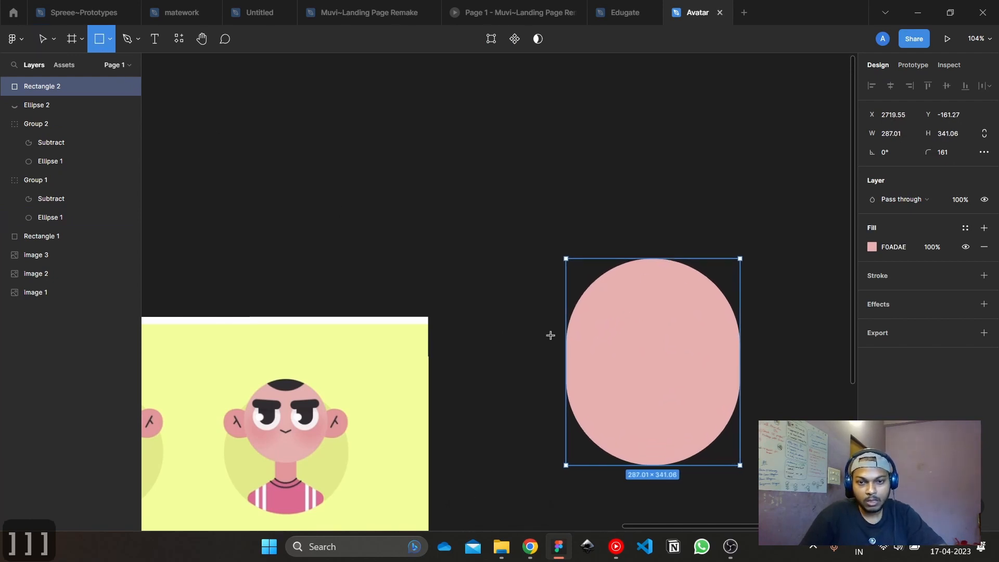
mouse_move(548, 336)
mouse_down()
mouse_move(770, 495)
mouse_move(793, 496)
mouse_up()
shift+click(702, 306)
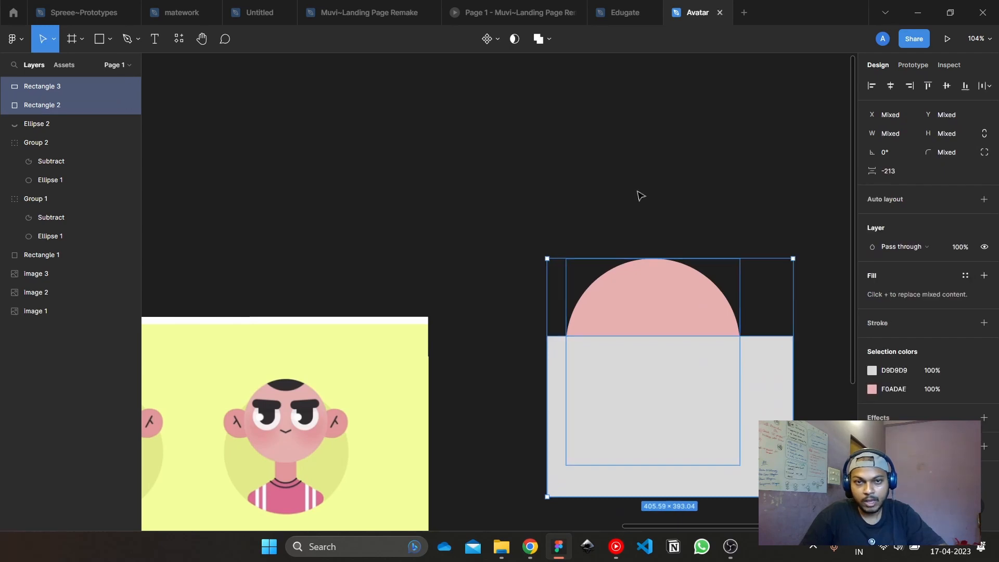
click(550, 39)
click(553, 81)
click(720, 281)
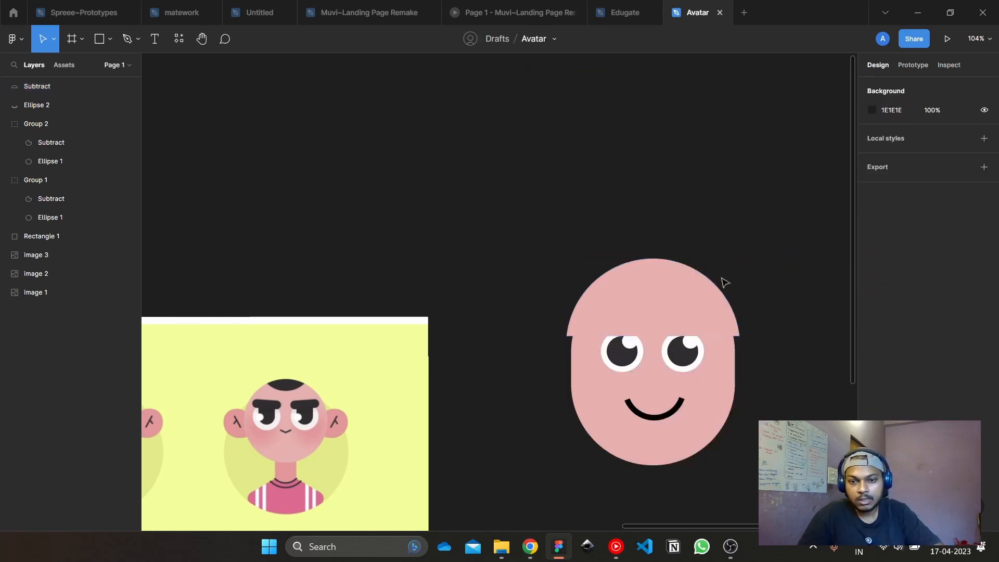
Undo the rectangle subtraction and the rectangle itself, going back to the full enlarged head copy
click(693, 304)
double_click(693, 303)
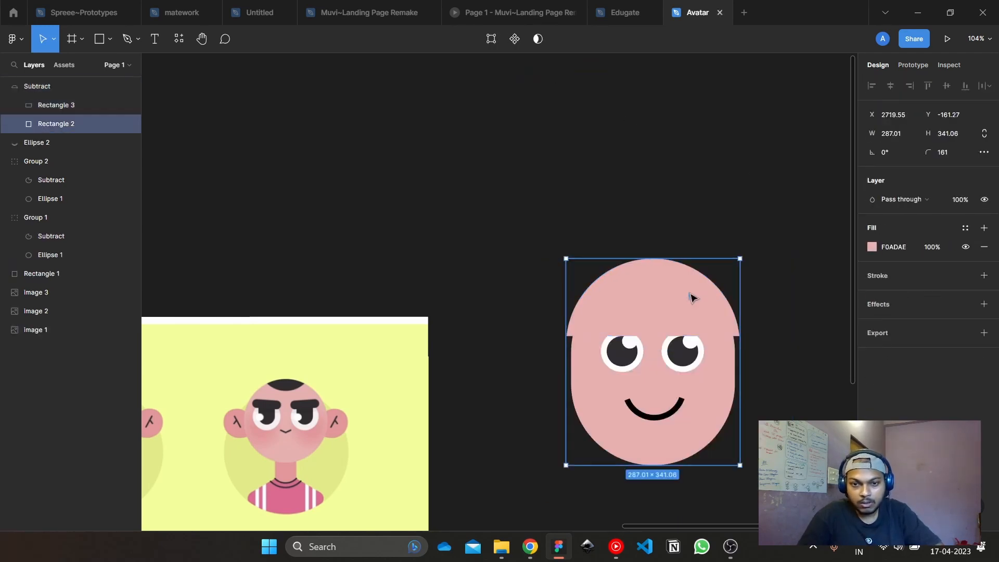
click(770, 252)
key(ctrl+z)
key(ctrl+z)
key(ctrl+z)
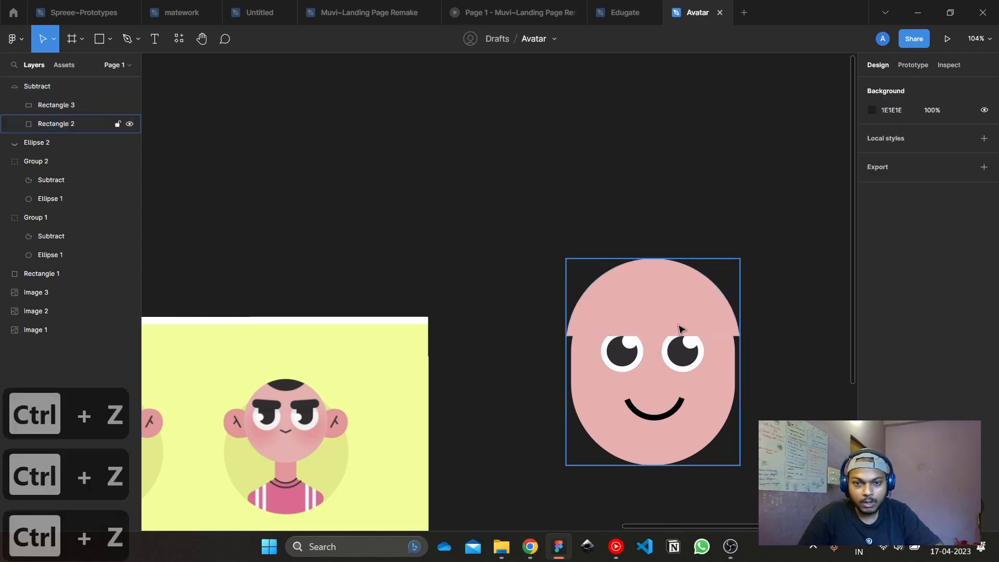
key(ctrl+z)
key(ctrl+z)
key(ctrl+z)
key(ctrl+z)
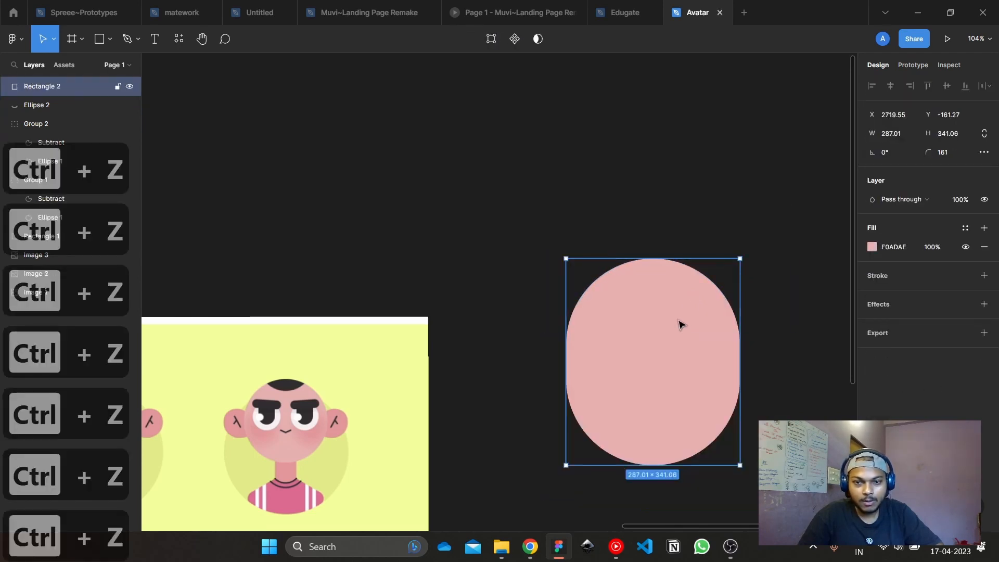
Raise the enlarged head copy by 20 and subtract a rectangle about 468 × 285 covering its lower part, leaving a dome
key(shift+Up)
key(shift+Up)
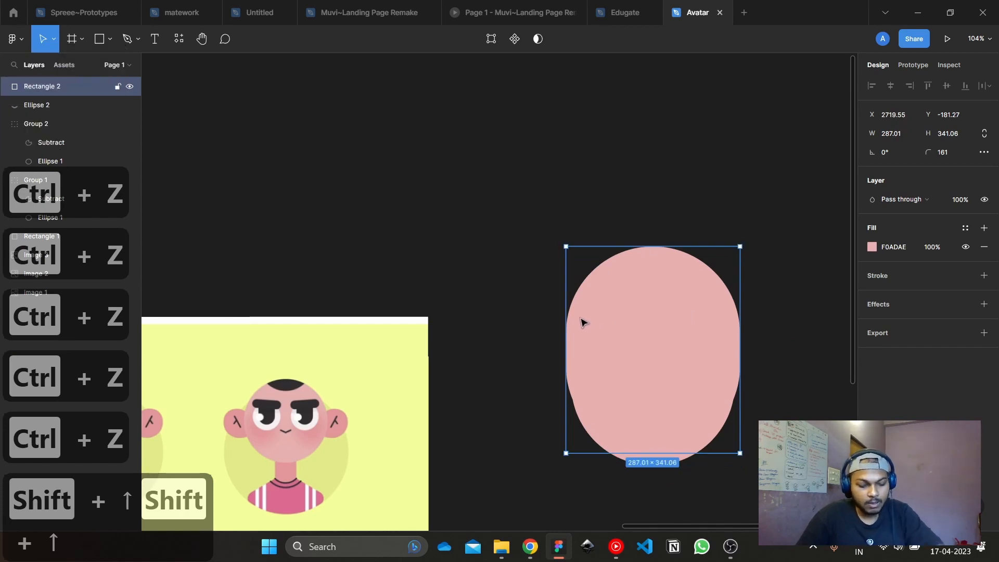
key(r)
mouse_move(549, 331)
mouse_down()
mouse_move(779, 461)
mouse_move(833, 503)
mouse_up()
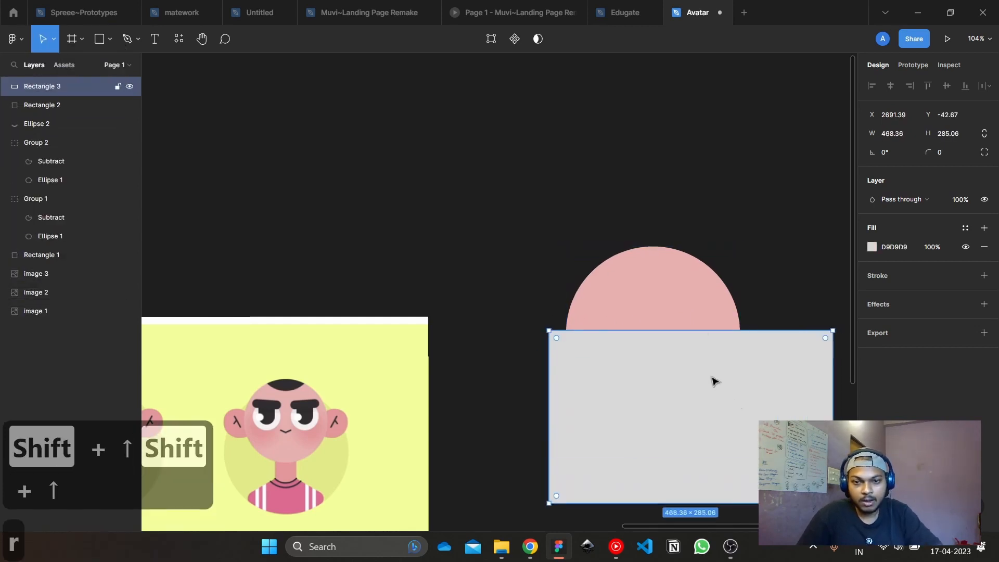
shift+click(694, 314)
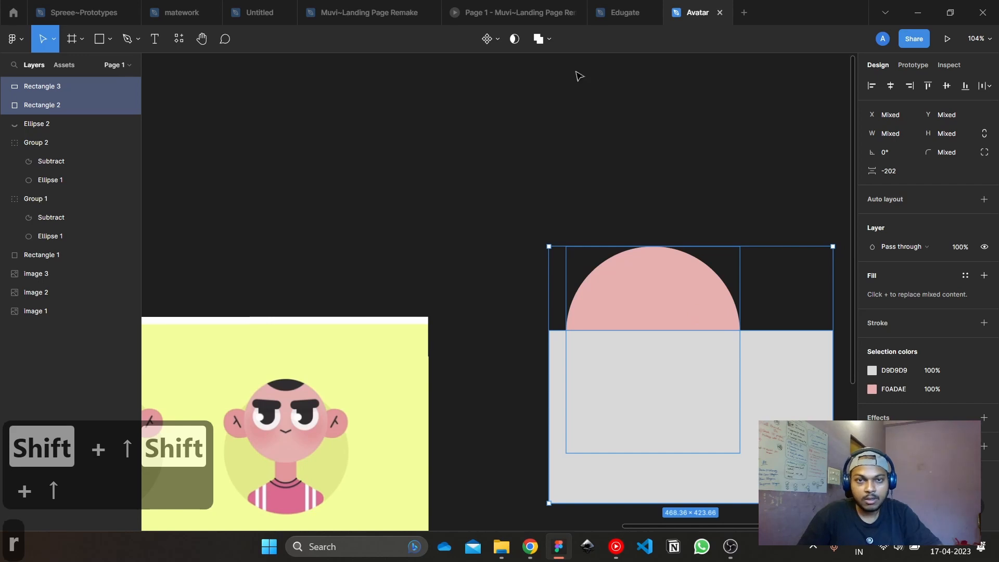
click(539, 39)
click(554, 84)
key(Escape)
Move the dome-shaped cap up by 10 and shrink it proportionally to about 259 × 125
click(702, 291)
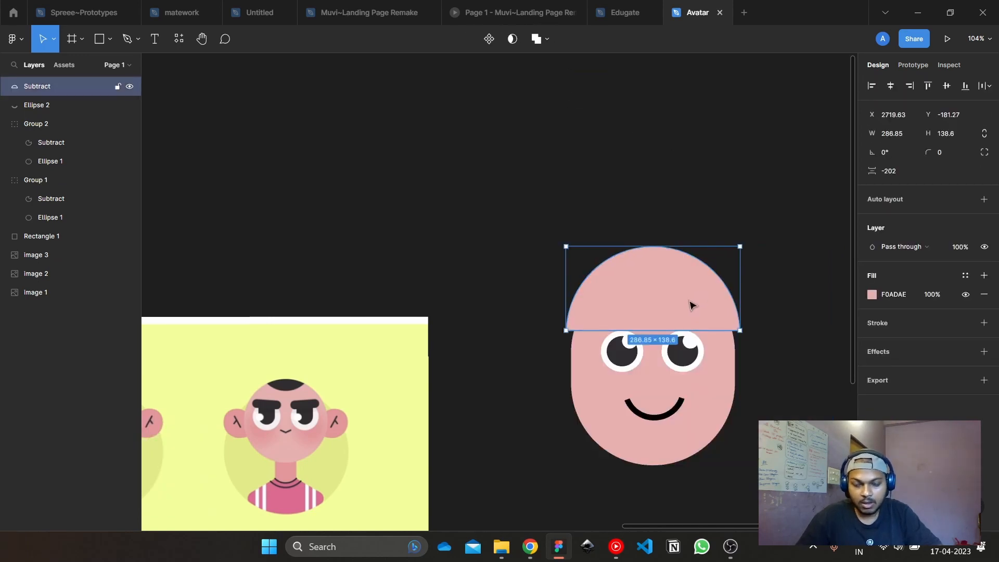
key(shift+Up)
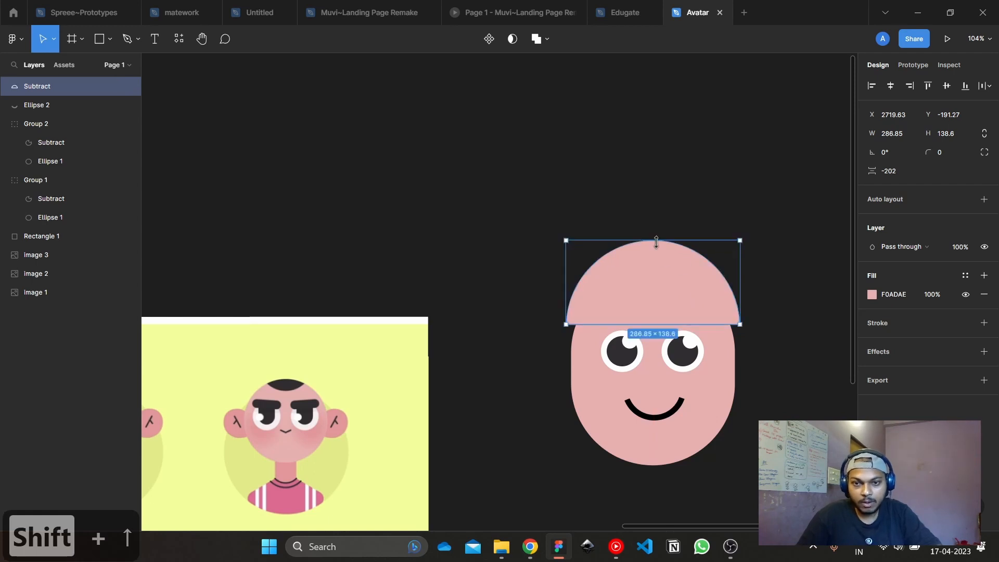
drag(656, 242, 658, 249)
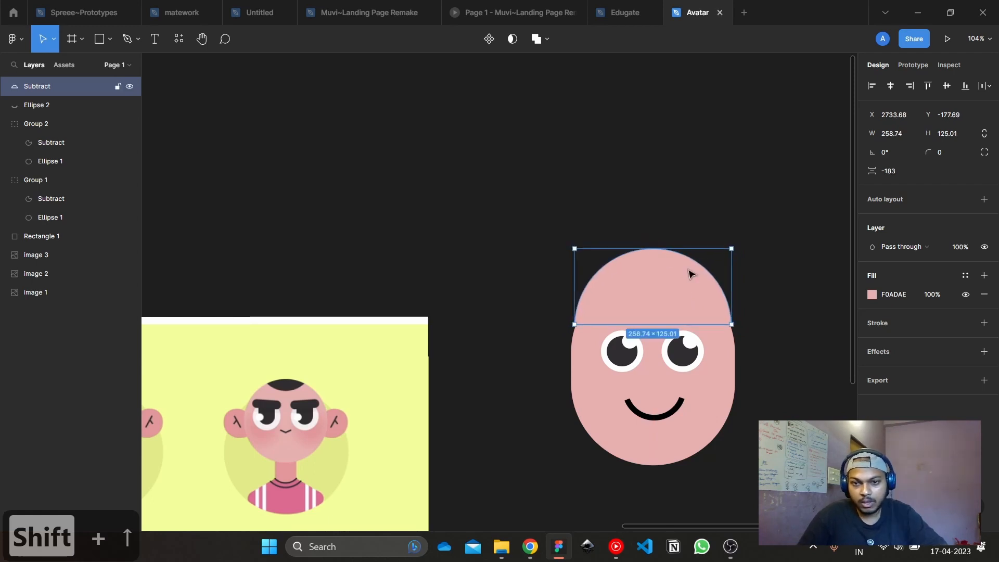
Fill the dome-shaped cap with bright blue 0075FF
scroll(682, 312, up, 4)
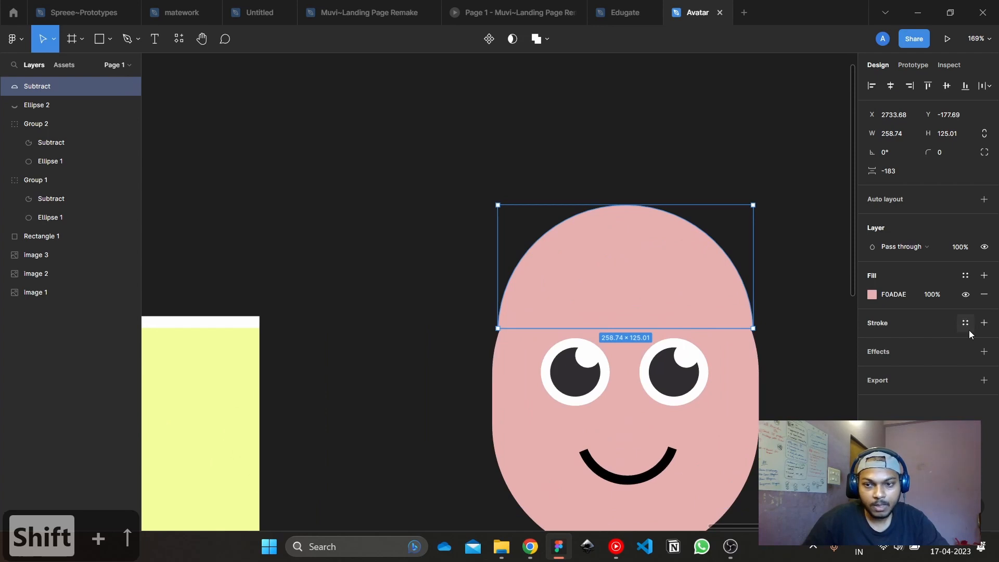
click(873, 295)
drag(809, 393, 808, 393)
drag(812, 281, 926, 212)
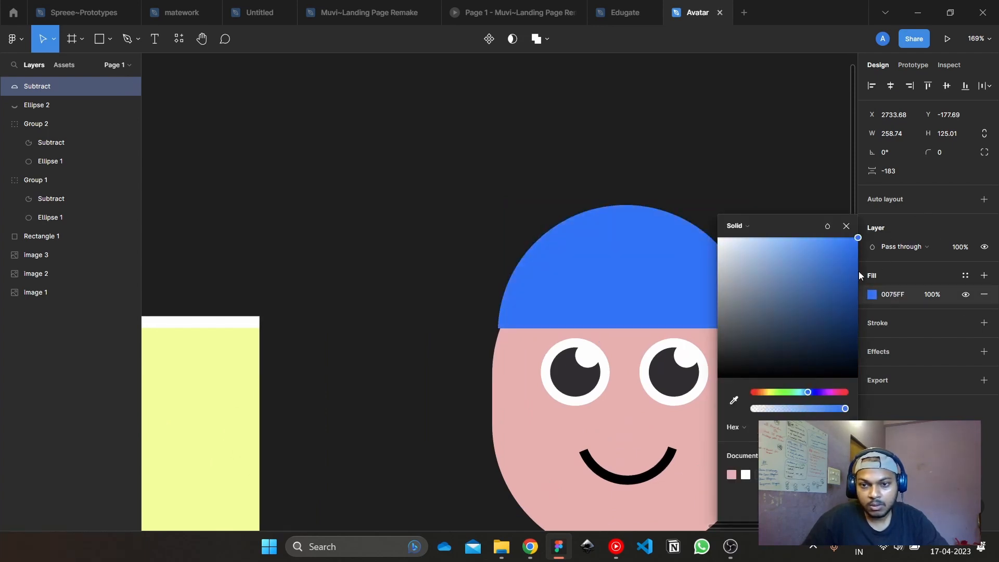
drag(571, 257, 400, 239)
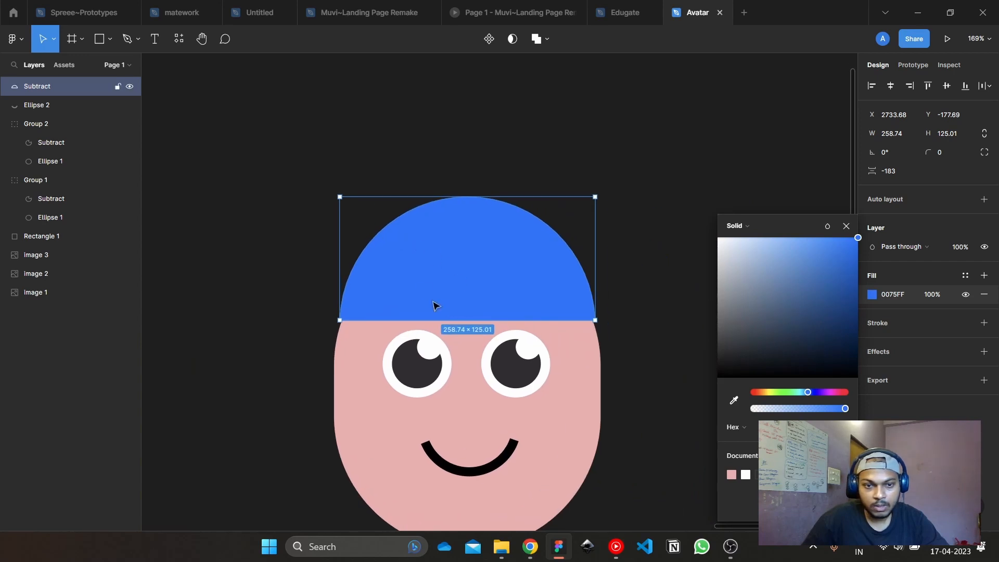
Stretch the head upward to the cap's crown and enlarge the cap to about 277 × 137 so it covers the head's top
drag(431, 197, 436, 192)
click(576, 372)
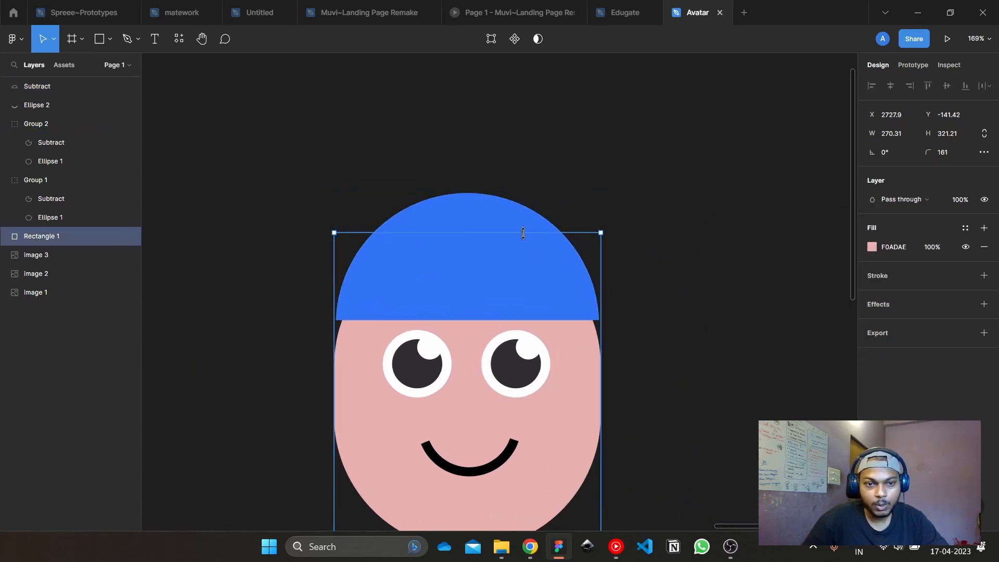
drag(523, 233, 533, 187)
click(545, 288)
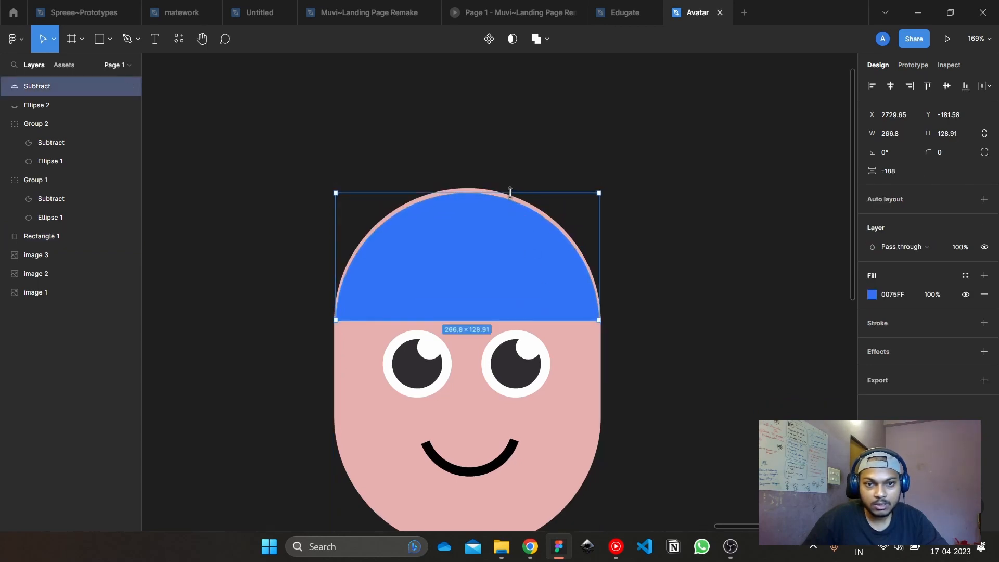
drag(495, 193, 472, 185)
click(704, 285)
scroll(678, 323, down, 4)
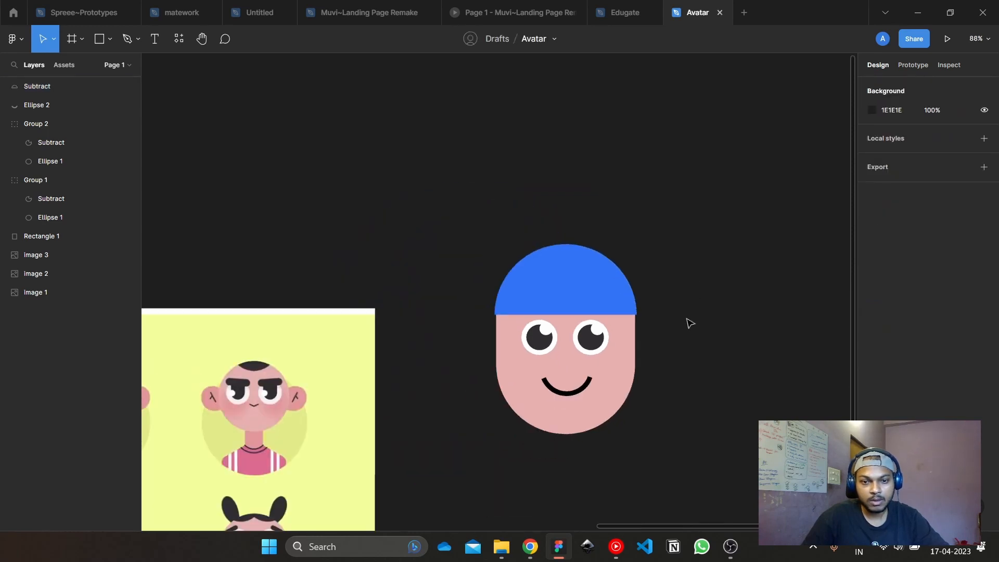
Scale the smile down to about 99 × 99 and move it up slightly on the face
scroll(624, 373, up, 3)
click(570, 354)
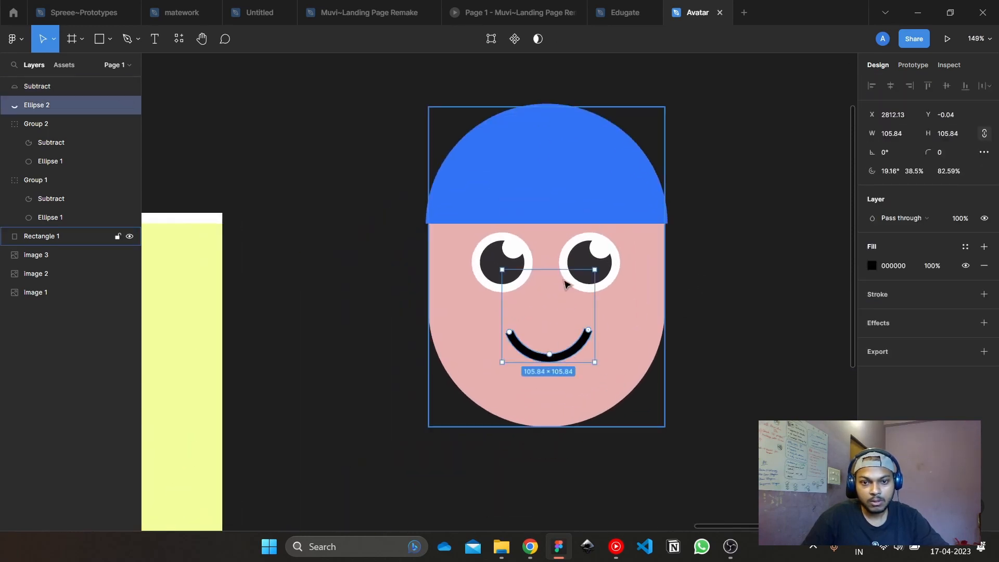
mouse_move(553, 270)
mouse_down()
mouse_move(553, 287)
mouse_move(549, 276)
mouse_up()
key(ctrl+z)
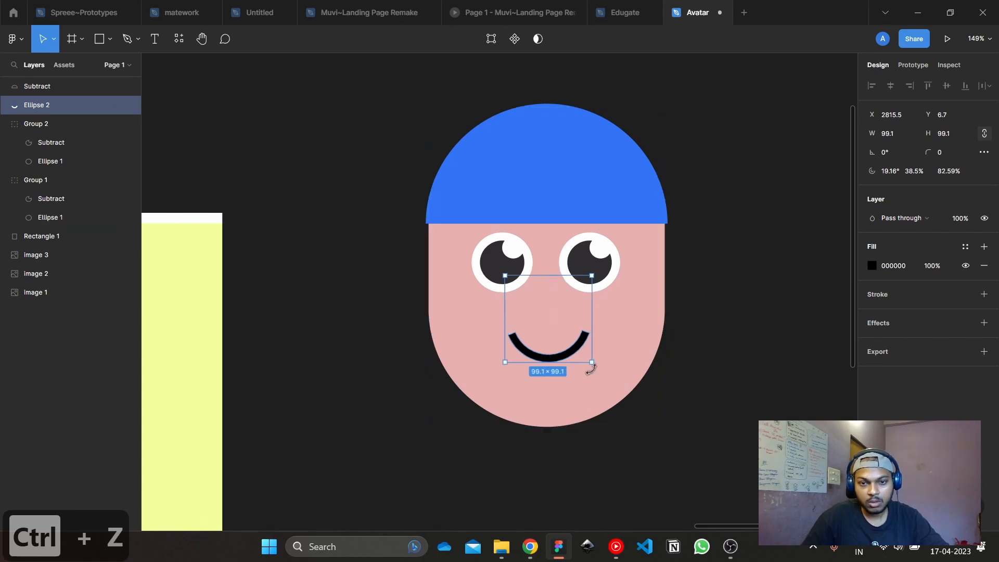
drag(570, 356, 573, 343)
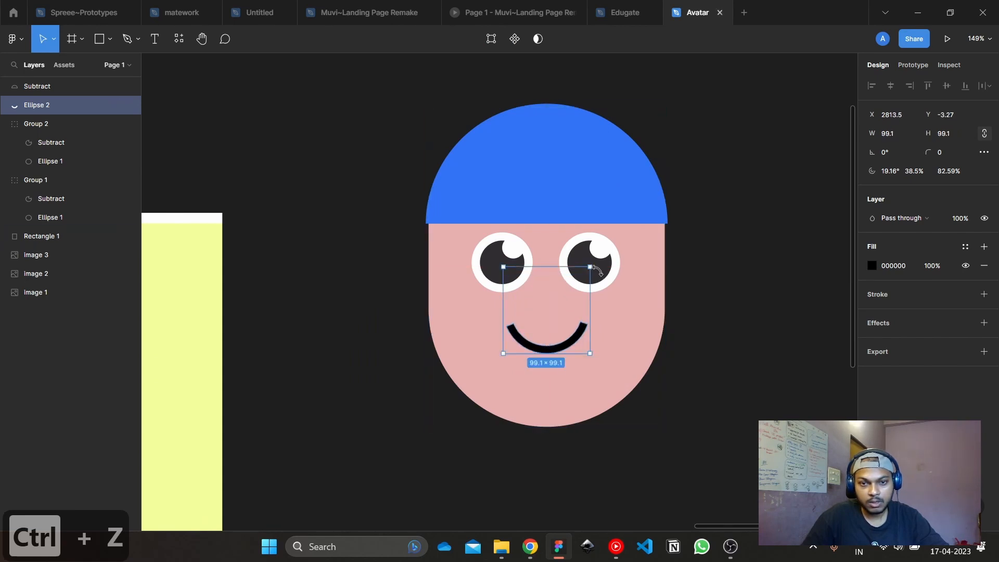
Move both eye groups down by 10
click(736, 283)
click(597, 268)
shift+click(513, 270)
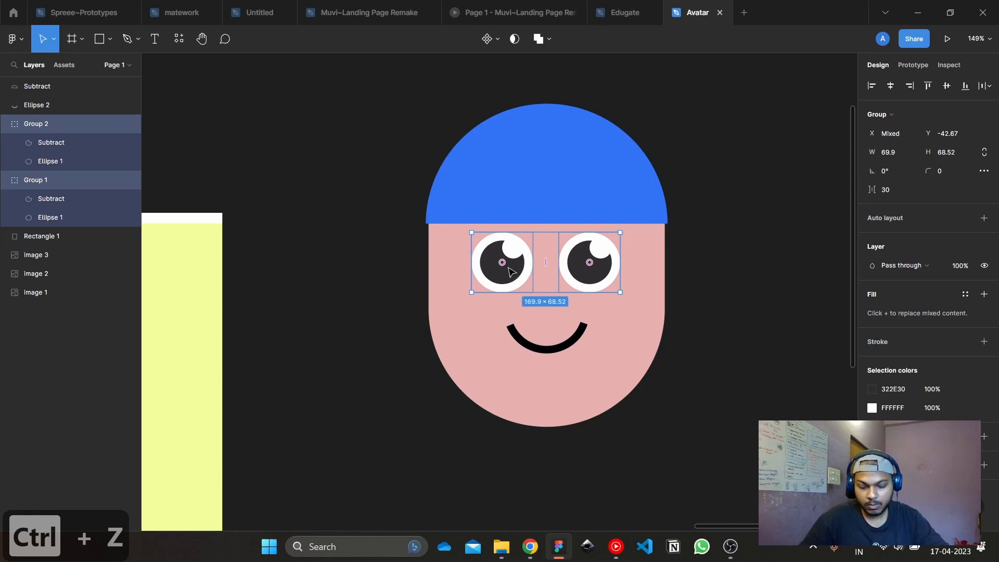
key(shift+Down)
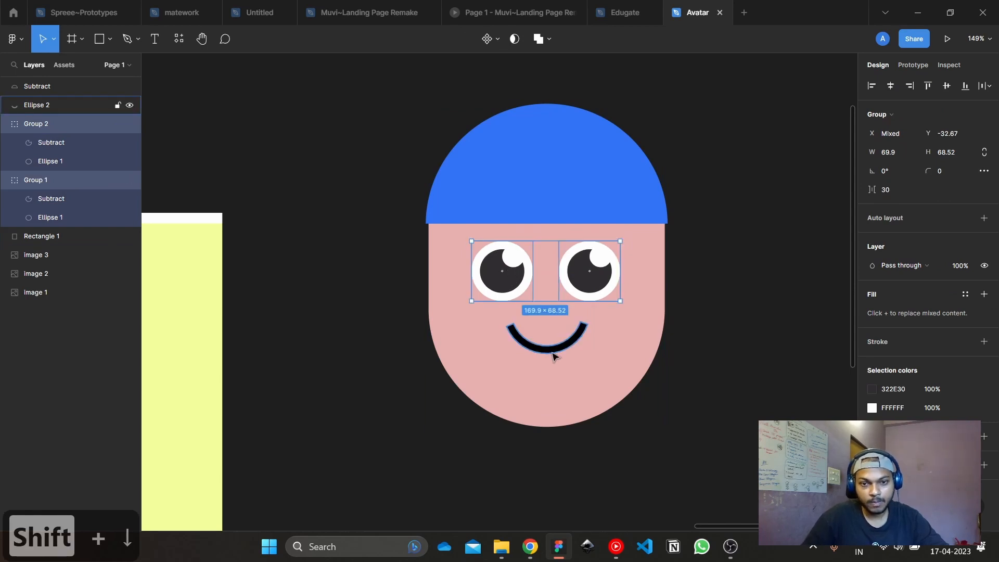
Nudge the smile down by 8 to space it below the eyes
click(548, 349)
key(shift+Down)
key(Up)
key(Up)
key(Up)
key(Up)
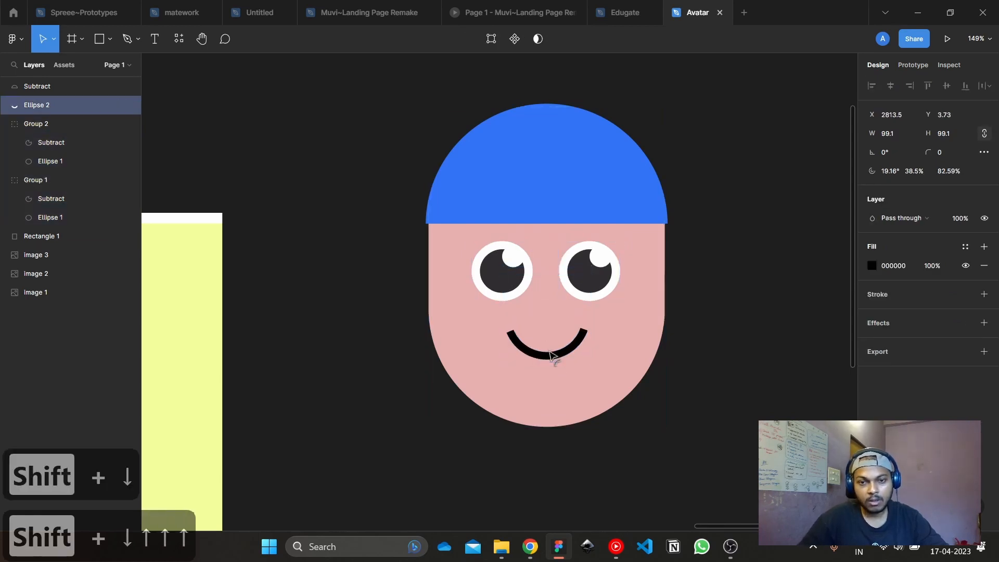
key(Up)
key(Down)
key(Down)
key(Down)
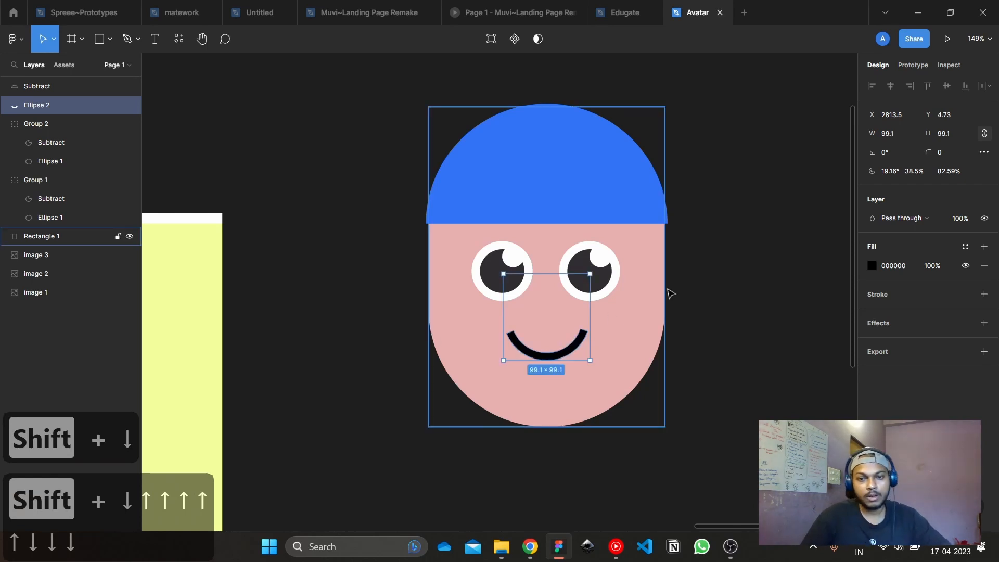
click(673, 293)
Draw a circle about 124 × 124, centre it over the cap's lower edge and select it together with the cap
click(565, 218)
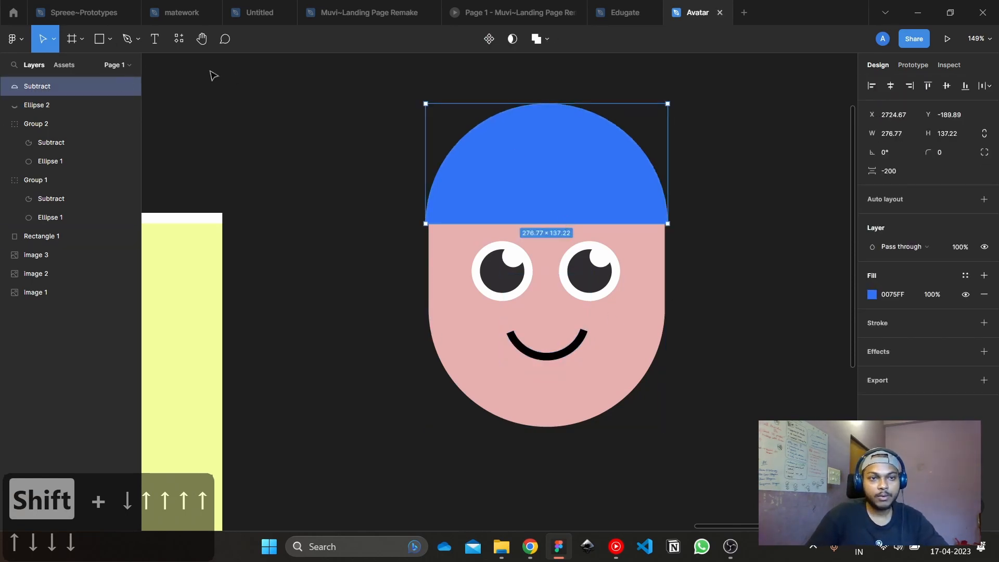
key(o)
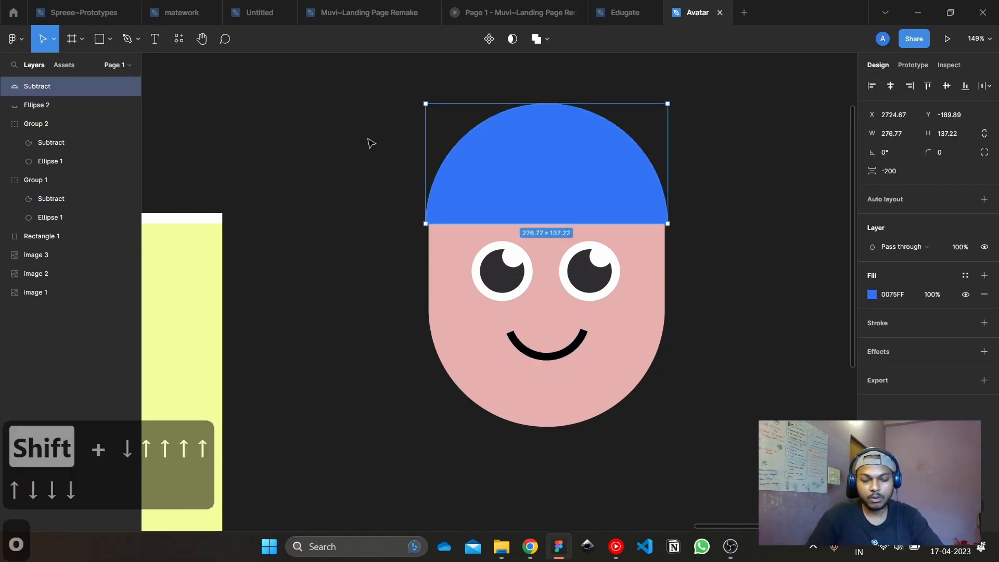
drag(267, 139, 378, 239)
drag(292, 194, 521, 218)
shift+click(631, 169)
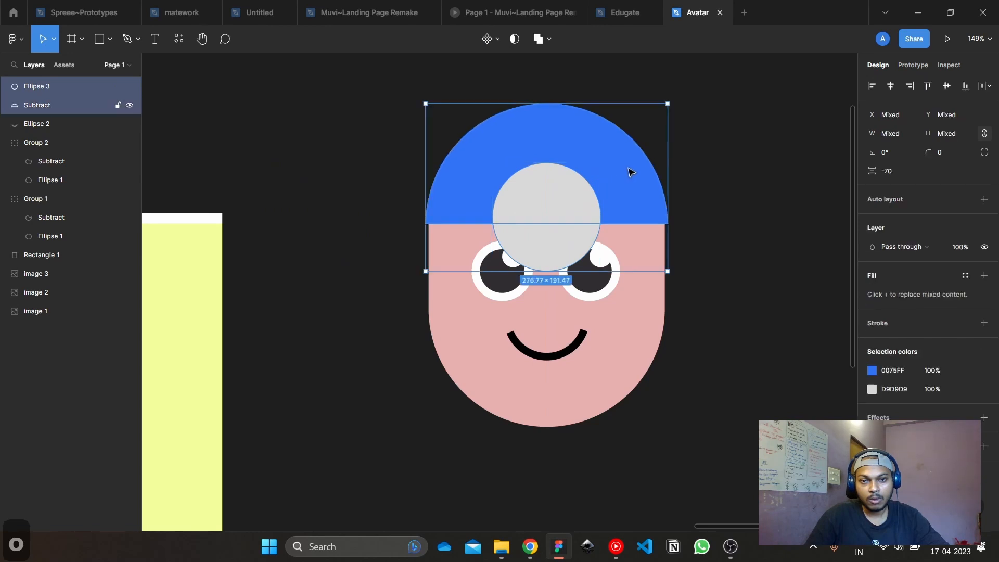
Try to unite the grey circle with the blue cap
click(552, 39)
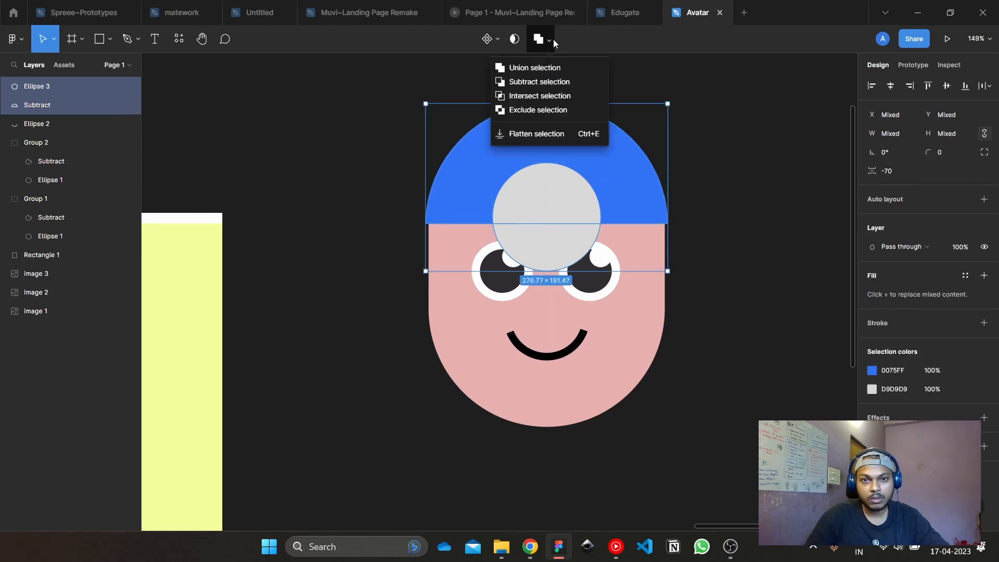
click(554, 67)
key(ctrl+z)
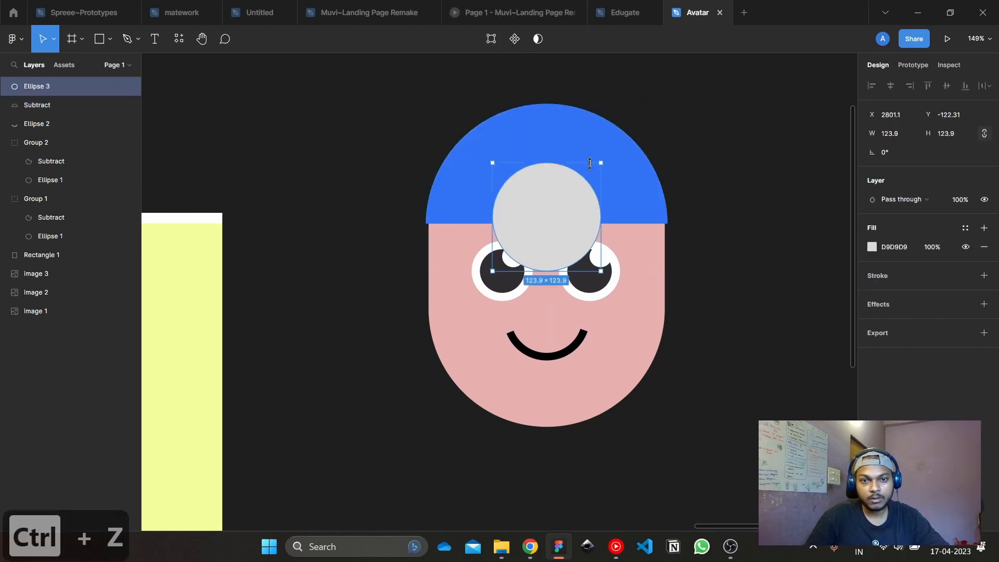
Subtract the circle from the blue cap to cut an arched opening above the forehead
click(549, 44)
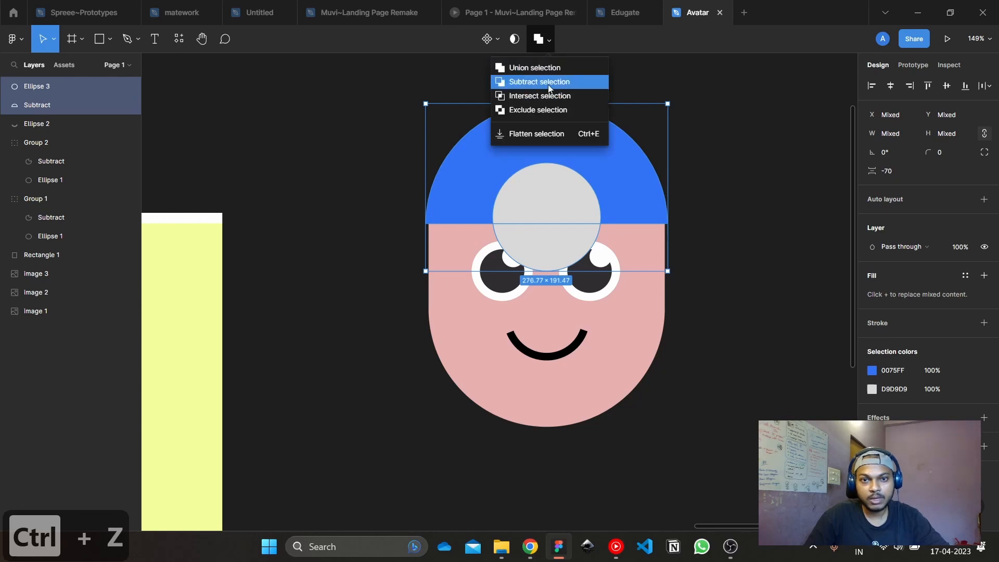
click(551, 80)
click(732, 115)
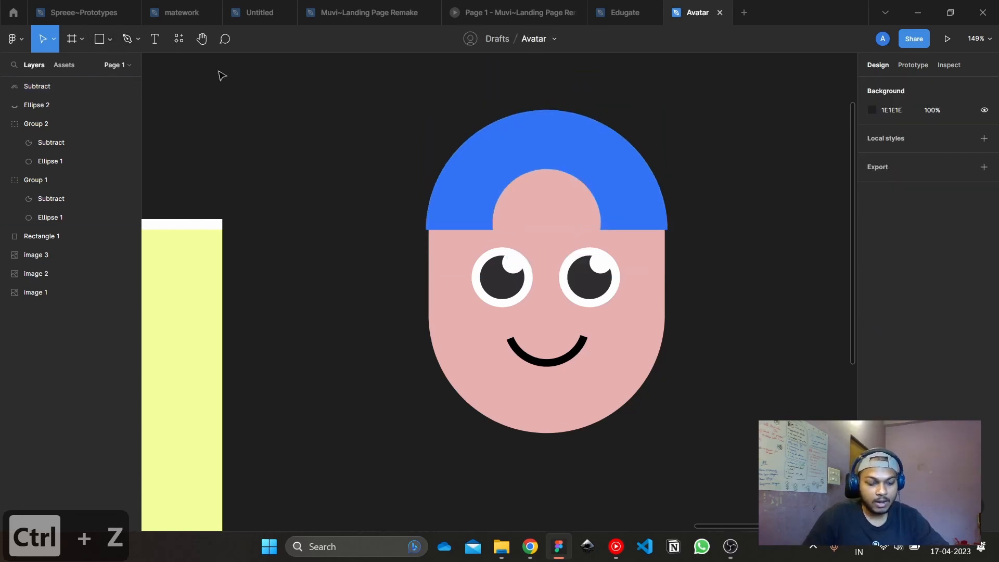
Draw a strap rectangle about 129 × 25 across the cap's arched opening and bring the cap in front of it
key(r)
scroll(554, 220, up, 2)
scroll(554, 219, up, 3)
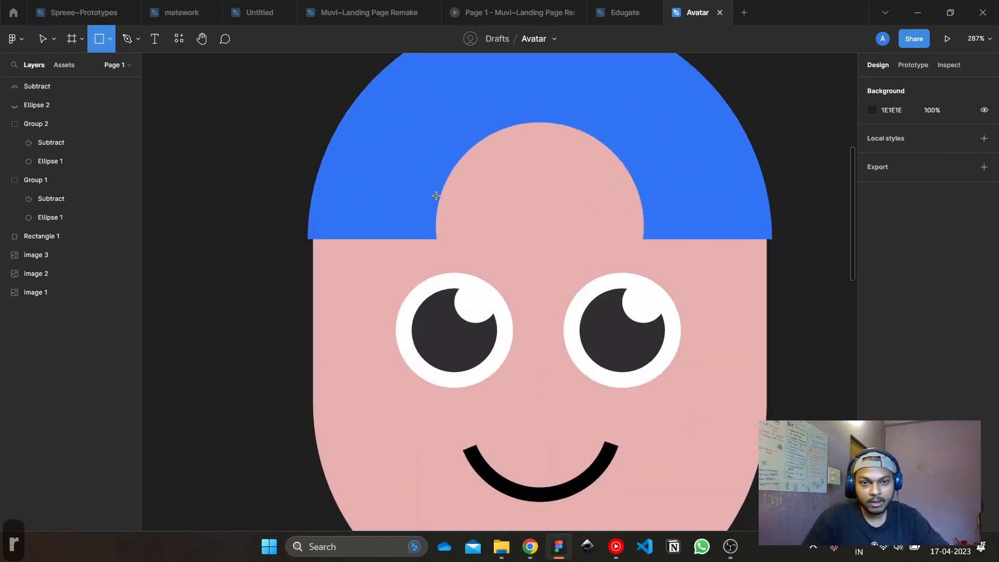
drag(434, 191, 650, 233)
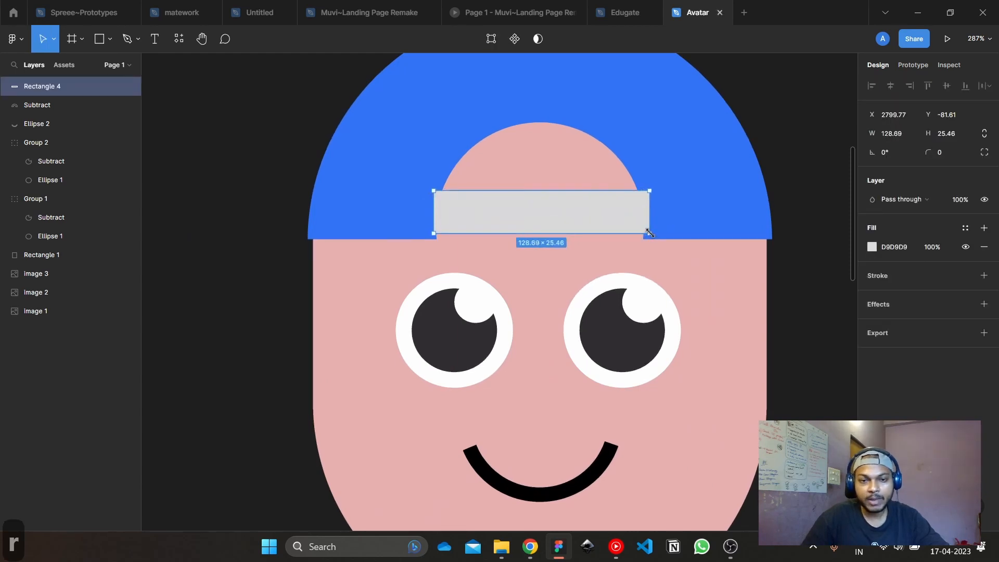
click(699, 176)
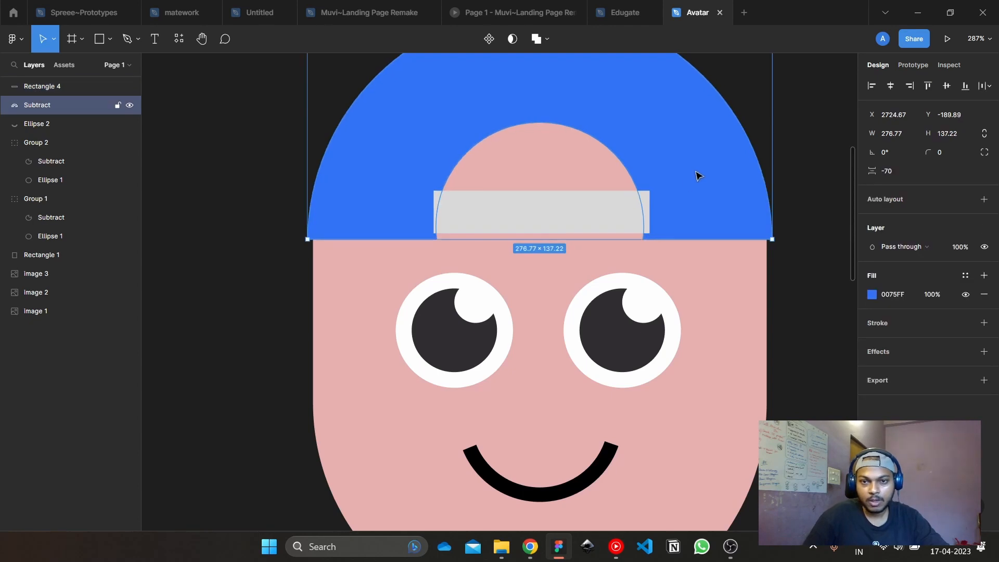
key(ctrl+])
scroll(699, 174, up, 1)
Fill the strap rectangle with the cap's blue 0075FF, sampled from the cap
click(593, 216)
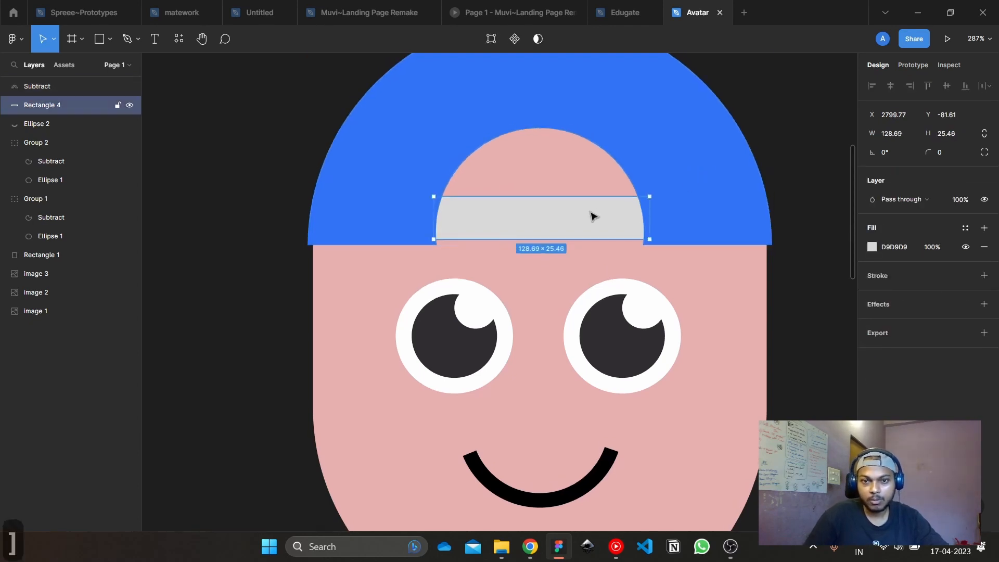
click(873, 247)
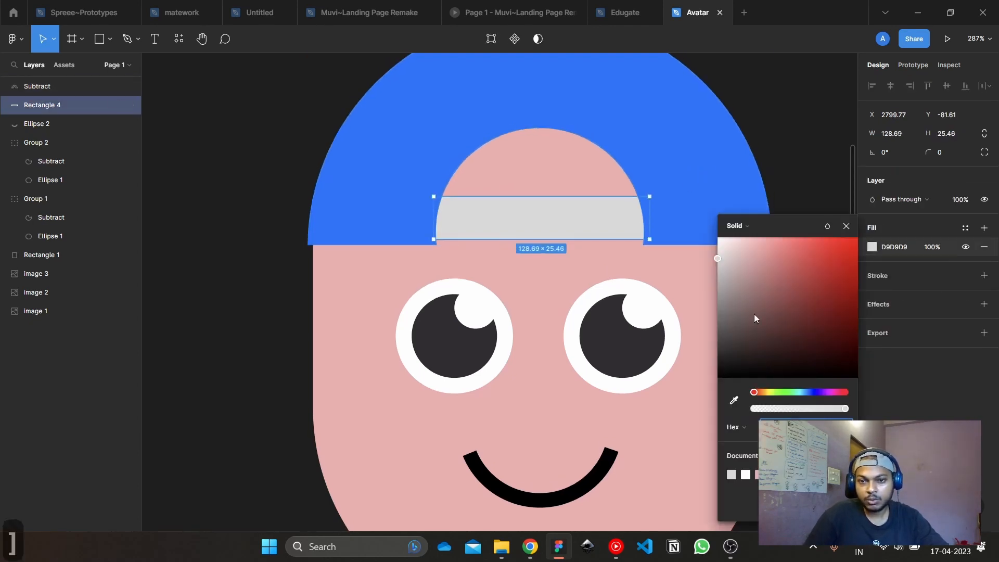
click(736, 400)
click(682, 141)
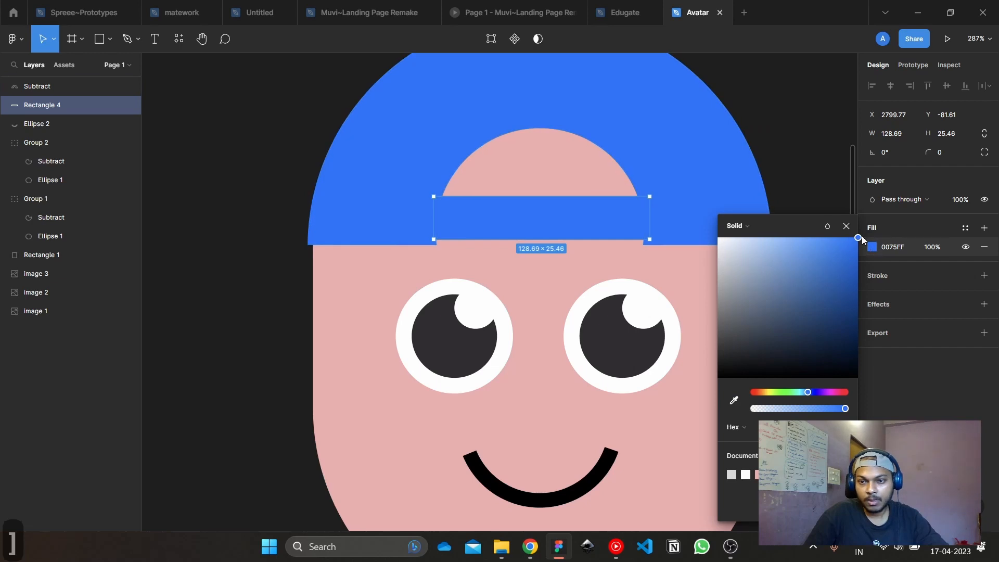
Darken the fill of the cap's strap rectangle to 064896
drag(860, 239, 856, 253)
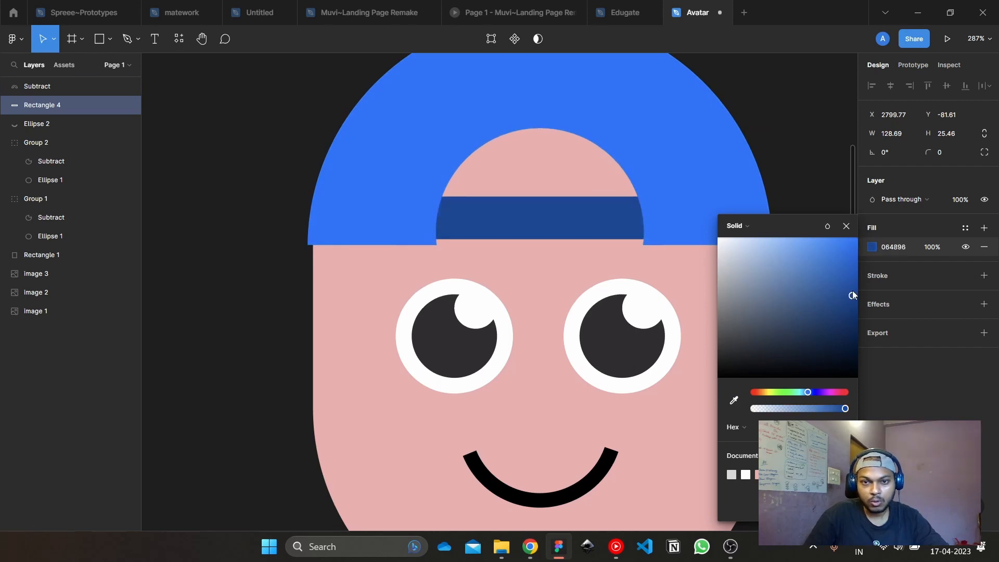
click(814, 125)
scroll(743, 235, down, 5)
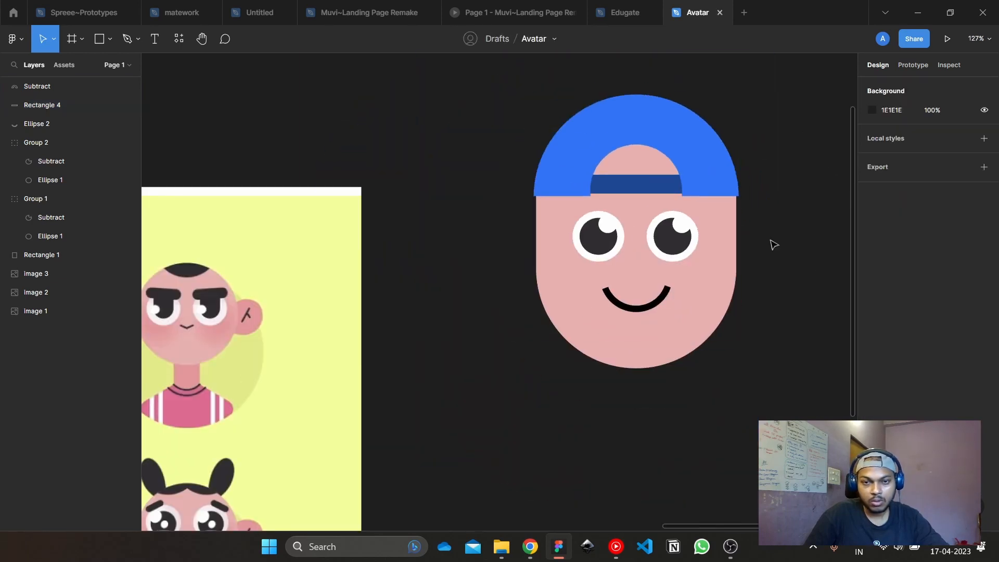
Draw a small rectangle about 77 × 20 beside the head and set its corner radius to 17
scroll(774, 244, down, 1)
drag(475, 289, 543, 255)
scroll(723, 188, up, 1)
scroll(723, 191, up, 3)
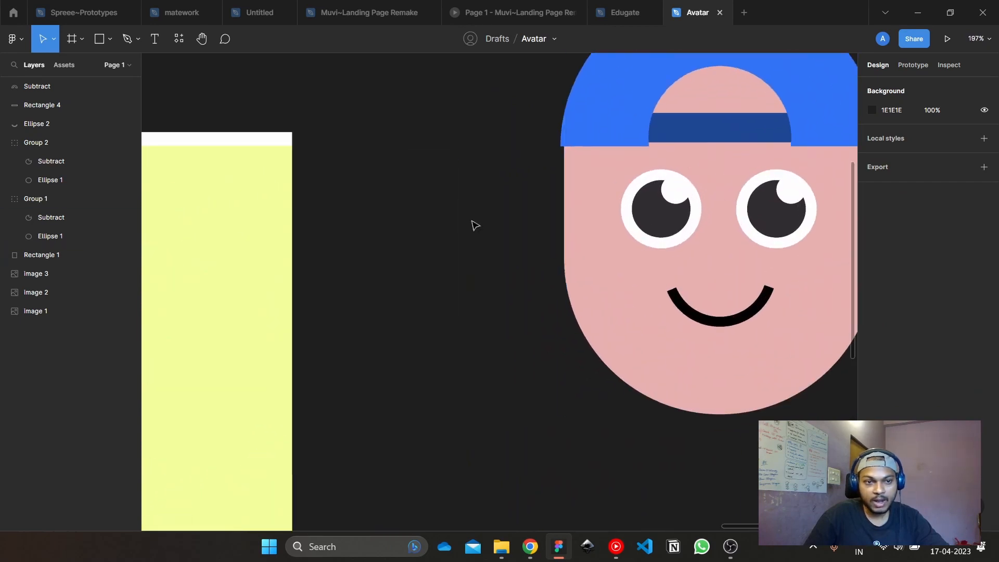
scroll(473, 223, down, 1)
key(r)
drag(385, 156, 461, 176)
scroll(392, 219, down, 2)
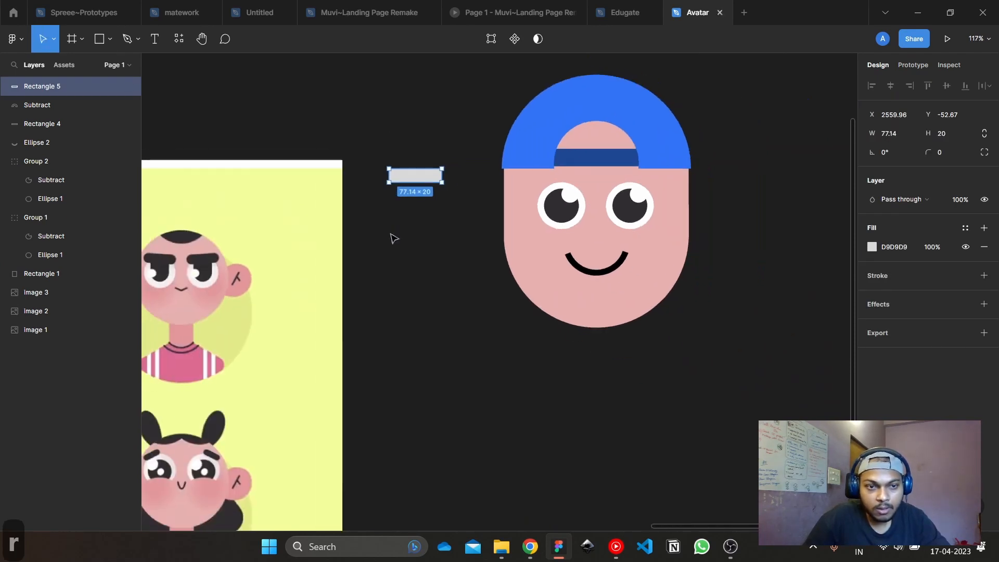
drag(392, 239, 443, 264)
scroll(513, 185, up, 3)
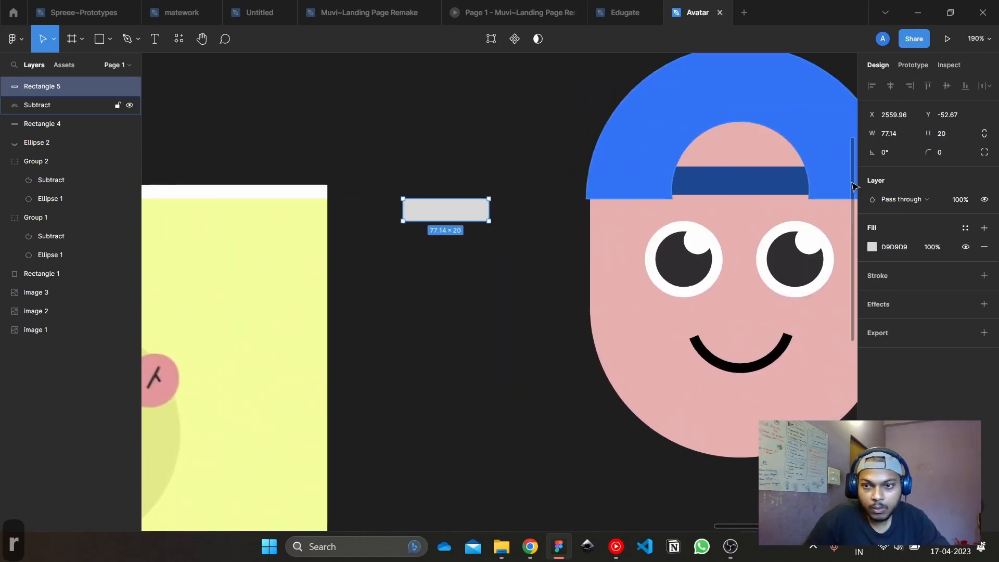
drag(932, 151, 941, 151)
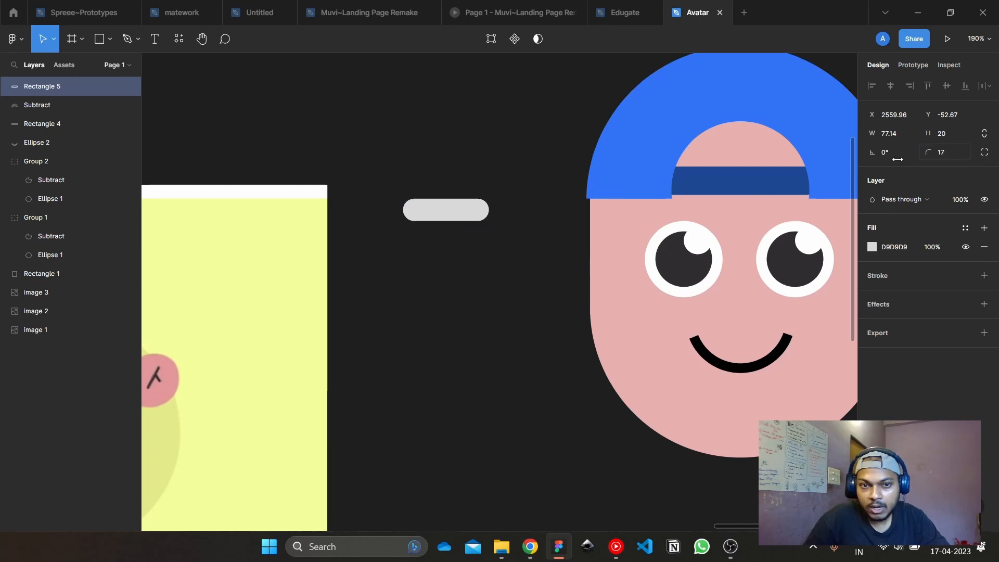
click(531, 286)
Place the grey pill above the viewer's left eye as an eyebrow, scaled to about 67 × 17 and rotated 15°
drag(478, 216, 695, 196)
scroll(700, 229, up, 4)
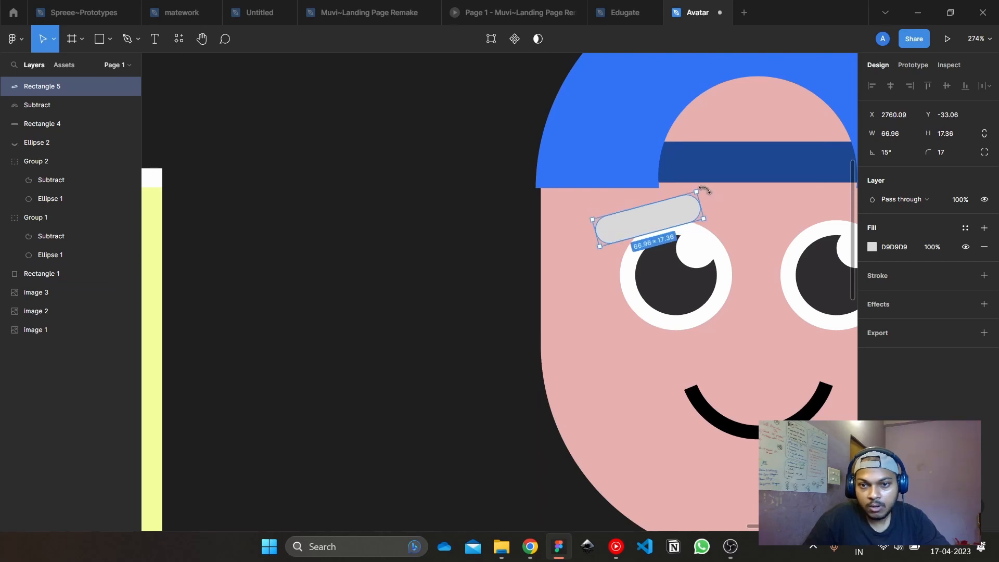
click(440, 238)
scroll(395, 231, right, 5)
scroll(358, 225, up, 1)
drag(414, 211, 429, 215)
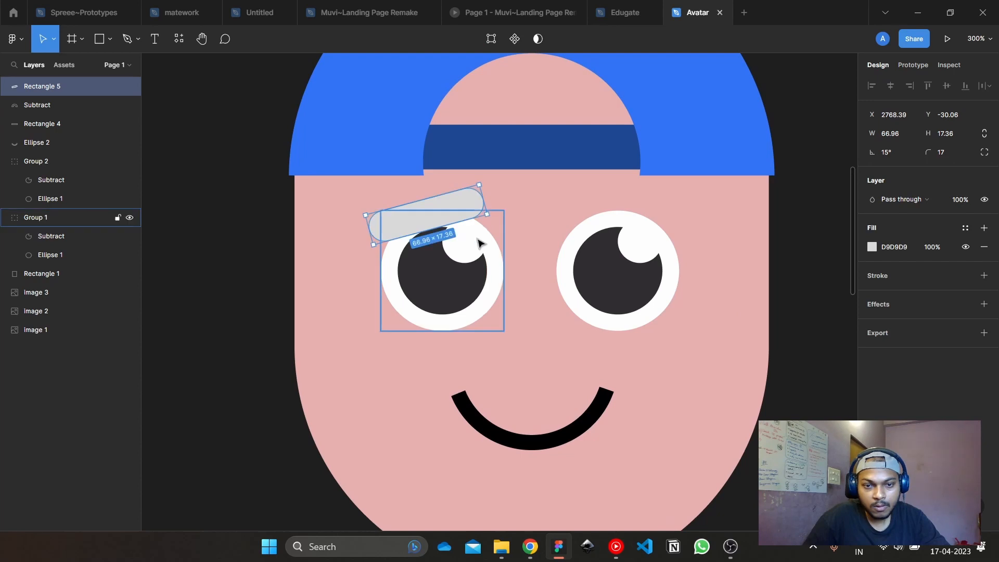
Fill the eyebrow with the dark 322E30 sampled from the pupil and adjust its tilt to about 10°
click(872, 247)
click(735, 400)
click(409, 292)
key(Escape)
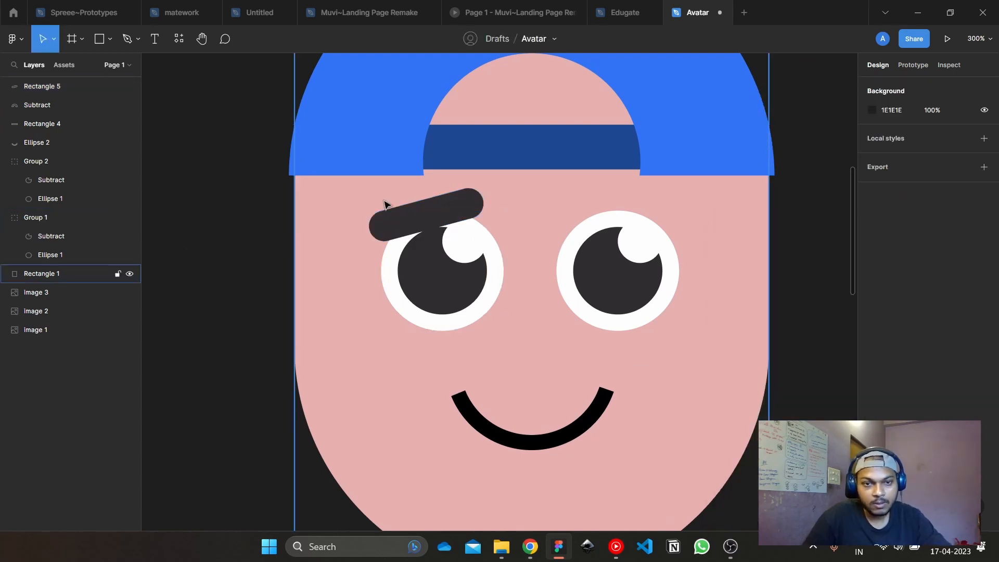
click(417, 202)
drag(482, 181, 470, 209)
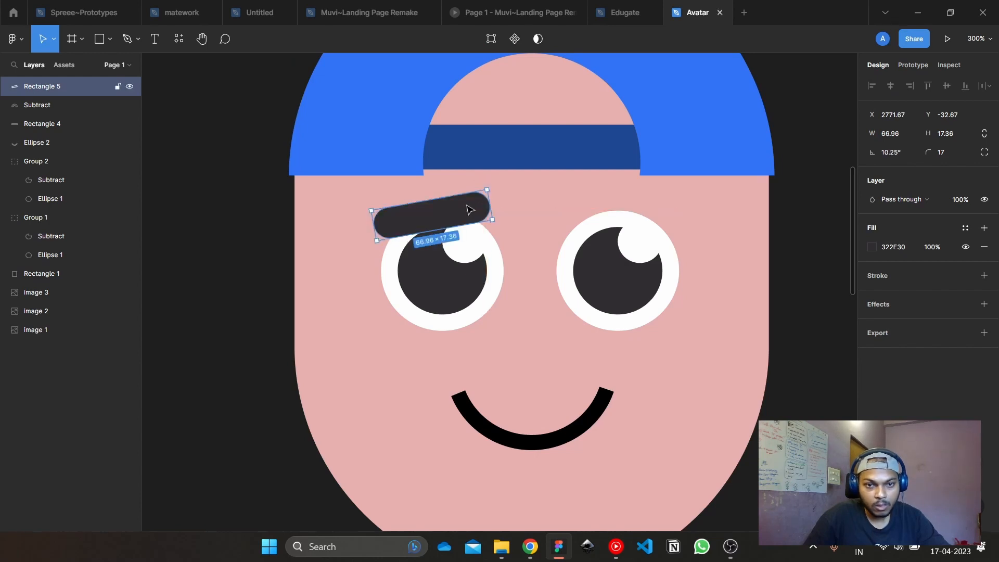
Duplicate the eyebrow, flip the copy horizontally and shift it across to sit above the other eye
key(ctrl+d)
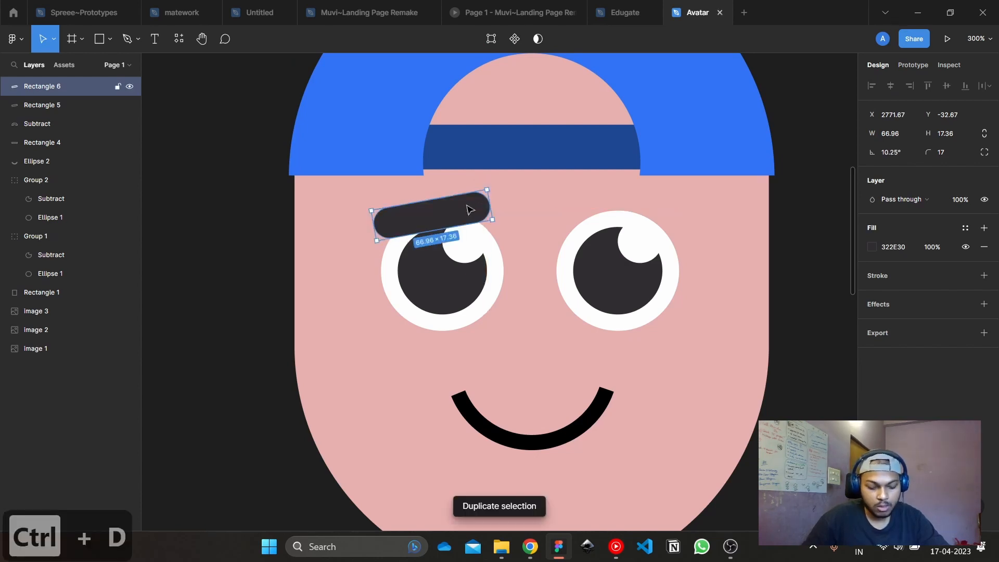
key(shift+h)
key(shift+Right)
key(shift+Right)
key(shift+Right)
key(shift+Right)
key(shift+Right)
key(shift+Right)
key(shift+Right)
key(shift+Right)
key(shift+Right)
key(shift+Right)
key(shift+Right)
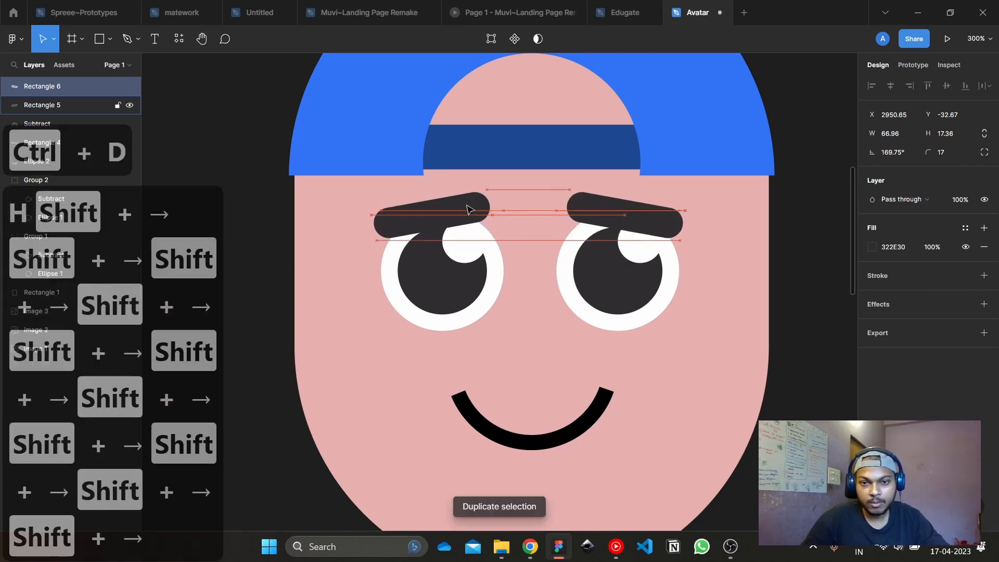
key(Right)
key(Right)
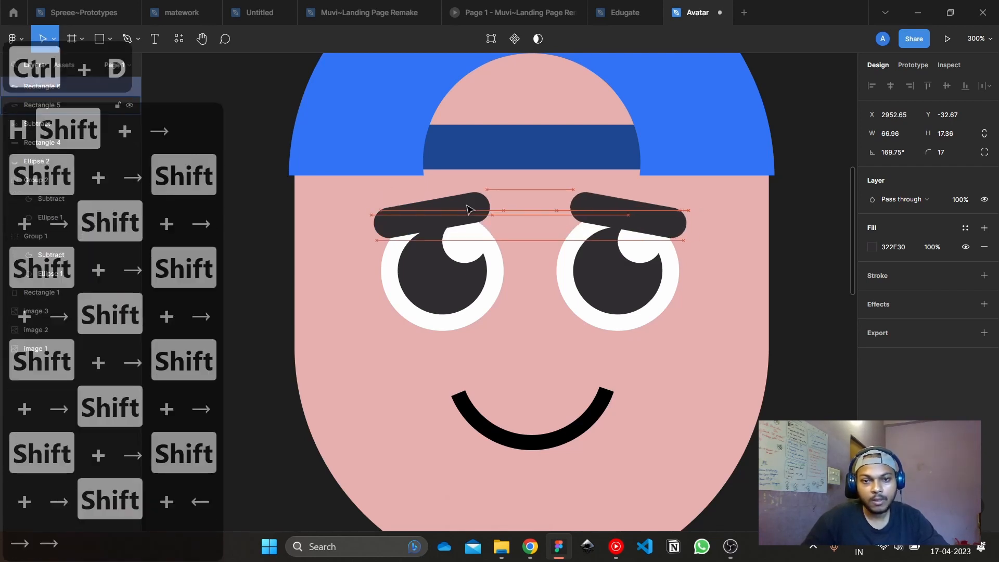
key(Right)
scroll(468, 208, down, 5)
click(625, 281)
drag(550, 425, 900, 418)
drag(687, 376, 662, 370)
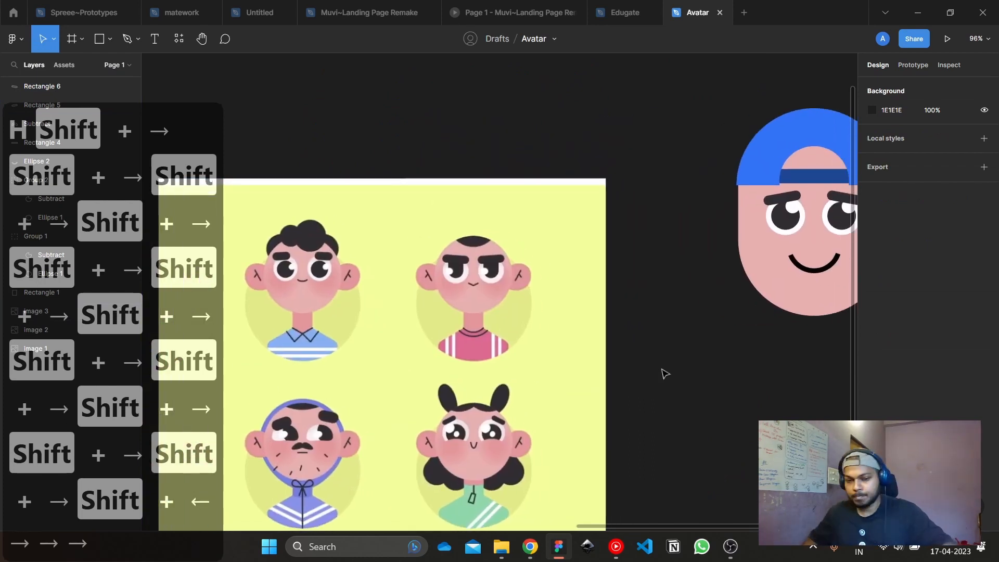
click(730, 546)
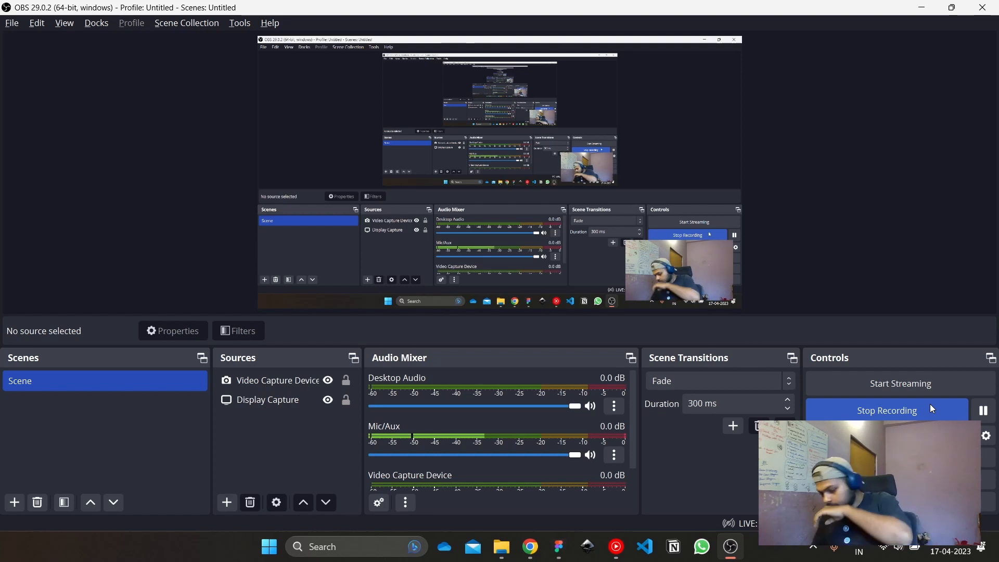
key(alt+Tab)
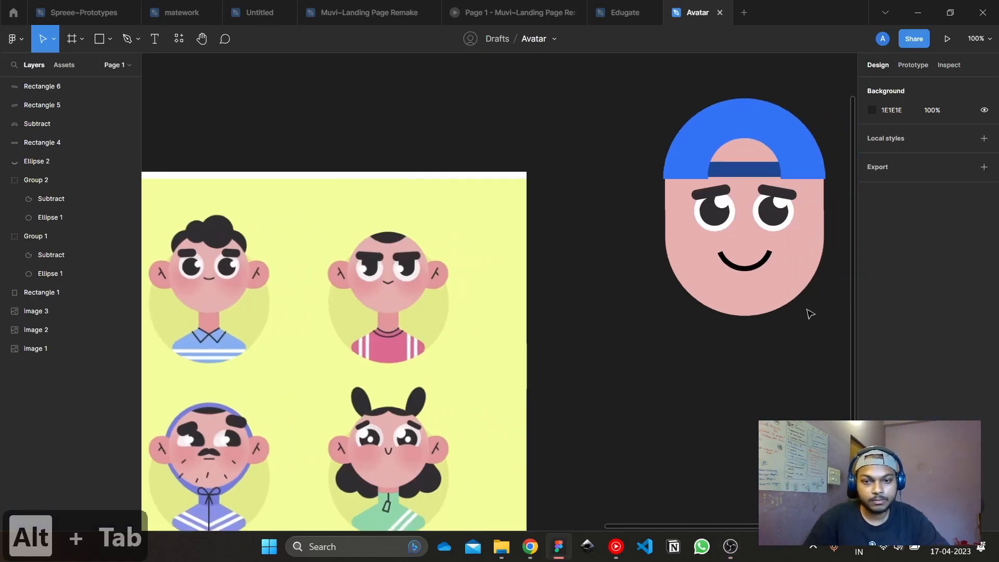
Nudge the black smile up one large increment on the face
scroll(677, 354, up, 2)
click(694, 333)
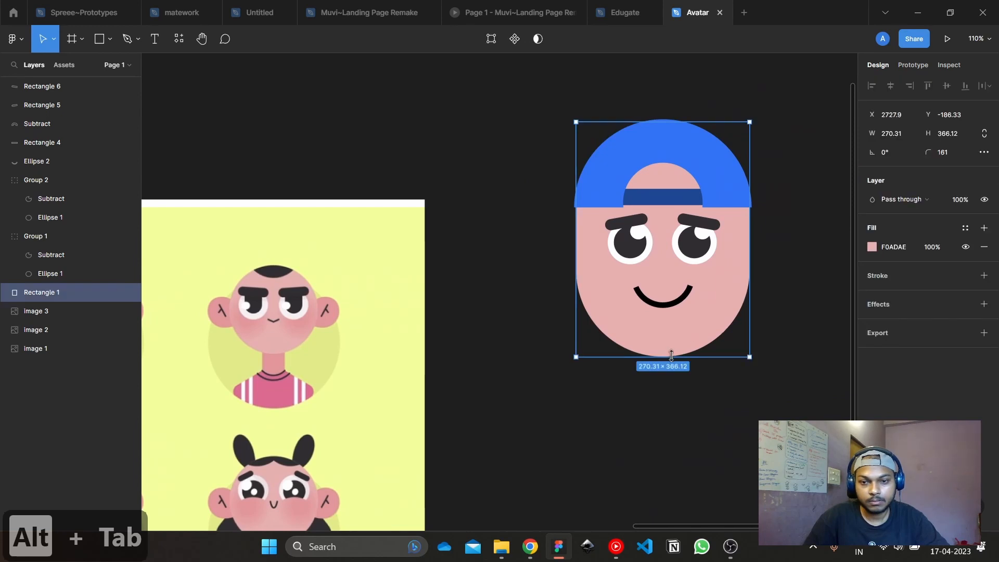
click(674, 305)
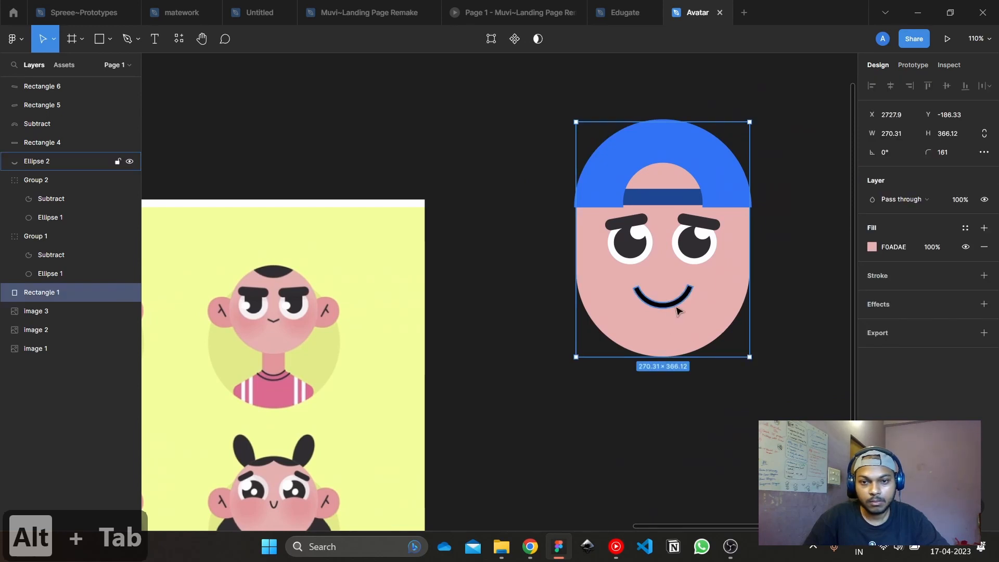
key(shift+Up)
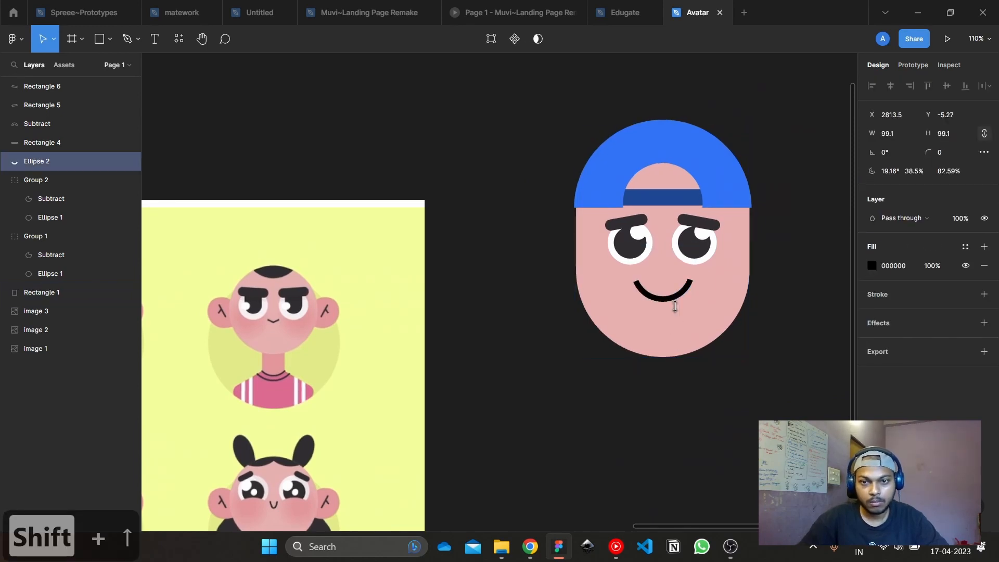
click(678, 315)
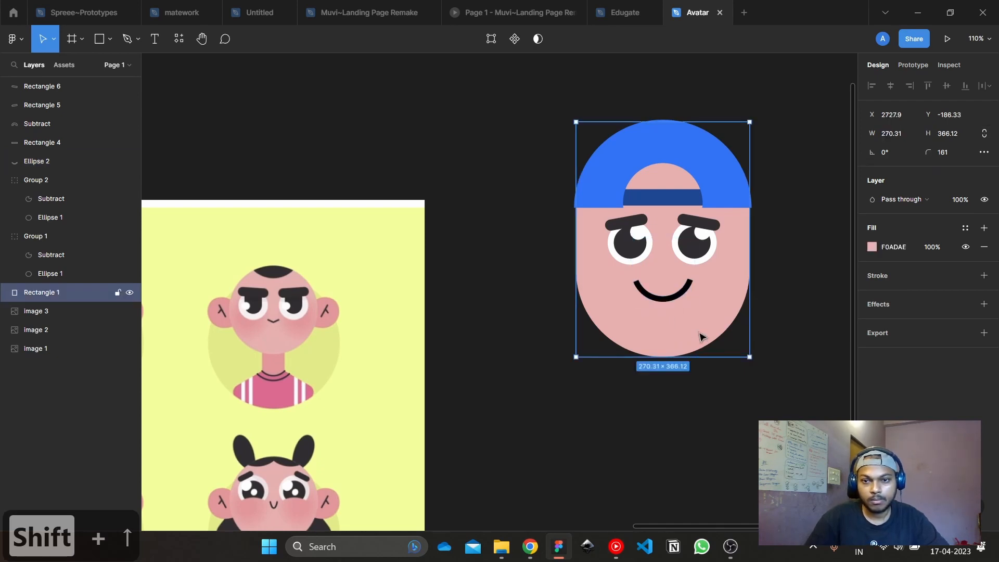
click(785, 345)
key(ctrl+z)
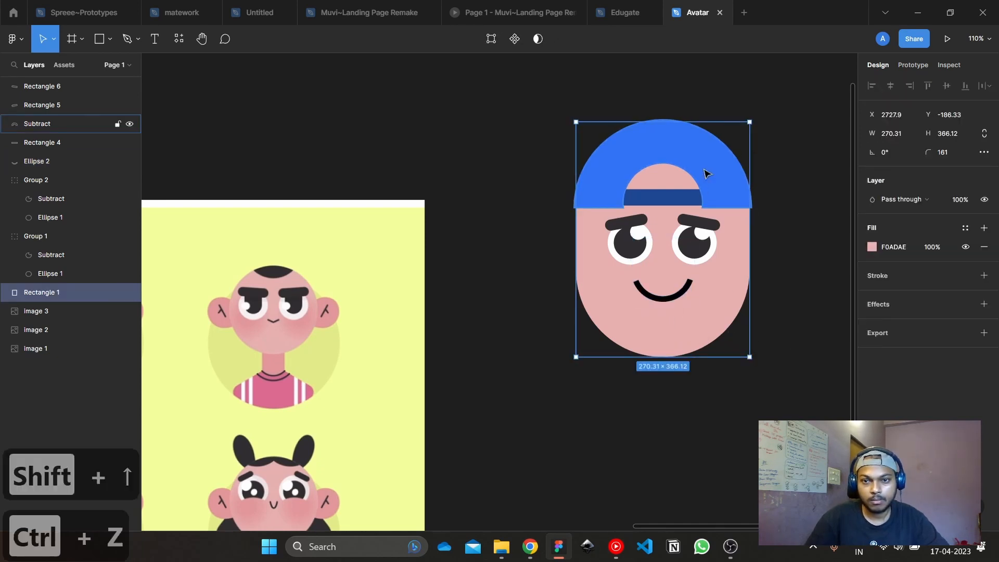
key(ctrl+z)
Draw a circle about 234 × 234 on the empty canvas beside the finished head
drag(687, 261, 476, 277)
click(605, 252)
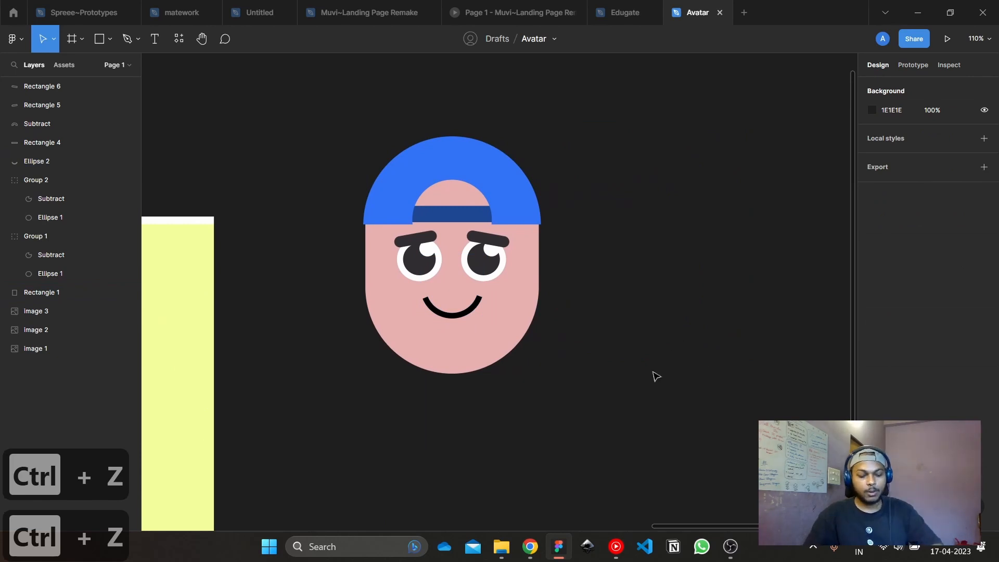
key(o)
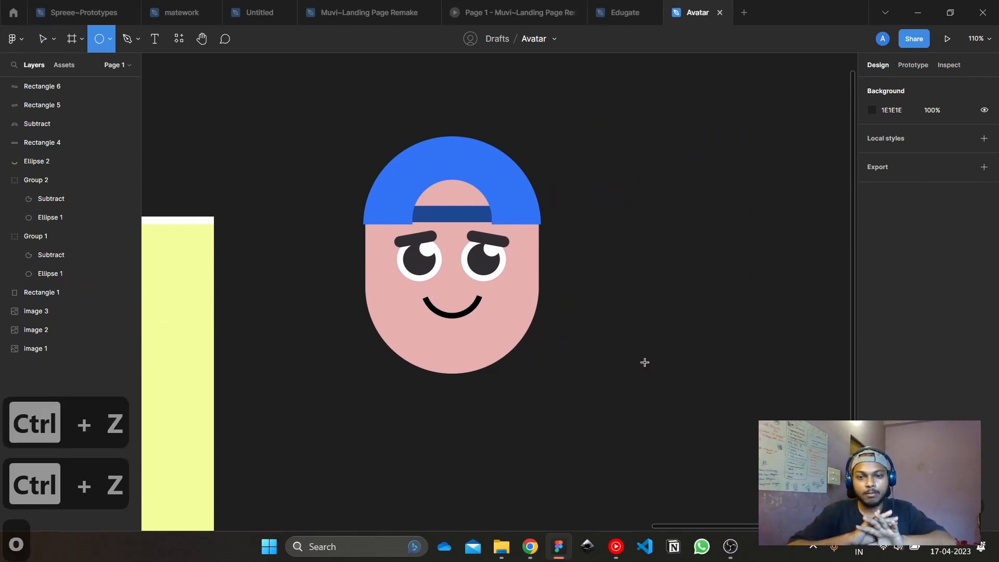
scroll(629, 247, right, 5)
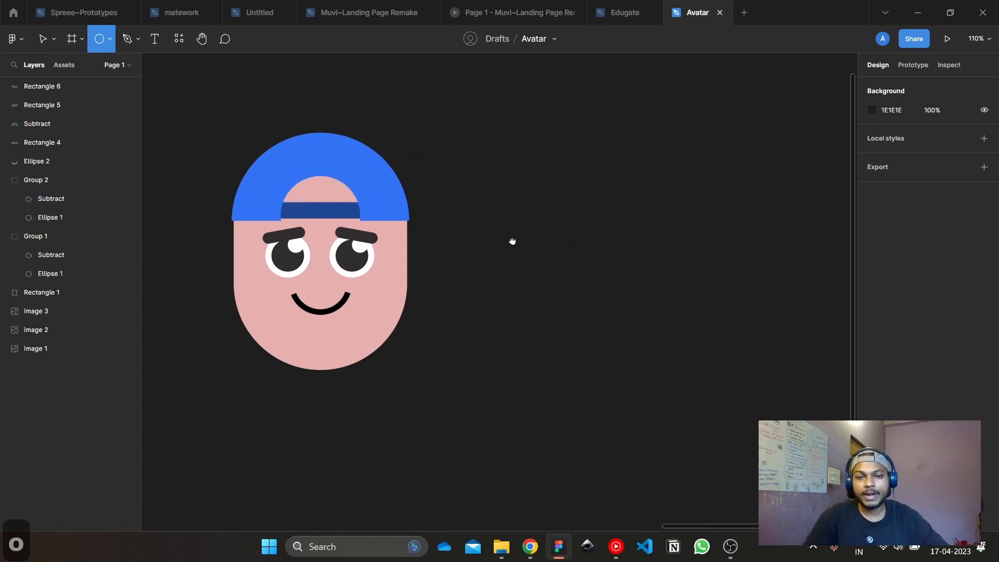
drag(486, 202, 637, 333)
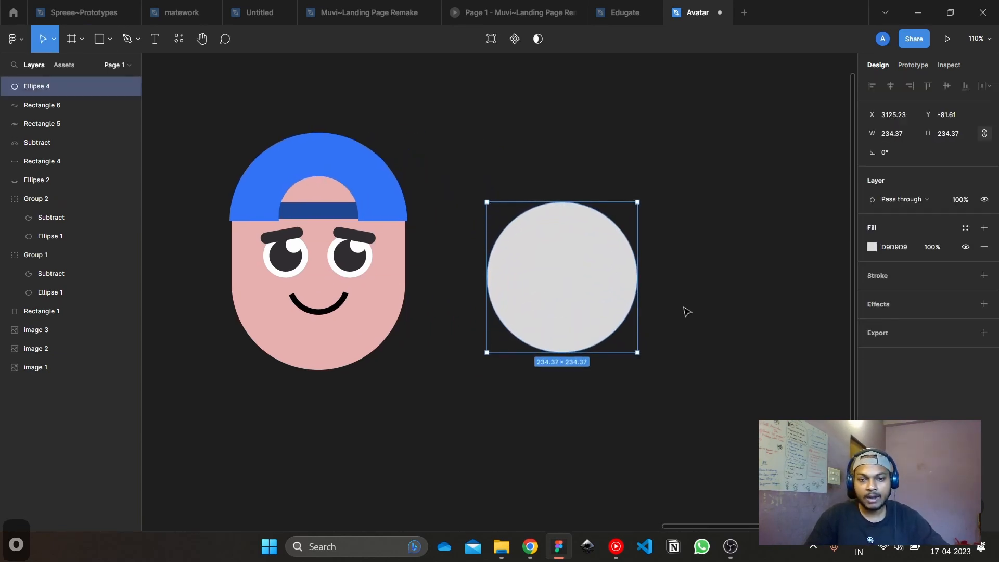
click(685, 312)
click(626, 309)
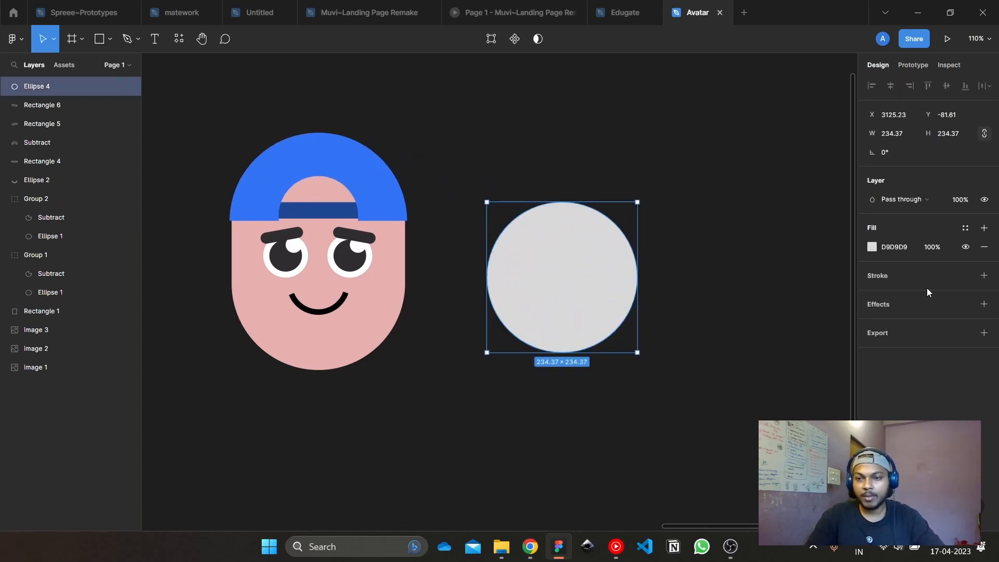
Fill the new circle with the skin pink F0ADAE sampled from the first head
click(872, 248)
click(734, 400)
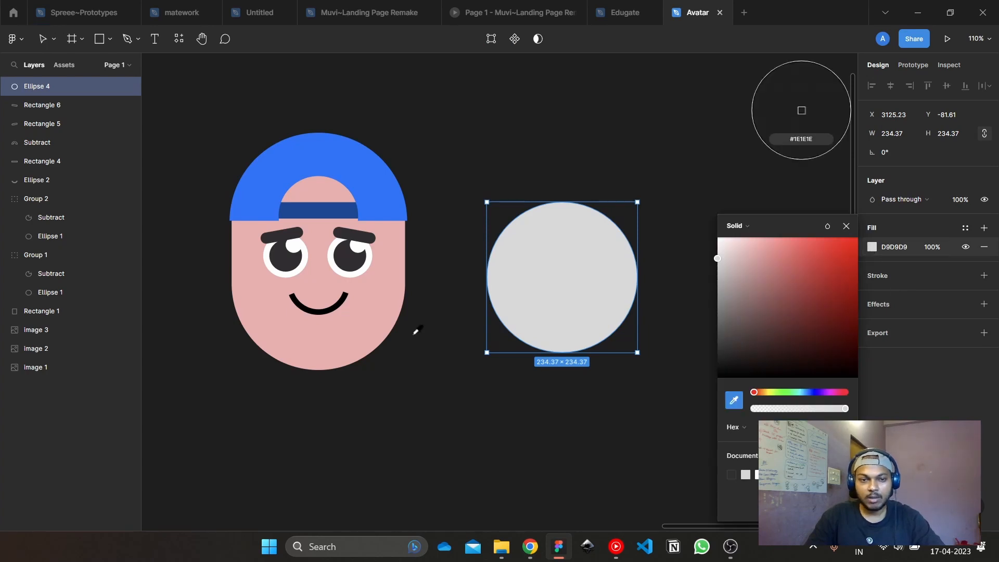
click(396, 320)
click(448, 243)
Enlarge the pink circle into a round head and position it beside the first avatar
drag(560, 305, 561, 278)
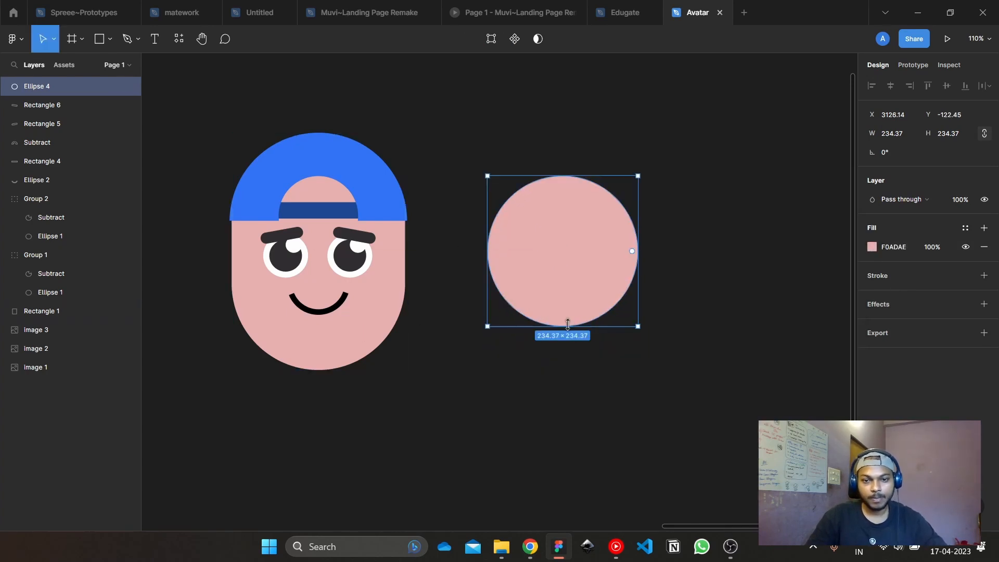
drag(568, 323, 584, 389)
drag(589, 274, 584, 275)
drag(584, 177, 584, 191)
click(567, 156)
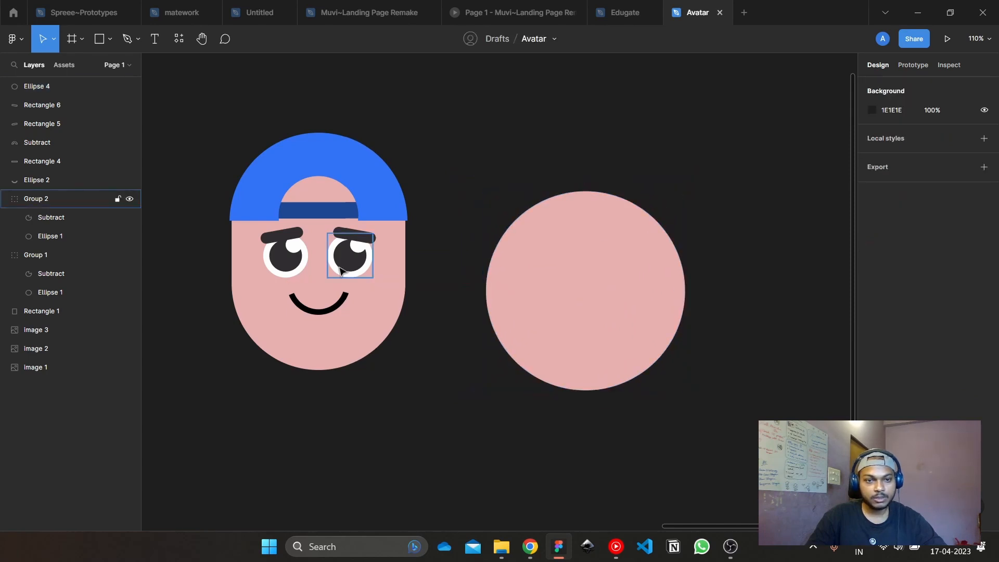
Group both eyes, both eyebrows and the smile into one face group
click(352, 236)
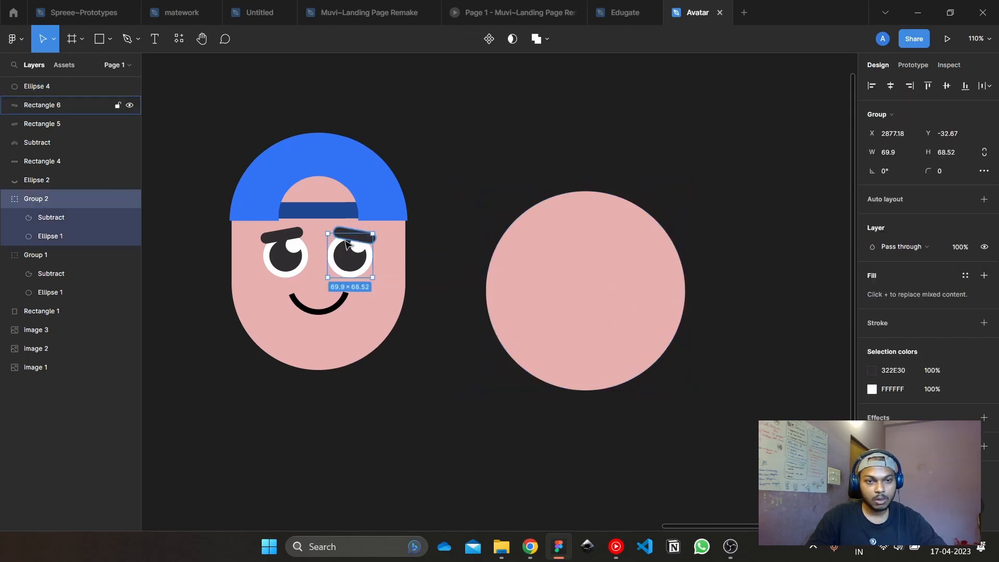
scroll(346, 243, up, 5)
shift+click(371, 239)
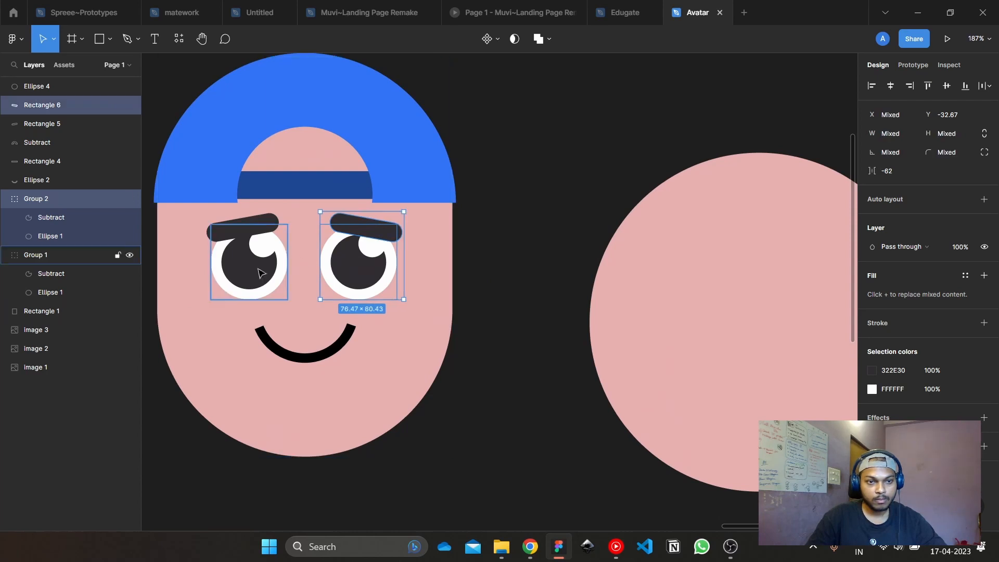
shift+click(250, 266)
shift+click(242, 224)
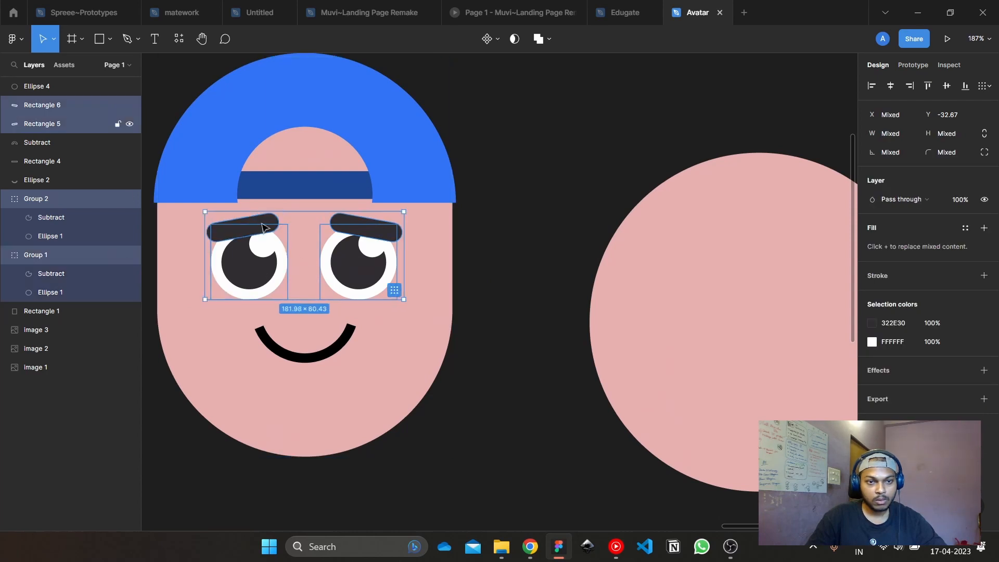
shift+click(311, 356)
key(ctrl+g)
Move the face group onto the round pink head and bring it in front of the circle
scroll(376, 295, down, 5)
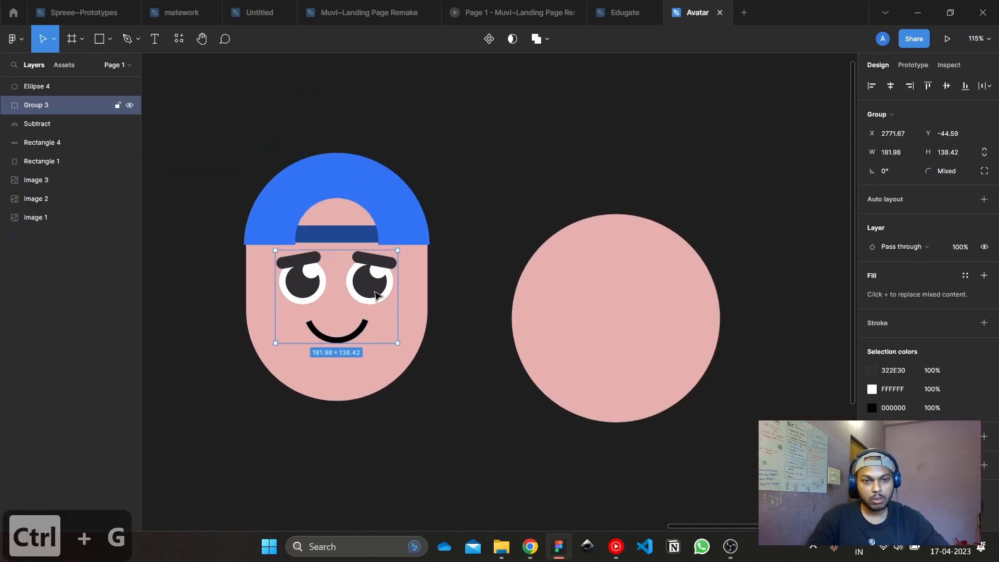
drag(376, 295, 650, 321)
key(])
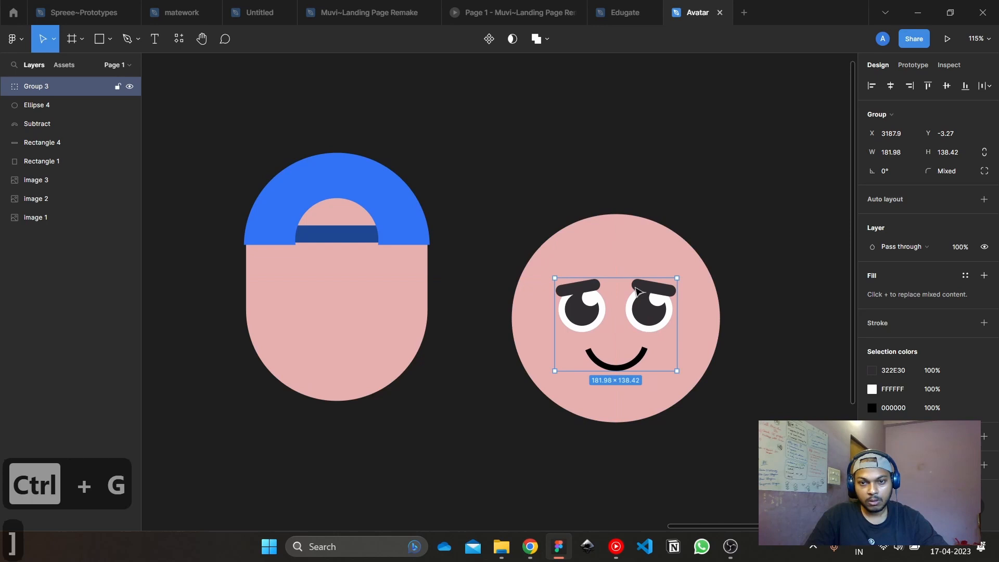
click(680, 227)
Group the blue cap shape and its dark blue strap into one cap group
click(375, 223)
shift+click(354, 242)
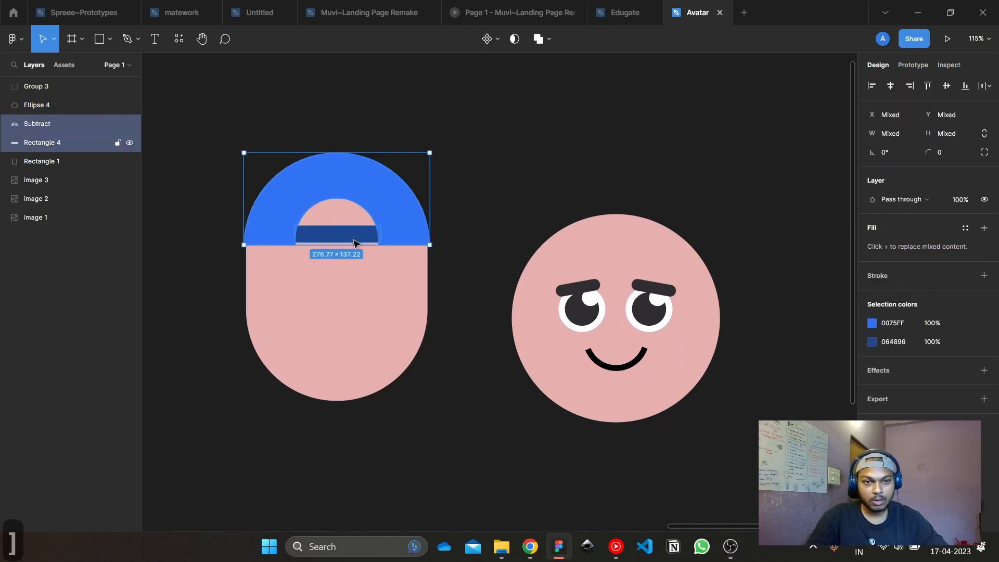
key(ctrl+g)
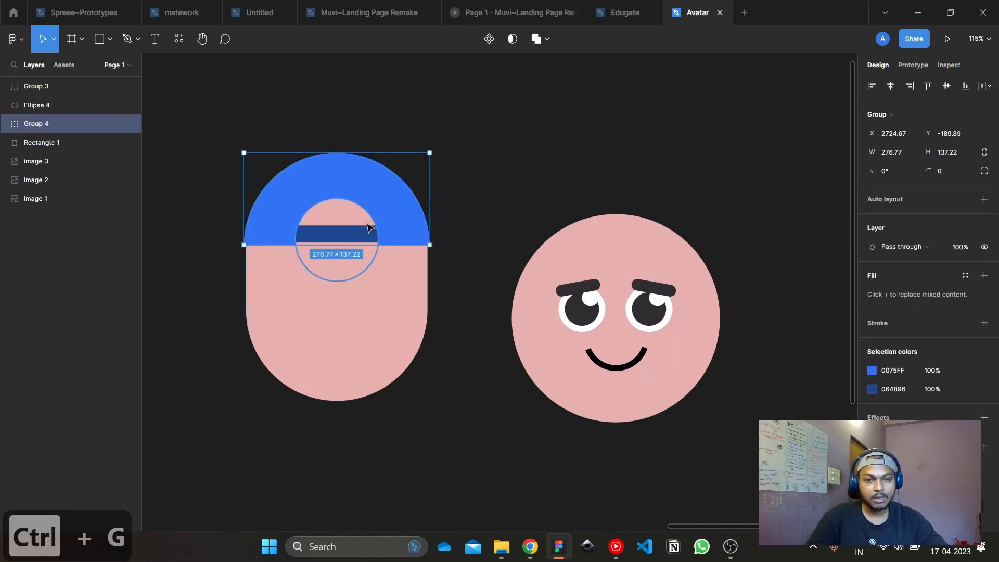
Move the cap group onto the round head in front of the face and shrink it to about 230 × 114
drag(375, 224, 659, 221)
key(])
click(615, 167)
click(620, 174)
drag(617, 169, 619, 183)
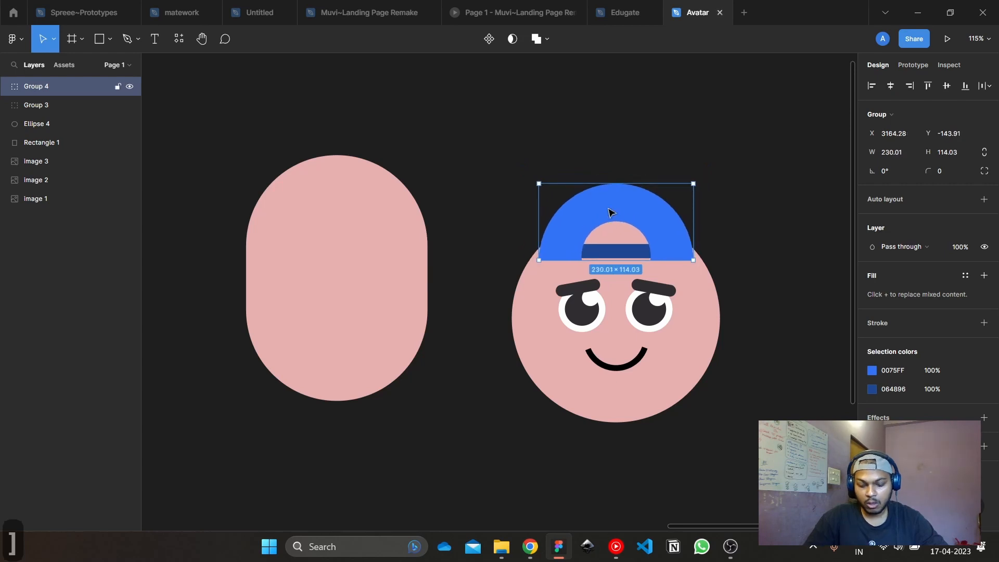
Nudge the cap group about 23 px up the round head
key(Up)
key(Up)
key(Up)
key(Up)
key(Up)
key(Up)
key(Up)
key(Up)
key(Up)
key(Up)
key(Up)
key(Up)
key(Up)
key(Up)
key(Up)
key(Up)
key(Up)
key(Up)
key(Up)
key(Up)
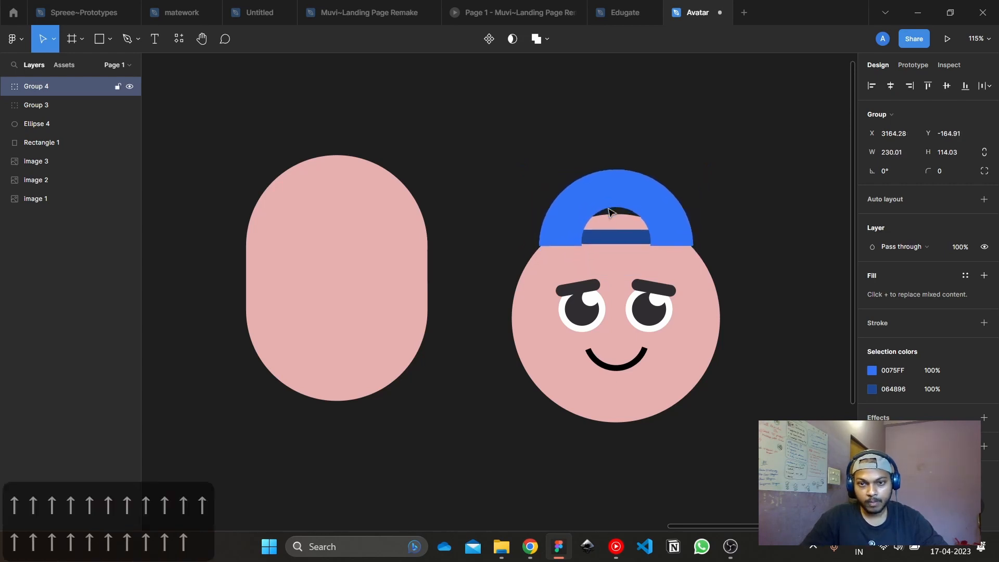
key(Up)
key(Up)
Enlarge the cap group to about 259 × 129 and nudge it down about 6 px so its opening rests on the head
drag(617, 245, 617, 255)
click(809, 216)
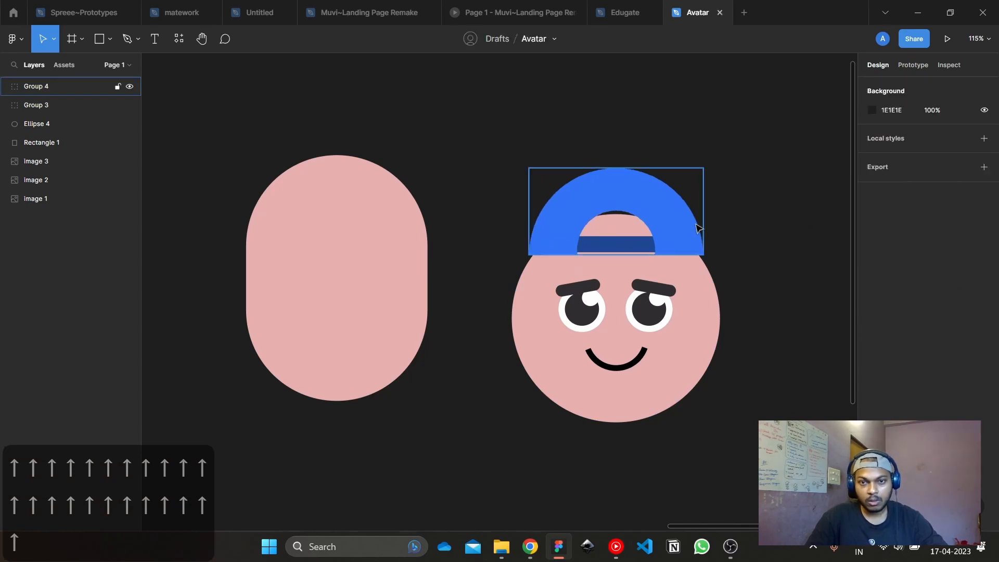
click(698, 227)
key(Down)
key(Down)
key(Down)
key(Down)
key(Down)
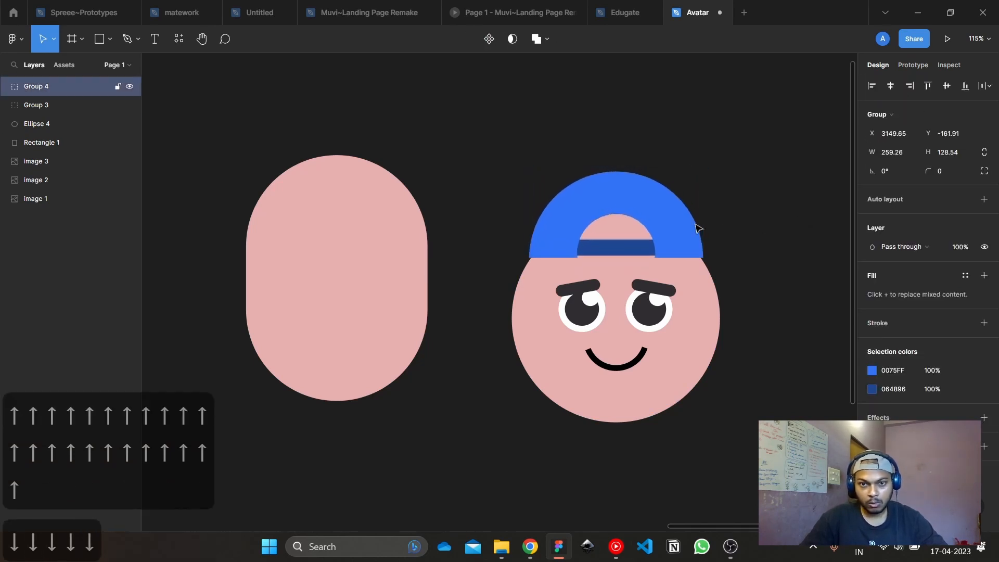
click(792, 217)
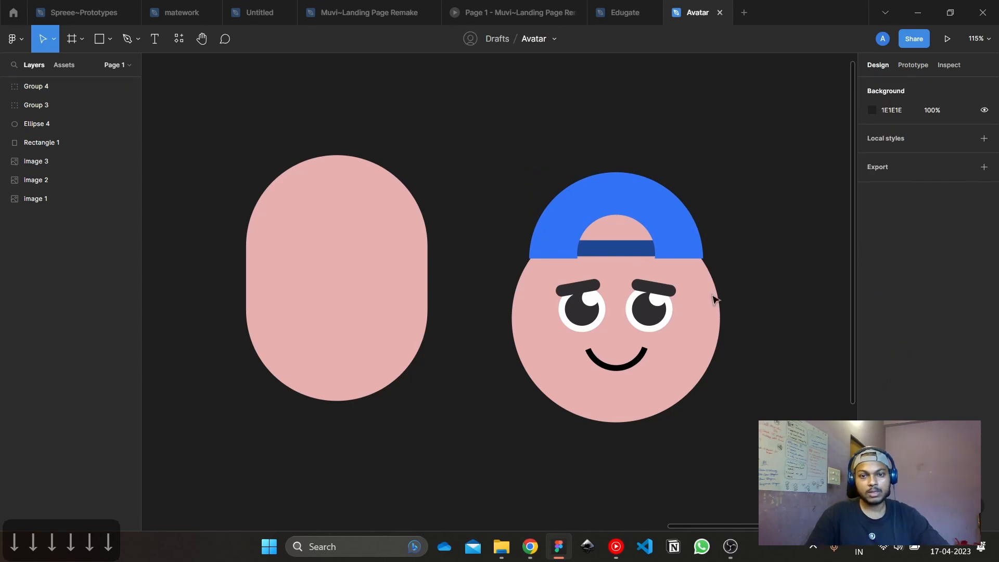
Shrink the face group on the round head to about 171 × 130
click(656, 322)
click(656, 322)
drag(626, 371, 625, 365)
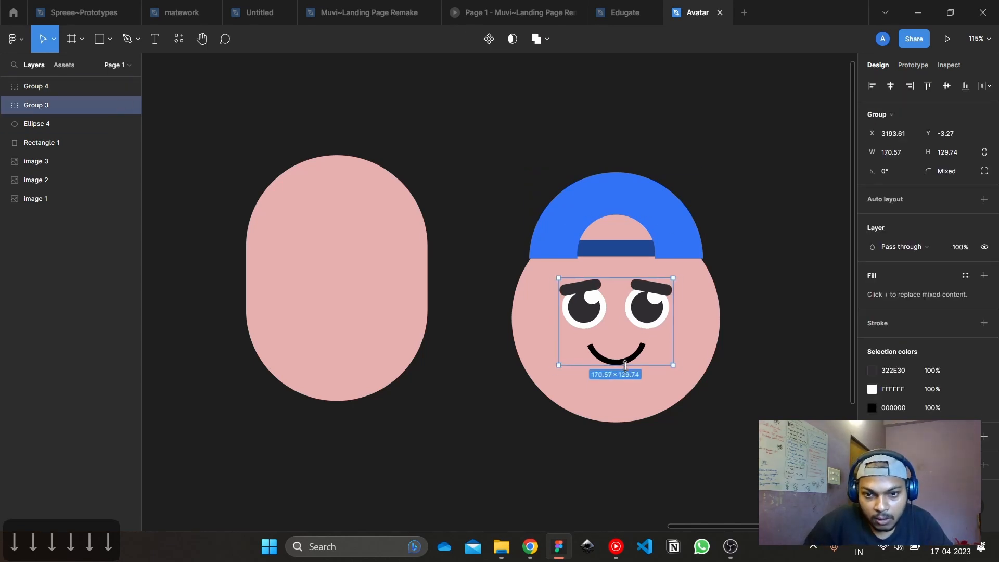
click(776, 263)
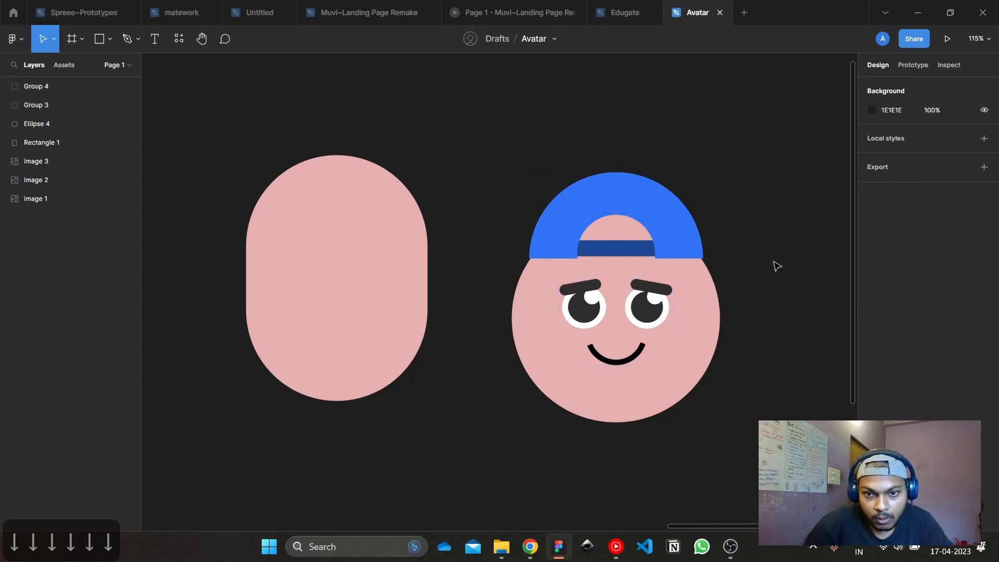
Delete the old elongated pink head beside the round avatar
scroll(768, 260, down, 3)
click(478, 279)
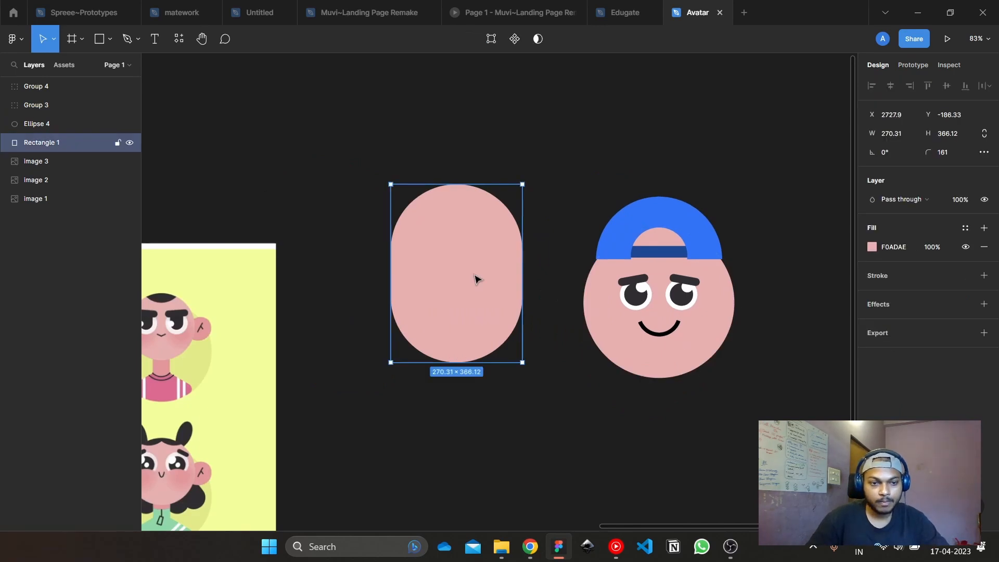
key(Delete)
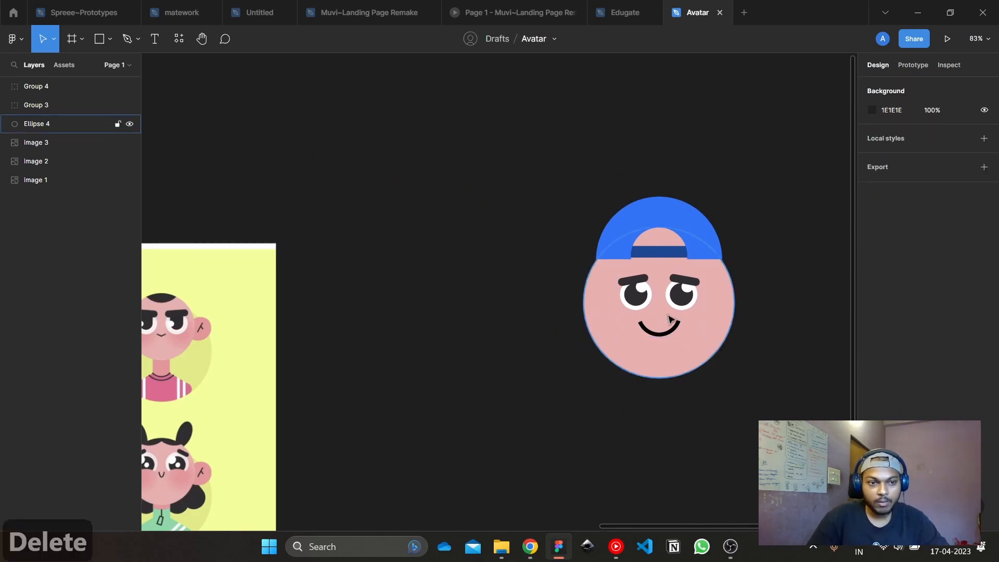
Ungroup the face group into its separate eyes, eyebrows and smile
scroll(572, 283, down, 4)
drag(432, 352, 396, 343)
scroll(635, 285, up, 5)
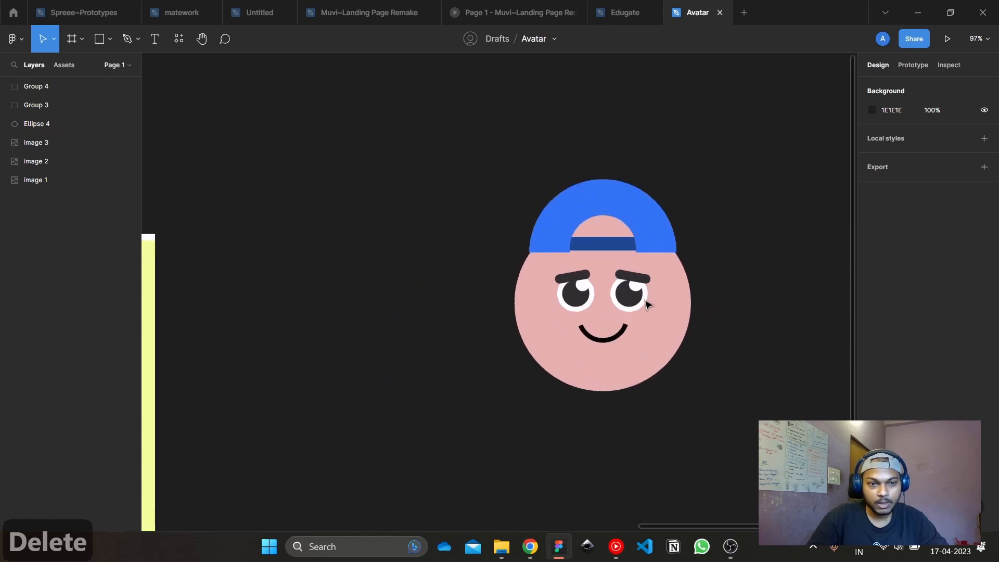
click(649, 301)
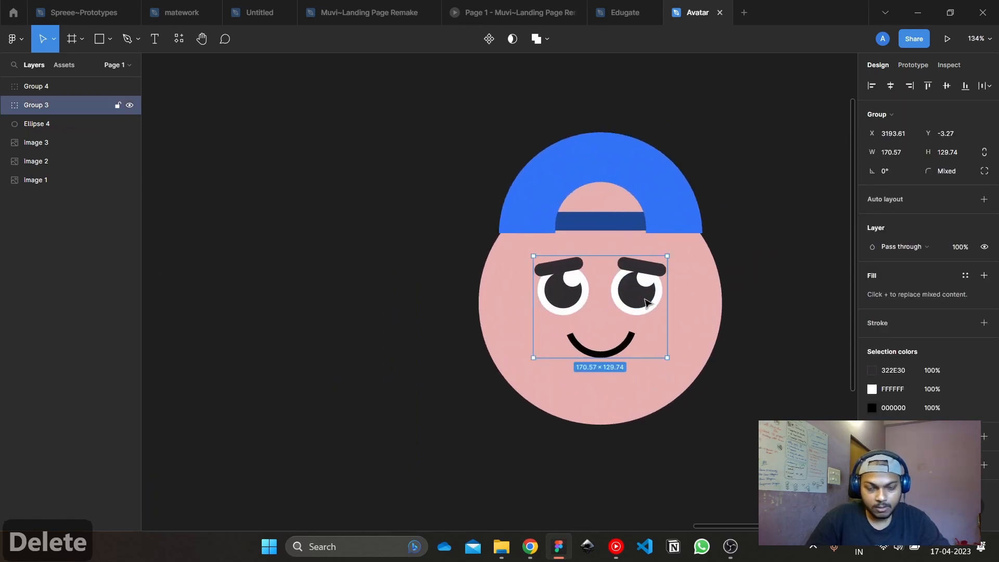
key(ctrl+shift+g)
click(698, 408)
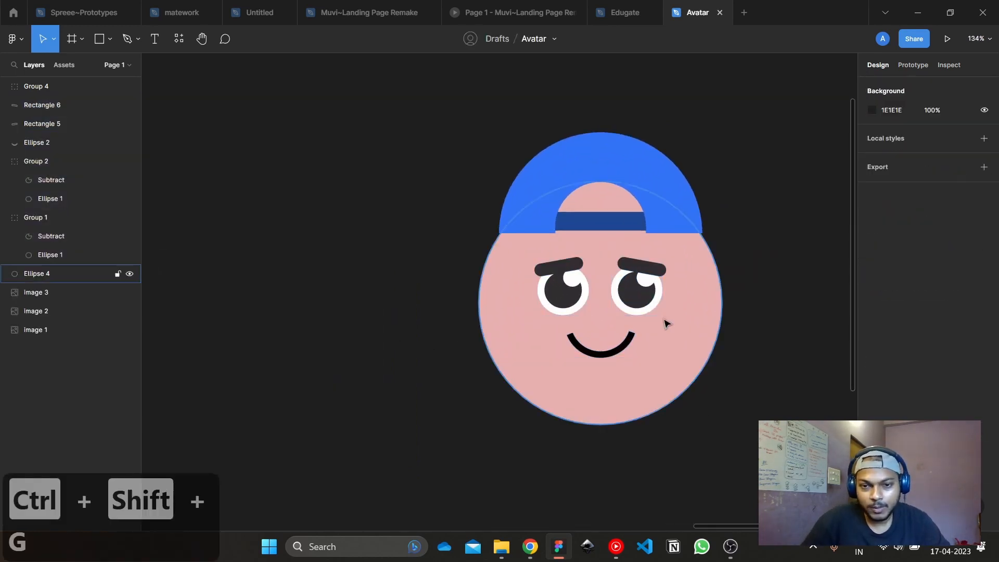
Enlarge both eyes and eyebrows together to about 236 × 105 and lower them slightly below the cap
click(637, 299)
shift+click(572, 267)
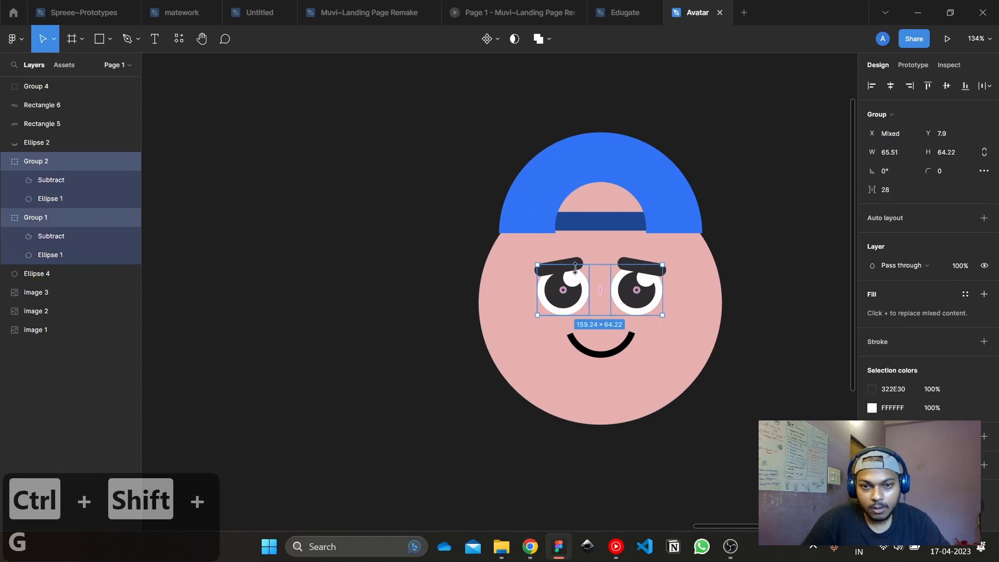
shift+click(575, 263)
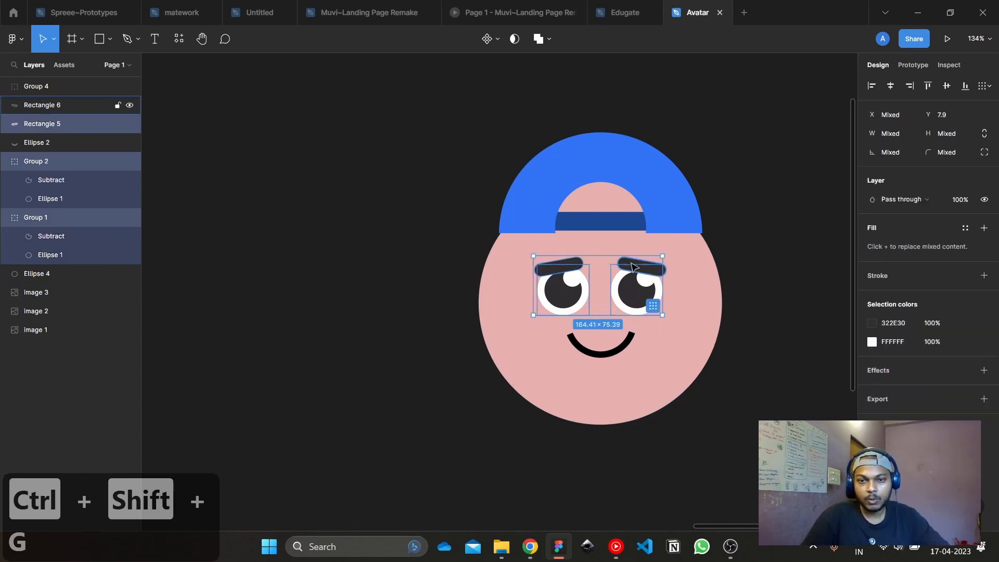
shift+click(628, 259)
key(alt+Tab)
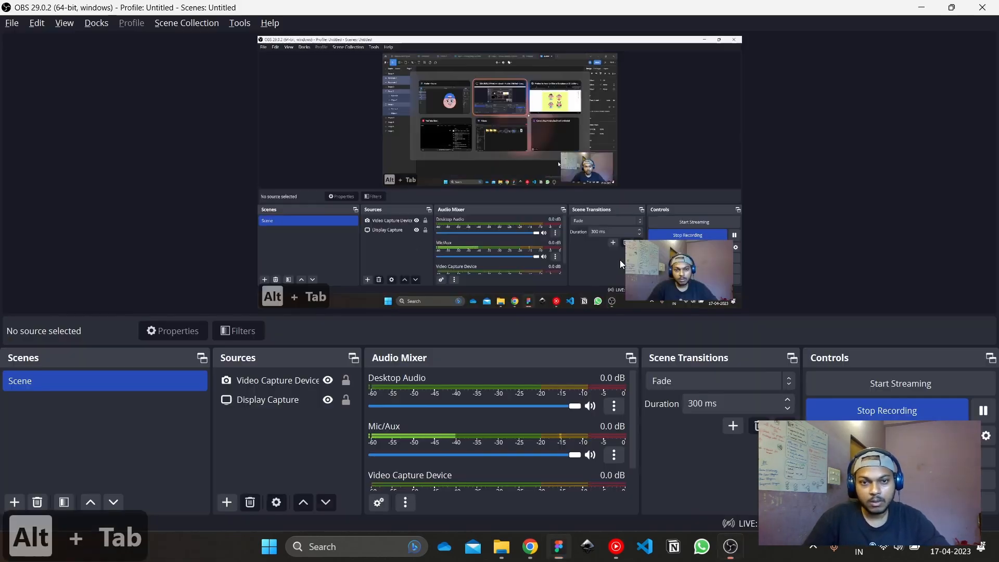
key(alt+Tab)
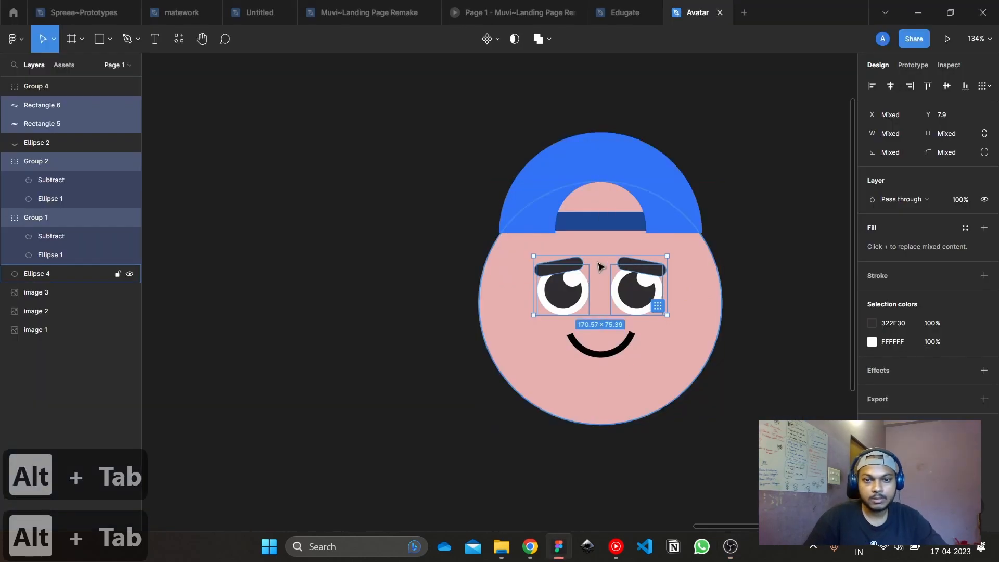
drag(596, 253, 597, 234)
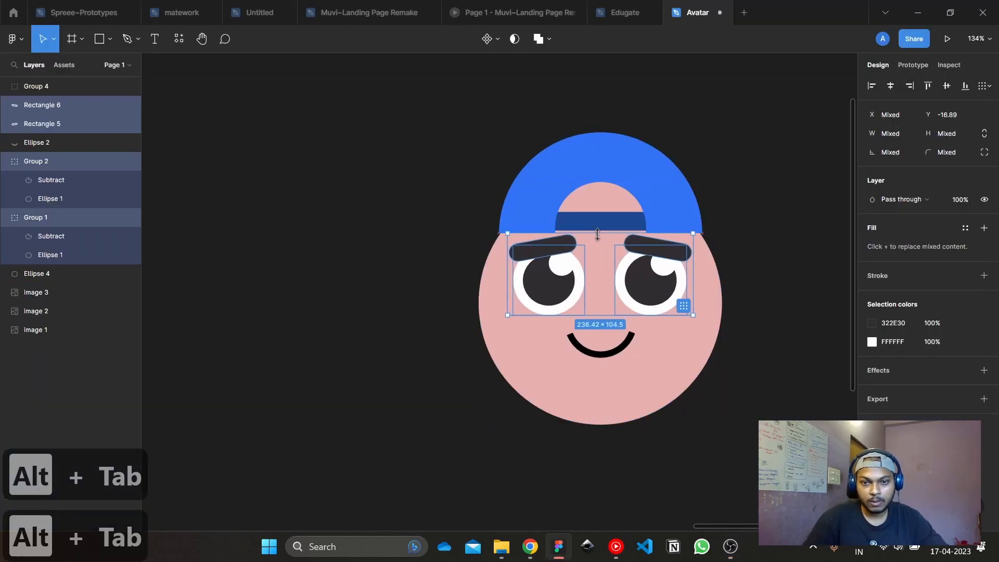
drag(669, 259, 660, 295)
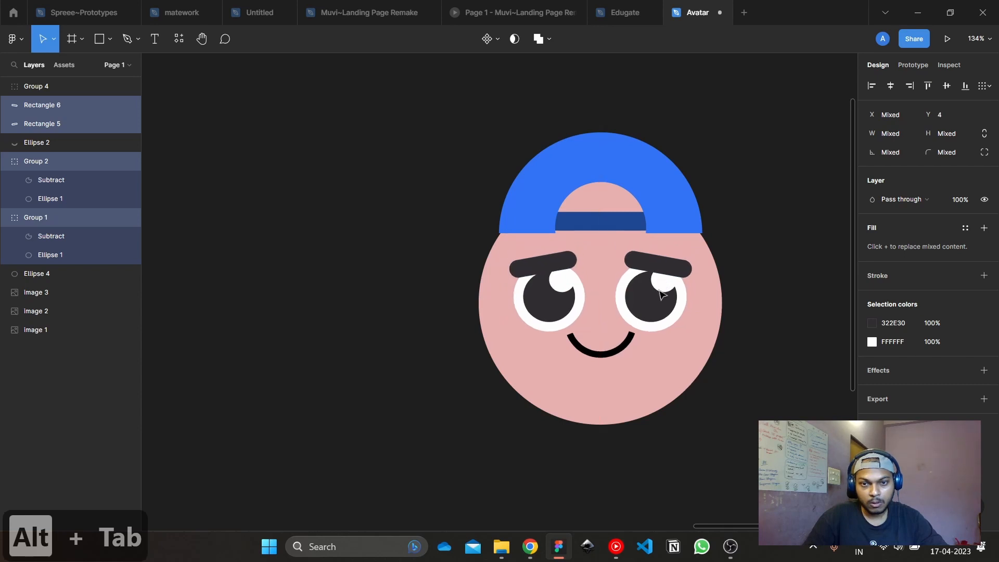
Shrink the smile arc to about 83 × 83, keeping it centred beneath the eyes
click(607, 355)
drag(604, 357, 614, 354)
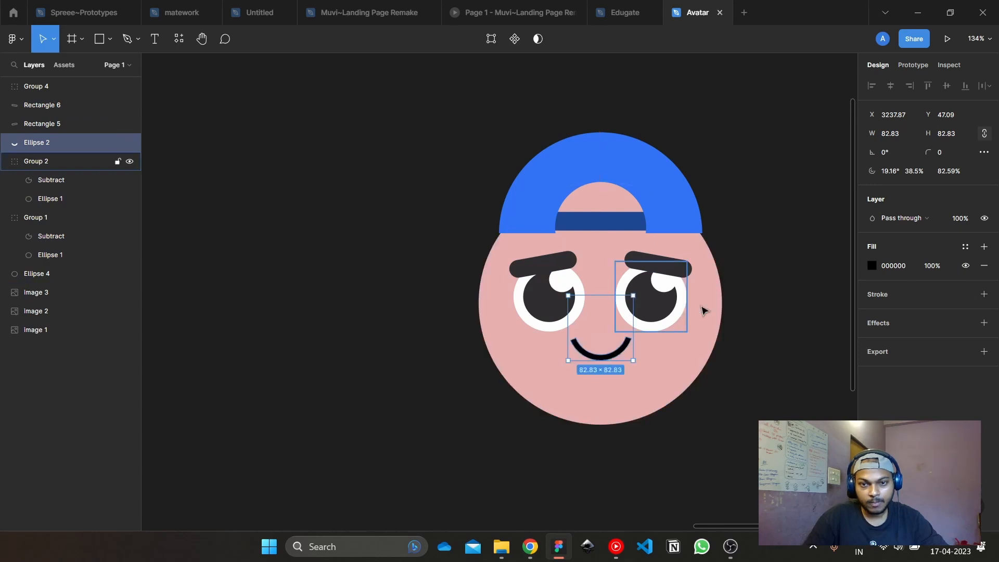
click(792, 253)
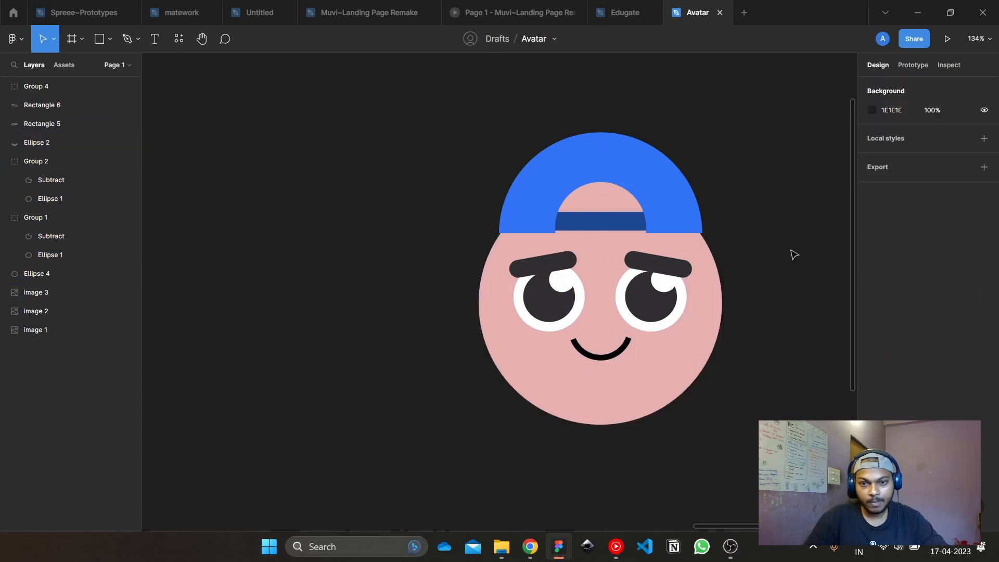
Round the ends of the smile arc with a corner radius of 28
double_click(606, 357)
scroll(648, 349, up, 5)
drag(873, 171, 906, 170)
click(752, 481)
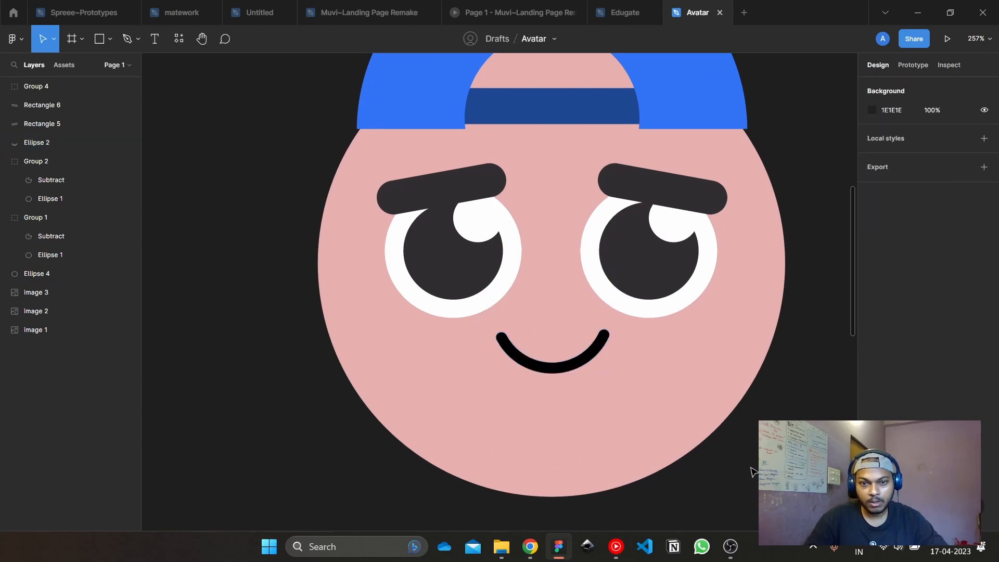
Thicken the smile by reducing its arc ratio to about 73.41%
click(588, 365)
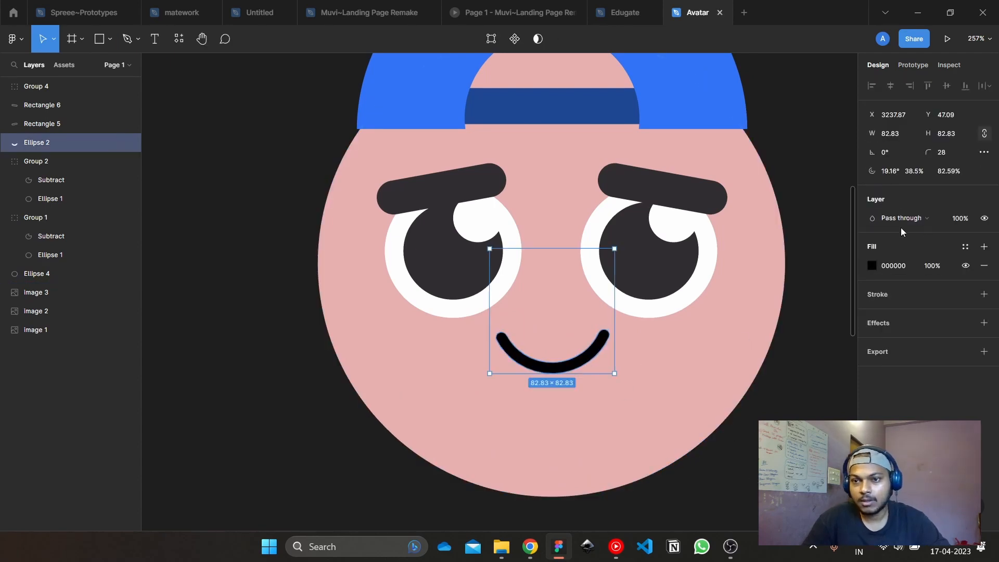
scroll(555, 378, up, 3)
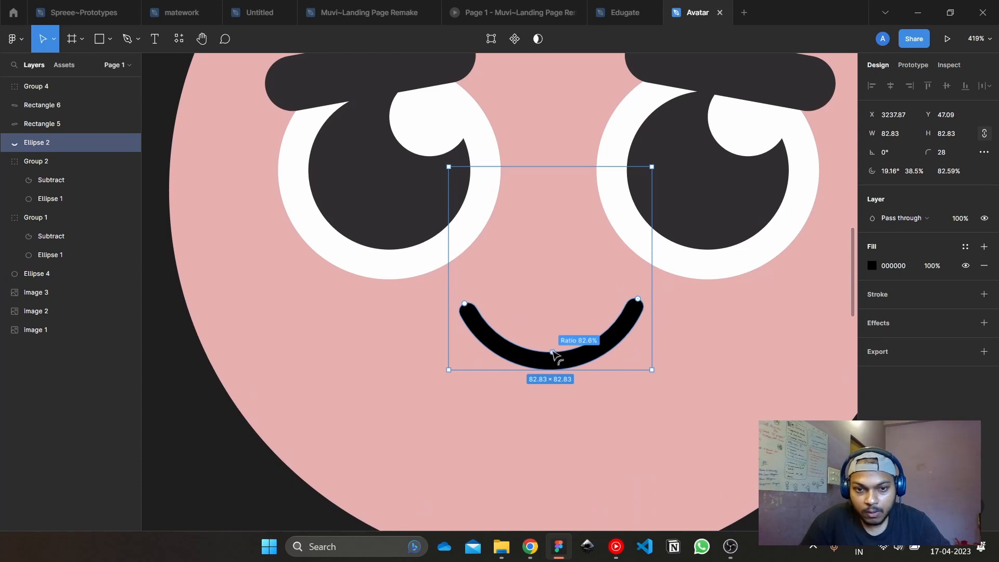
drag(552, 351, 555, 343)
Fill the smile with the dark colour sampled from the eyebrow and move it slightly lower on the face
click(873, 266)
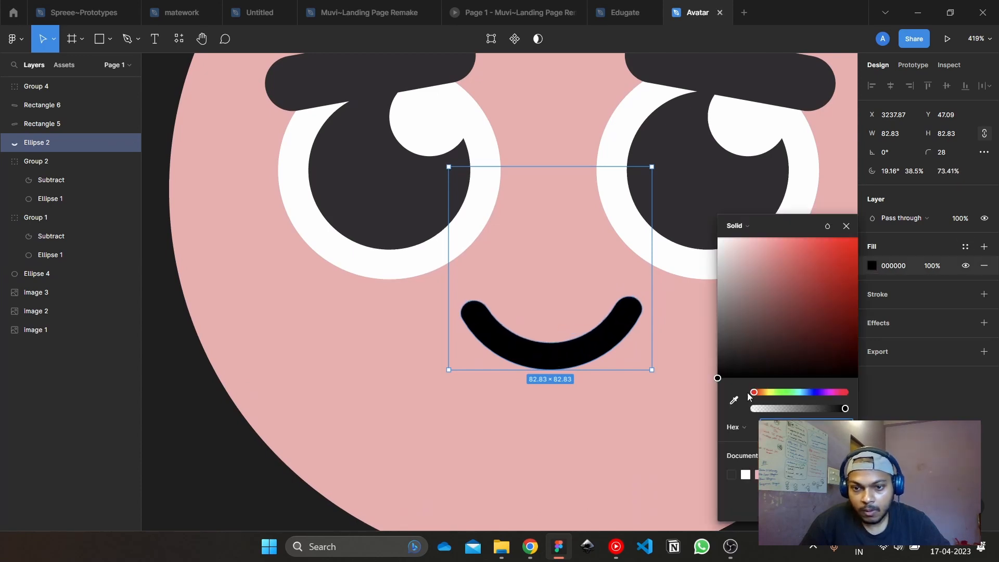
click(734, 399)
click(801, 110)
scroll(653, 259, down, 2)
scroll(653, 259, down, 3)
click(640, 451)
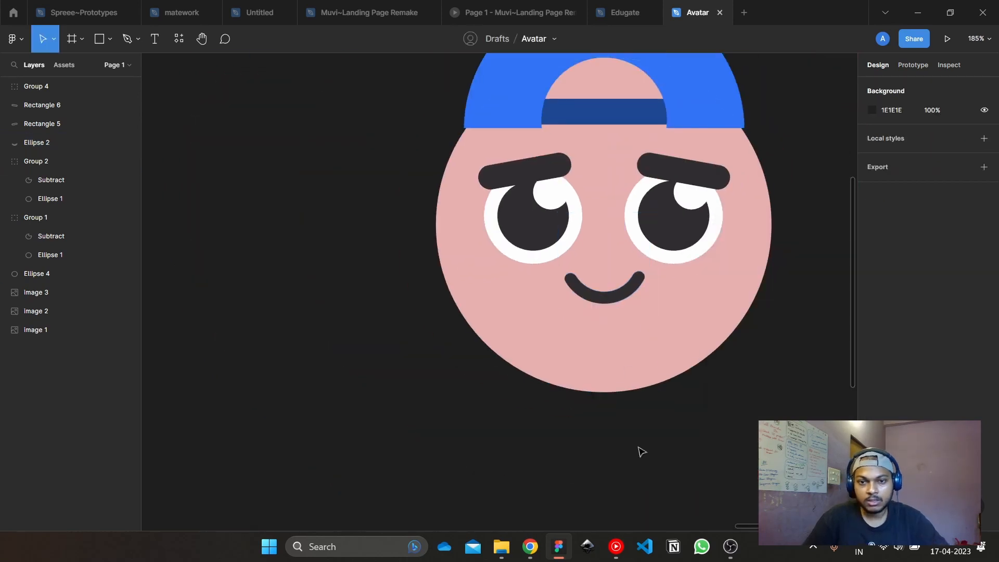
drag(618, 296, 616, 304)
click(748, 471)
Draw a circle about 94 × 94 overlapping the head's left edge for an ear and send it to the back
scroll(747, 436, down, 3)
scroll(747, 436, right, 2)
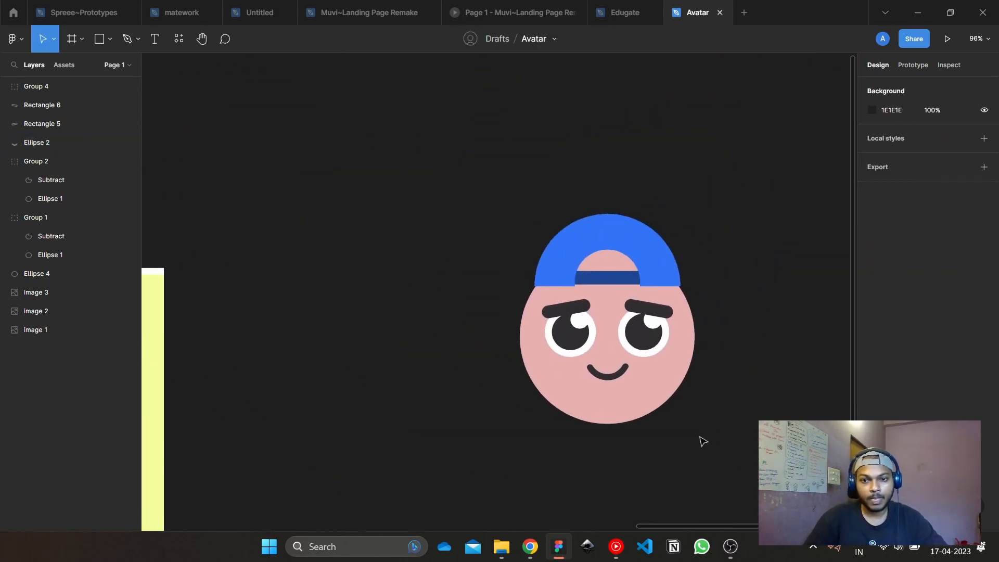
scroll(612, 279, up, 5)
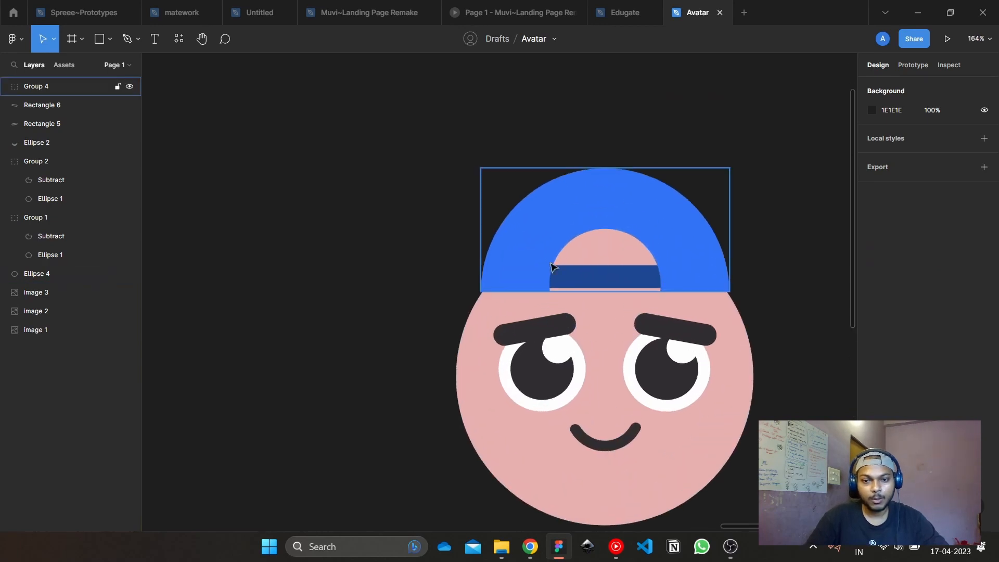
scroll(712, 251, down, 4)
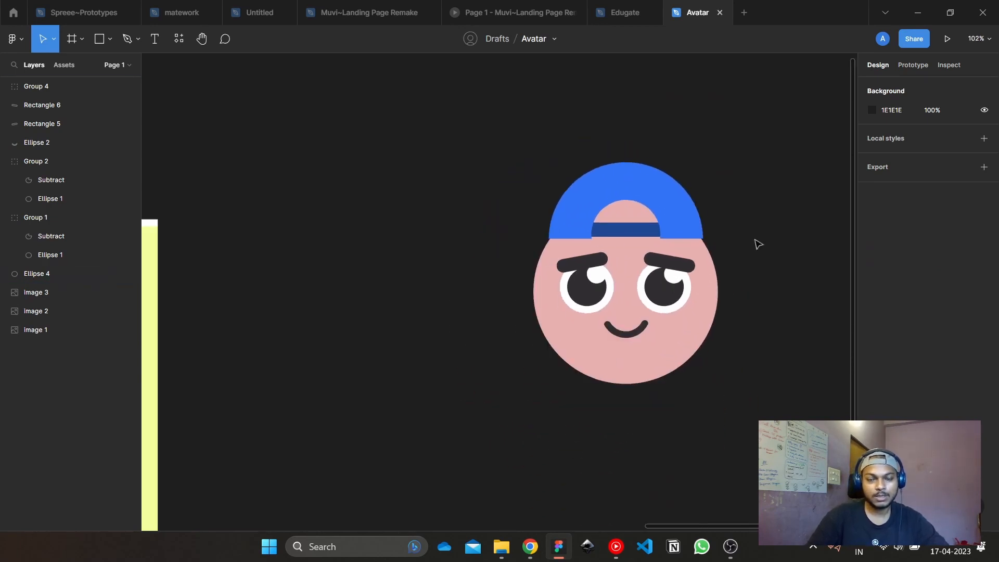
drag(443, 311, 409, 238)
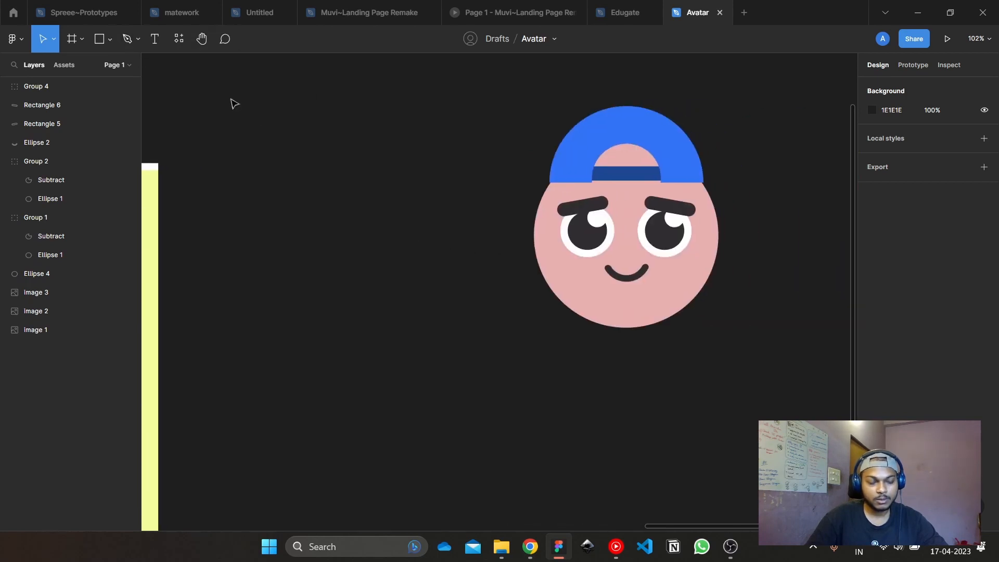
key(o)
mouse_move(359, 173)
mouse_down()
mouse_move(378, 204)
mouse_move(412, 219)
mouse_move(398, 195)
mouse_move(513, 226)
mouse_move(512, 213)
mouse_up()
key(bracketleft)
scroll(568, 224, up, 4)
scroll(493, 208, up, 5)
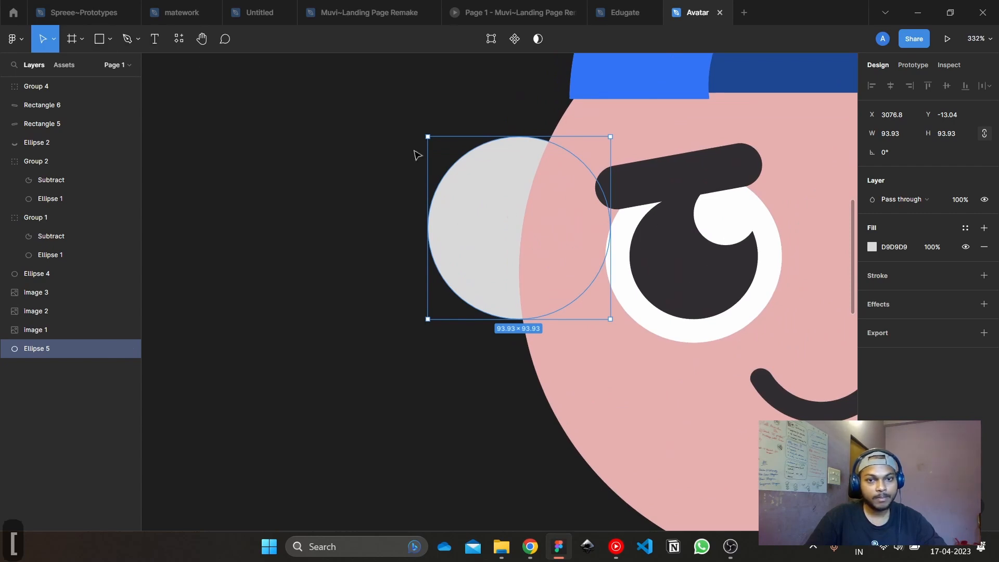
Fill the ear circle with the head's sampled skin pink, darkened to D19697
click(873, 249)
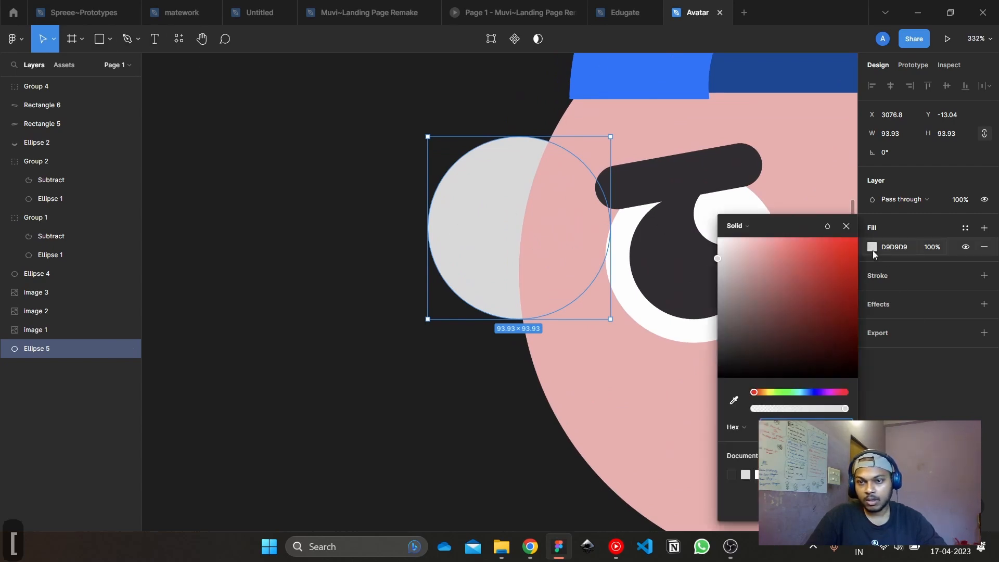
click(733, 397)
click(567, 253)
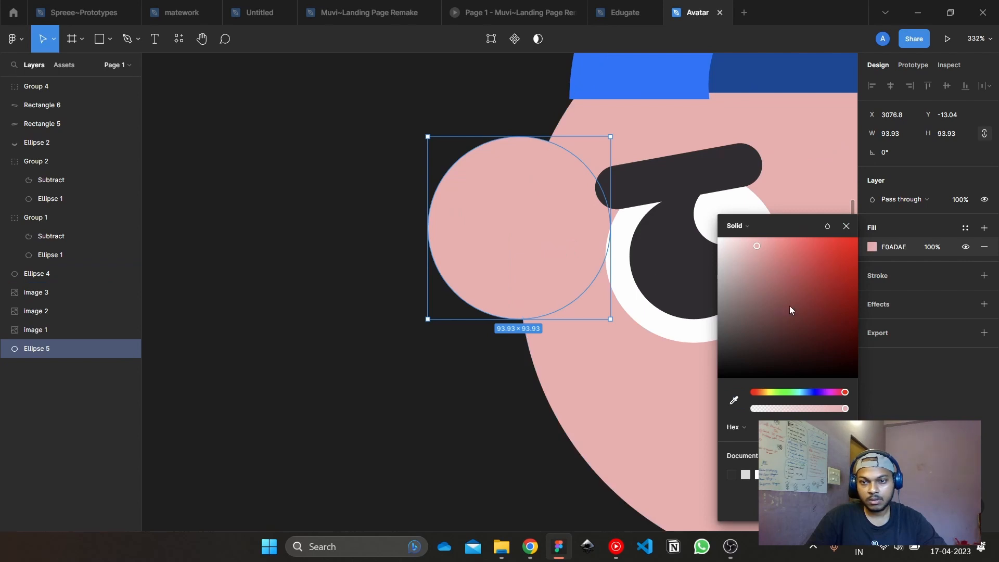
drag(760, 248, 758, 266)
scroll(478, 214, up, 2)
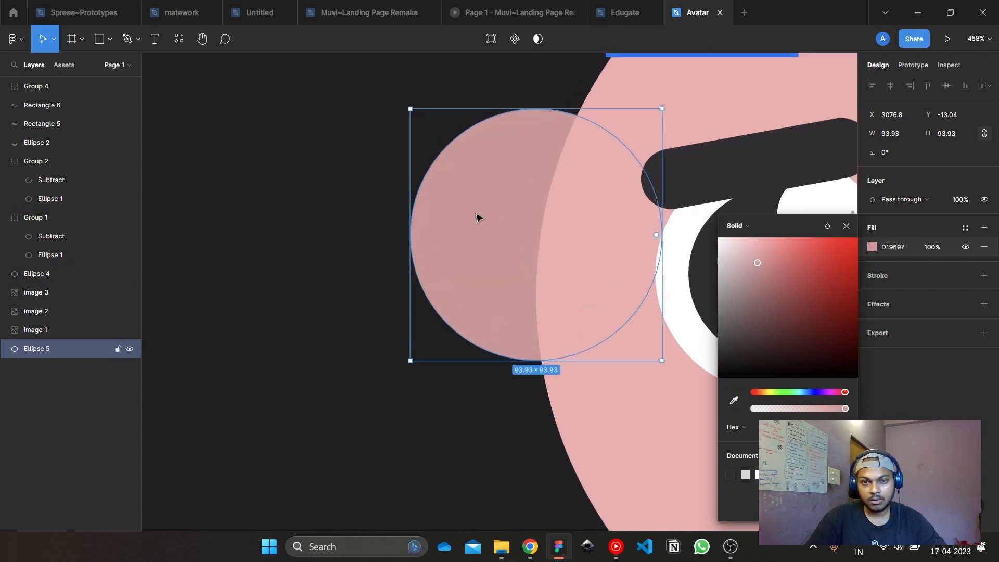
Give the ear circle a radial gradient fill and make its outer stop fully opaque and darker than the centre
click(747, 229)
click(750, 254)
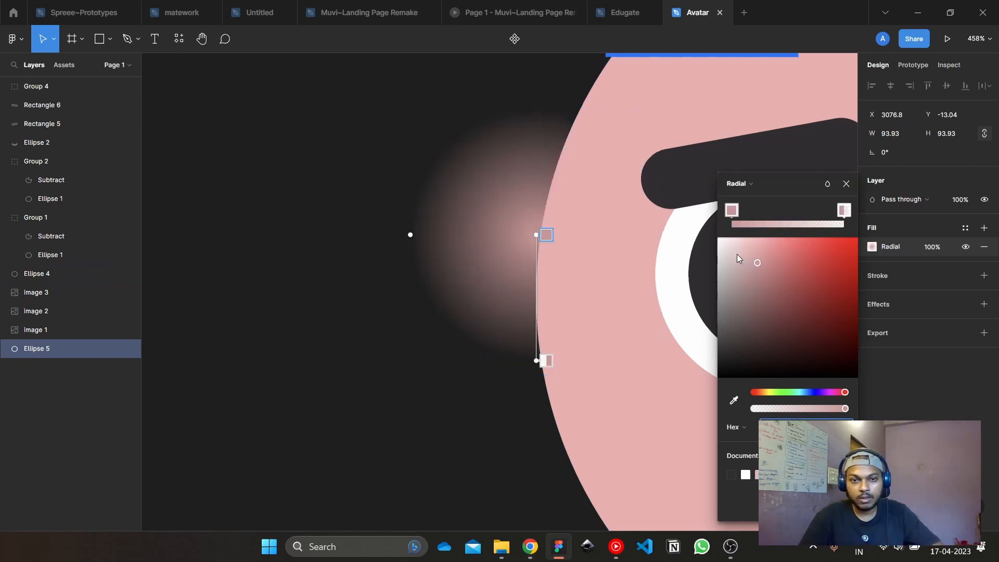
drag(534, 234, 531, 231)
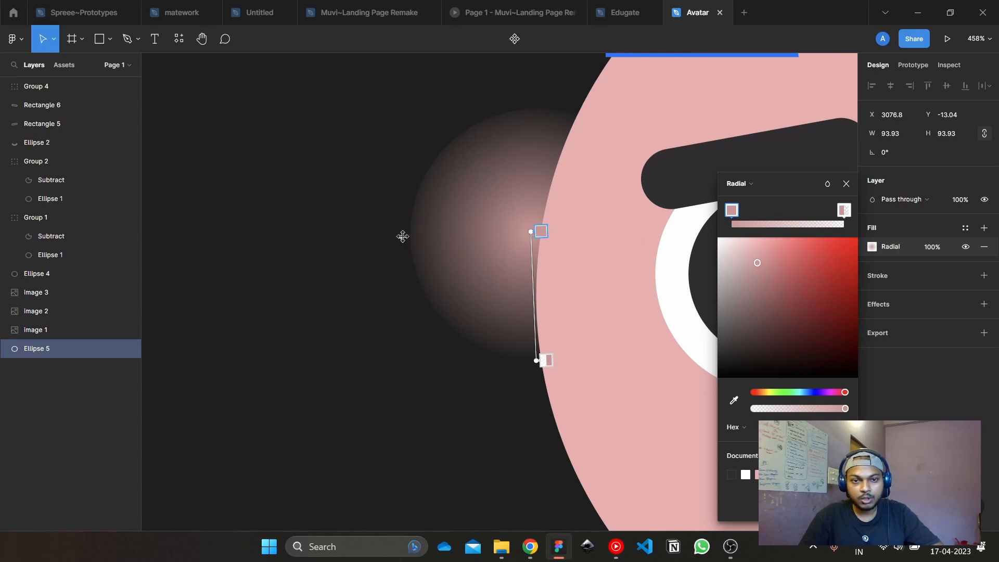
click(842, 211)
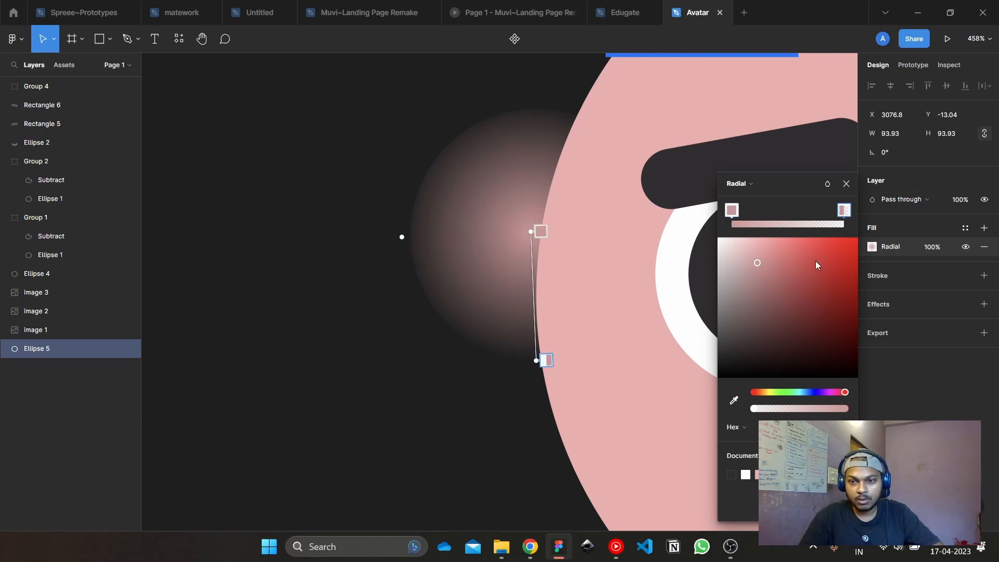
drag(772, 408, 982, 401)
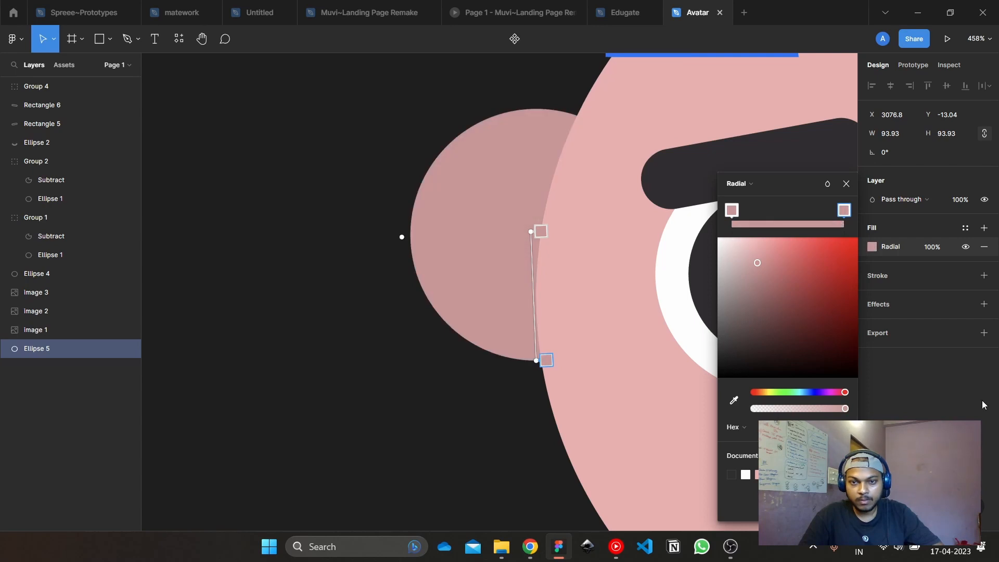
drag(757, 269, 773, 282)
click(408, 390)
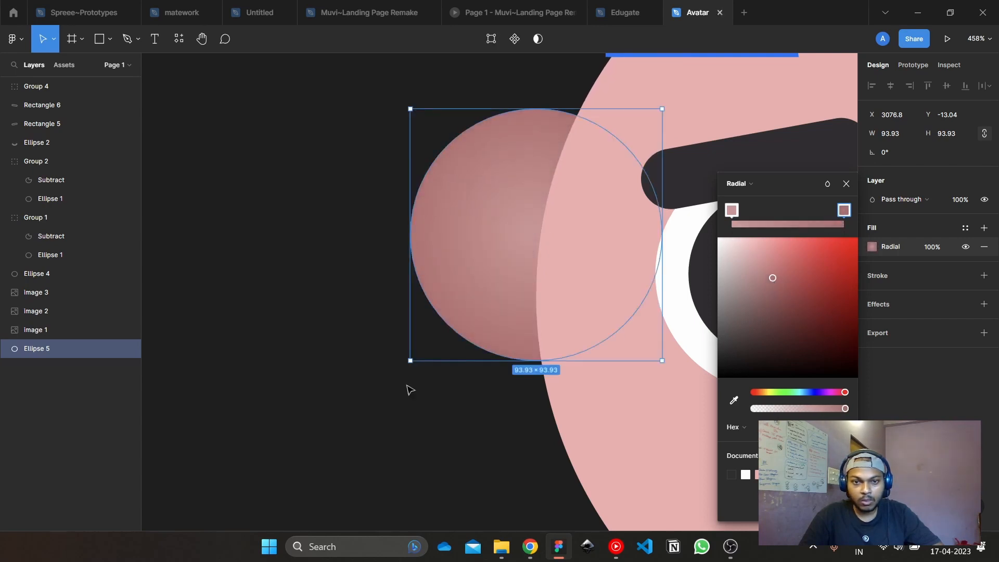
scroll(408, 391, down, 5)
scroll(424, 357, up, 4)
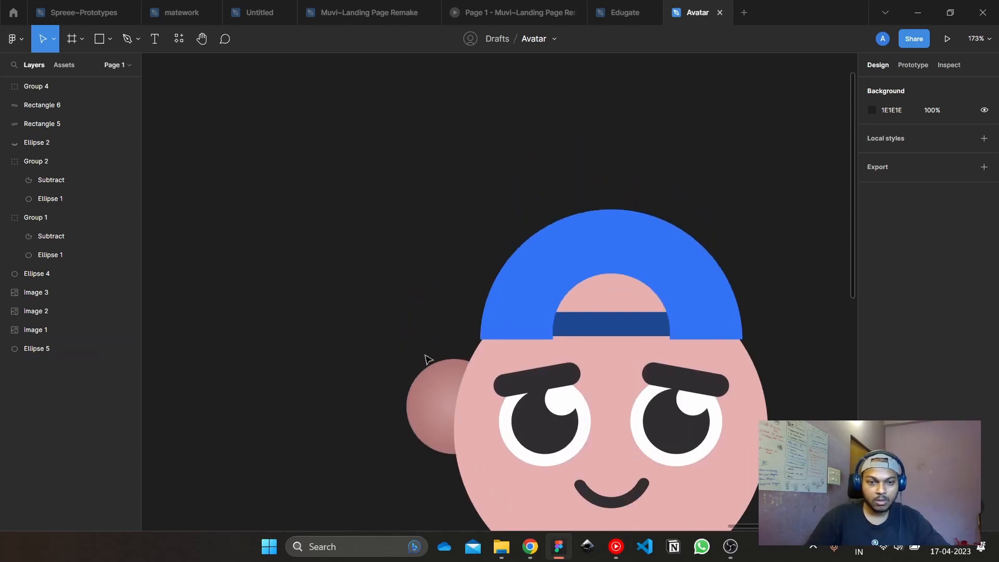
Lighten the outer stop of the ear's radial gradient to a pink close to the centre colour
click(445, 423)
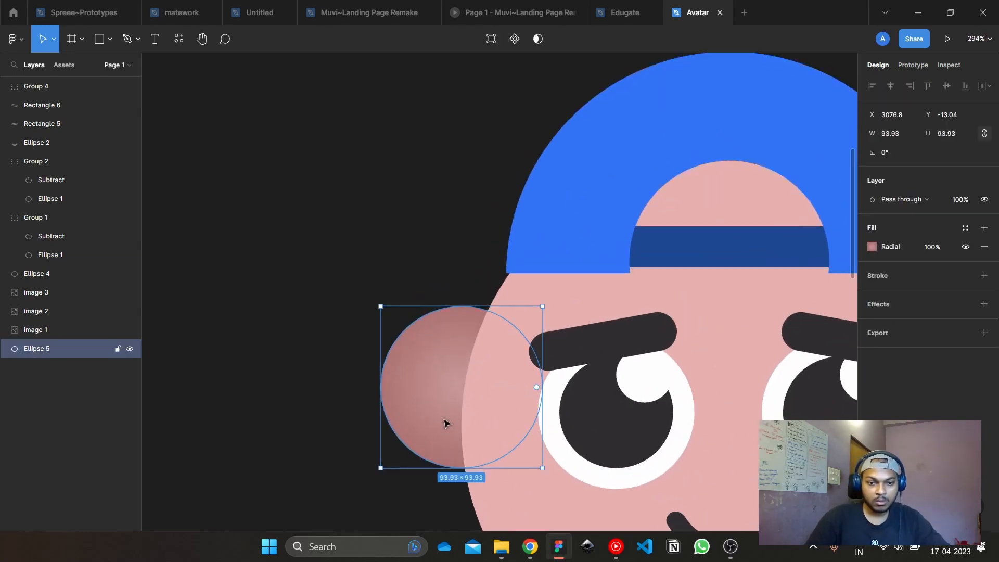
click(872, 247)
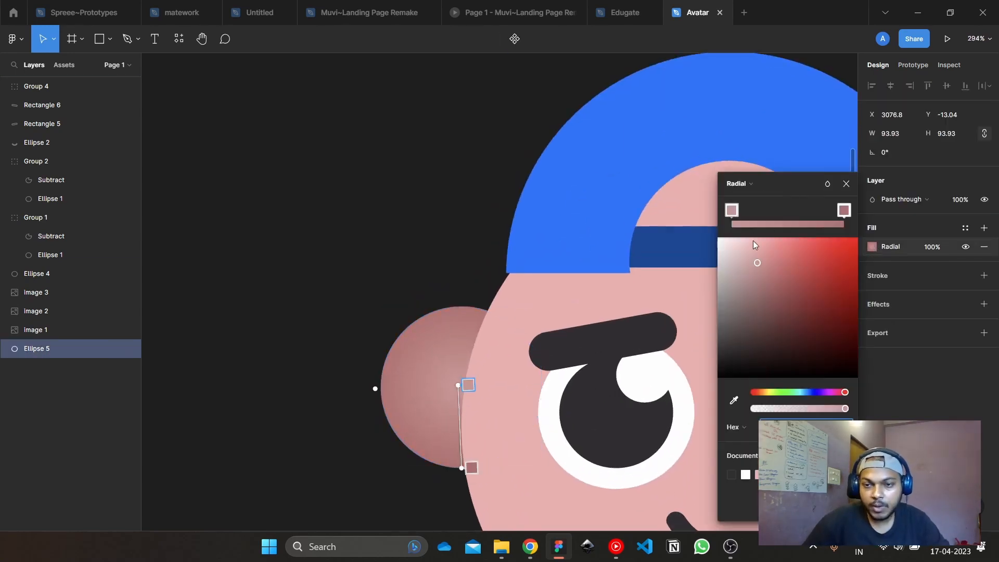
click(844, 210)
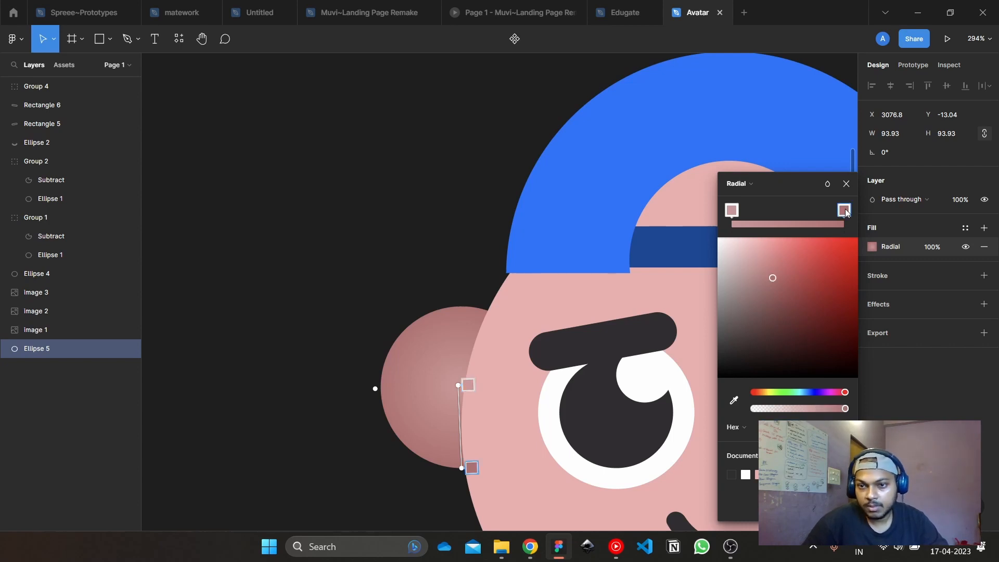
drag(772, 278, 772, 273)
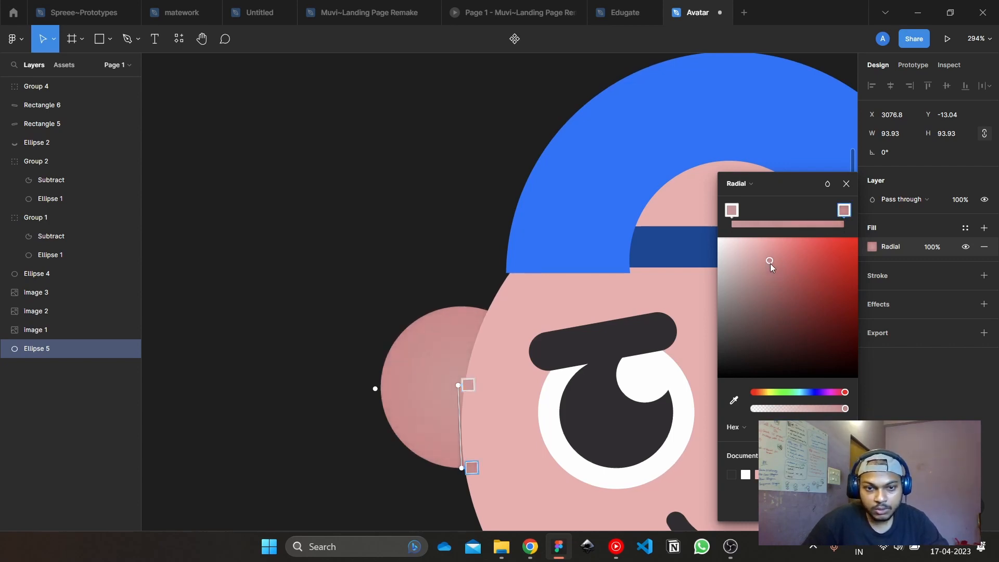
click(304, 198)
scroll(304, 198, down, 5)
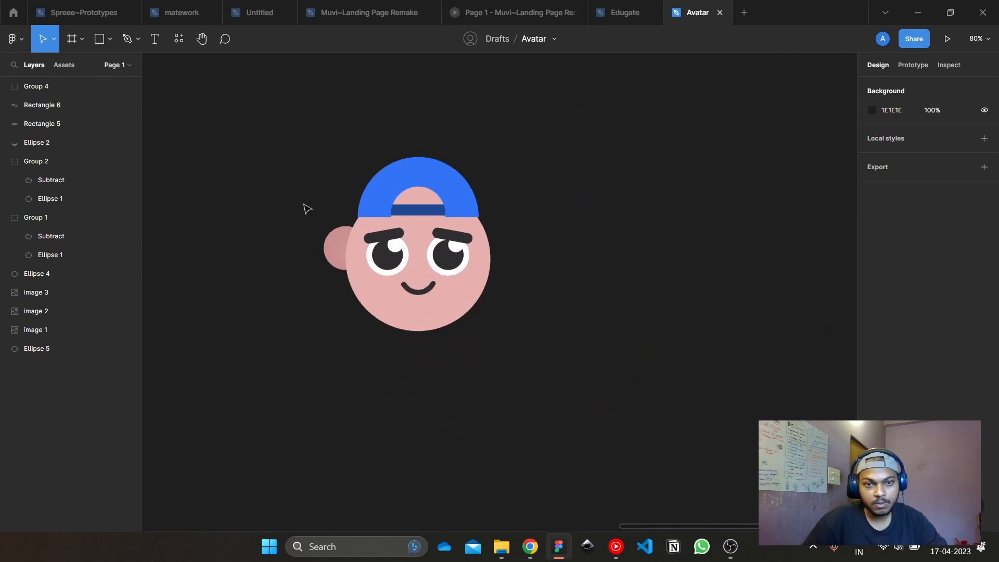
scroll(326, 286, up, 1)
click(344, 250)
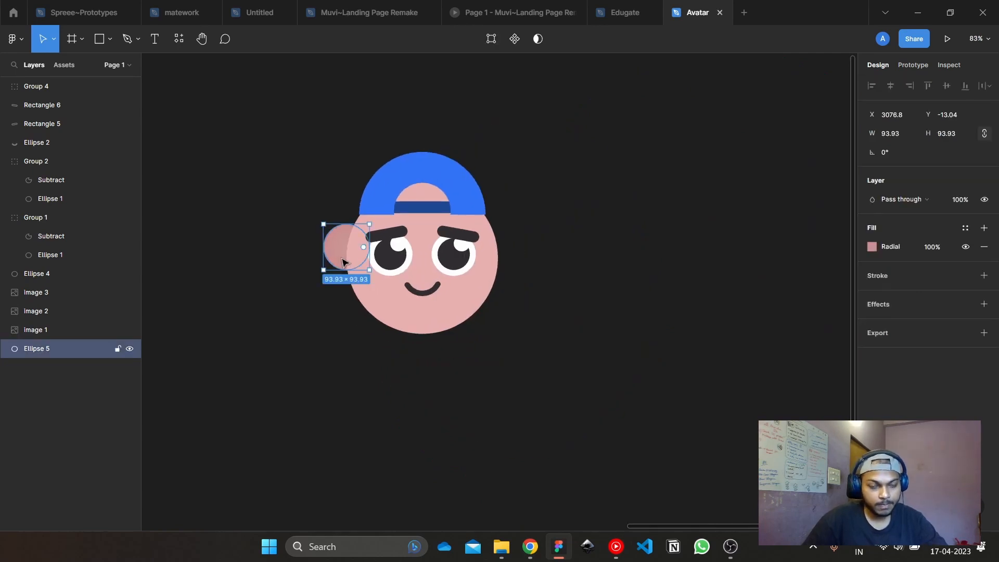
key(ctrl+d)
key(shift+Right)
key(shift+Right)
key(shift+Right)
key(shift+Right)
key(shift+Right)
key(shift+Right)
key(shift+Right)
key(shift+Right)
key(shift+Right)
key(shift+Right)
key(shift+Right)
key(shift+Right)
key(shift+Right)
key(shift+Right)
key(shift+Right)
key(shift+Right)
key(shift+Right)
key(shift+Right)
key(shift+Right)
key(shift+Right)
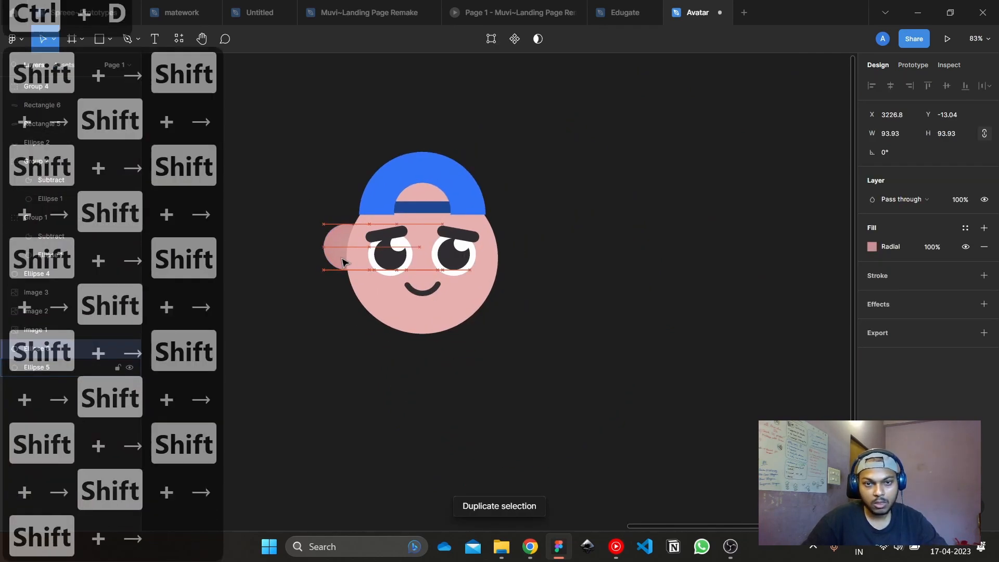
key(Delete)
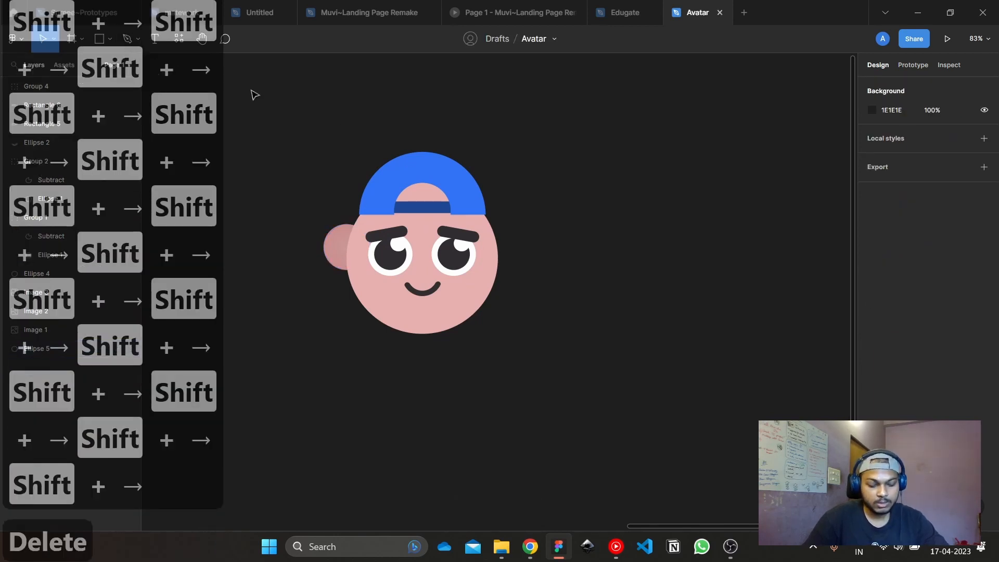
Draw a curved crease about 21 × 26 inside the ear with the Pen tool, running from the head's edge up to the left
click(135, 38)
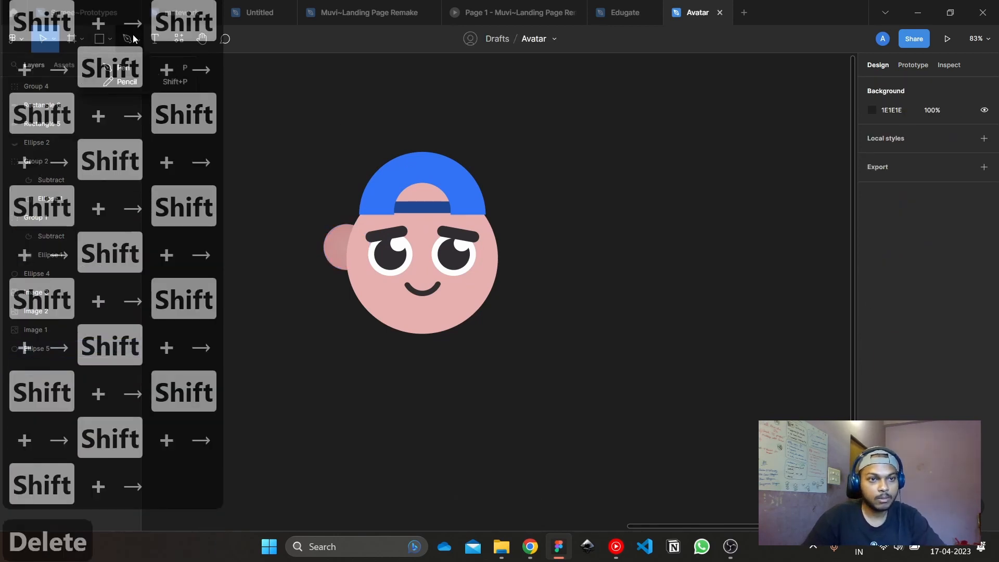
scroll(305, 245, up, 7)
scroll(390, 268, up, 2)
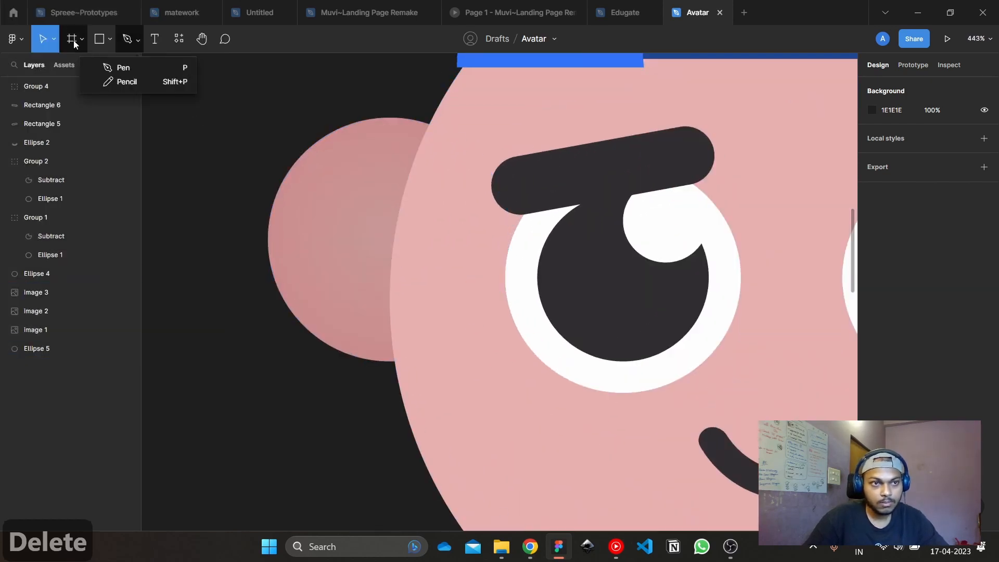
click(117, 67)
click(404, 247)
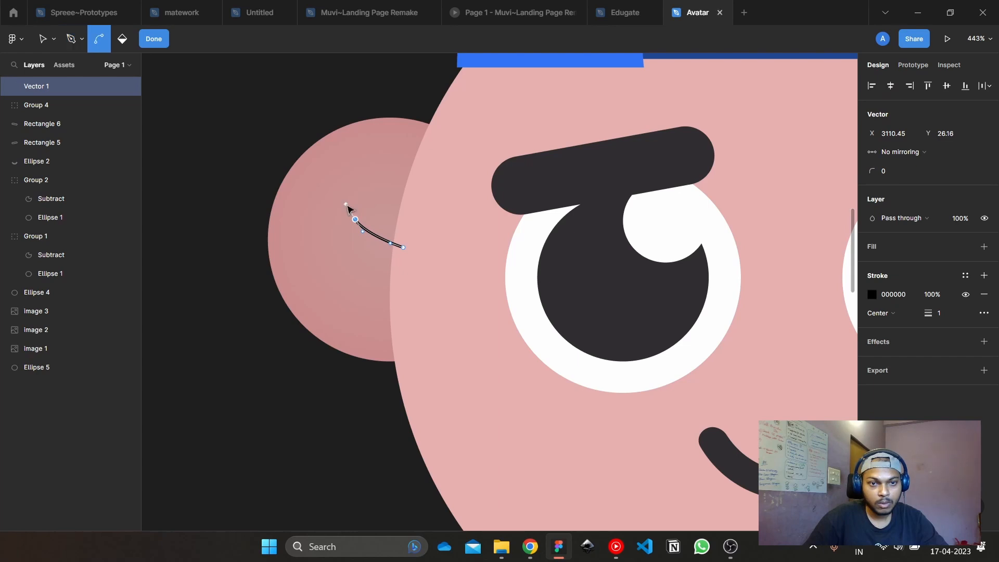
key(ctrl+z)
drag(345, 201, 340, 185)
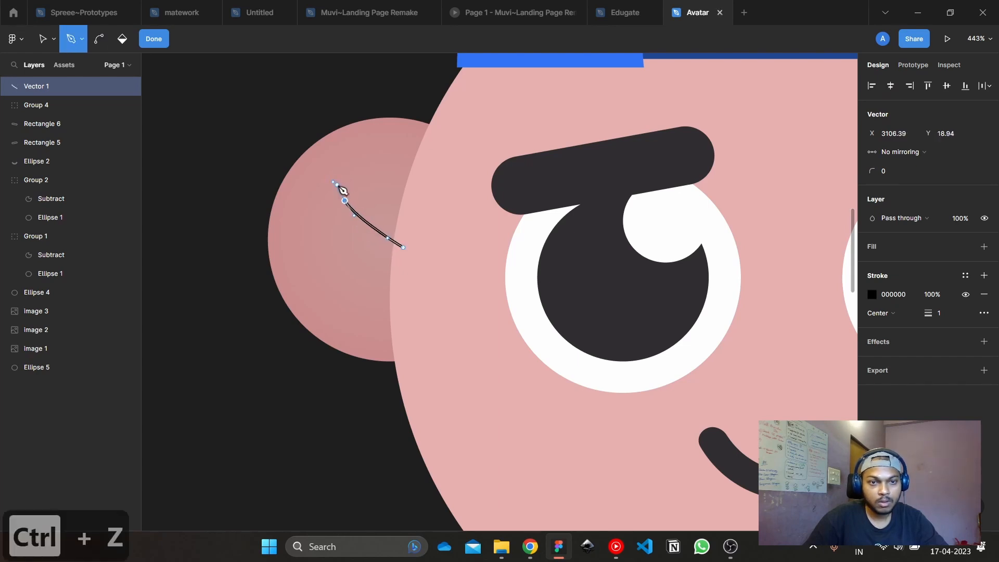
right_click(335, 183)
key(Escape)
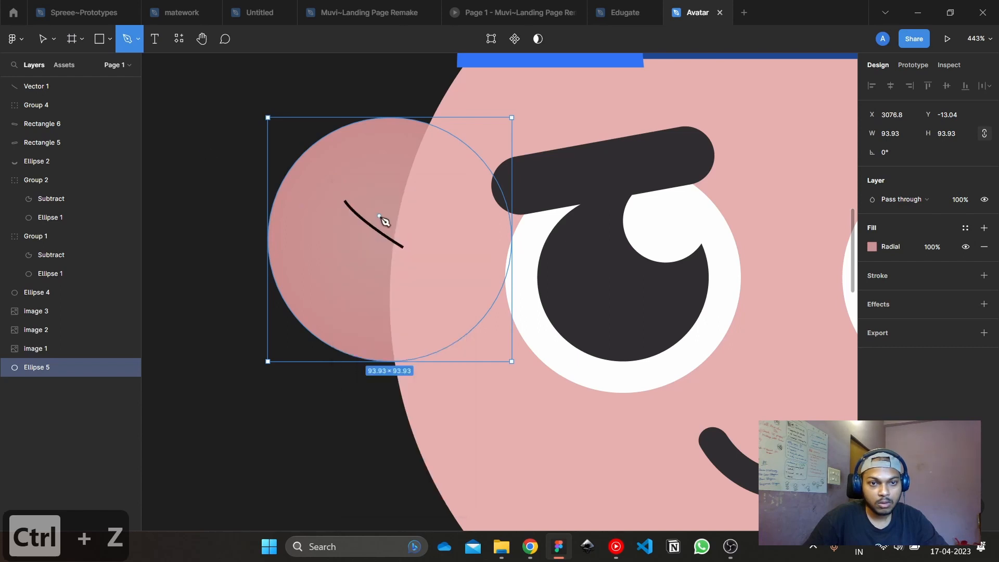
key(ctrl+z)
key(ctrl+z)
key(ctrl+z)
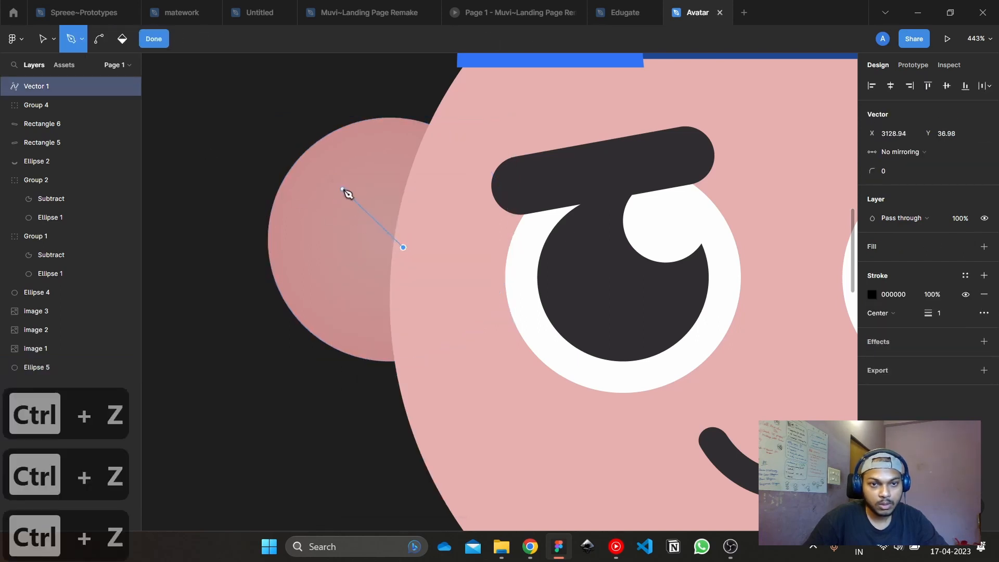
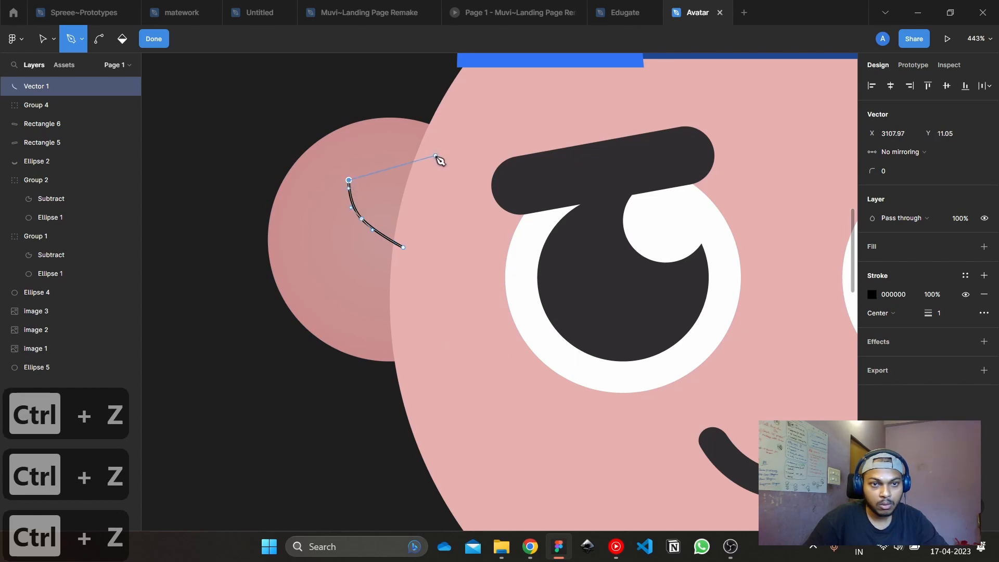
click(153, 38)
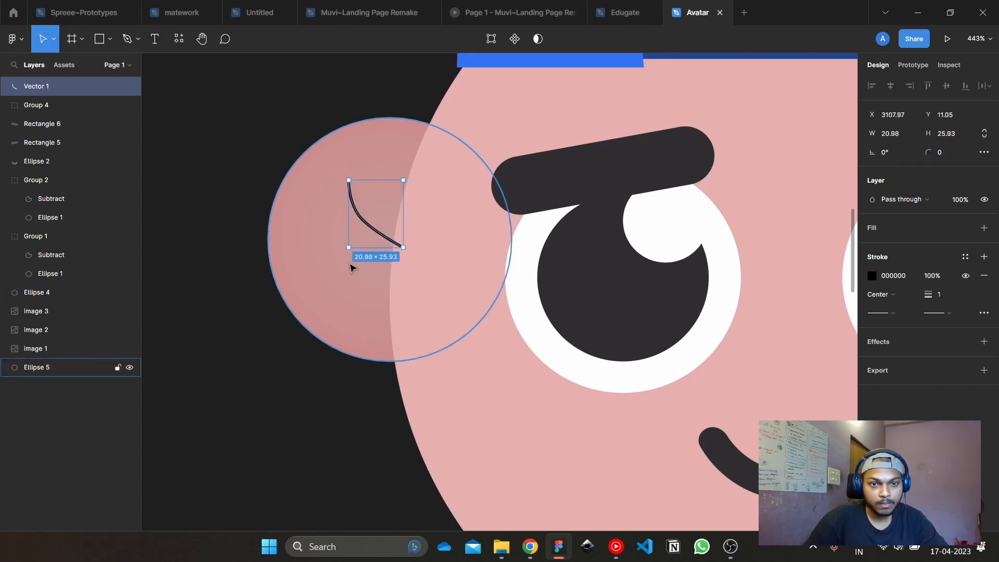
Draw a second, shorter curve with the Pen tool, branching from the middle of the ear crease down to the left
click(127, 38)
scroll(327, 239, up, 2)
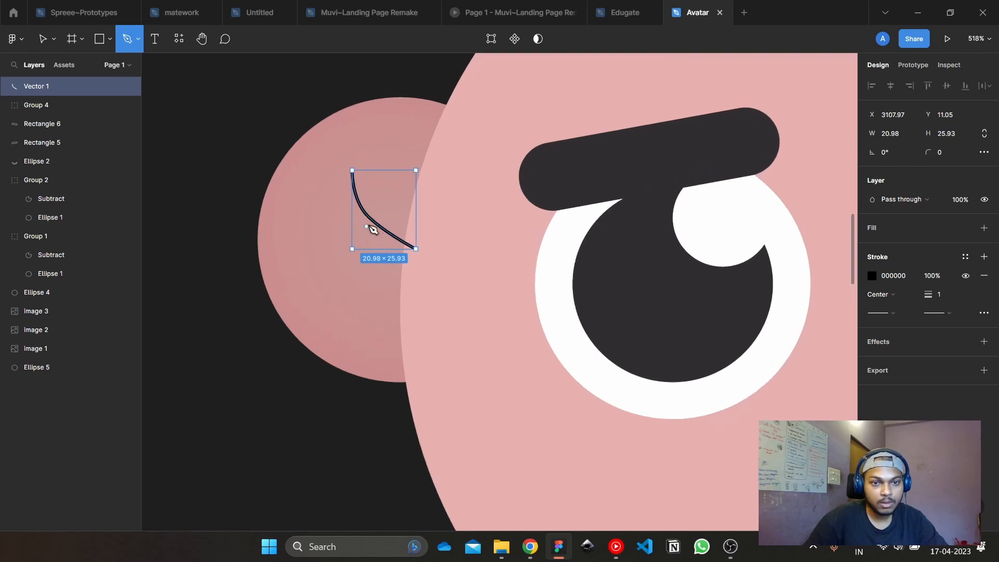
drag(372, 221, 347, 231)
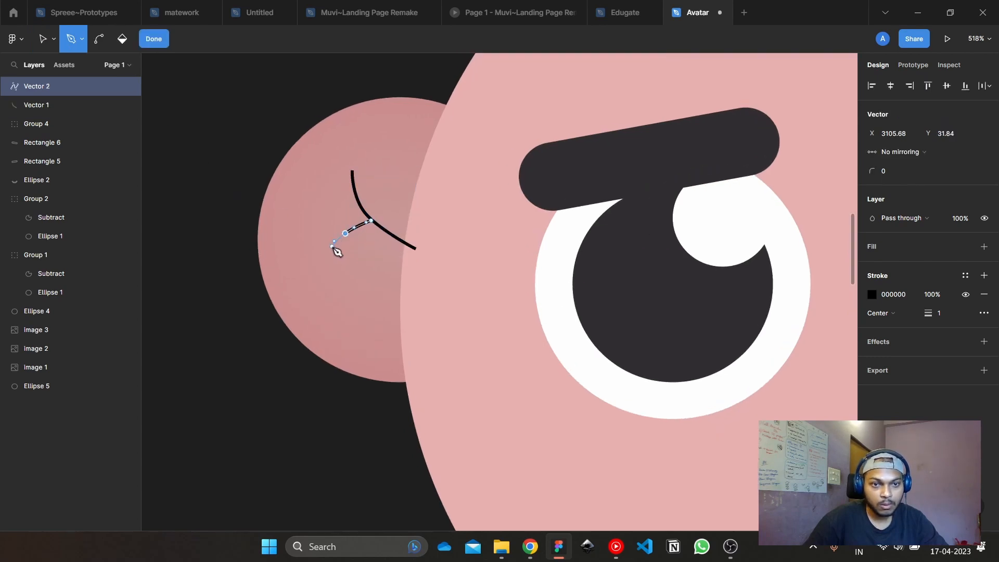
key(Escape)
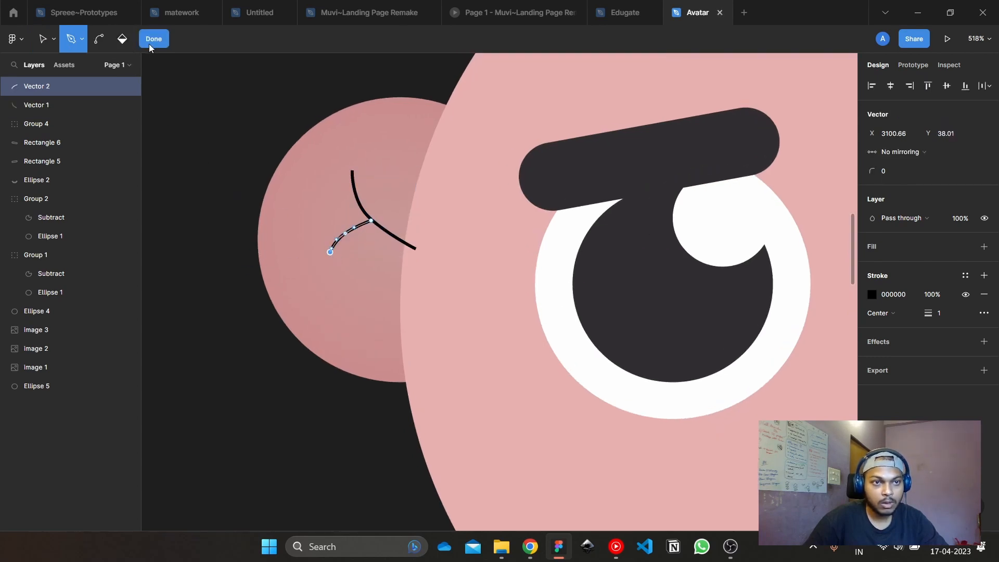
key(Escape)
Select both ear crease curves and set their stroke weight to 5 after trying 10
shift+click(390, 237)
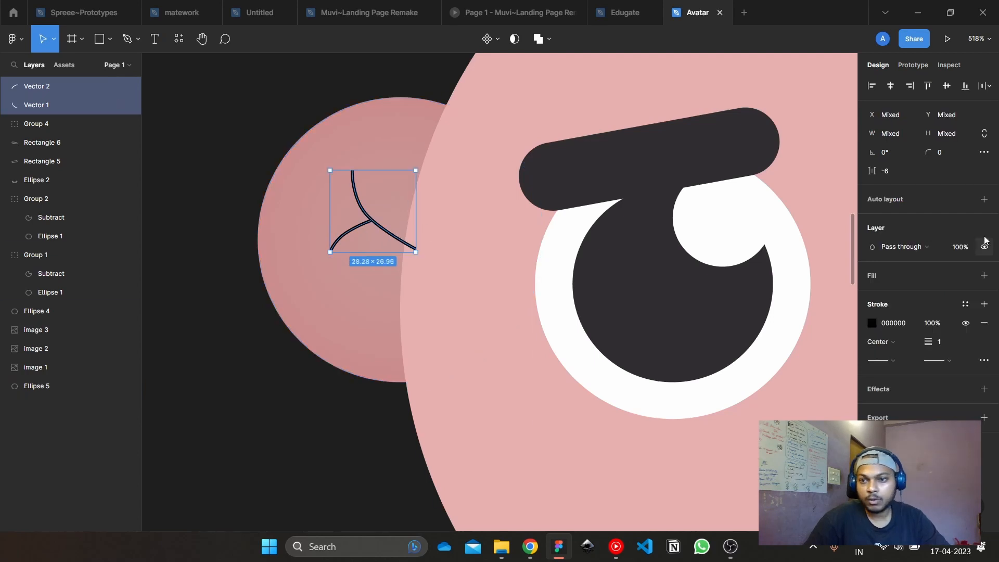
scroll(527, 204, down, 1)
click(737, 428)
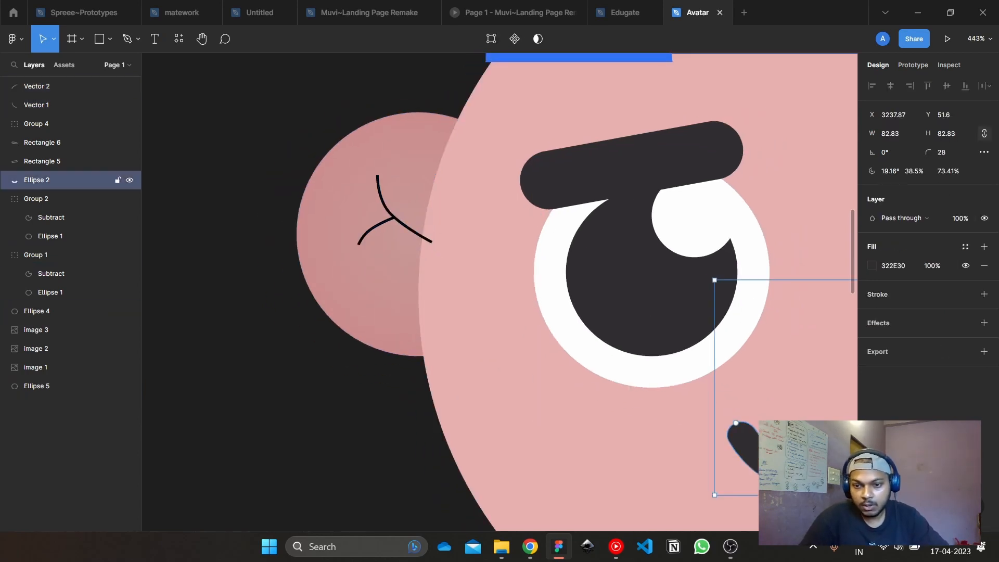
scroll(679, 359, right, 4)
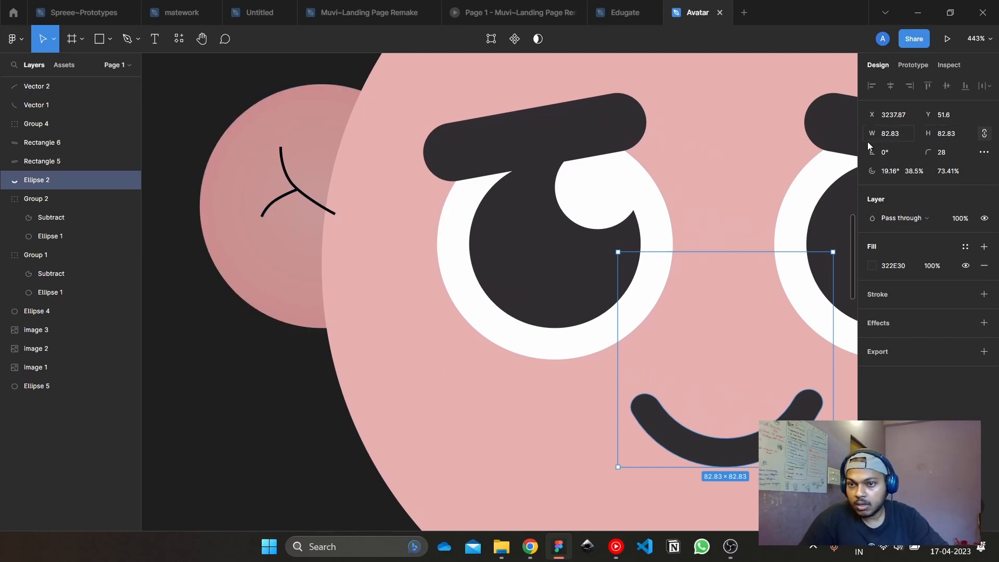
click(328, 211)
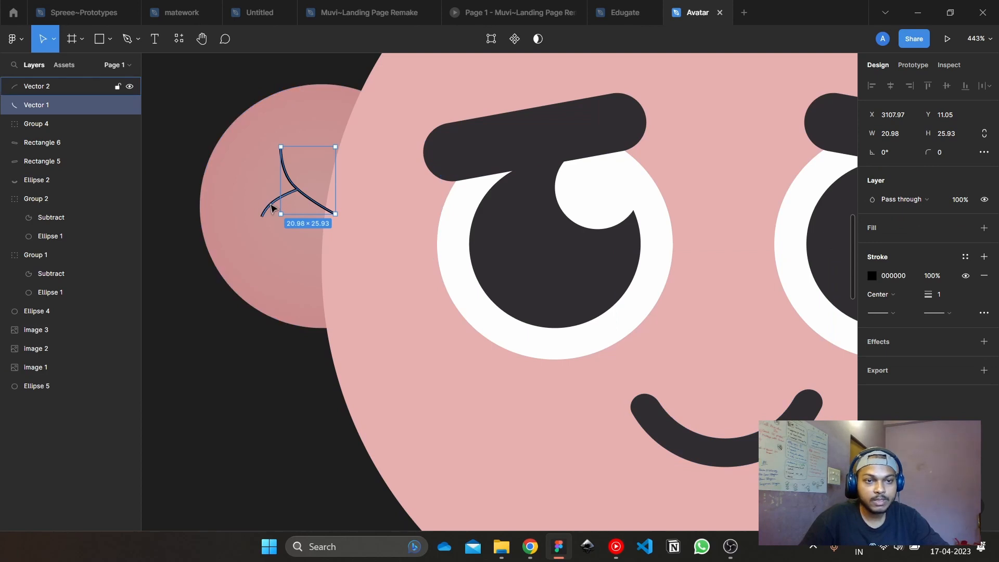
shift+click(271, 208)
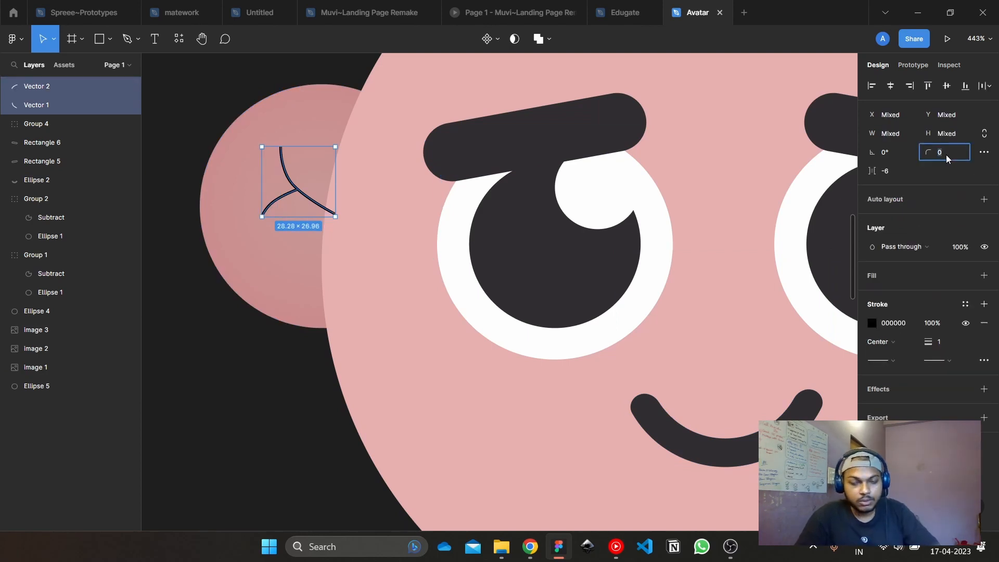
click(931, 344)
text(10)
key(Return)
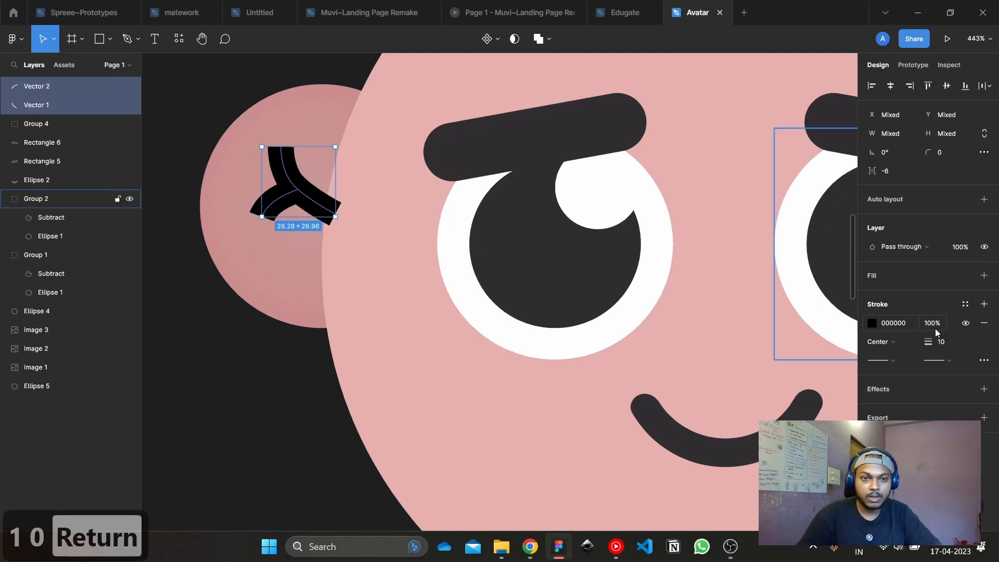
click(942, 343)
text(5)
key(Return)
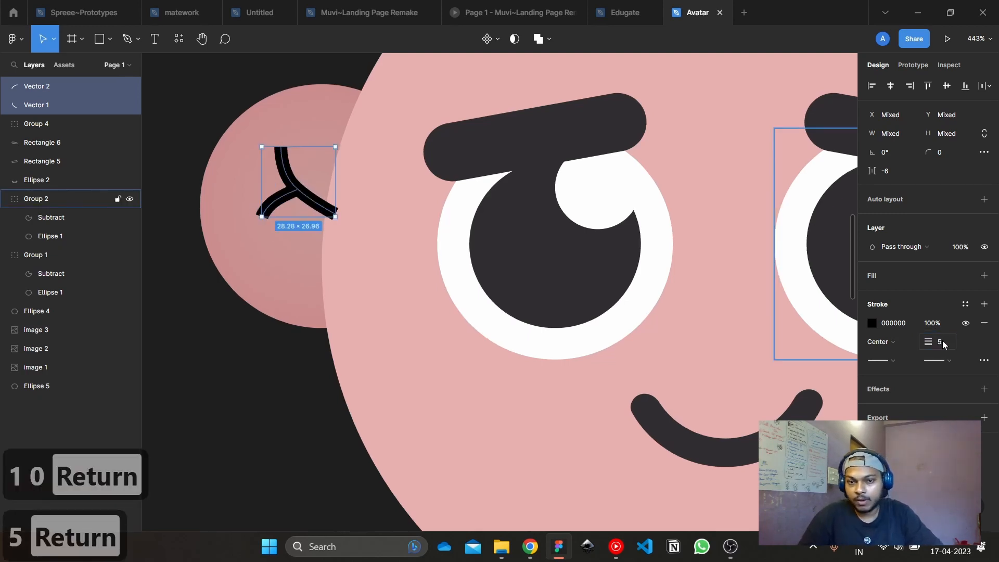
key(ctrl+g)
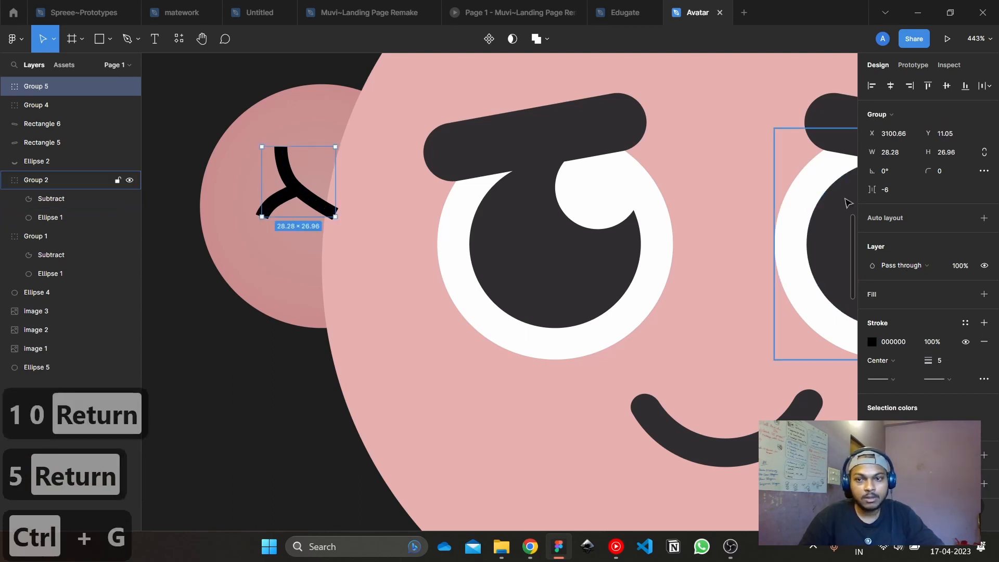
key(ctrl+z)
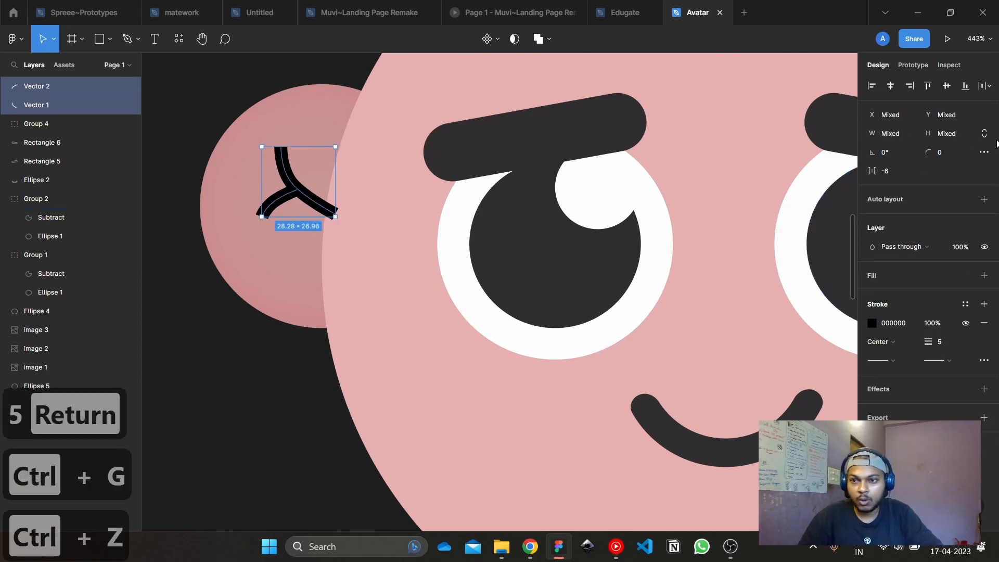
drag(929, 152, 502, 146)
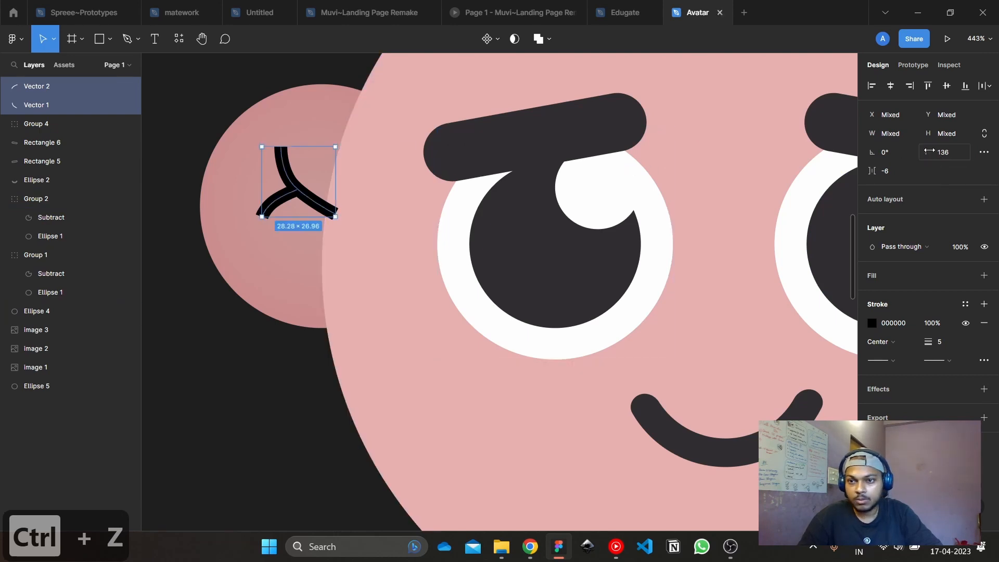
drag(930, 151, 133, 149)
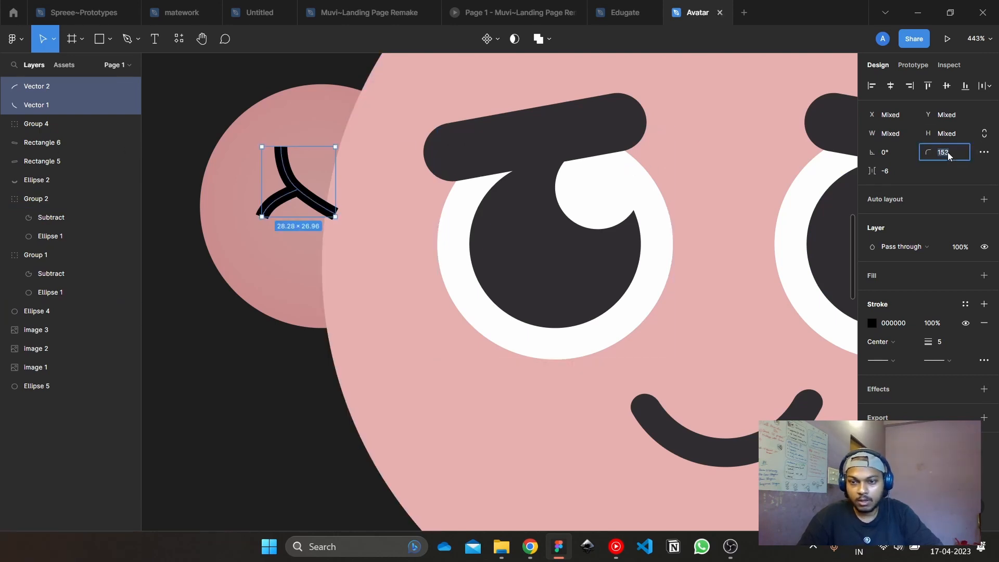
text(0)
key(Return)
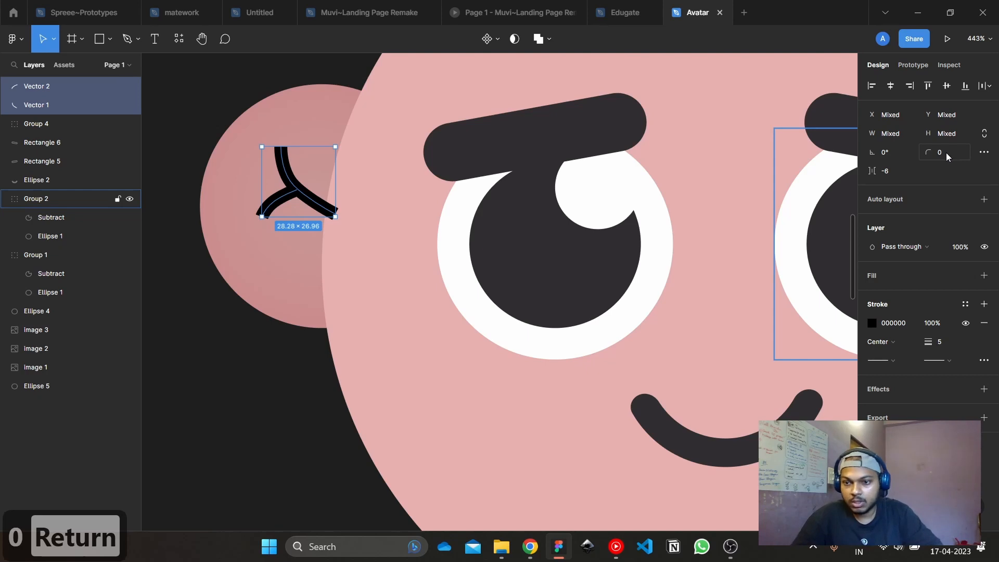
Give both ear crease curves rounded start caps and group the two curves
click(896, 362)
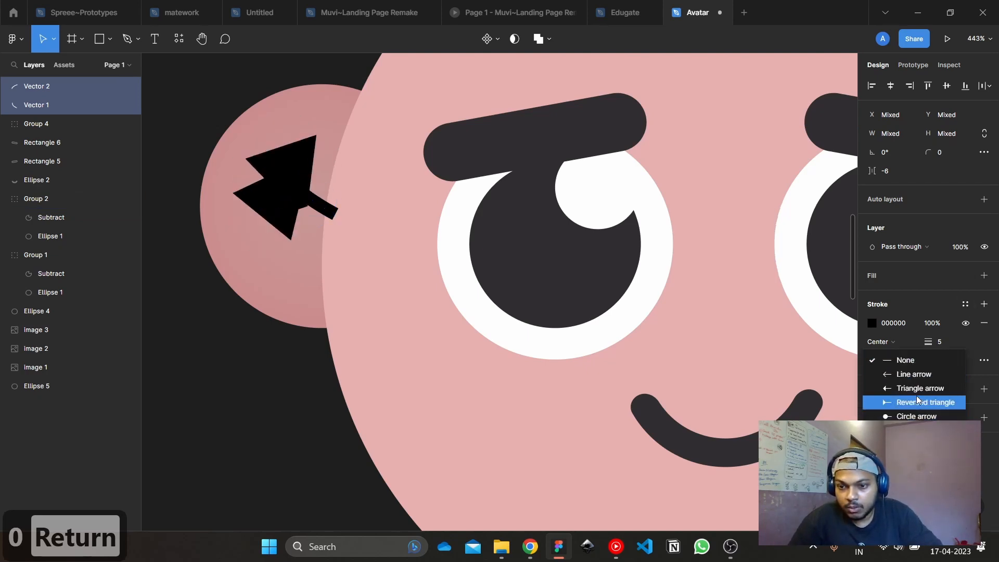
click(906, 445)
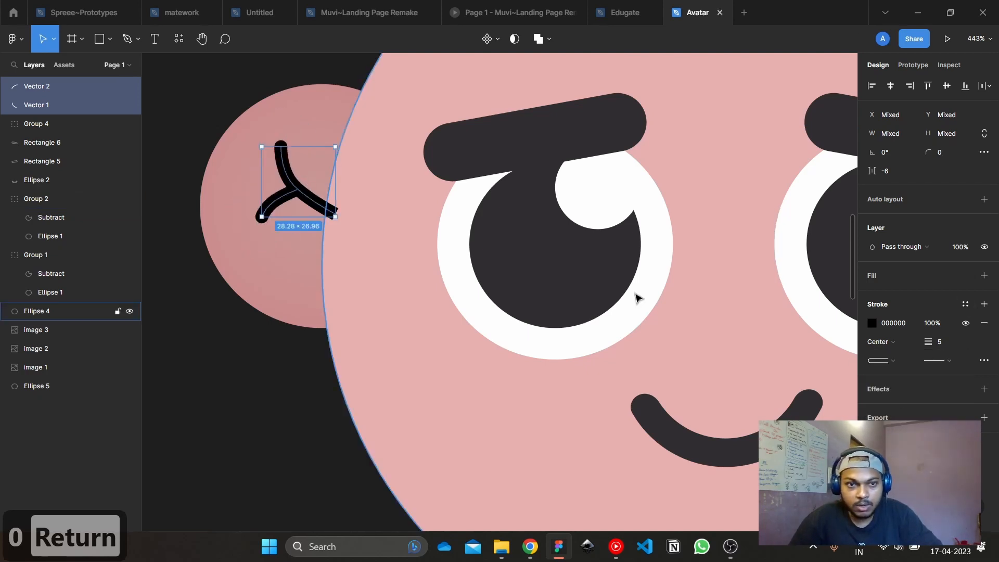
key(ctrl+g)
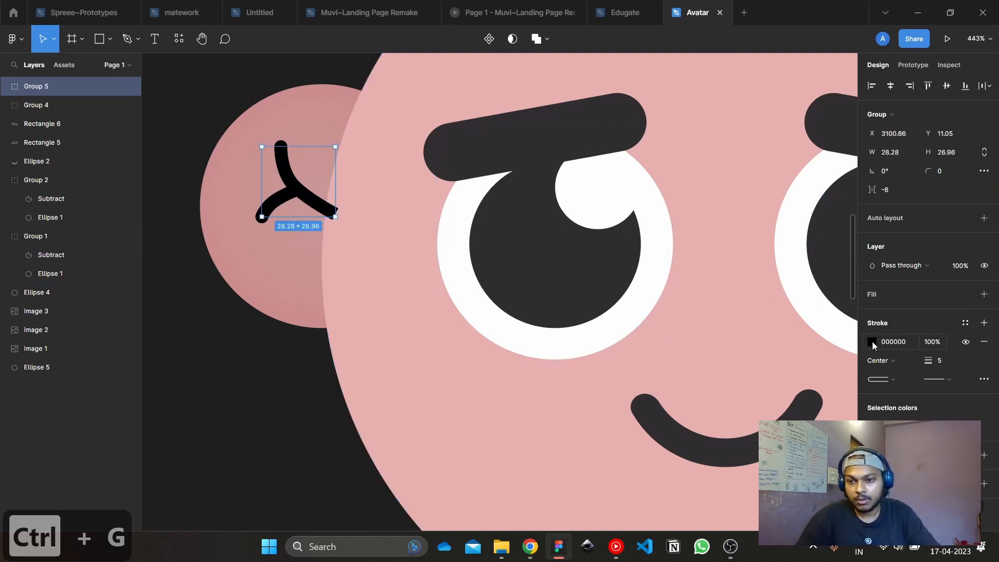
Recolour the crease group's stroke to the dark 322E30 sampled from the eye's pupil
click(873, 342)
click(734, 400)
click(575, 277)
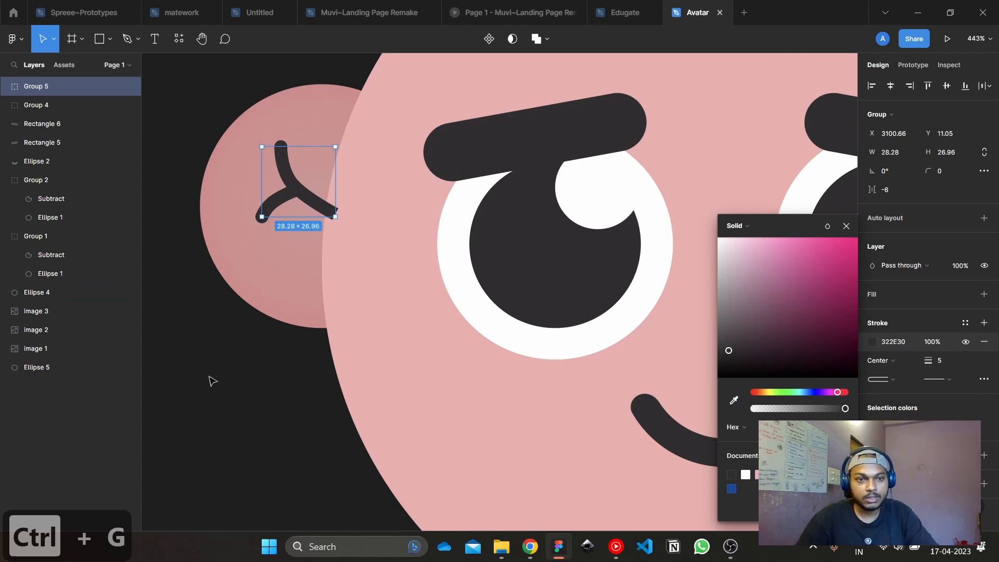
click(263, 274)
Shift the crease group slightly down towards the head and stack it behind the head but above the ear circle
mouse_move(295, 190)
mouse_down()
mouse_move(301, 205)
mouse_move(309, 194)
mouse_up()
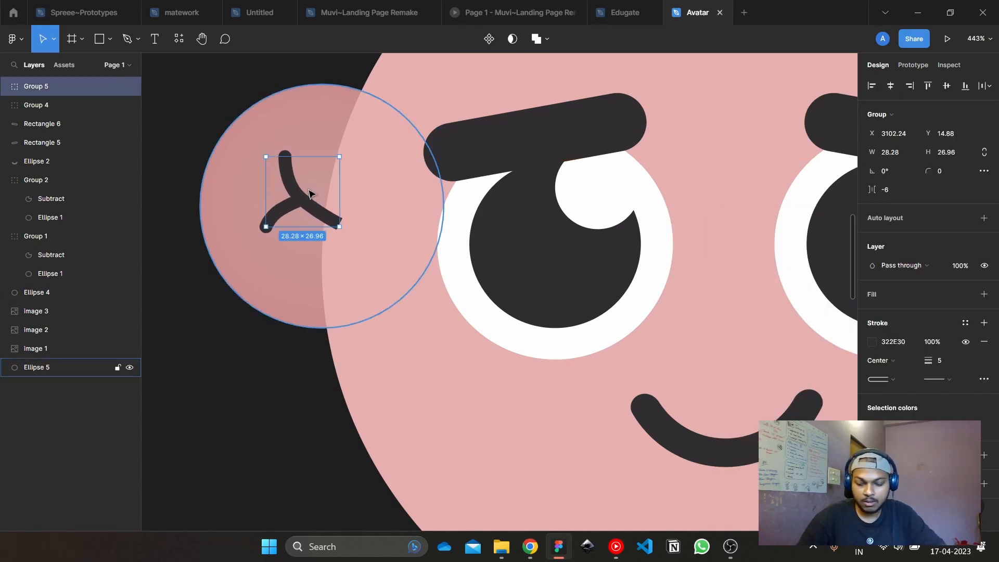
click(402, 269)
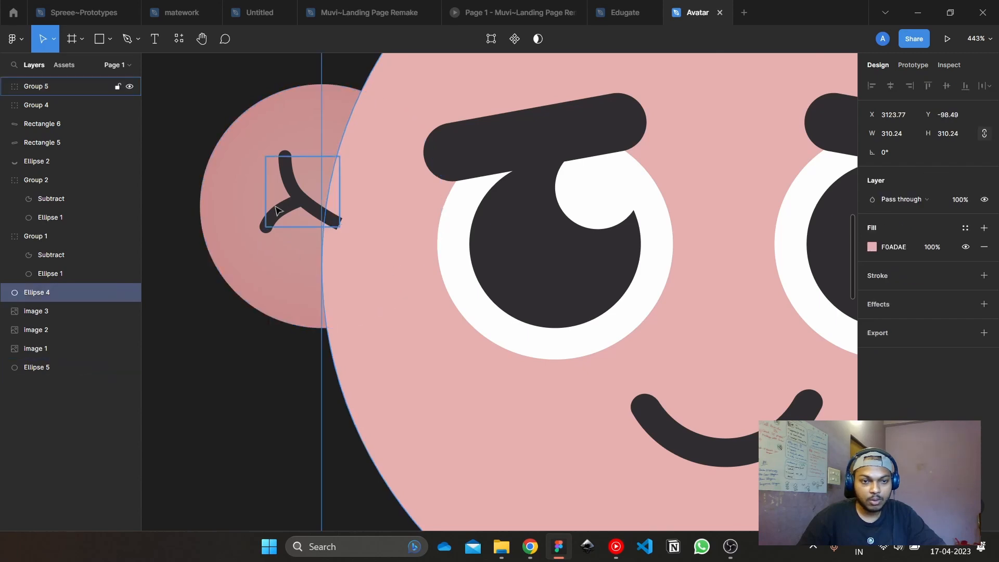
click(290, 196)
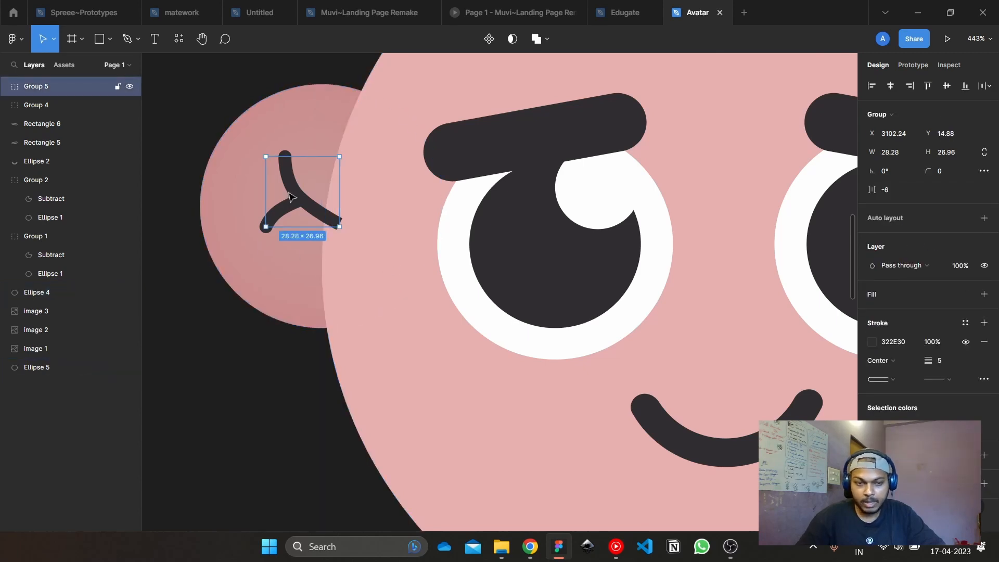
key(bracketleft)
click(309, 176)
key(bracketleft)
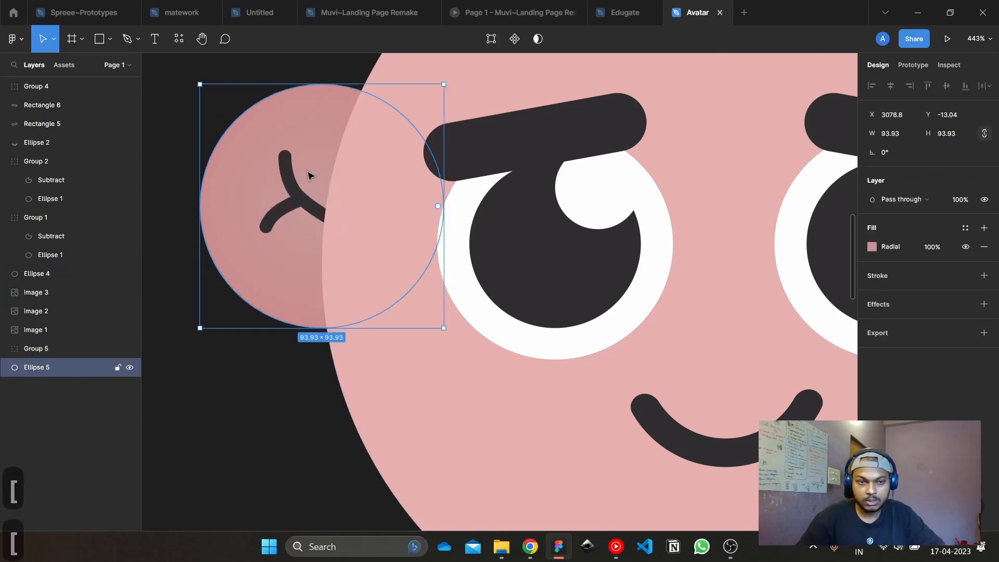
click(273, 437)
Group the crease curves with the ear circle into a single ear
click(286, 172)
shift+click(312, 128)
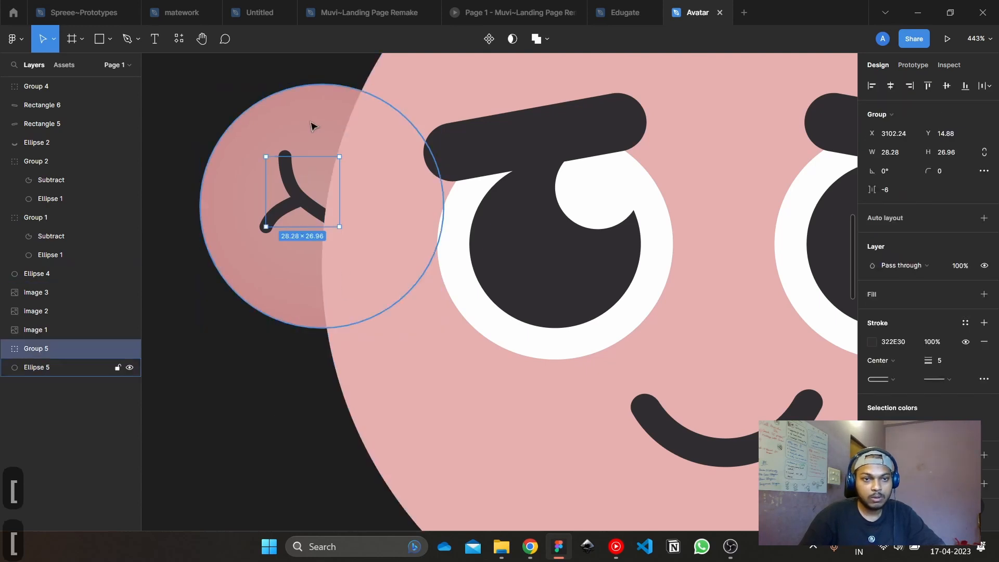
scroll(313, 127, down, 3)
scroll(312, 126, down, 3)
key(ctrl+g)
scroll(520, 260, up, 3)
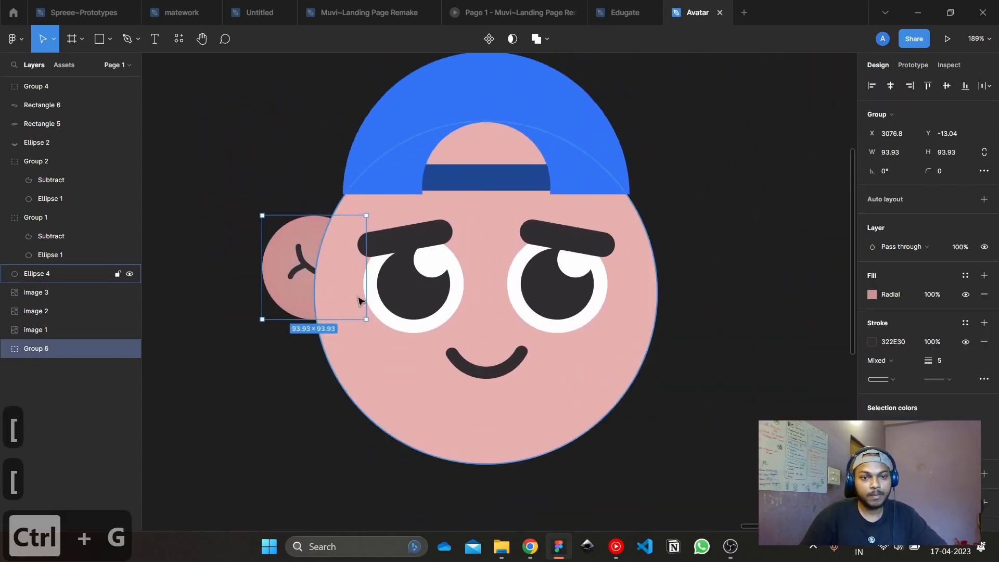
scroll(549, 307, down, 3)
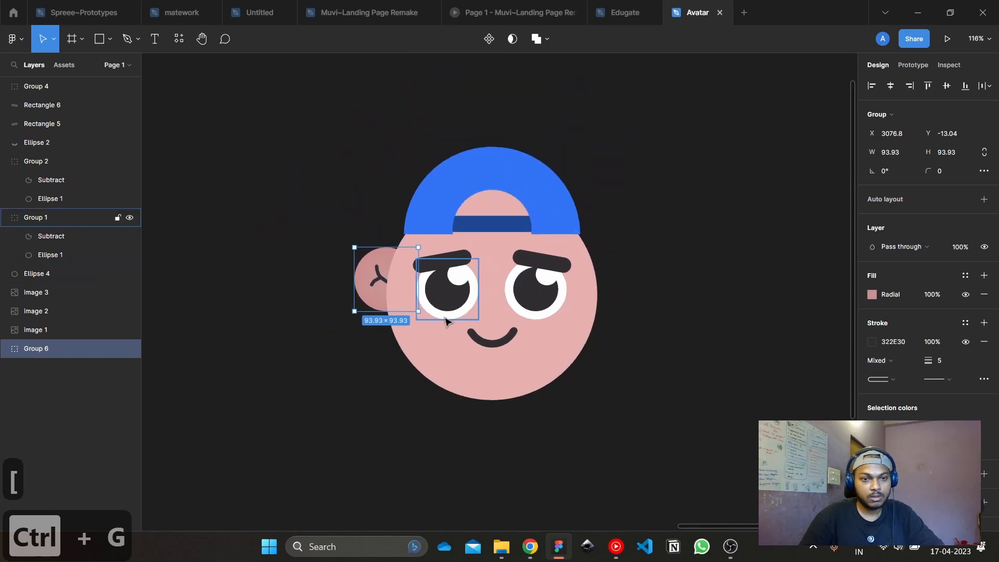
Duplicate the ear group, flip the copy horizontally and move it 310 px to the right onto the opposite side of the head
scroll(599, 310, left, 5)
scroll(629, 311, right, 5)
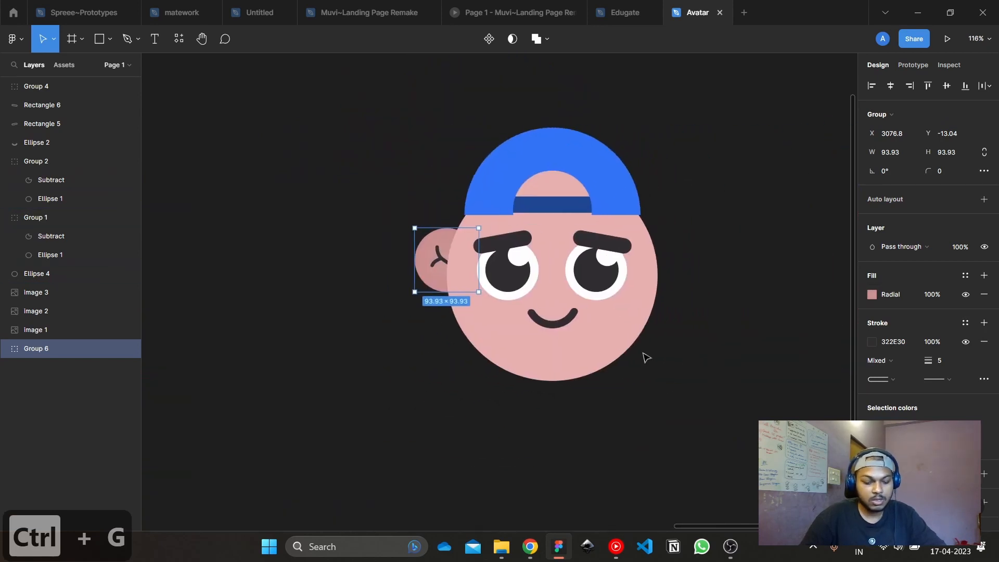
key(ctrl+d)
key(shift+h)
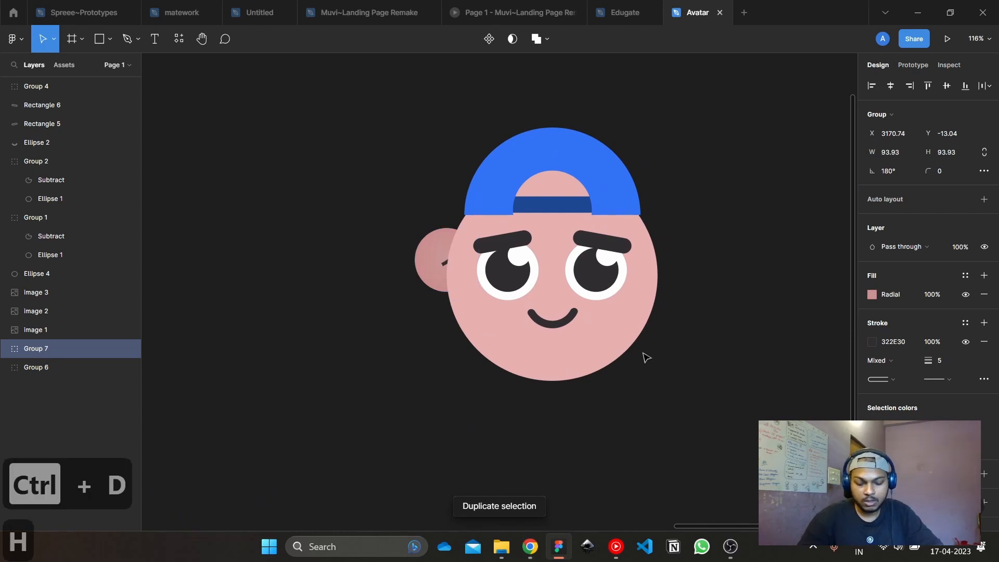
key(shift+Right)
key(shift+Right)
key(shift+Right)
key(shift+Right)
key(shift+Right)
key(shift+Right)
key(shift+Right)
key(shift+Right)
key(shift+Right)
key(shift+Right)
key(shift+Right)
key(shift+Right)
key(shift+Right)
key(shift+Right)
key(shift+Right)
key(shift+Right)
key(shift+Right)
key(shift+Right)
key(shift+Right)
key(shift+Right)
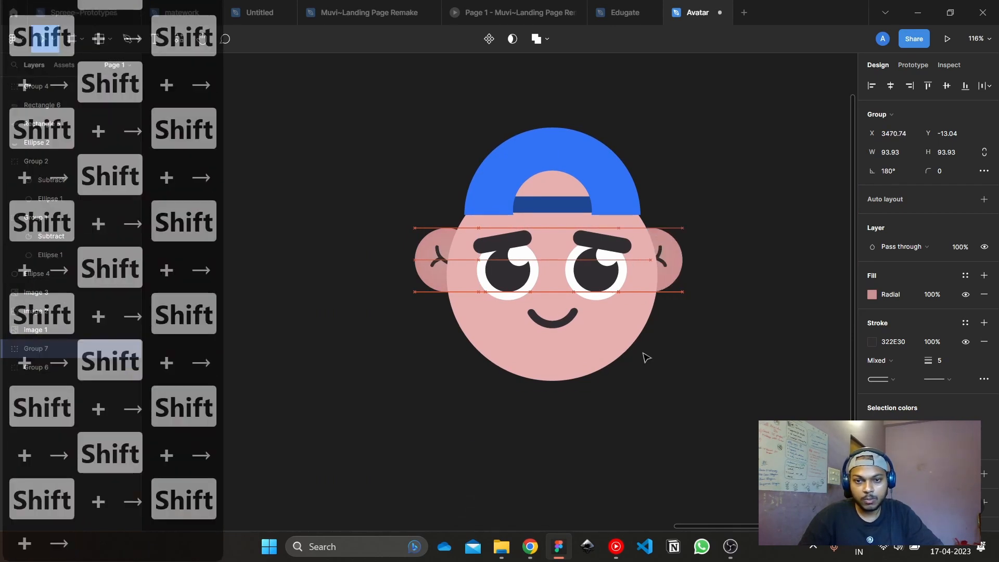
key(shift+Right)
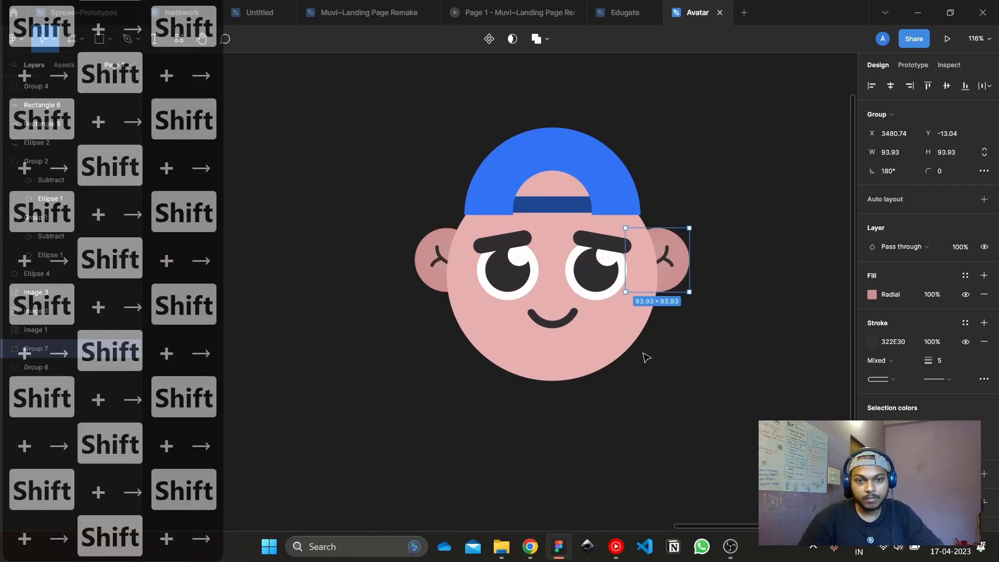
Try removing the crease's end point at the head's edge on both ears
click(730, 332)
ctrl+scroll(660, 263, up, 6)
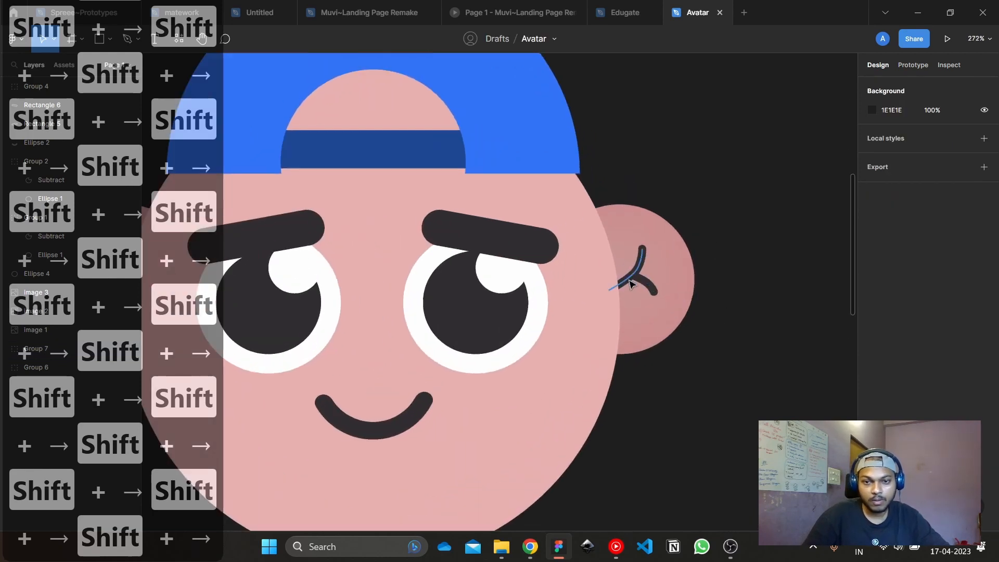
double_click(630, 283)
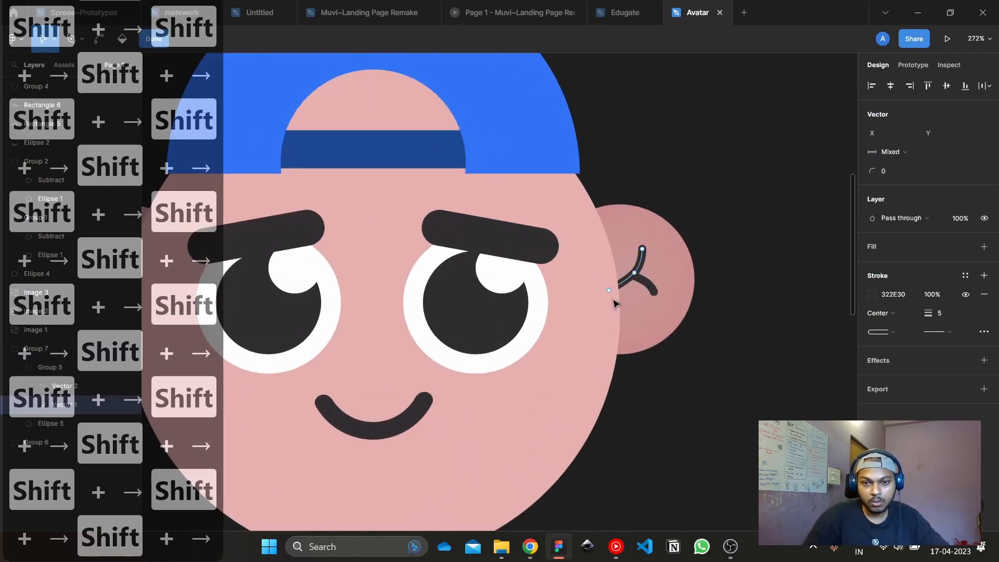
click(609, 290)
key(Delete)
scroll(619, 310, left, 5)
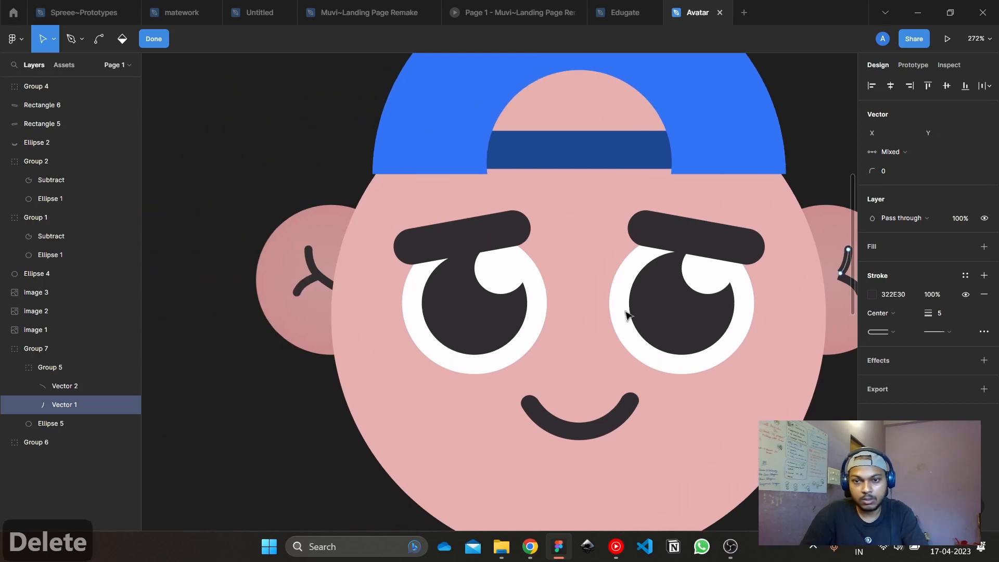
click(317, 279)
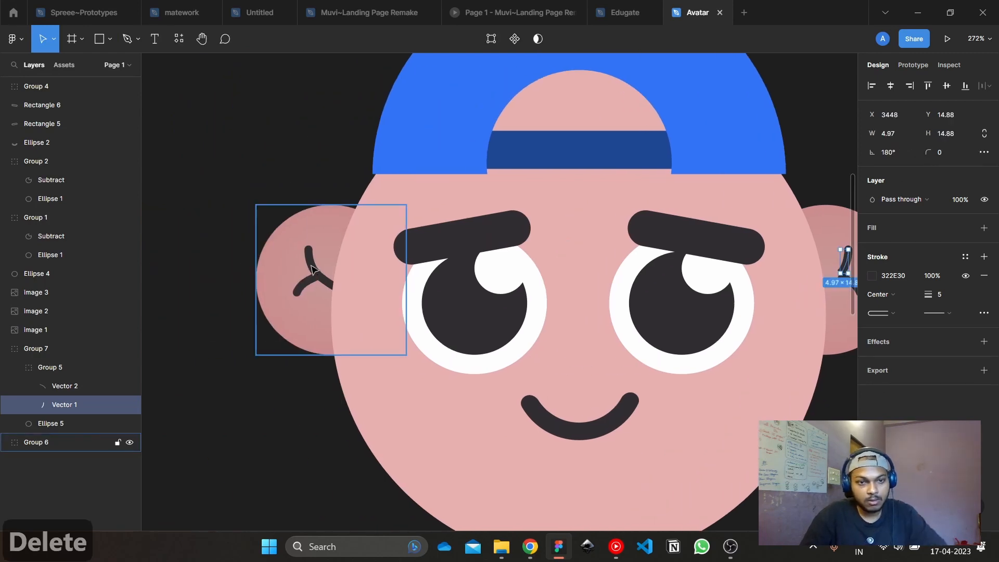
click(317, 279)
double_click(318, 279)
click(342, 291)
key(Delete)
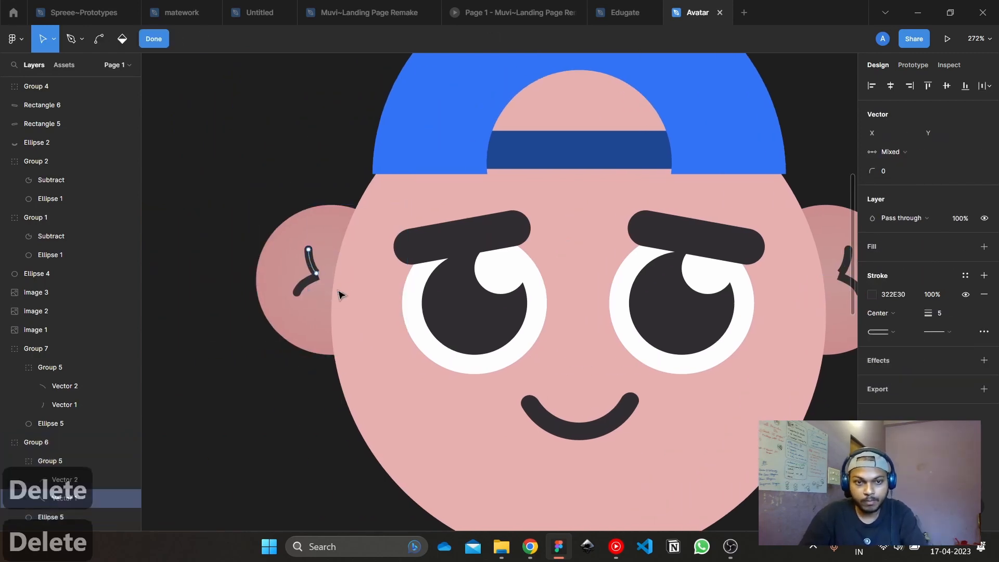
double_click(289, 436)
scroll(287, 419, down, 3)
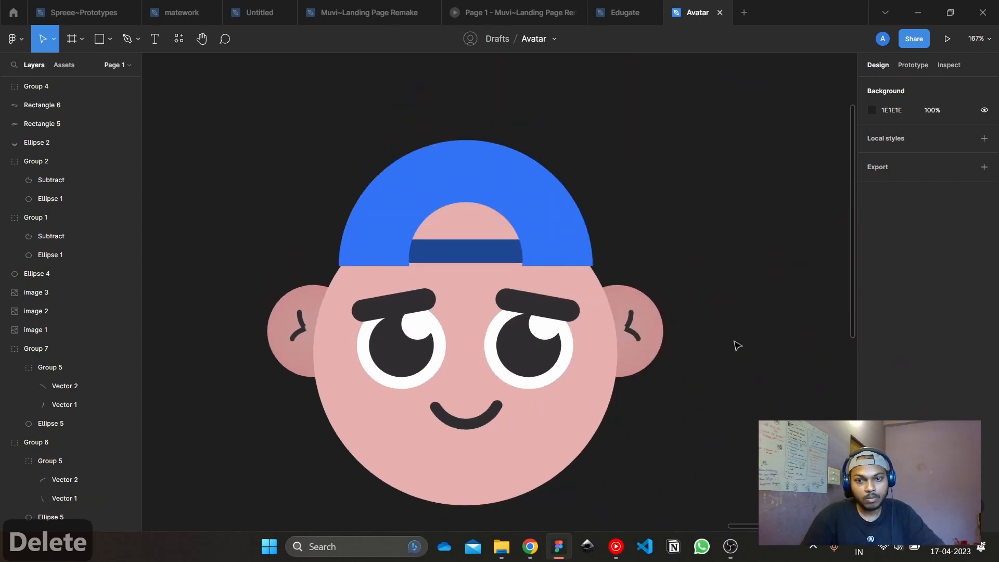
Undo the removal of the crease end points on both ears
key(ctrl+z)
key(ctrl+z)
key(ctrl+z)
key(ctrl+z)
key(ctrl+z)
key(ctrl+z)
key(ctrl+z)
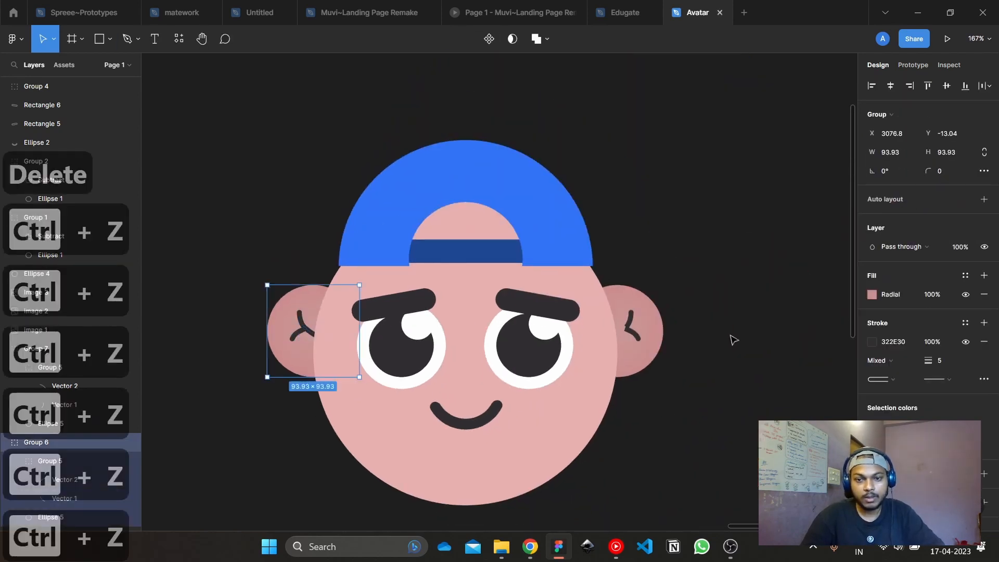
key(ctrl+z)
key(ctrl+z)
key(ctrl+z)
key(ctrl+z)
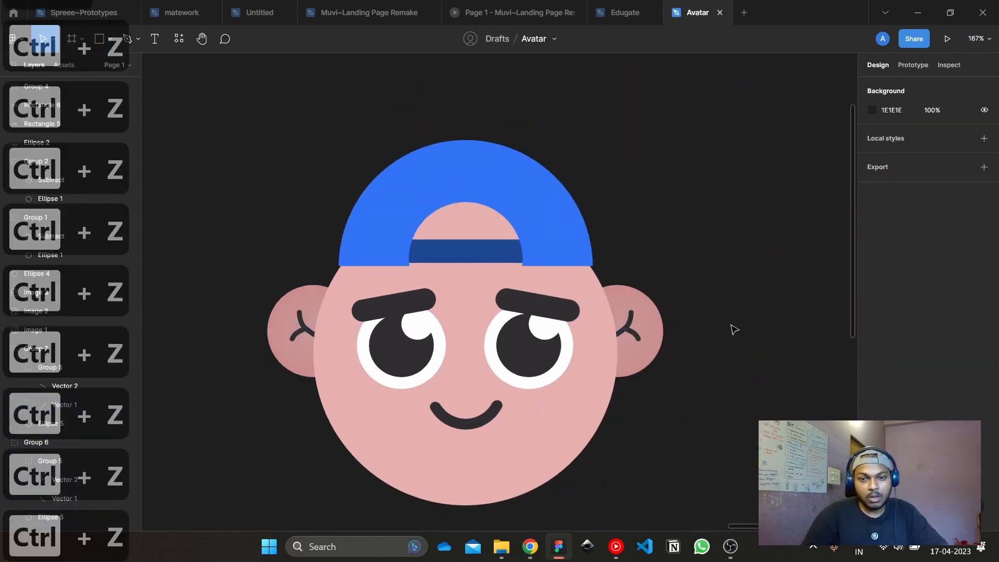
Try a different fill colour on the rectangle nested inside the cap shape, and undo it
drag(731, 324, 750, 246)
scroll(687, 356, down, 3)
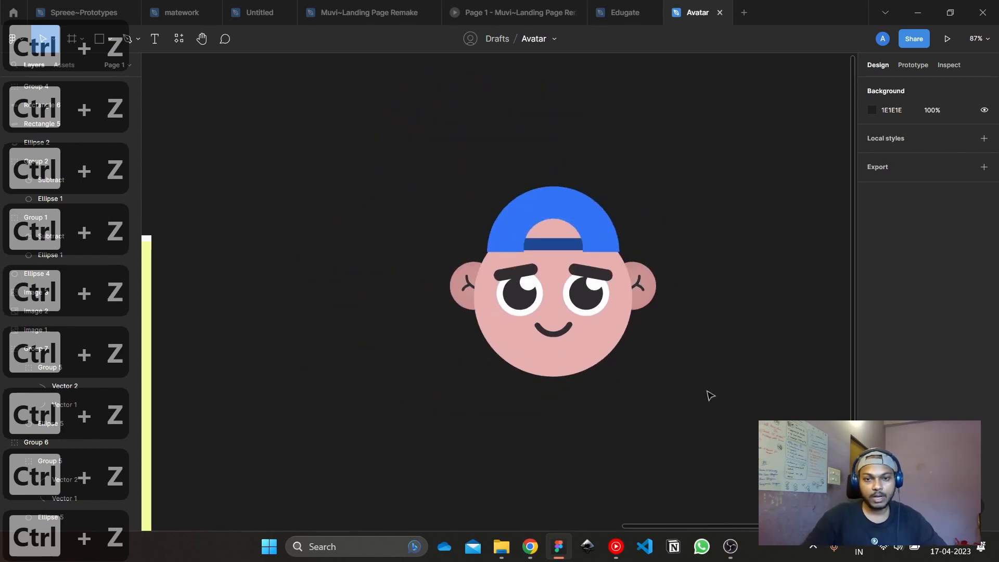
click(584, 232)
scroll(602, 239, up, 3)
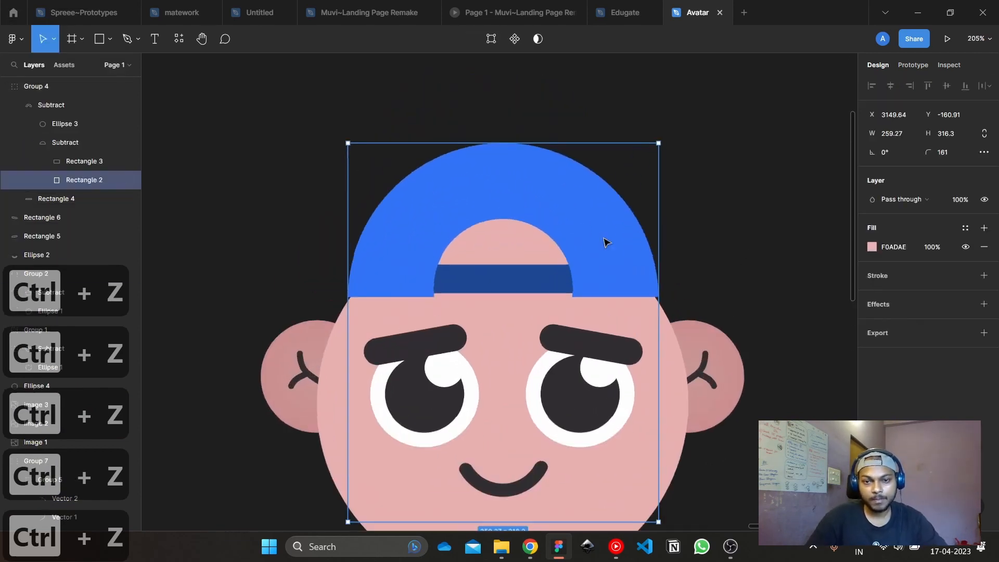
click(873, 247)
click(692, 172)
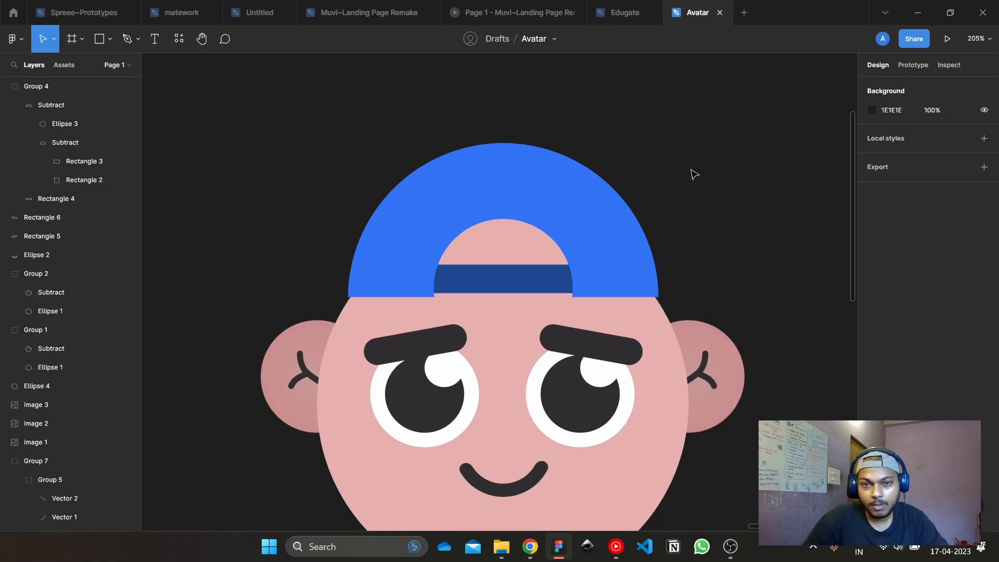
click(498, 179)
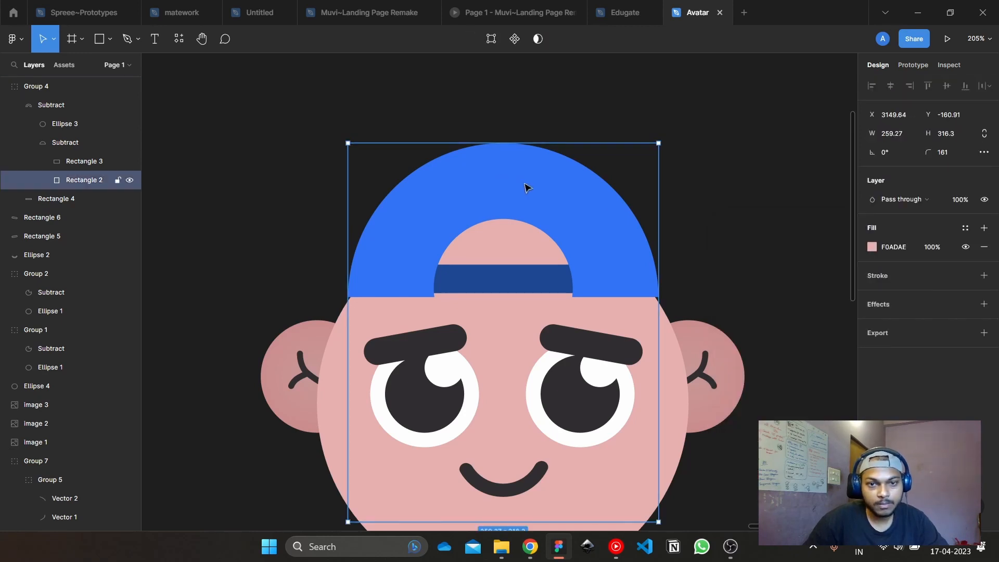
key(ctrl+z)
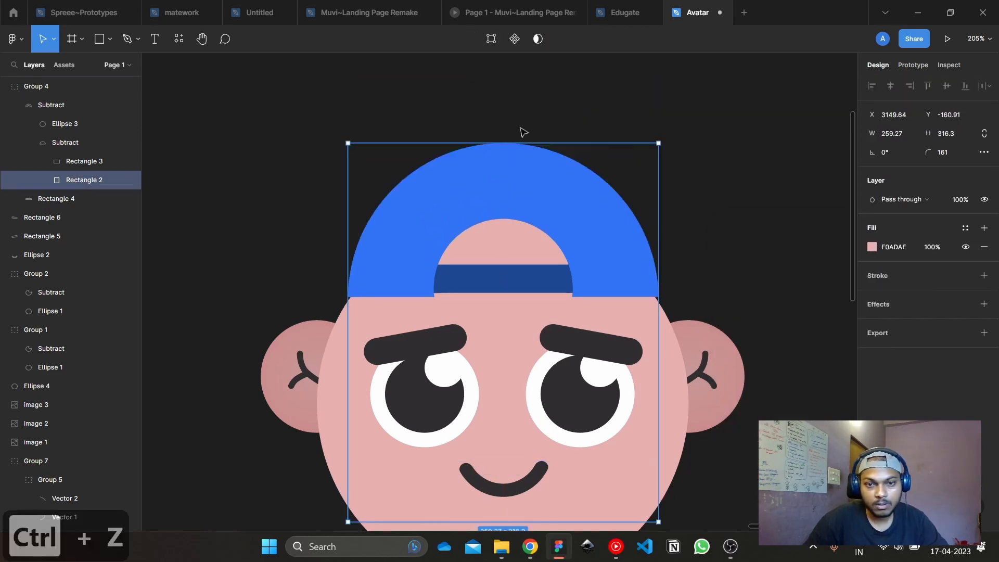
click(872, 248)
mouse_move(820, 267)
mouse_down()
mouse_move(919, 218)
mouse_move(838, 353)
mouse_move(734, 268)
mouse_up()
key(ctrl+z)
click(723, 150)
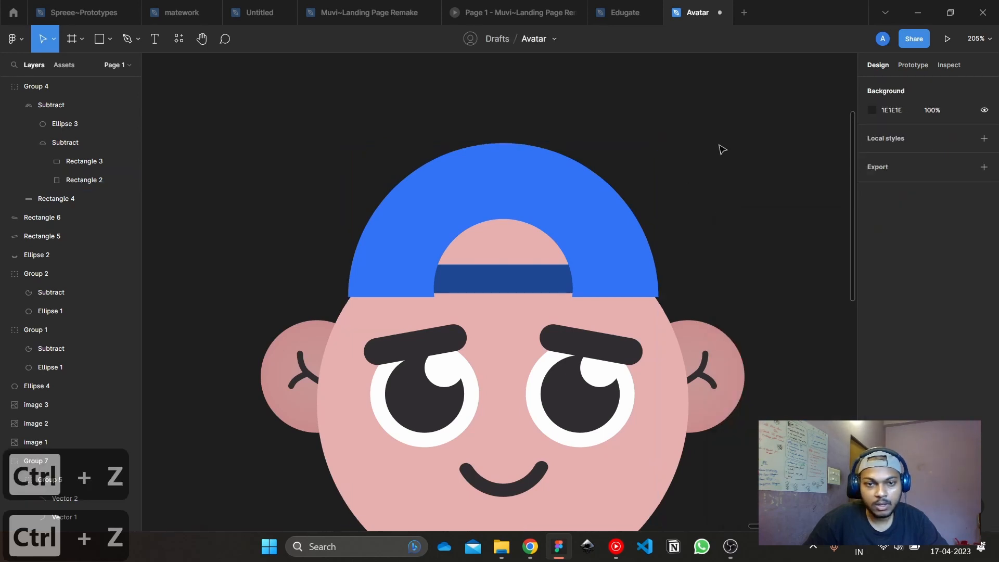
Flatten the nested Subtract shape that forms the blue cap into a single vector shape
click(582, 212)
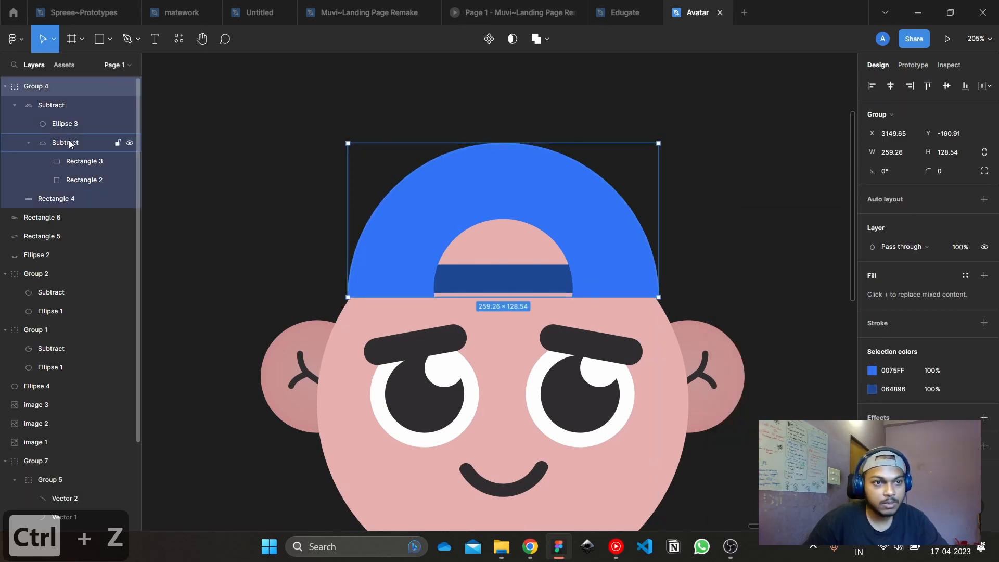
ctrl+click(512, 185)
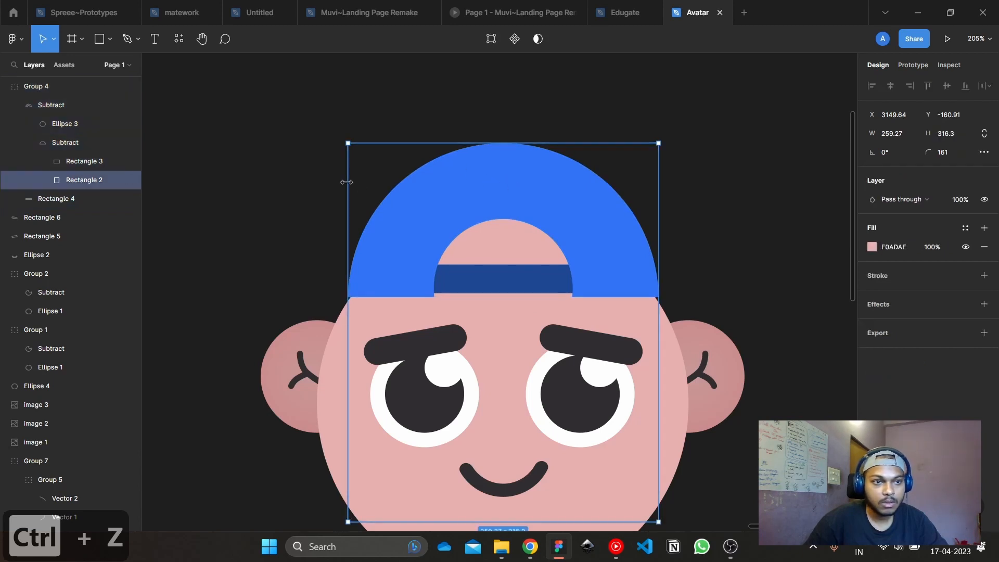
click(69, 143)
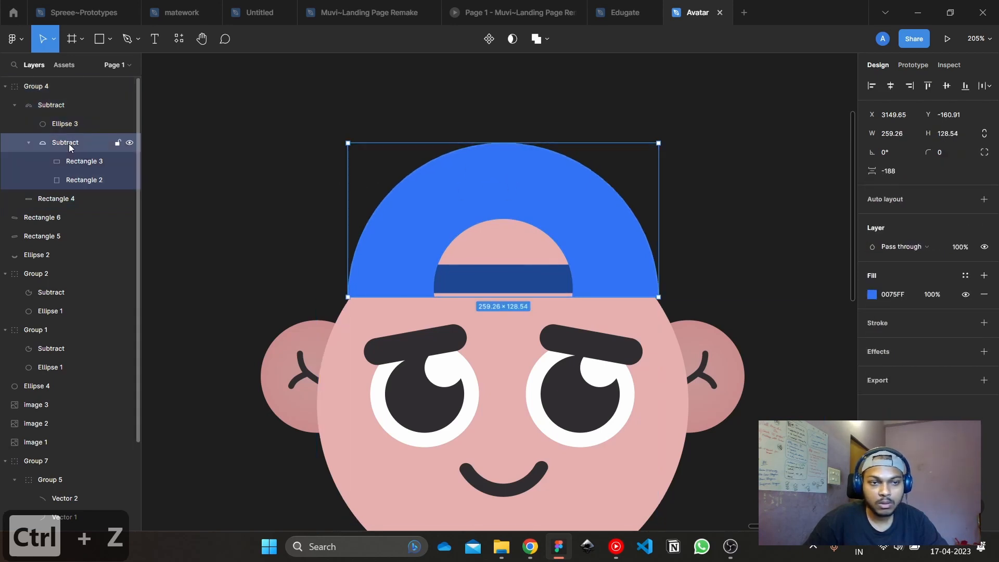
click(77, 125)
click(77, 110)
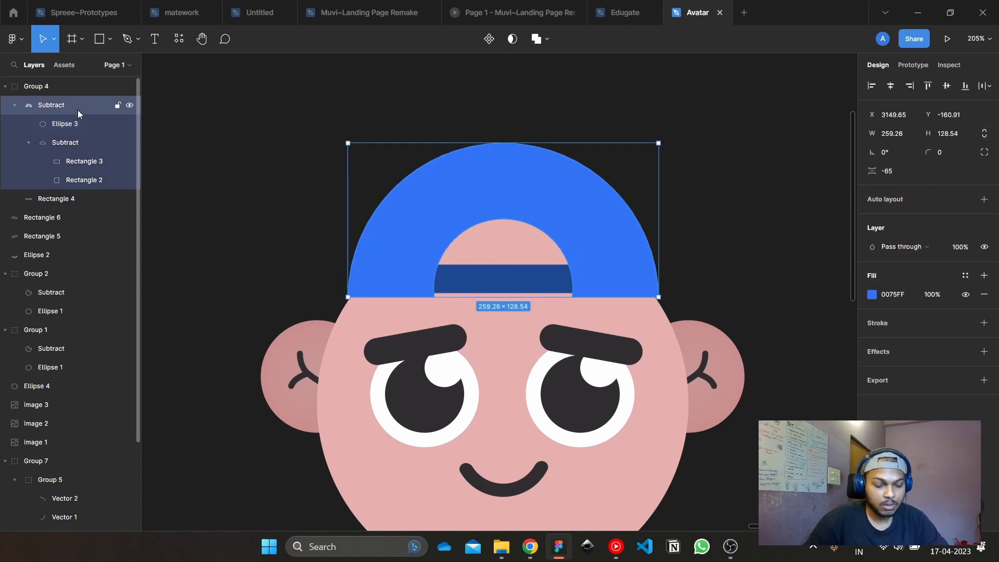
key(ctrl+e)
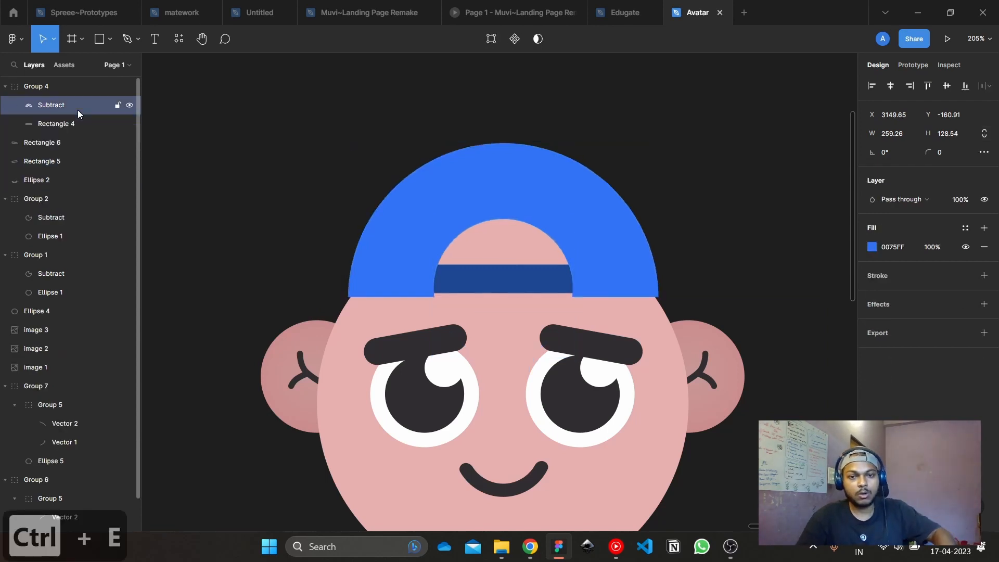
Darken the cap shape's fill to the deeper blue 004FAC
click(872, 247)
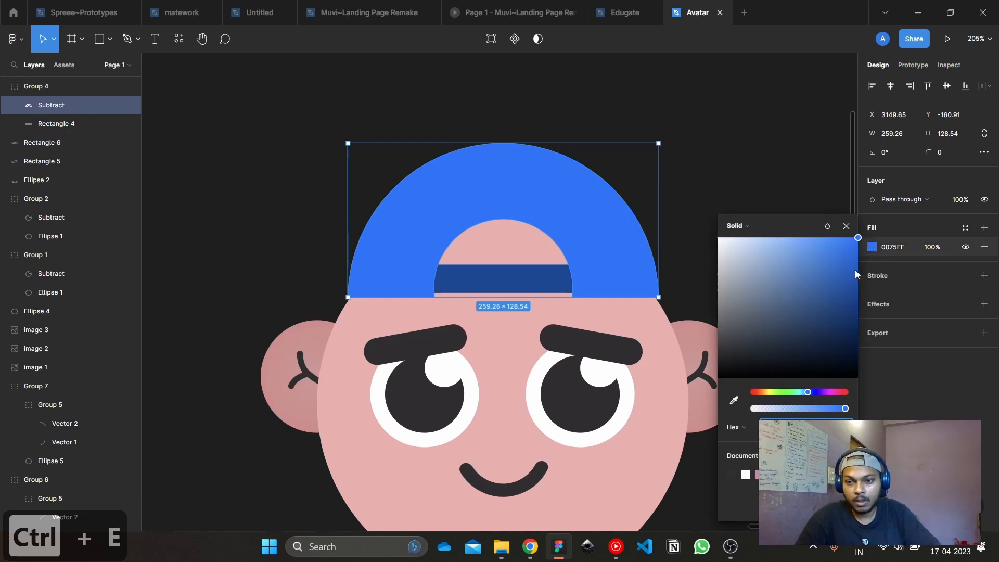
drag(859, 238, 865, 283)
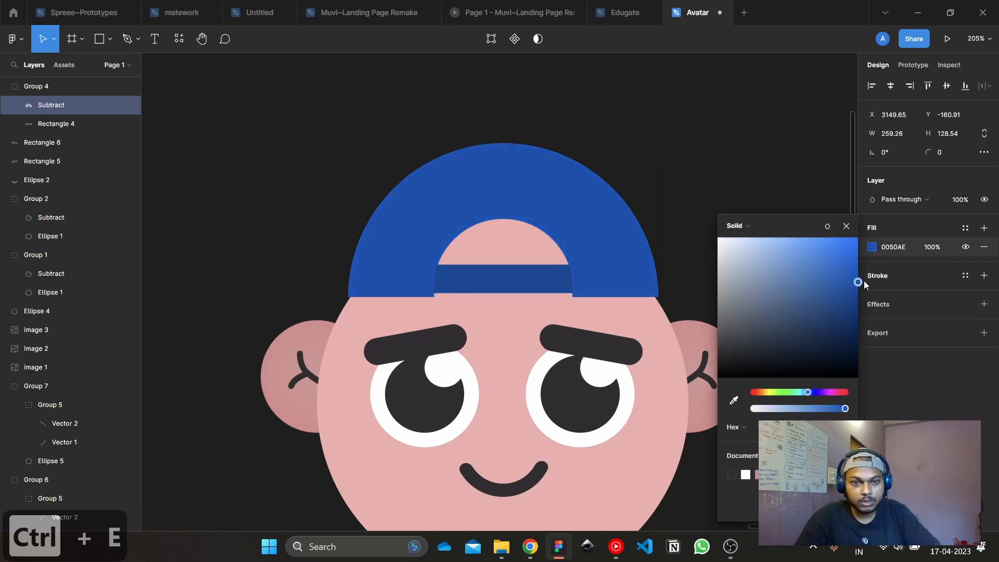
click(696, 187)
Darken the fill of the strap across the cap's opening to 073D7C
click(489, 291)
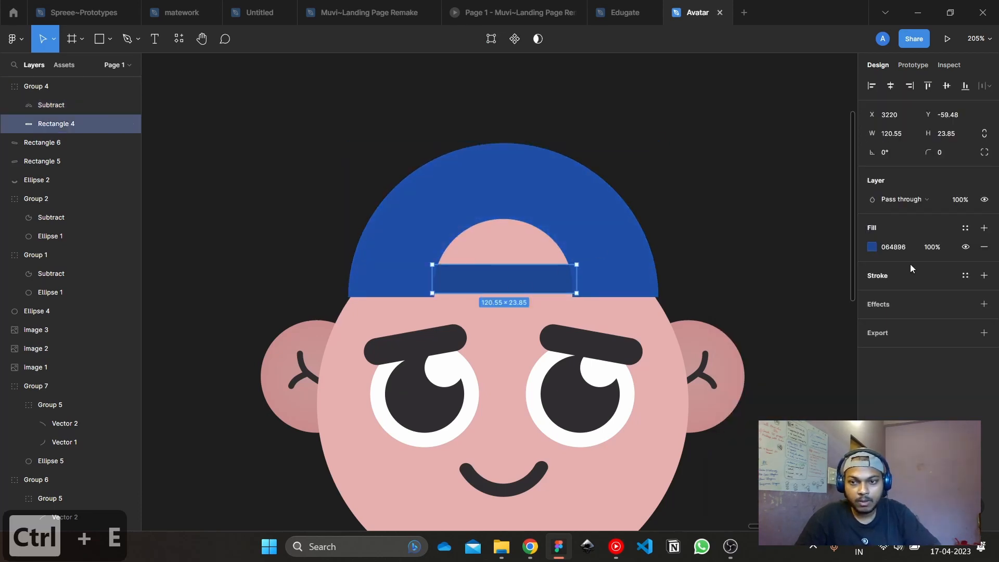
click(872, 248)
drag(850, 286, 850, 313)
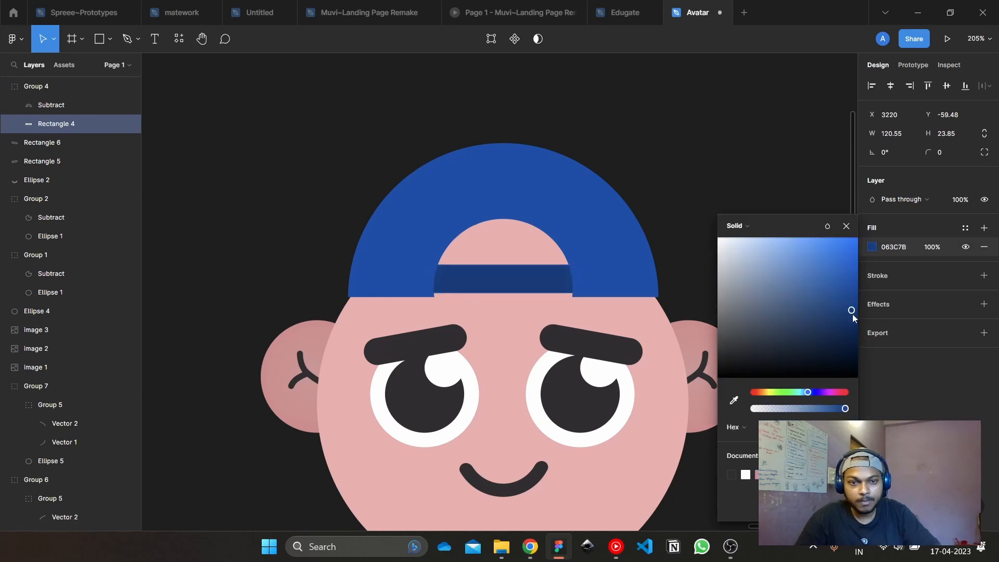
click(698, 155)
Draw a circle of about 2.49 px just above the cap's lower edge, at its left corner, as a stitching dot
scroll(698, 155, down, 2)
drag(720, 207, 748, 171)
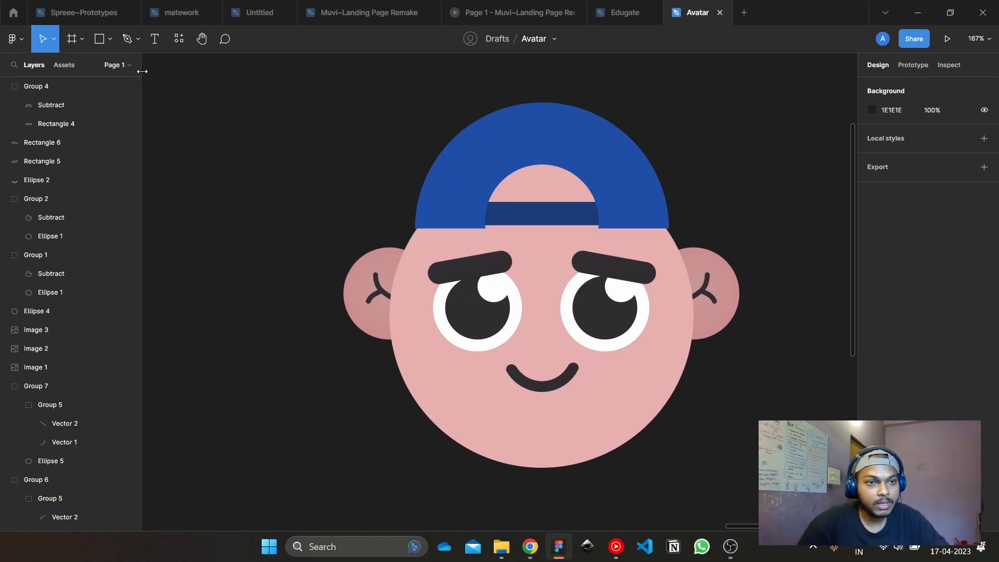
click(128, 40)
scroll(628, 100, up, 3)
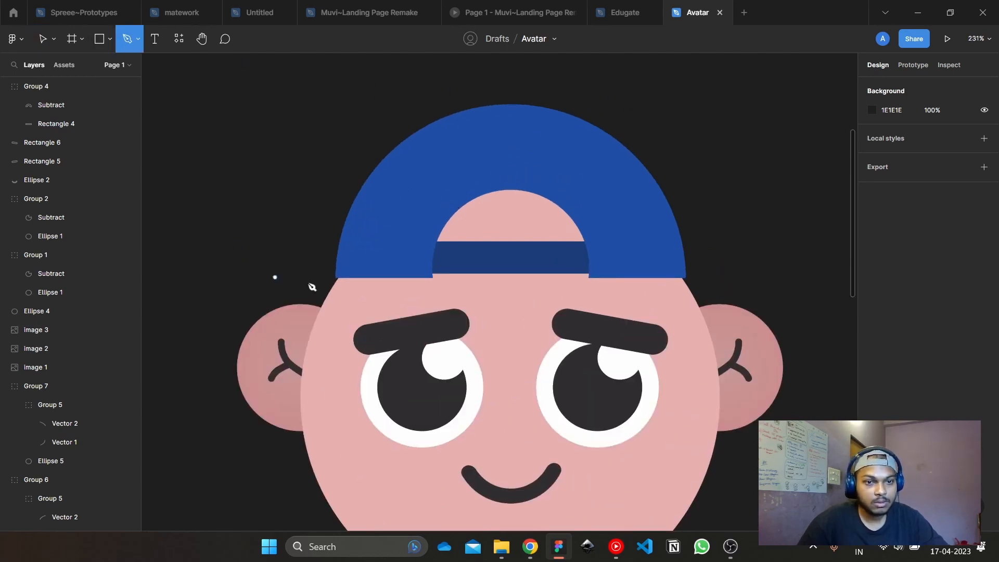
scroll(346, 276, up, 5)
scroll(341, 278, up, 3)
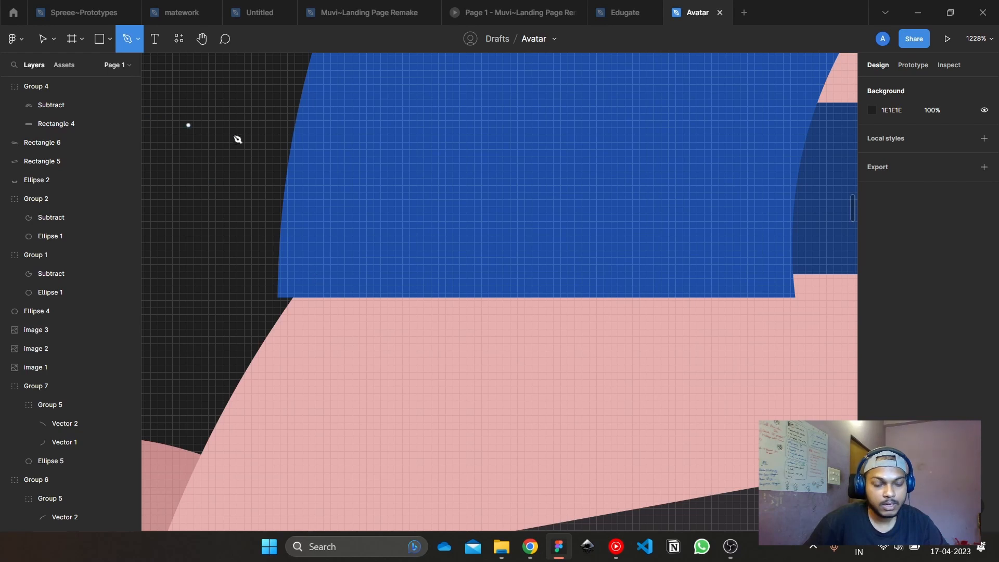
key(l)
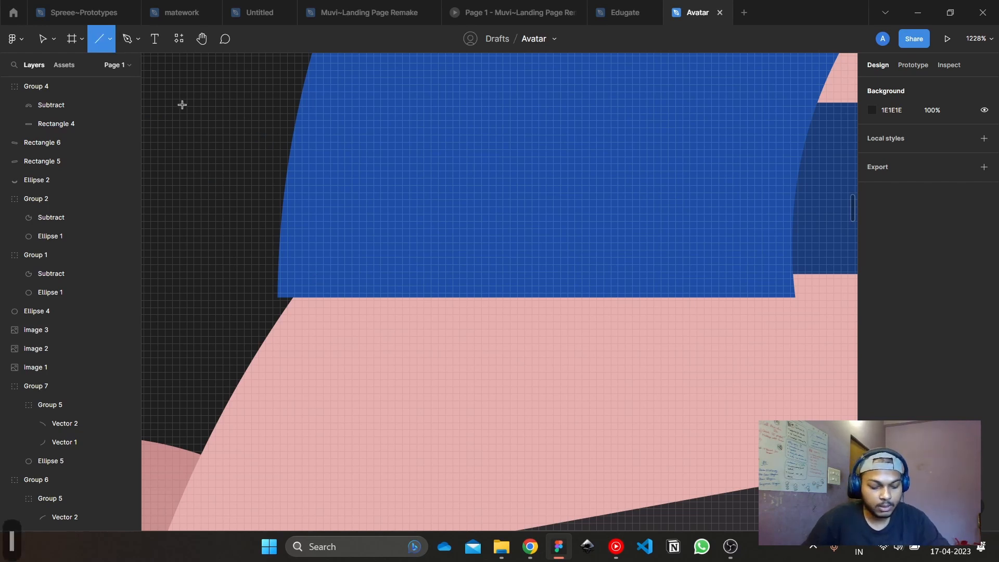
key(o)
mouse_move(306, 249)
mouse_down()
mouse_move(324, 267)
mouse_move(322, 258)
mouse_move(311, 272)
mouse_up()
scroll(325, 253, up, 3)
scroll(308, 267, down, 5)
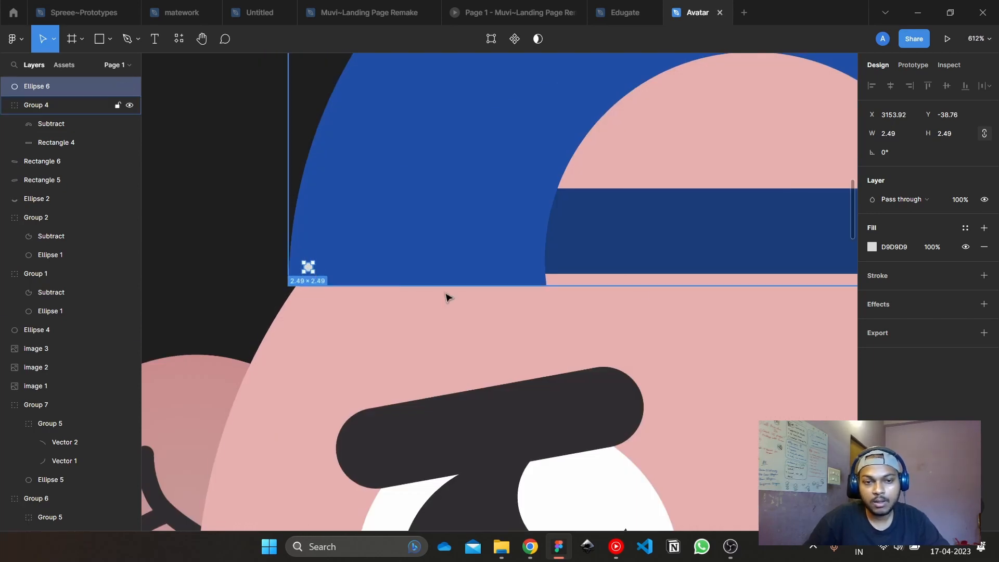
Sample the strap's blue for the dot's fill and darken it to 072F5F
click(872, 247)
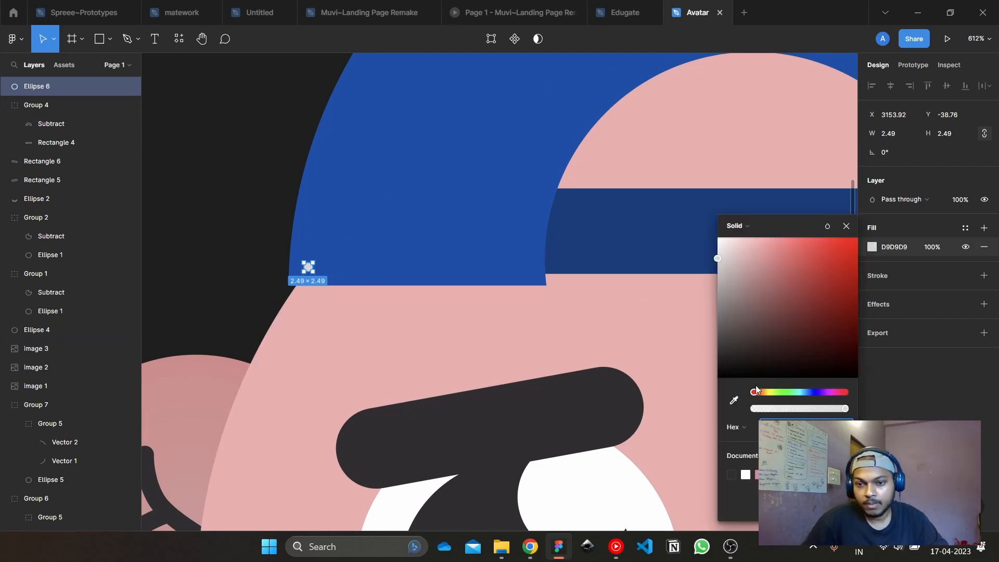
click(733, 400)
click(666, 240)
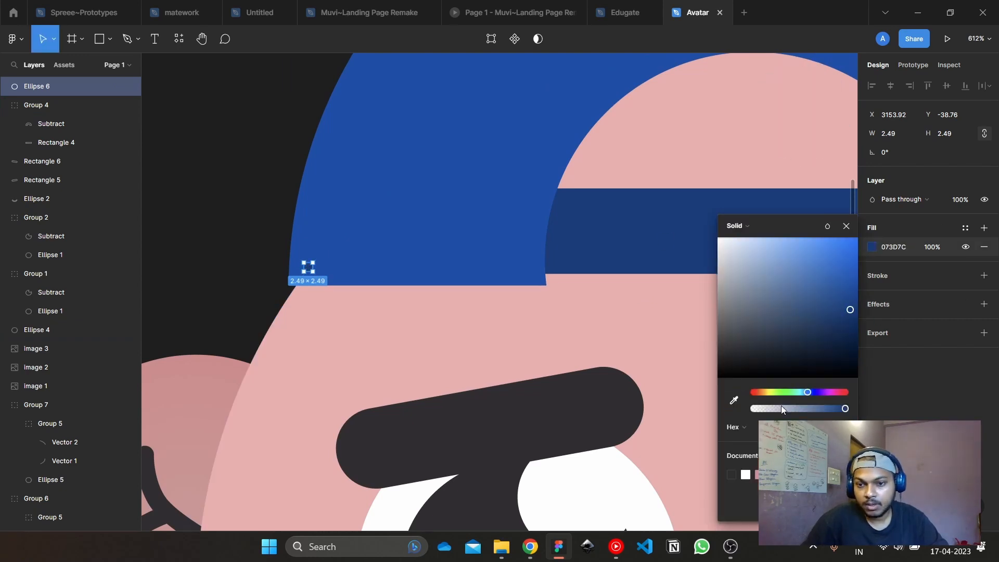
click(416, 292)
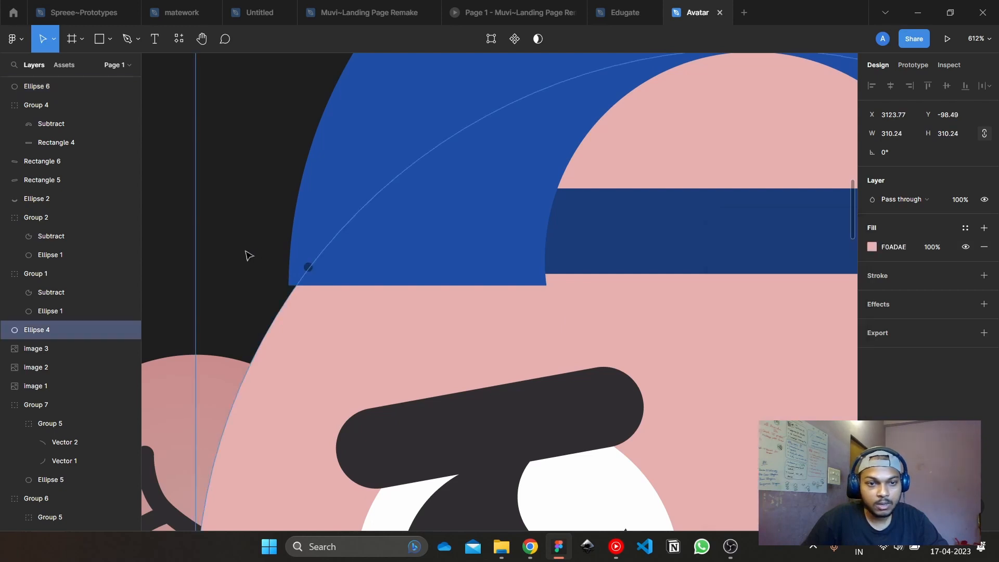
Duplicate the stitching dot and place the copy 5 px to the right of the original
scroll(247, 254, up, 5)
click(367, 279)
key(ctrl+d)
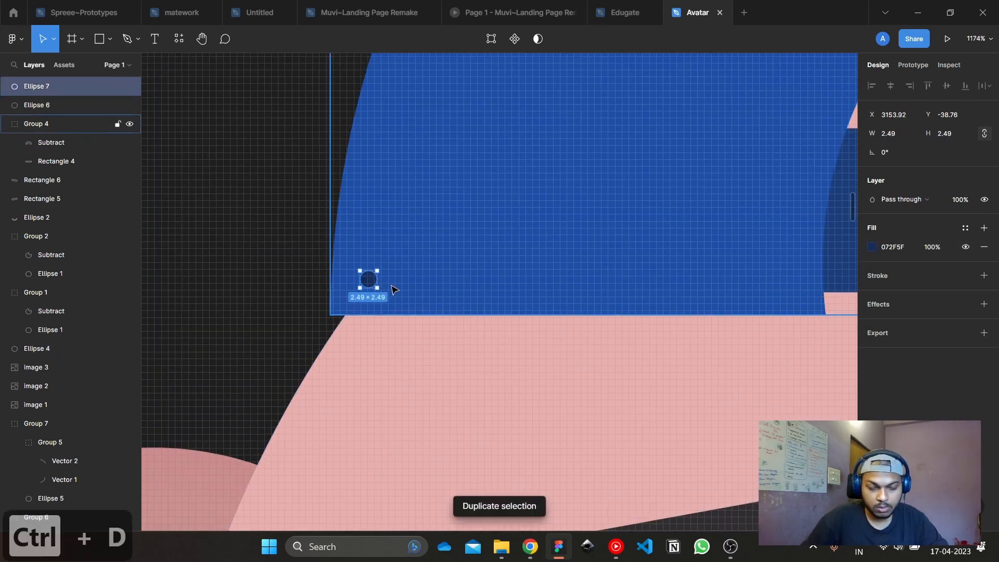
key(shift+Right)
key(Left)
key(Left)
key(Left)
key(Left)
key(Left)
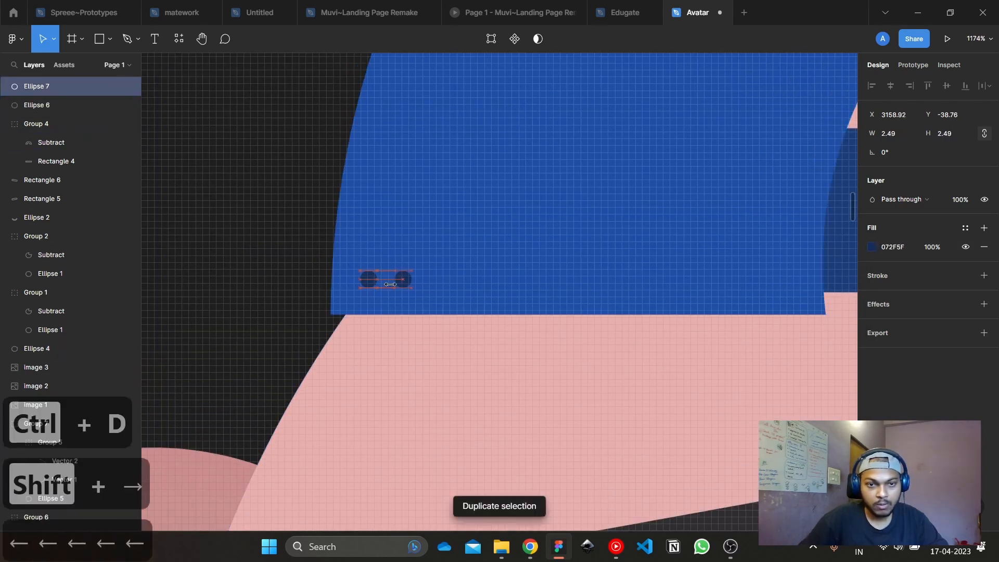
Repeat the 5 px duplication twelve times to run the dots along the lower edge of the cap's left side
key(ctrl+d)
key(ctrl+d)
key(ctrl+d)
key(ctrl+d)
key(ctrl+d)
key(ctrl+d)
key(ctrl+d)
key(ctrl+d)
key(ctrl+d)
key(ctrl+d)
key(ctrl+d)
key(ctrl+d)
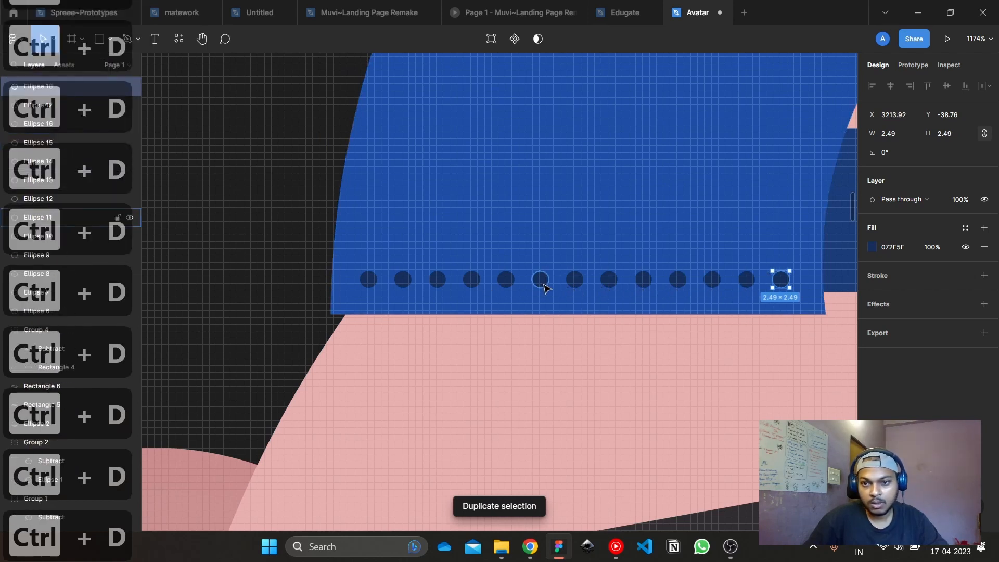
Select all 14 stitching dots without the cap, group them and duplicate the group
scroll(625, 281, right, 1)
shift+click(770, 279)
shift+click(736, 279)
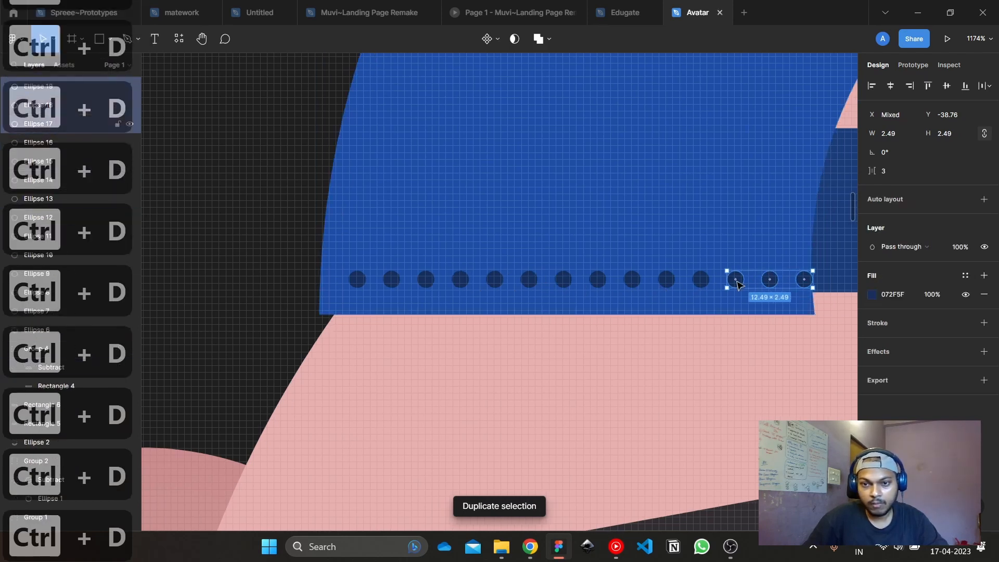
shift+click(701, 279)
shift+click(666, 279)
shift+click(626, 285)
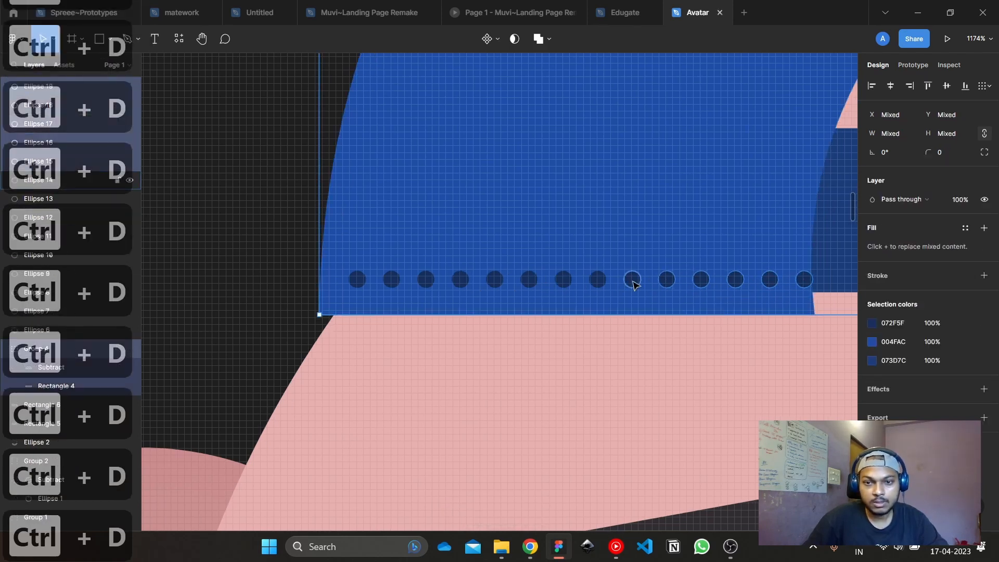
shift+click(598, 281)
shift+click(564, 281)
shift+click(529, 281)
shift+click(494, 282)
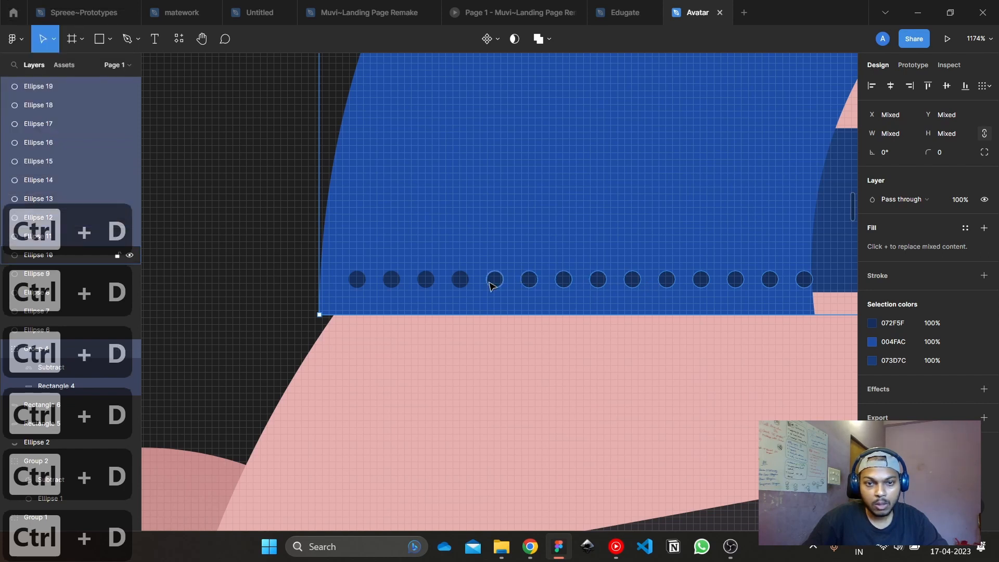
shift+click(460, 281)
shift+click(426, 280)
shift+click(393, 281)
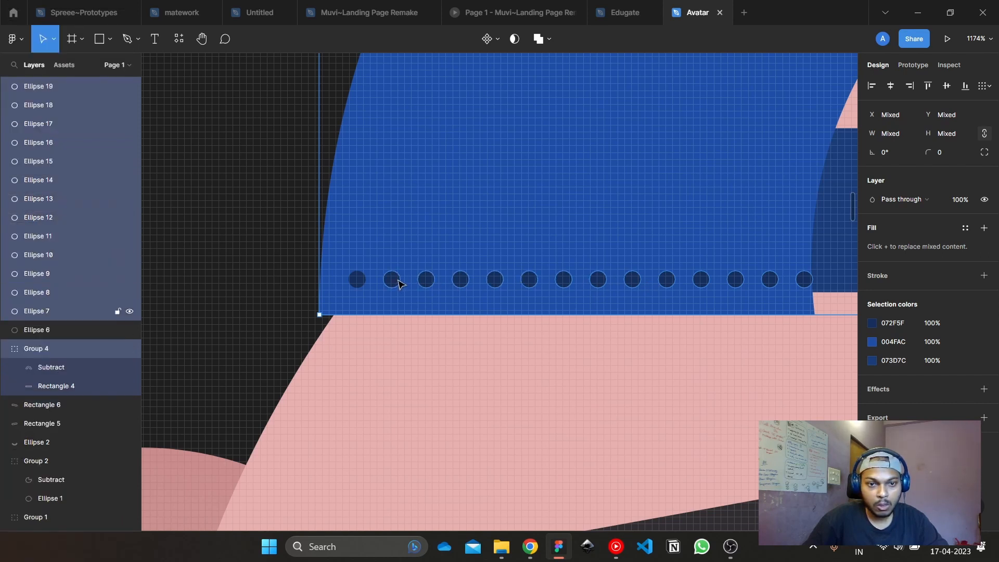
shift+click(357, 279)
shift+click(406, 225)
ctrl+scroll(434, 271, down, 5)
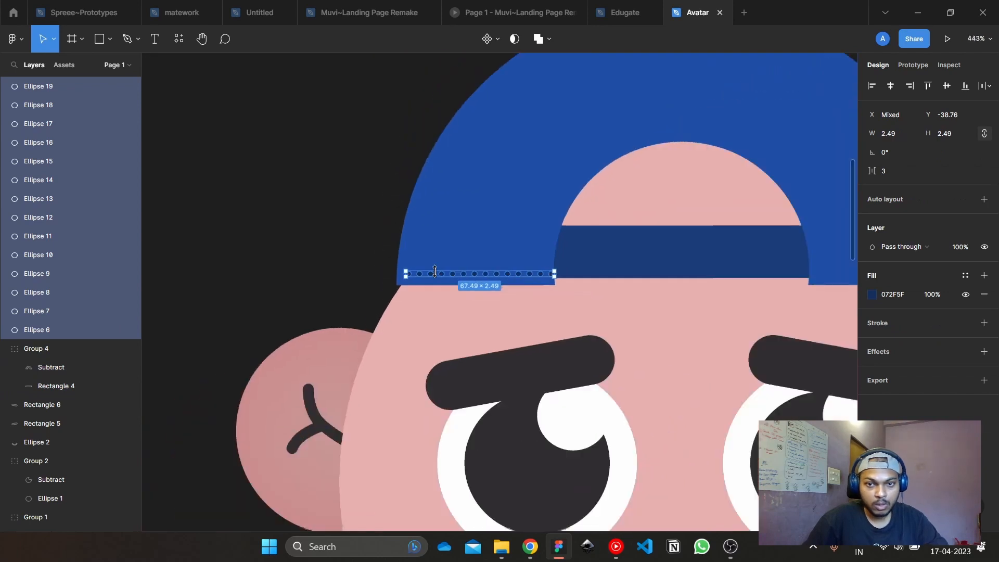
key(ctrl+g)
key(ctrl+d)
key(End)
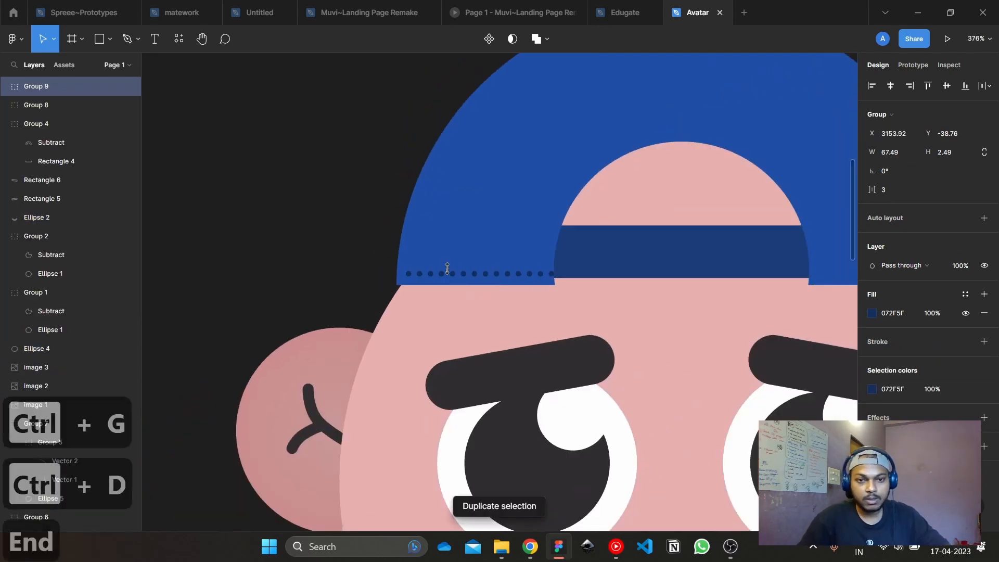
key(Insert)
key(Insert)
key(Insert)
key(Insert)
key(Insert)
key(Insert)
key(Insert)
key(Insert)
key(Insert)
key(Insert)
key(Insert)
key(Insert)
key(Insert)
key(Insert)
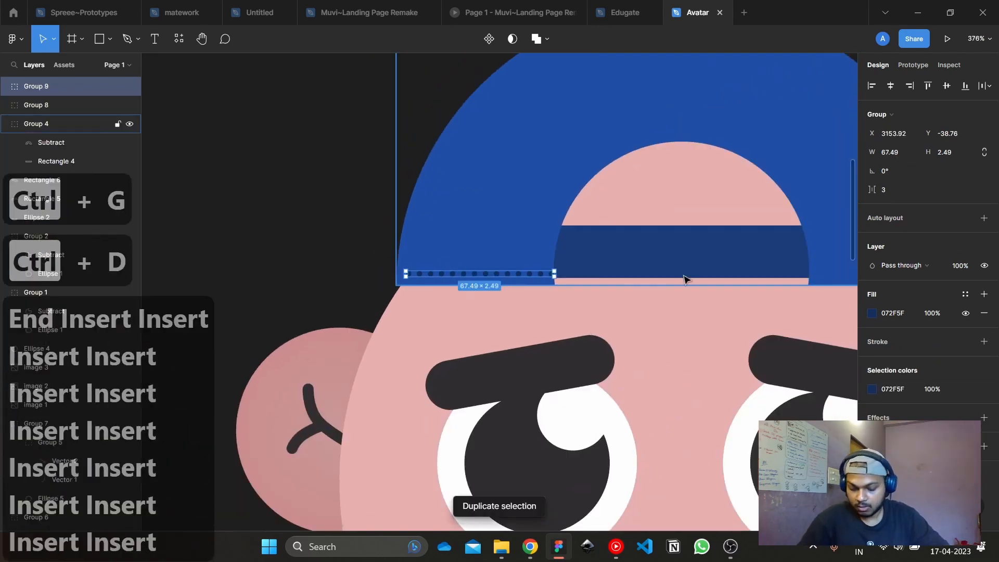
Move the duplicated dot group 170 px to the right, towards the cap's opposite side
key(shift+Right)
key(shift+Right)
key(shift+Right)
key(shift+Right)
key(shift+Right)
key(shift+Right)
key(shift+Right)
key(shift+Right)
key(shift+Right)
key(shift+Right)
key(shift+Right)
key(shift+Right)
key(shift+Right)
key(shift+Right)
key(shift+Right)
key(shift+Right)
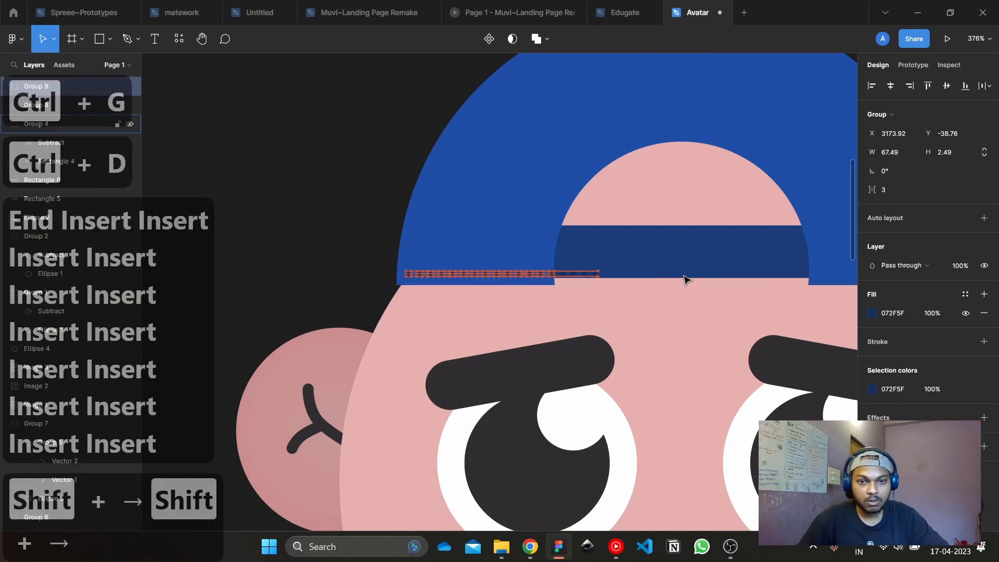
key(shift+Right)
Nudge the dot group copy about 14 px further right, keeping its height level with the original row
drag(684, 267, 468, 274)
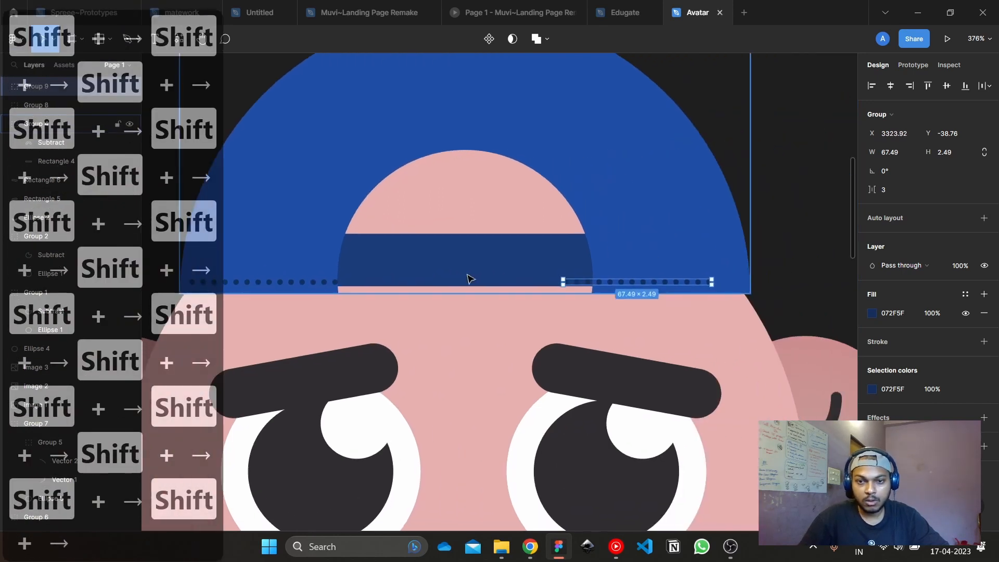
key(Right)
key(Right)
key(Right)
key(Right)
key(Right)
key(Right)
key(Right)
key(Right)
key(Right)
key(Right)
key(Right)
key(Right)
key(Right)
key(Right)
key(Right)
key(Right)
key(Right)
key(Left)
key(Down)
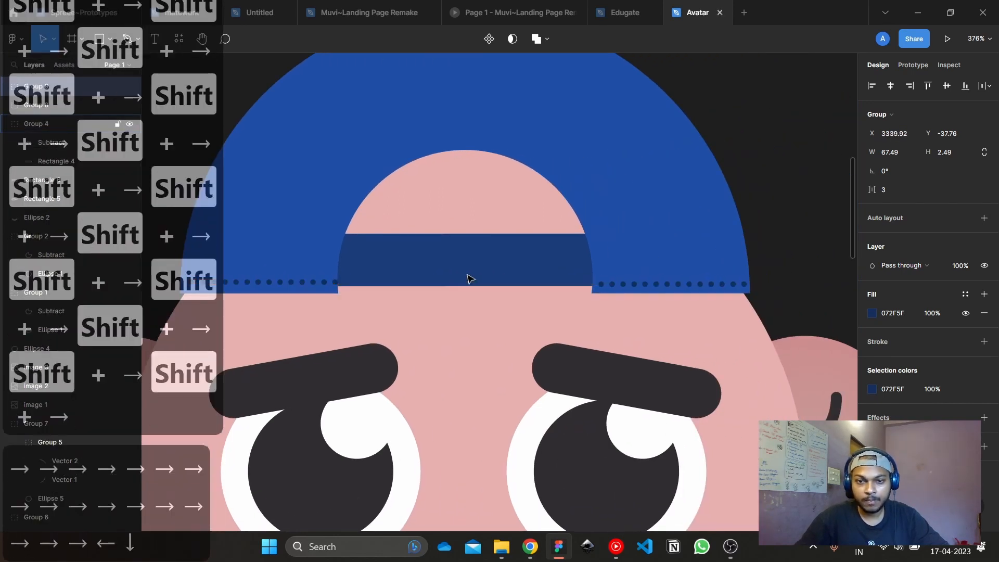
key(ctrl+z)
key(ctrl+z)
key(Left)
key(Left)
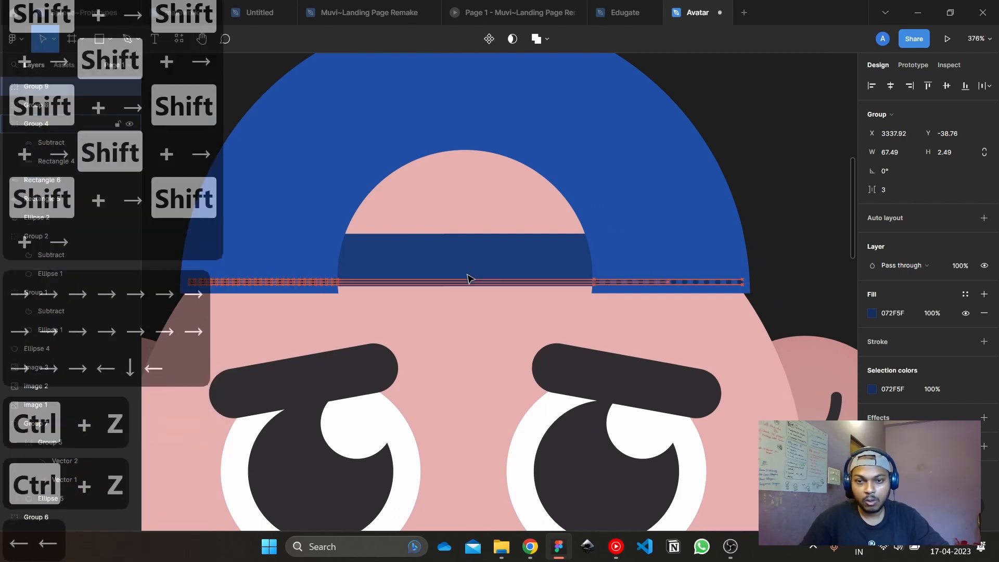
Examine the whole avatar and the stitching along both lower edges of the cap
scroll(726, 232, down, 1)
scroll(725, 228, down, 2)
click(757, 207)
scroll(759, 207, down, 3)
drag(773, 204, 687, 212)
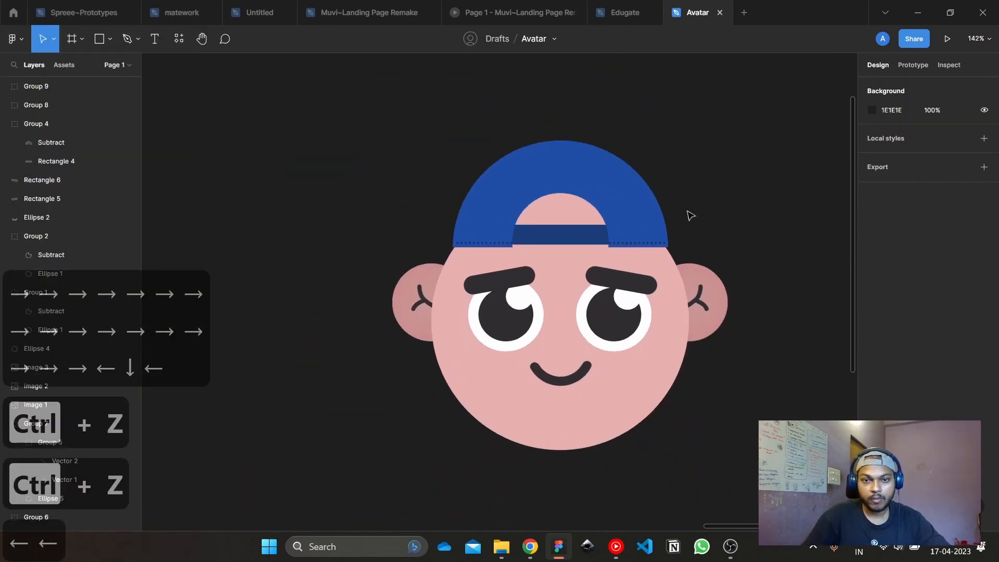
scroll(562, 196, up, 5)
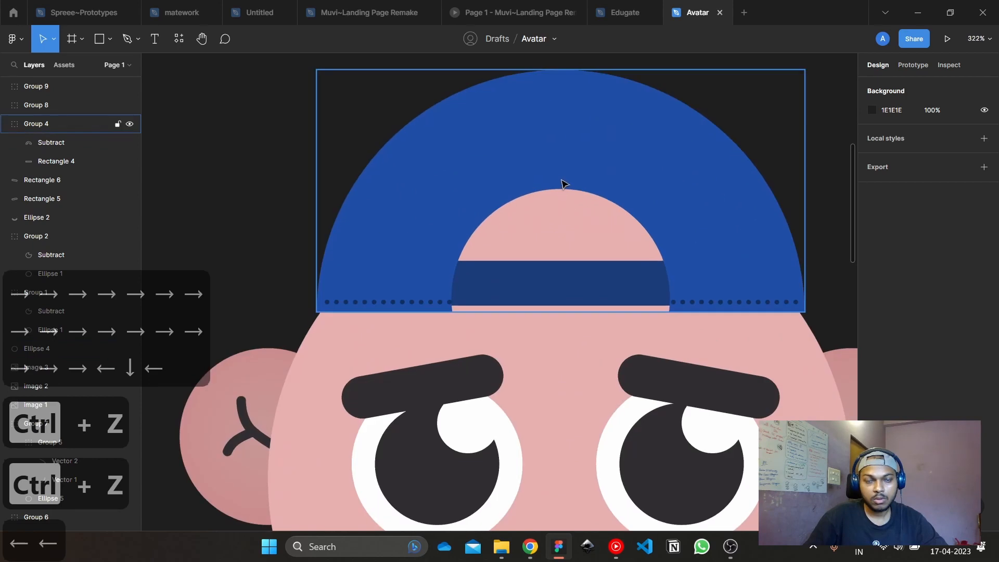
click(457, 290)
key(Escape)
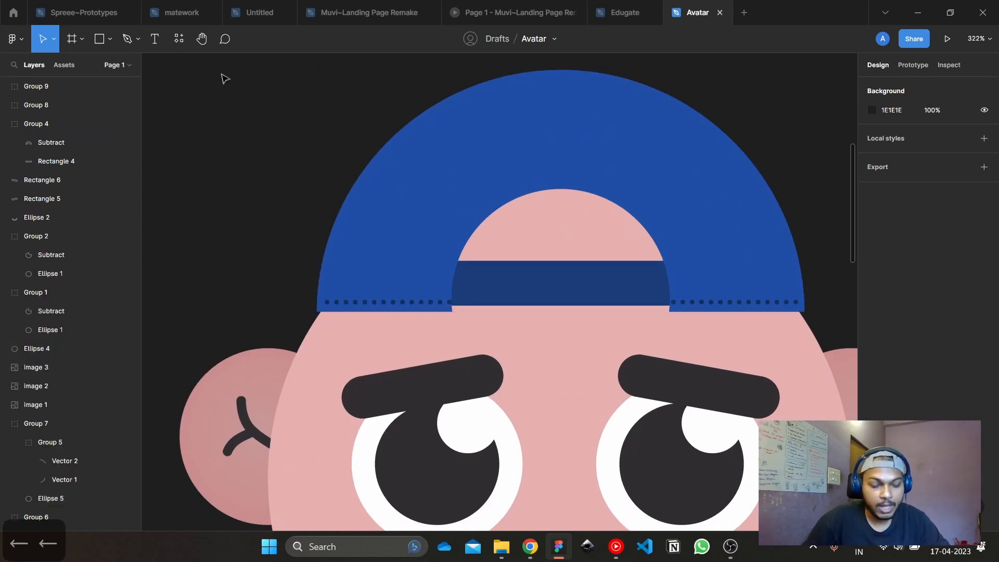
Draw a circle of about 6.8 px at the left end of the strap, centred on its height
key(o)
scroll(469, 287, up, 4)
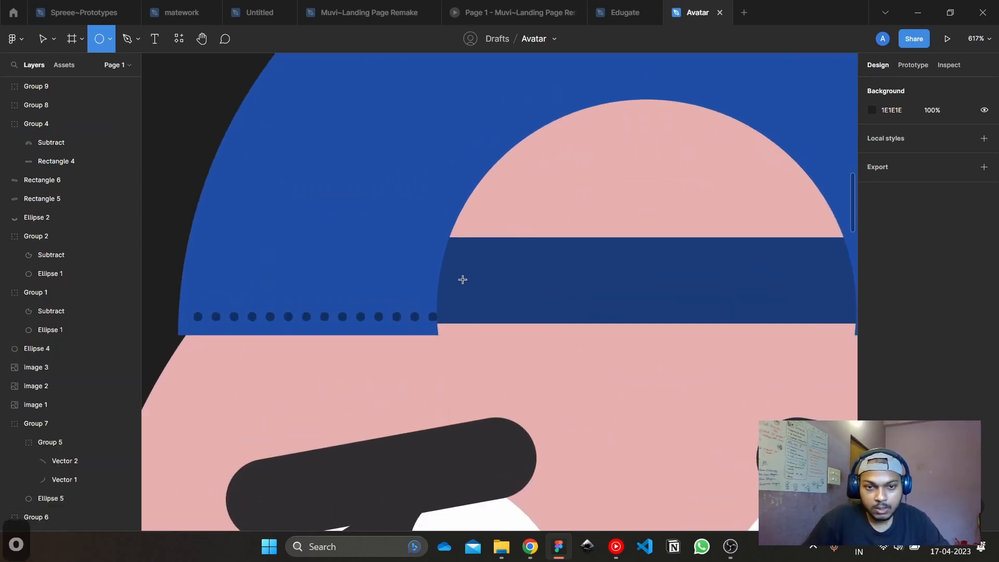
drag(459, 269, 482, 292)
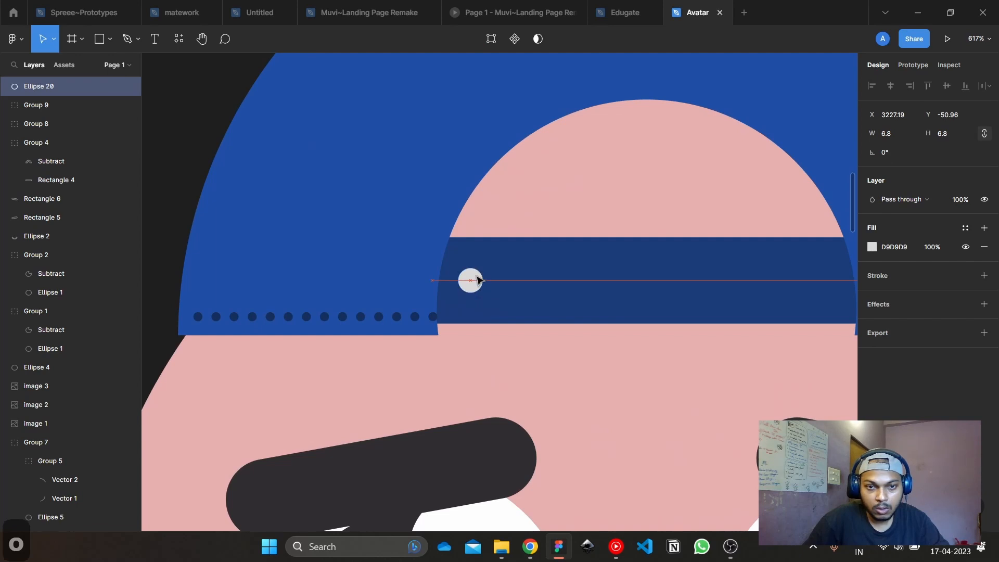
Duplicate the strap circle five times at 20 px intervals to the right to form a row across the strap
key(ctrl+d)
key(shift+Right)
key(shift+Right)
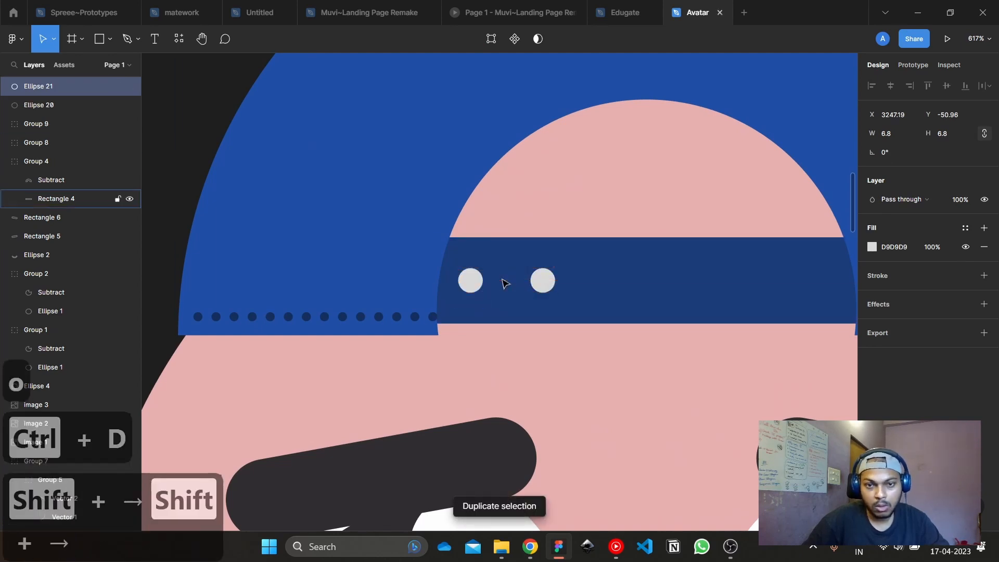
key(ctrl+d)
key(ctrl+d)
key(ctrl+d)
key(ctrl+d)
Select the circles along the strap together, leaving the cap group out of the selection
scroll(508, 283, right, 1)
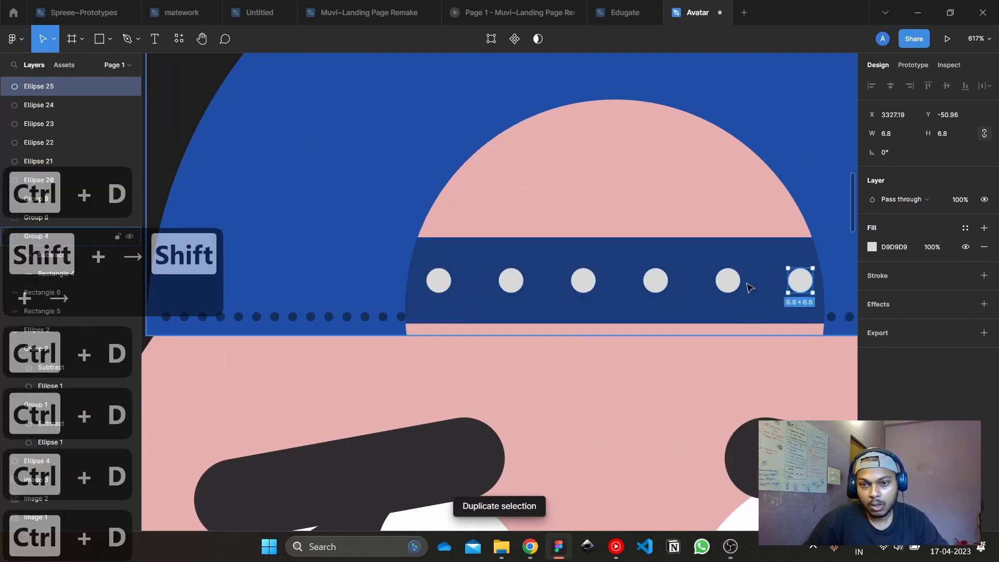
shift+click(728, 281)
shift+click(656, 281)
shift+click(582, 283)
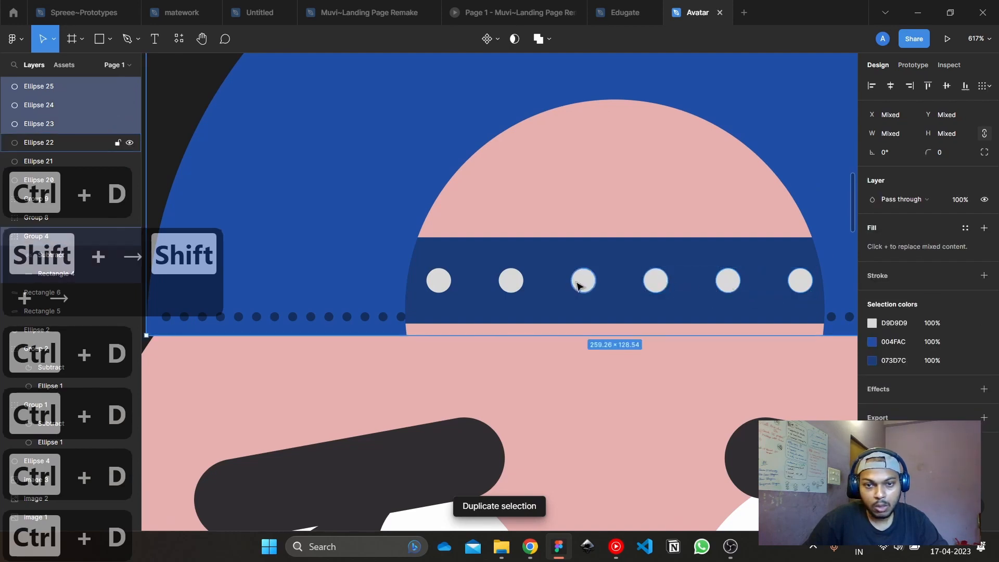
shift+click(515, 282)
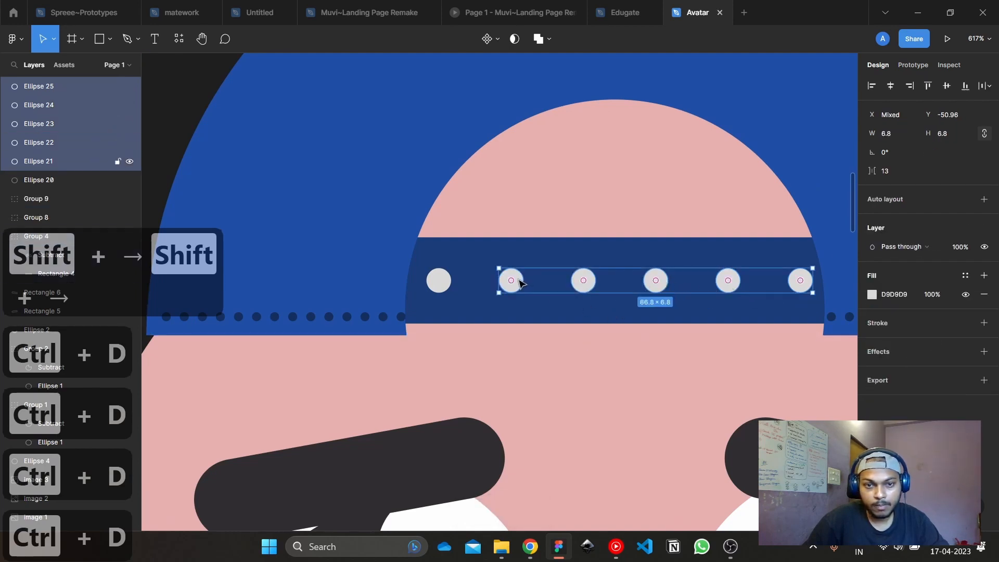
Flatten the six circles on the cap's strap into one shape and subtract it from the strap rectangle
shift+click(439, 281)
key(ctrl+e)
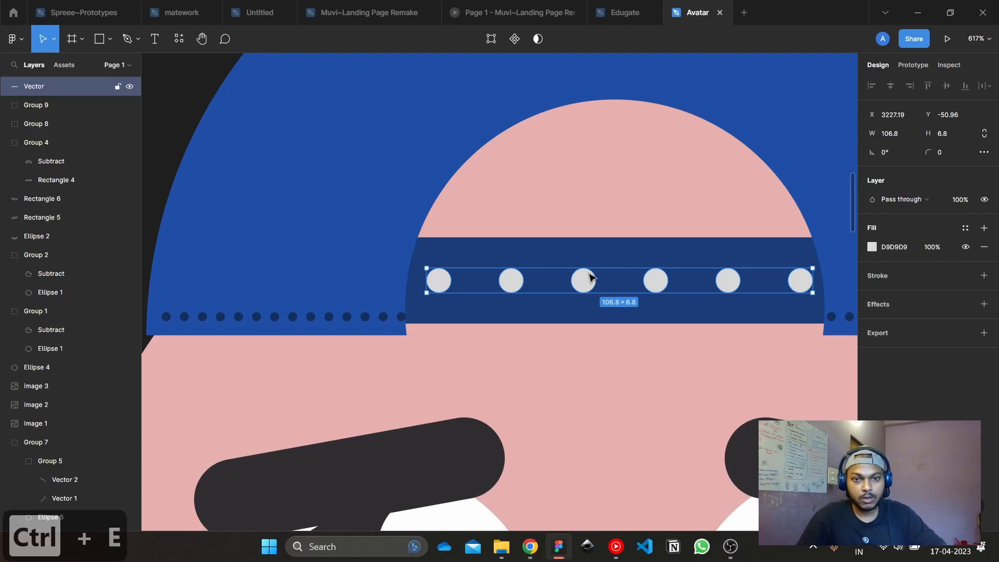
shift+click(616, 256)
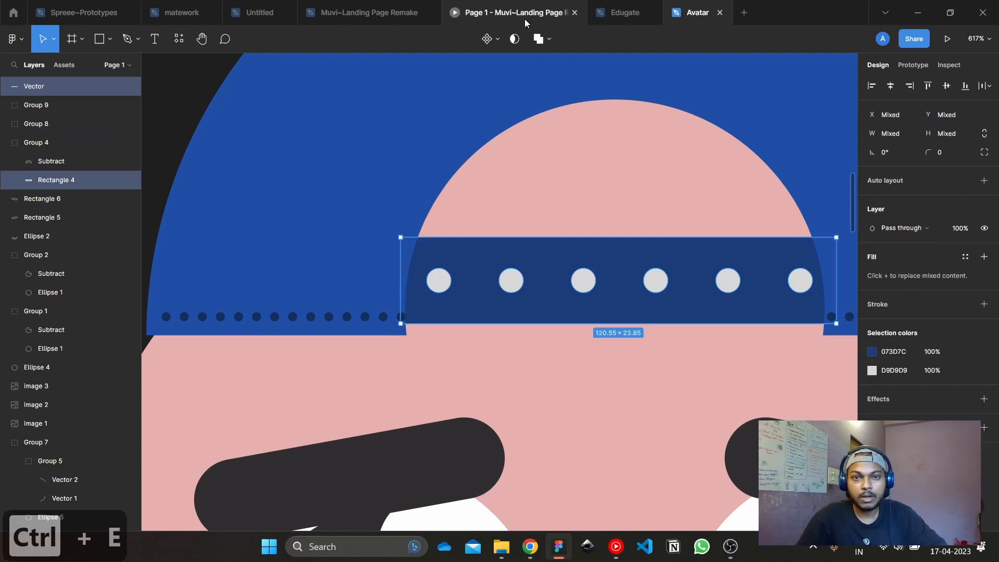
click(548, 41)
click(566, 82)
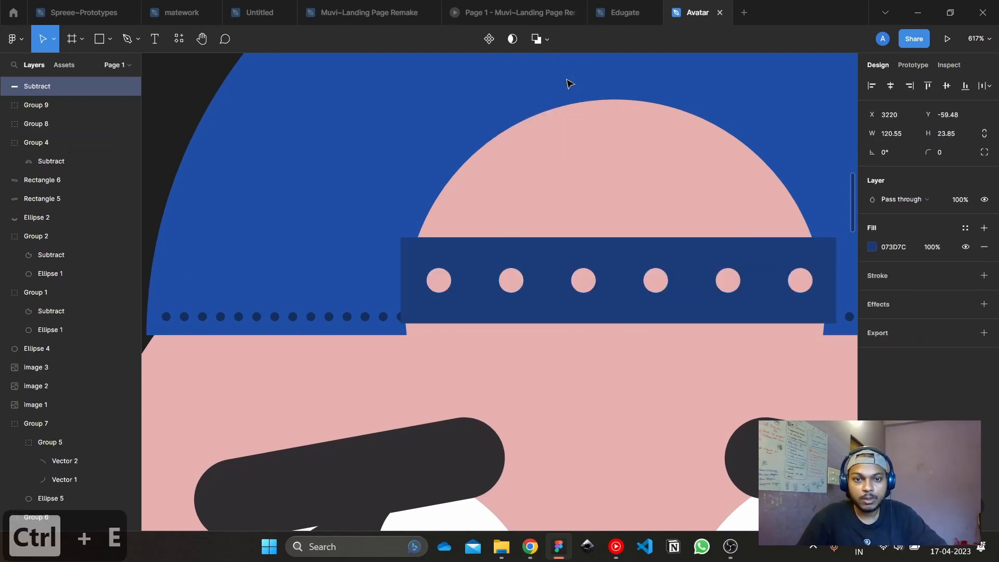
scroll(594, 166, down, 5)
click(394, 138)
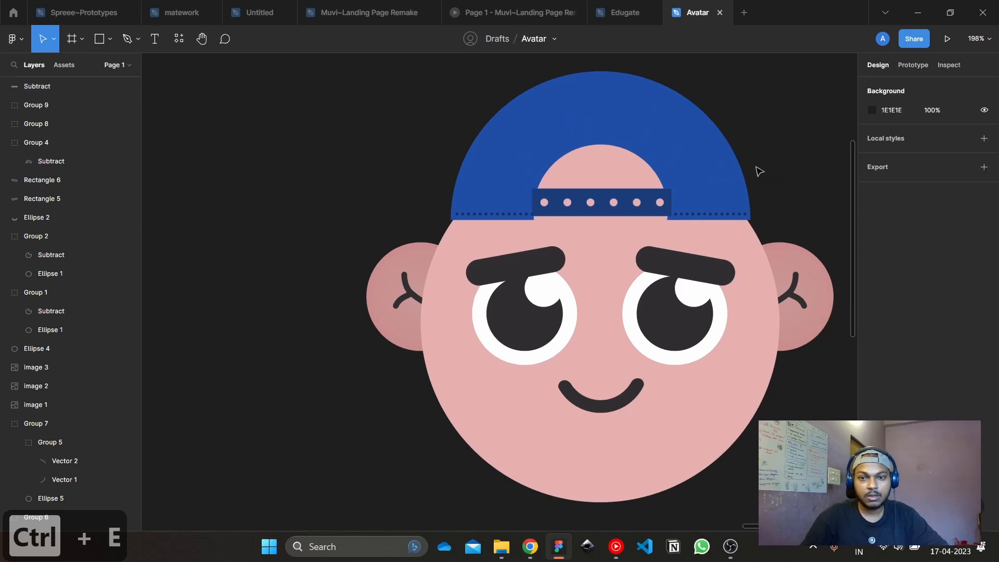
Try to bring the blue cap group alone in front of the strap
click(739, 171)
key(bracketright)
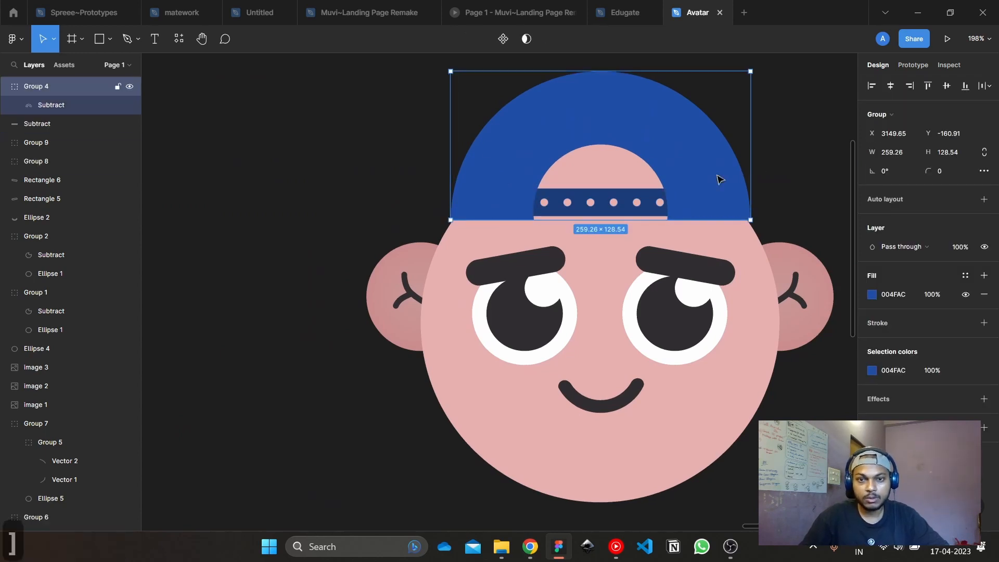
key(ctrl+z)
Bring the blue cap together with both rows of stitch dots in front of the punched strap
click(715, 214)
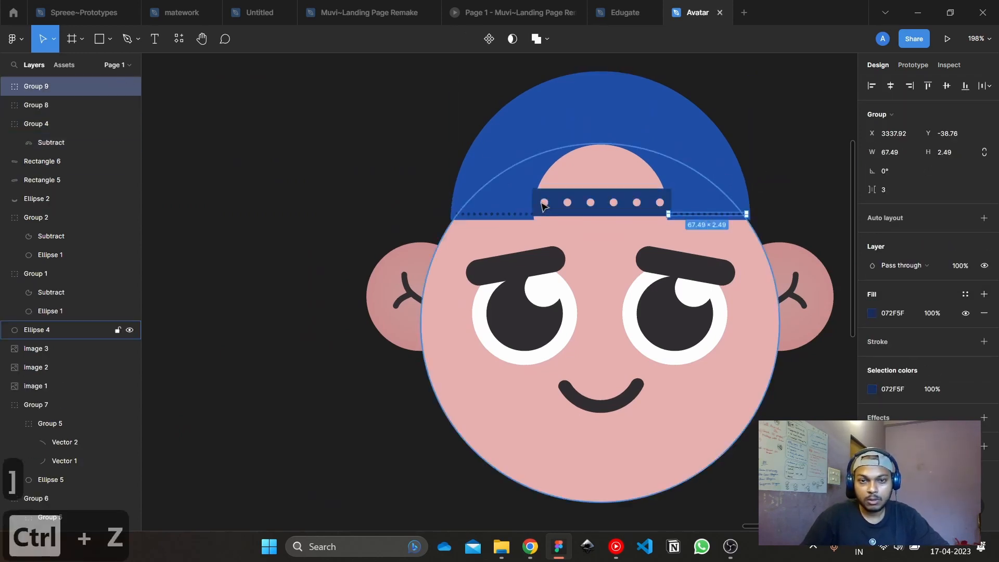
shift+click(510, 214)
shift+click(552, 144)
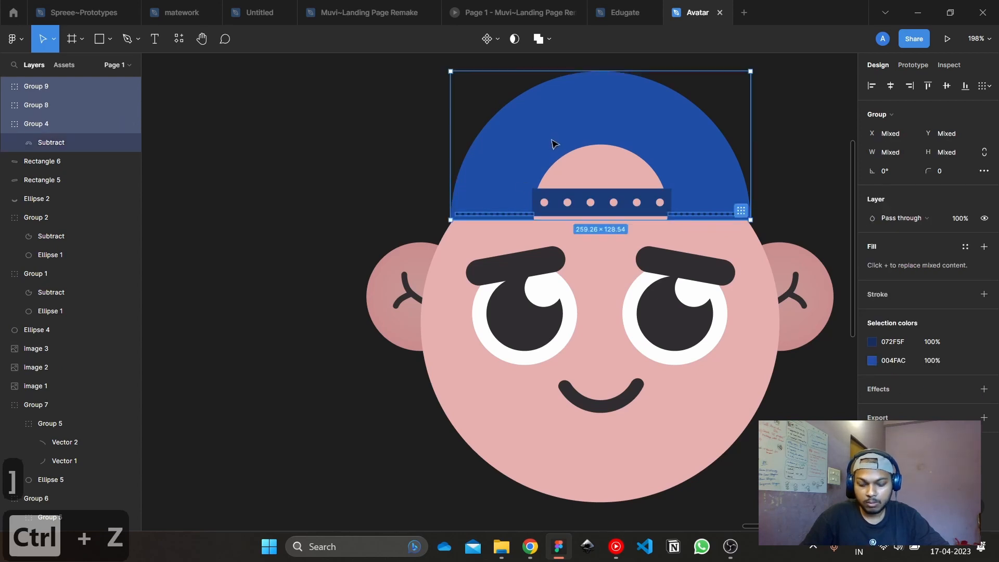
key(bracketright)
click(814, 113)
scroll(774, 130, down, 3)
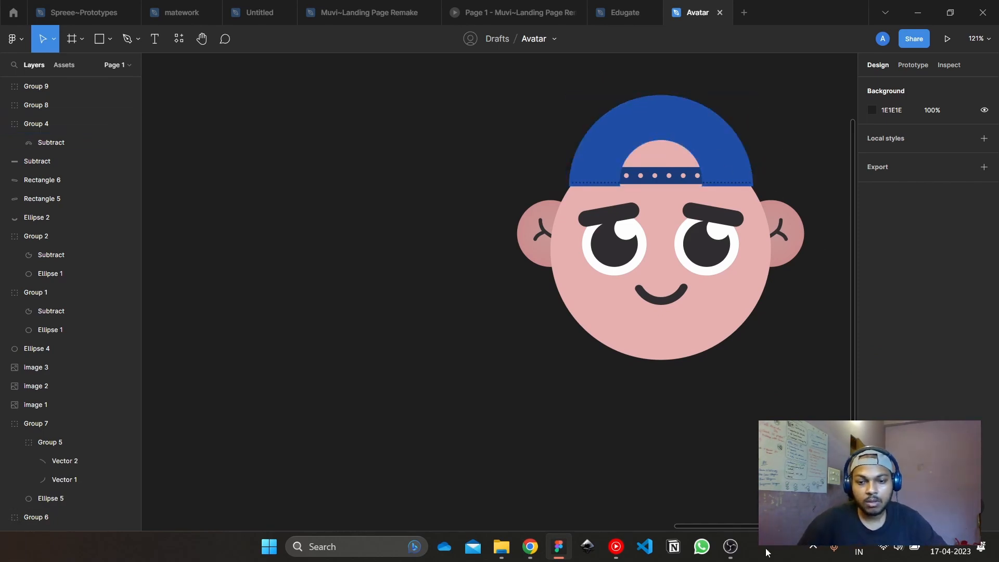
click(731, 547)
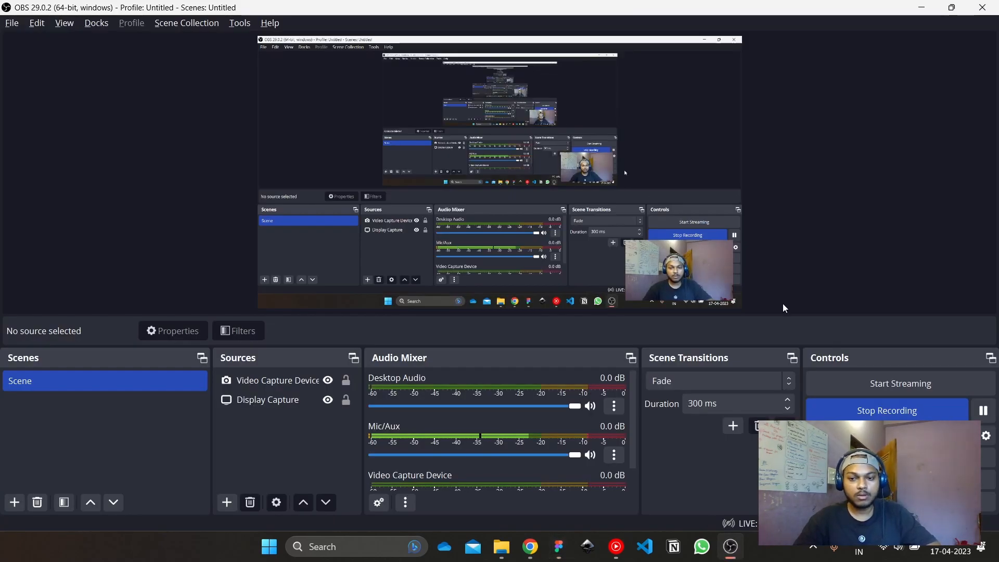
key(alt+Tab)
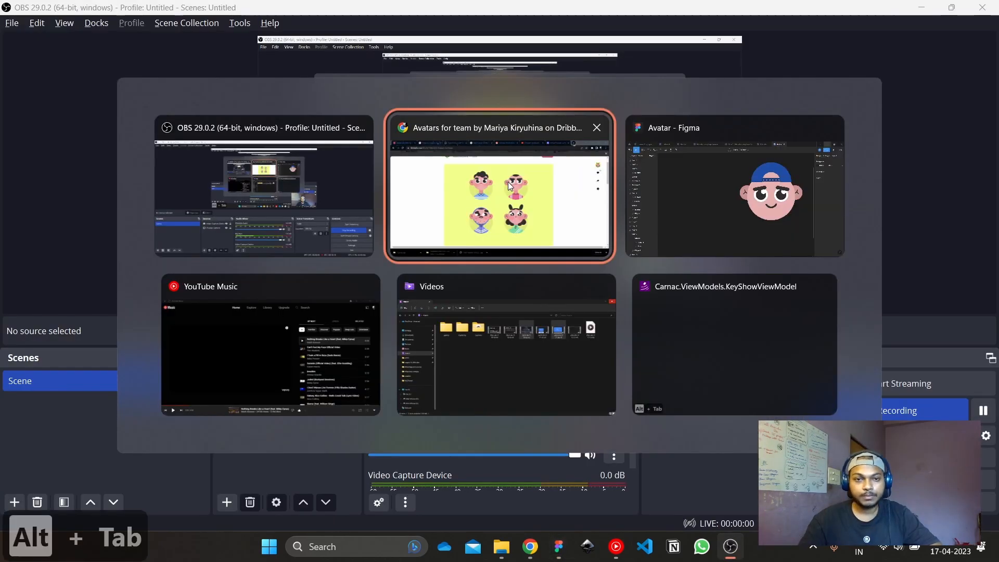
key(alt+Tab)
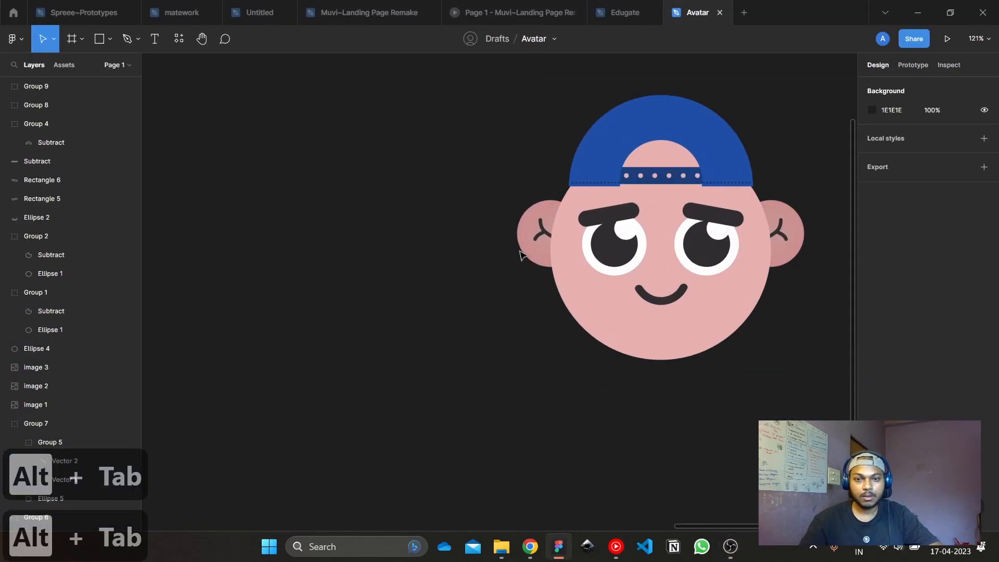
drag(521, 255, 410, 291)
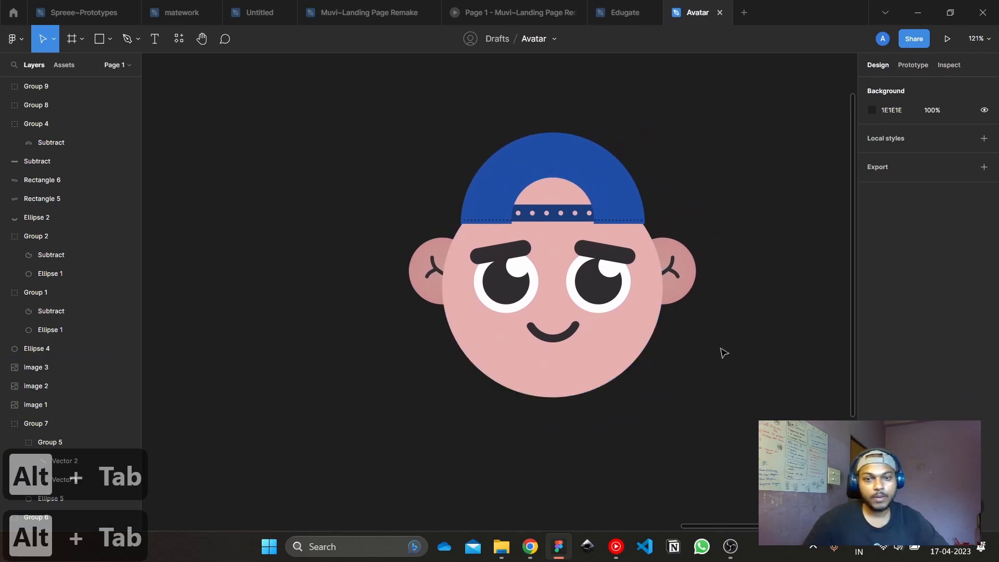
scroll(723, 353, up, 1)
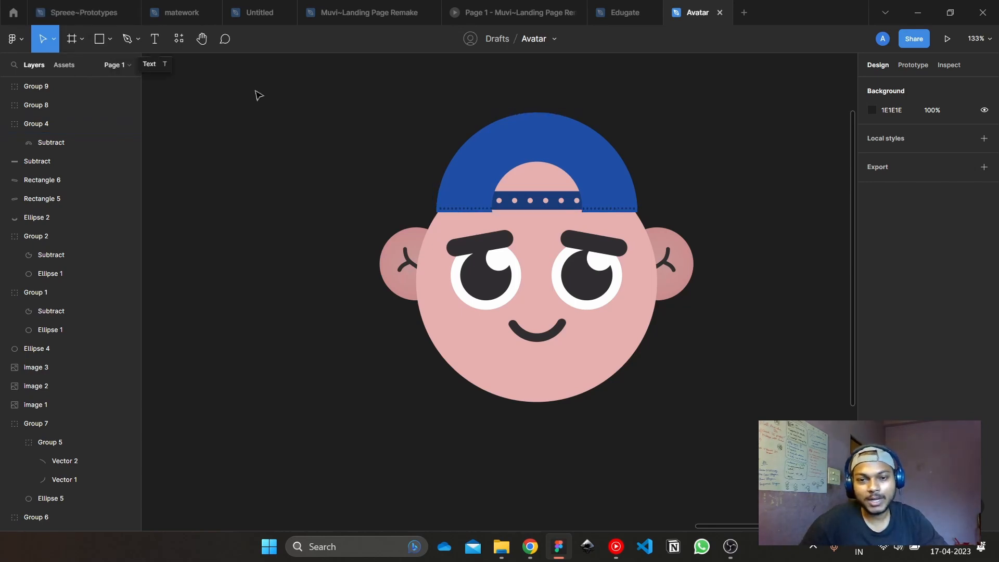
Draw a rectangle over the ear on the face's right side and shape it into a capsule about 47 × 94 with corner radius 29
click(98, 39)
click(731, 547)
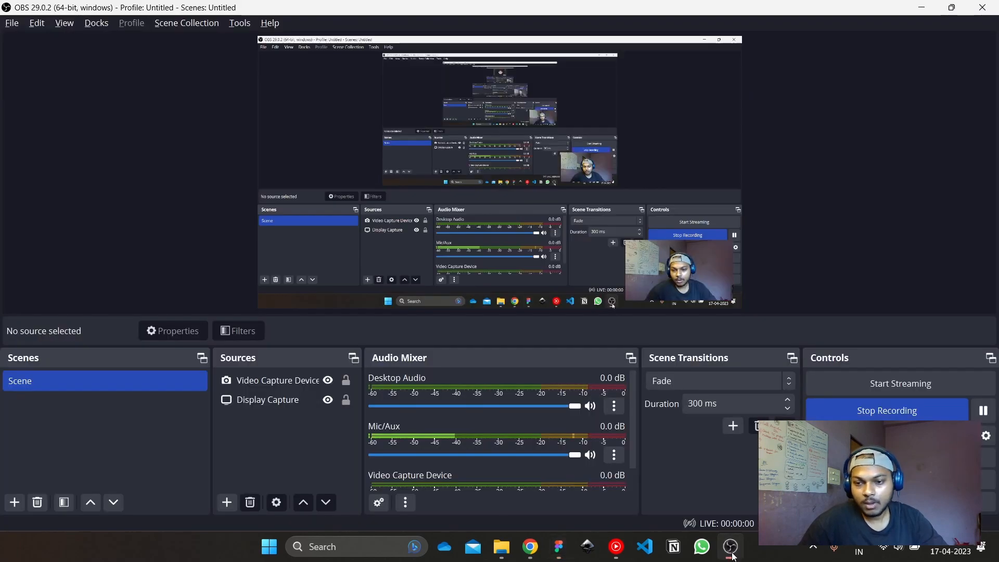
click(920, 7)
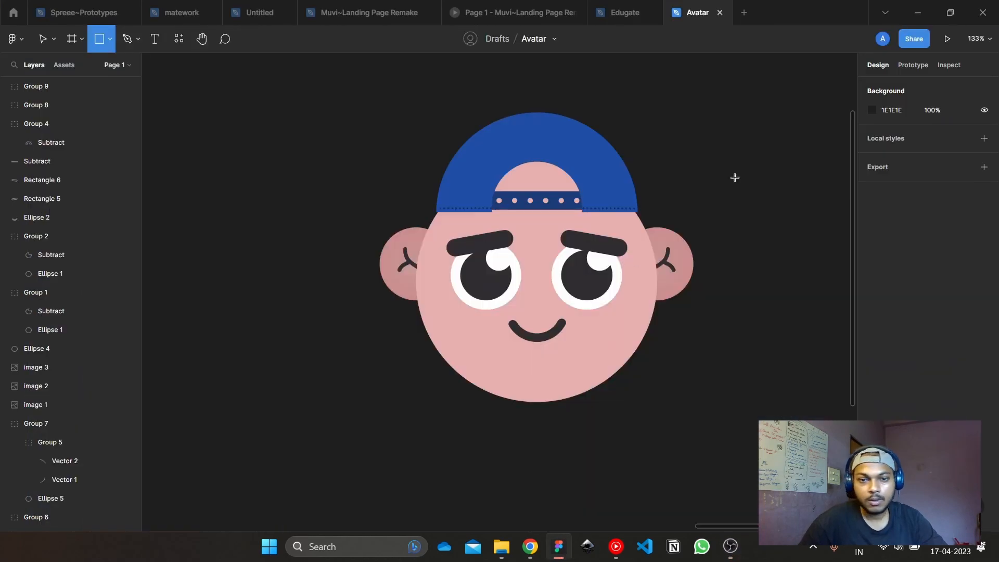
scroll(712, 290, up, 3)
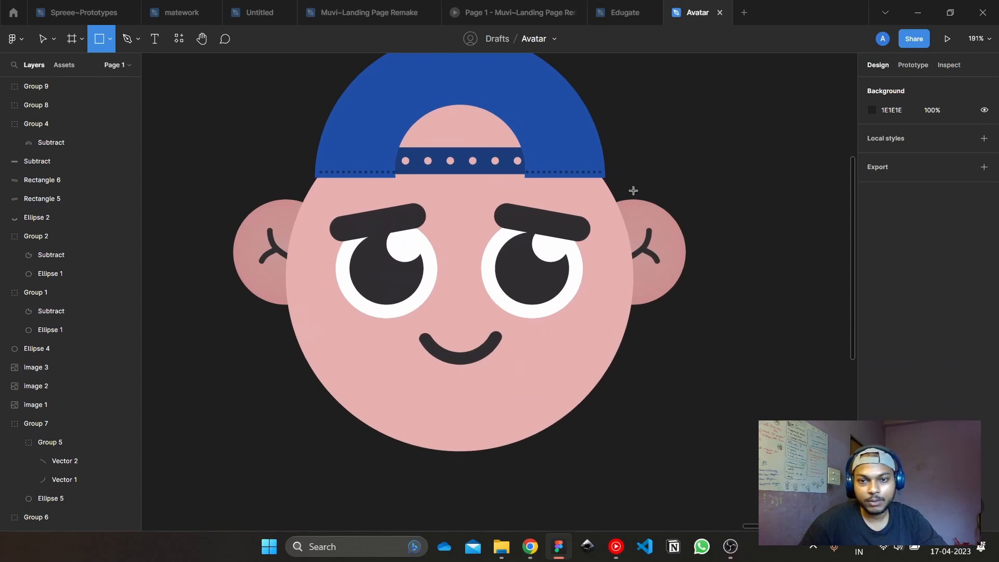
drag(613, 178, 691, 282)
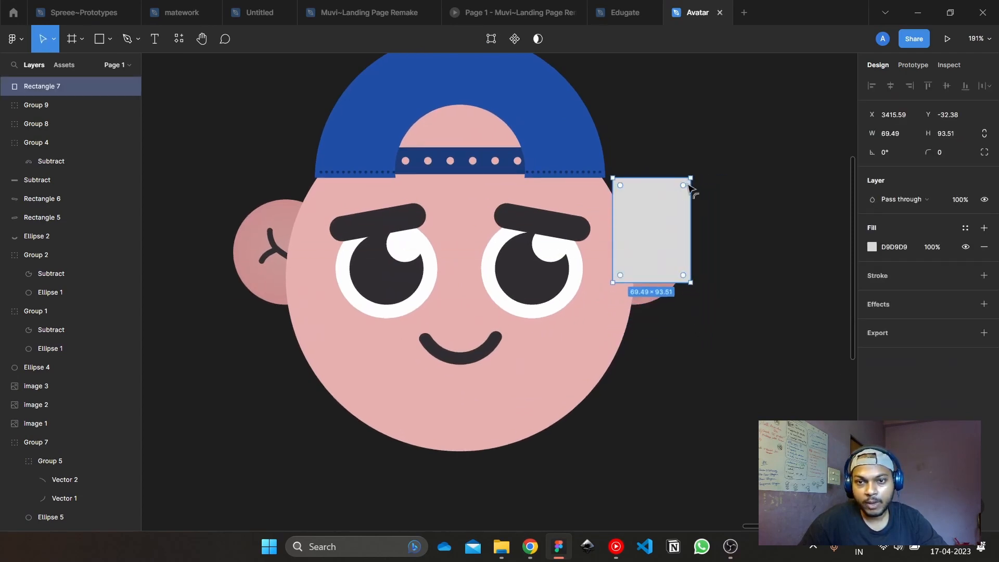
drag(683, 186, 666, 241)
key(Escape)
click(691, 234)
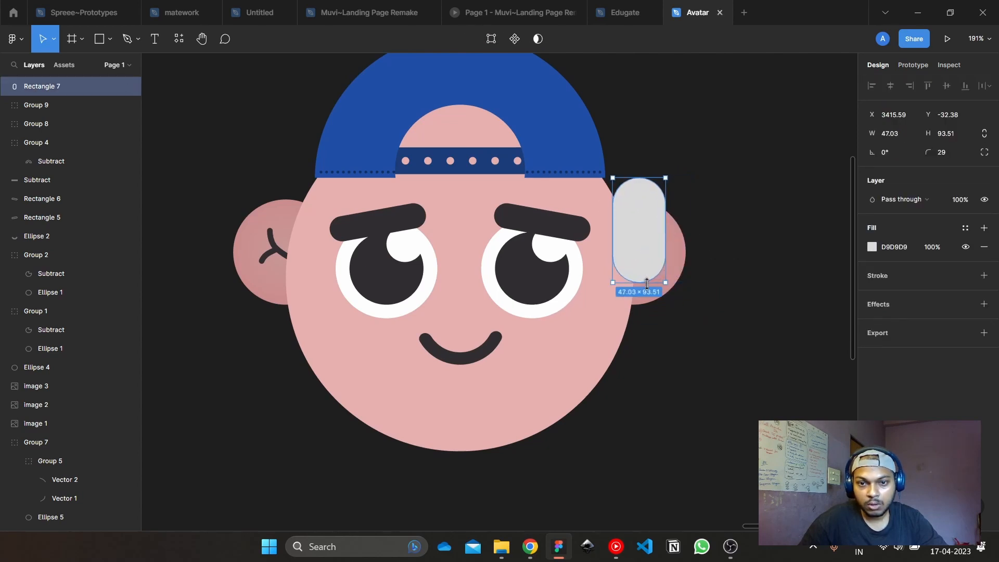
Lengthen the capsule to about 113, centre it over the ear and fill it with the pupil's dark colour 322E30
drag(647, 283, 648, 304)
drag(646, 258, 646, 272)
click(872, 247)
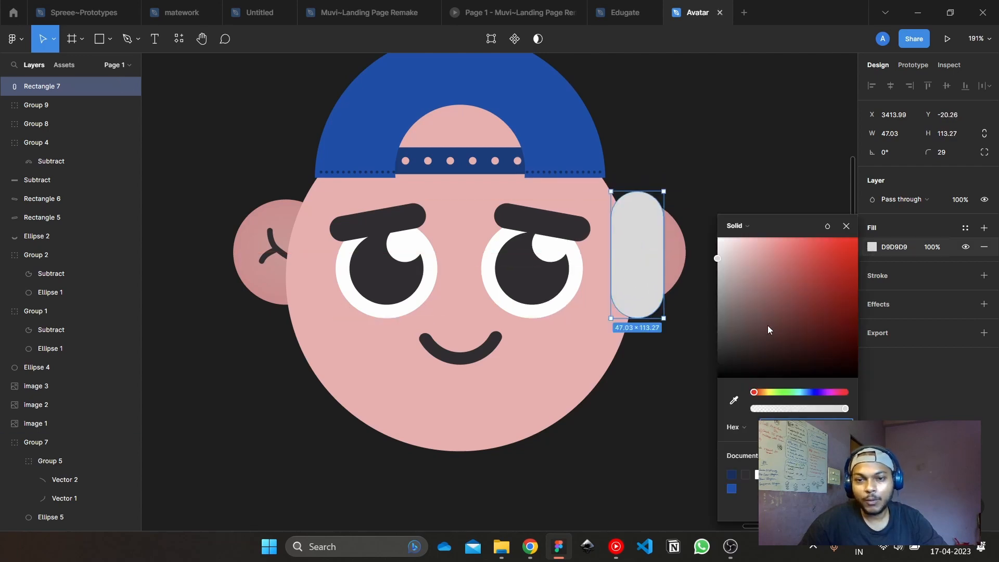
click(734, 400)
click(517, 268)
click(676, 130)
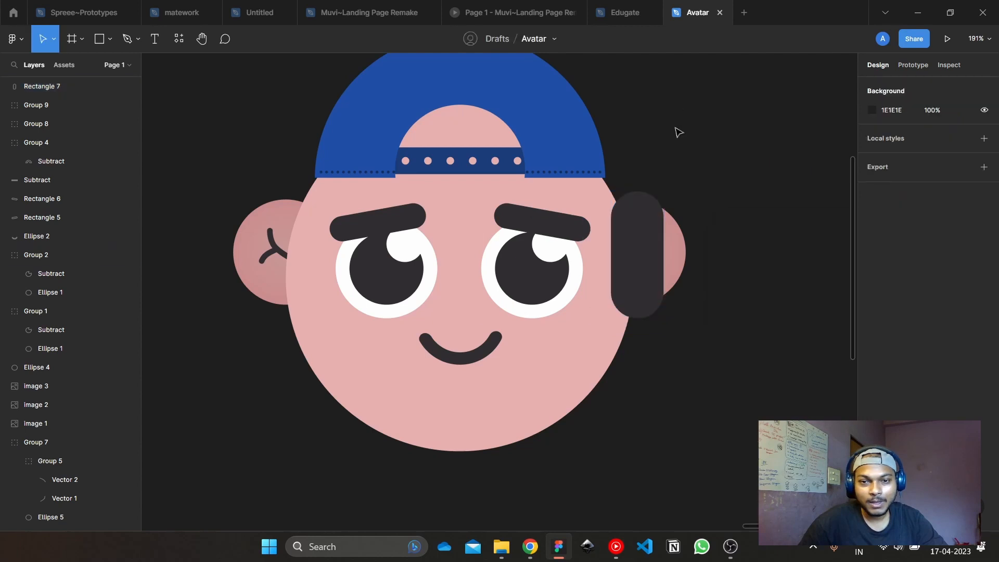
Duplicate the dark capsule, offset the copy outward from the face and stretch it to about 156 high
click(636, 267)
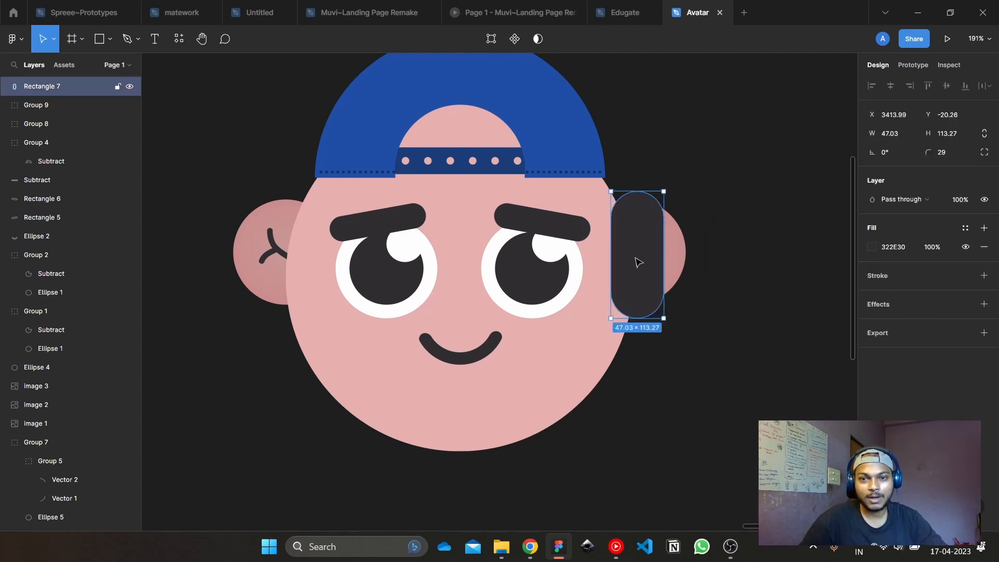
key(ctrl+d)
drag(639, 262, 671, 242)
drag(671, 191, 672, 153)
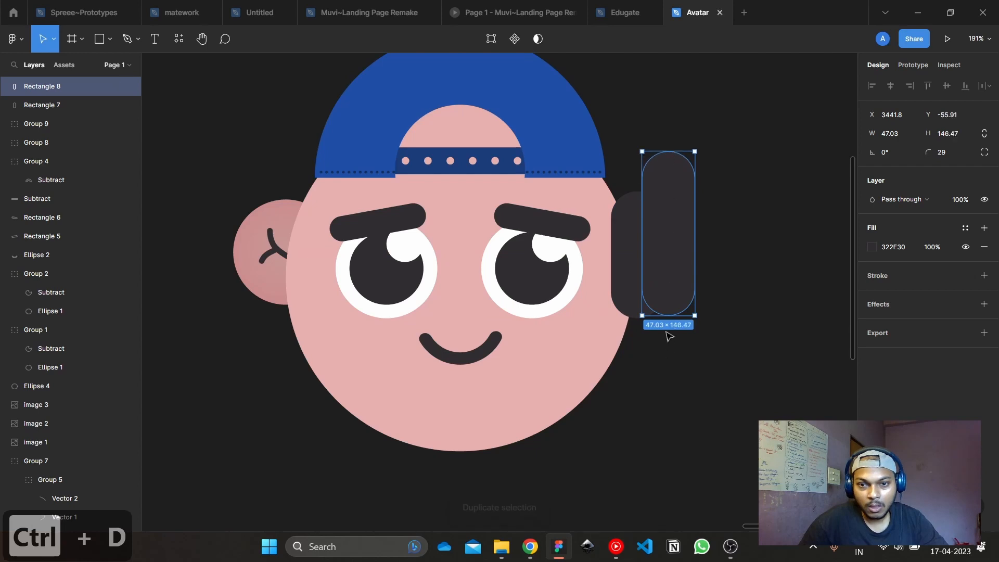
drag(669, 315, 669, 325)
drag(673, 254, 675, 275)
Fill the taller capsule with the cap's blue, 004FAC, sampled from the cap
click(872, 248)
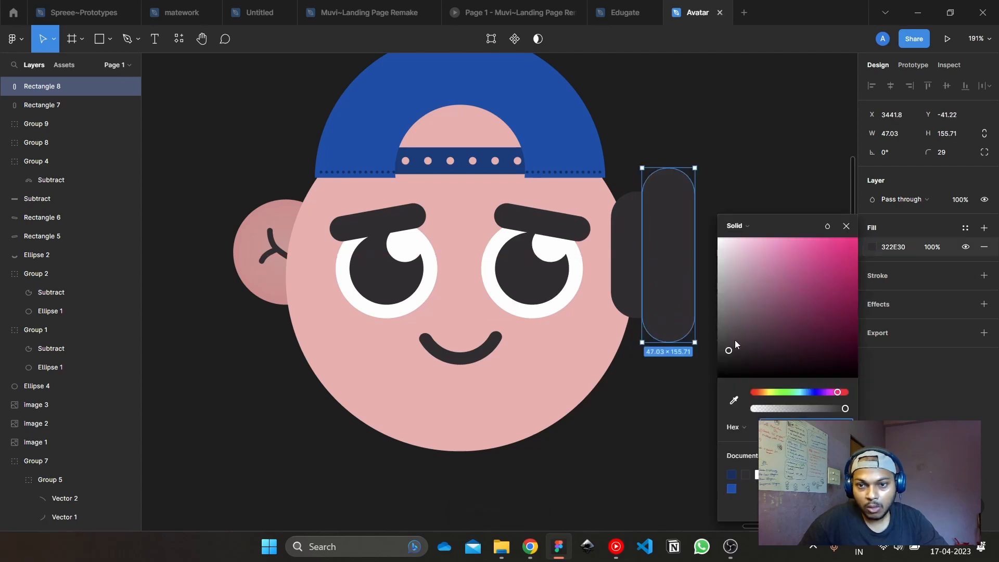
click(733, 401)
click(567, 96)
click(698, 88)
Duplicate the blue capsule, scale the copy down to about 36 × 119 and place it over the outer edge
click(689, 266)
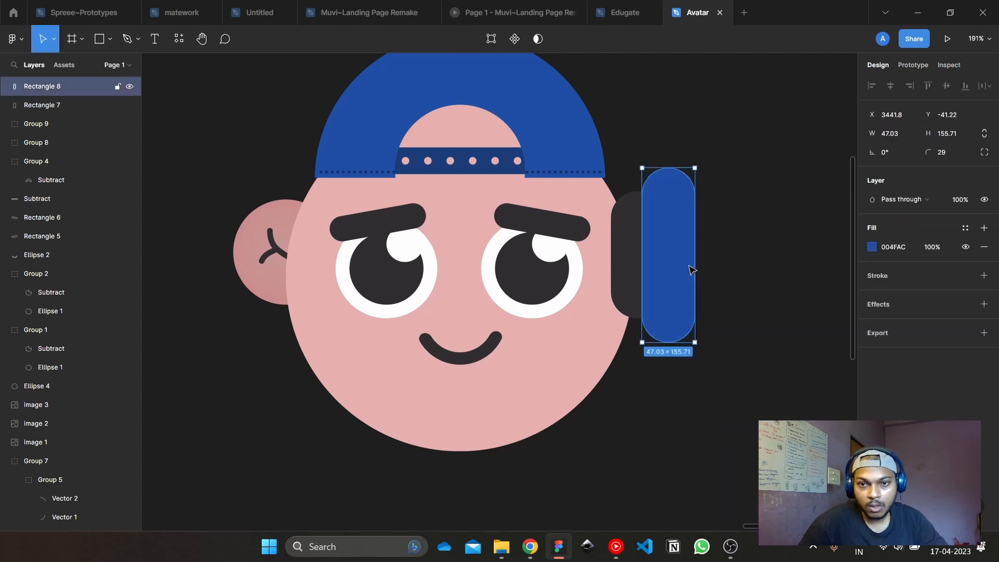
key(ctrl+d)
drag(676, 168, 674, 209)
drag(676, 268, 696, 245)
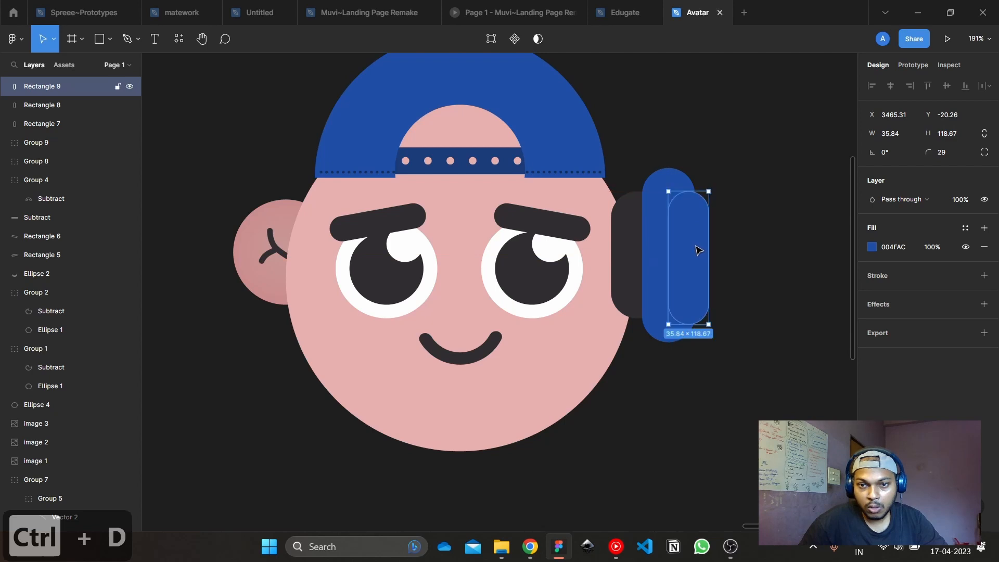
Fill the small outer capsule with the strap's navy, 073D7C, sampled from the cap's strap
click(872, 248)
drag(857, 285, 843, 308)
click(734, 400)
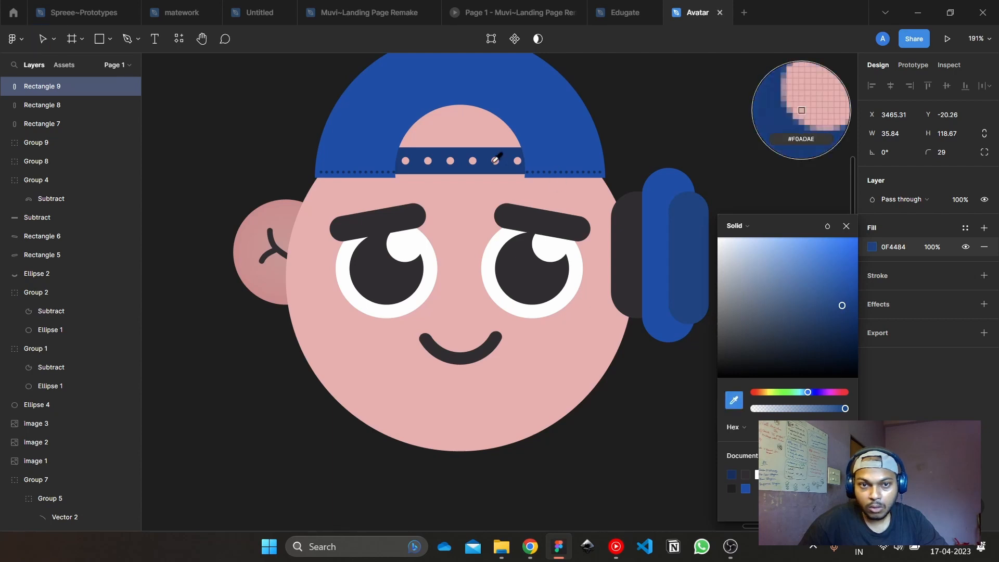
click(509, 154)
click(666, 90)
Send the navy capsule to the back and shift it slightly further outward from the blue one
click(694, 217)
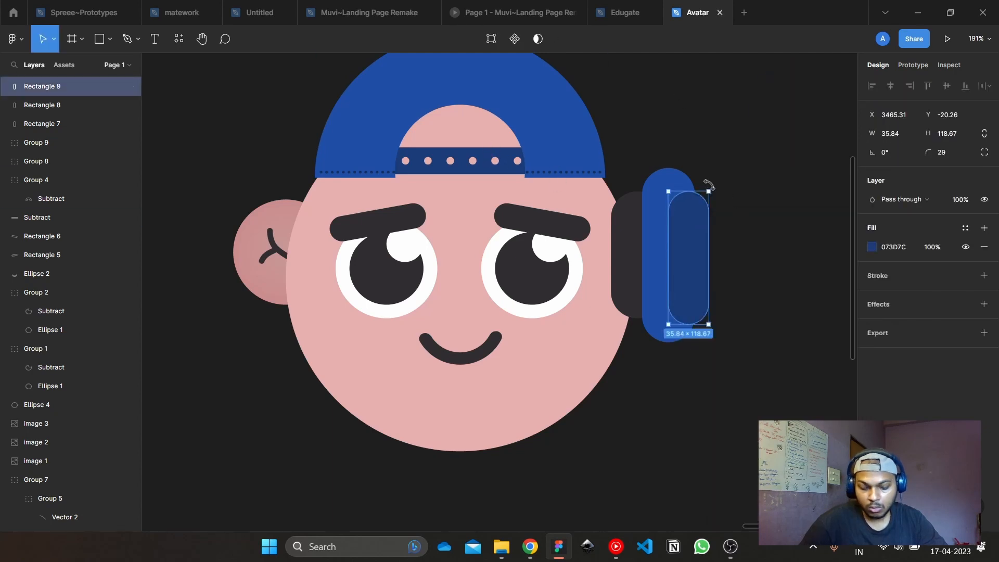
key(bracketleft)
drag(705, 223, 709, 241)
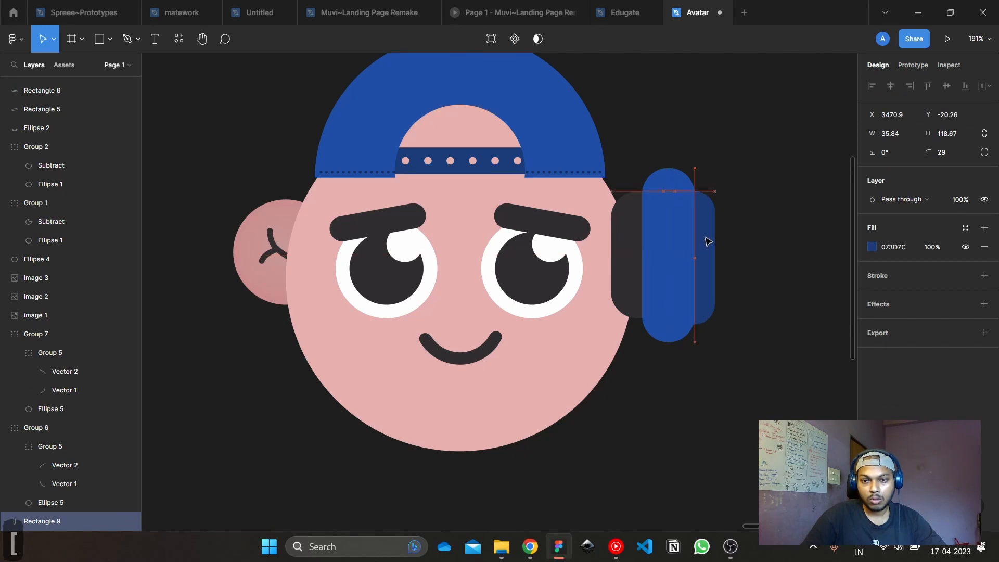
Group the navy, blue and dark capsules into one headphone ear cup
shift+click(671, 241)
shift+click(628, 244)
key(ctrl+g)
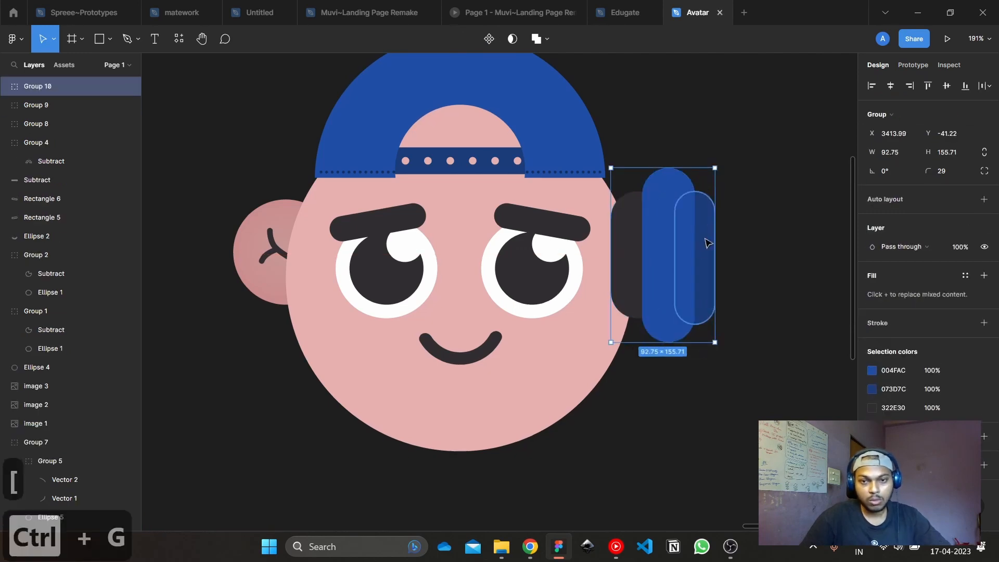
Move the ear cup group slightly up beside the face, to about X 3416, Y -50
mouse_move(676, 272)
mouse_down()
mouse_move(682, 281)
mouse_move(683, 260)
mouse_up()
drag(726, 153, 722, 147)
drag(687, 211, 684, 205)
key(ctrl+z)
key(ctrl+z)
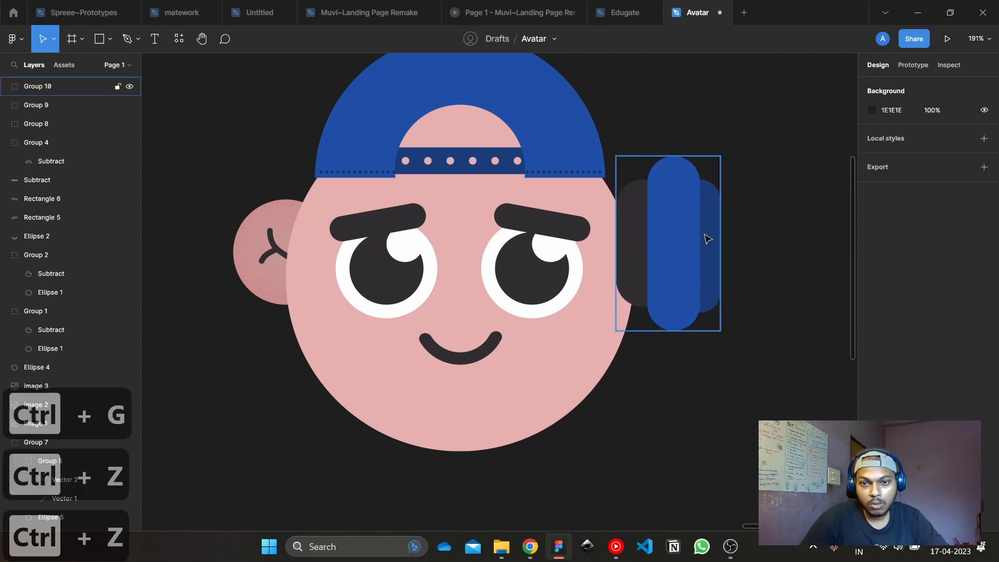
drag(685, 243, 657, 247)
key(ctrl+z)
key(ctrl+z)
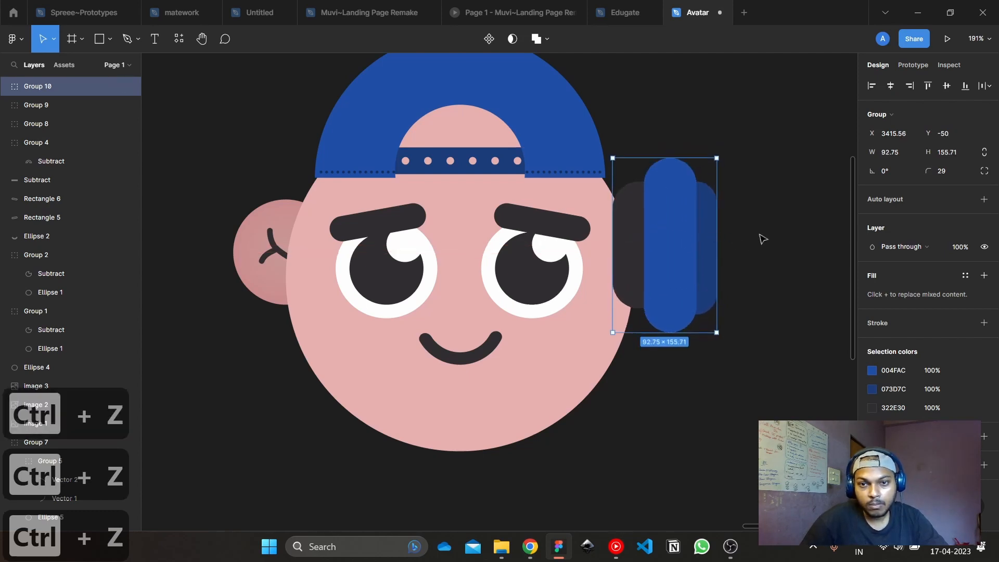
click(761, 237)
Try narrowing the ear cup group to about 70 wide
key(shift+0)
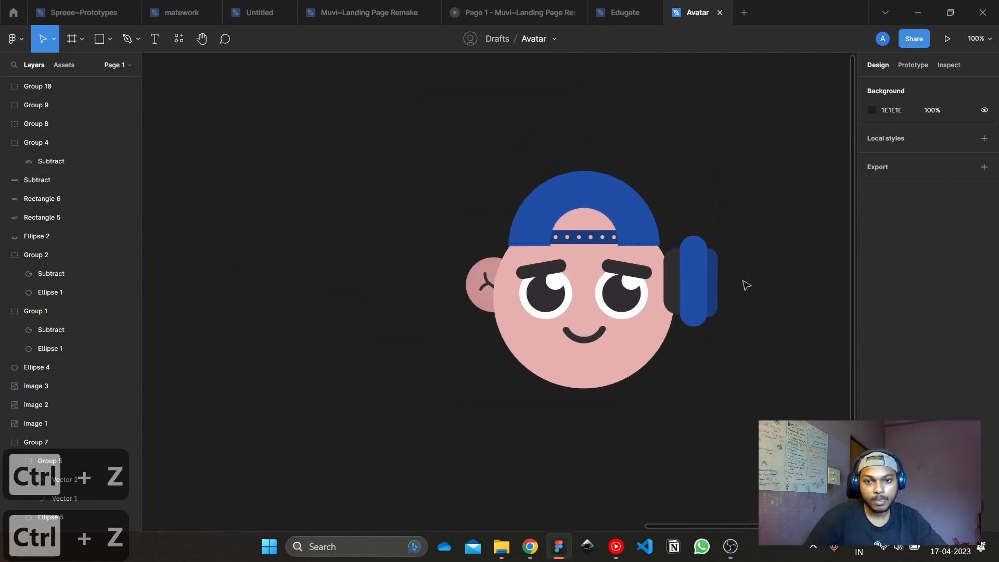
scroll(747, 285, up, 3)
click(679, 285)
drag(702, 269, 682, 268)
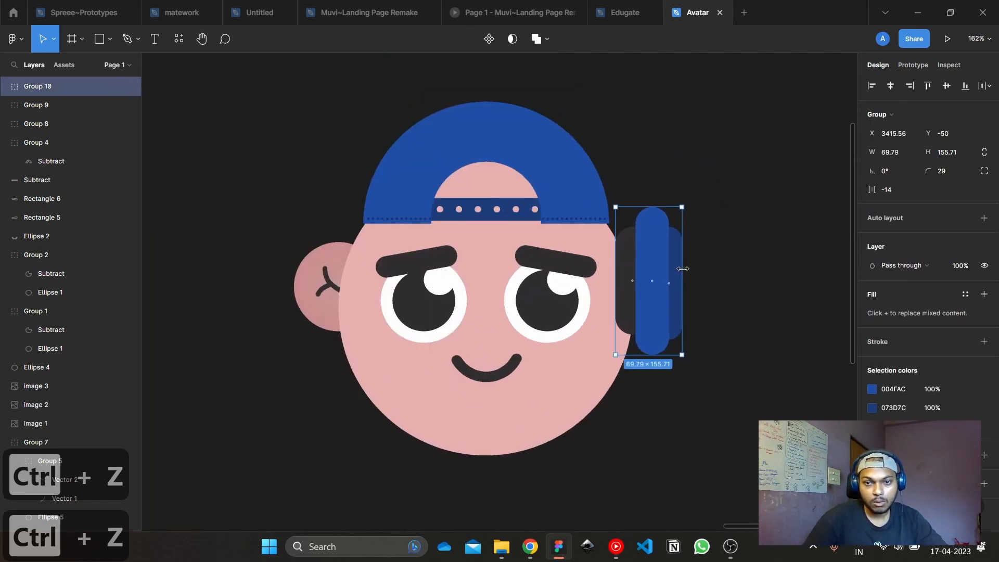
key(ctrl+z)
Nudge the ear cup group slightly down, to about X 3416, Y -46
click(747, 281)
click(694, 281)
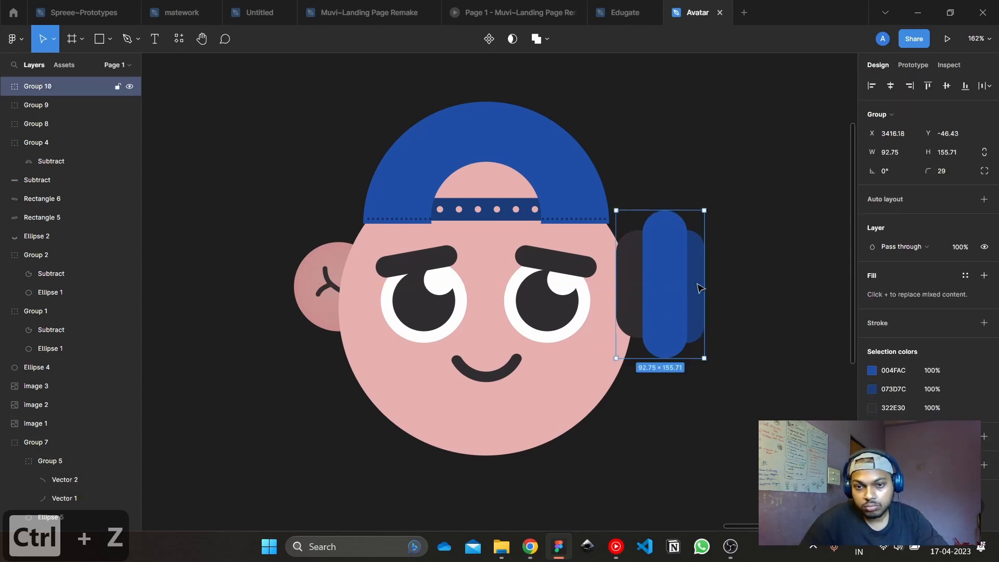
click(747, 278)
scroll(749, 272, up, 10)
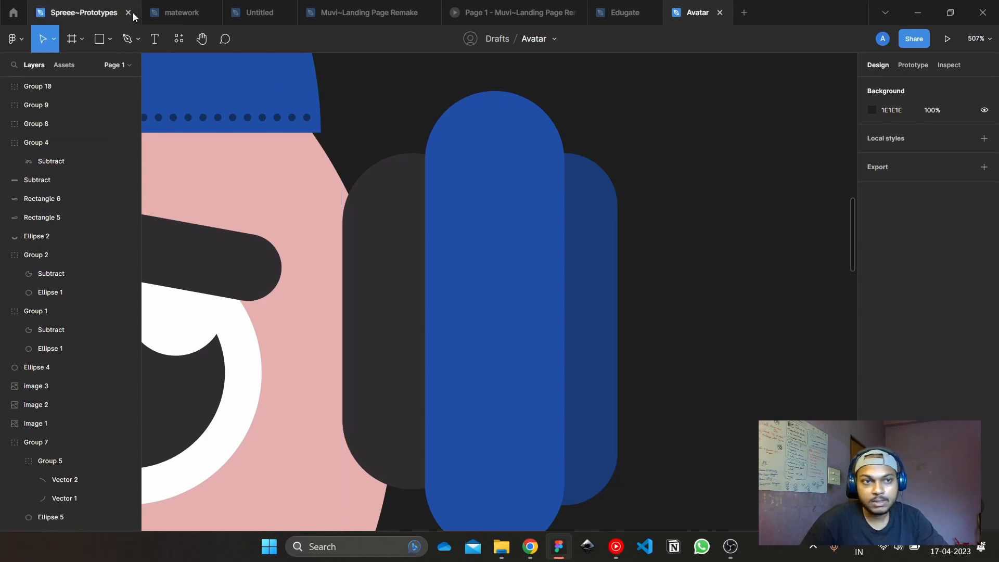
Draw a thin vertical rectangle about 4.74 × 20.93 beside the ear cup and round its corners to radius 22
mouse_move(133, 23)
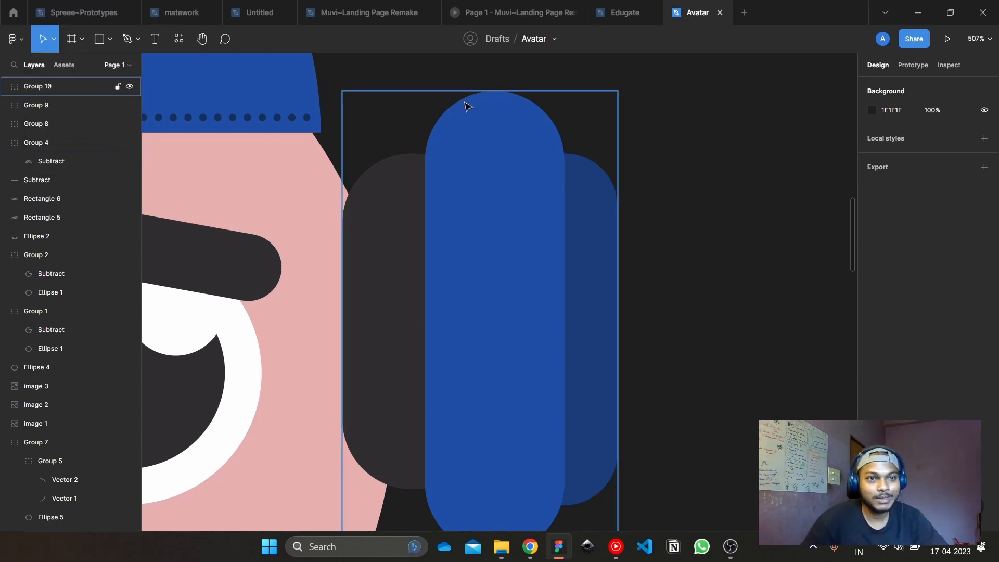
key(r)
drag(667, 215, 681, 153)
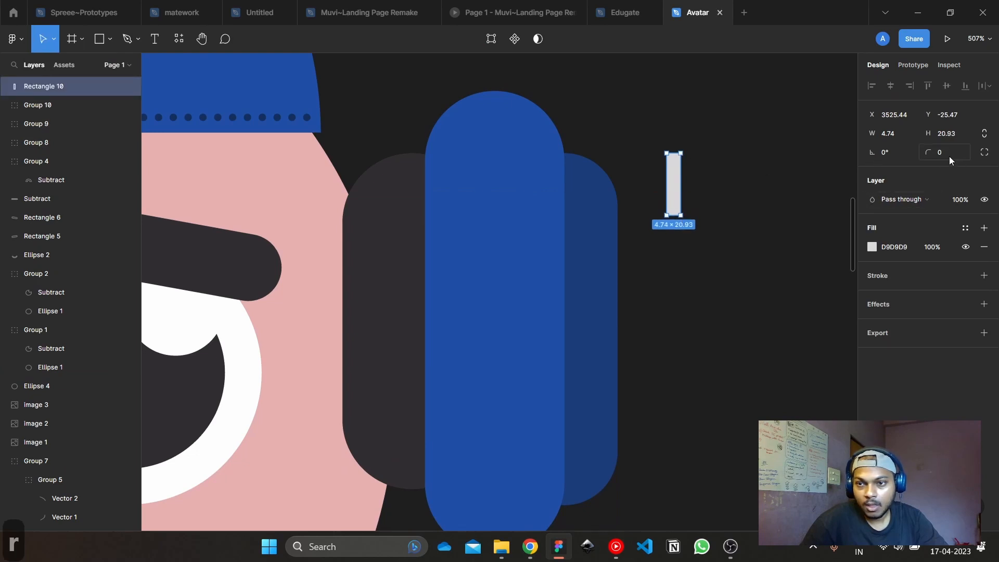
drag(928, 151, 187, 190)
click(772, 141)
Rotate the rounded bar to -45° and place it over the ear cup's navy edge at about X 3500
scroll(680, 172, up, 3)
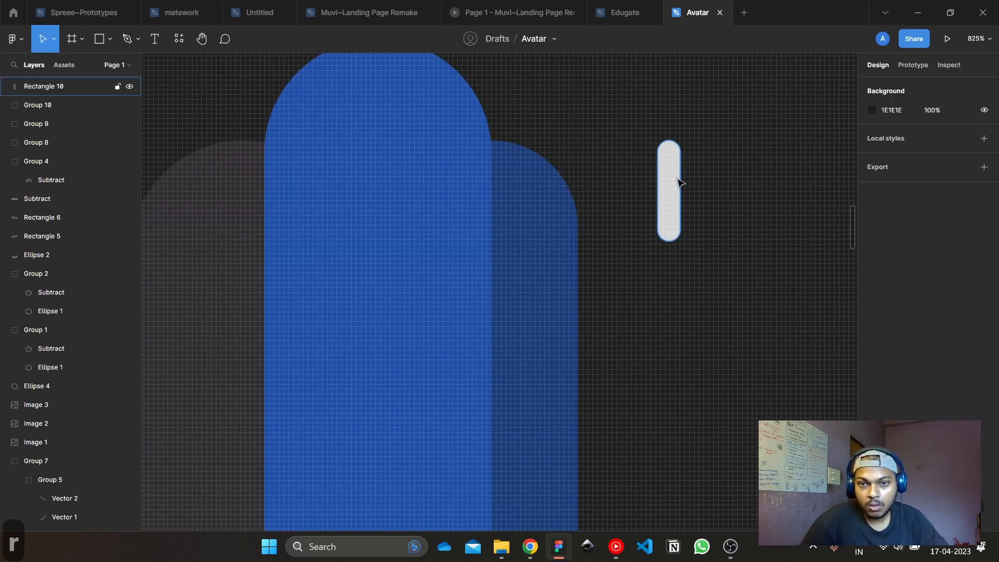
click(679, 181)
drag(731, 176, 728, 165)
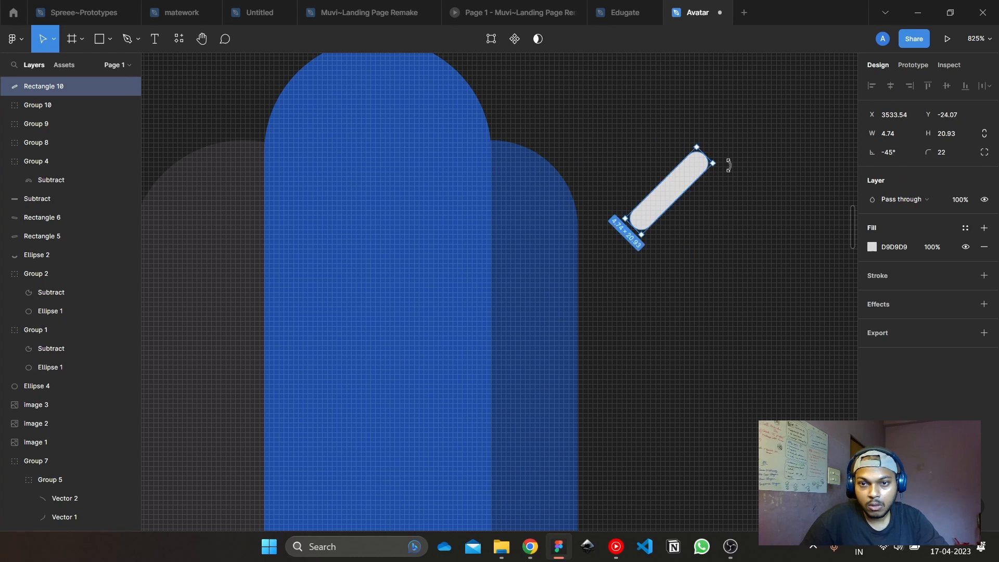
drag(675, 196, 515, 297)
drag(595, 257, 633, 154)
Duplicate the slanted bar downward at 10-unit intervals to build a column of eight stripes
key(ctrl+d)
key(shift+Down)
key(shift+Down)
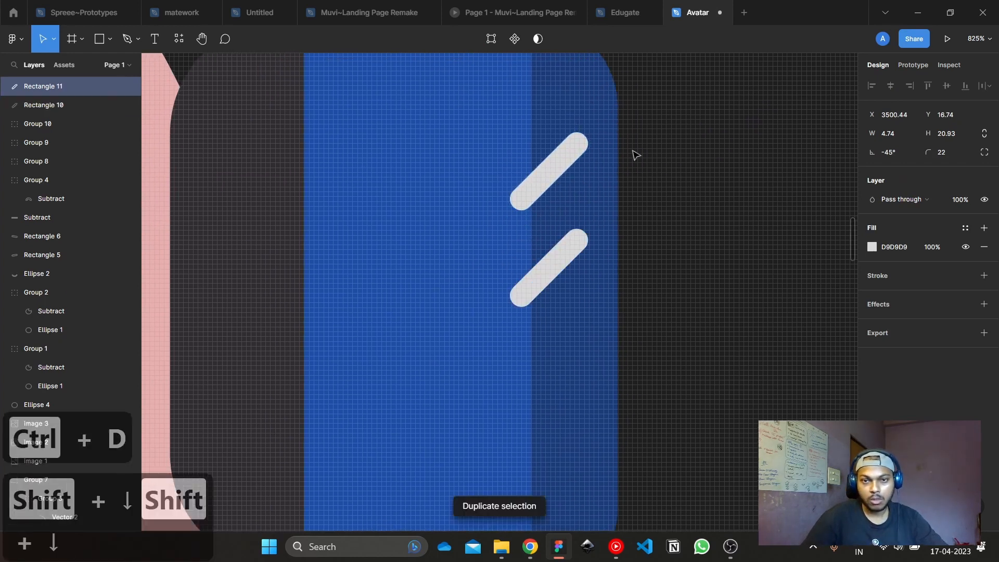
key(shift+Up)
key(ctrl+d)
key(ctrl+d)
key(ctrl+d)
key(ctrl+d)
key(ctrl+d)
scroll(642, 185, down, 2)
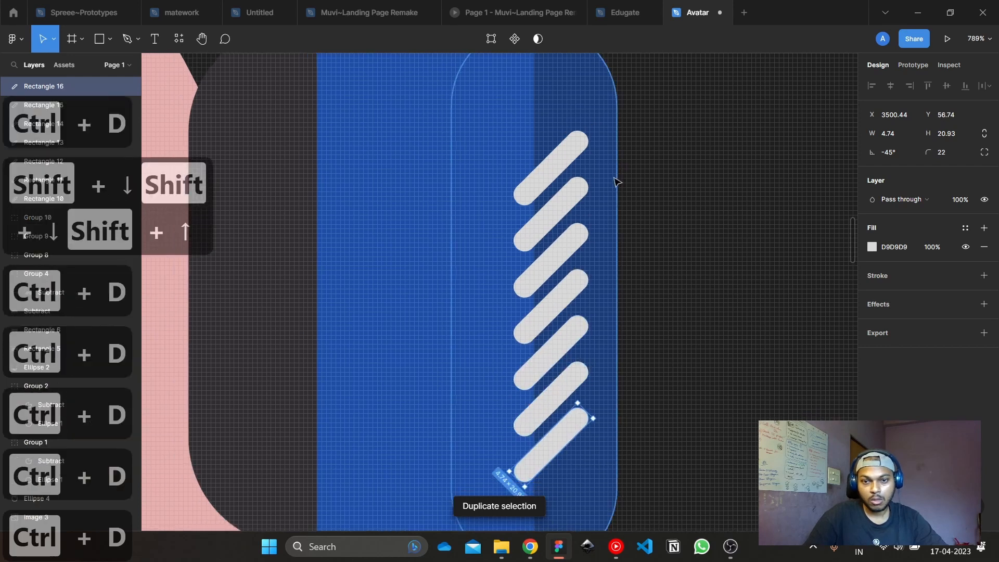
key(ctrl+d)
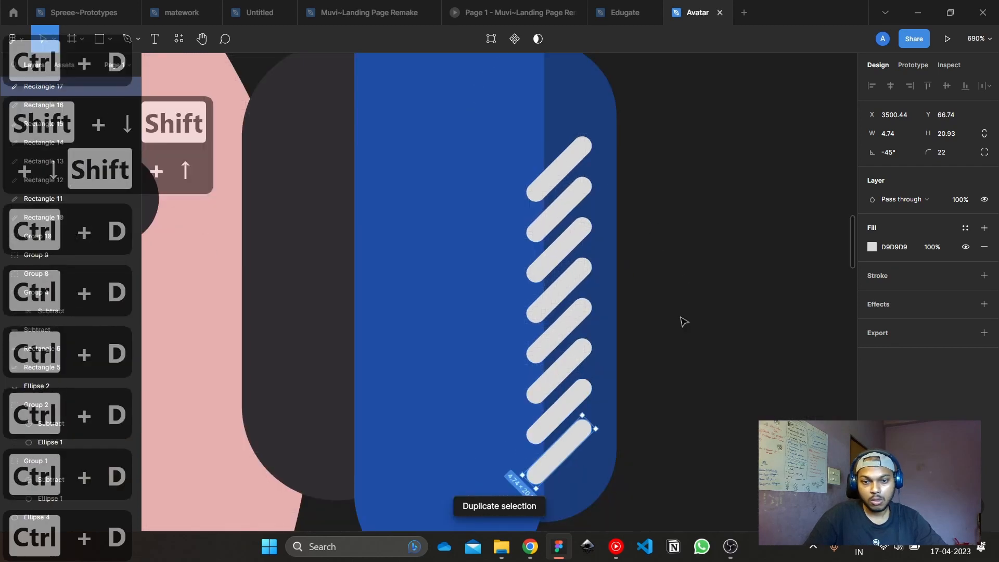
Flatten all eight slanted stripes into one vector and shift it slightly up to about Y -6
shift+click(583, 391)
shift+click(579, 353)
shift+click(578, 313)
shift+click(576, 273)
shift+click(576, 231)
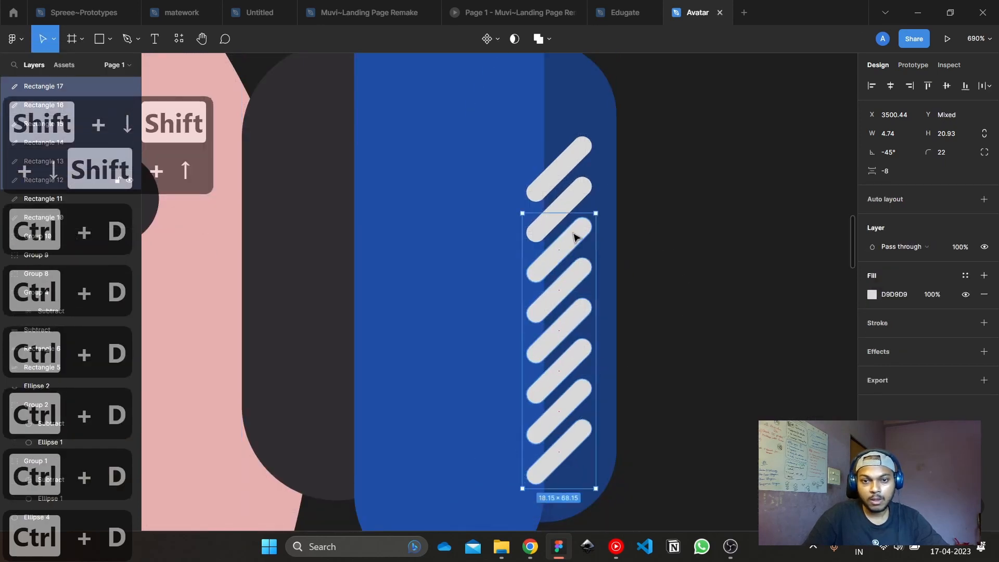
shift+click(576, 188)
shift+click(575, 161)
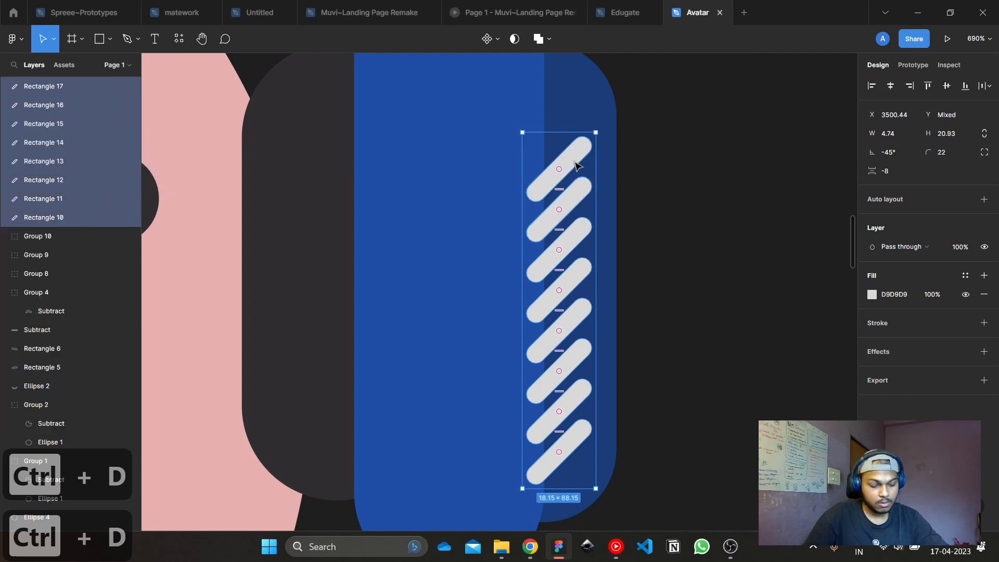
key(ctrl+e)
drag(575, 162, 573, 154)
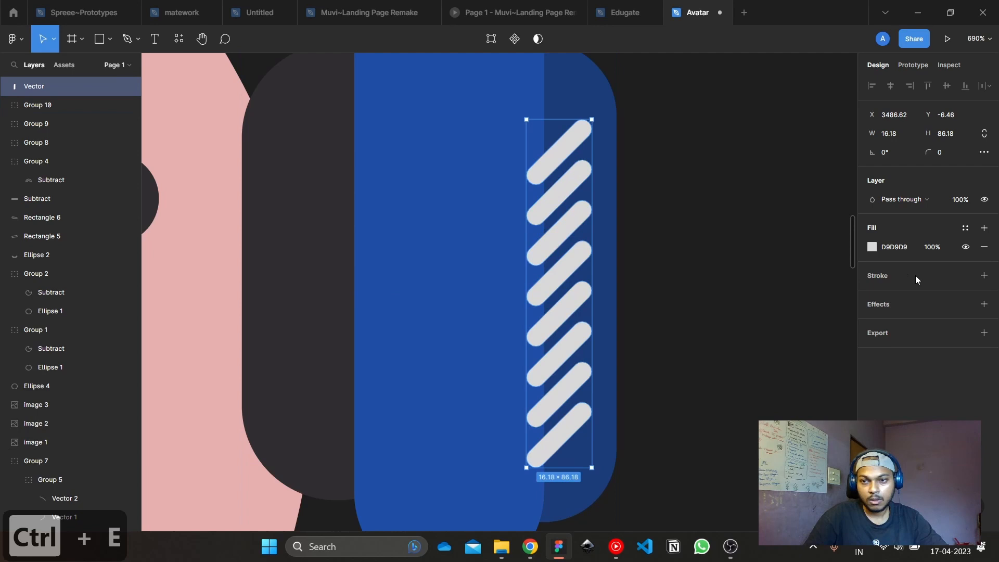
Recolour the striped vector with a very dark navy, 041A34, derived from the navy capsule's colour
click(872, 247)
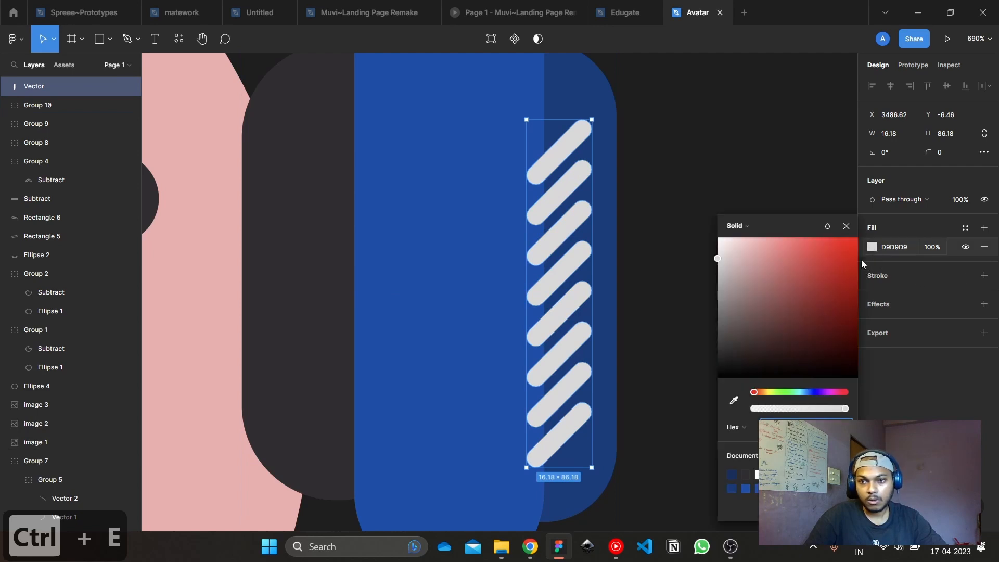
drag(719, 259, 694, 404)
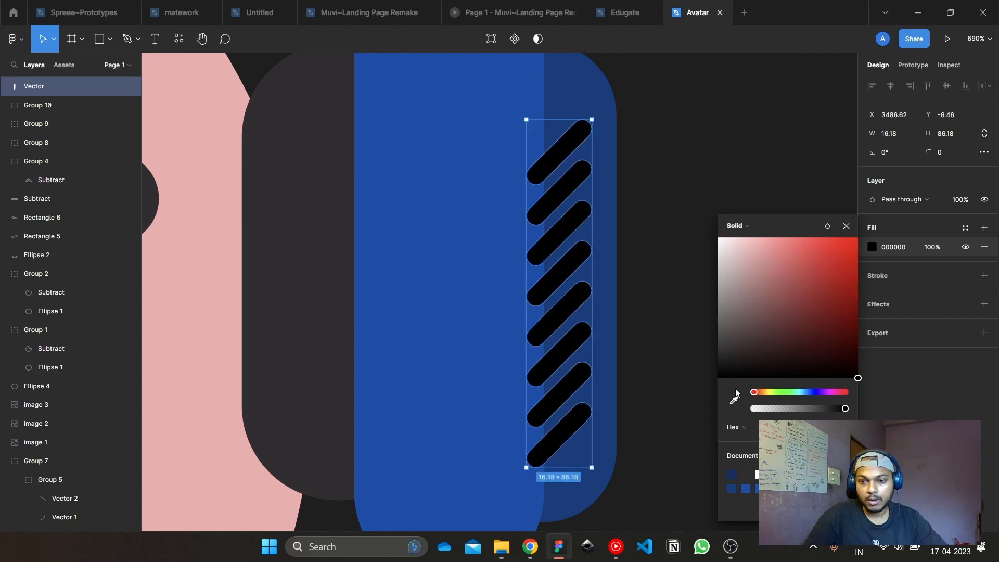
click(734, 400)
click(599, 128)
drag(850, 311, 848, 349)
click(627, 225)
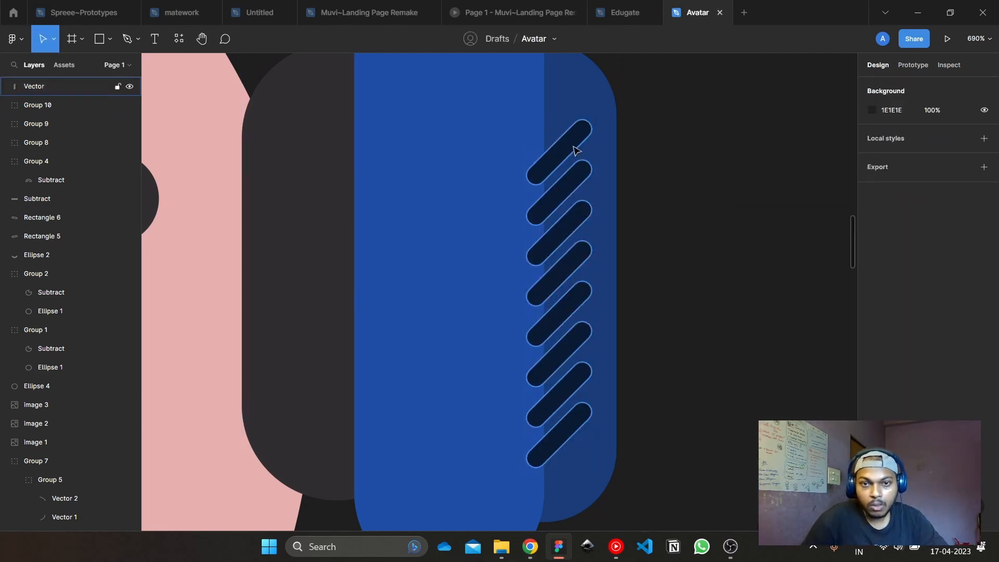
Ungroup the ear cup and bring its blue capsule to the front, over the stripes
click(575, 152)
double_click(488, 190)
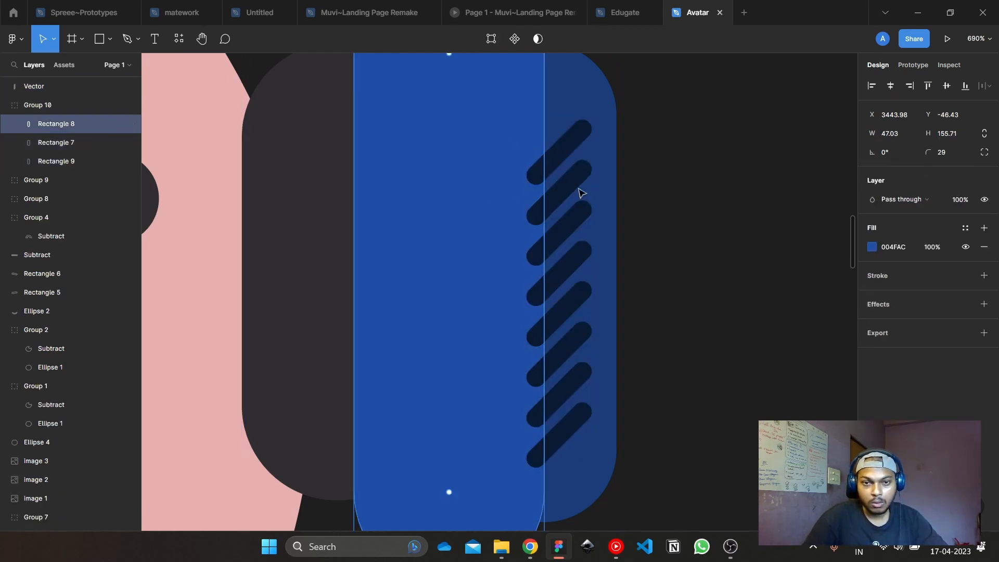
click(621, 203)
click(561, 193)
click(463, 205)
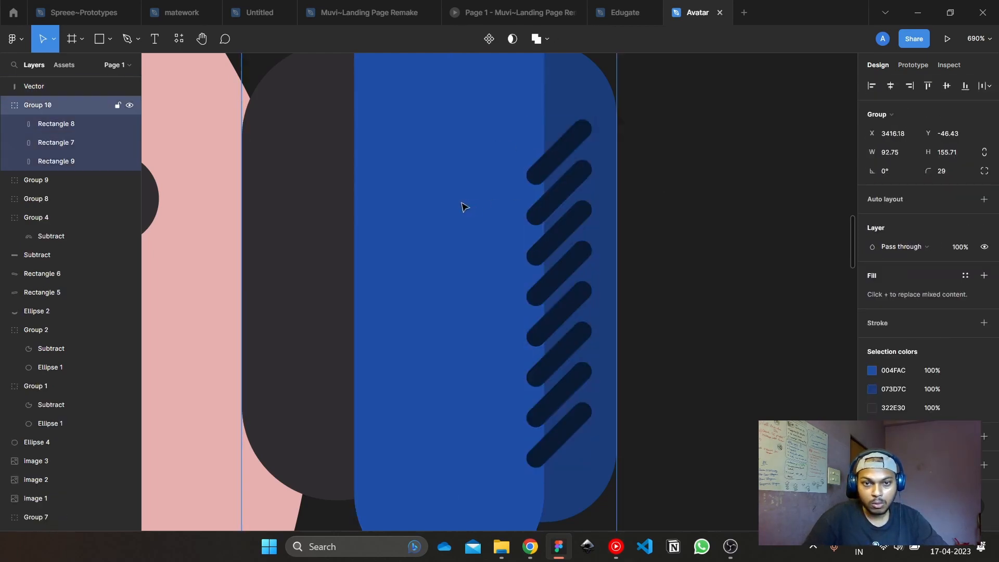
key(ctrl+shift+g)
click(656, 234)
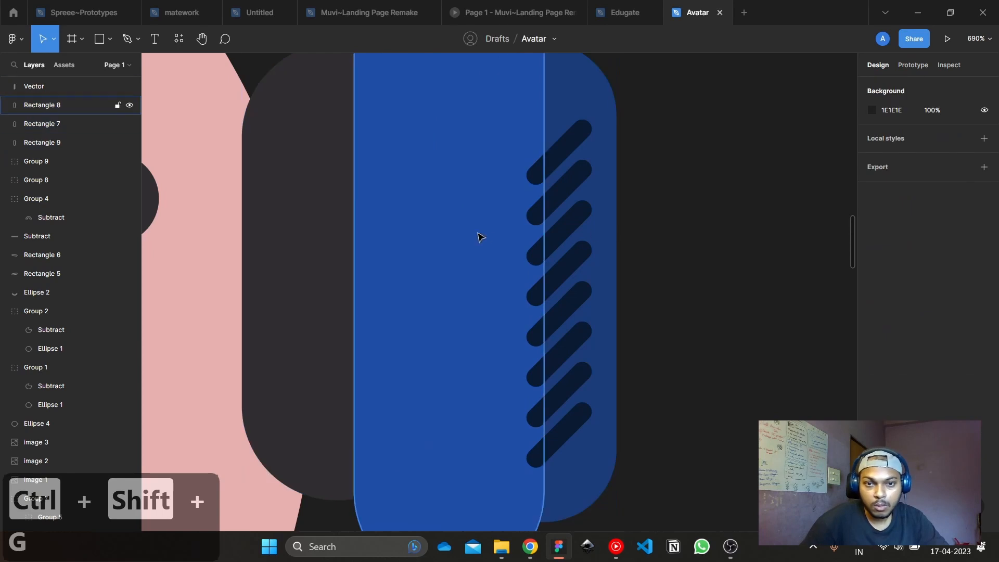
click(477, 234)
key(ctrl+shift+bracketright)
click(754, 250)
scroll(747, 252, down, 10)
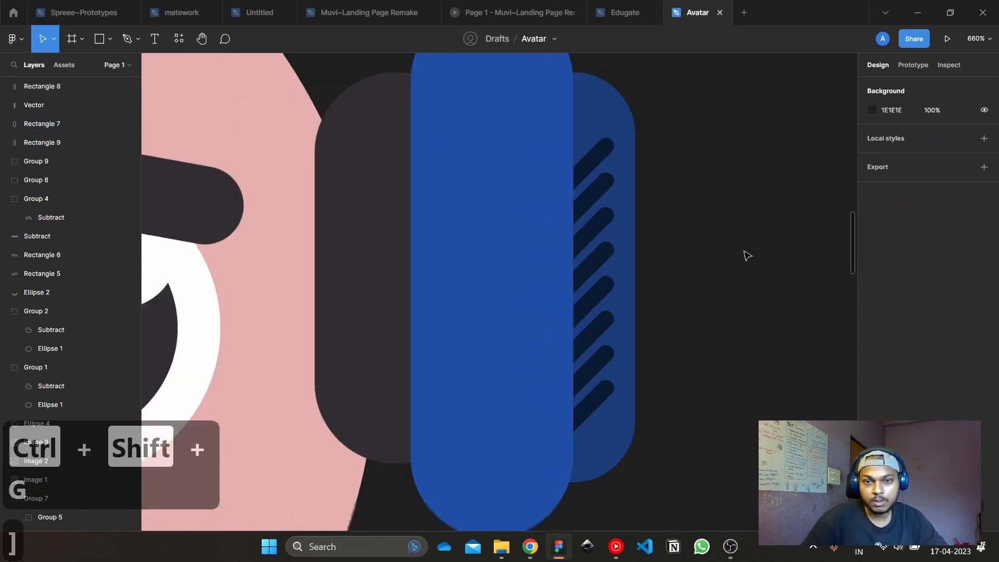
Try flipping the striped vector horizontally
click(691, 248)
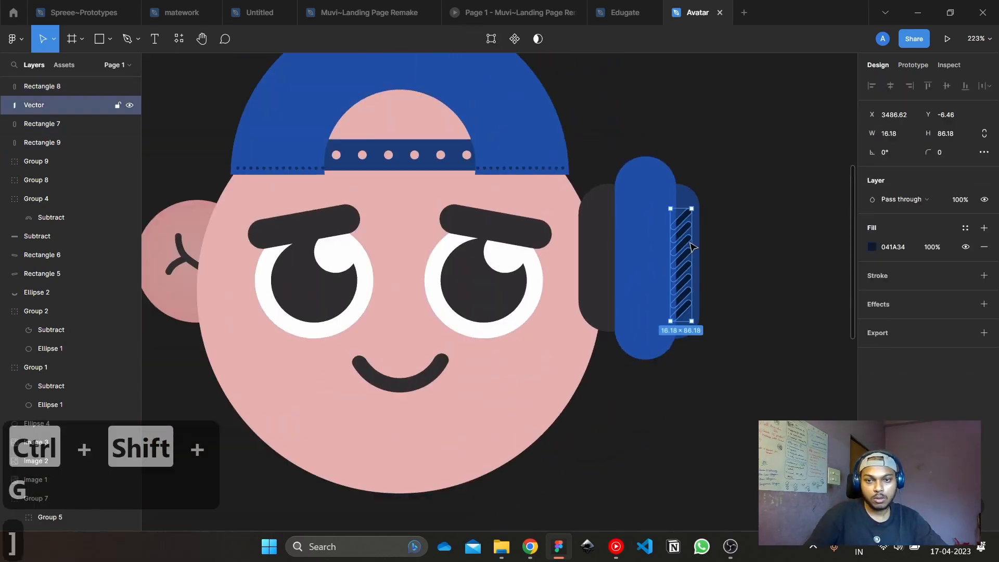
key(shift+h)
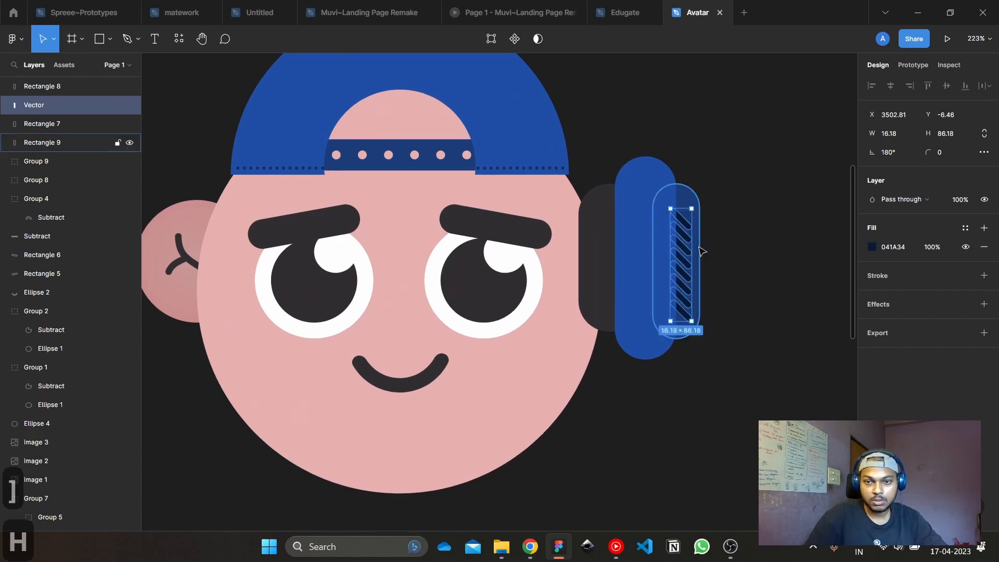
click(764, 272)
scroll(763, 272, up, 1)
scroll(764, 273, down, 5)
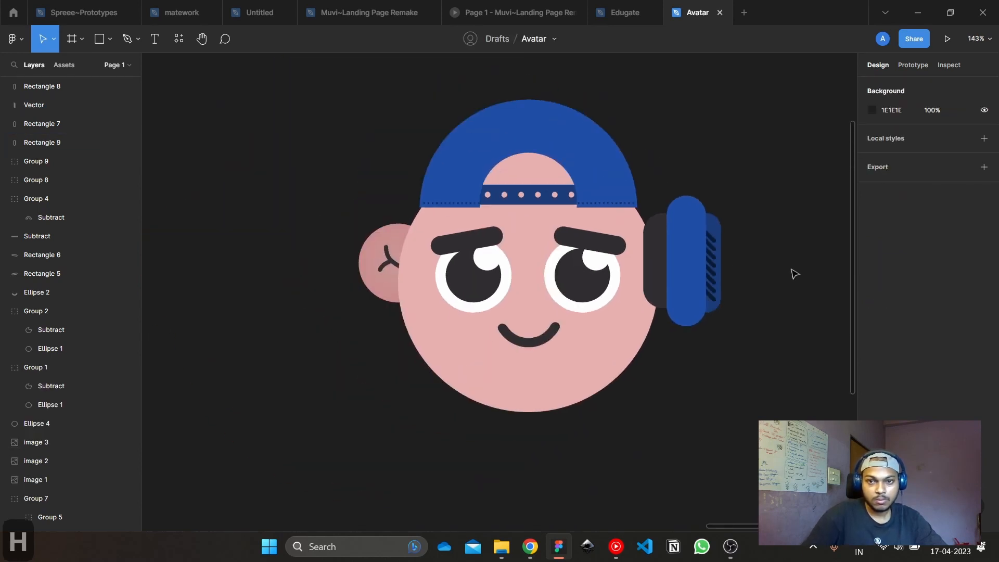
drag(791, 269, 782, 329)
key(ctrl+z)
key(ctrl+z)
Scale the blue capsule down to about 36.76 × 133.75 and move it closer to the face, at about X 3436
click(782, 291)
drag(776, 221, 793, 273)
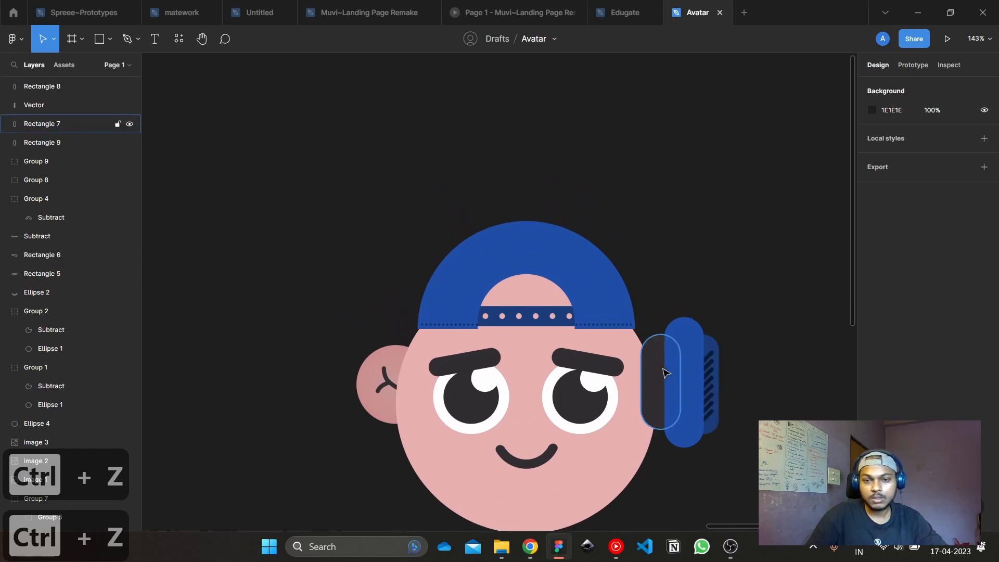
scroll(729, 330, down, 2)
click(704, 332)
scroll(704, 332, up, 3)
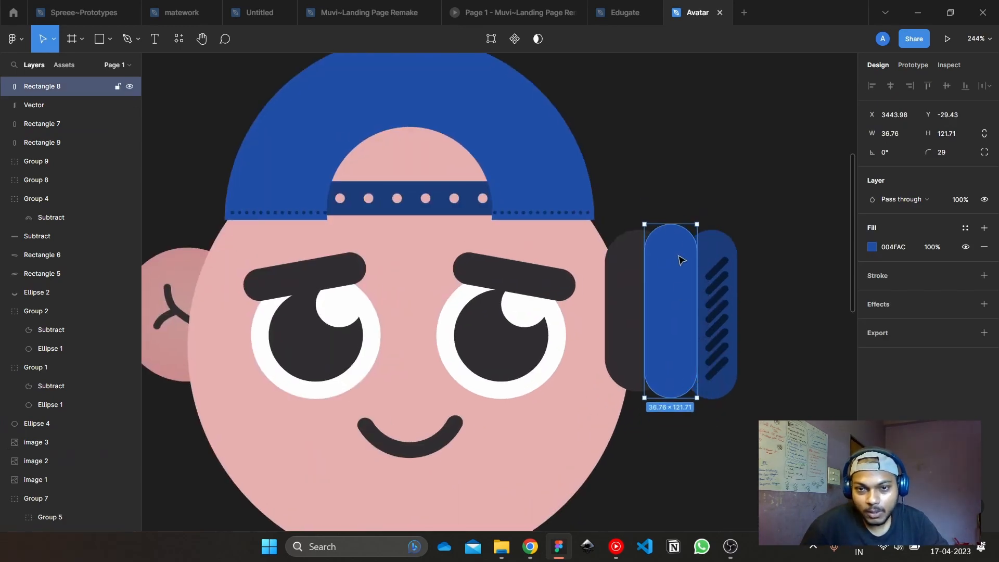
drag(672, 227, 672, 211)
mouse_move(679, 307)
mouse_down()
mouse_move(680, 316)
mouse_move(668, 312)
mouse_up()
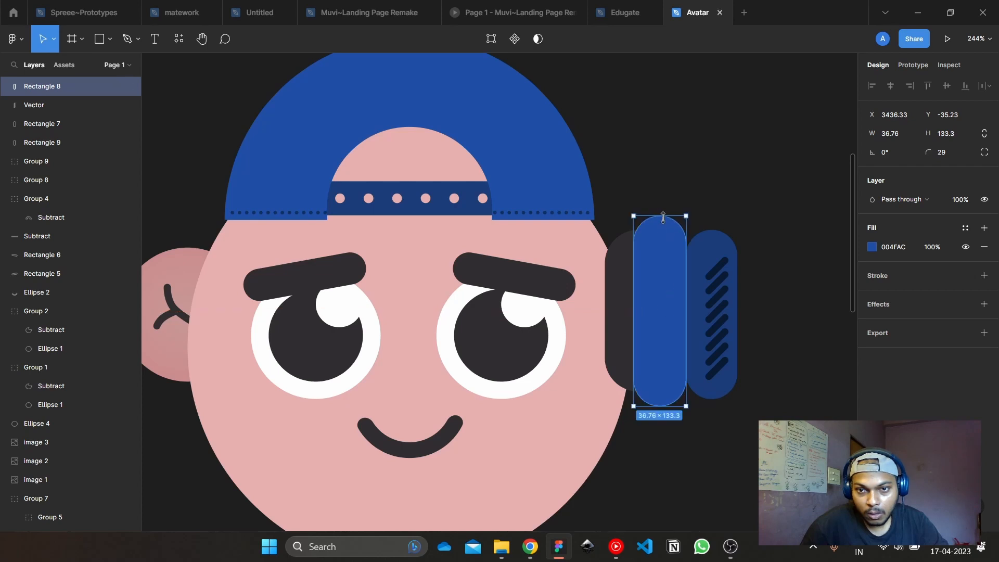
drag(664, 217, 667, 203)
drag(660, 407, 660, 393)
drag(666, 340, 665, 351)
Move the navy capsule together with its stripes toward the face so they tuck partly behind the blue capsule
click(718, 325)
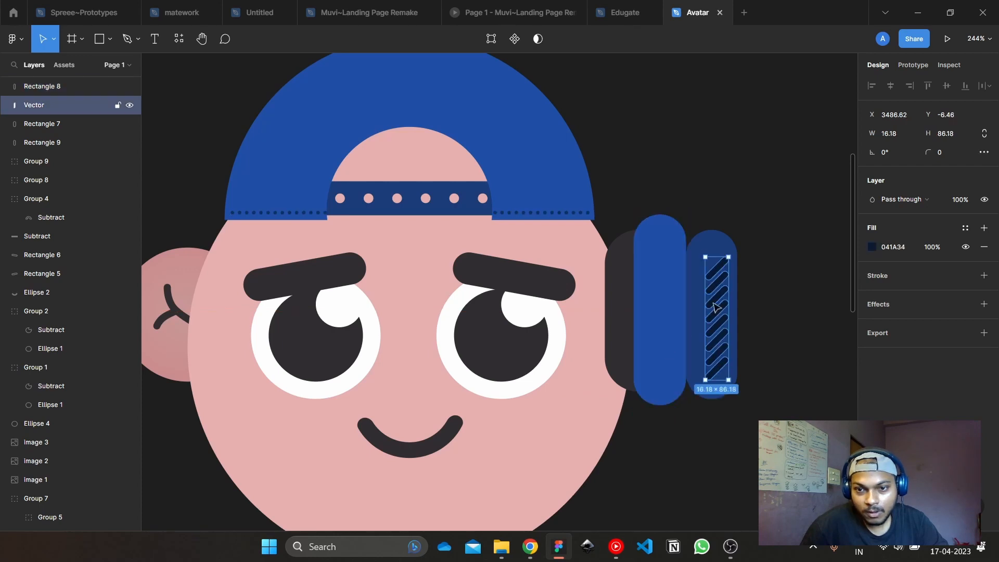
shift+click(717, 244)
drag(731, 320, 699, 316)
click(736, 304)
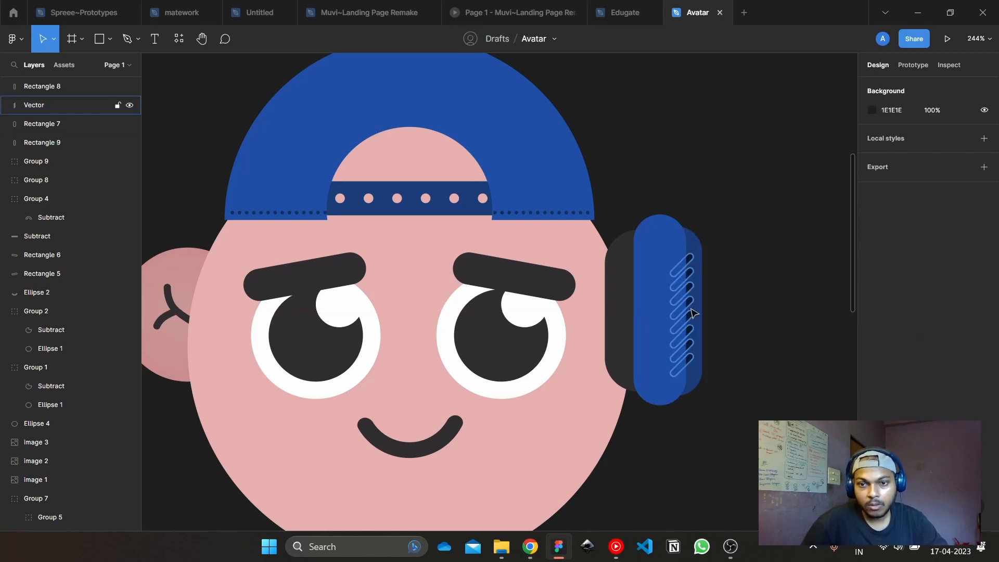
Group the stripes with the navy, blue and dark capsules as one ear cup
click(697, 311)
shift+click(688, 311)
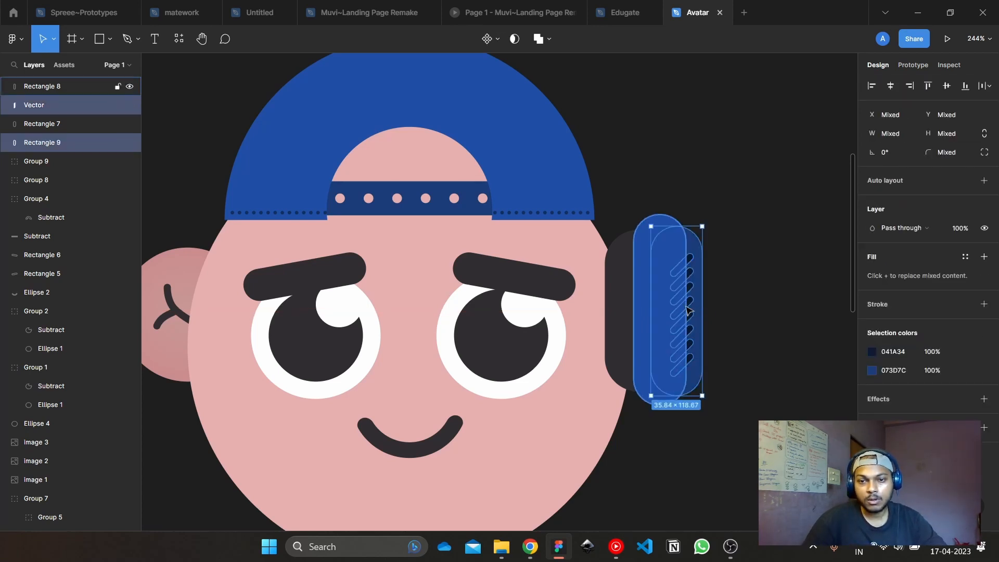
shift+click(642, 311)
shift+click(628, 311)
key(ctrl+g)
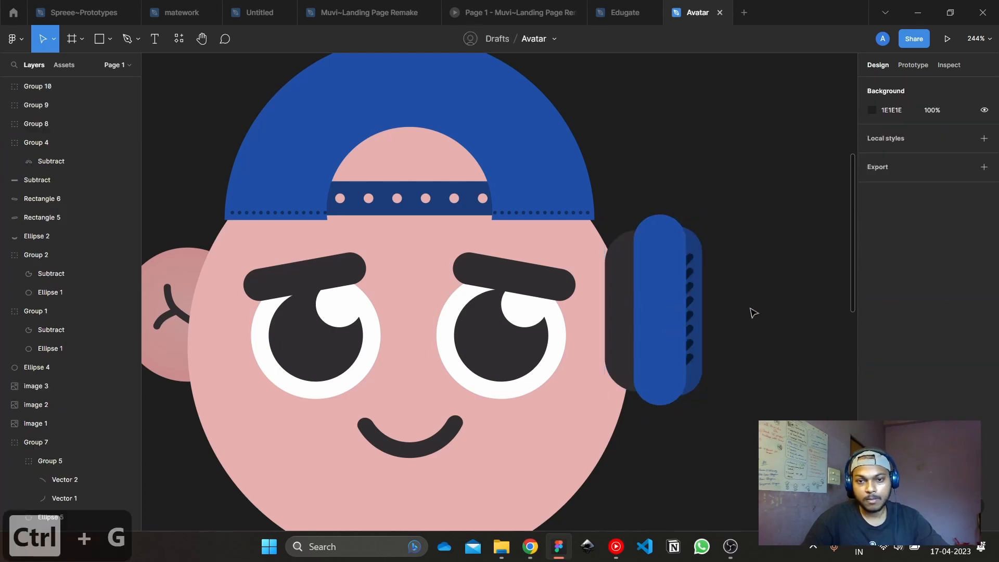
Align the vertical centers of the blue, dark and navy capsules inside the ear cup group
double_click(620, 322)
click(665, 313)
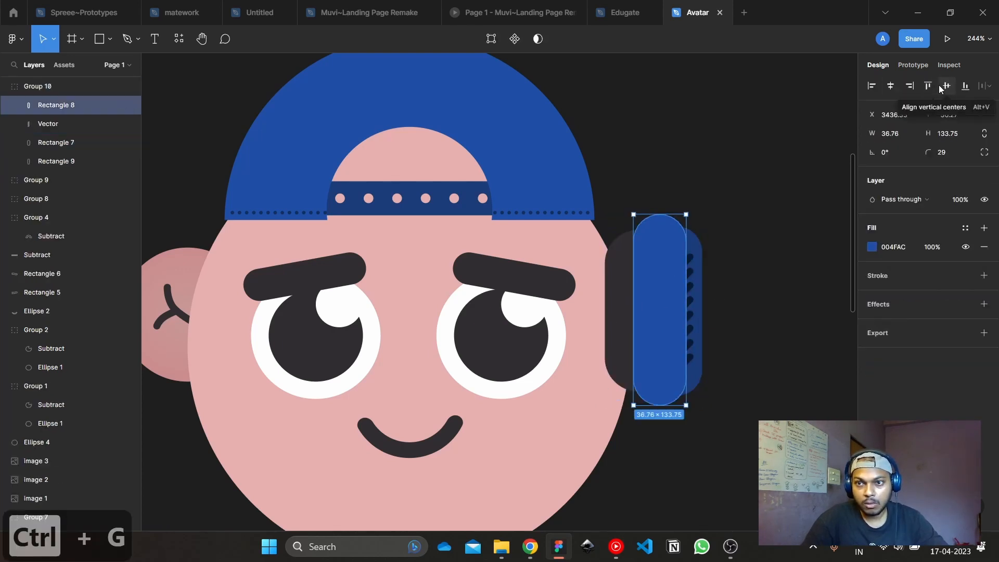
shift+click(619, 304)
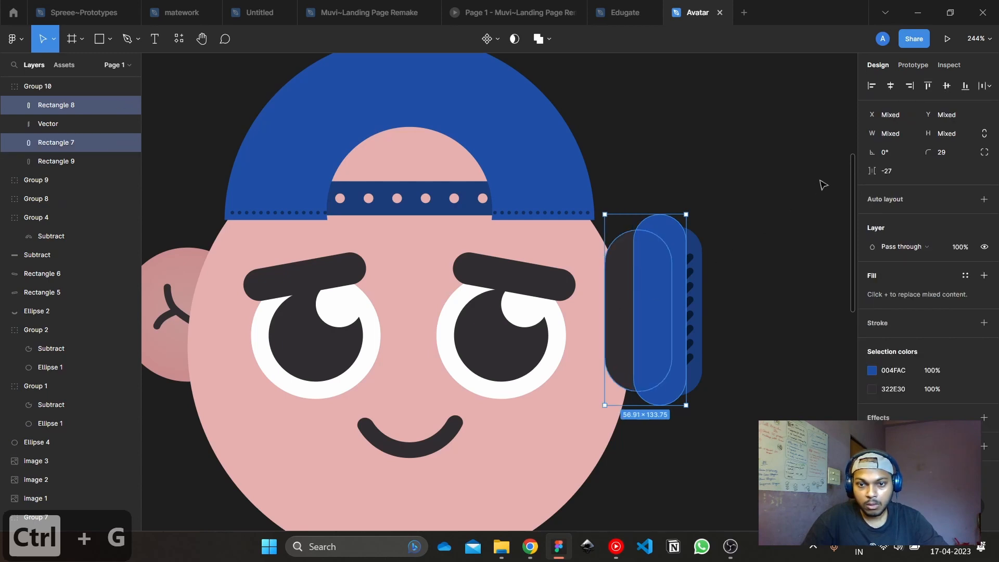
shift+click(704, 313)
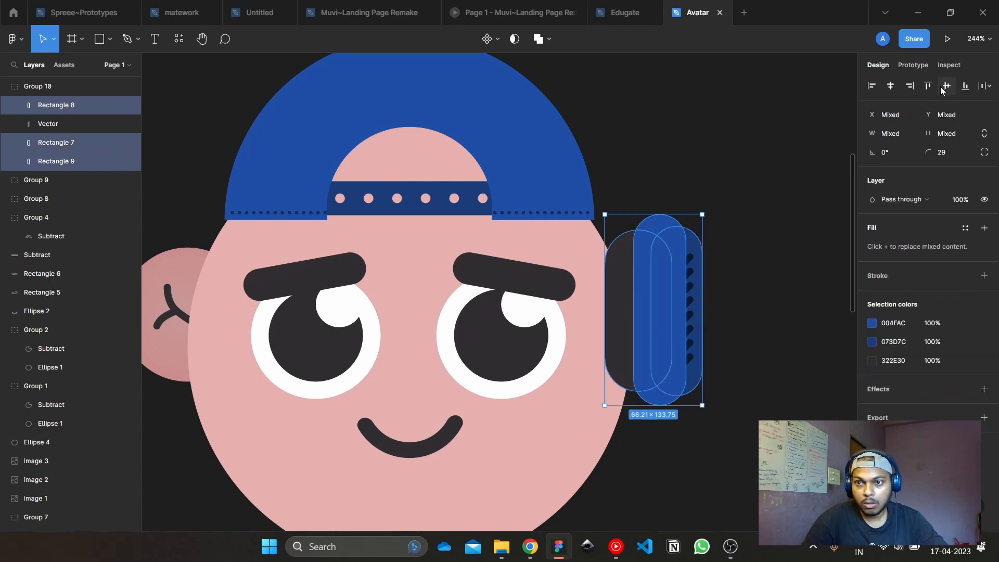
click(721, 290)
scroll(729, 305, down, 5)
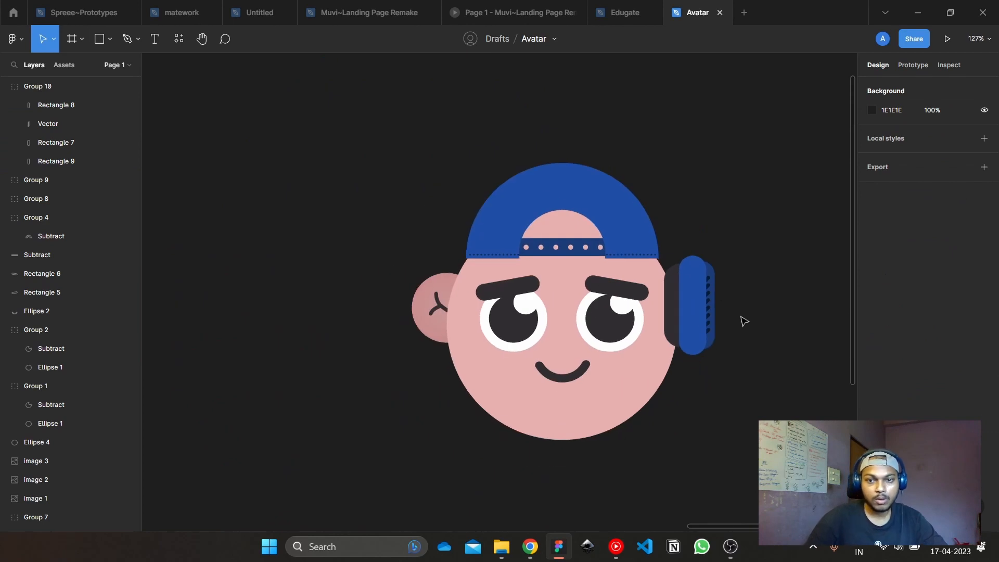
Duplicate the finished ear cup group and flip the copy horizontally
click(709, 307)
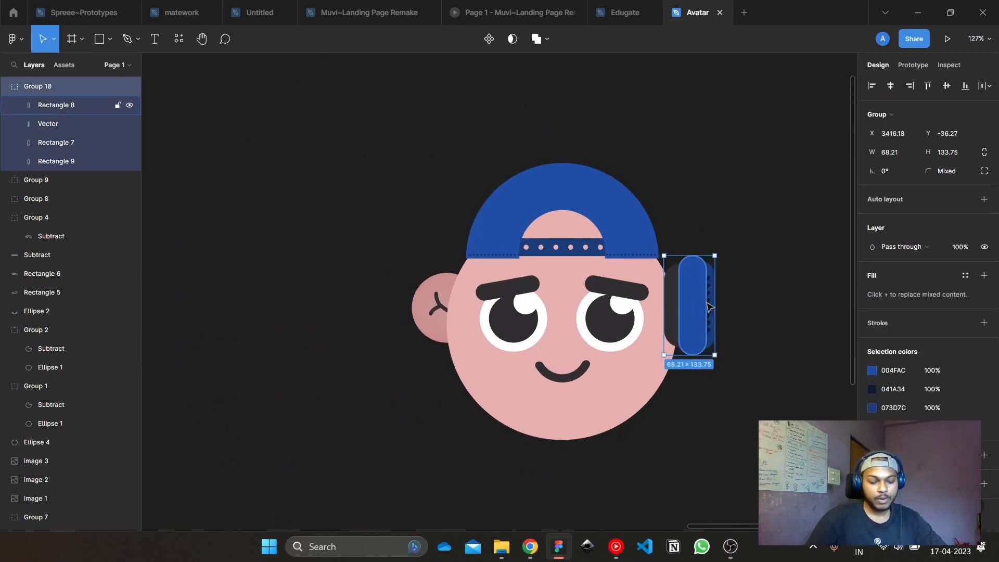
key(ctrl+d)
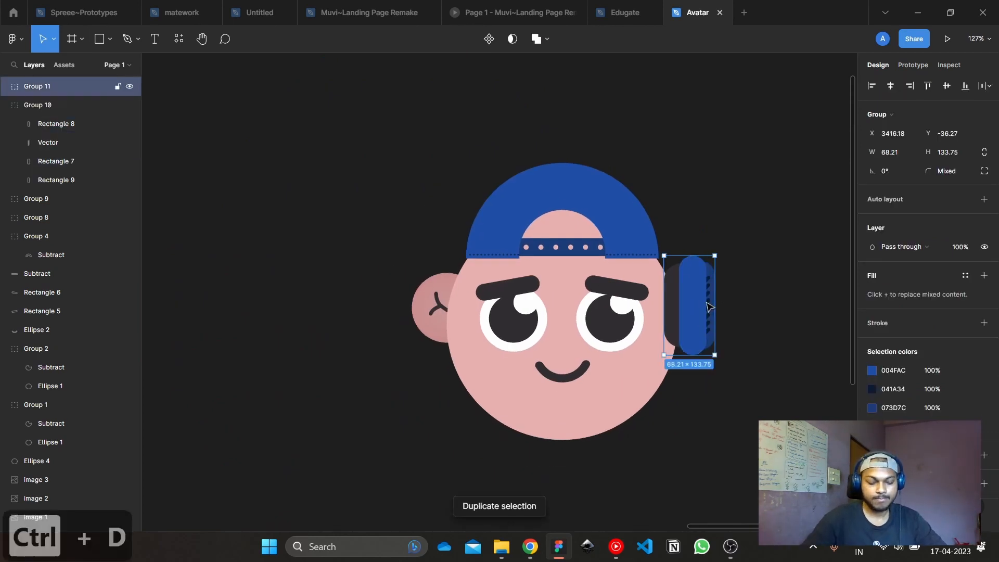
key(shift+h)
Move the flipped ear cup copy horizontally across the face so it covers the opposite ear at the face's edge
key(shift+Left)
key(shift+Left)
key(shift+Left)
key(shift+Left)
key(shift+Left)
key(shift+Left)
key(shift+Left)
key(shift+Left)
key(shift+Left)
key(shift+Left)
key(shift+Left)
key(shift+Left)
key(shift+Left)
key(shift+Left)
key(shift+Left)
key(shift+Left)
key(shift+Left)
key(shift+Left)
key(shift+Left)
key(shift+Left)
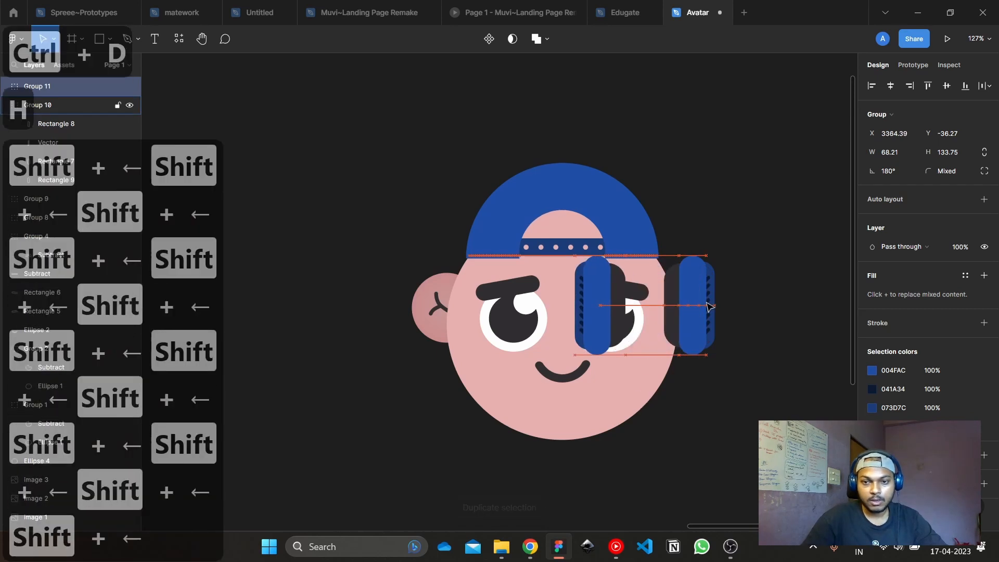
key(shift+Left)
key(shift+Left)
key(shift+Left)
key(shift+Left)
key(shift+Left)
key(shift+Left)
key(shift+Left)
key(shift+Left)
key(shift+Left)
key(shift+Left)
key(shift+Left)
key(shift+Left)
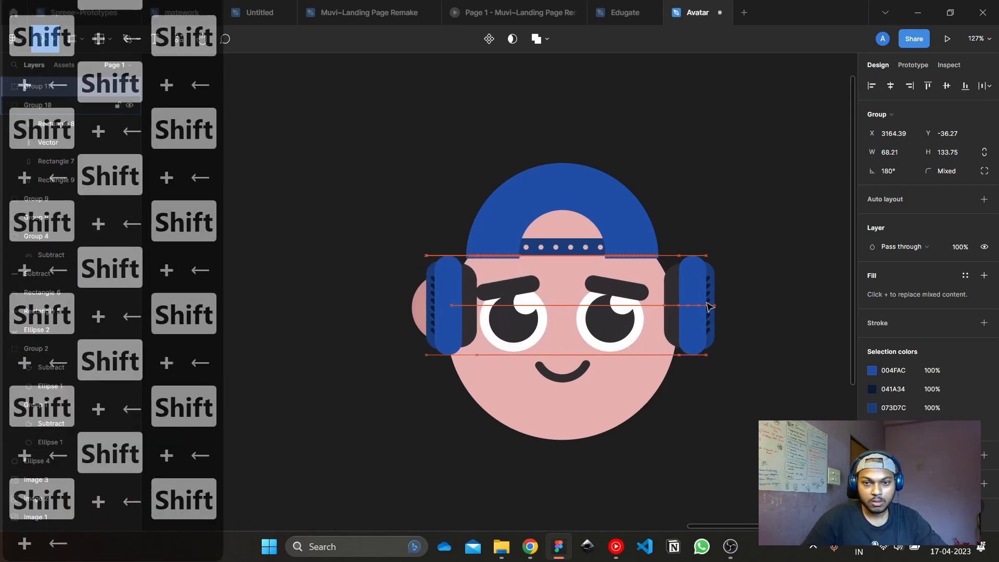
key(Right)
key(Right)
key(Right)
key(Right)
key(Right)
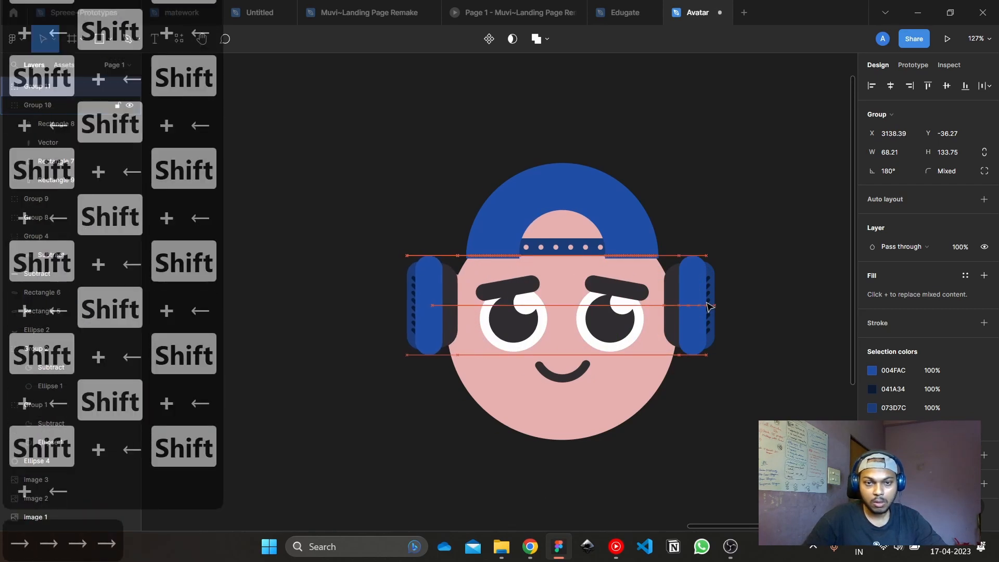
key(Right)
key(Right)
key(Right)
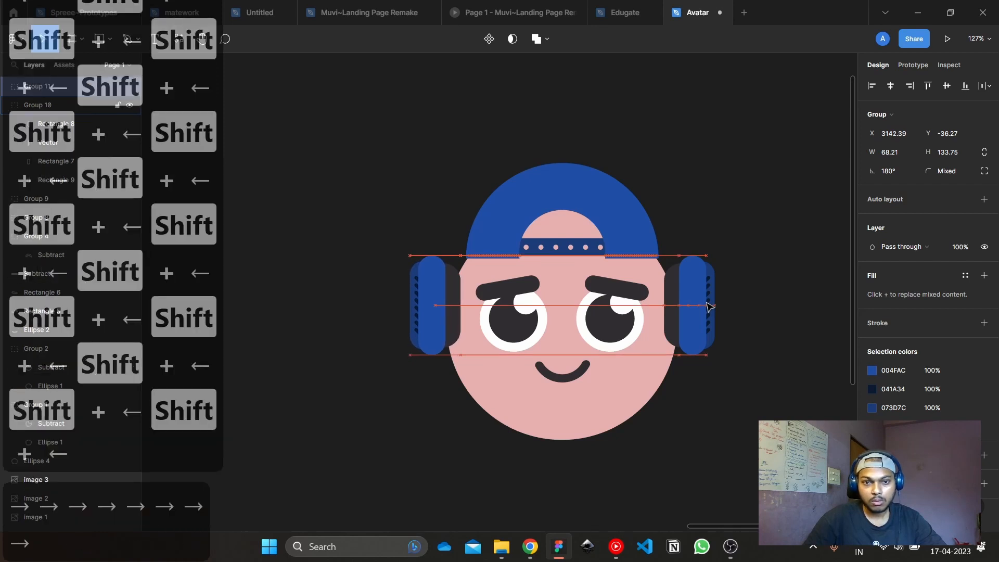
click(792, 211)
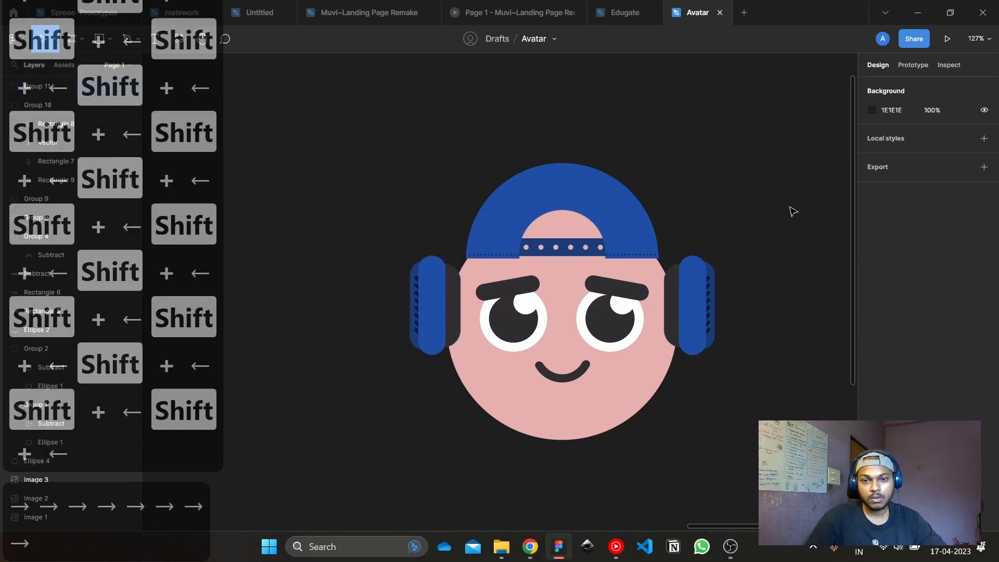
Nudge the original ear cup group 3 px toward the face so both cups sit symmetrically
scroll(763, 350, up, 5)
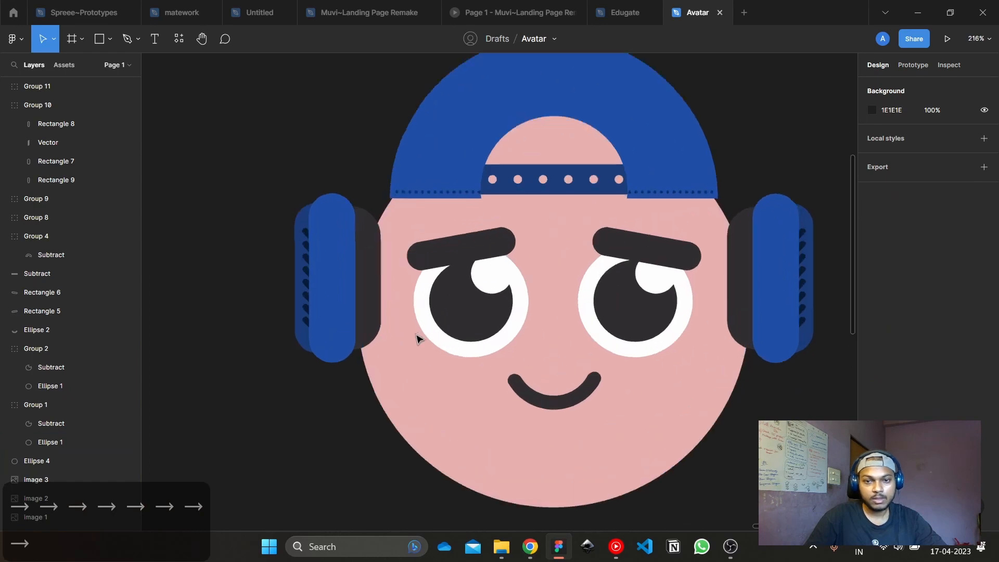
click(815, 236)
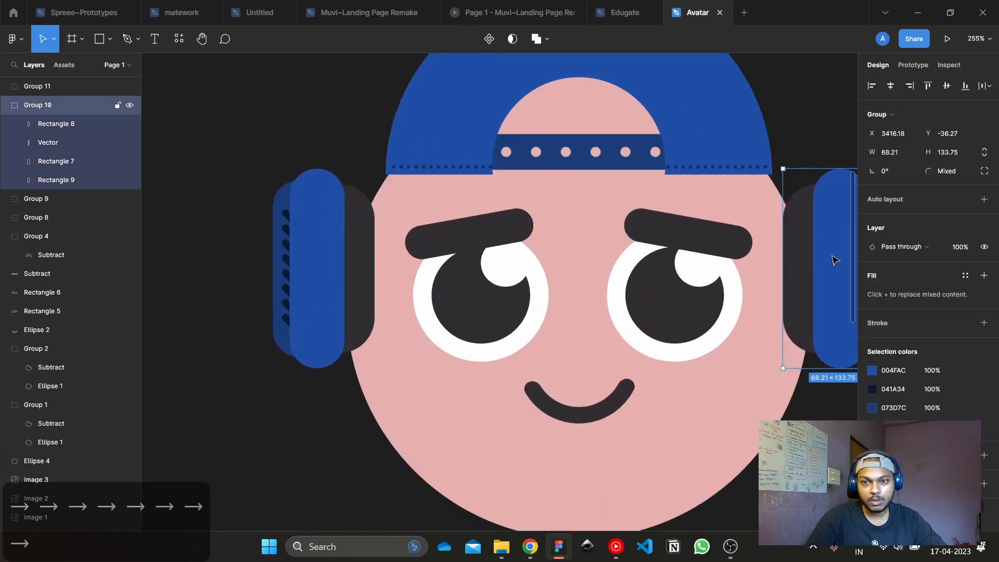
key(Left)
key(Left)
key(Left)
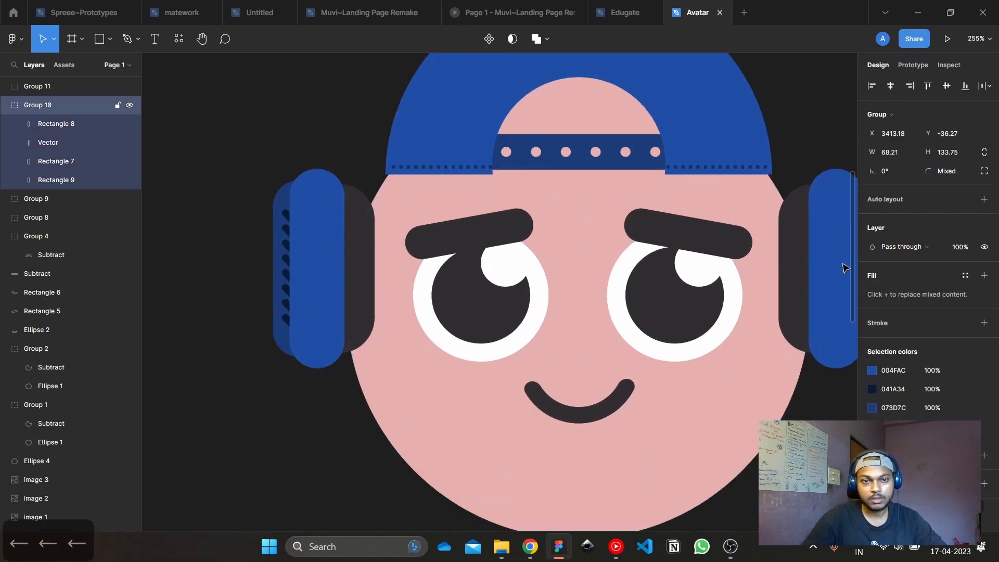
scroll(844, 268, down, 5)
scroll(714, 160, right, 3)
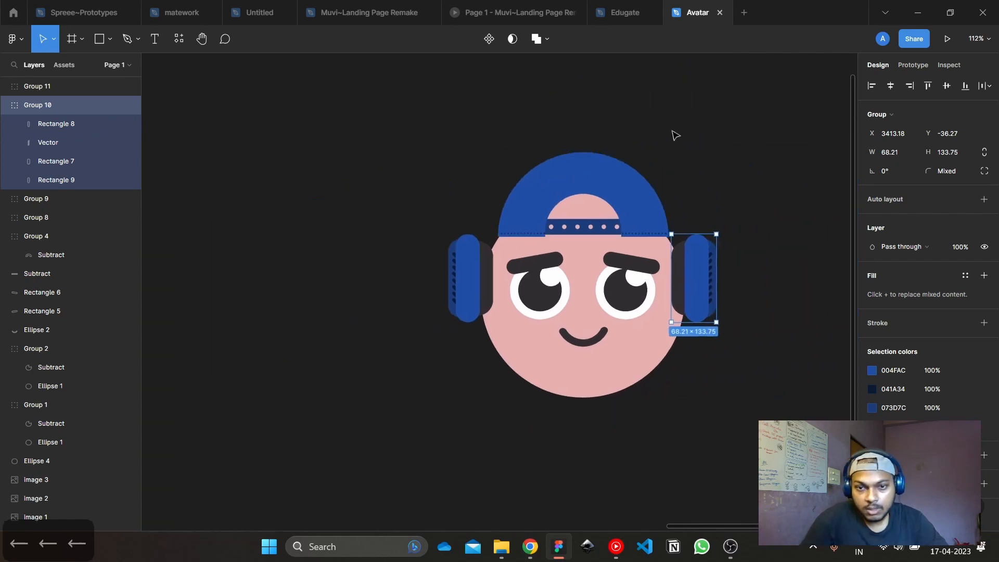
click(673, 138)
Draw a circle about 283 px wide centered over the cap
scroll(673, 138, up, 3)
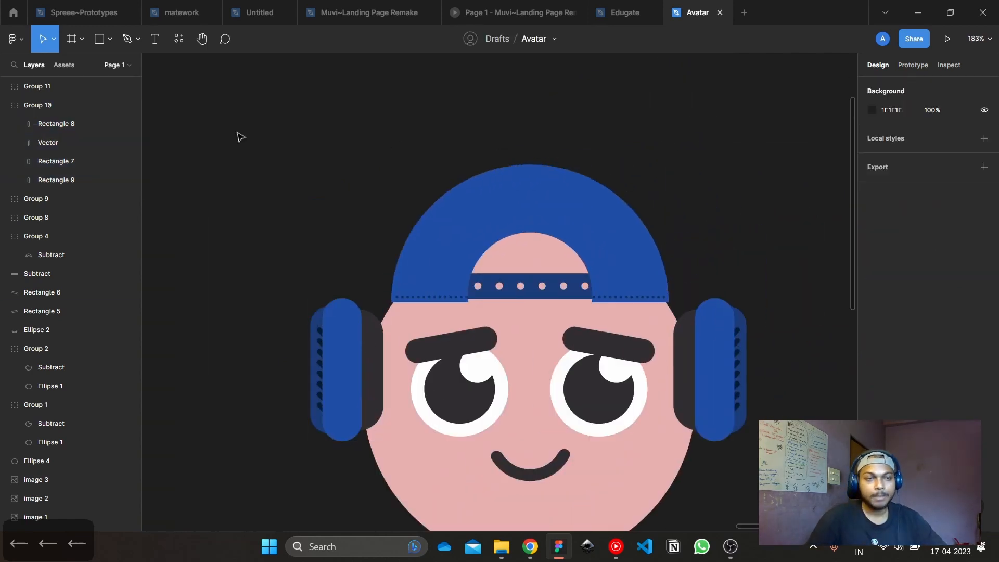
key(o)
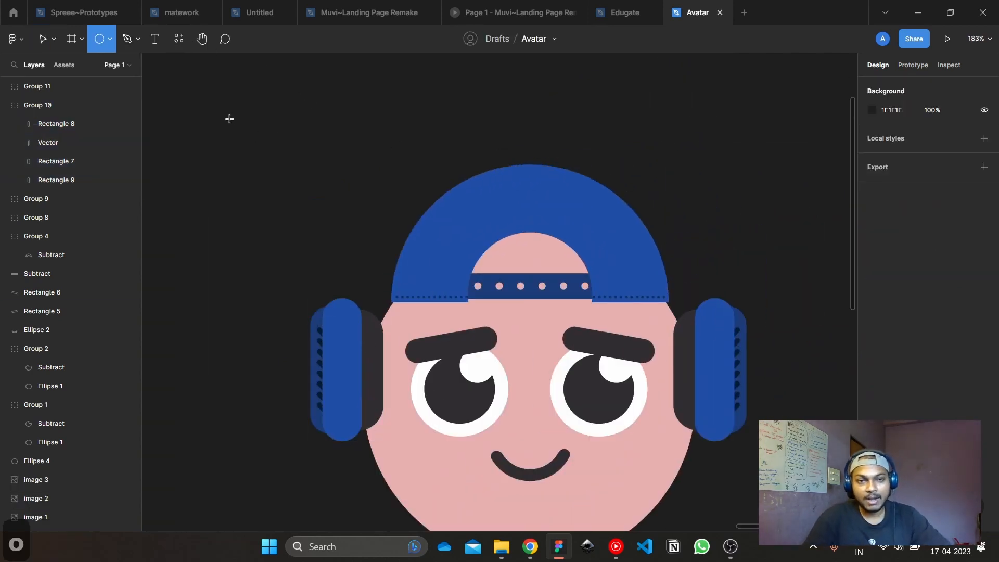
drag(230, 120, 549, 389)
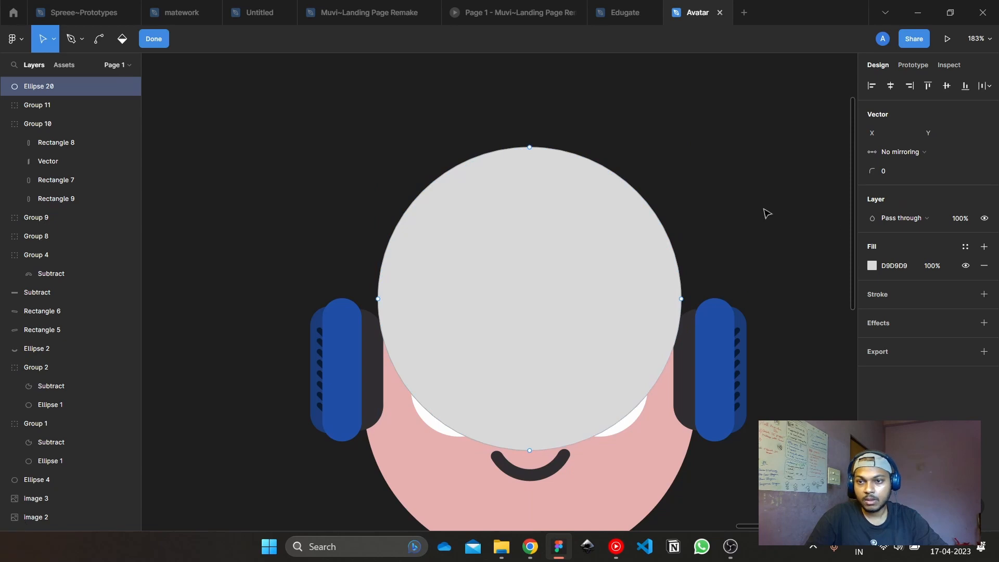
click(763, 214)
click(595, 297)
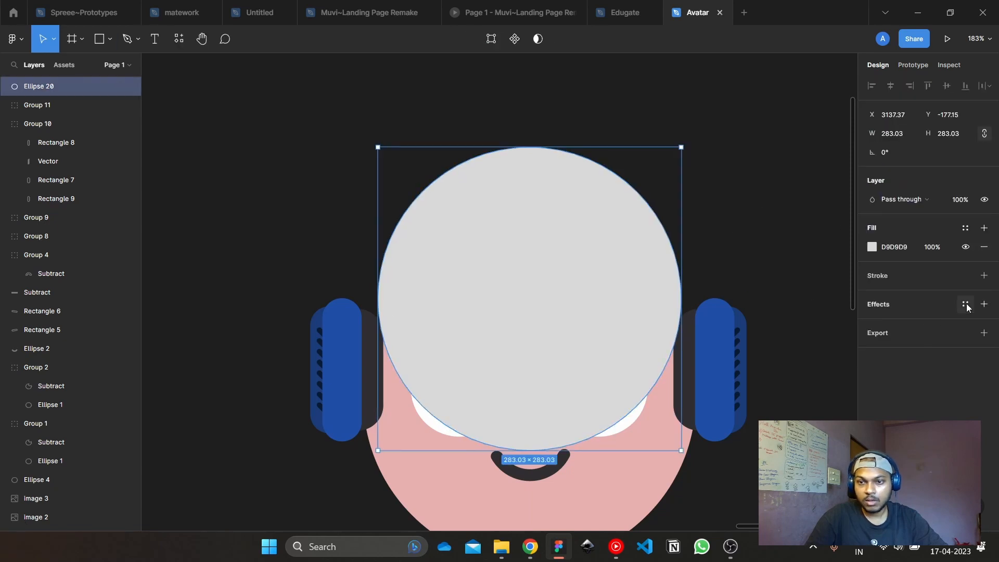
Replace the circle's fill with a black inside stroke 18 px thick
click(984, 276)
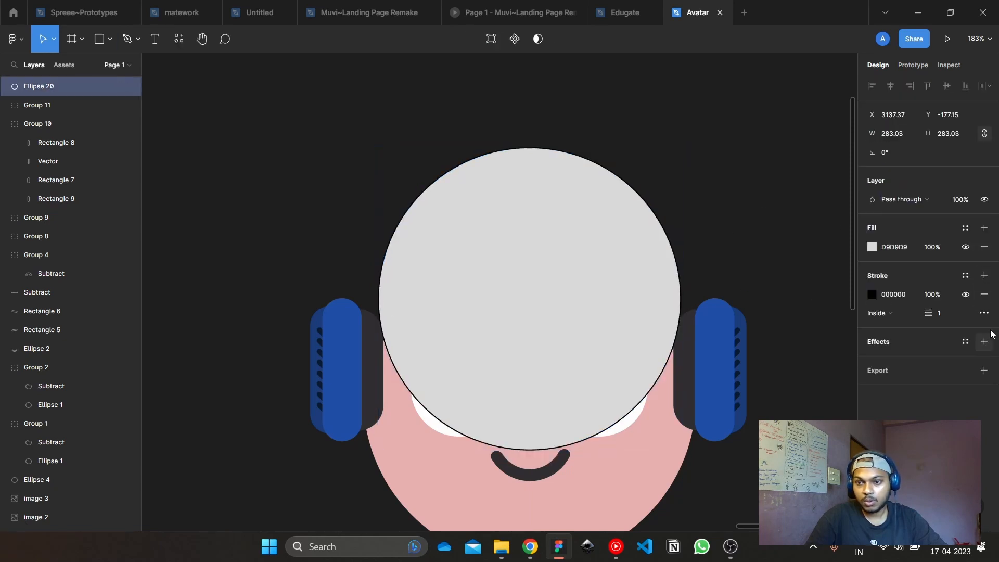
click(984, 247)
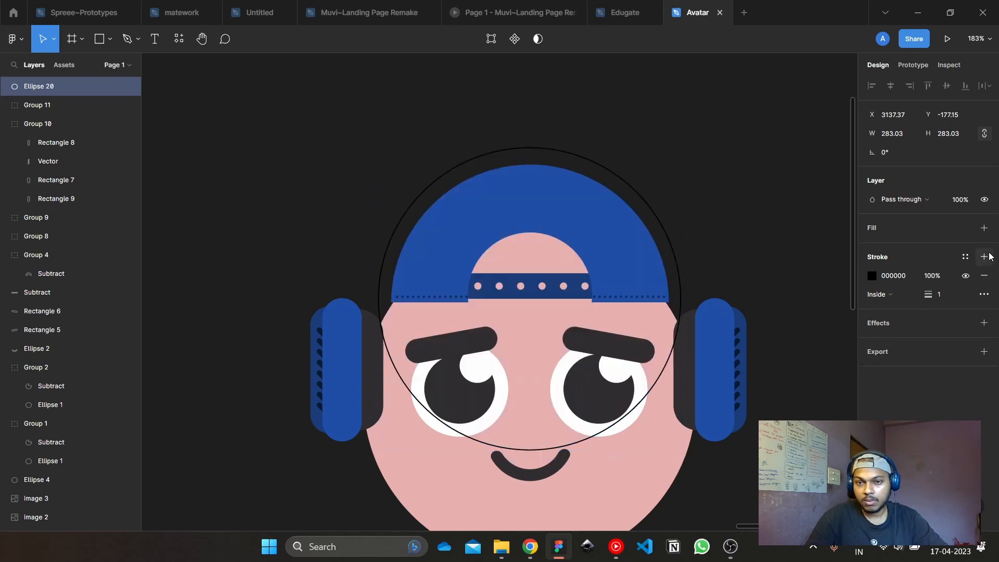
mouse_move(928, 295)
mouse_down()
mouse_move(963, 296)
mouse_move(948, 298)
mouse_up()
drag(639, 263, 635, 177)
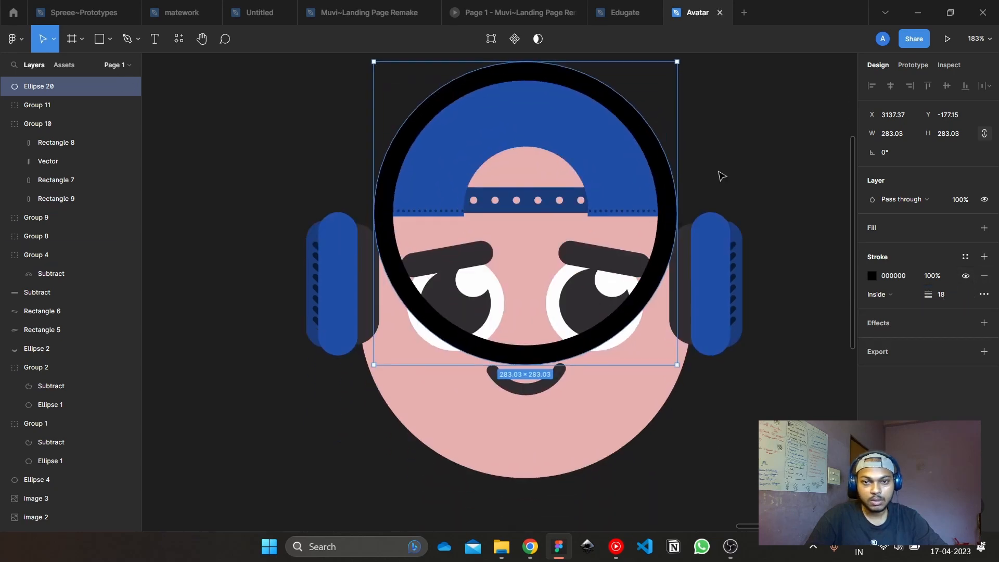
Enlarge the ring from its center to about 381 px wide so its sides reach the blue ear cups
click(721, 176)
click(649, 286)
drag(533, 365, 533, 468)
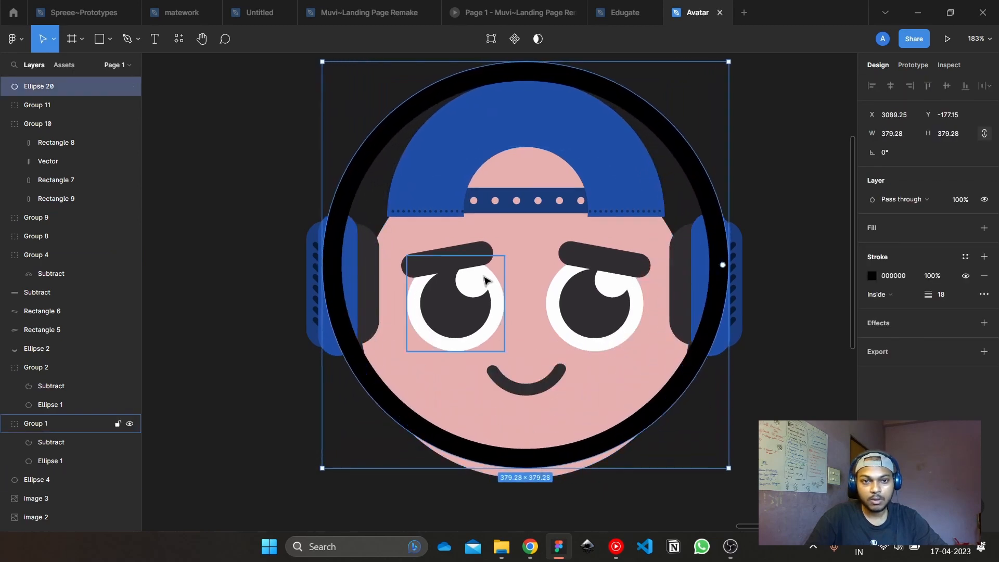
scroll(485, 342, down, 3)
drag(485, 342, 485, 349)
drag(531, 106, 531, 104)
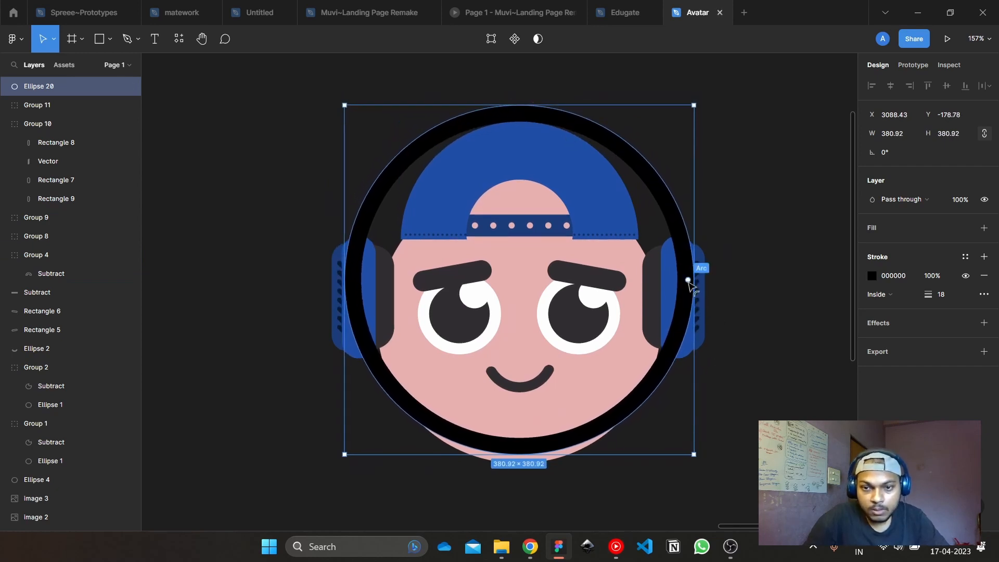
Turn the ring into an upper half arc with a -50% sweep and an inner ratio of about 92.5%
drag(688, 281, 345, 281)
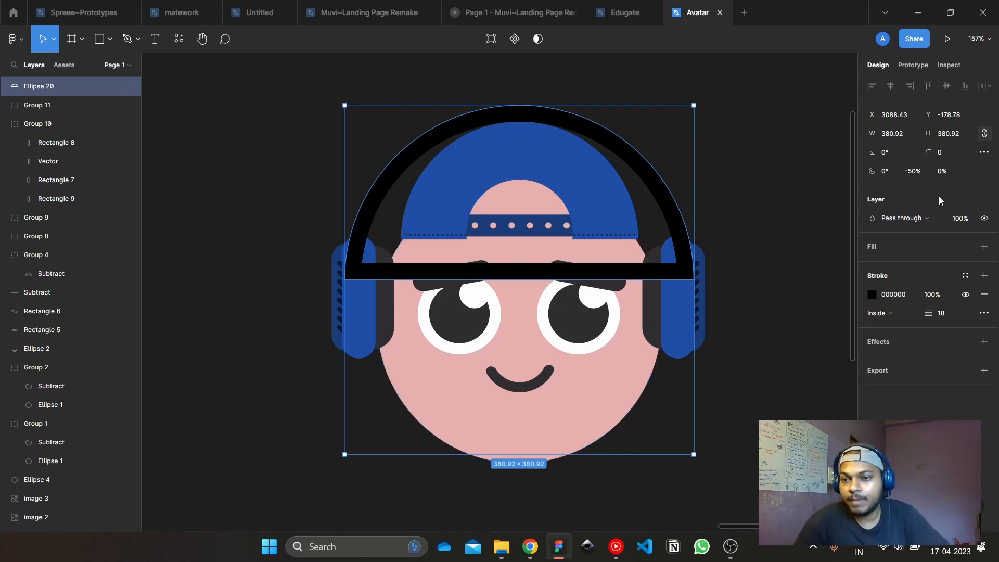
drag(519, 280, 532, 119)
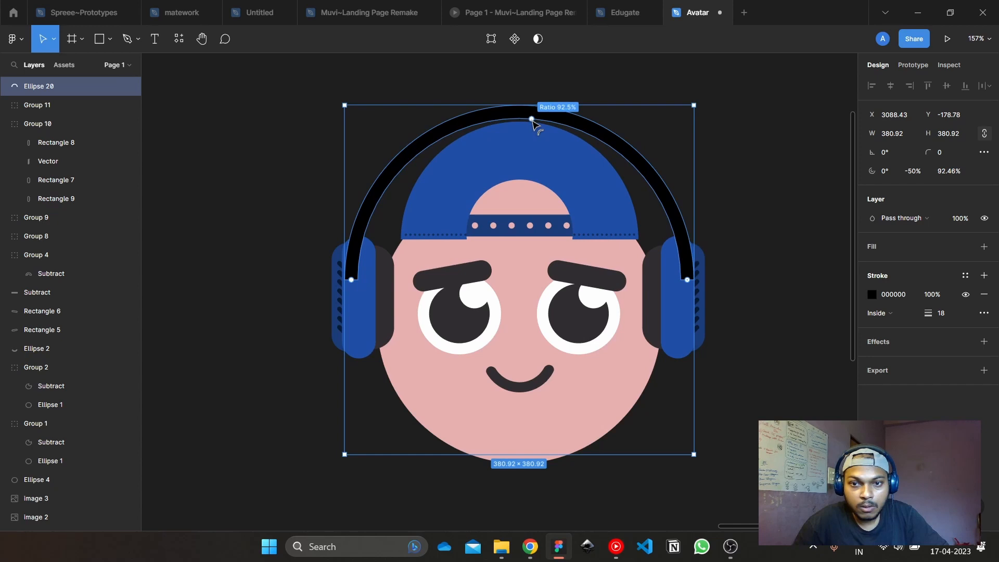
click(713, 130)
Change the headband arc's stroke color to dark gray 474747
click(584, 130)
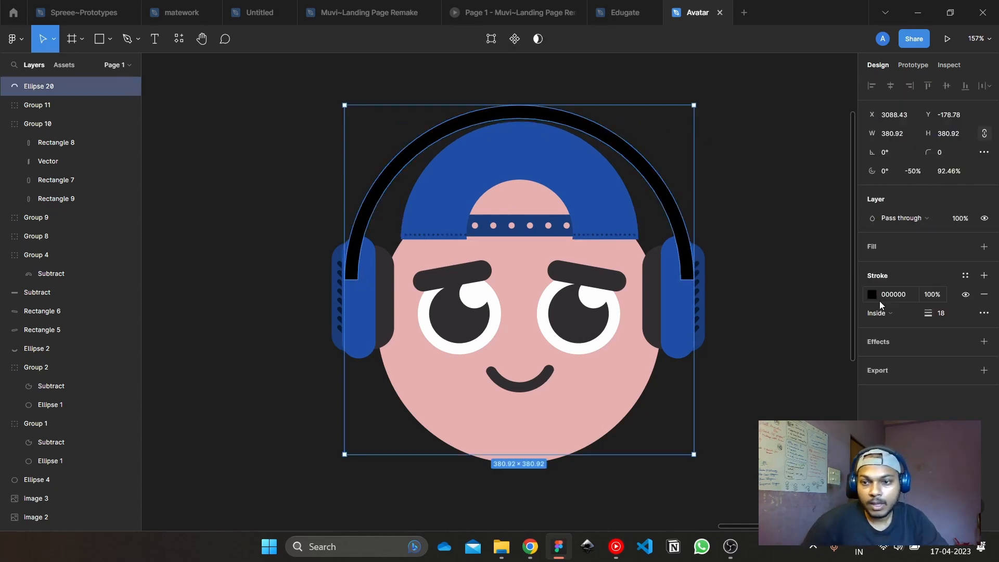
click(872, 295)
mouse_move(787, 348)
mouse_down()
mouse_move(773, 333)
mouse_move(735, 363)
mouse_move(674, 281)
mouse_move(656, 349)
mouse_up()
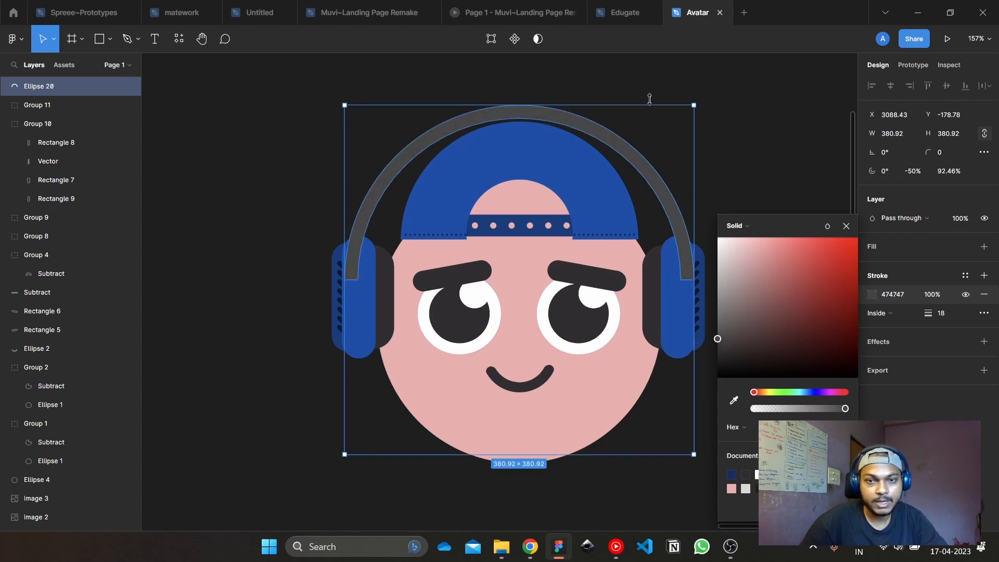
click(671, 179)
Send the headband arc to the back, behind the ear cups and head
click(669, 199)
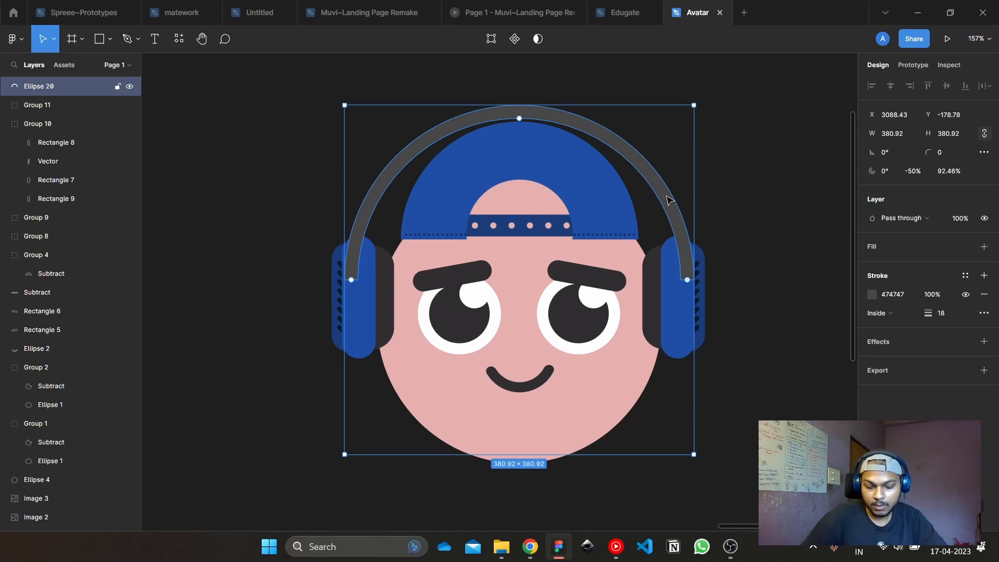
key(ctrl+shift+bracketleft)
click(754, 194)
Duplicate the gray headband arc in place
scroll(738, 274, up, 3)
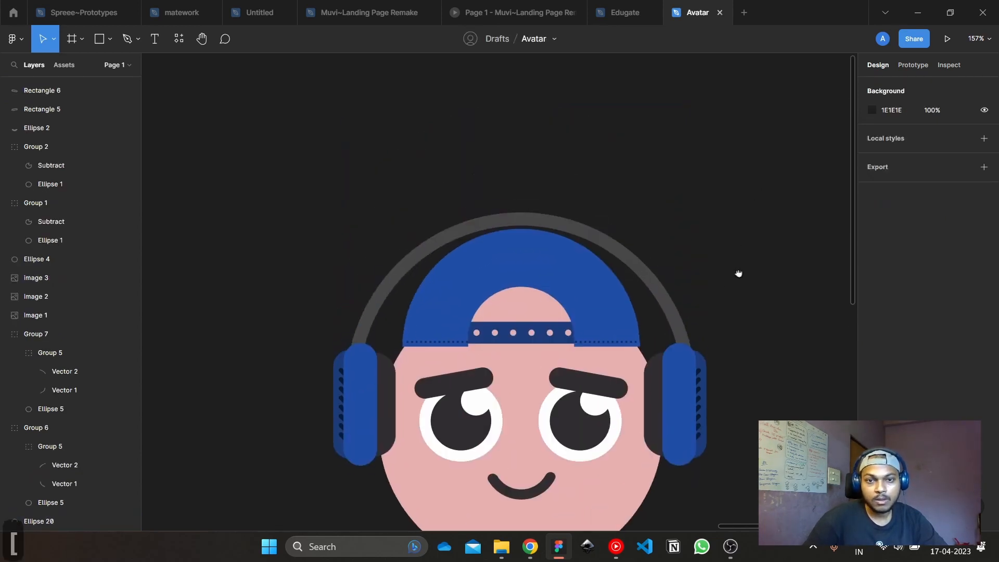
scroll(504, 254, up, 2)
scroll(504, 254, up, 4)
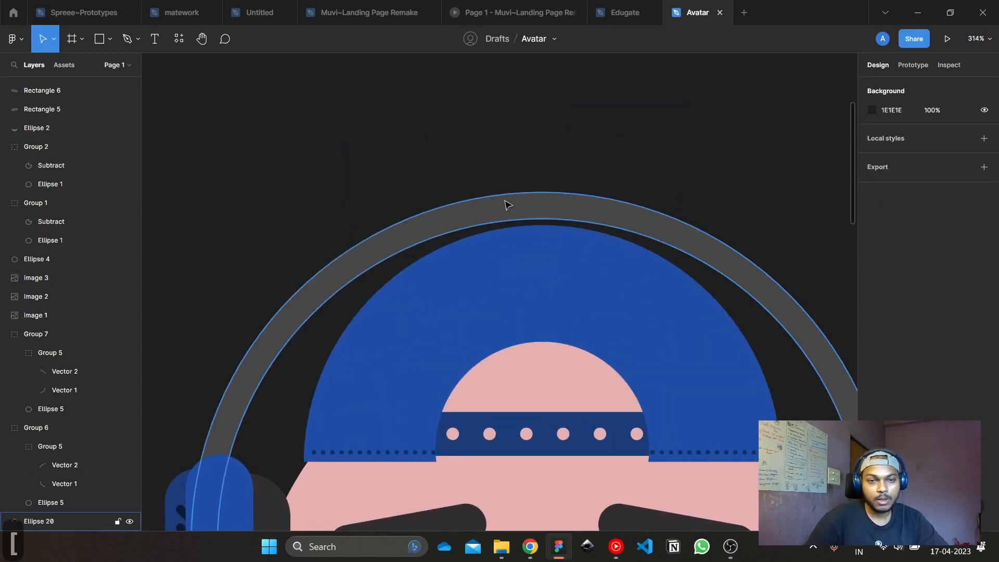
scroll(484, 211, down, 2)
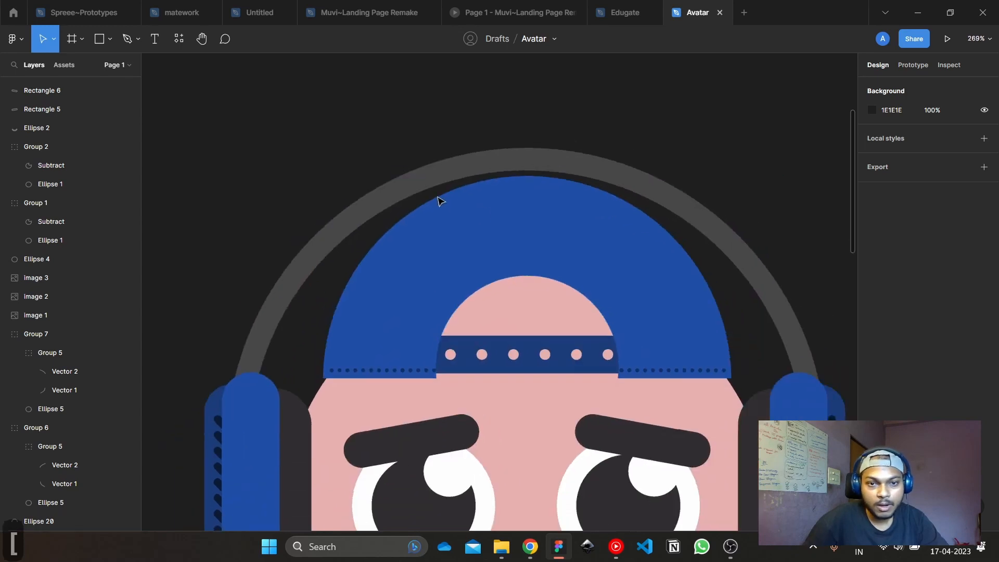
click(502, 156)
scroll(500, 154, down, 4)
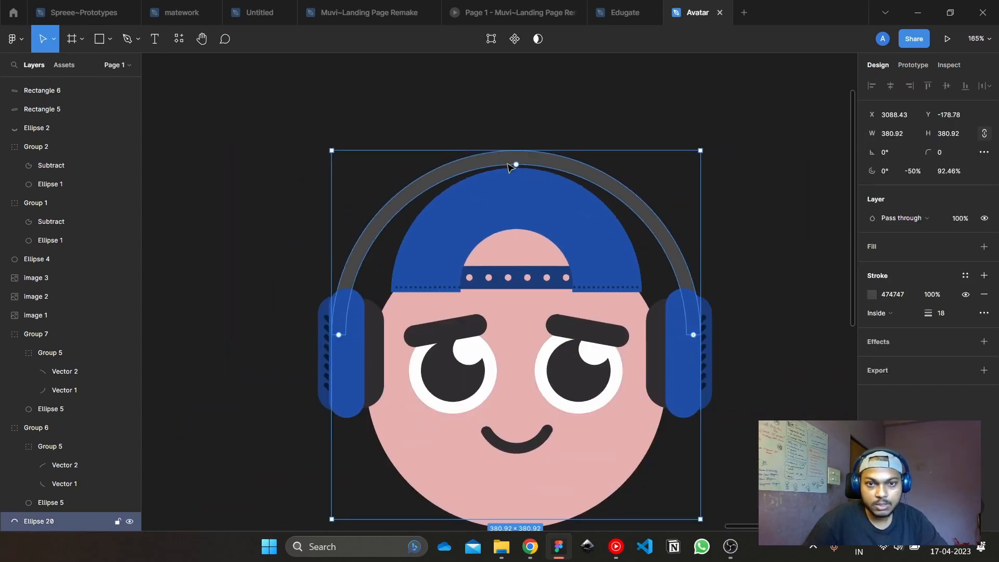
key(ctrl+d)
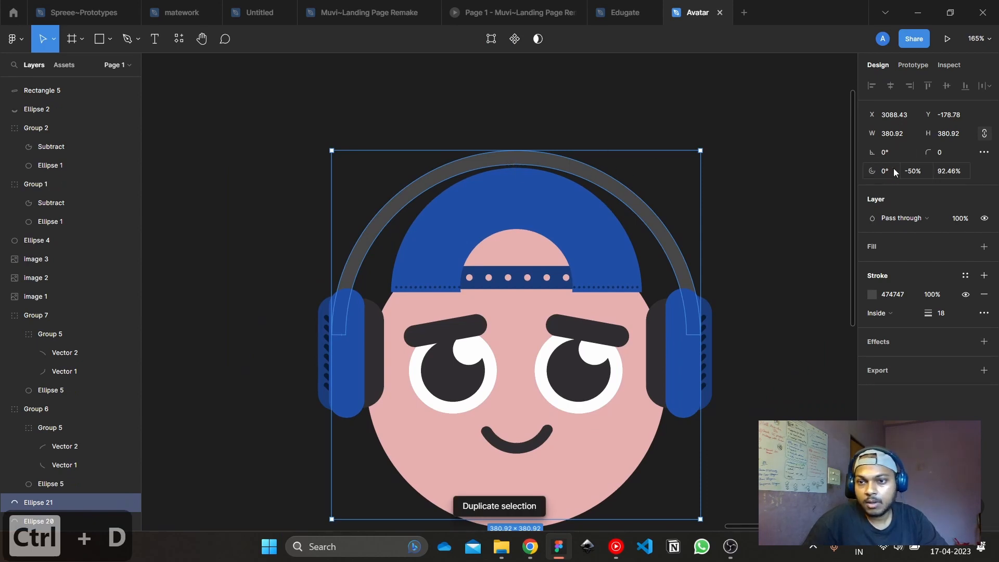
Bring the arc copy to the front and thicken it to a height of 404 px with an inner ratio of about 83%
drag(517, 165, 517, 182)
key(bracketright)
key(bracketright)
key(bracketright)
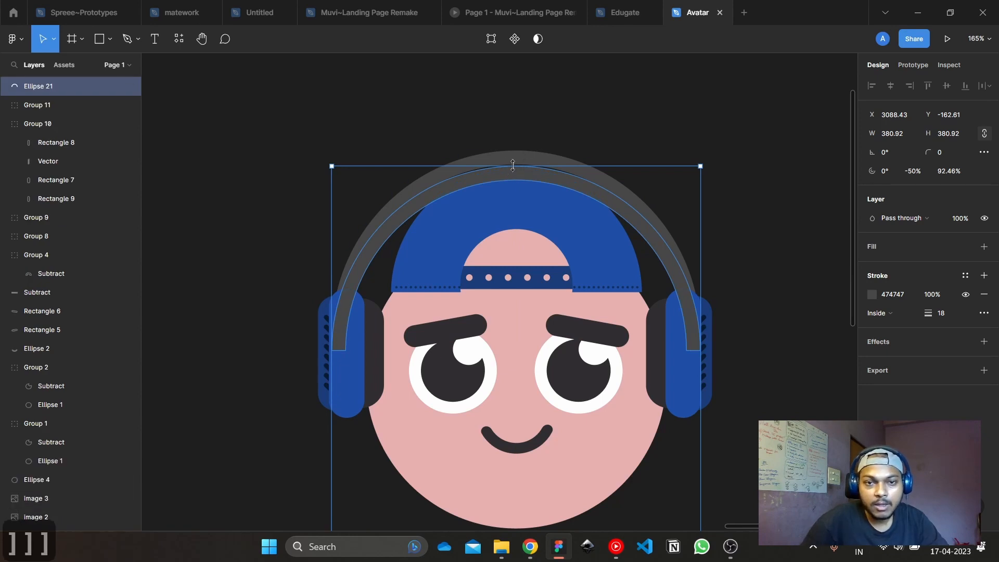
mouse_move(513, 165)
mouse_down()
mouse_move(518, 151)
mouse_move(517, 180)
mouse_move(513, 144)
mouse_move(517, 178)
mouse_up()
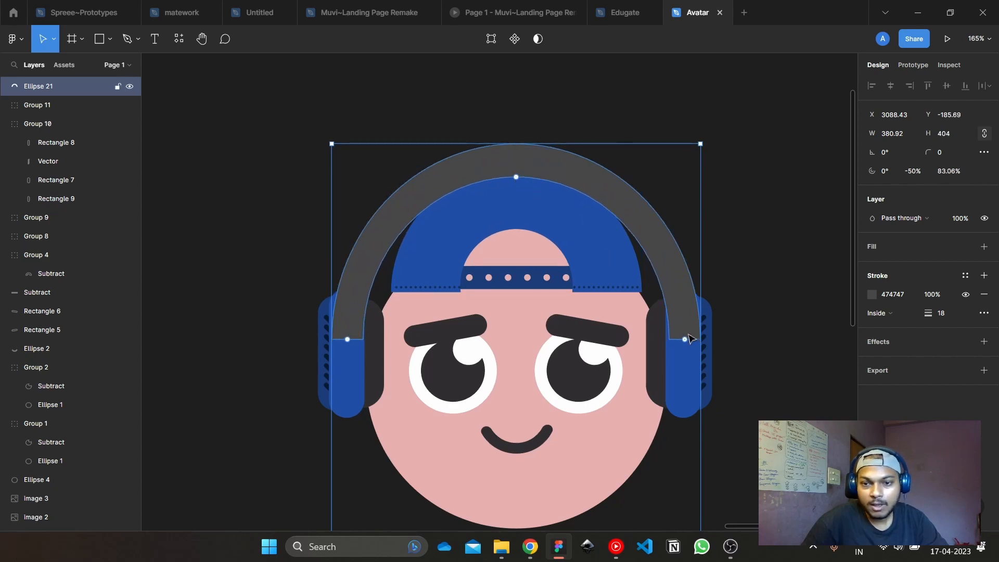
Trim both ends of the thick arc into a short pad atop the headband, about -61.6° start and -16.8% sweep, and round its corners
drag(685, 337, 656, 233)
key(ctrl+z)
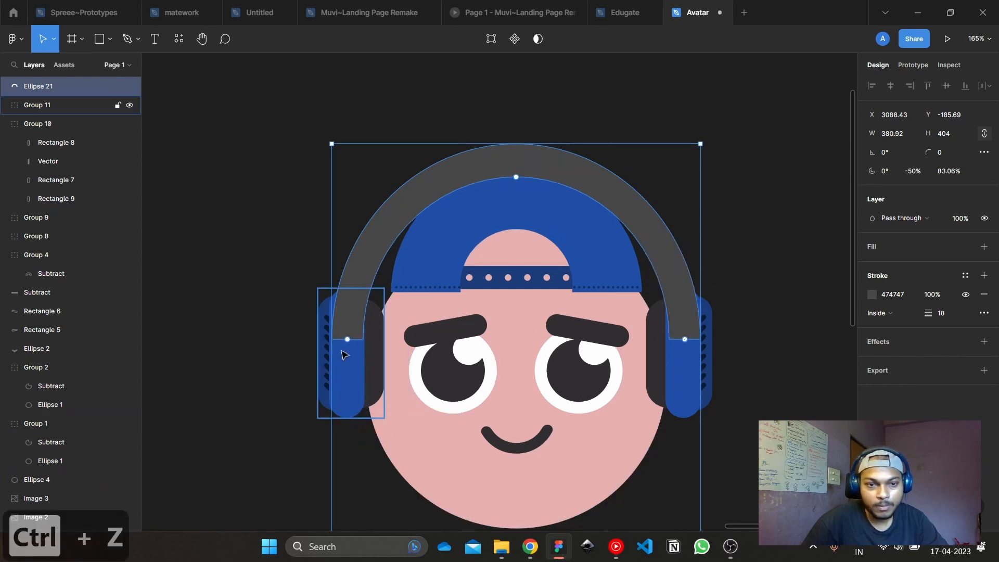
drag(348, 340, 599, 183)
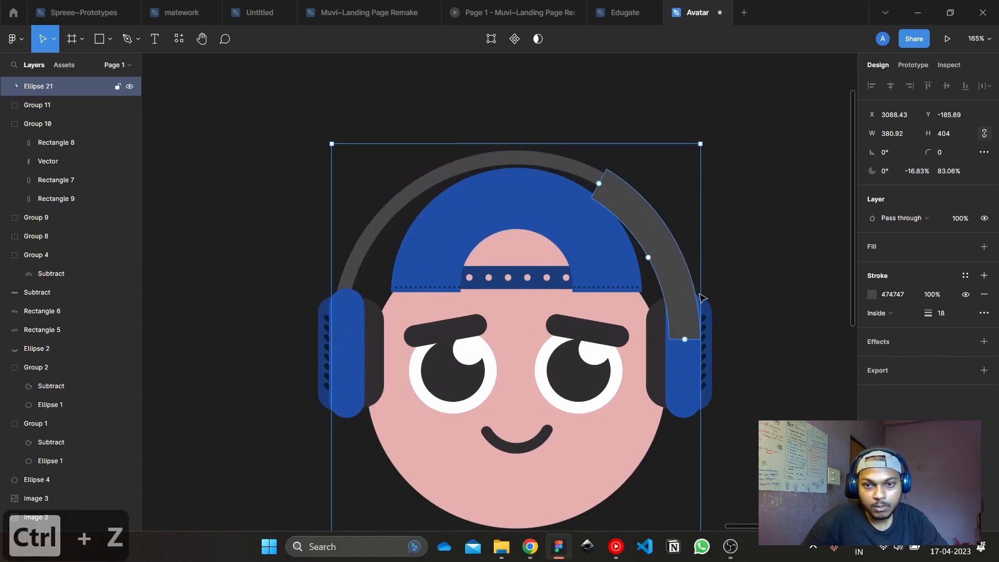
drag(685, 339, 707, 288)
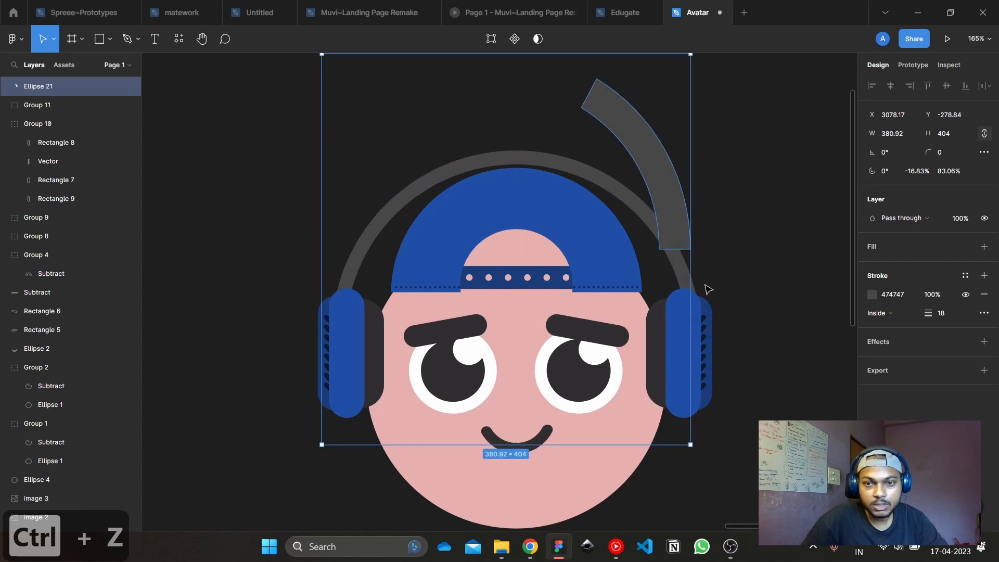
key(ctrl+z)
drag(685, 339, 600, 181)
drag(934, 152, 5, 156)
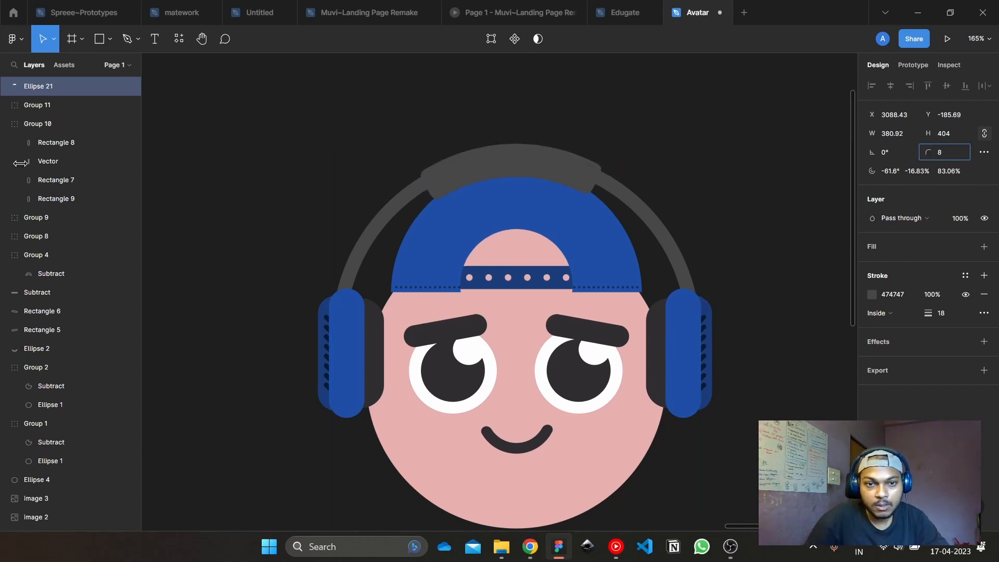
click(713, 158)
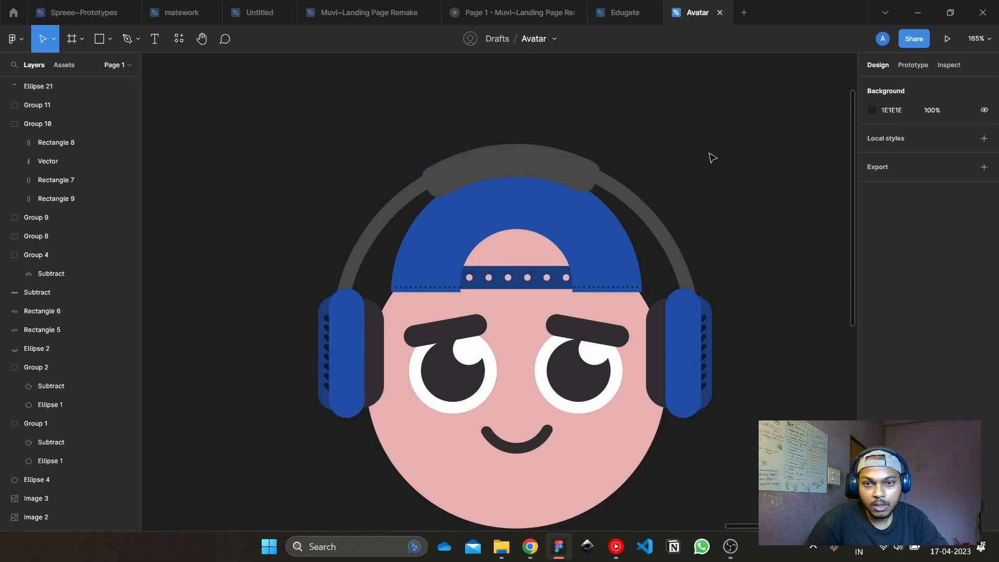
Recolour the headband pad's stroke to the ear cups' dark blue 073D7C by sampling it from the artwork
scroll(712, 158, down, 2)
click(598, 164)
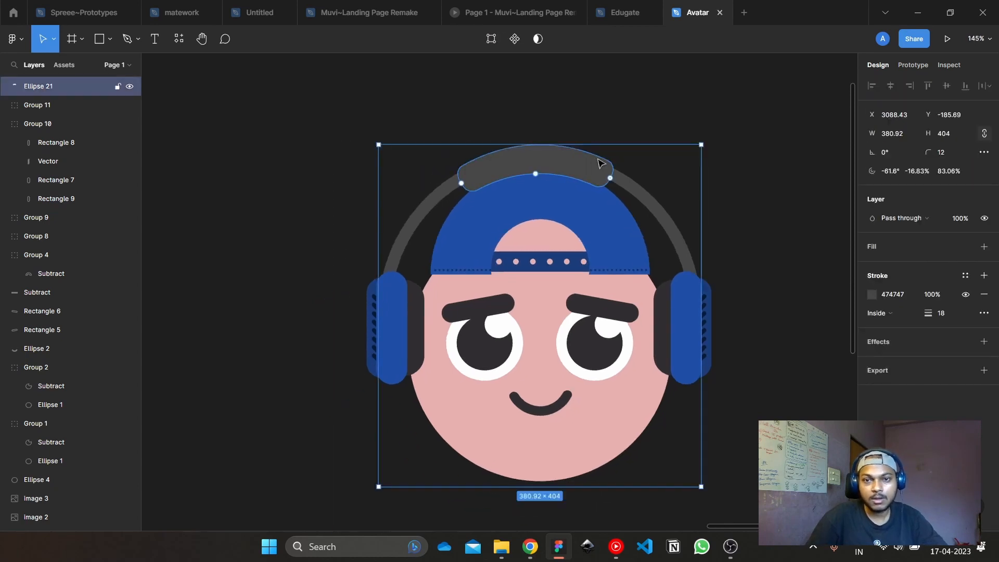
click(871, 294)
click(734, 399)
click(688, 314)
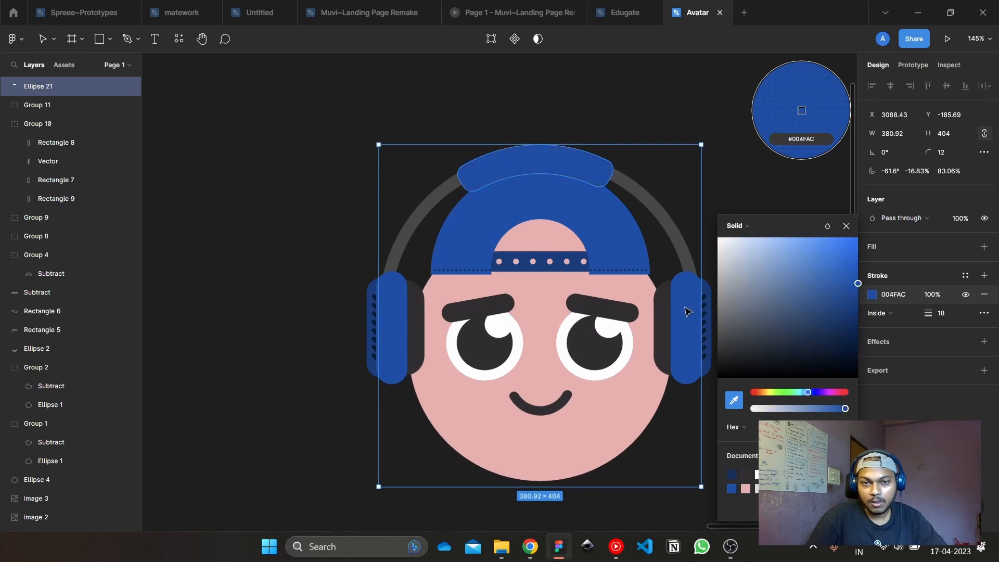
click(735, 402)
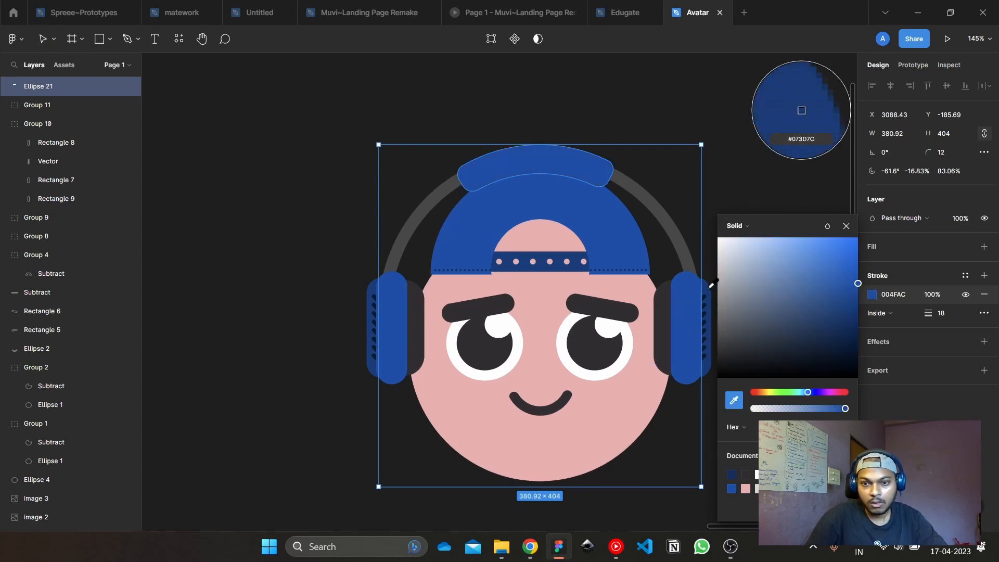
click(708, 288)
click(709, 125)
ctrl+scroll(748, 142, down, 2)
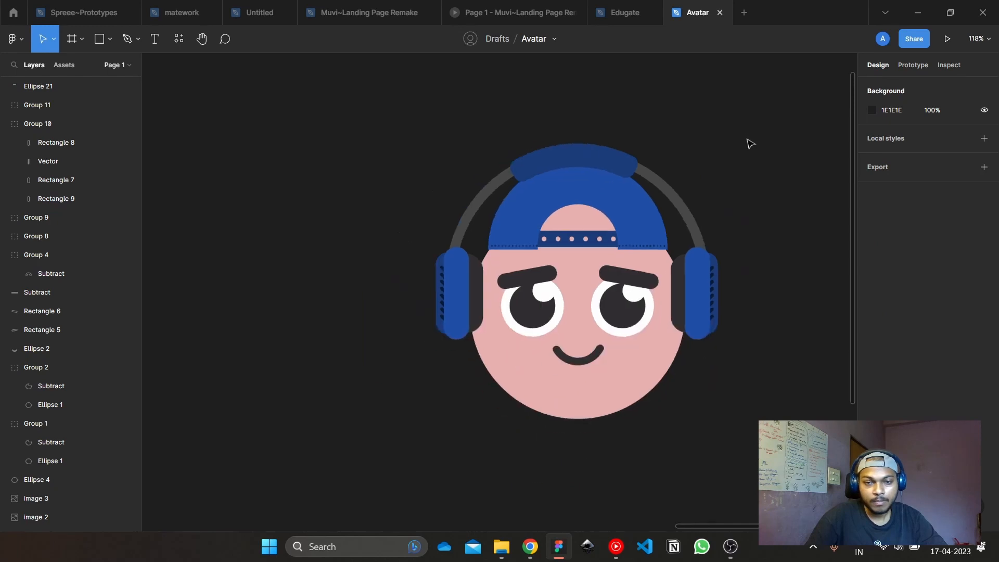
ctrl+scroll(777, 194, down, 3)
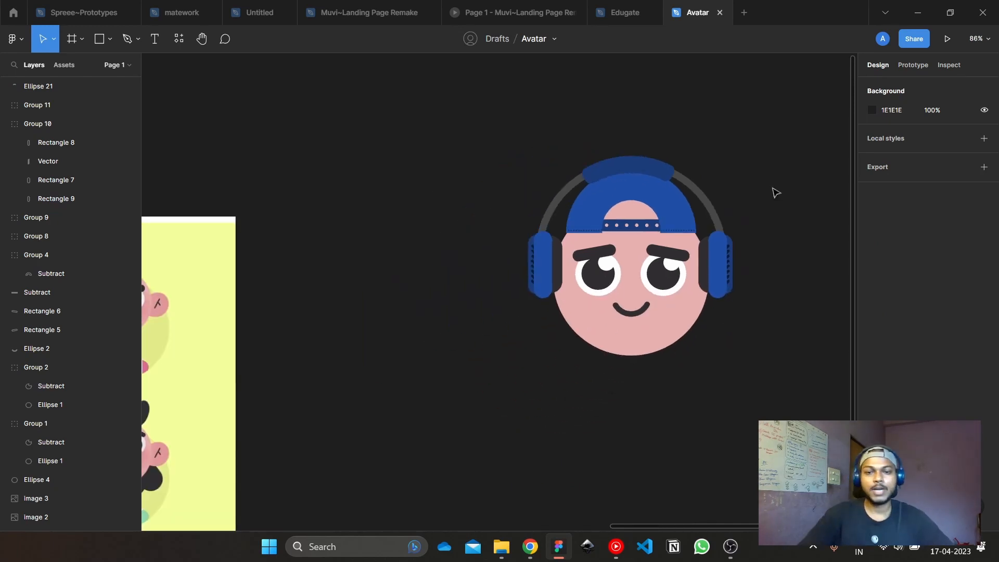
Try to flatten a duplicate of the dark blue pad, scale it down to about 86 × 26 px, and undo it
ctrl+scroll(776, 193, up, 4)
click(529, 139)
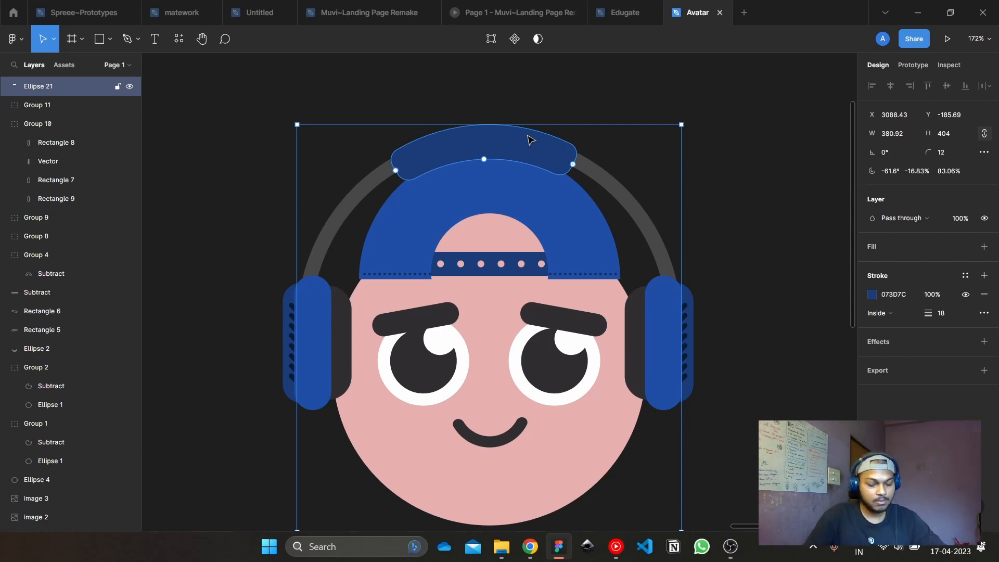
key(ctrl+d)
ctrl+scroll(487, 127, up, 3)
drag(482, 122, 482, 148)
key(ctrl+z)
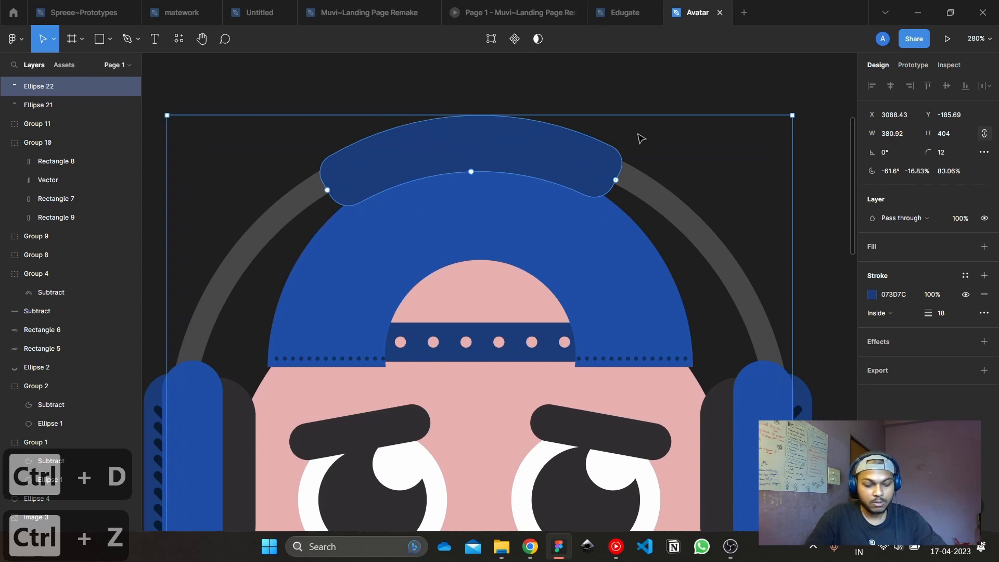
key(ctrl+e)
drag(479, 114, 463, 148)
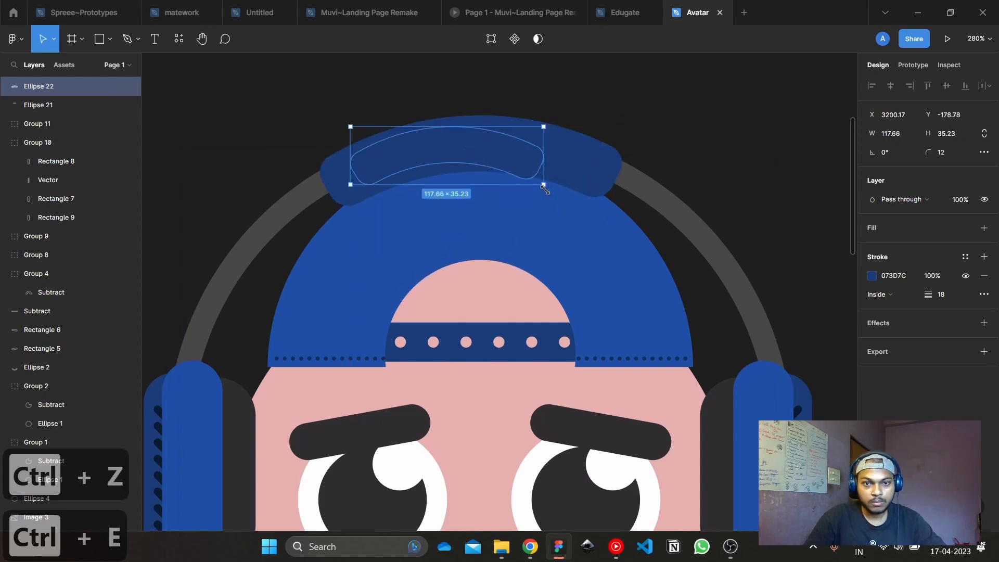
drag(545, 189, 492, 148)
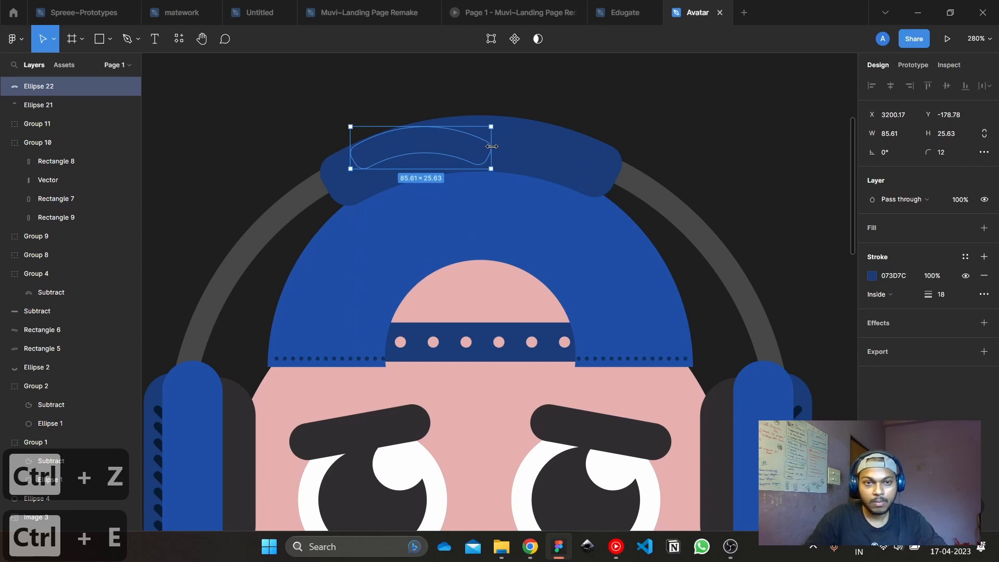
key(ctrl+z)
key(ctrl+z)
key(ctrl+z)
key(ctrl+z)
key(ctrl+z)
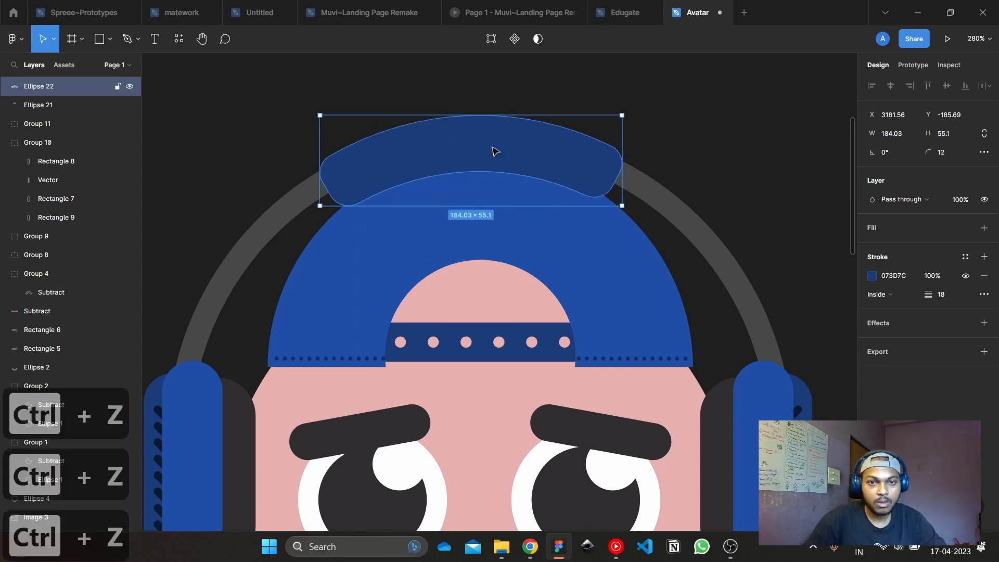
scroll(521, 151, down, 5)
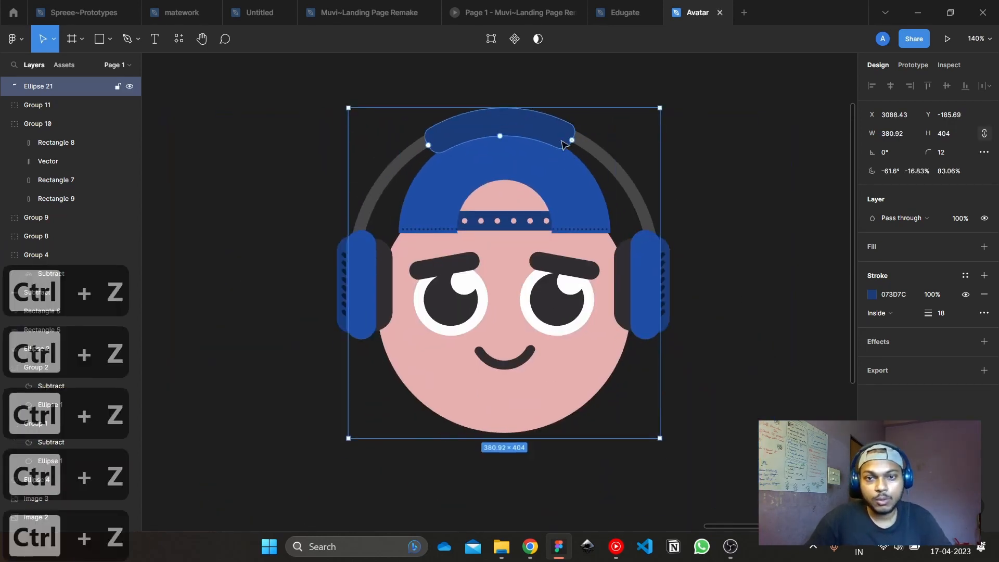
drag(571, 141, 379, 129)
key(ctrl+z)
key(ctrl+z)
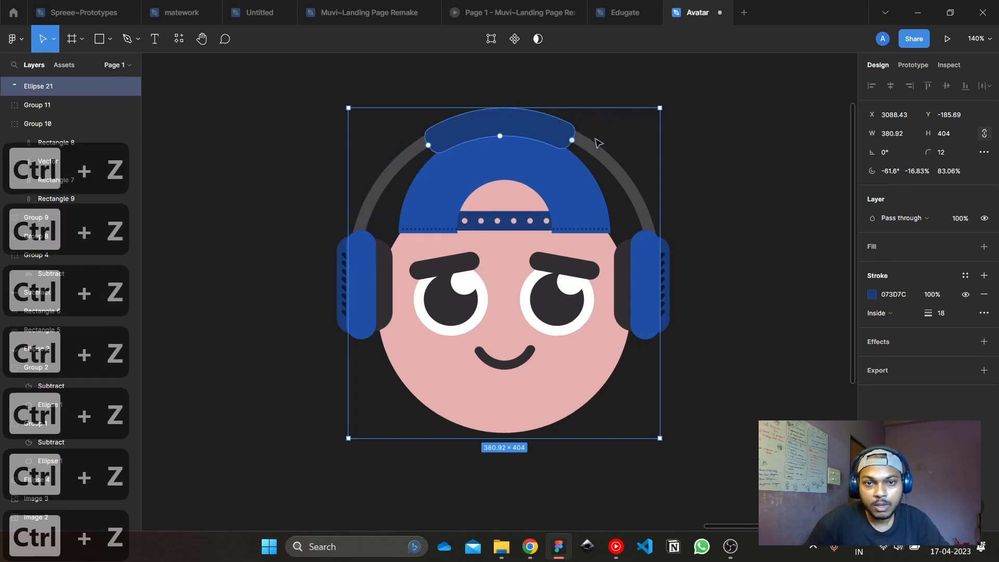
Duplicate the dark blue pad in place and trim the copy to a -9.16% sweep and about 92.5% inner ratio
click(593, 138)
click(570, 139)
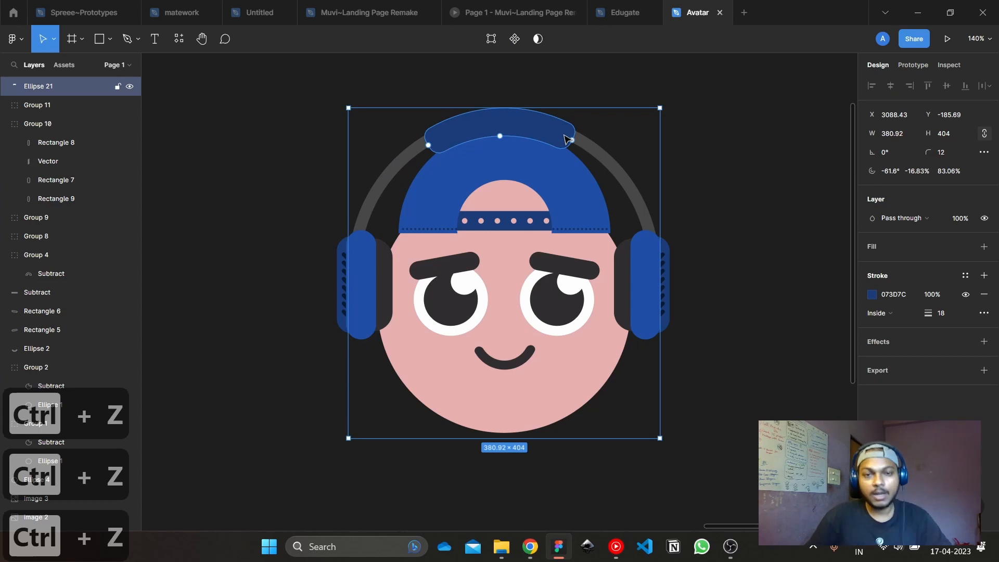
key(ctrl+d)
drag(572, 141, 557, 134)
drag(415, 155, 475, 125)
drag(560, 137, 472, 127)
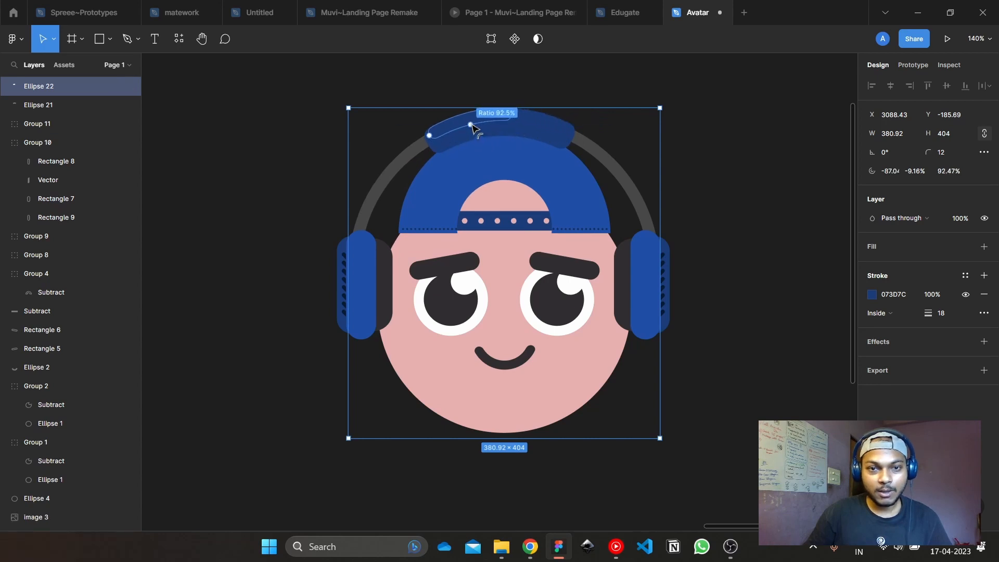
Shape the copy into a slim strip inside the pad's left half, about -96° start, -5.68% sweep and 94.49% ratio
scroll(471, 125, up, 5)
drag(542, 110, 431, 129)
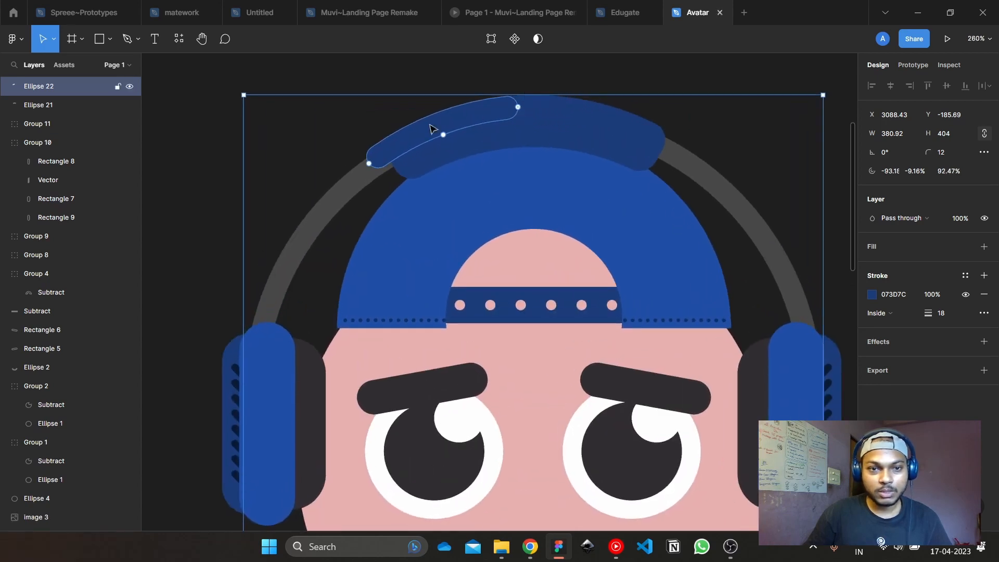
drag(375, 165, 428, 140)
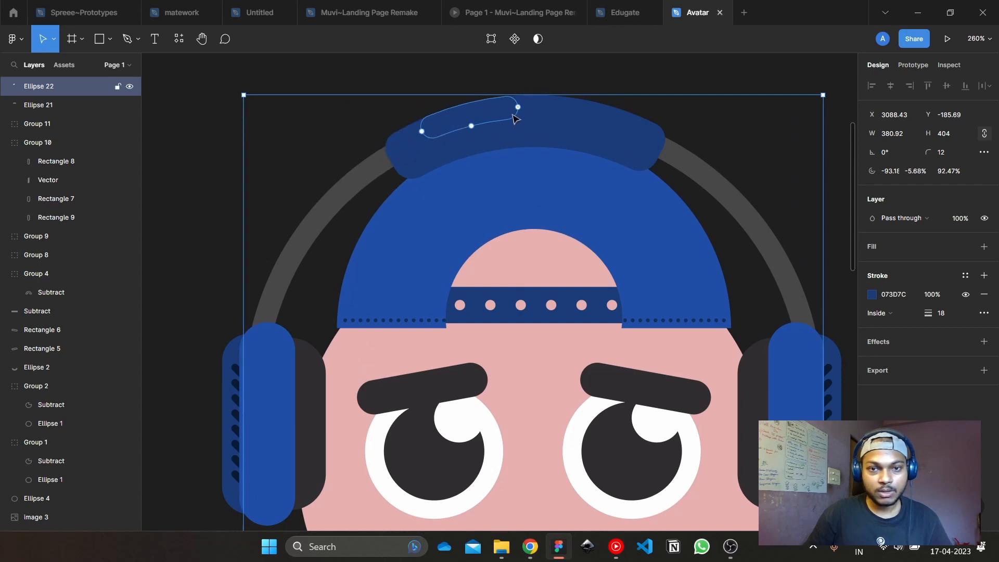
drag(518, 108, 504, 106)
drag(459, 129, 447, 135)
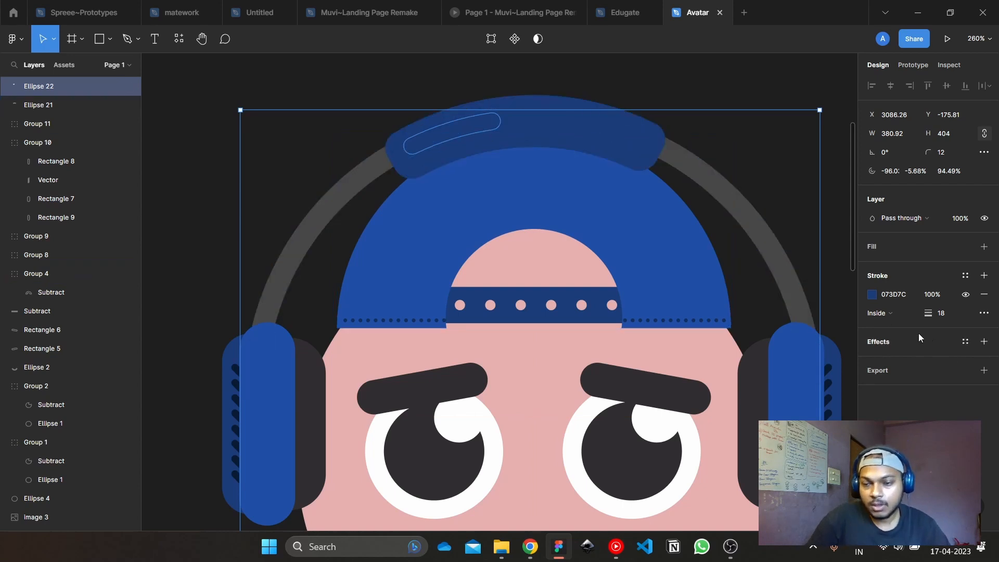
Lighten the slim strip's stroke to a brighter blue so it forms a highlight on the pad
click(873, 295)
drag(849, 311, 847, 293)
click(739, 142)
scroll(738, 140, down, 3)
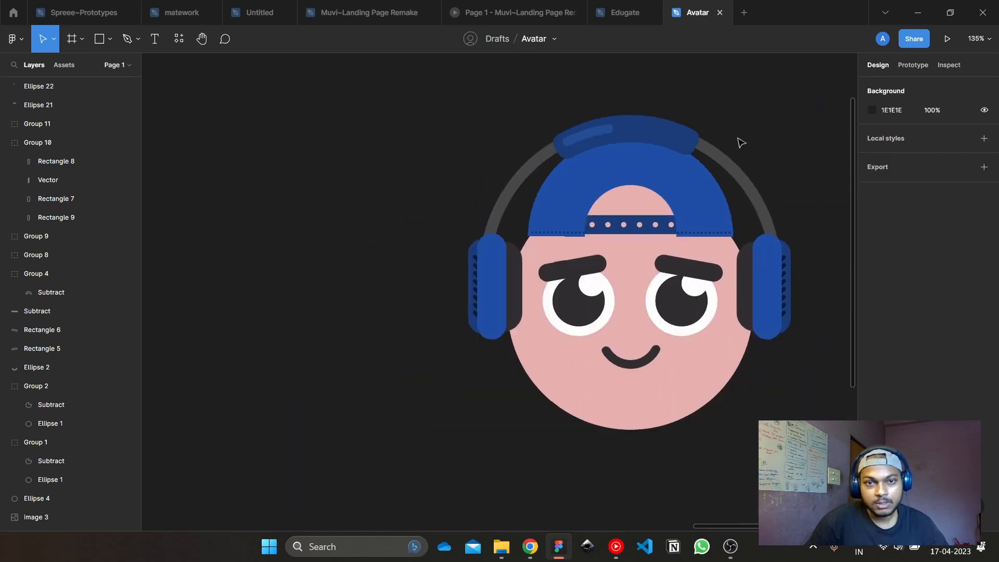
Examine how the faces are shaded in the reference avatar illustrations
scroll(714, 104, down, 3)
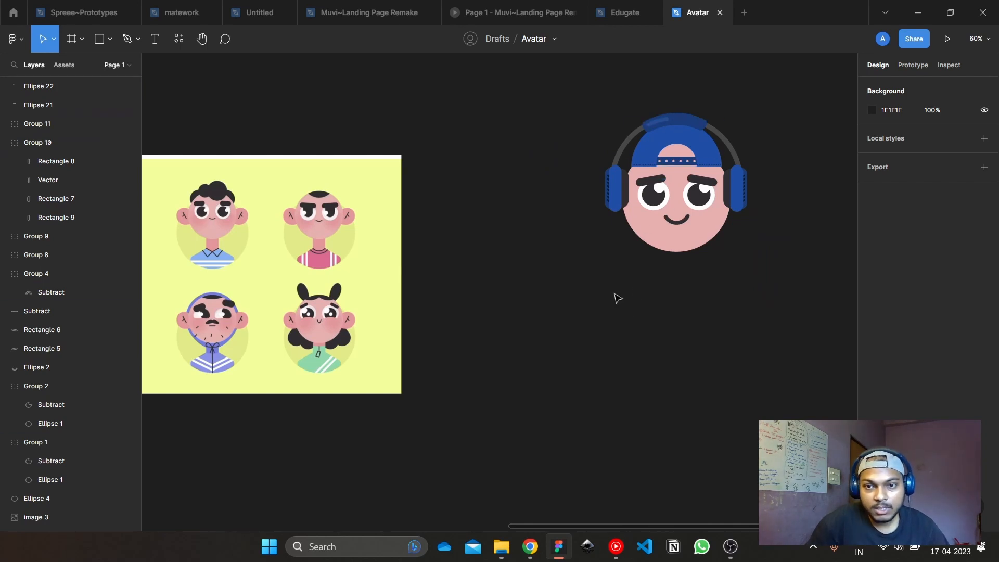
scroll(617, 298, down, 3)
drag(420, 344, 764, 360)
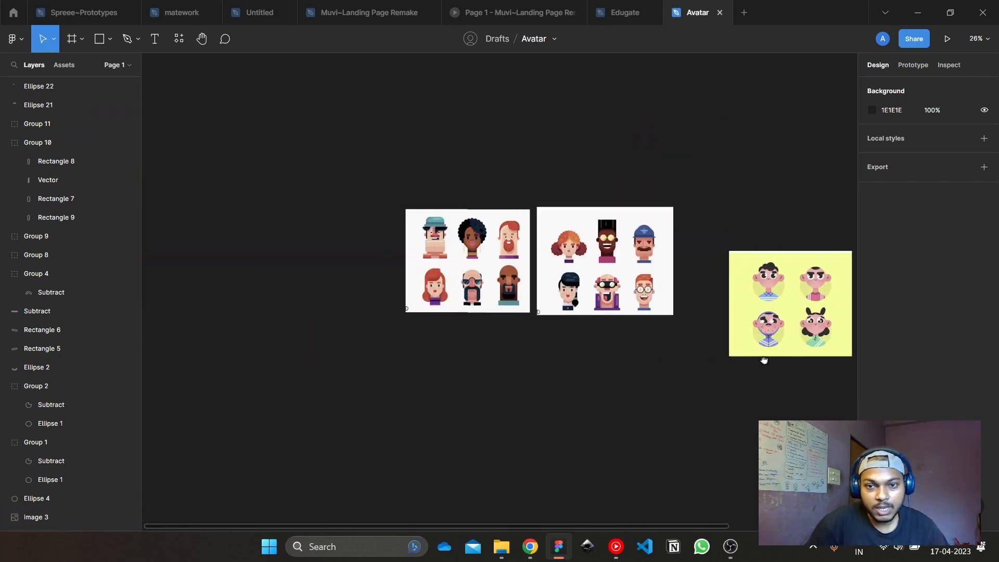
scroll(620, 264, up, 5)
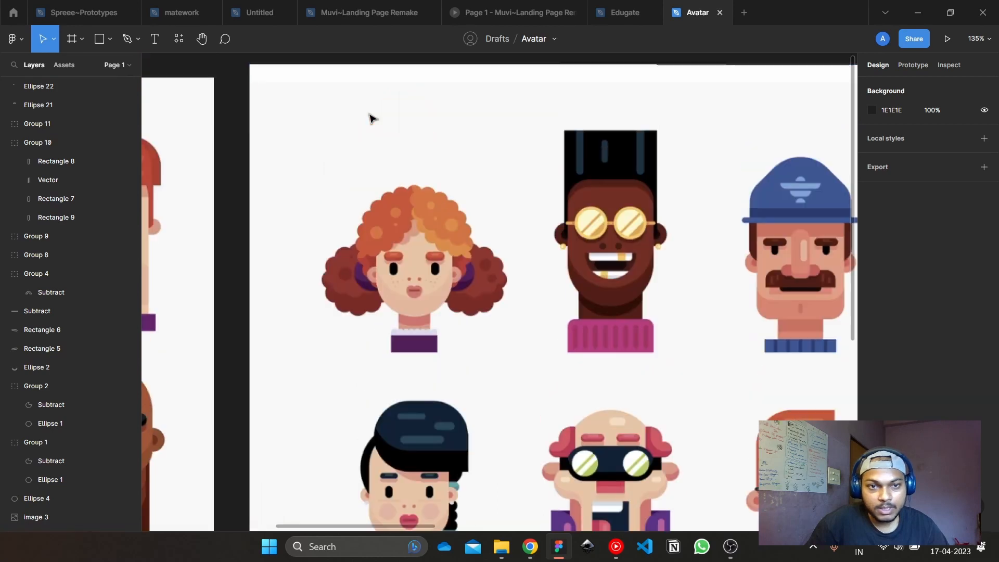
scroll(391, 270, up, 3)
scroll(419, 175, right, 3)
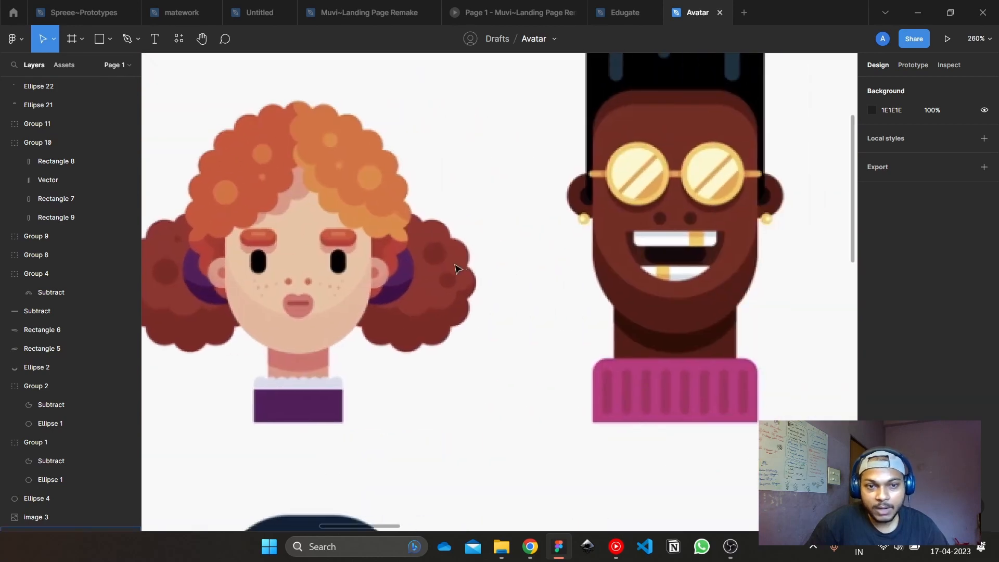
scroll(456, 265, down, 6)
scroll(451, 309, right, 8)
scroll(452, 310, right, 5)
scroll(468, 302, up, 2)
Duplicate the pink face circle twice, scale one copy to about 239 px, and offset it toward the face's upper left
click(512, 295)
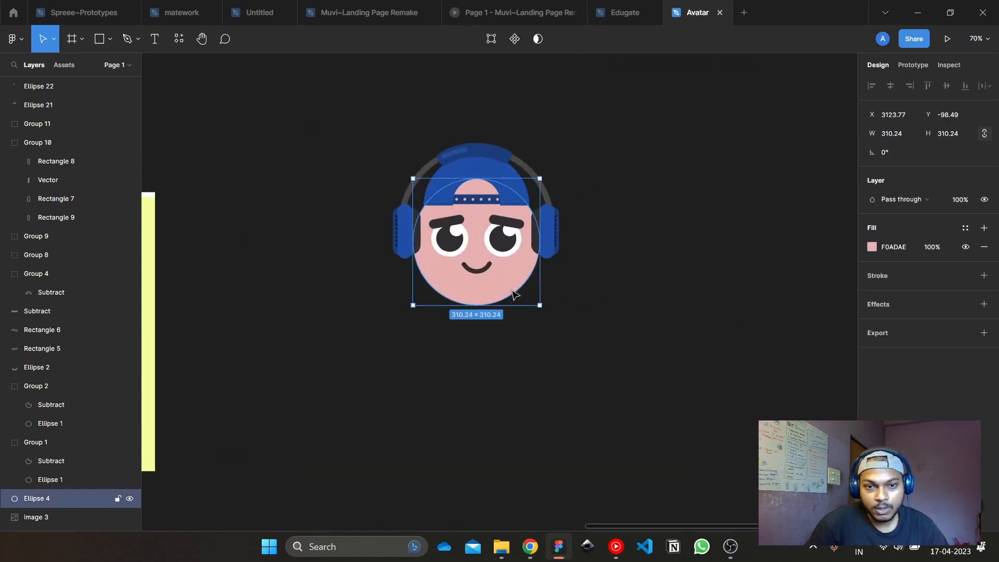
scroll(510, 292, up, 3)
key(ctrl+d)
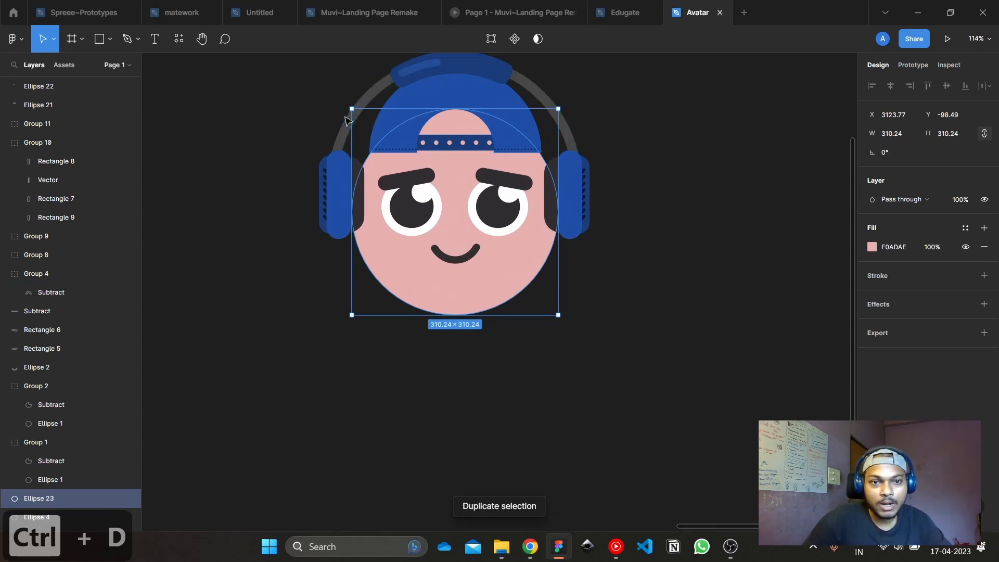
drag(351, 109, 364, 123)
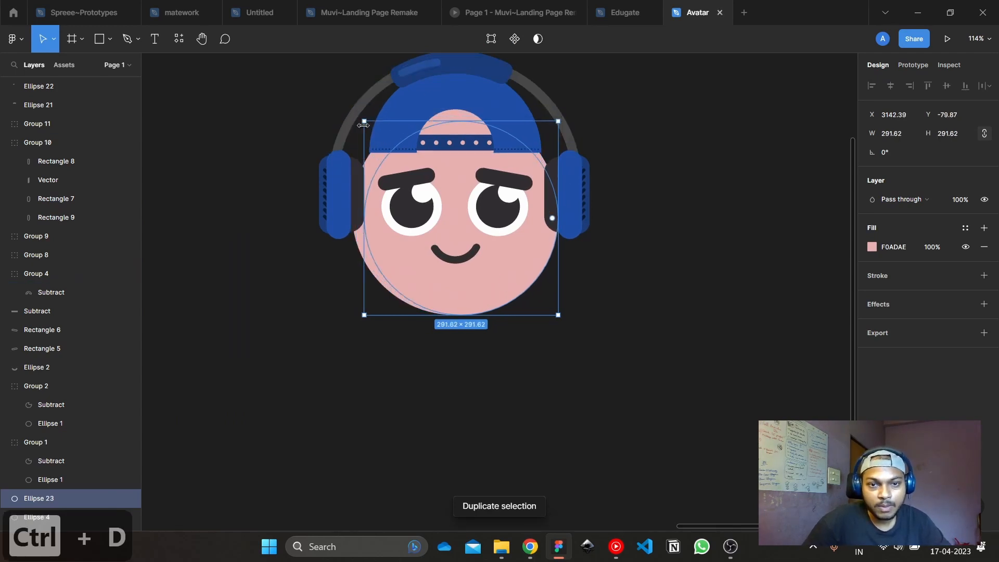
key(ctrl+z)
key(ctrl+d)
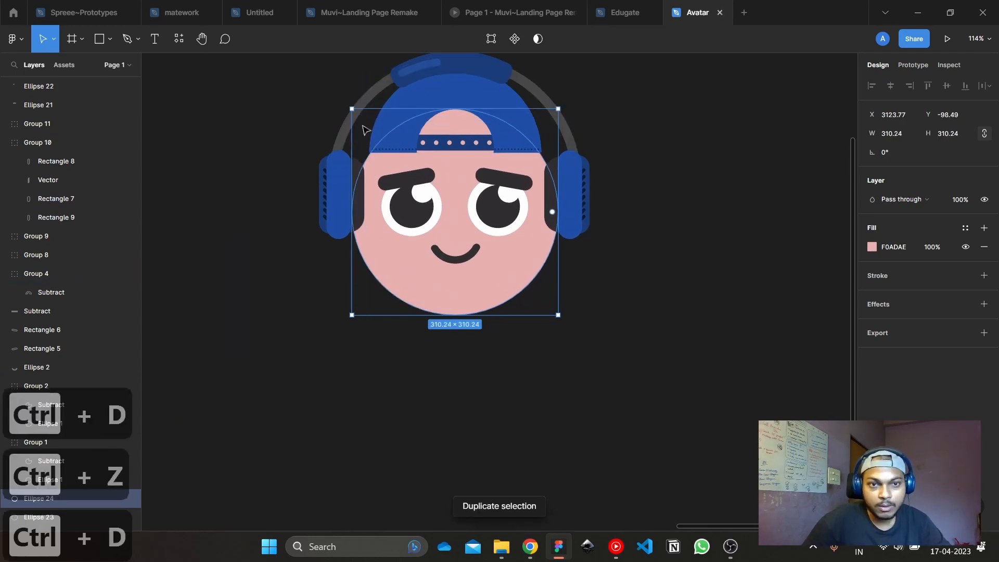
drag(351, 108, 400, 174)
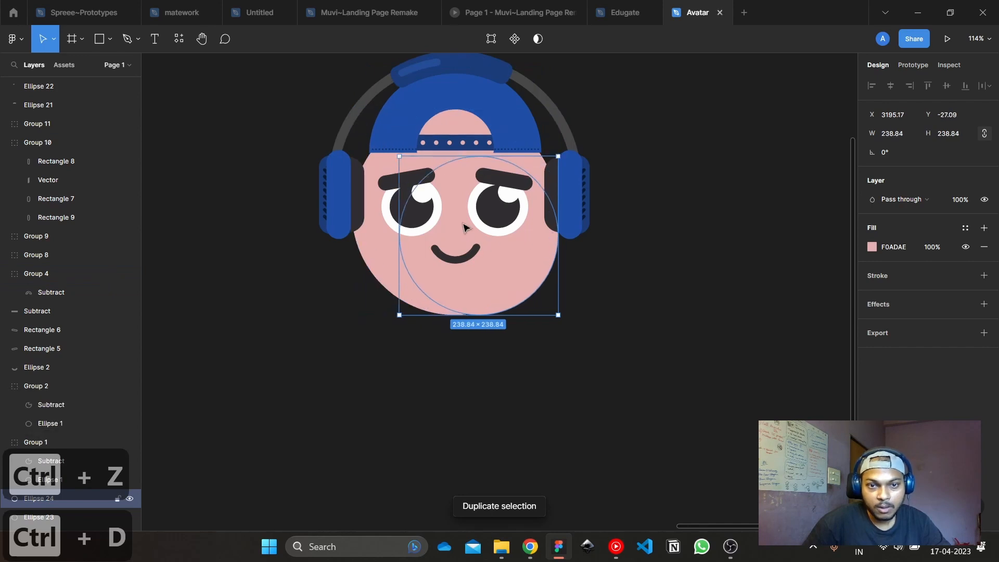
drag(464, 222, 427, 179)
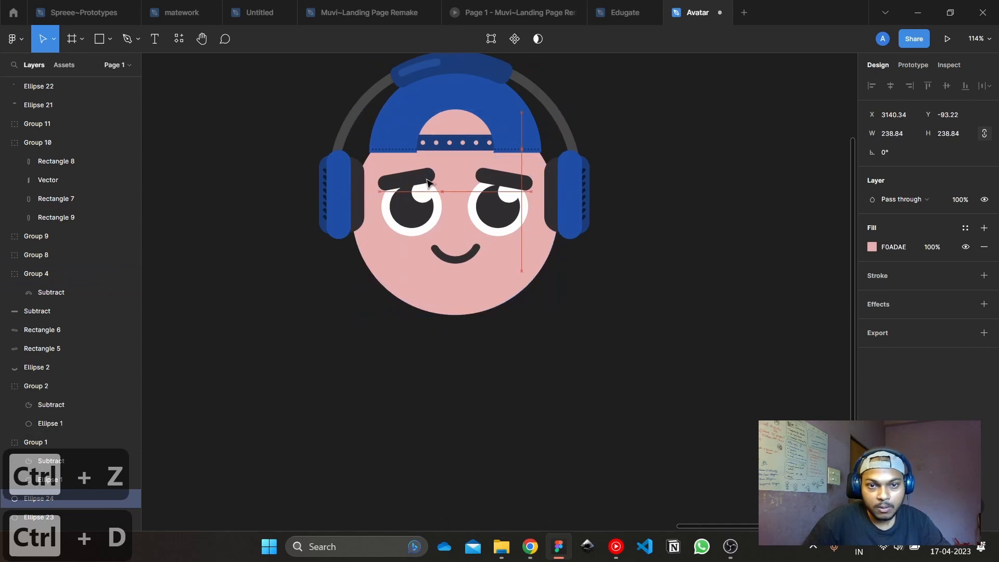
Subtract the smaller offset circle from the full-size copy of the face circle
shift+click(531, 257)
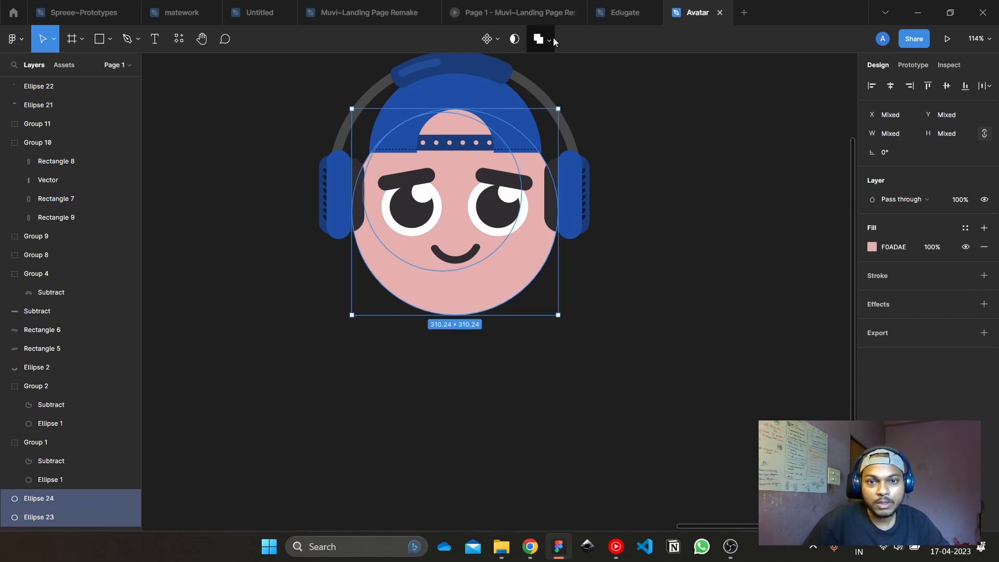
click(551, 39)
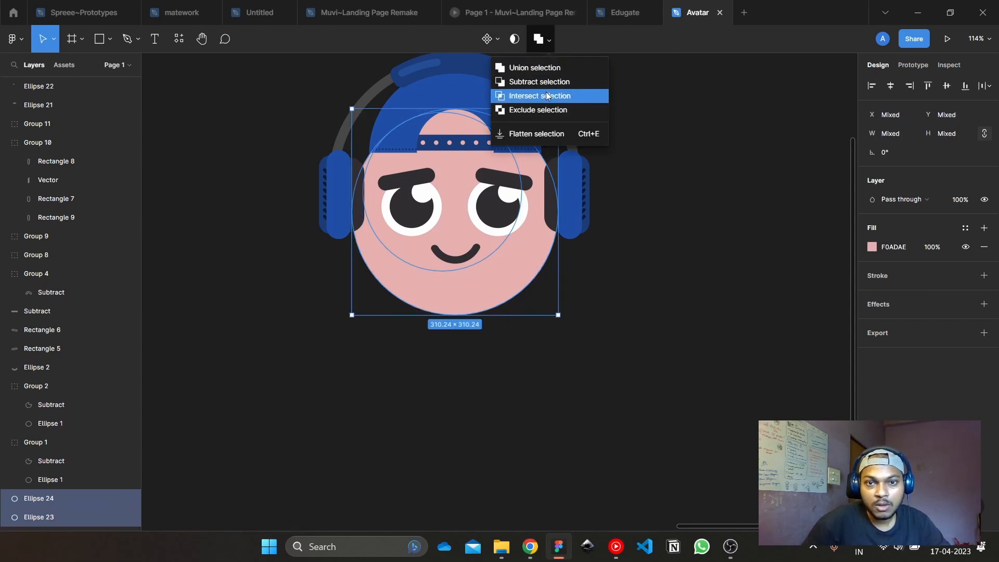
click(546, 82)
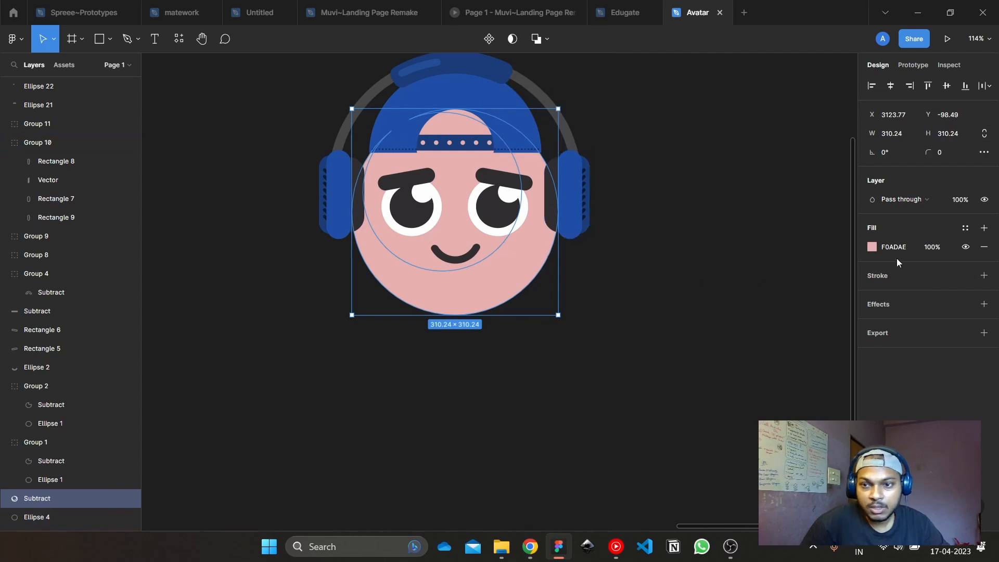
Fill the subtracted crescent with the darker skin shade DCA6A7 as a face shadow
click(872, 247)
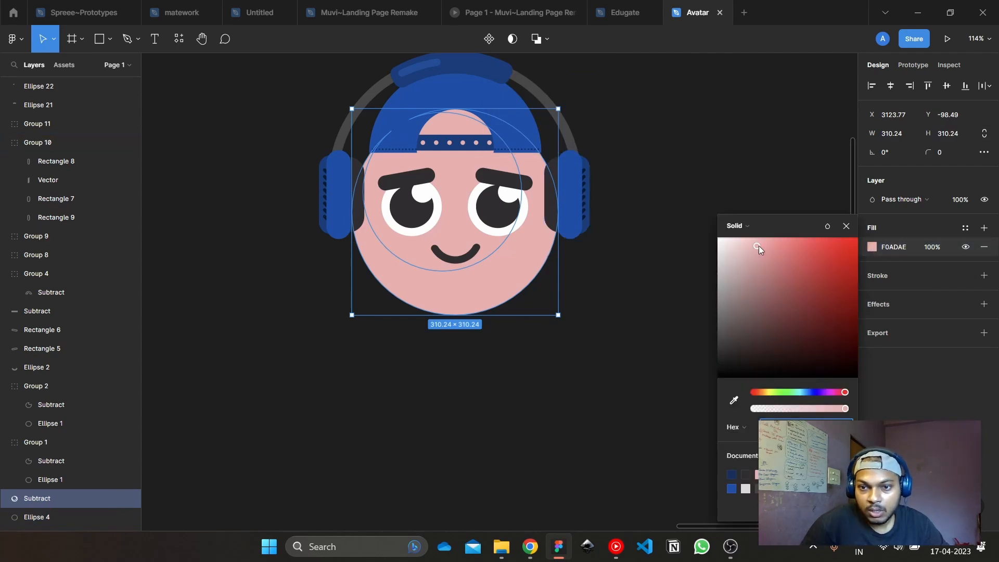
drag(758, 245, 753, 260)
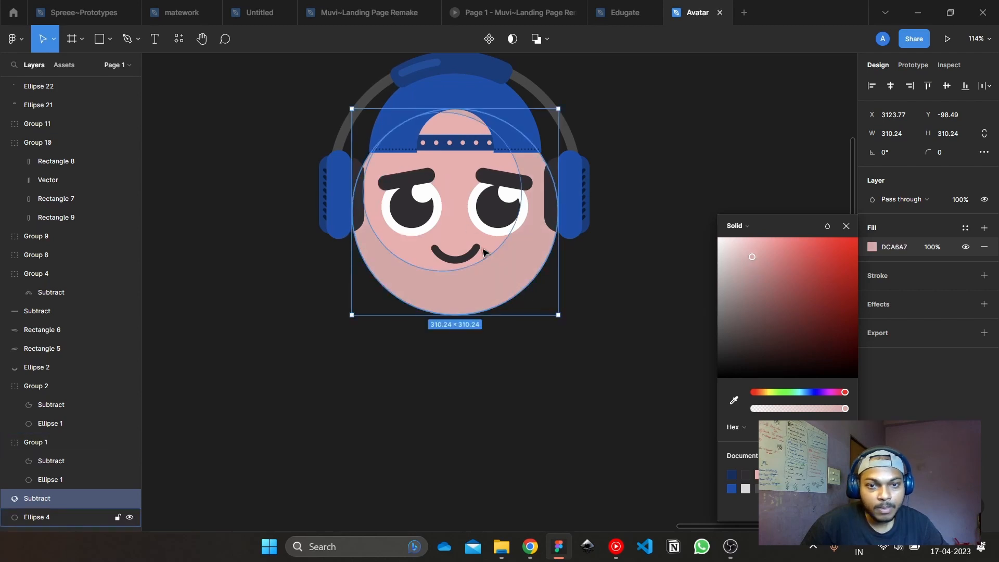
click(584, 297)
Enlarge the circle cut out of the face shadow to about 288 px and move it up and centre it, leaving shade along the chin
click(442, 250)
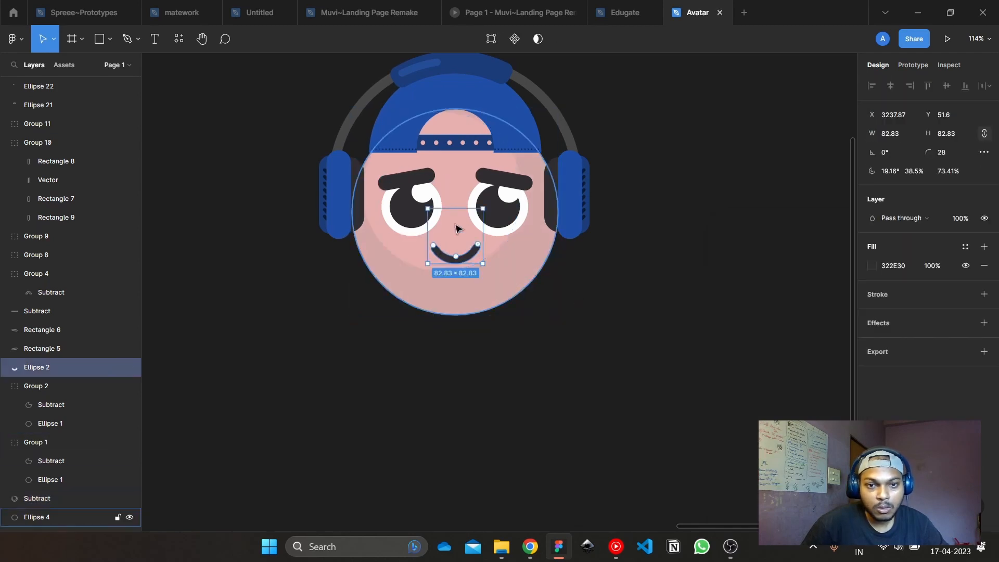
click(468, 242)
click(460, 242)
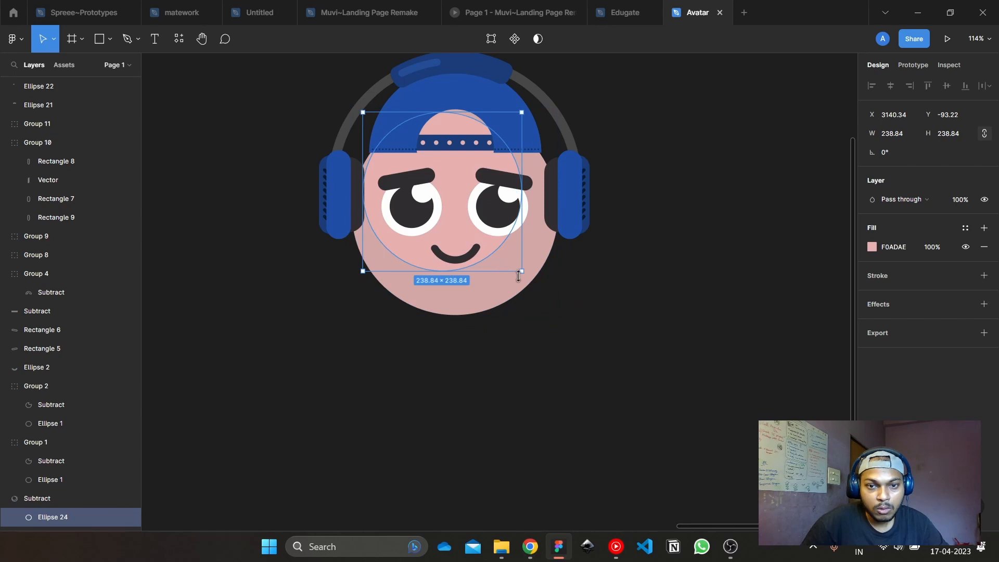
drag(523, 274, 534, 283)
drag(453, 235, 457, 216)
drag(466, 268, 466, 277)
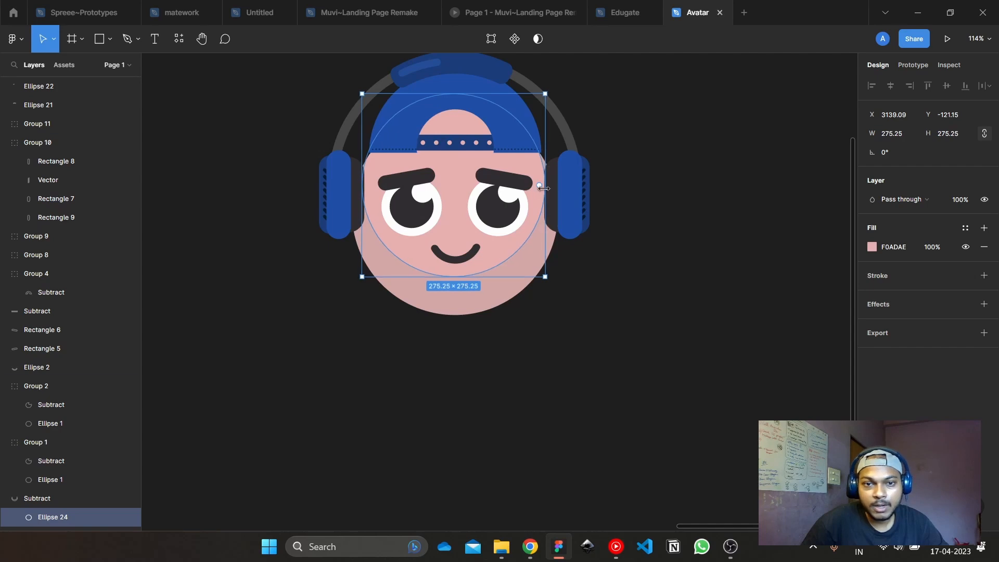
drag(546, 190, 553, 190)
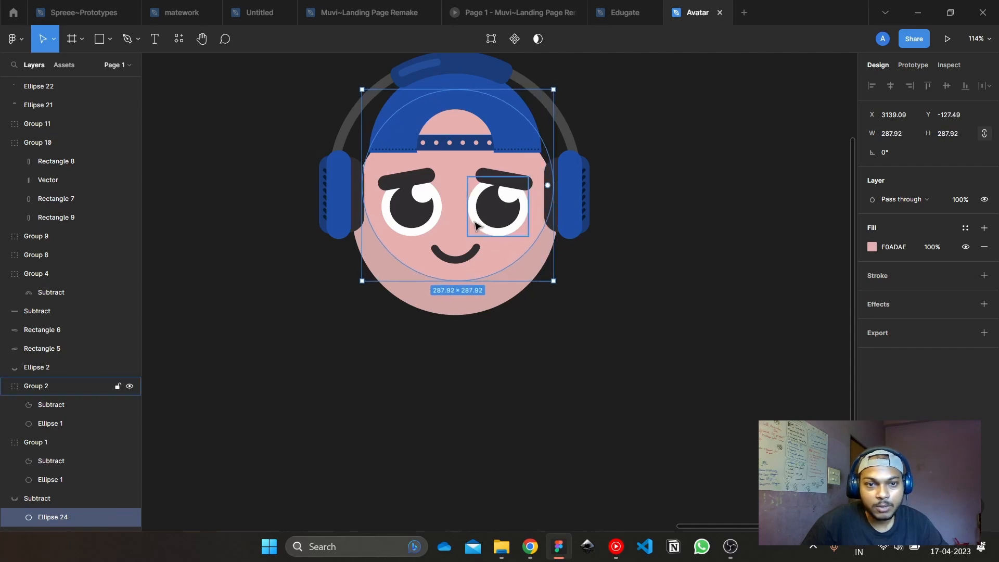
drag(448, 197, 448, 200)
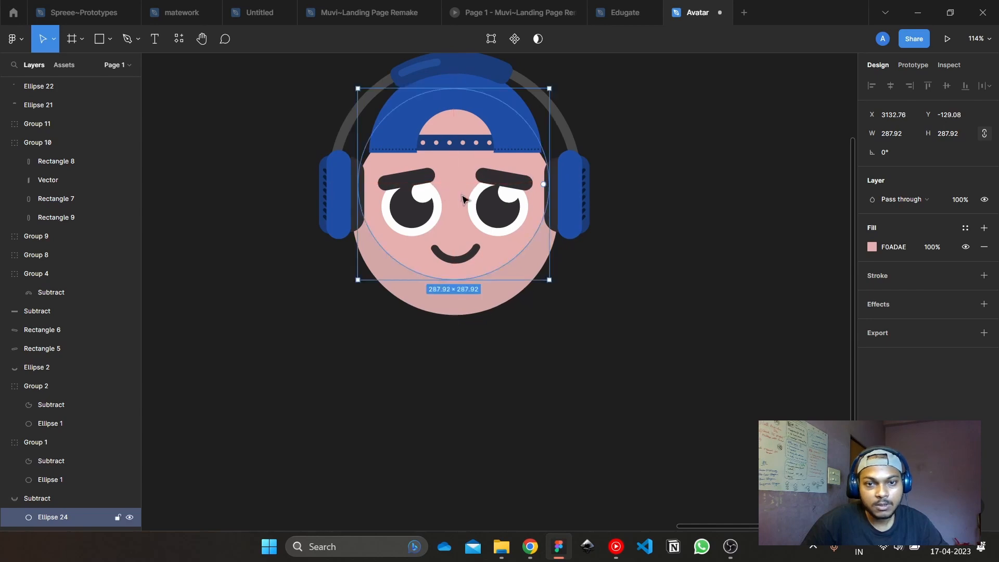
click(648, 210)
Compare the avatar with the reference illustrations, looking at how their eyes, mouths and facial details are drawn
scroll(659, 229, down, 3)
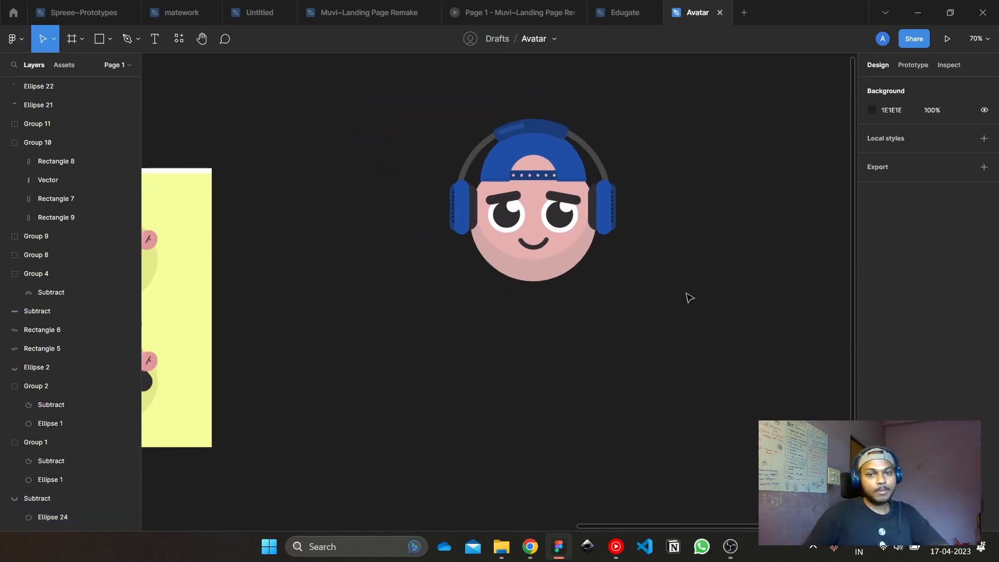
scroll(692, 313, left, 8)
scroll(572, 380, down, 1)
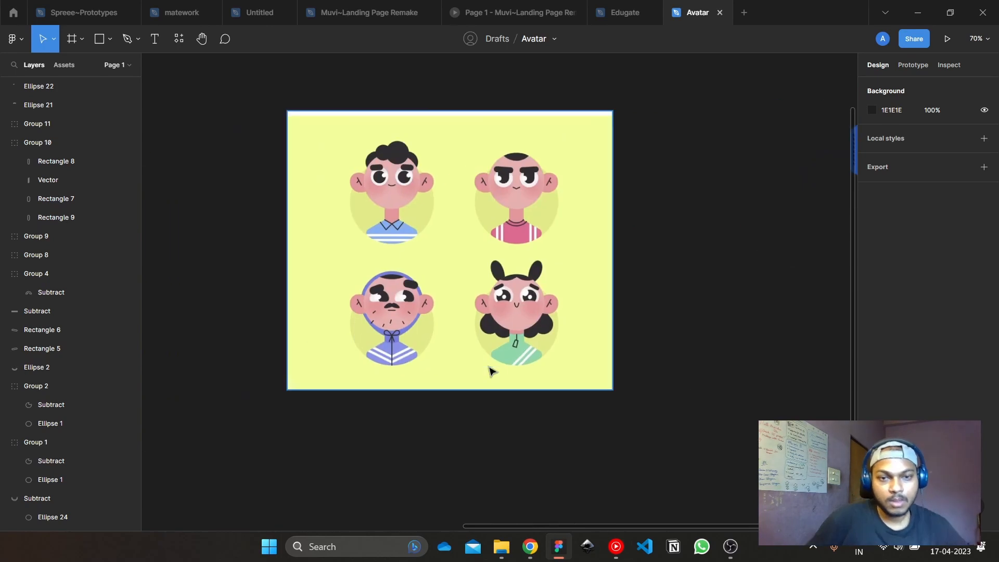
scroll(362, 190, down, 3)
drag(410, 281, 865, 362)
scroll(516, 221, up, 4)
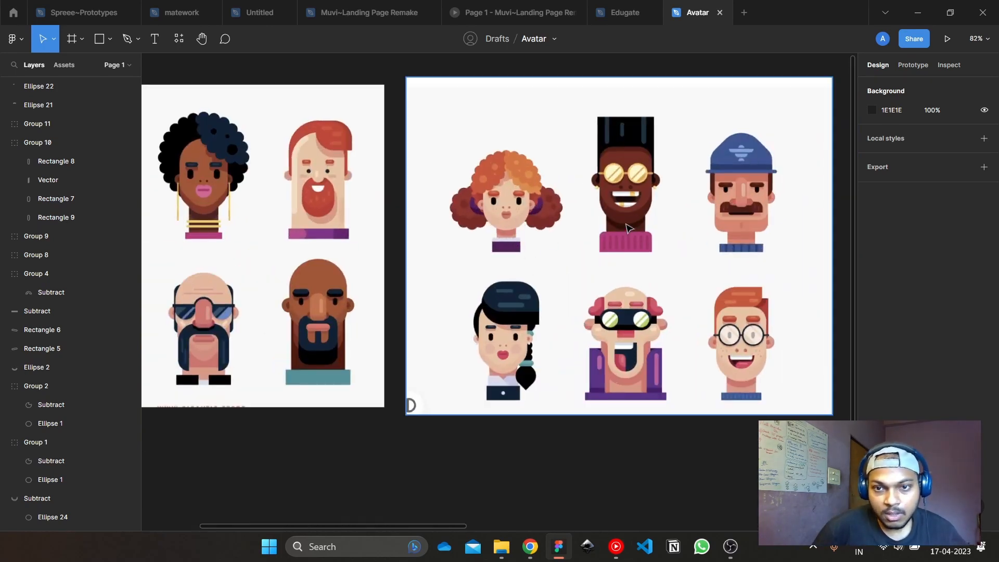
scroll(628, 228, down, 3)
scroll(440, 250, right, 15)
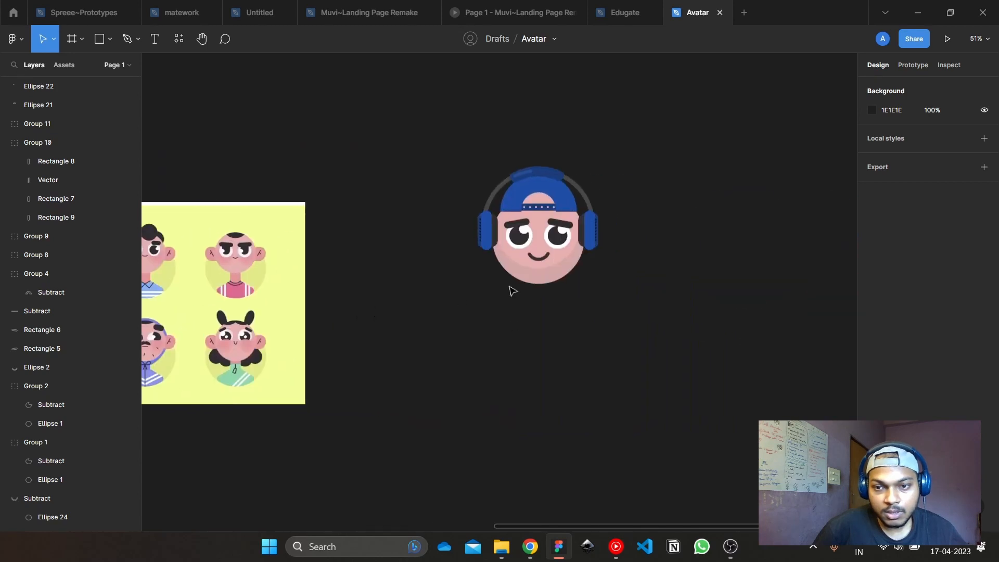
scroll(609, 252, up, 3)
scroll(632, 279, down, 1)
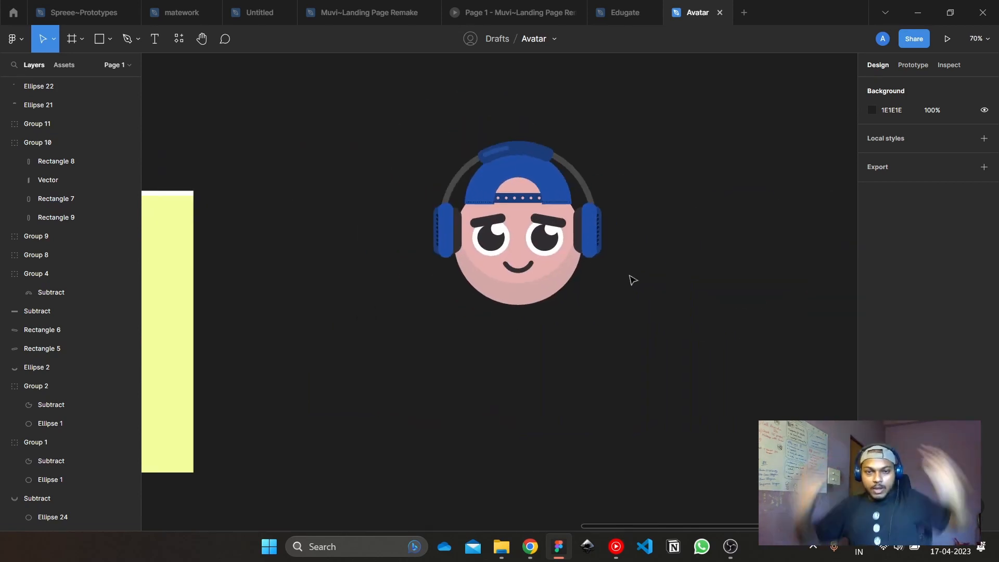
Draw a white circle about 16 px wide in the middle of the left eye's pupil
scroll(509, 260, up, 5)
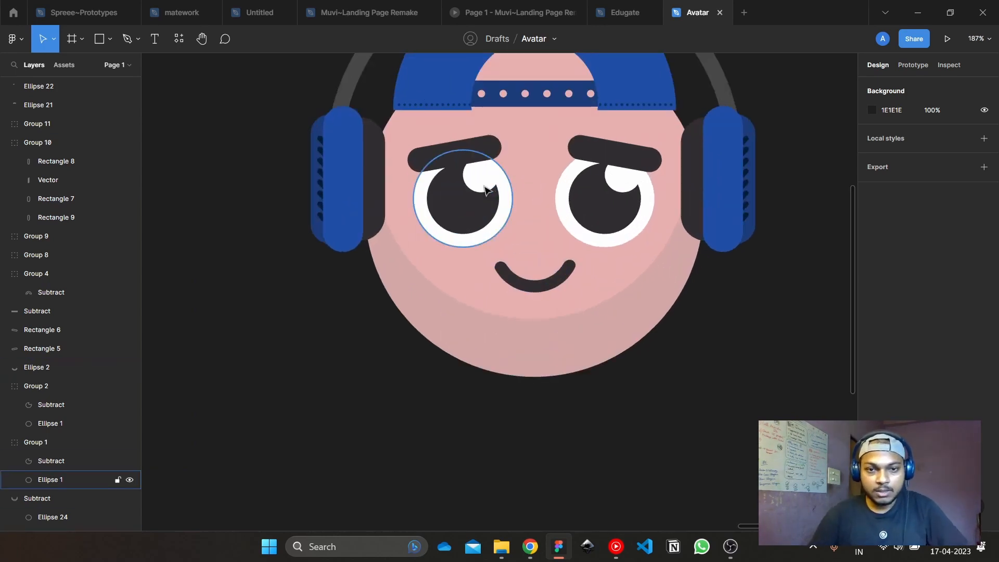
ctrl+click(507, 208)
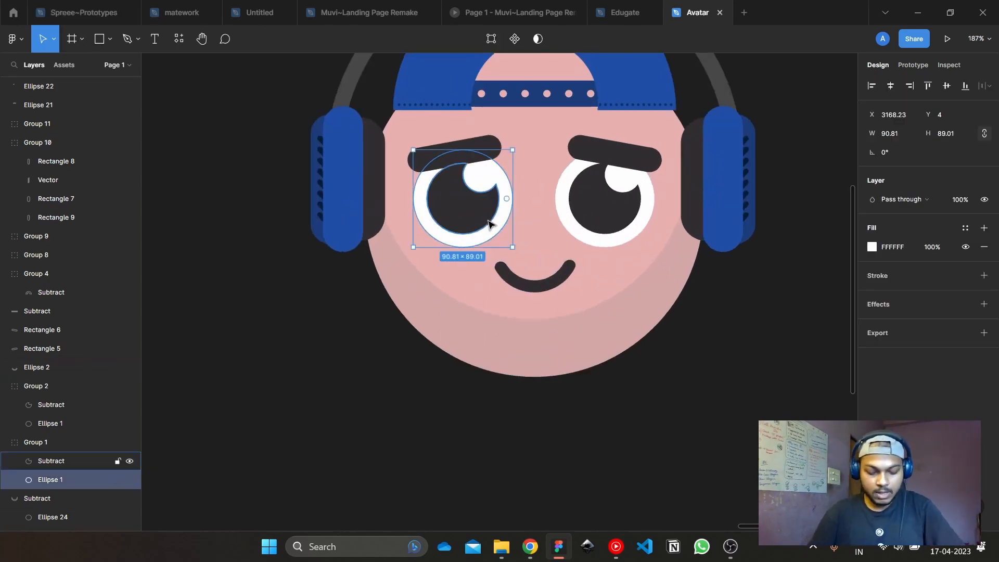
key(o)
scroll(448, 211, up, 3)
drag(451, 194, 485, 227)
click(872, 249)
drag(758, 260, 646, 216)
click(266, 415)
Duplicate the small white pupil circle and place the copy in the middle of the right eye's pupil
click(472, 214)
drag(474, 215, 761, 198)
key(ctrl+d)
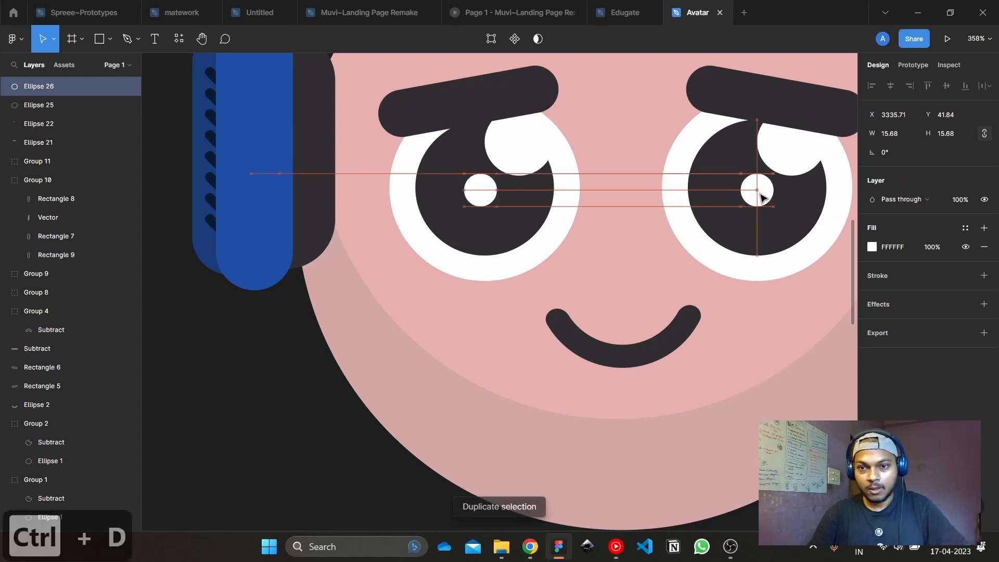
scroll(760, 194, down, 5)
click(751, 391)
scroll(752, 401, down, 3)
scroll(729, 411, right, 3)
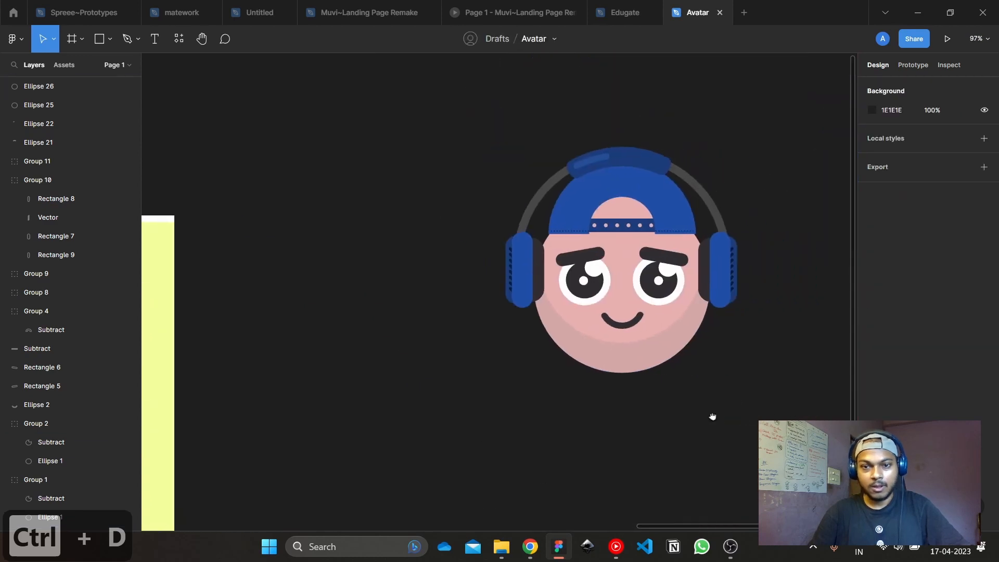
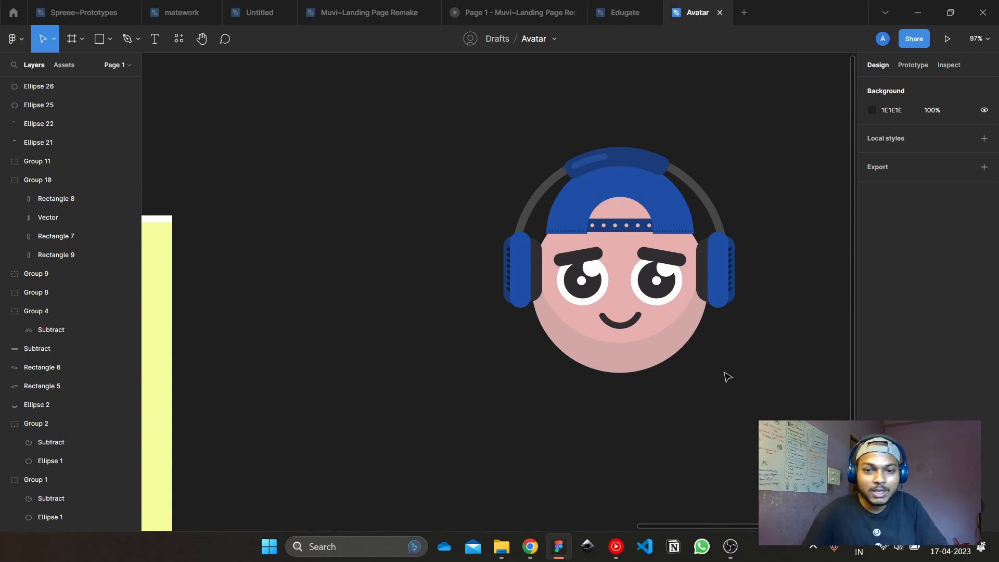
Duplicate the smile, offset the copy about 2 px down, and fill it with the face shadow colour DCA6A6
scroll(667, 346, up, 5)
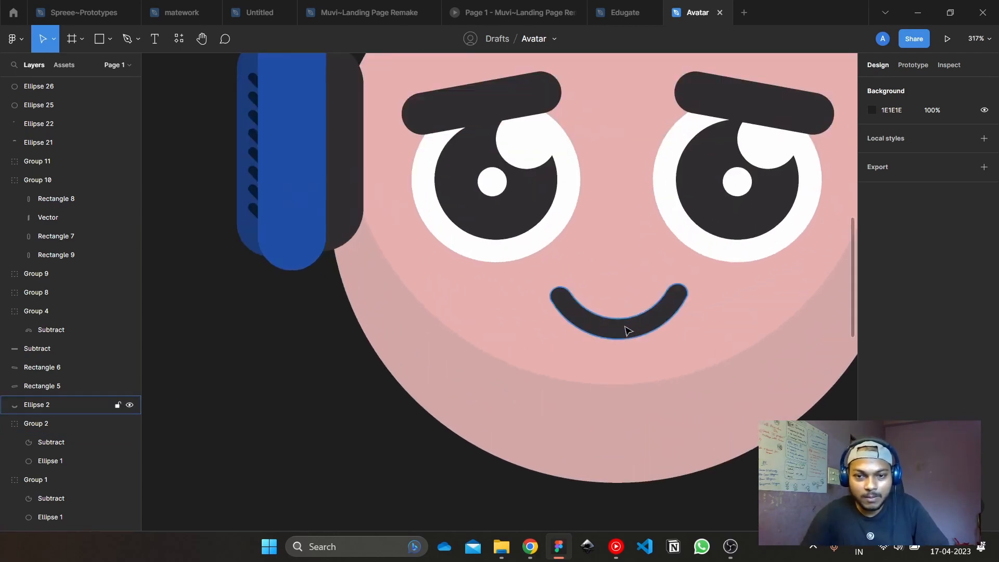
click(626, 336)
scroll(626, 336, up, 1)
key(ctrl+d)
drag(631, 331, 633, 337)
click(872, 267)
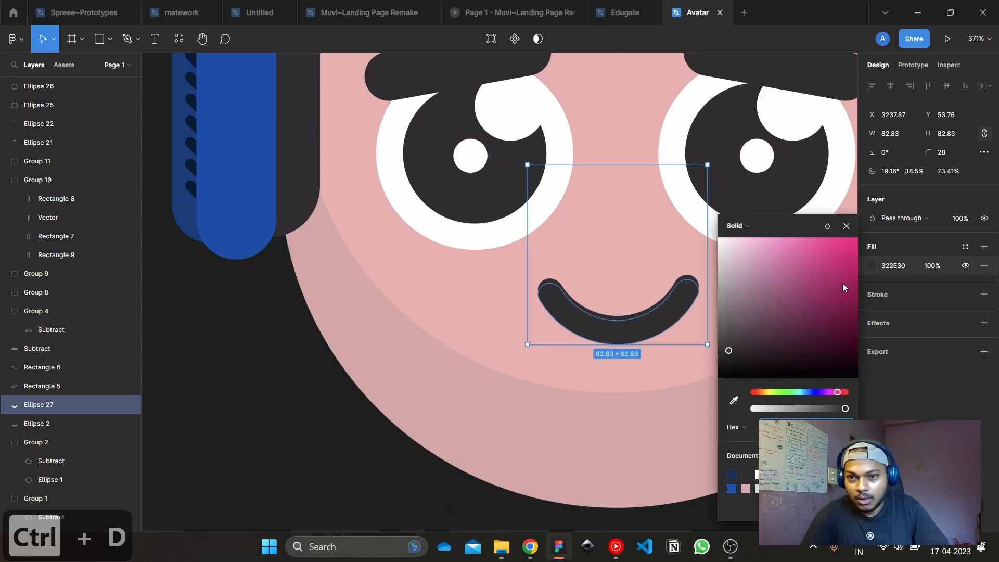
click(734, 400)
click(697, 427)
click(393, 471)
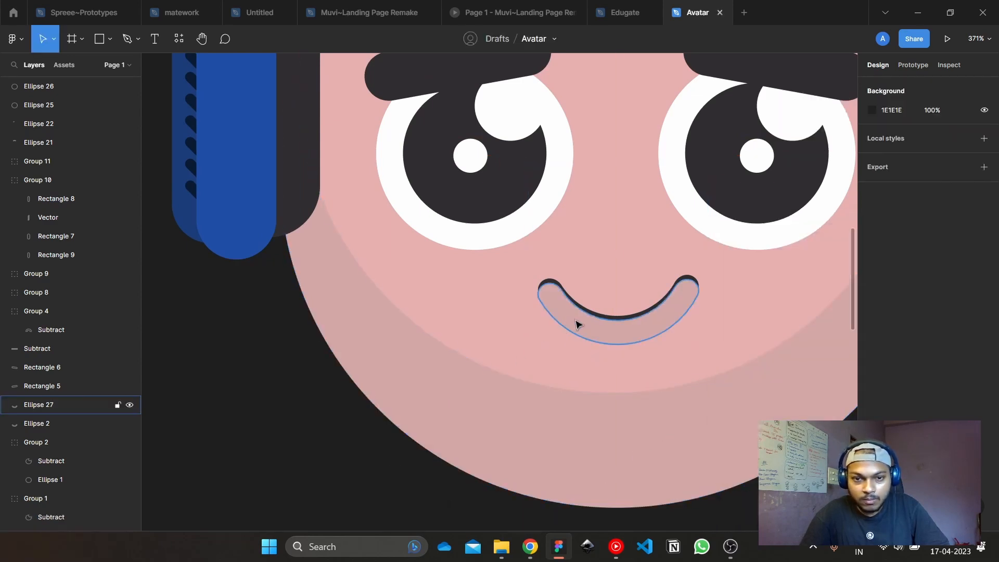
Bring the original dark smile to the front, above its shadow copy
click(577, 325)
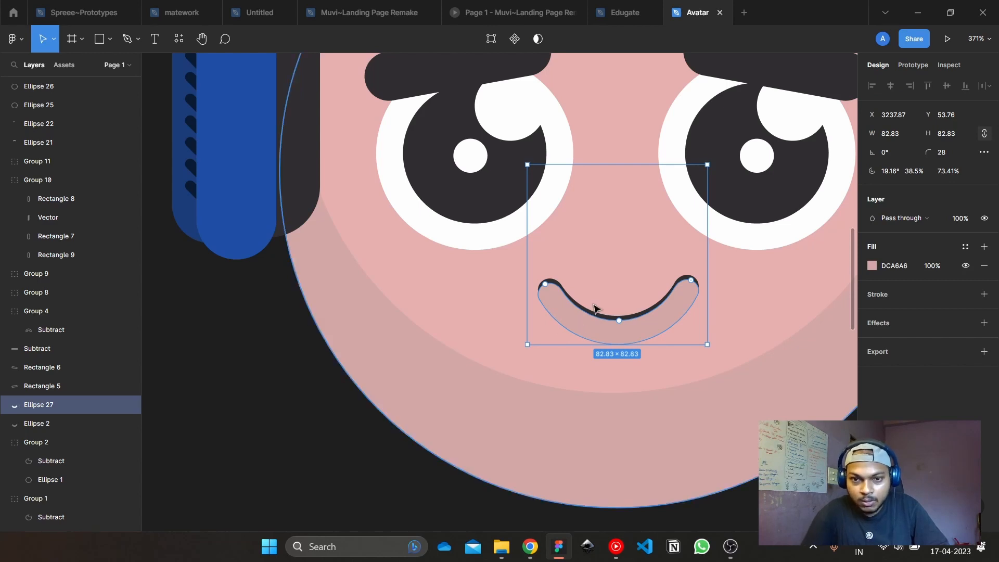
click(594, 314)
key(ctrl+shift+])
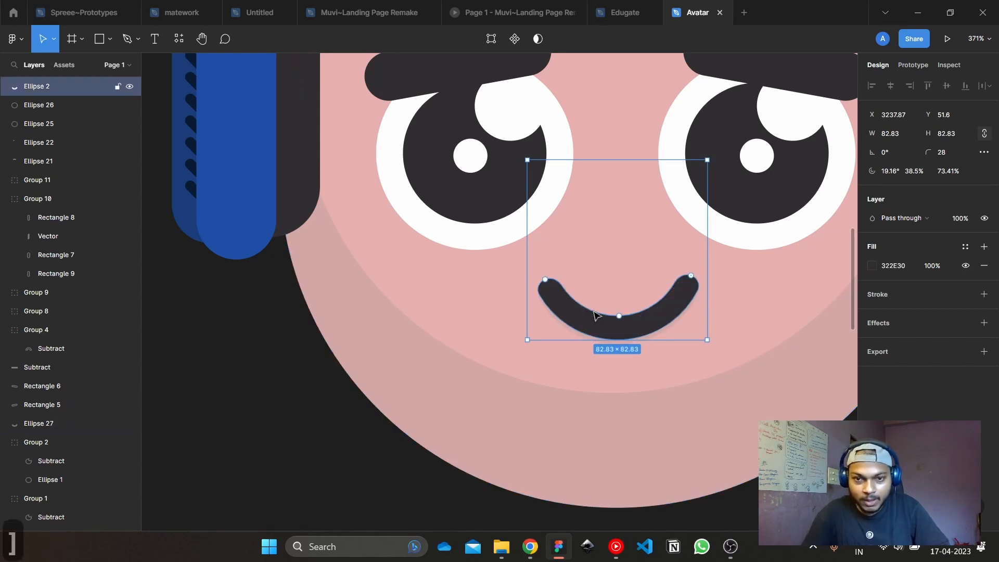
key(Escape)
Stretch the smile's shadow copy downward to a height of about 85 px
scroll(675, 385, up, 5)
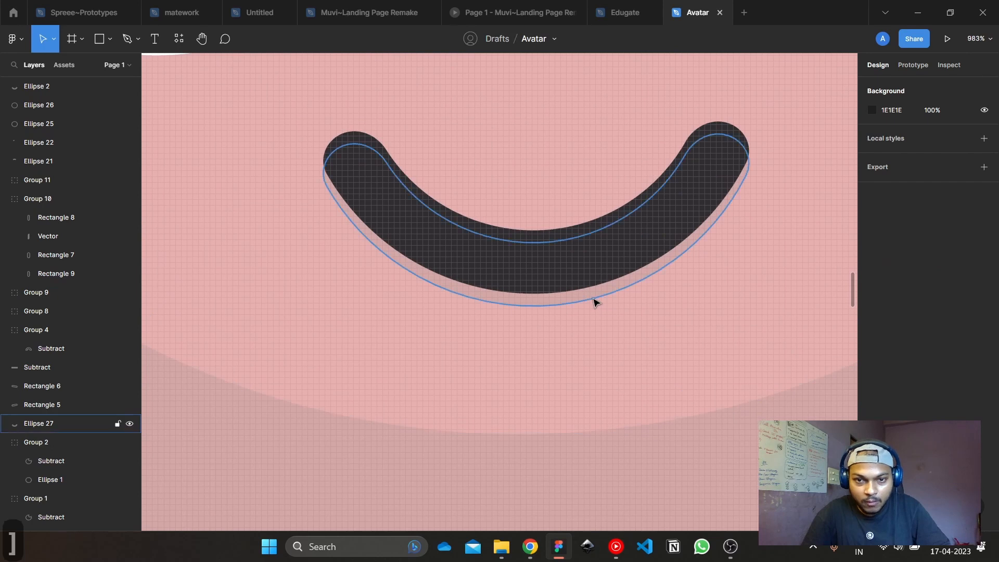
click(595, 300)
drag(569, 309, 567, 319)
scroll(567, 320, down, 8)
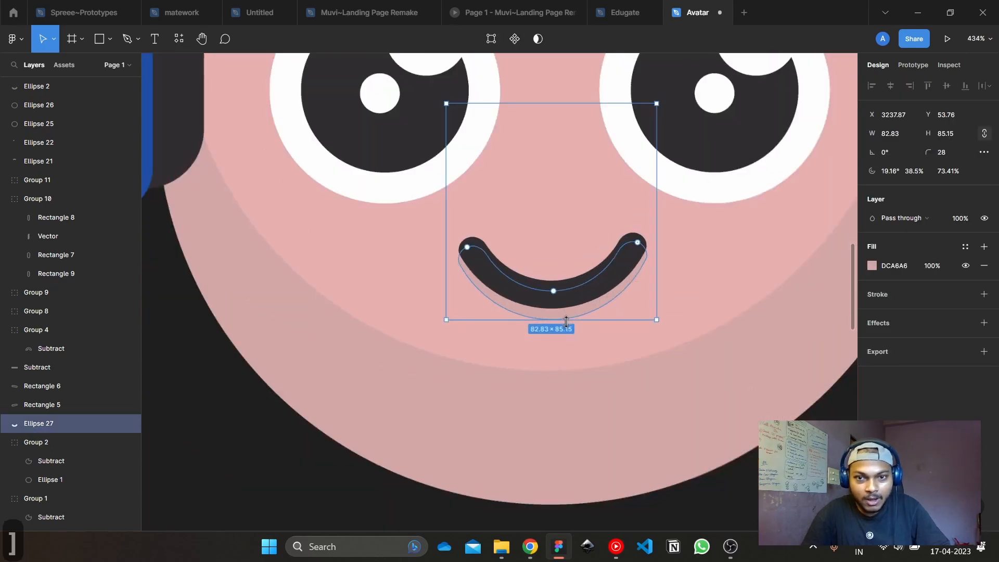
key(Escape)
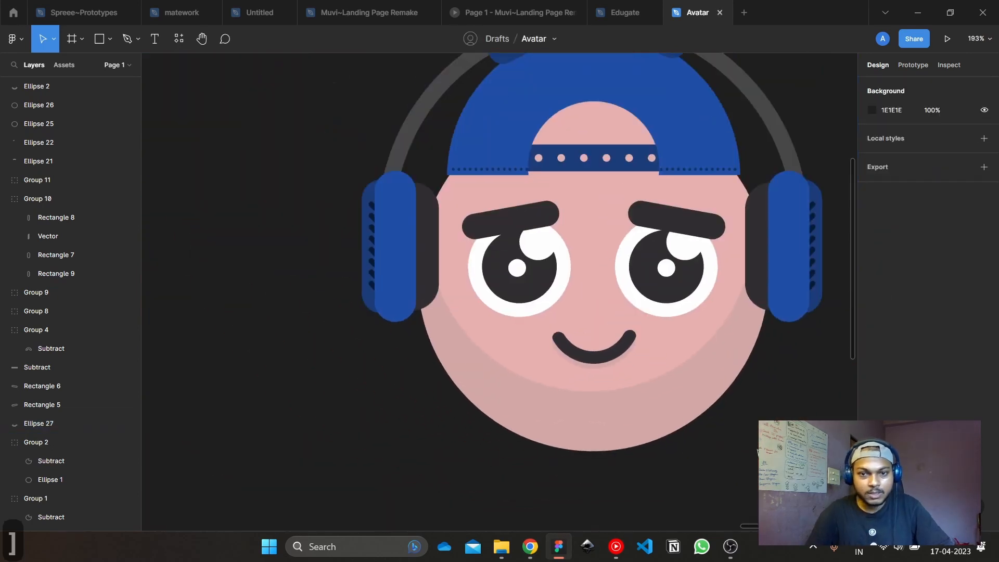
Duplicate the blue rounded bar of the left ear cup and shrink the copy to about 12 × 44 px near the bar's upper left
scroll(743, 416, down, 3)
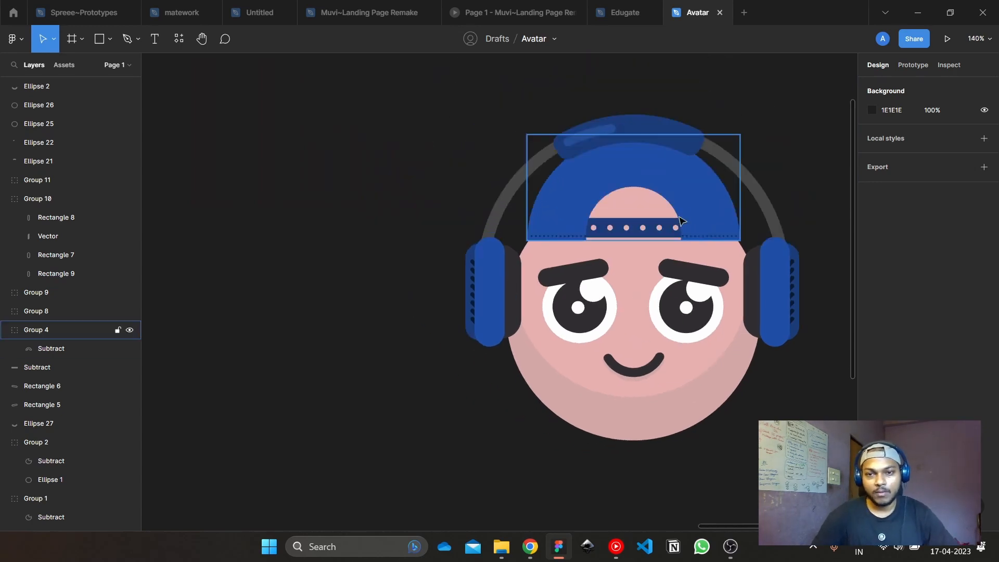
ctrl+click(500, 289)
scroll(526, 252, up, 5)
key(ctrl+d)
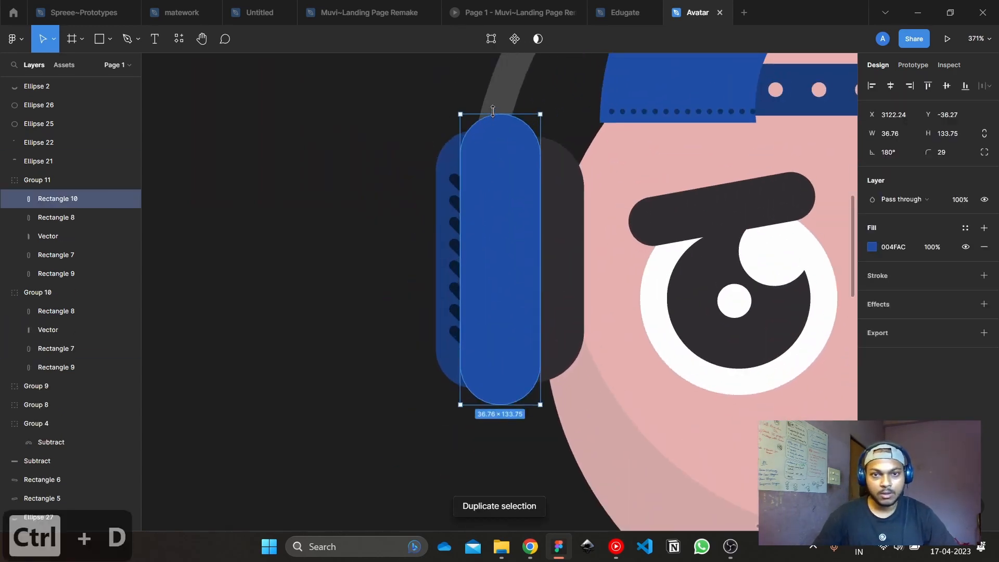
drag(494, 111, 488, 192)
scroll(476, 262, down, 3)
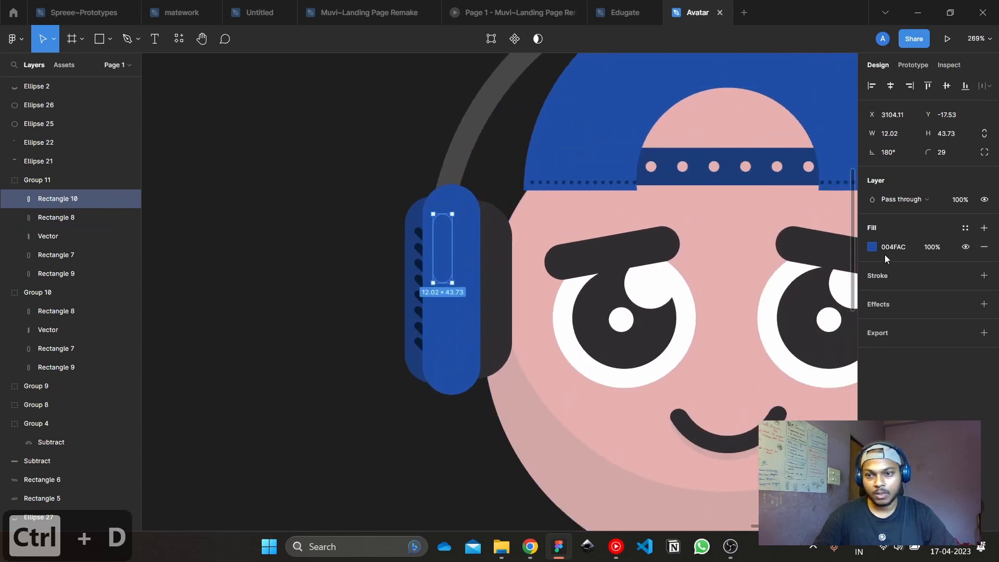
Fill the small rounded bar on the left ear cup with the lighter blue 2377D9 as a highlight
drag(539, 357, 424, 457)
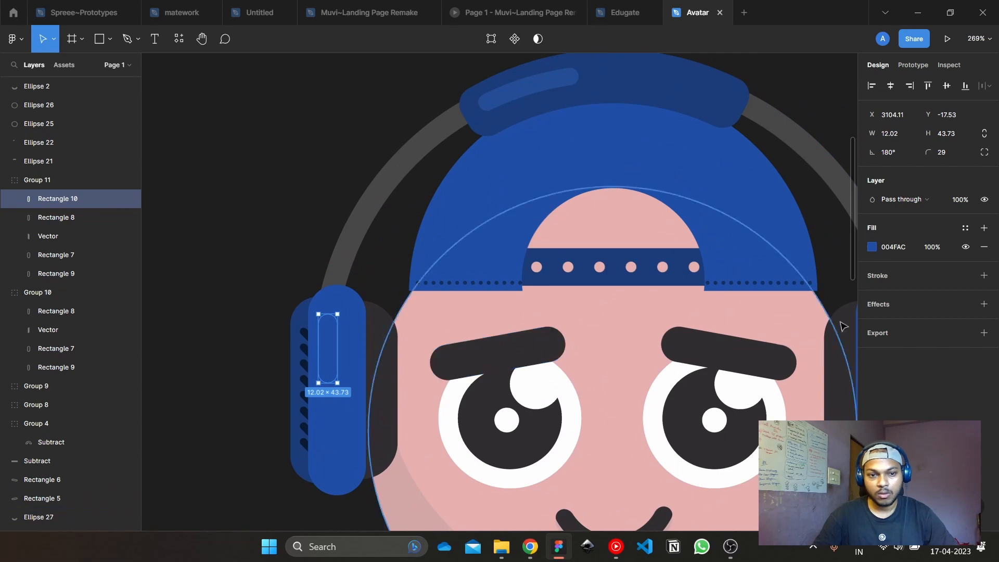
click(872, 247)
drag(787, 260, 837, 267)
scroll(401, 271, down, 3)
drag(457, 395, 371, 357)
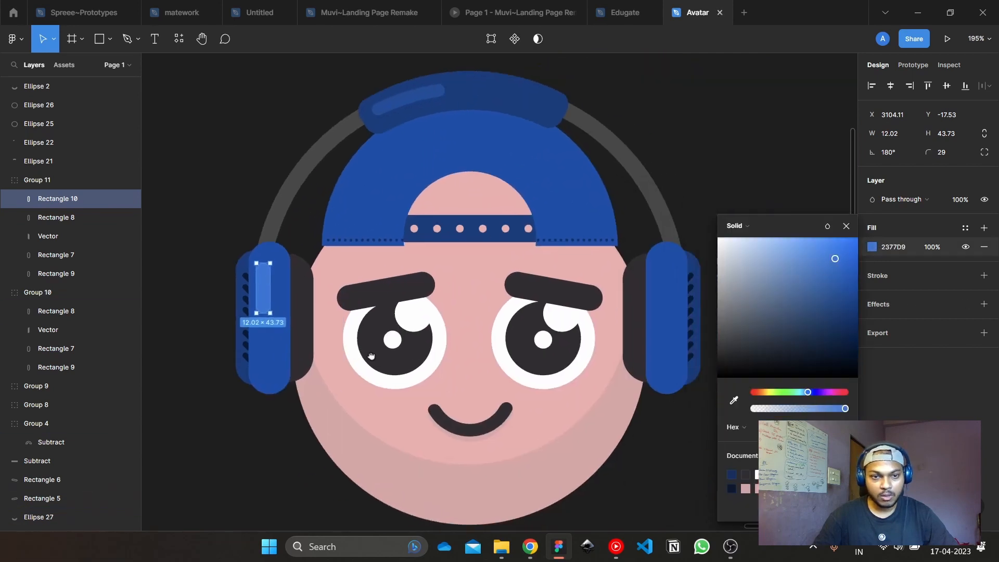
key(ctrl+d)
drag(275, 296, 547, 290)
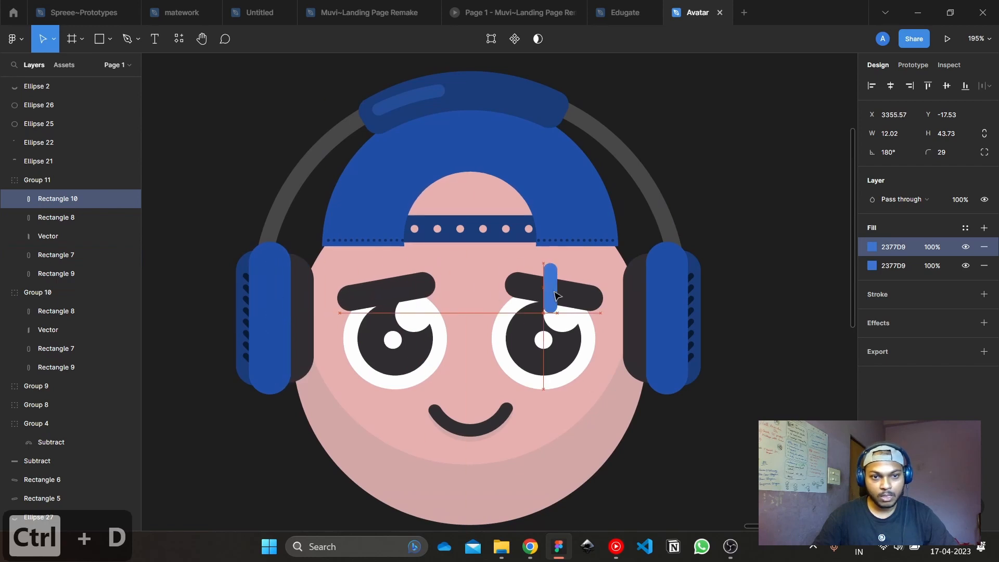
key(ctrl+z)
click(208, 435)
Duplicate the left ear cup's highlight and place the copy on the upper part of the right ear cup's blue bar
click(266, 301)
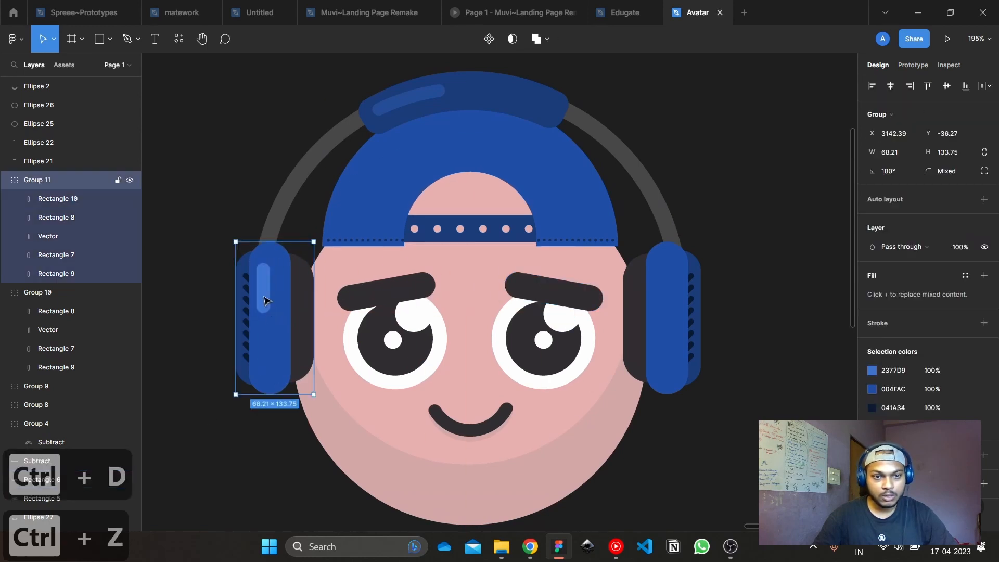
double_click(265, 288)
drag(266, 288, 662, 286)
key(ctrl+z)
key(ctrl+d)
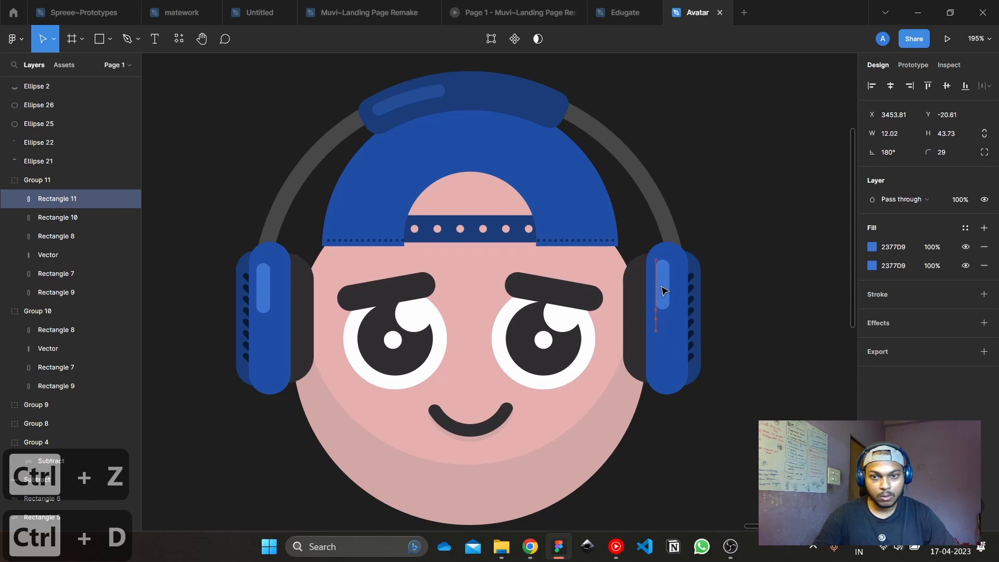
Select both ear cup highlights and nudge them slightly upward together
shift+click(266, 309)
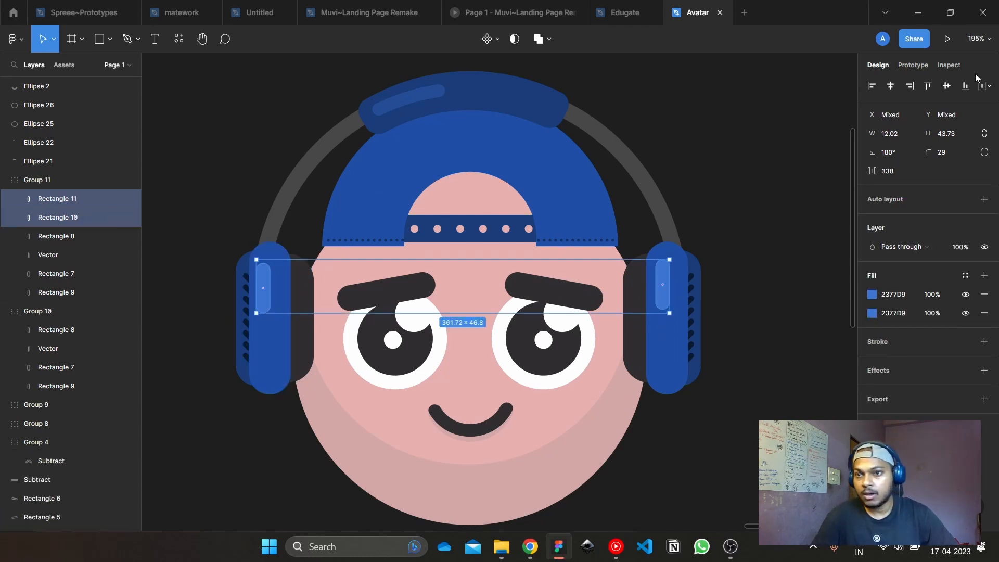
click(917, 87)
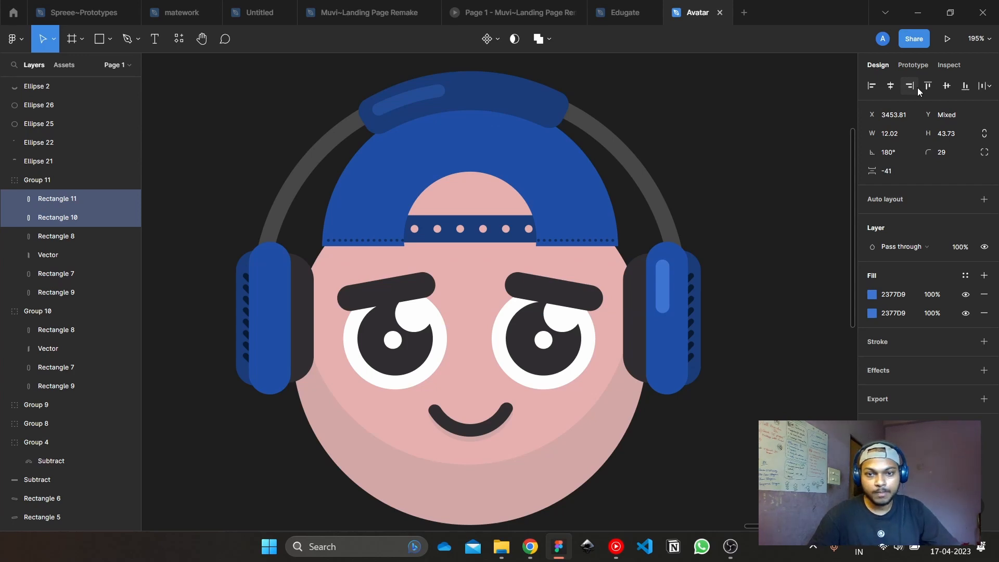
key(ctrl+z)
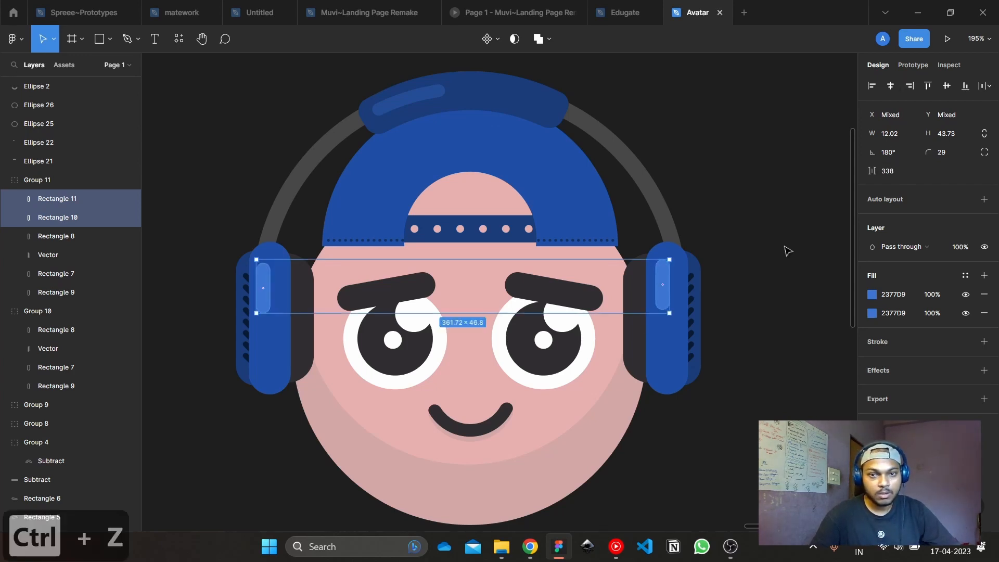
key(shift)
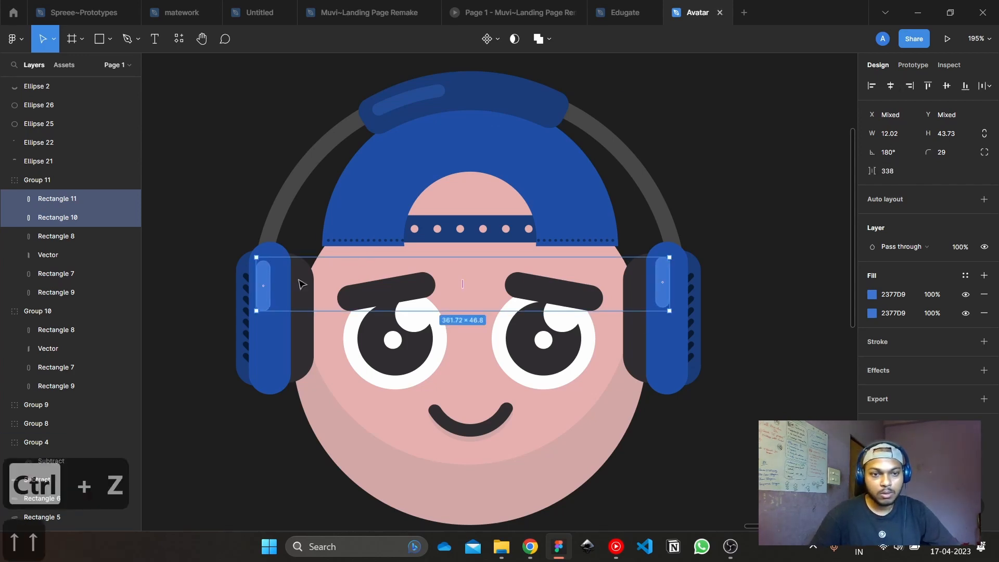
Nudge the left ear cup's light blue highlight upward to line up with the highlight on the right ear cup
click(265, 274)
key(shift)
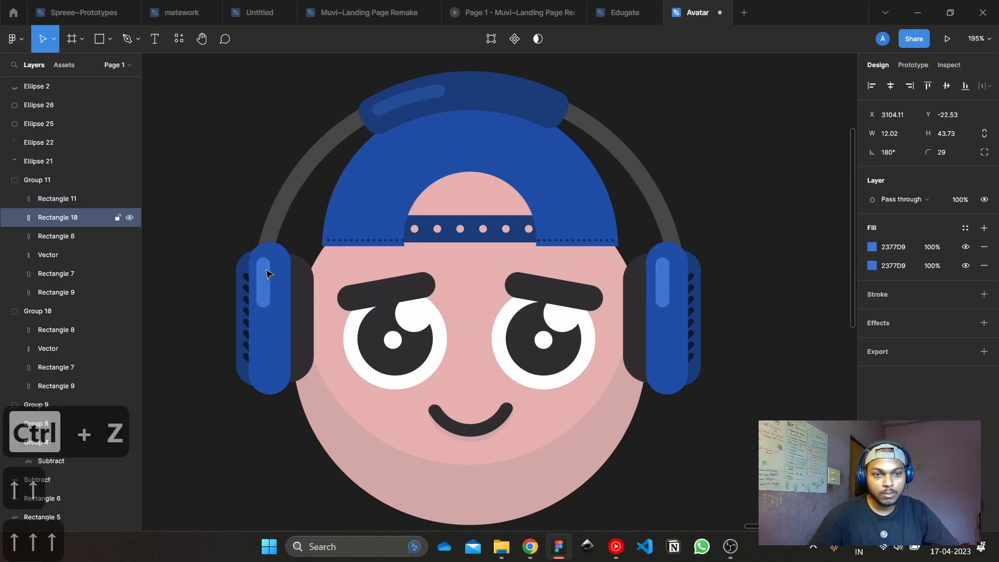
click(732, 226)
scroll(731, 224, down, 3)
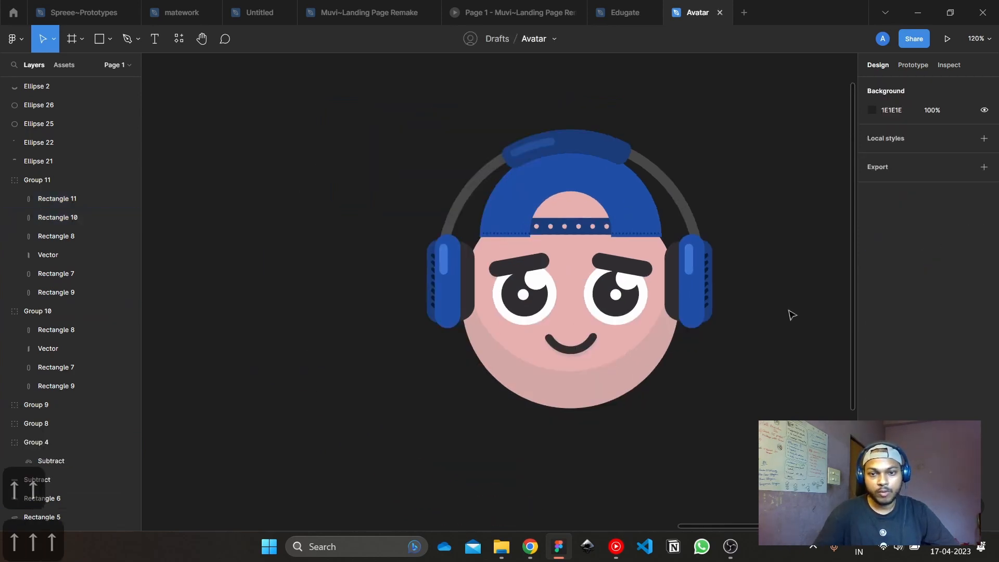
Duplicate the left eyebrow and shrink the copy to about 30 × 8 px near the eyebrow's outer end
scroll(632, 401, up, 5)
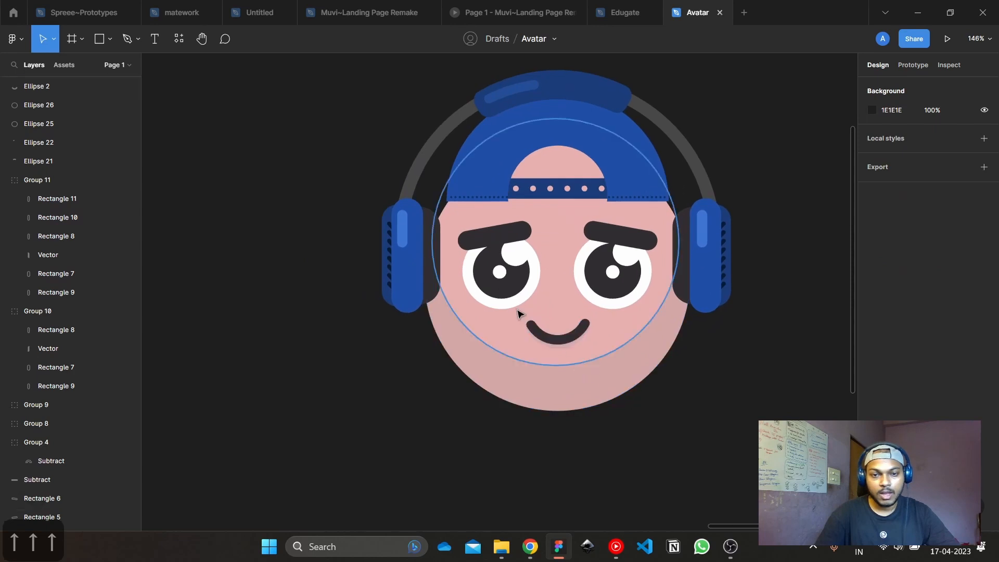
click(501, 196)
scroll(501, 197, up, 4)
key(ctrl+d)
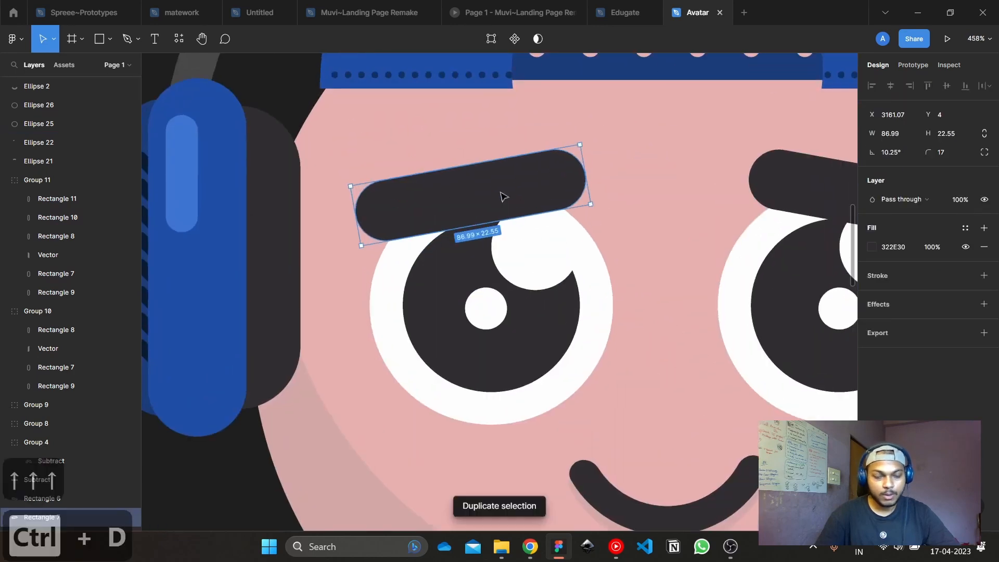
drag(589, 204, 423, 194)
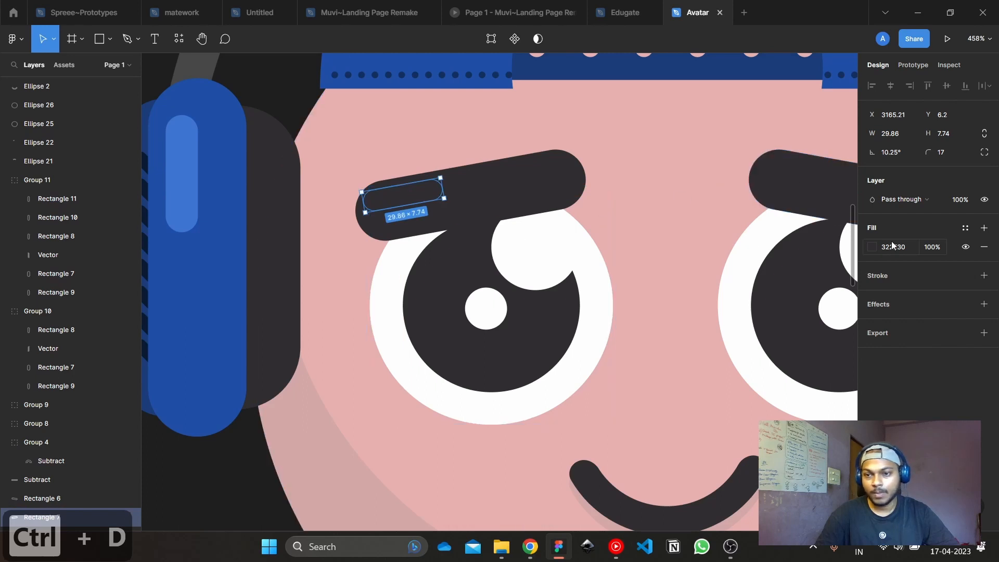
Fill the small bar on the left eyebrow with the lighter grey 484346 and move it slightly inward as a highlight
click(871, 248)
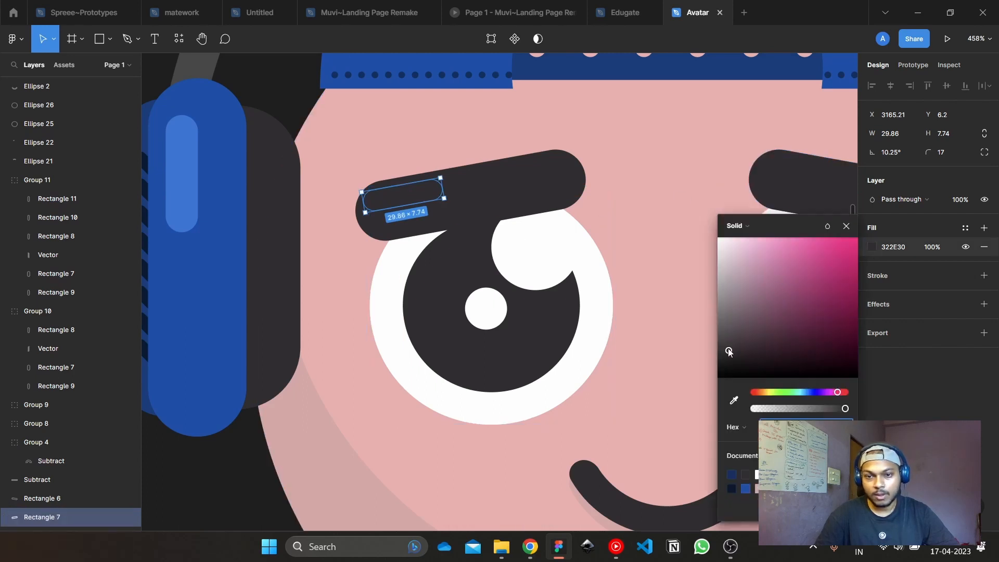
drag(728, 351, 728, 340)
scroll(411, 195, up, 5)
drag(413, 197, 420, 186)
scroll(486, 189, down, 5)
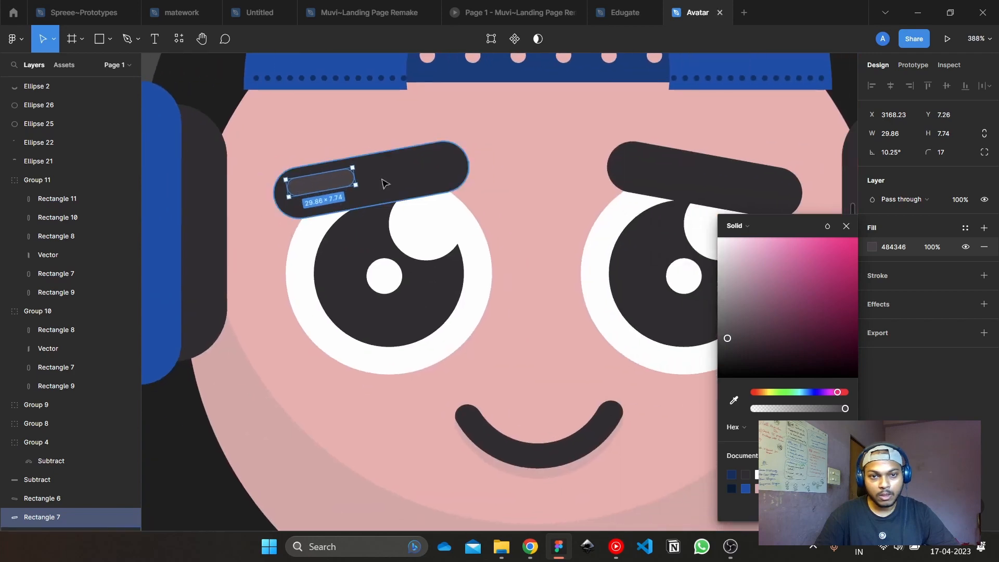
key(ctrl+d)
drag(335, 182, 668, 163)
key(ctrl+z)
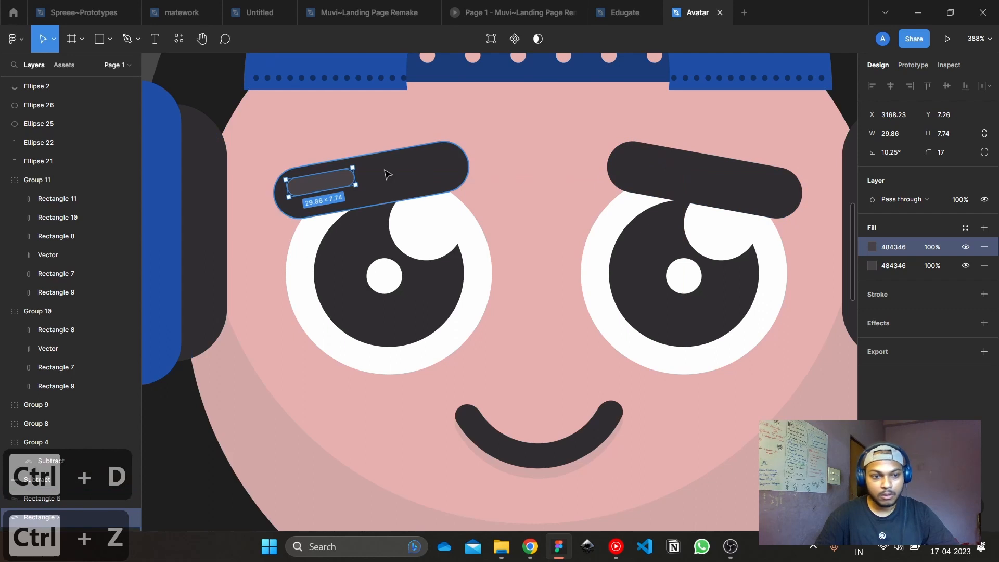
key(ctrl+d)
drag(346, 183, 404, 179)
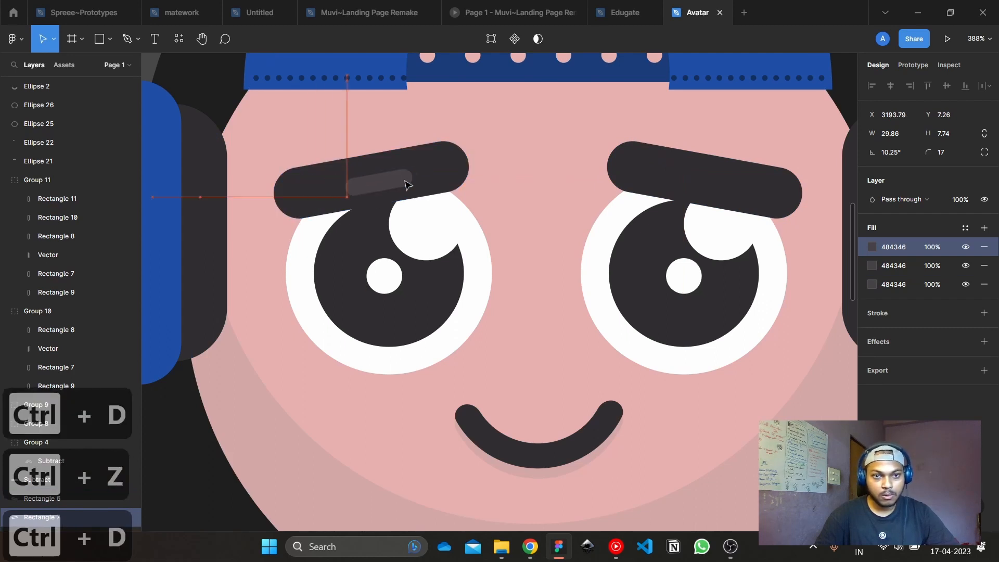
key(ctrl+z)
click(357, 200)
click(320, 182)
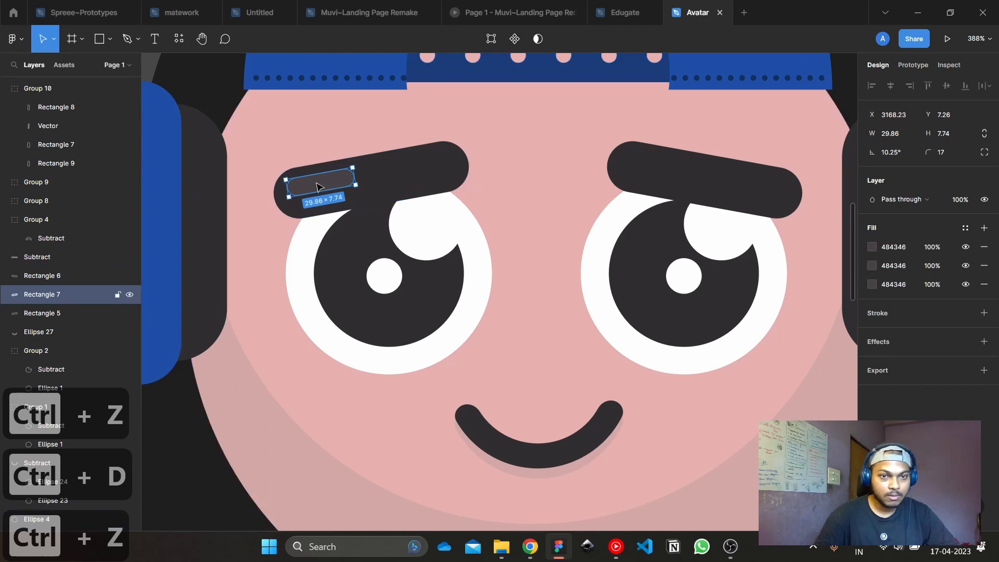
key(ctrl+z)
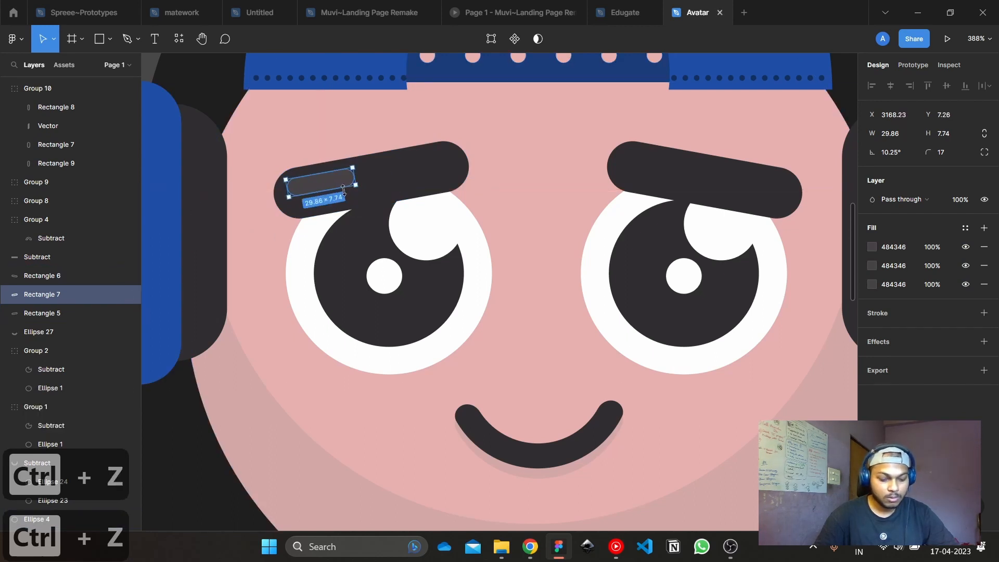
Duplicate the left eyebrow's highlight, place the copy on the right eyebrow rotated to about -10°, and bring it to the front
key(ctrl+d)
scroll(343, 190, up, 1)
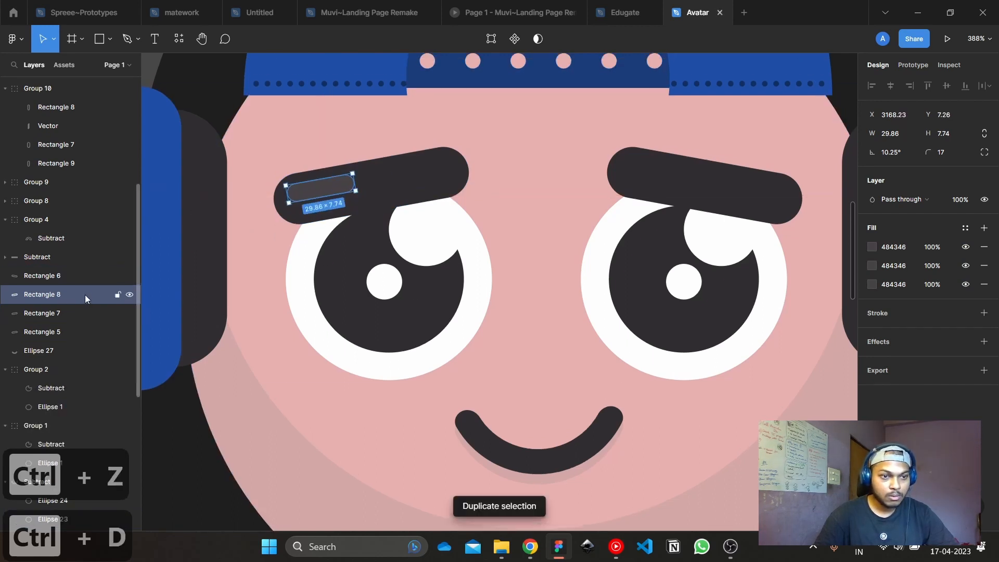
click(73, 313)
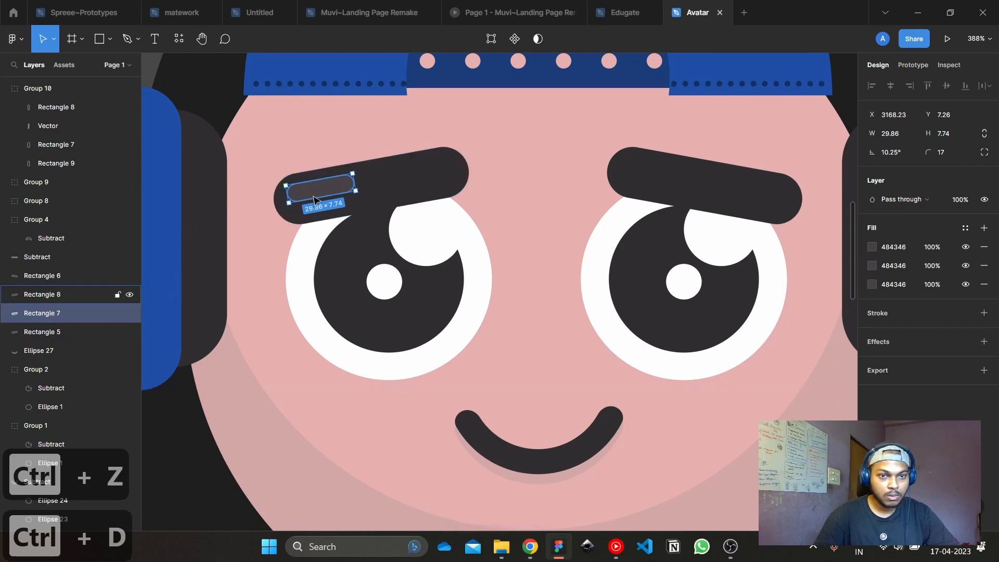
drag(322, 194, 689, 183)
scroll(692, 161, up, 3)
key([)
key(])
key(])
key(])
scroll(669, 177, up, 2)
scroll(689, 183, down, 5)
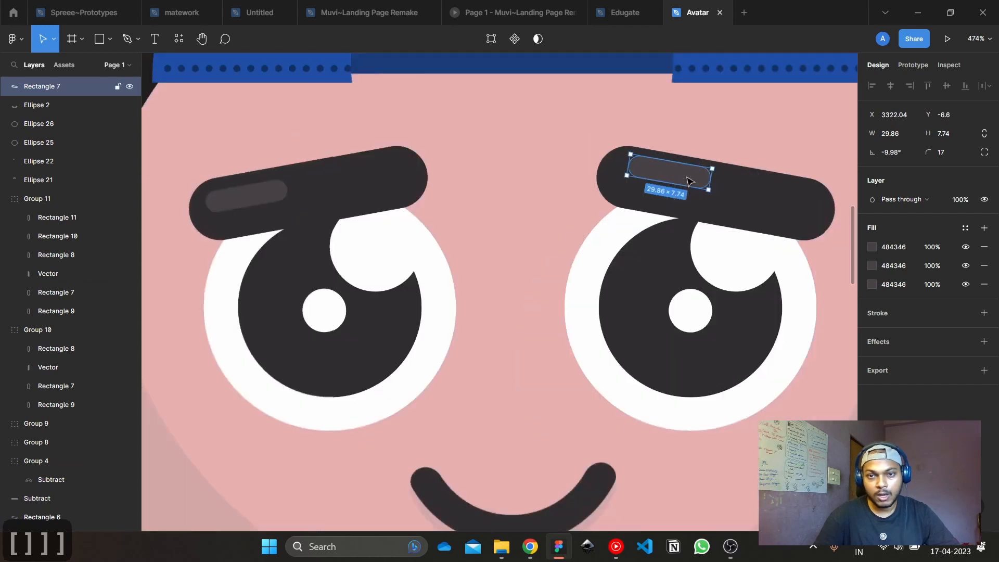
Delete the grey highlight from the right eyebrow
click(800, 416)
drag(780, 413, 719, 404)
scroll(614, 192, up, 4)
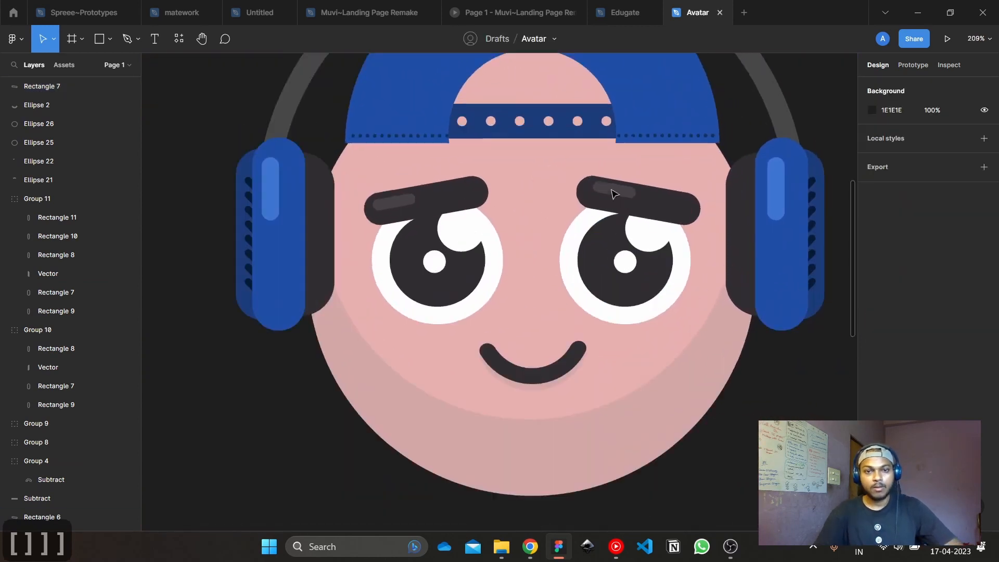
click(614, 190)
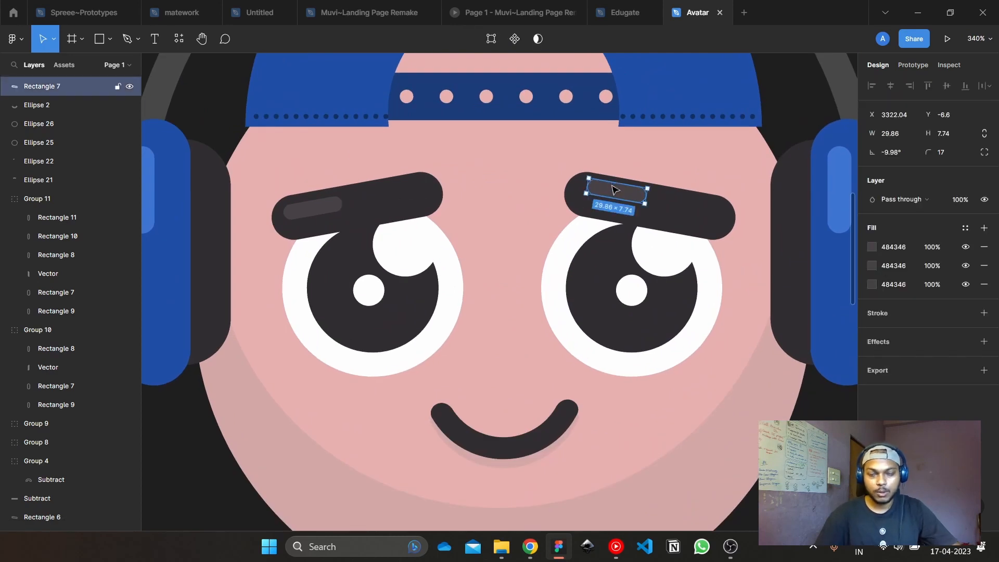
key(Delete)
scroll(615, 189, down, 4)
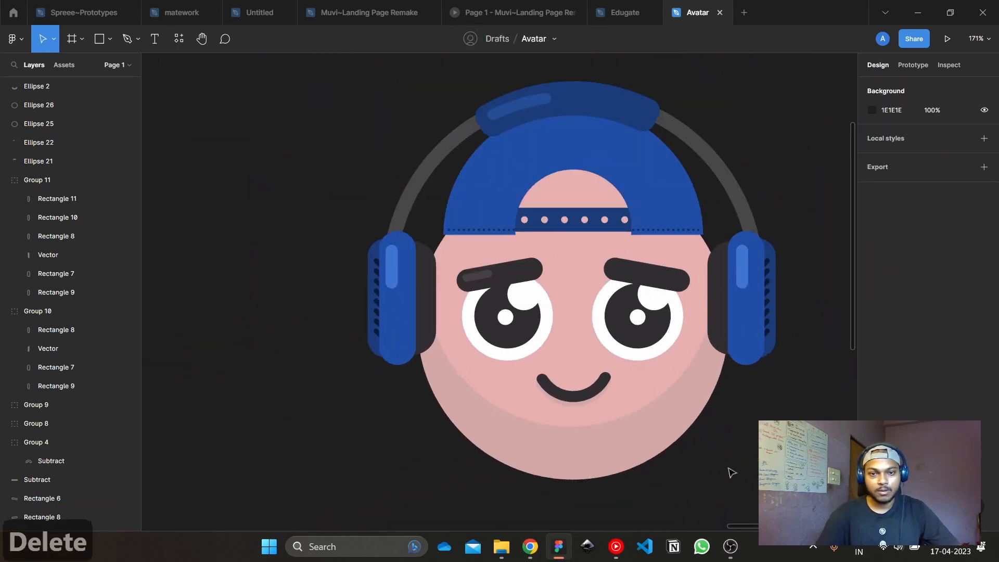
Review the whole avatar at a smaller scale and the empty canvas beneath the head
scroll(731, 469, down, 4)
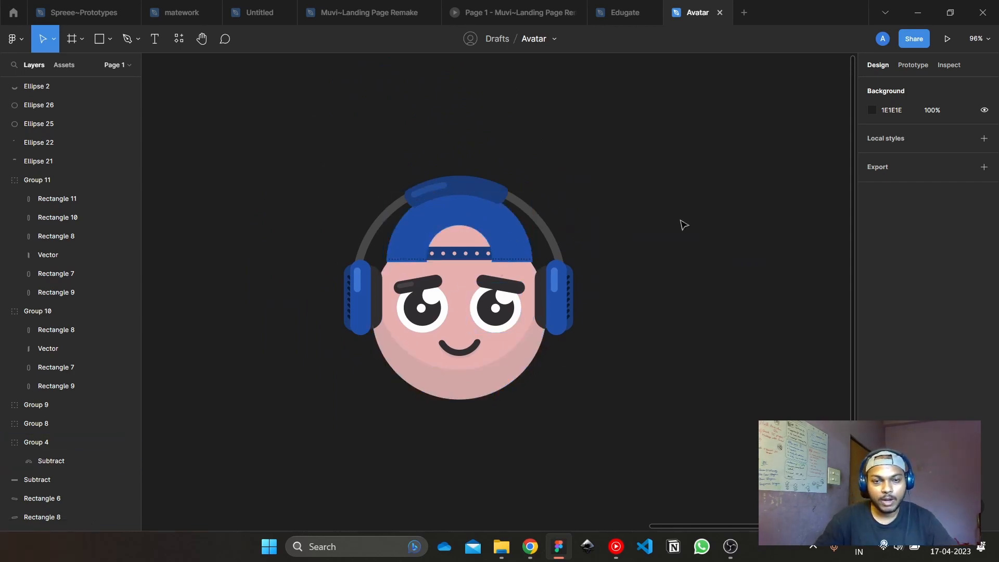
scroll(645, 364, down, 4)
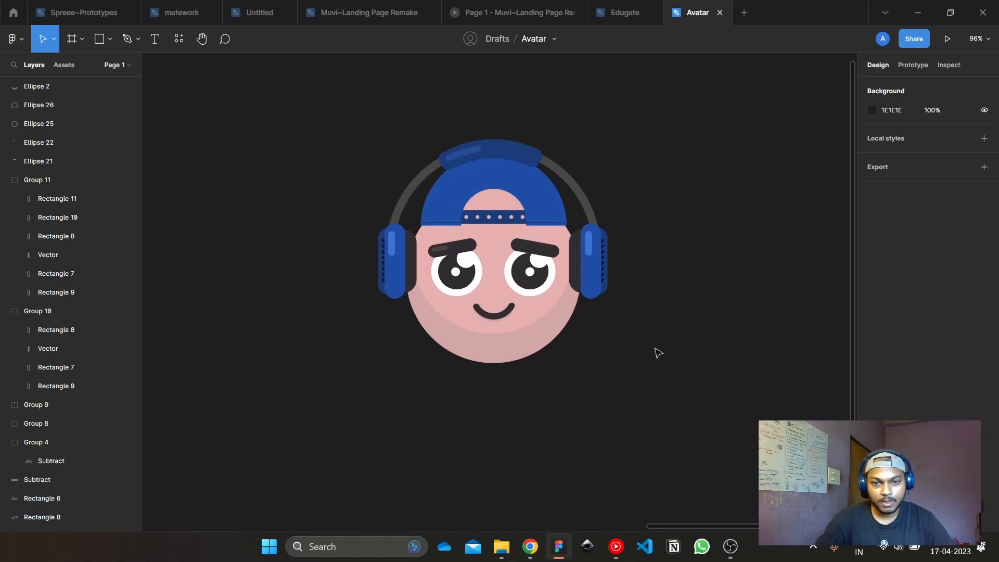
scroll(691, 356, up, 2)
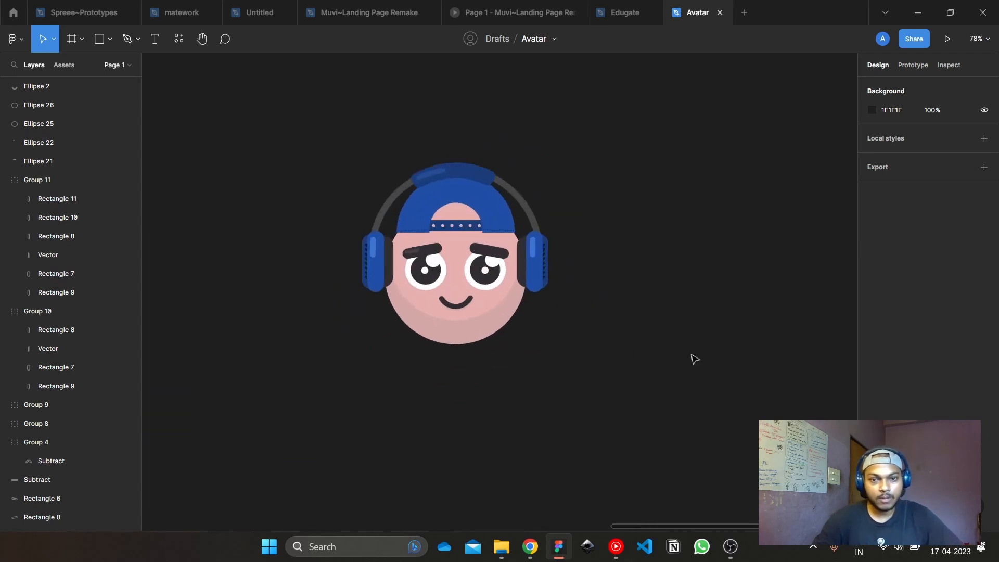
drag(454, 344, 776, 280)
drag(685, 305, 481, 312)
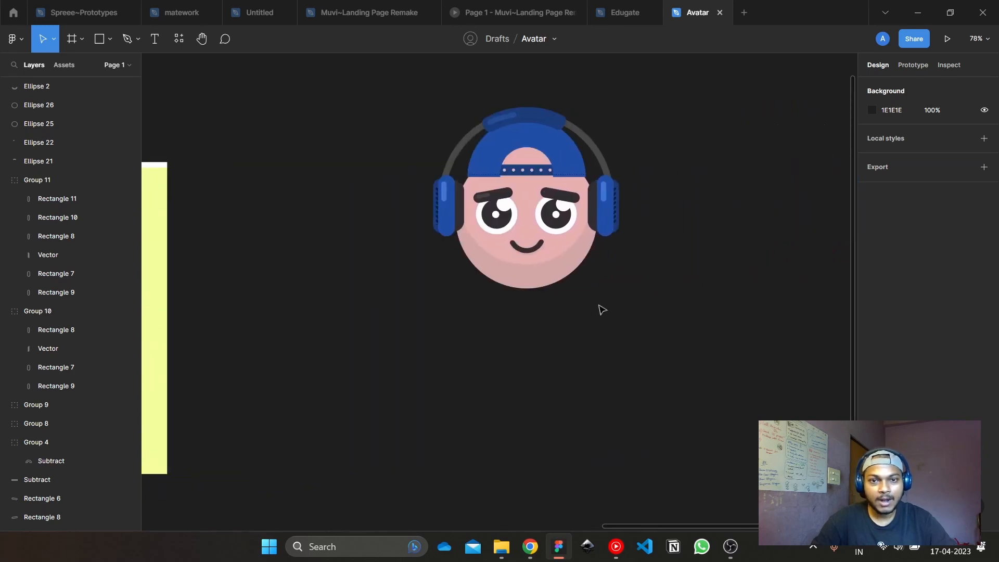
scroll(602, 310, up, 1)
scroll(426, 289, down, 2)
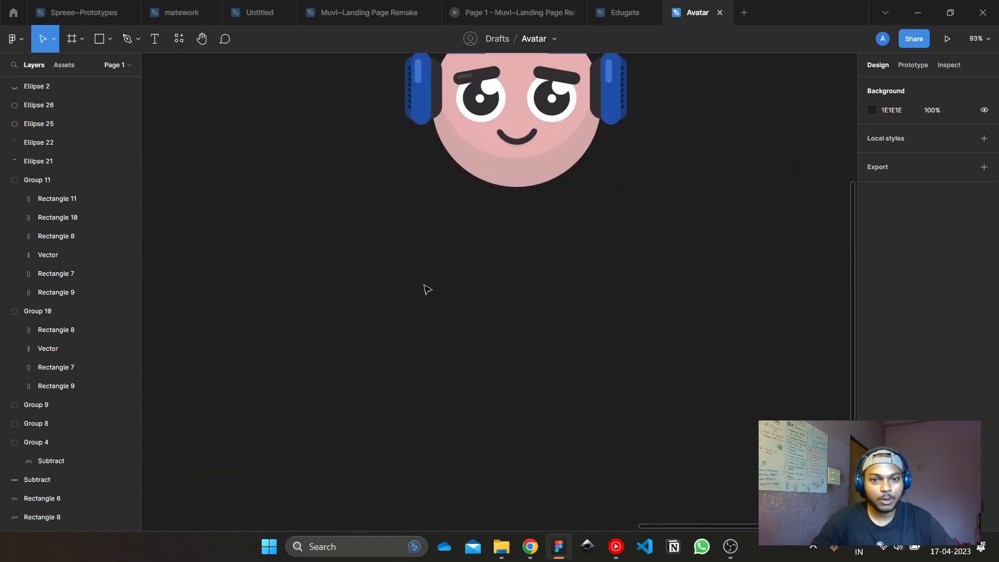
drag(426, 290, 355, 370)
scroll(481, 308, down, 1)
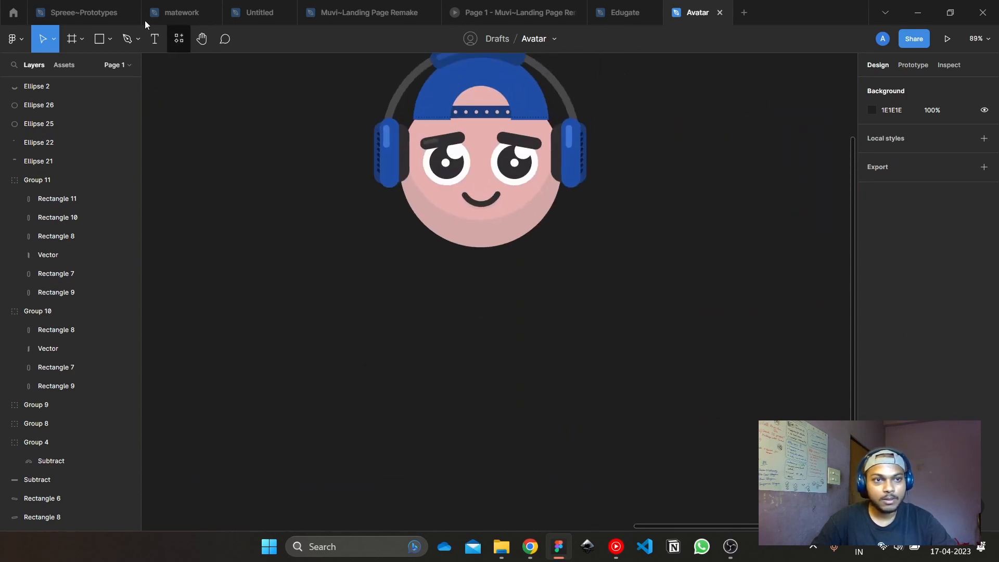
Draw a square of about 317 × 317 px, rotate it 45° into a diamond, and centre it below the head
click(99, 40)
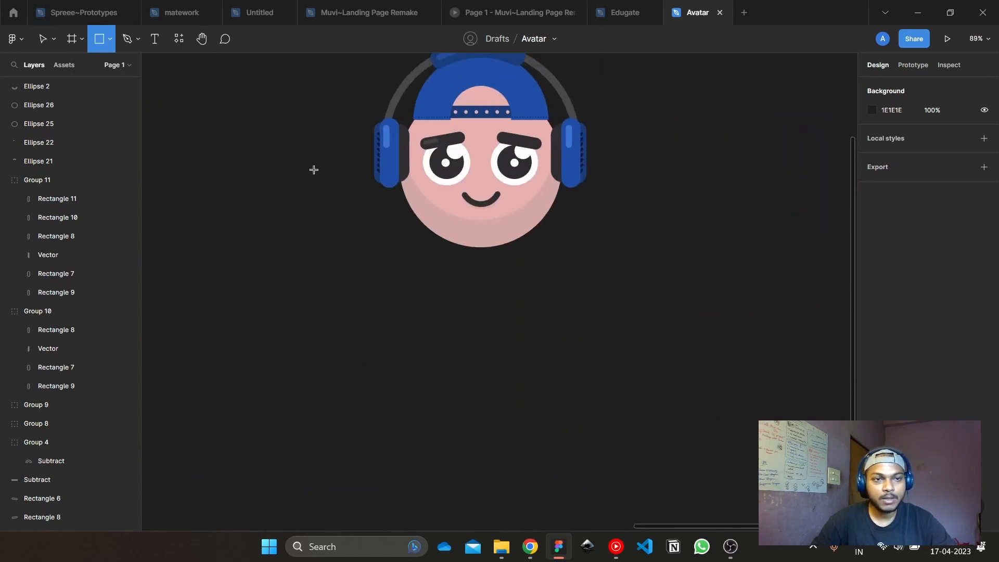
mouse_move(403, 272)
mouse_down()
mouse_move(569, 437)
mouse_move(381, 290)
mouse_move(345, 362)
mouse_move(353, 347)
mouse_up()
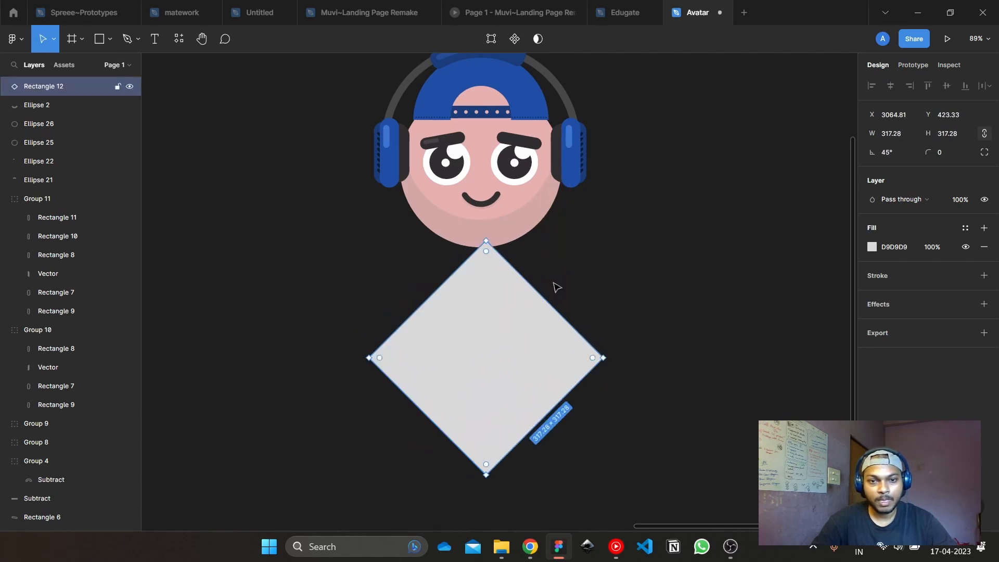
drag(491, 345, 488, 383)
Flatten the rotated square and widen it symmetrically into a diamond of about 688 × 449 px for the shoulders
drag(604, 401, 775, 409)
key(ctrl+z)
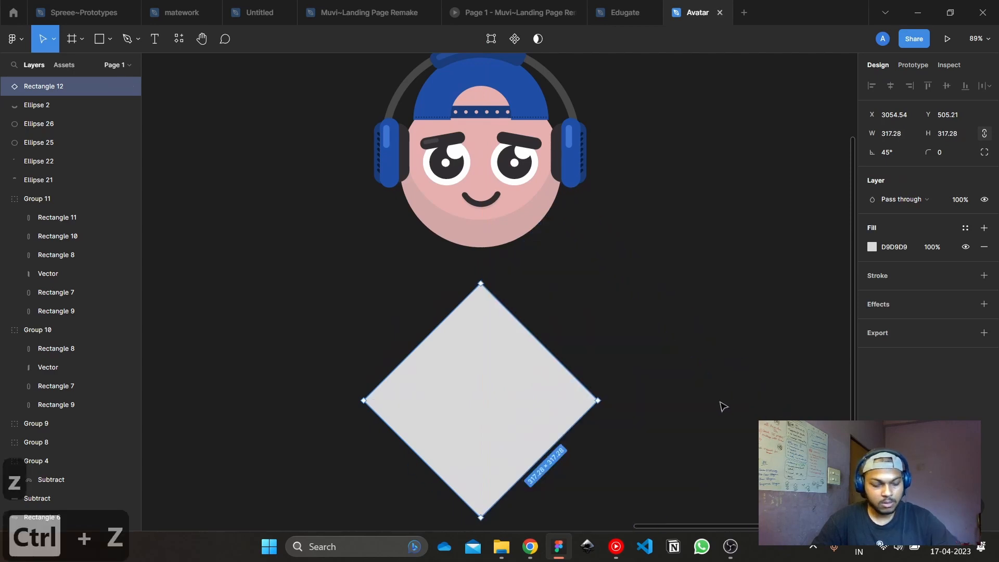
key(ctrl+e)
drag(599, 399, 543, 403)
click(508, 294)
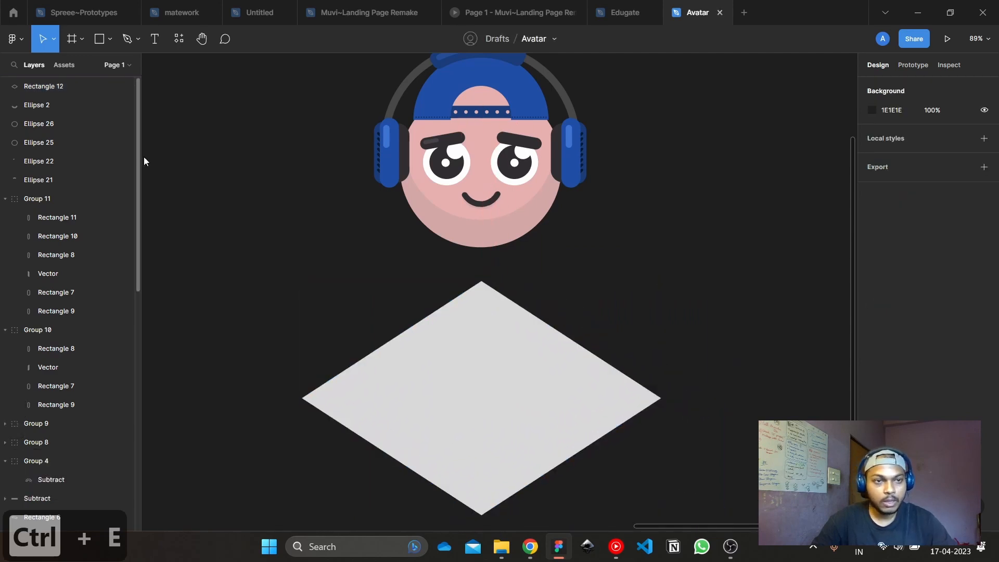
Draw a neck rectangle of about 129 × 241 px, centre it between head and diamond, and send it to the back
key(r)
drag(291, 227, 359, 353)
drag(333, 315, 483, 285)
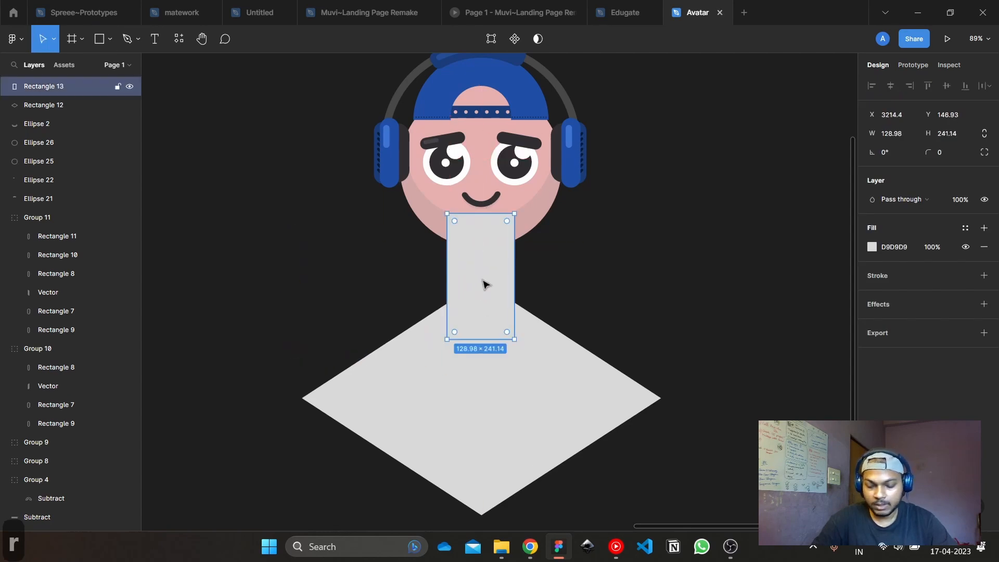
key([)
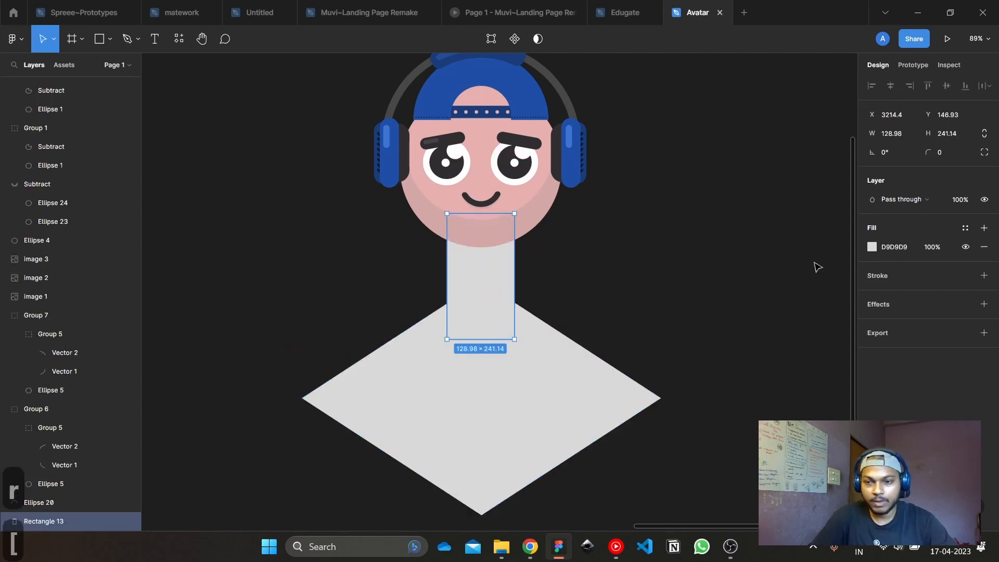
Fill the neck rectangle with the skin colour F0ADAE sampled from the face
click(873, 246)
click(734, 400)
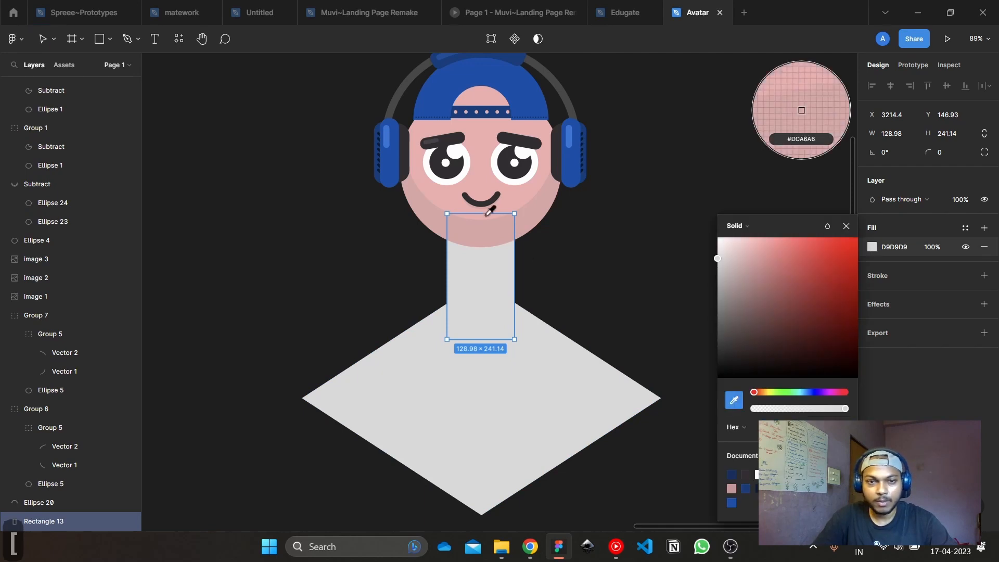
click(486, 208)
click(639, 243)
scroll(504, 341, up, 3)
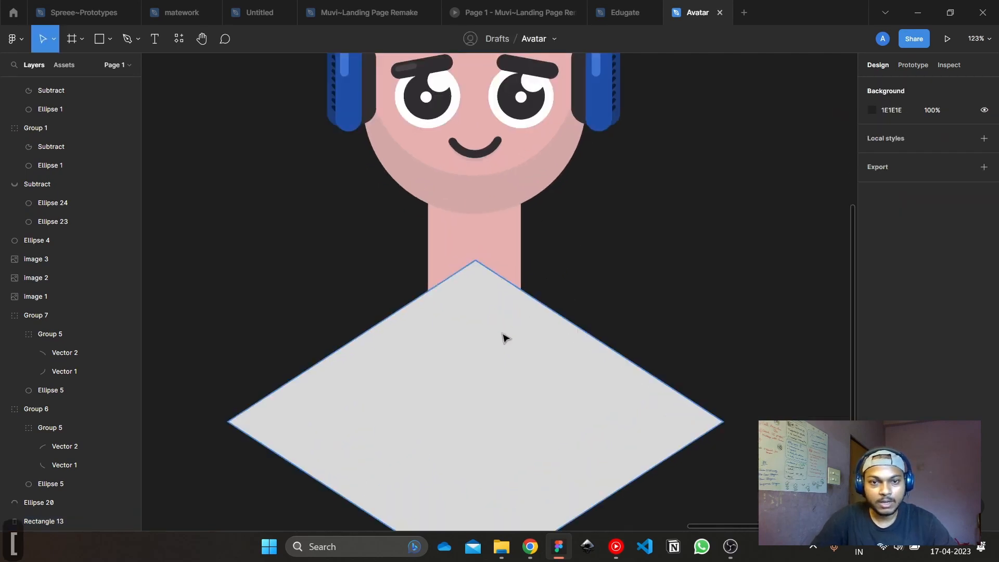
click(502, 338)
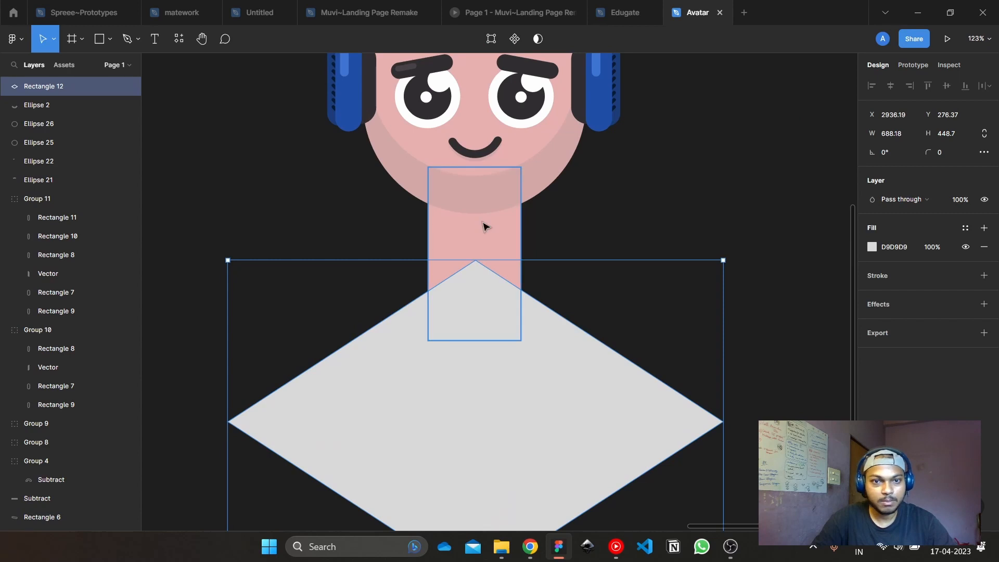
click(498, 239)
key(ctrl+d)
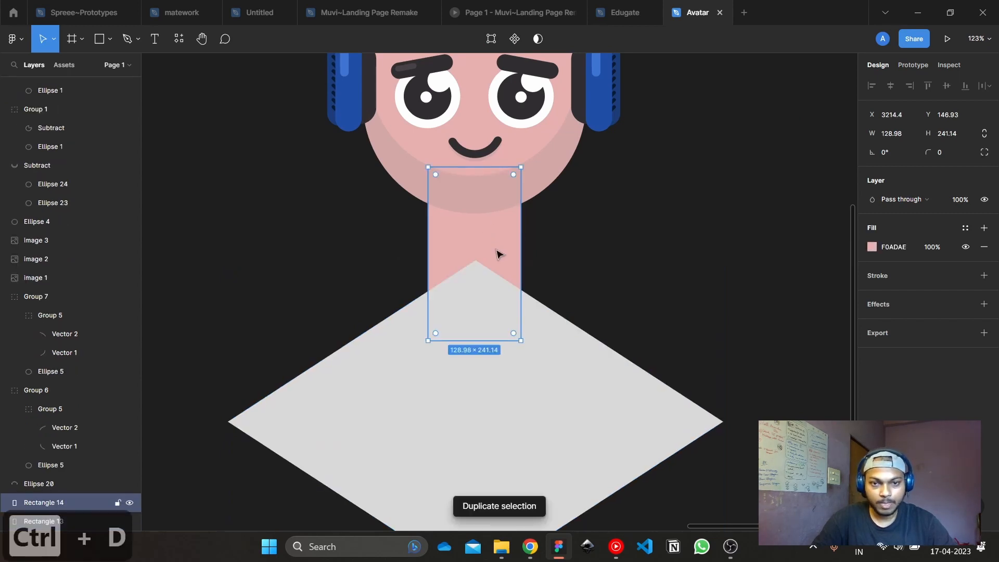
key(ctrl+z)
key(ctrl+z)
key(ctrl+z)
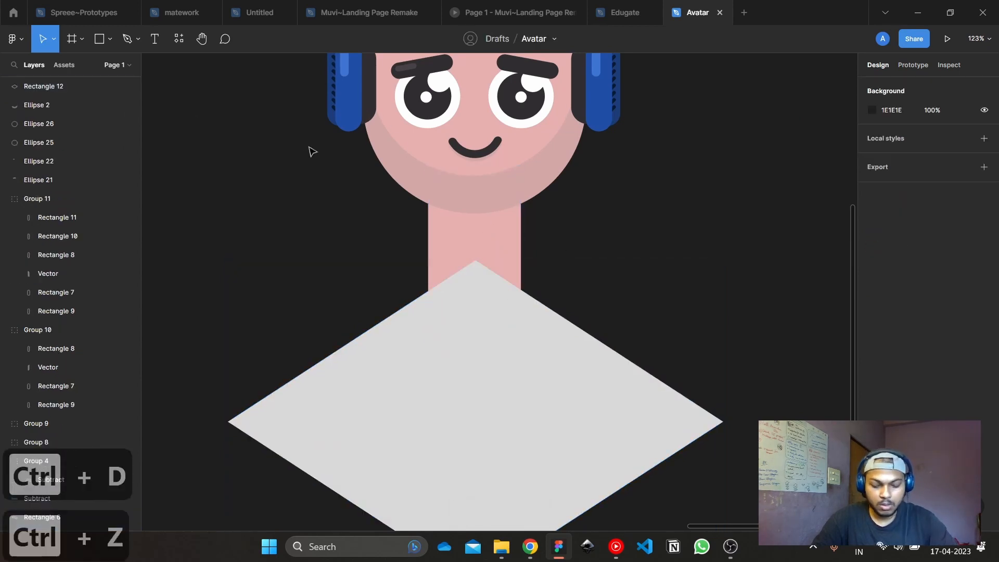
Draw a neck-width circle, centre it over the diamond's upper tip, and subtract it from the diamond to form a rounded neckline
key(o)
drag(312, 185, 401, 276)
drag(342, 246, 464, 301)
shift+click(487, 354)
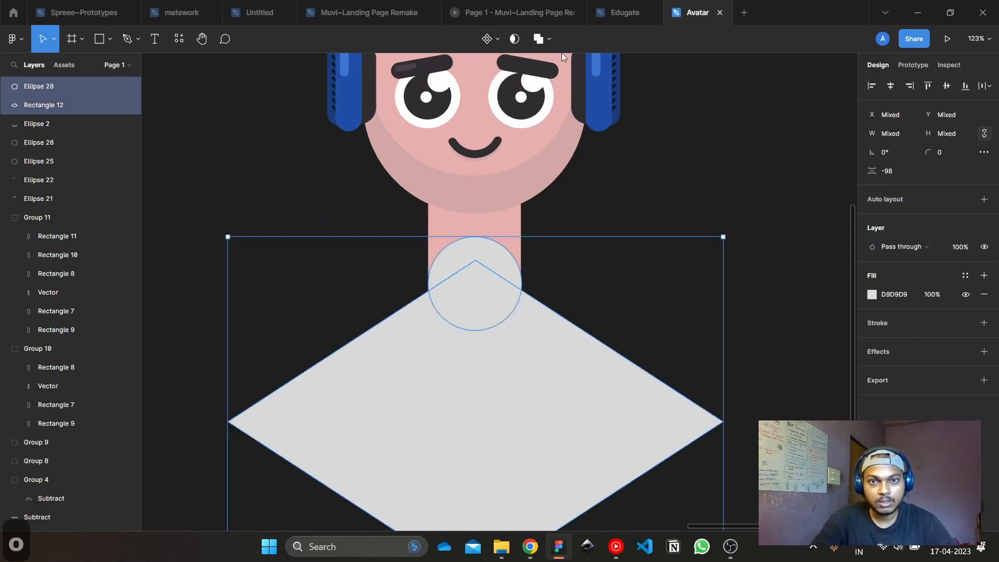
click(550, 40)
click(539, 82)
click(681, 166)
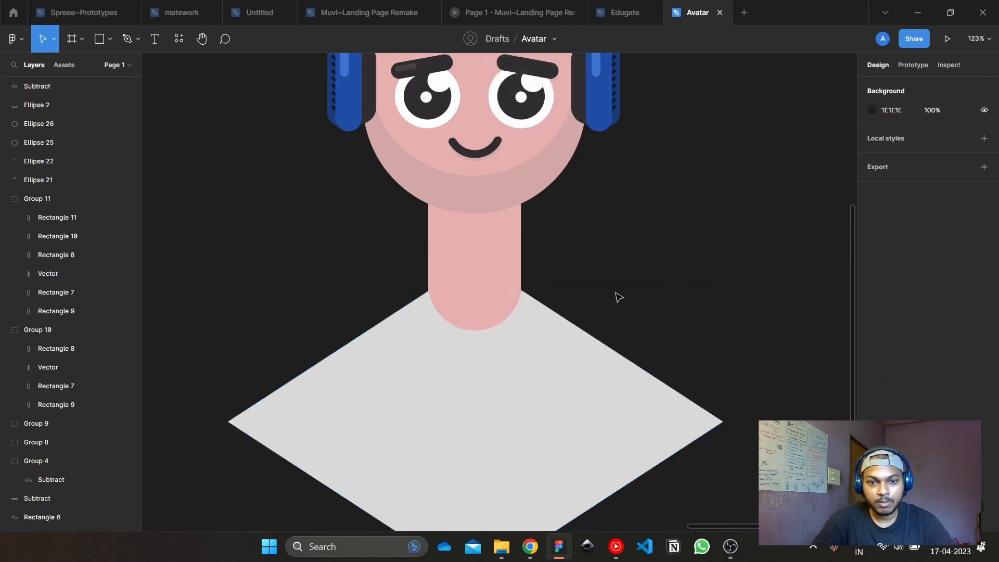
Move the cut-out diamond up 40 px towards the head
click(572, 338)
scroll(571, 339, down, 5)
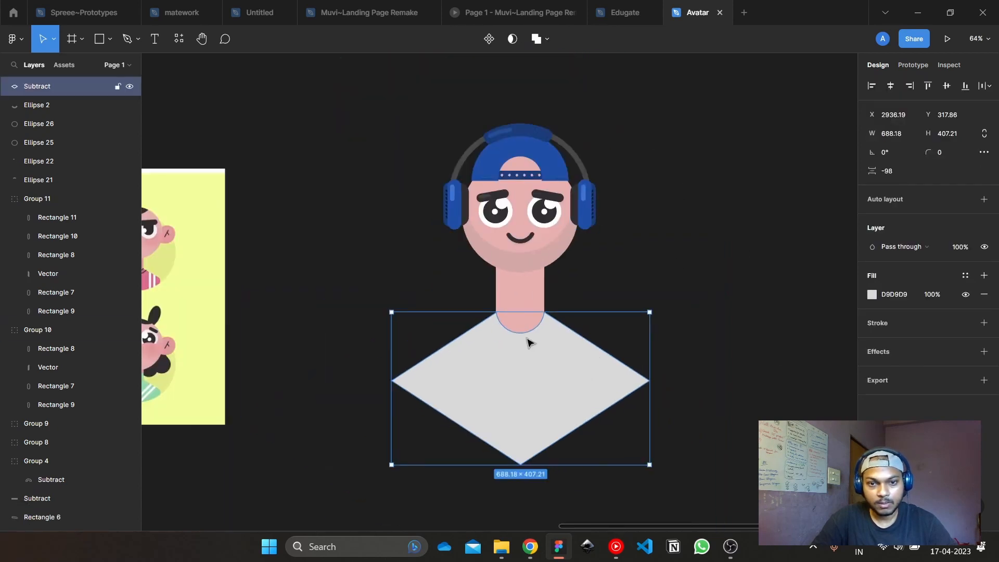
key(shift+Up)
key(shift+Up)
key(shift+Up)
key(shift+Up)
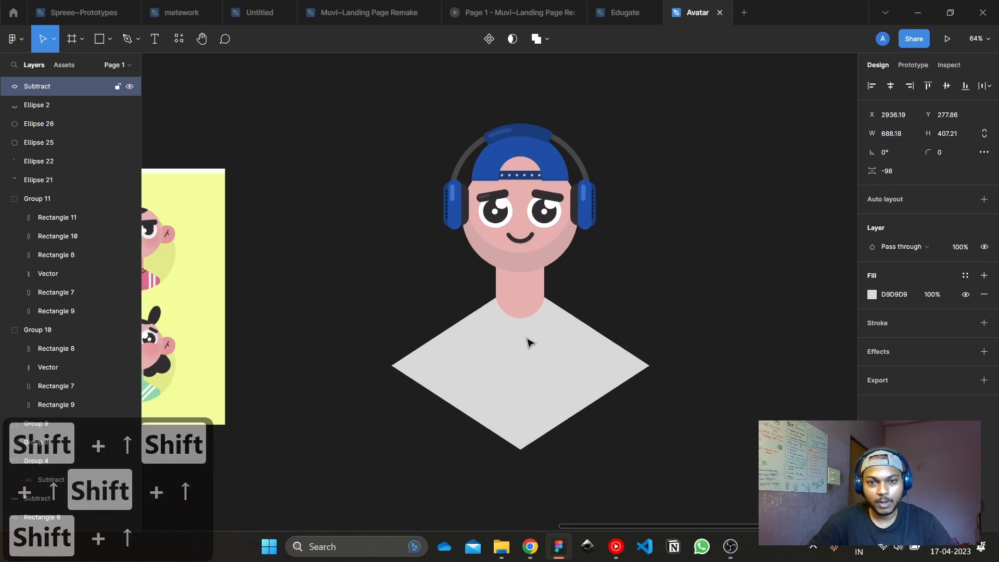
Fill the diamond-shaped shirt with black 000000
click(872, 294)
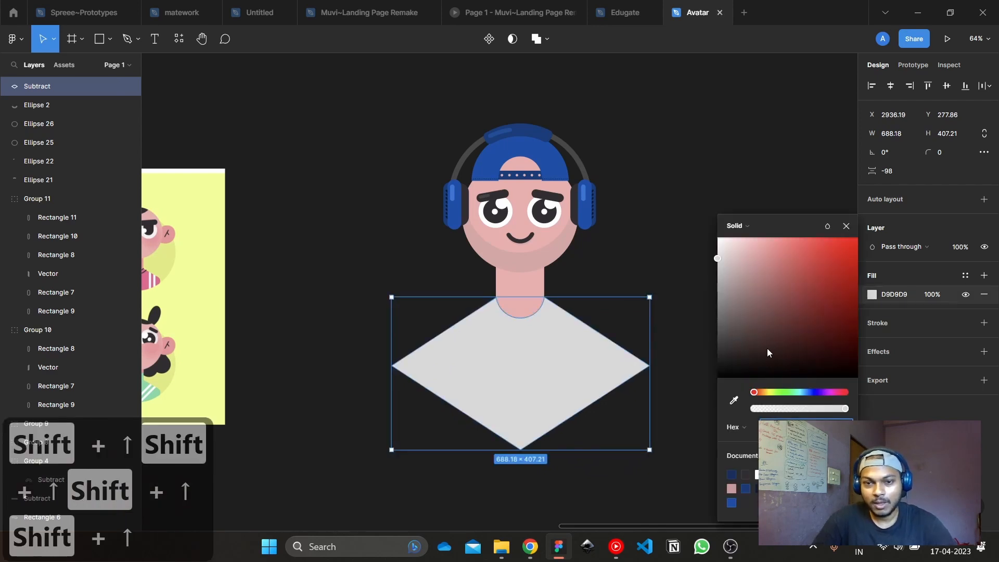
drag(776, 345, 665, 450)
click(548, 381)
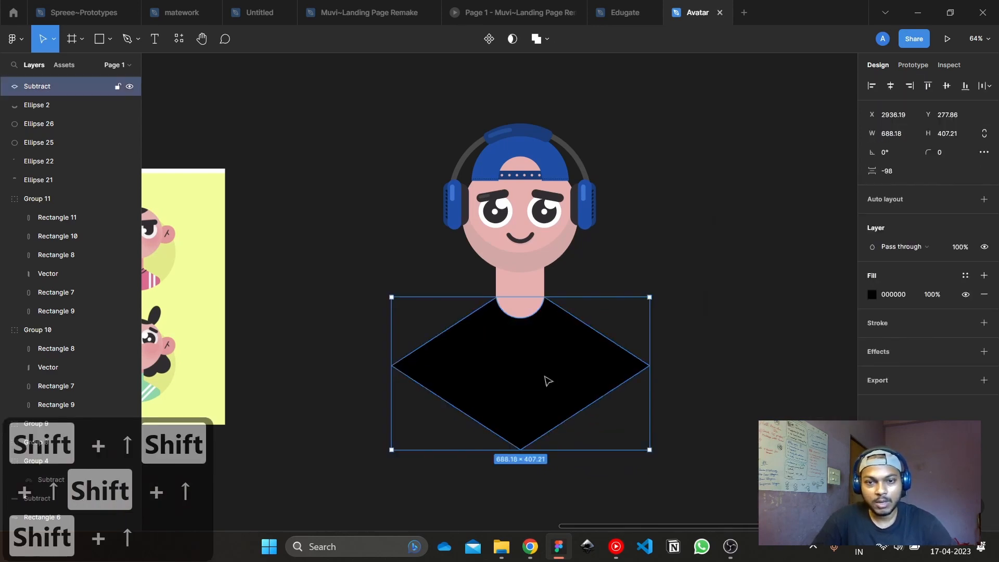
Try widening the black shirt shape symmetrically to about 965 px
drag(651, 346, 754, 369)
key(ctrl+z)
key(ctrl+z)
drag(641, 369, 592, 371)
scroll(560, 342, up, 5)
click(491, 283)
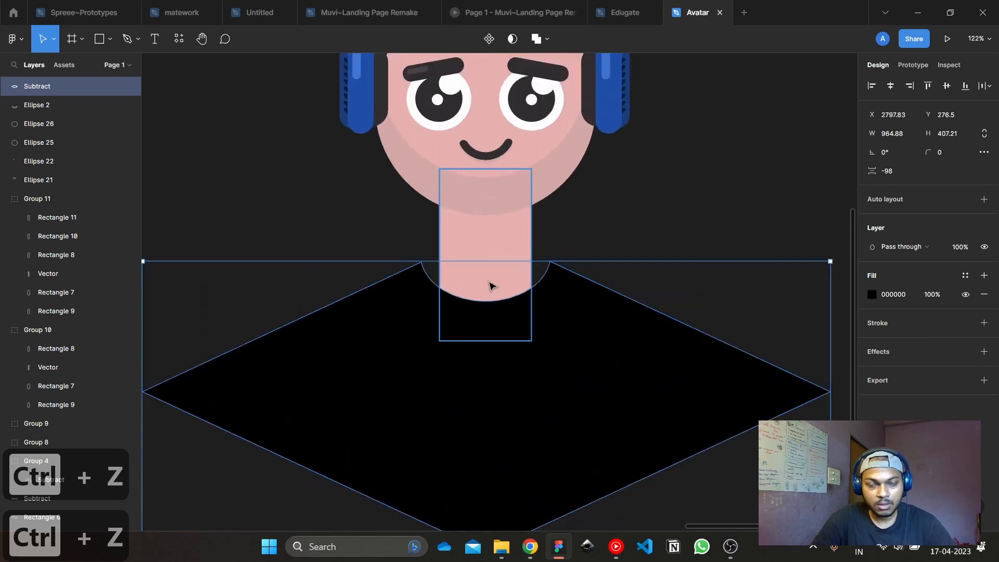
Try widening the neck rectangle to about 150 px, undo it, and select the diamond inside the shirt shape
drag(530, 269, 547, 271)
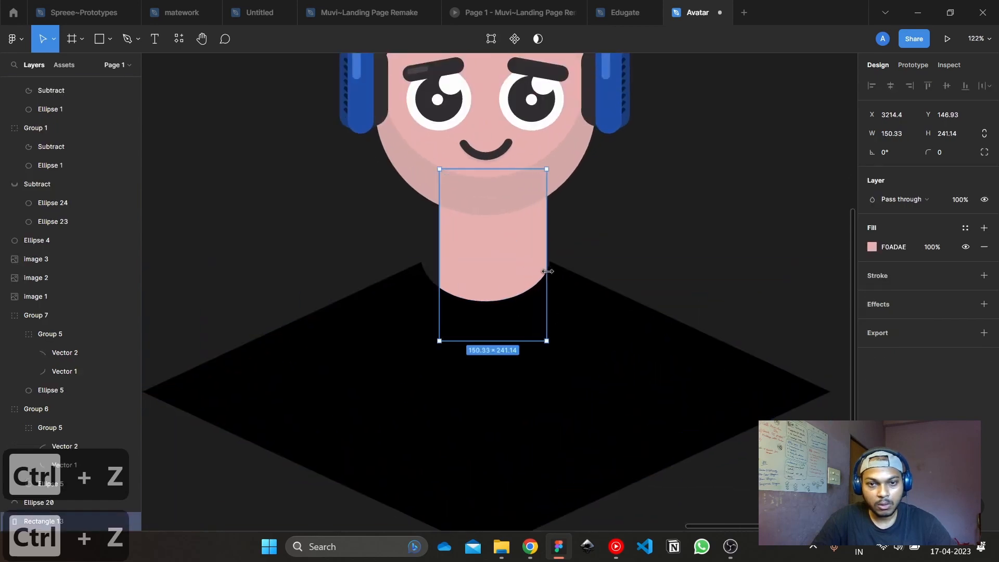
key(ctrl+z)
click(661, 280)
double_click(602, 359)
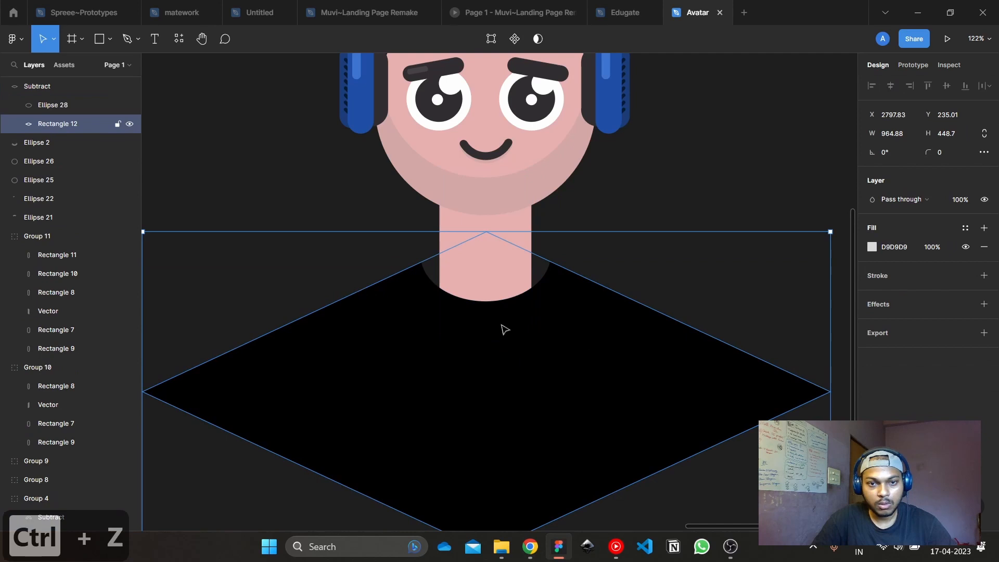
Undo the widening of the black shirt shape
scroll(505, 329, down, 1)
key(ctrl+z)
key(ctrl+z)
key(ctrl+z)
key(ctrl+z)
key(ctrl+z)
key(ctrl+z)
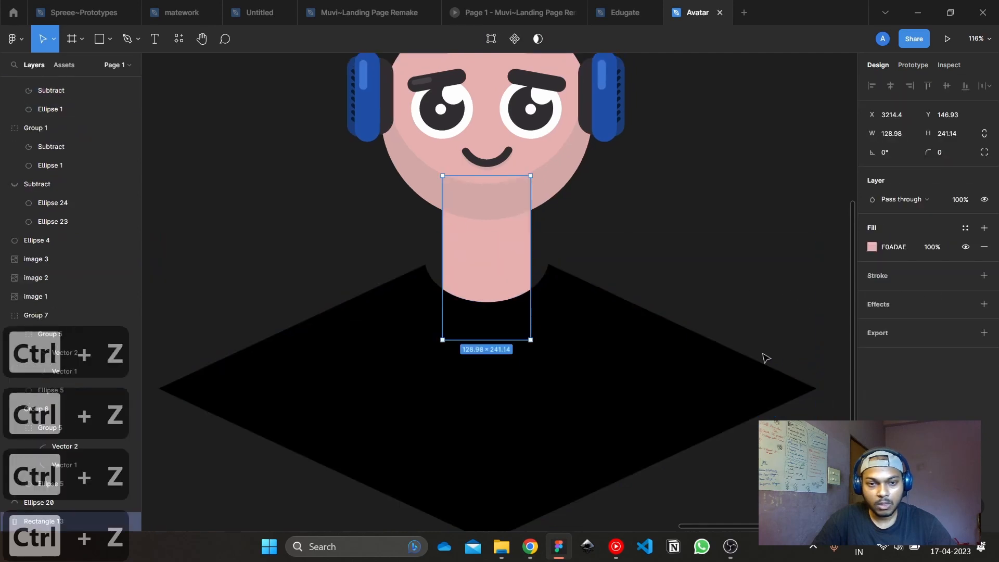
Move the black shirt up 40 px to shorten the visible neck
scroll(682, 209, down, 5)
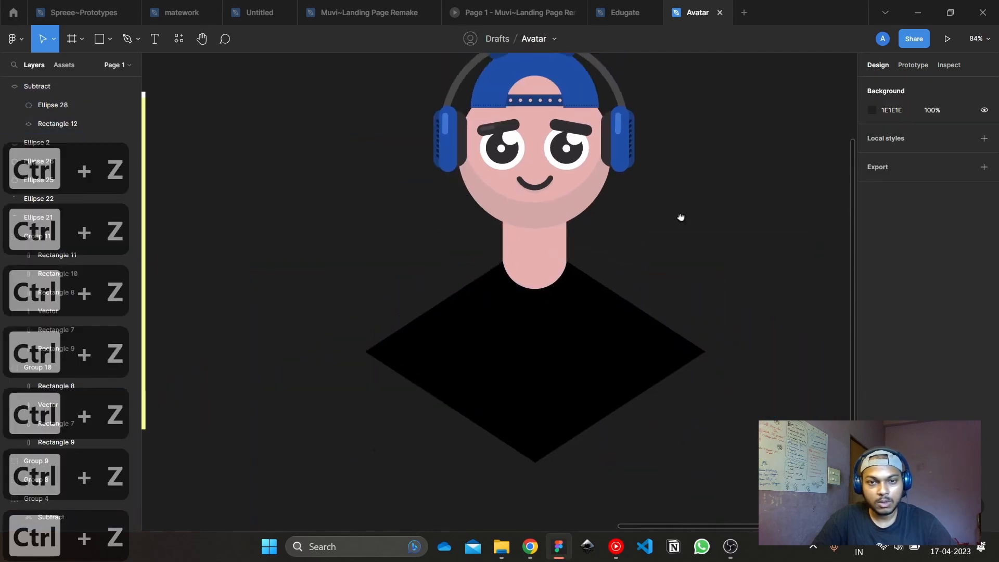
click(548, 419)
key(shift+Up)
key(shift+Up)
key(shift+Up)
key(shift+Up)
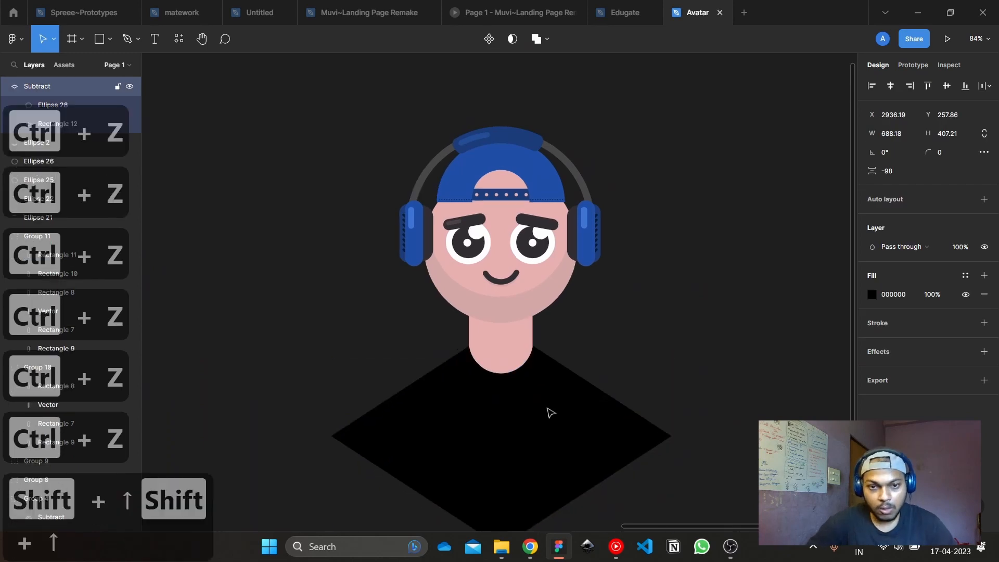
scroll(563, 381, up, 5)
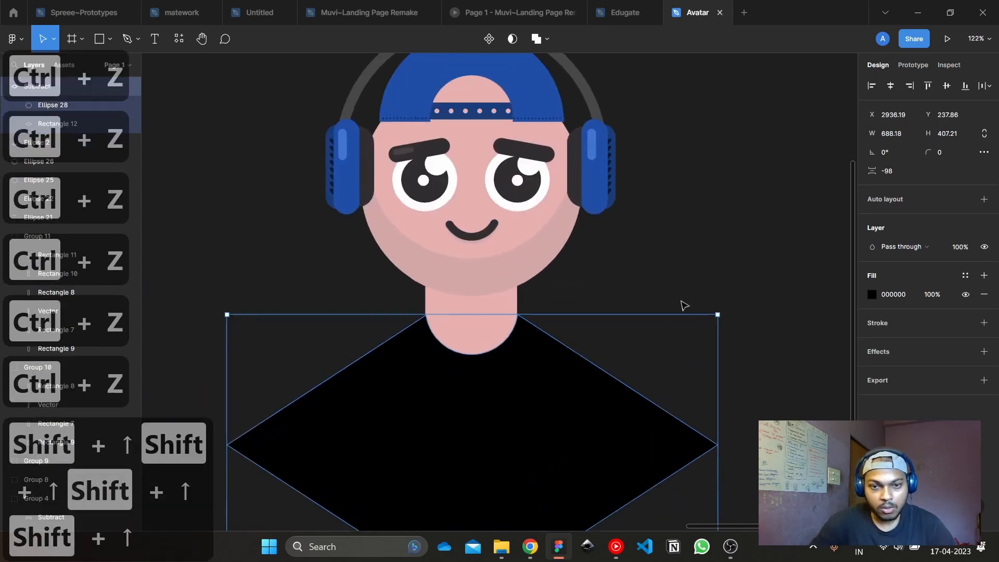
click(682, 305)
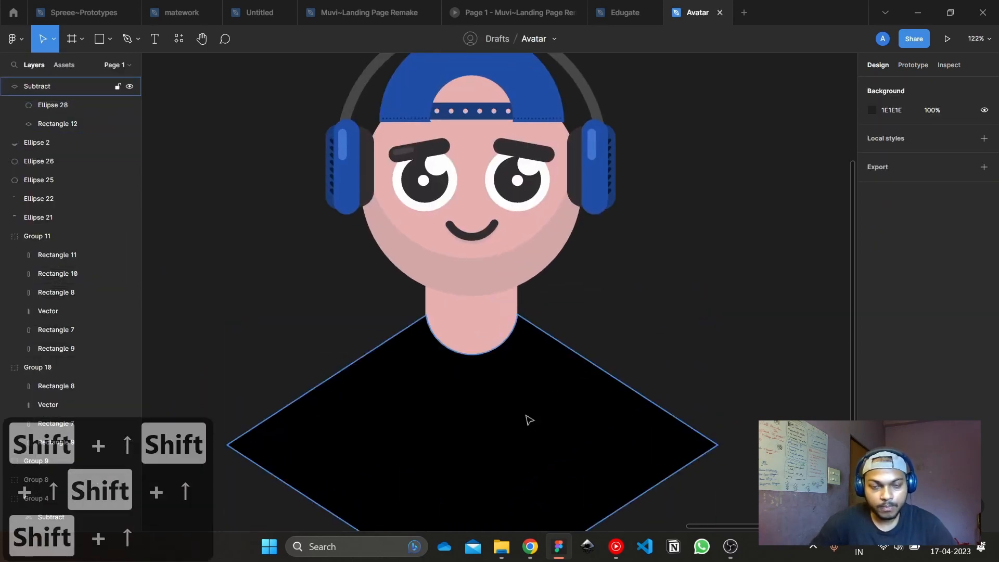
click(591, 413)
click(672, 262)
Draw a circle of about 752 × 752 px around the head and send it to the back
scroll(670, 268, down, 5)
scroll(669, 269, up, 3)
scroll(670, 269, right, 3)
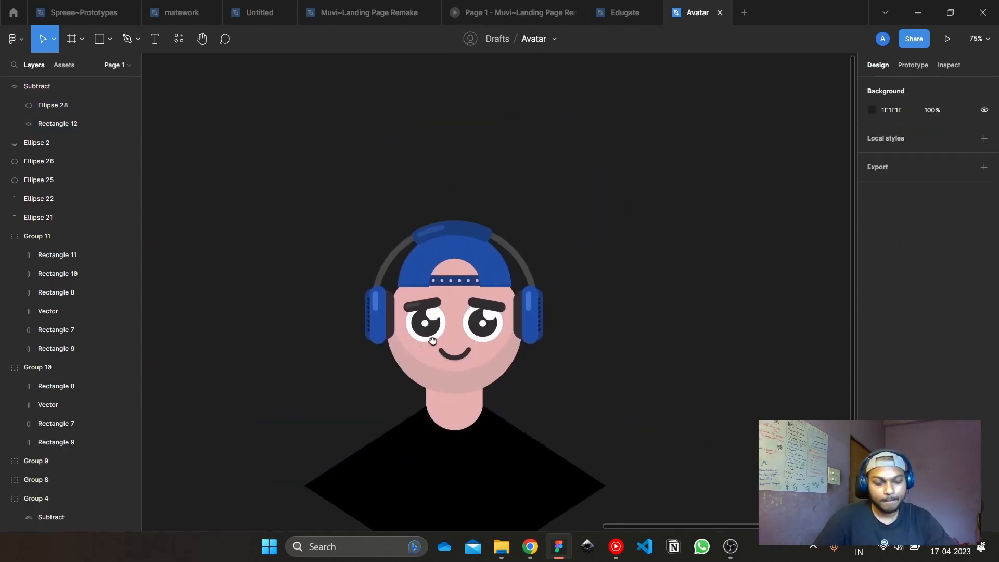
key(o)
drag(283, 130, 522, 368)
drag(550, 320, 613, 366)
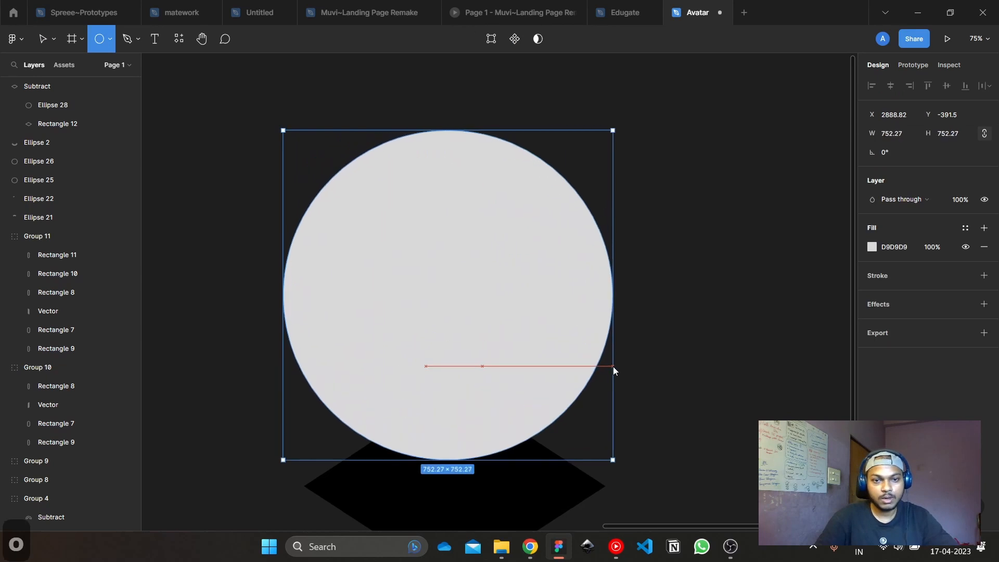
key(bracketleft)
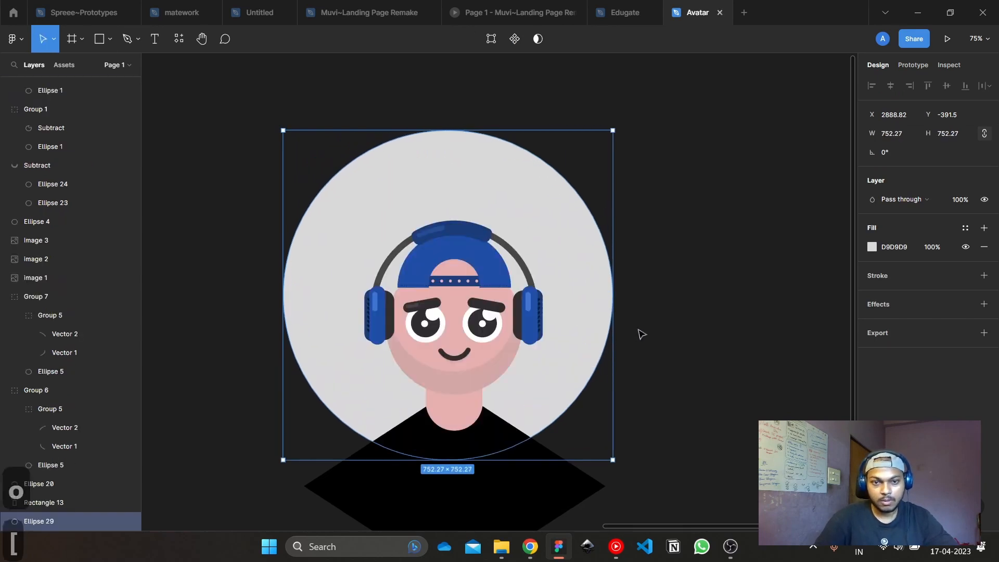
Shrink the background circle to about 692 × 692 px and position it behind the head and shoulders
scroll(642, 333, up, 1)
drag(652, 321, 661, 306)
drag(603, 244, 611, 264)
drag(478, 129, 480, 153)
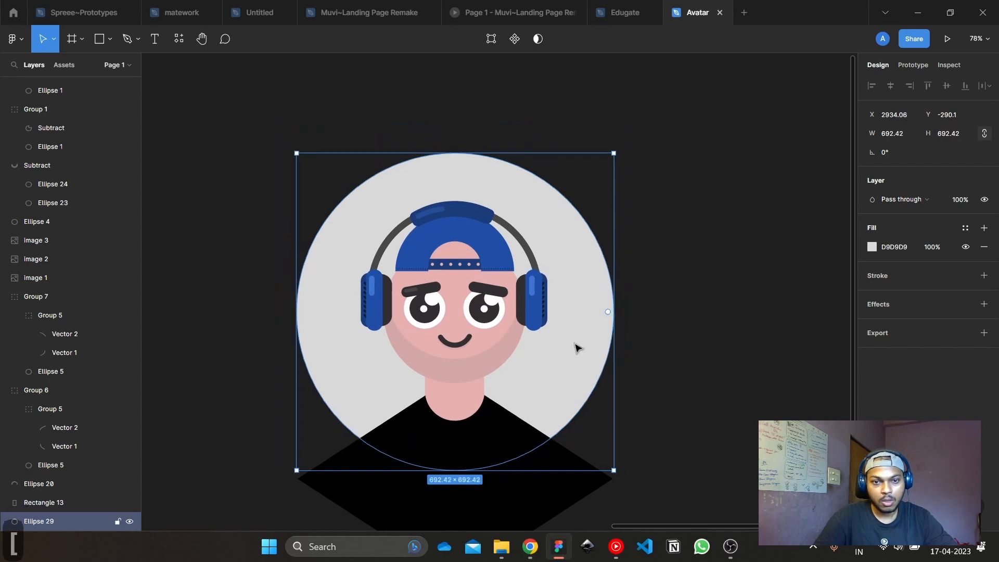
drag(576, 348, 576, 335)
Fill the background circle with white FFFFFF
click(872, 247)
drag(750, 276, 716, 237)
click(721, 152)
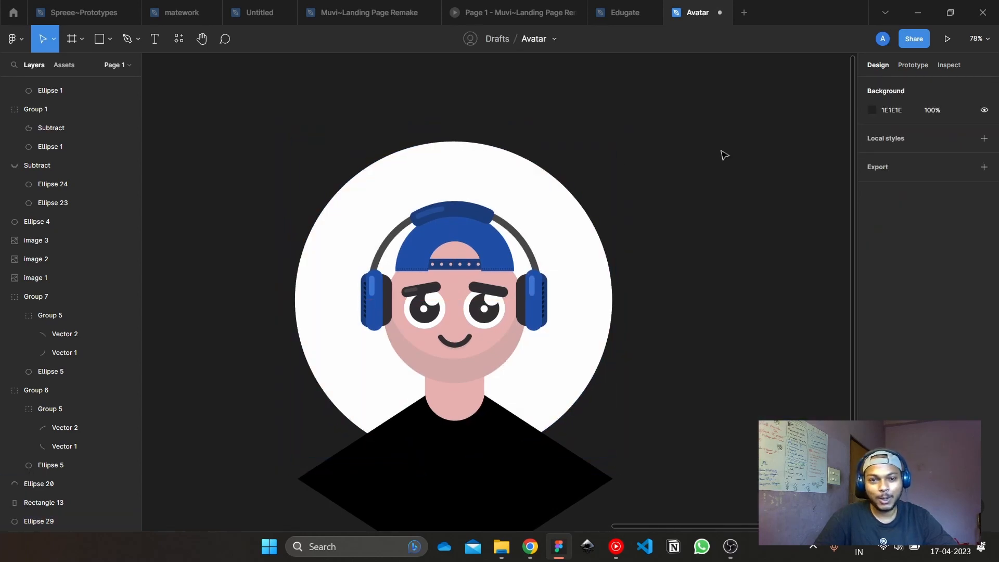
Nudge the white background circle down by 10 px
scroll(723, 213, down, 2)
click(606, 291)
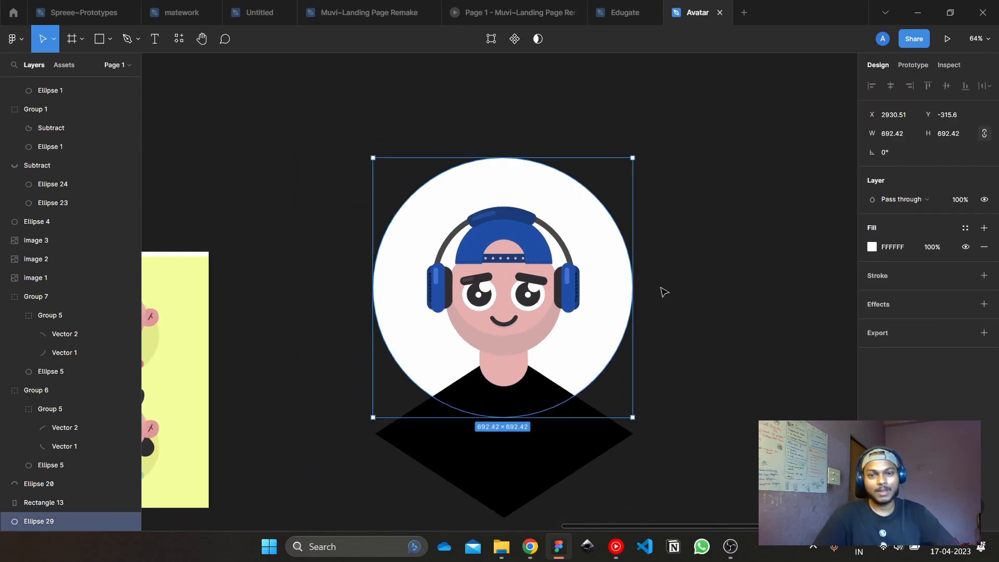
key(shift+Down)
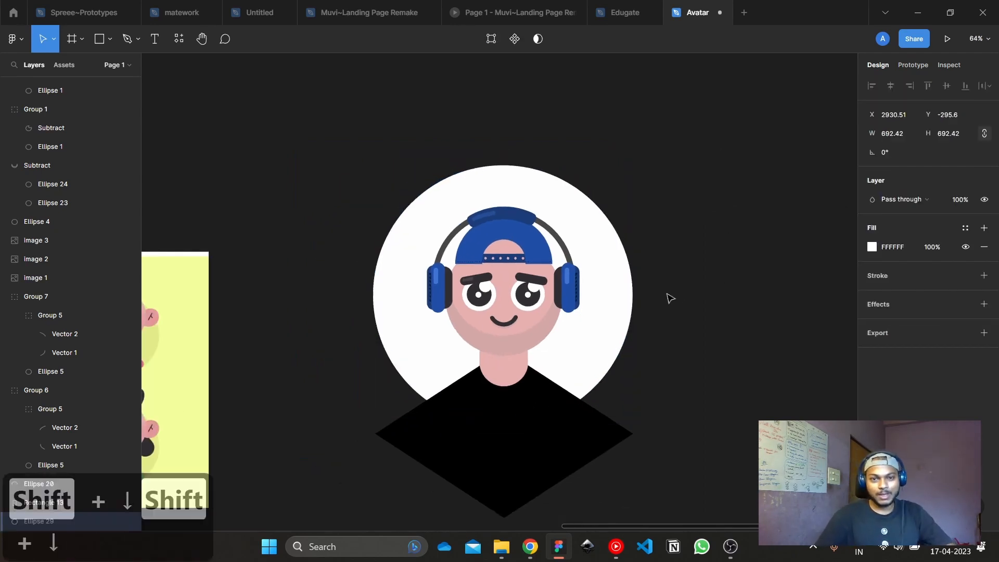
key(shift+Down)
key(shift+Up)
click(743, 259)
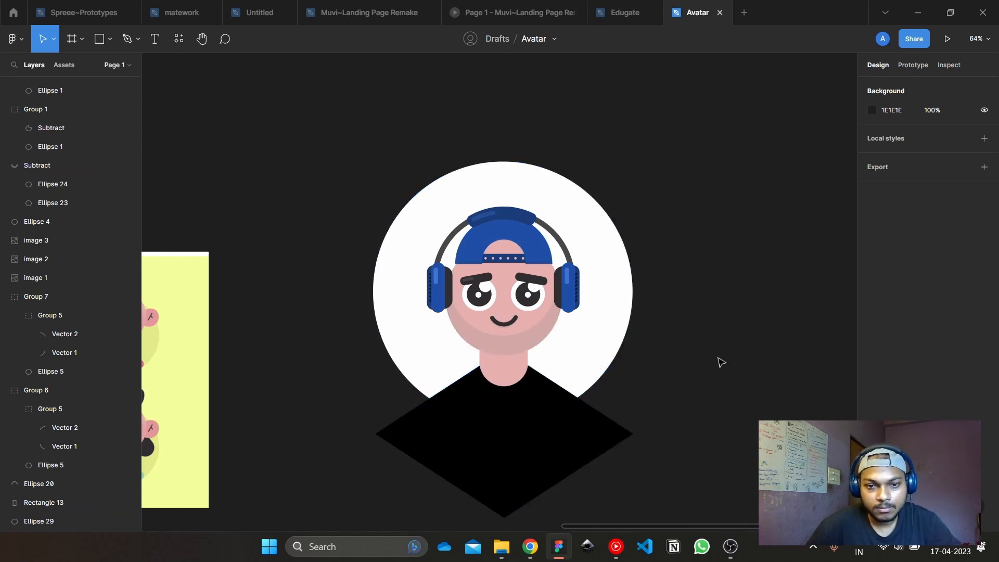
Compare the avatar's neck and body with the characters in the yellow reference image
scroll(463, 284, up, 4)
scroll(464, 286, down, 2)
drag(446, 320, 807, 230)
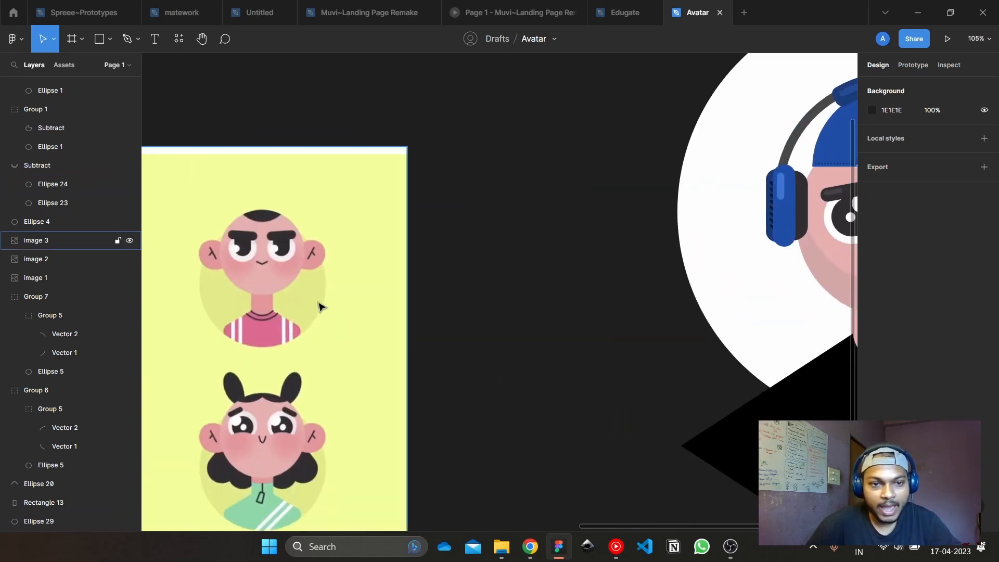
drag(481, 287, 419, 292)
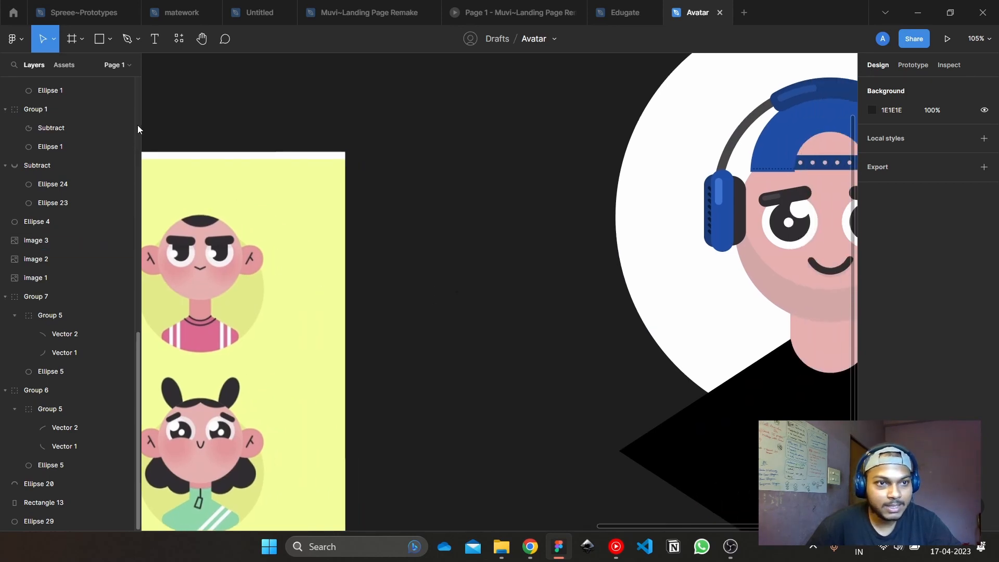
mouse_move(509, 160)
mouse_down()
mouse_move(473, 159)
mouse_move(493, 158)
mouse_up()
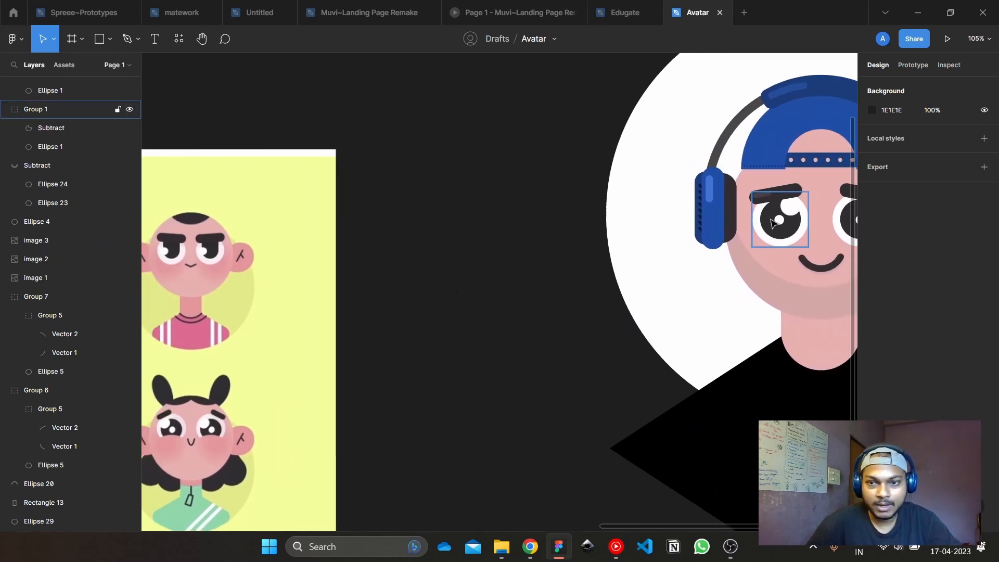
drag(754, 221, 571, 208)
key(0)
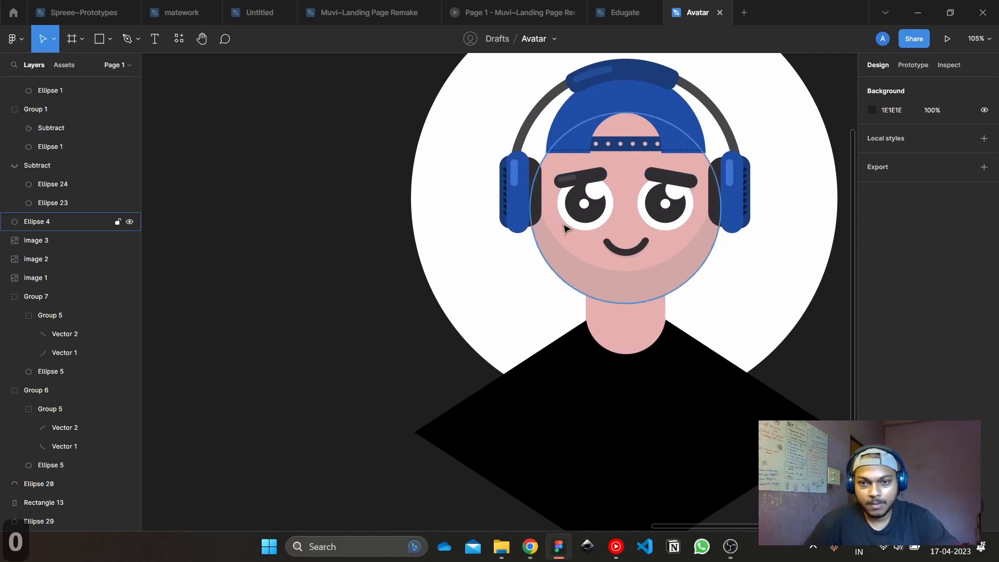
drag(266, 144, 317, 214)
mouse_move(254, 235)
mouse_down()
mouse_move(515, 246)
mouse_move(489, 274)
mouse_move(211, 174)
mouse_up()
Change the neck's fill to a linear gradient running diagonally from below the chin's left side to the neckline's lower right
click(614, 224)
scroll(612, 225, up, 5)
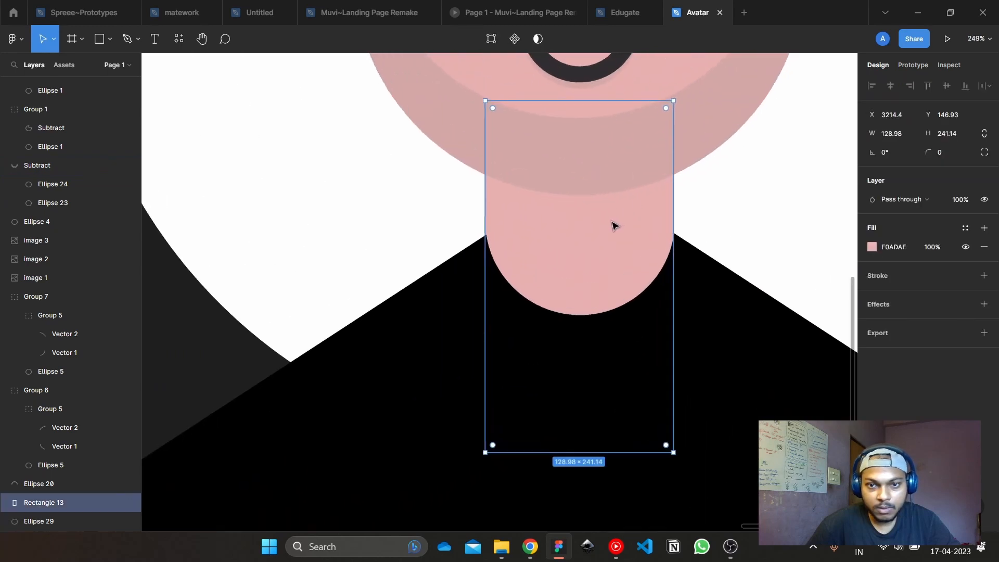
scroll(492, 403, down, 2)
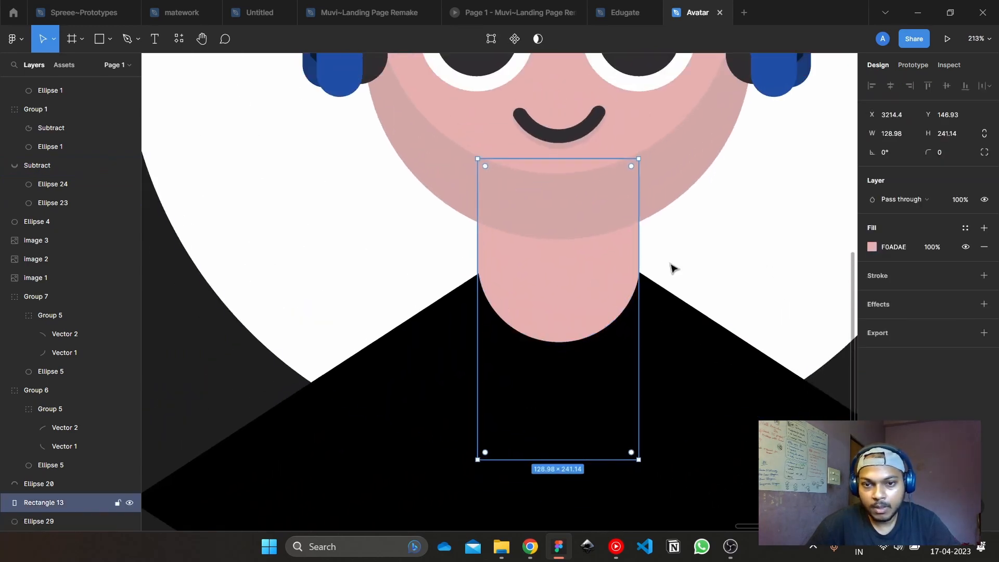
click(870, 246)
click(734, 227)
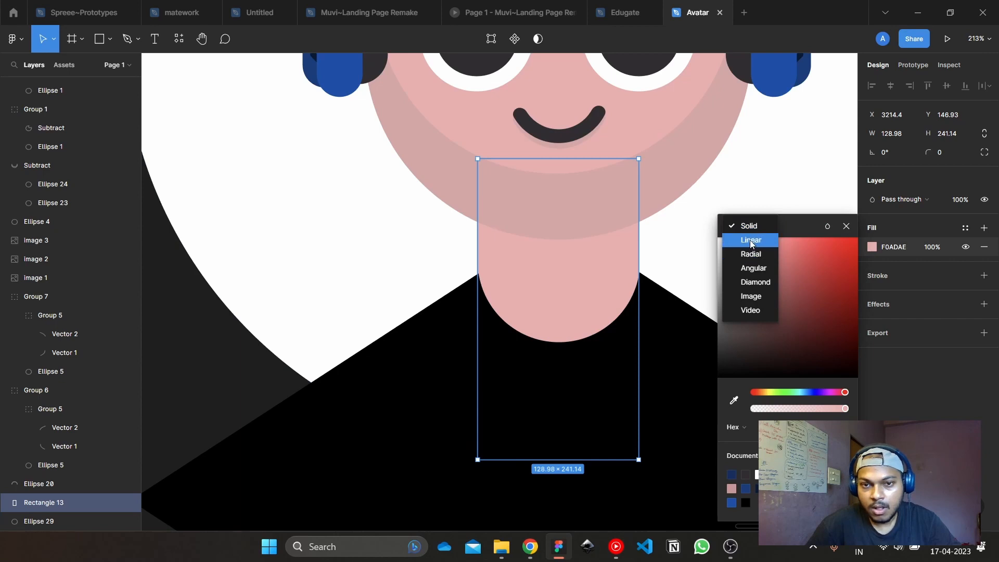
click(750, 239)
drag(558, 157, 488, 220)
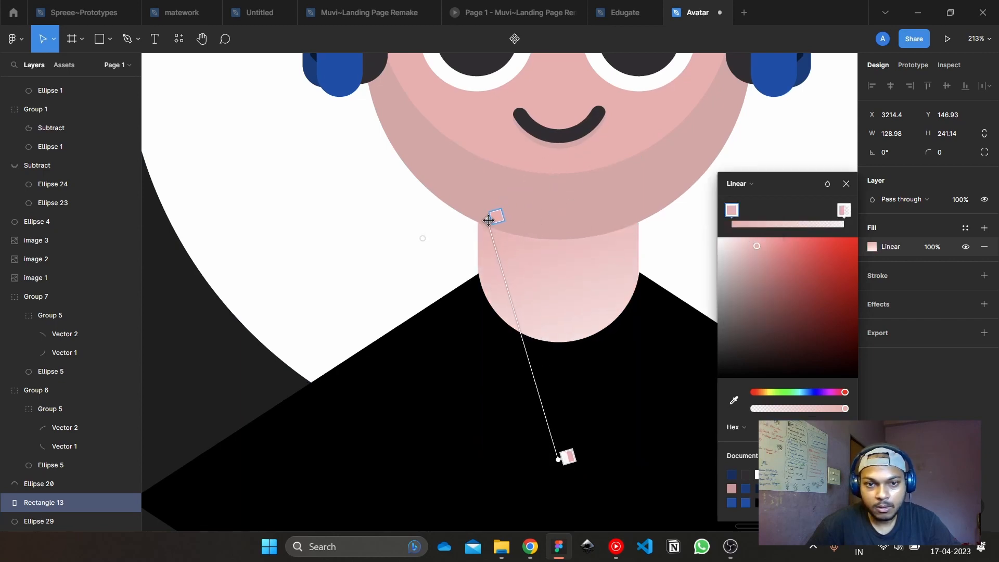
drag(556, 459, 643, 335)
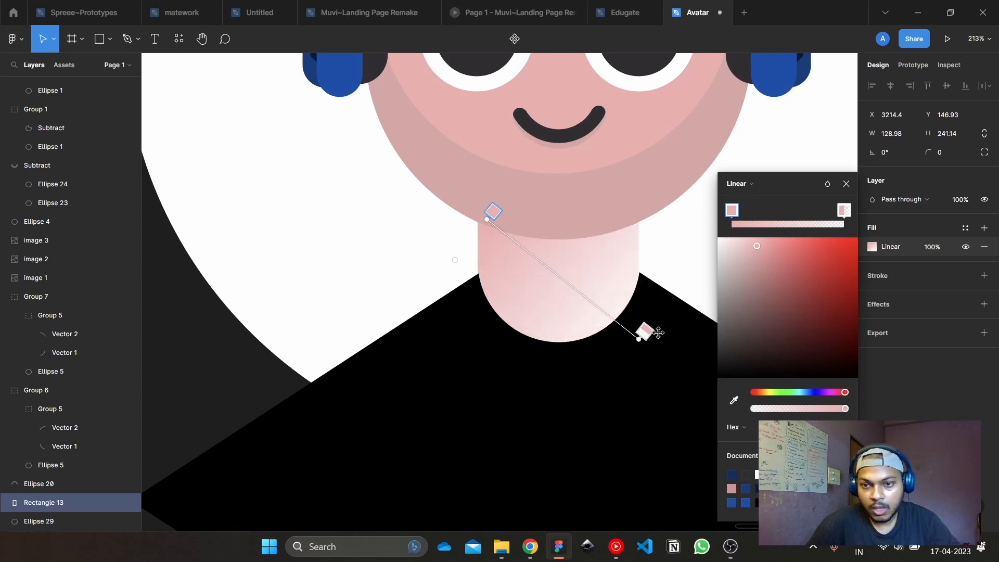
Make the neck gradient's end stop fully opaque and its start stop a slightly more saturated pink
click(843, 209)
drag(827, 416, 868, 413)
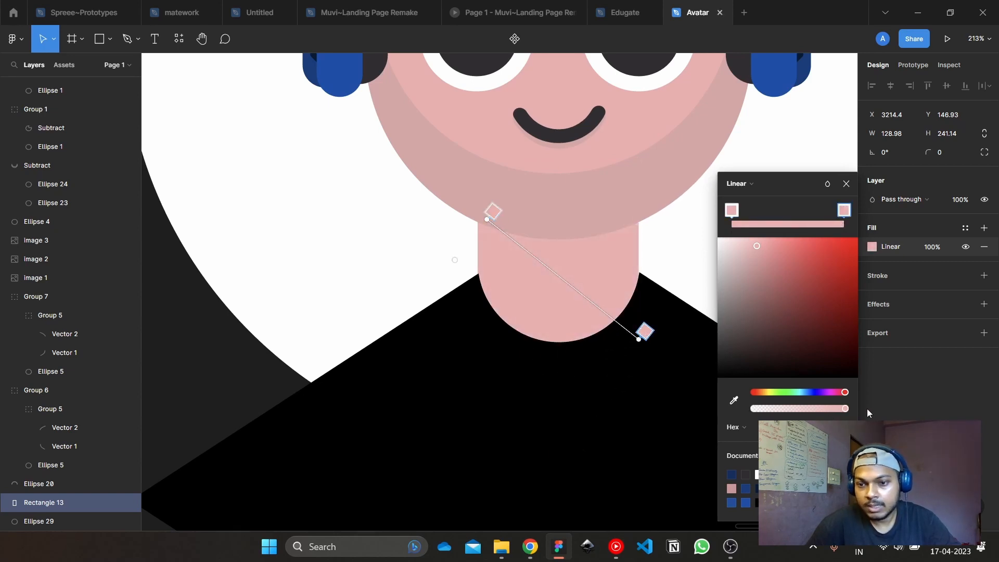
click(490, 208)
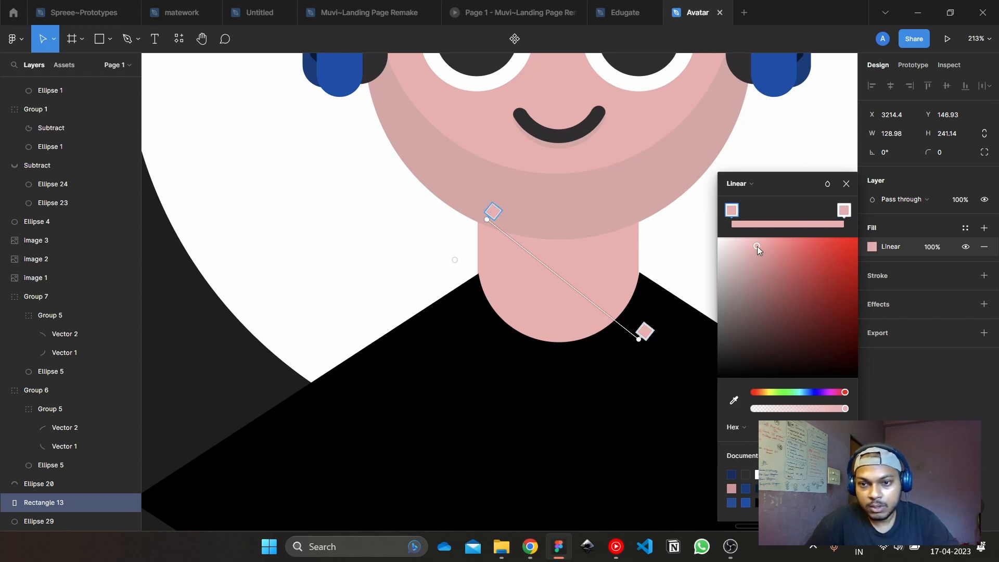
scroll(572, 286, down, 5)
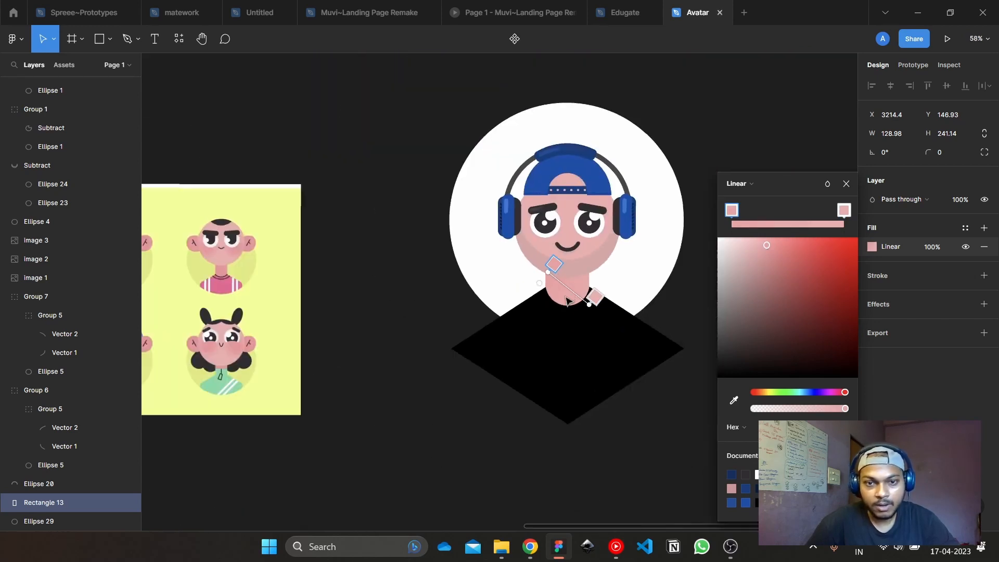
click(702, 315)
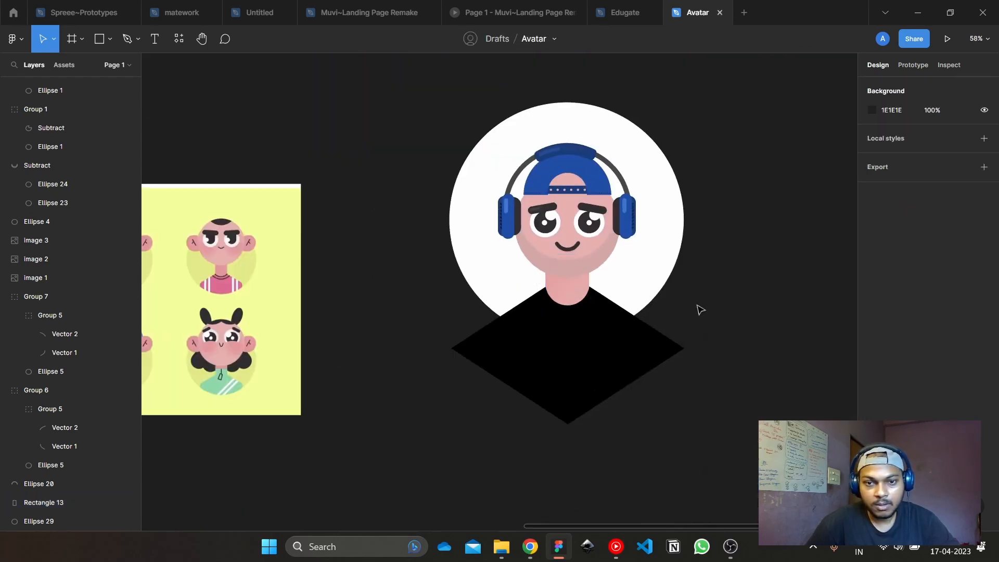
scroll(575, 252, up, 4)
click(591, 281)
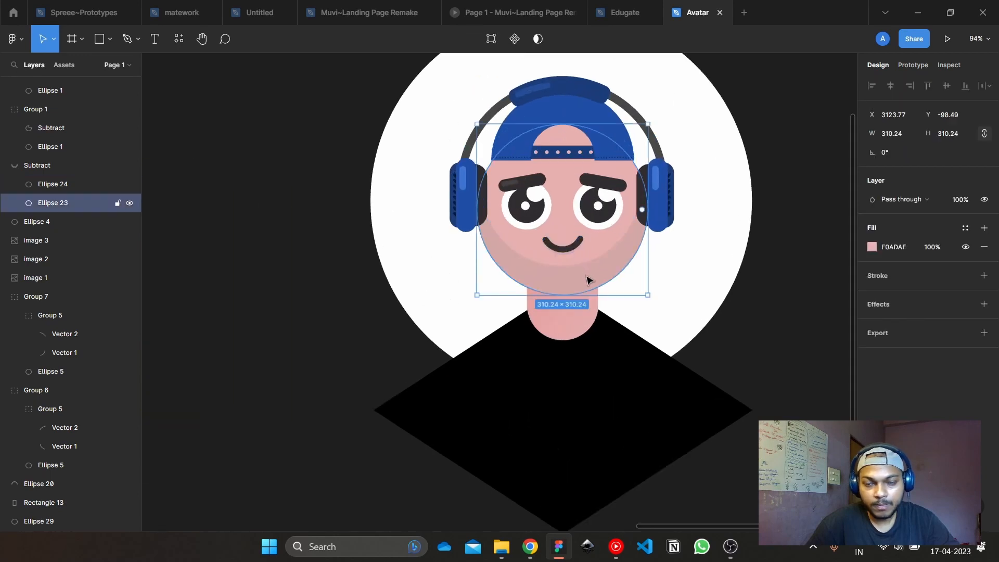
click(871, 248)
drag(790, 312, 858, 377)
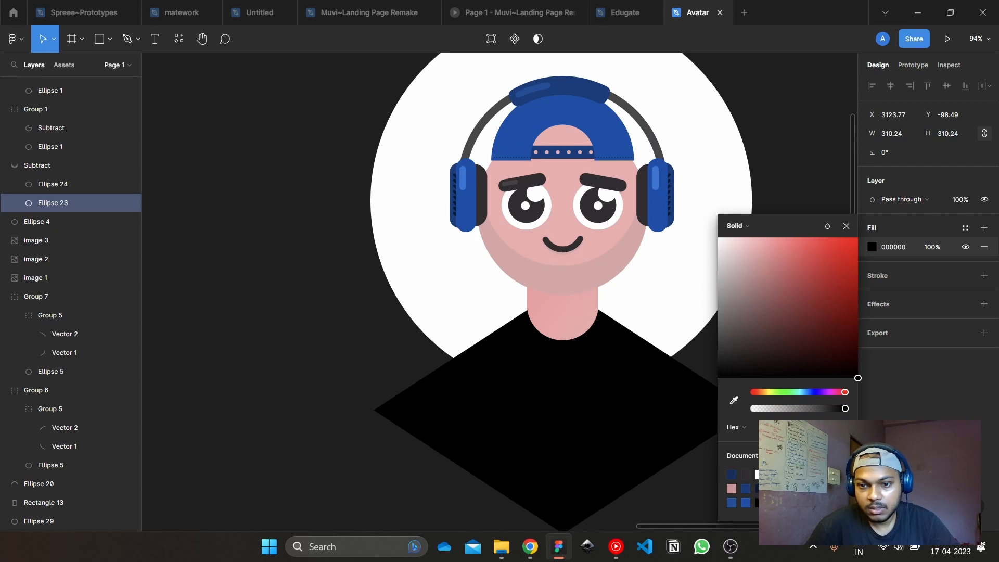
key(ctrl+z)
key(ctrl+z)
click(301, 313)
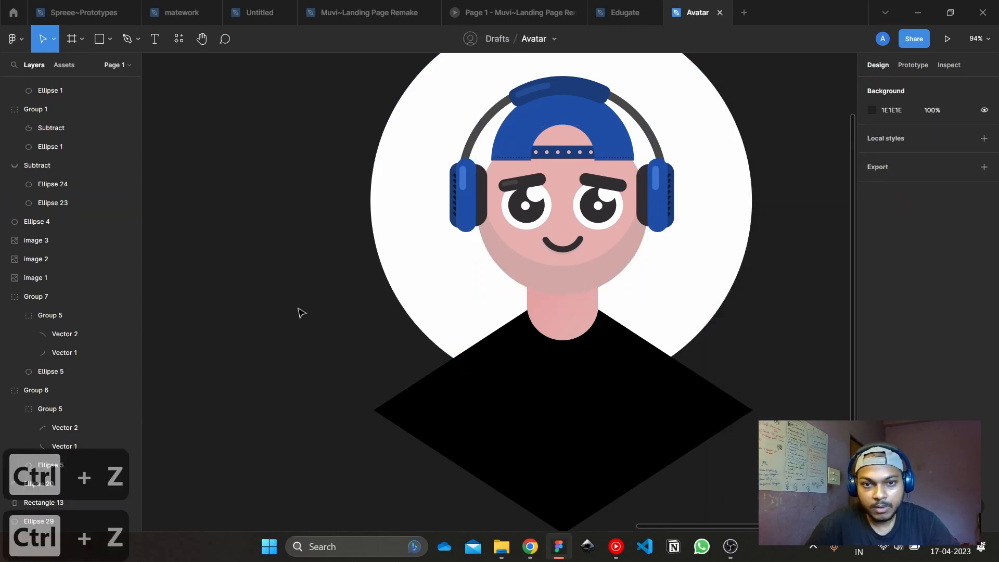
click(567, 281)
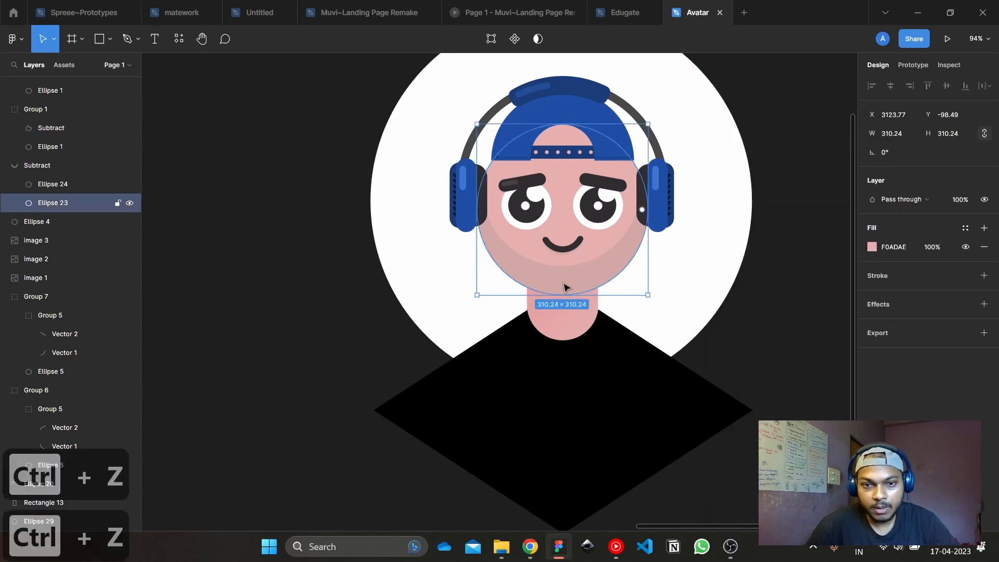
click(352, 309)
Change the fill of the crescent shadow along the jaw to black (000000) at 6% opacity
click(593, 281)
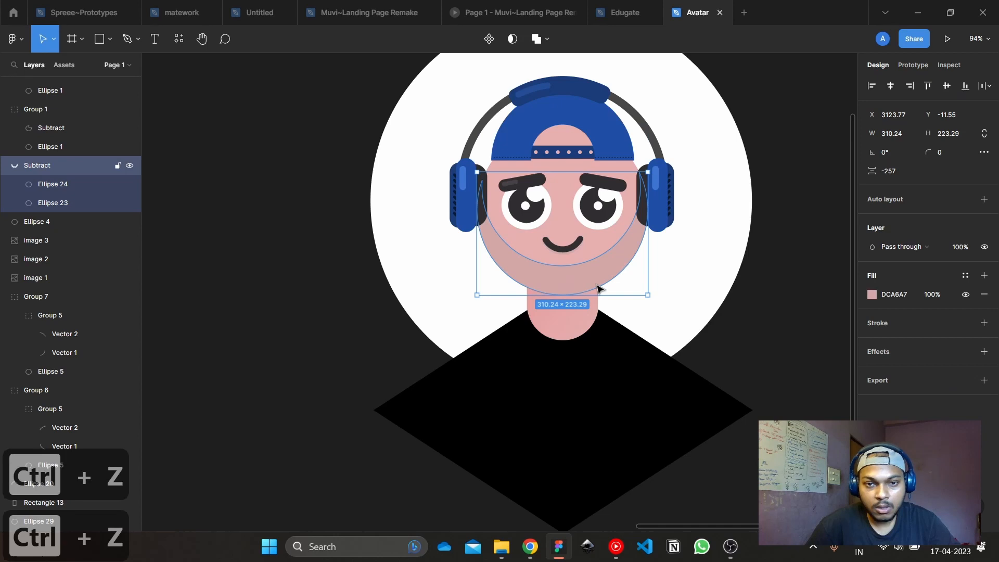
click(877, 294)
drag(758, 339, 860, 415)
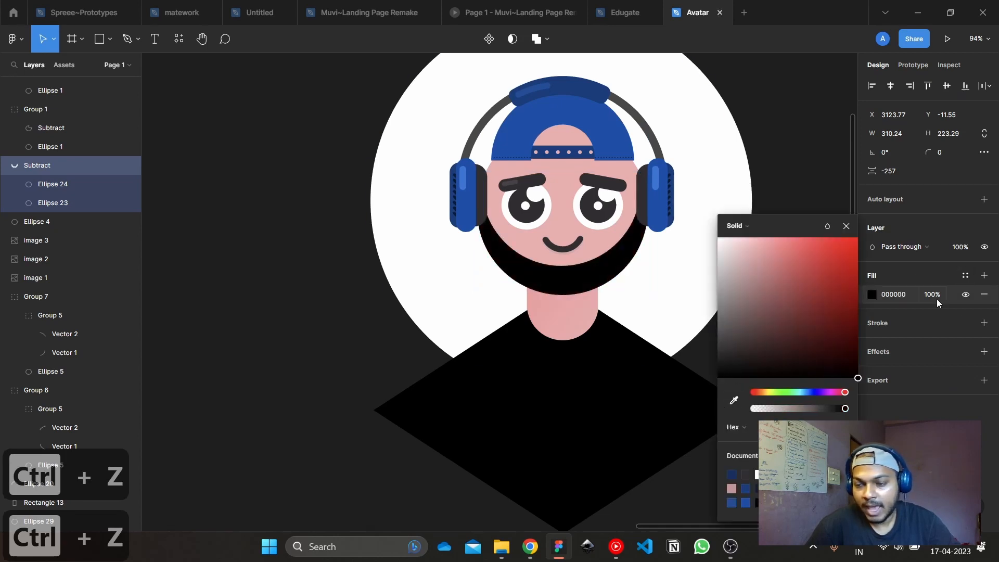
click(936, 298)
text(10)
key(Return)
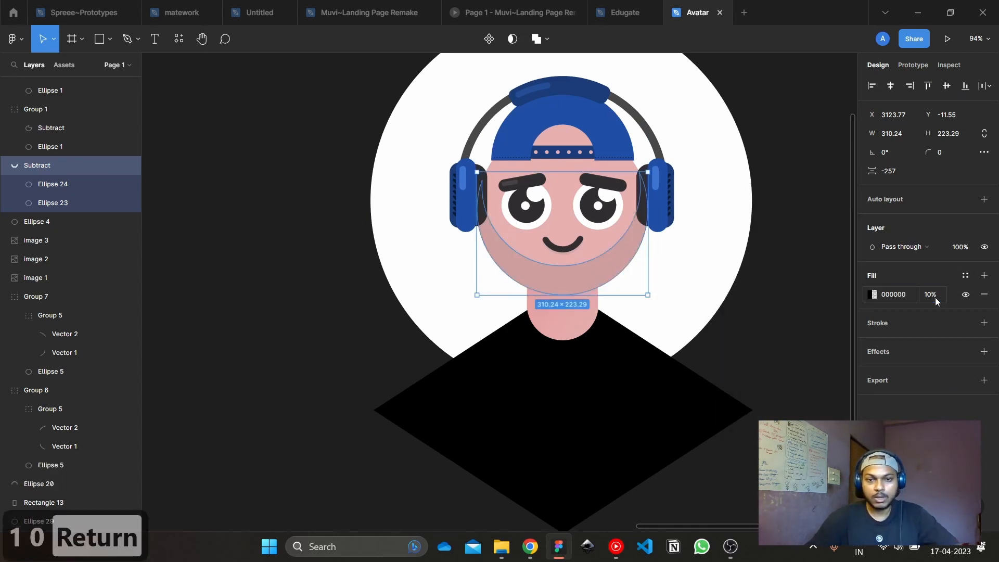
click(935, 296)
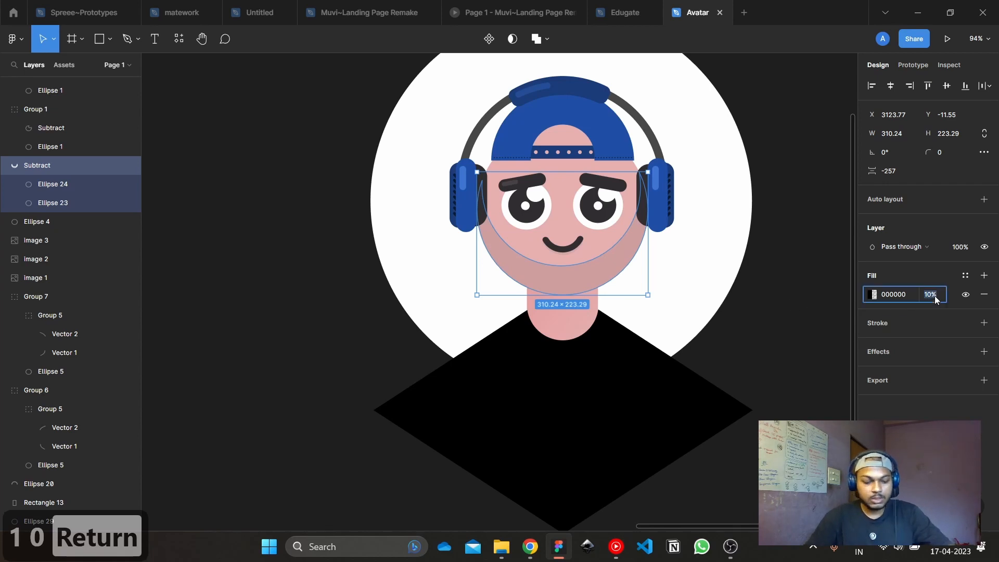
text(6)
key(Return)
click(764, 301)
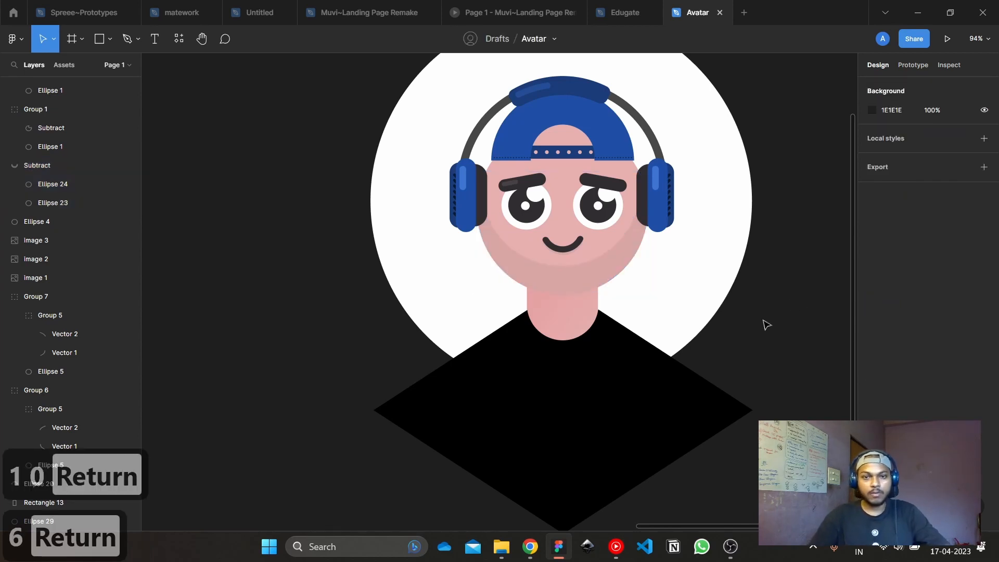
Draw a circle about 120 px wide and position it over the cheek below the avatar's left-hand eye
scroll(513, 224, up, 5)
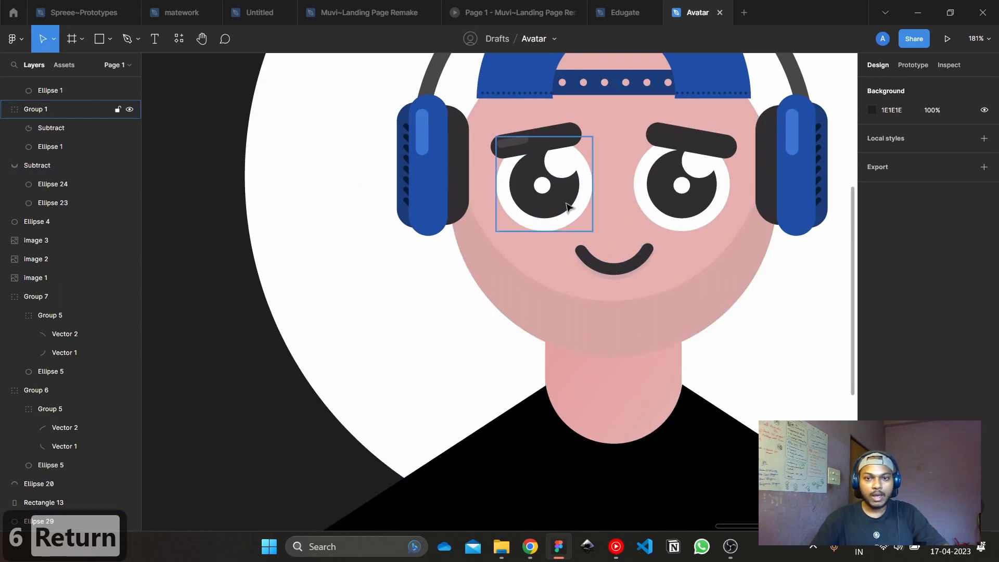
scroll(568, 207, left, 5)
key(o)
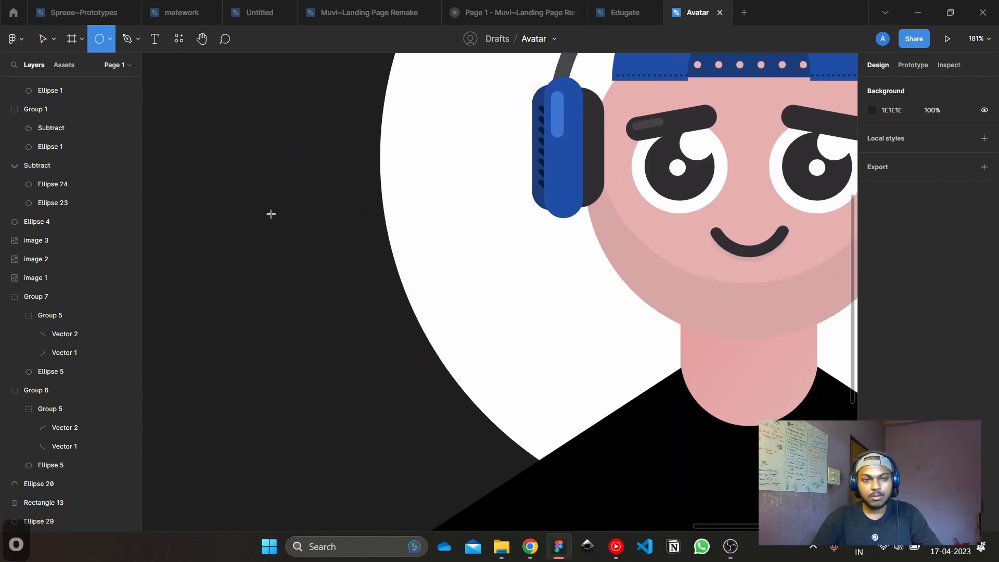
mouse_move(229, 171)
mouse_down()
mouse_move(298, 237)
mouse_move(723, 234)
mouse_move(672, 219)
mouse_move(768, 215)
mouse_up()
click(319, 319)
scroll(723, 232, up, 2)
drag(691, 210, 493, 290)
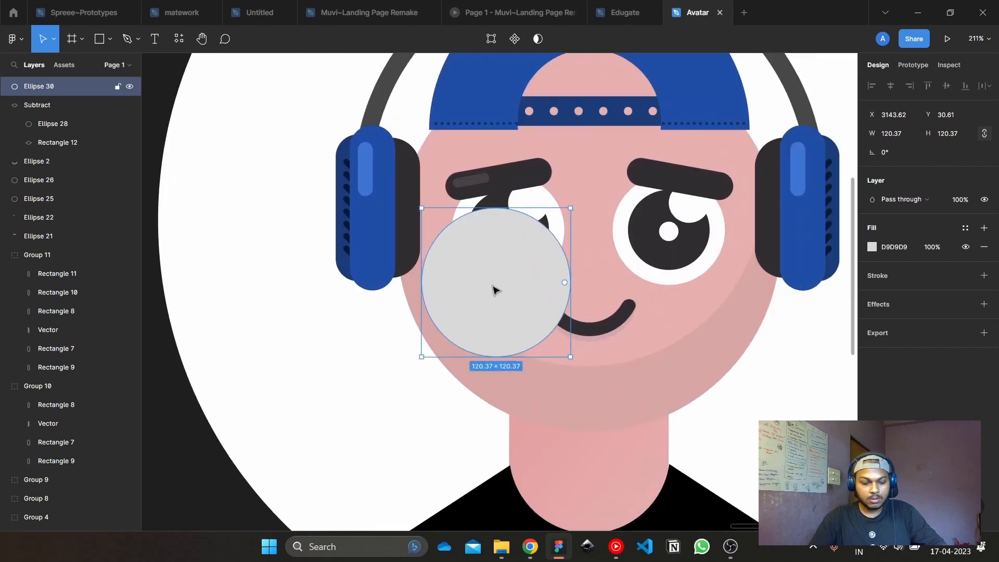
Fill the cheek circle with the pink F1AAAB sampled from the neck
click(872, 248)
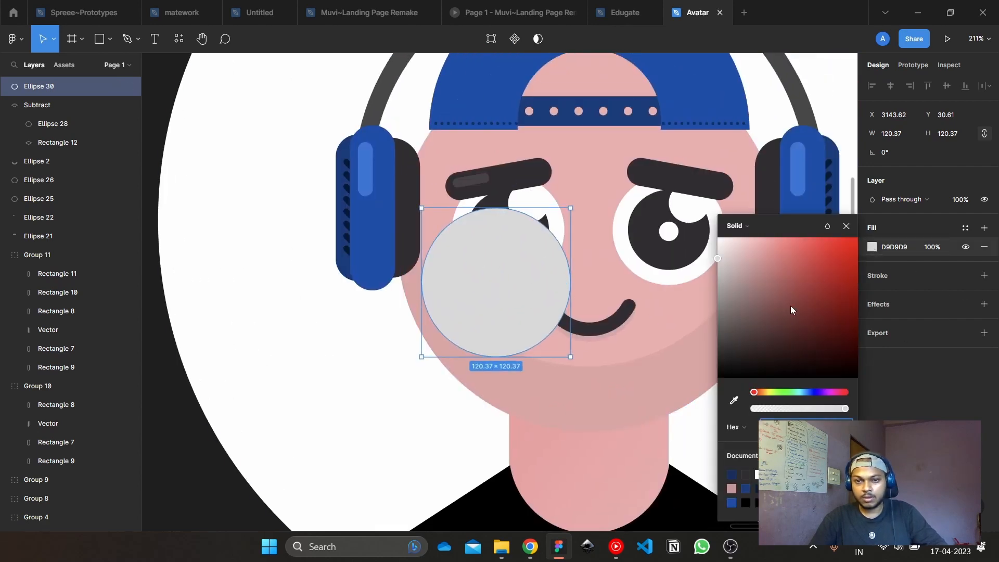
click(734, 400)
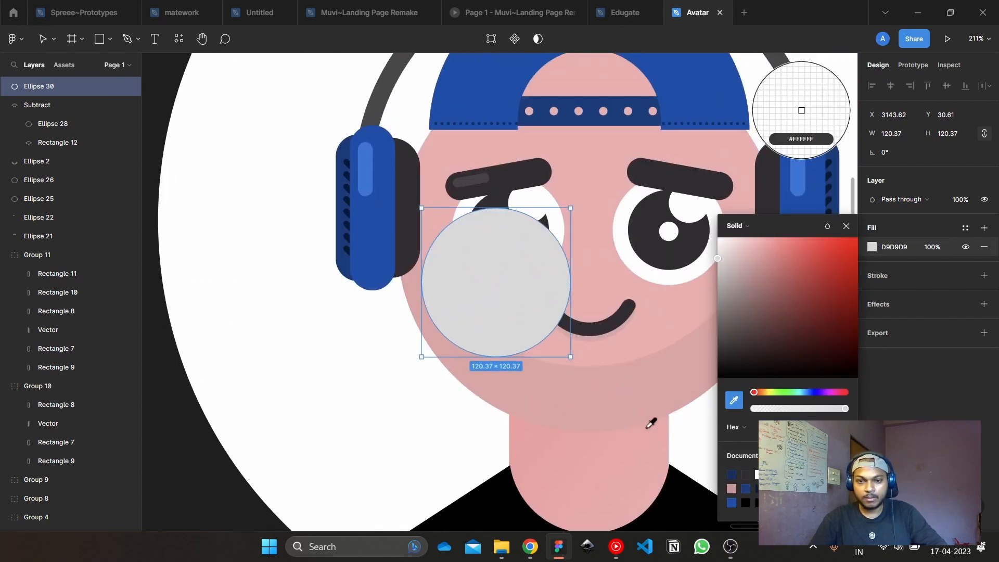
click(664, 461)
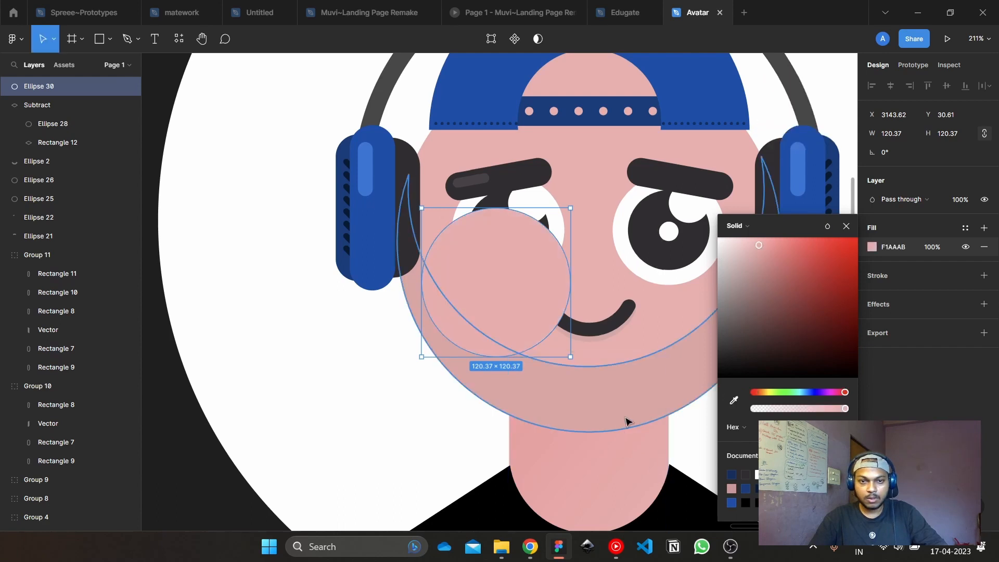
click(847, 226)
click(616, 405)
click(568, 304)
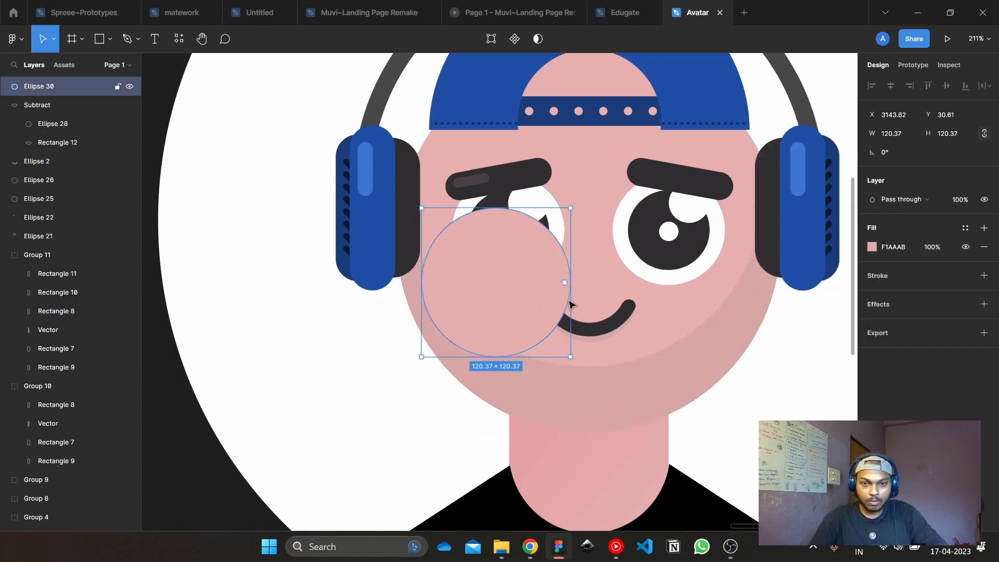
Change the cheek circle's fill to a radial gradient with fully opaque stops sampled from the face's skin colour
click(873, 247)
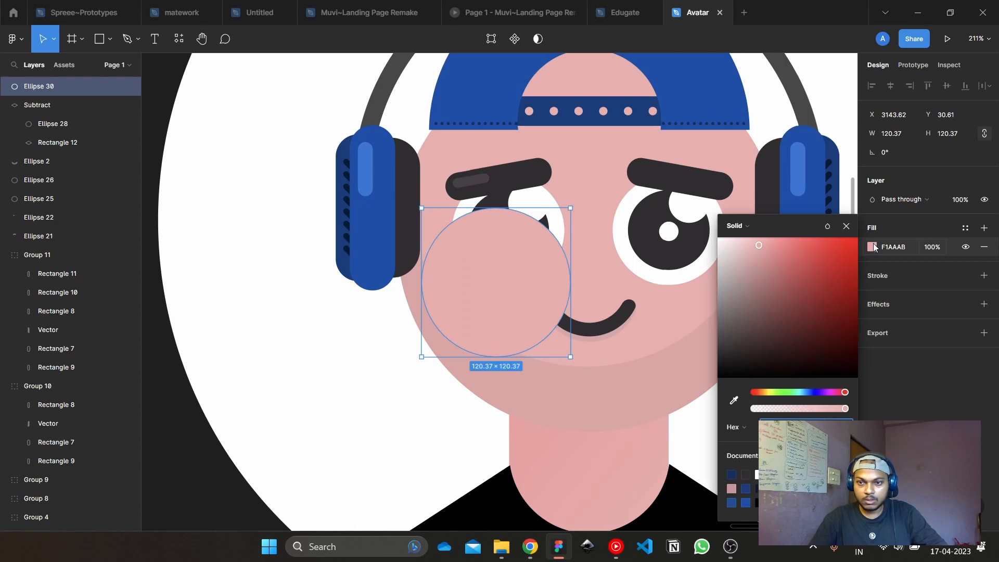
click(741, 228)
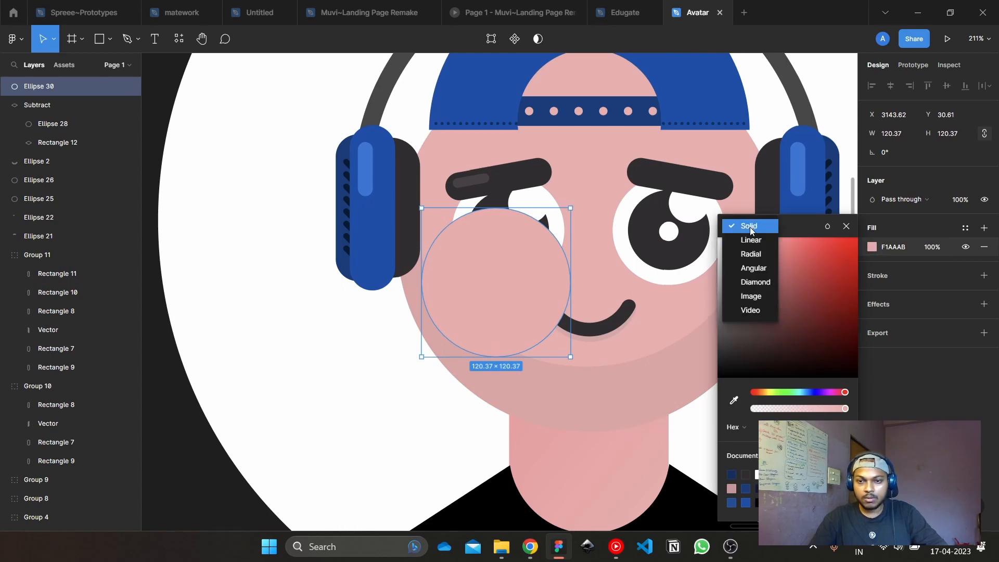
click(751, 254)
click(734, 402)
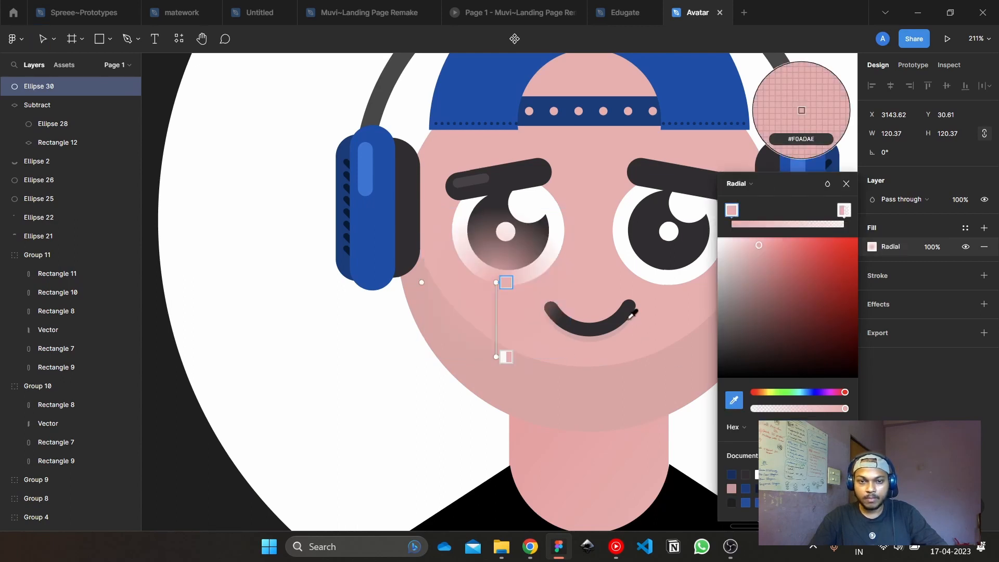
click(605, 277)
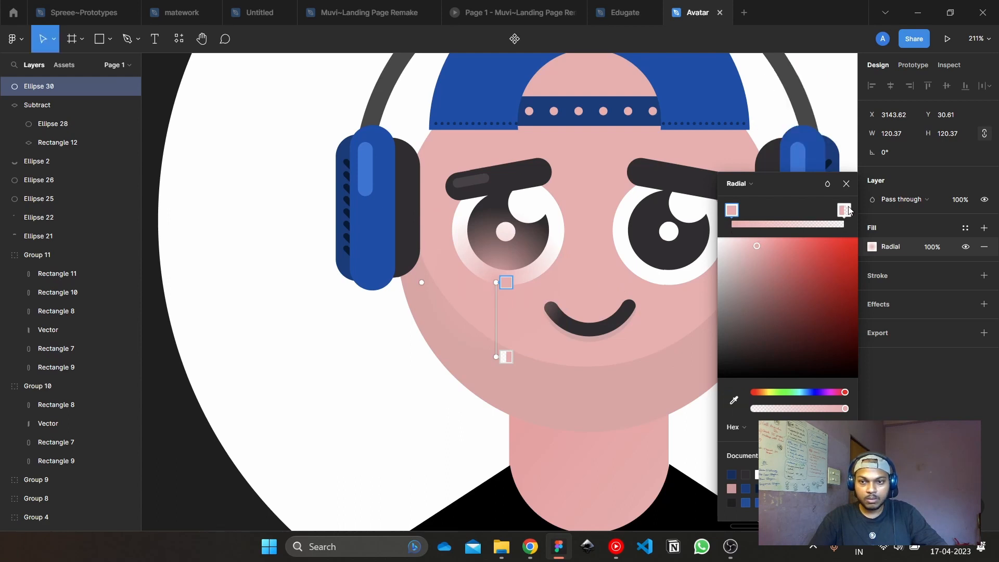
drag(768, 410, 849, 418)
click(734, 400)
click(601, 302)
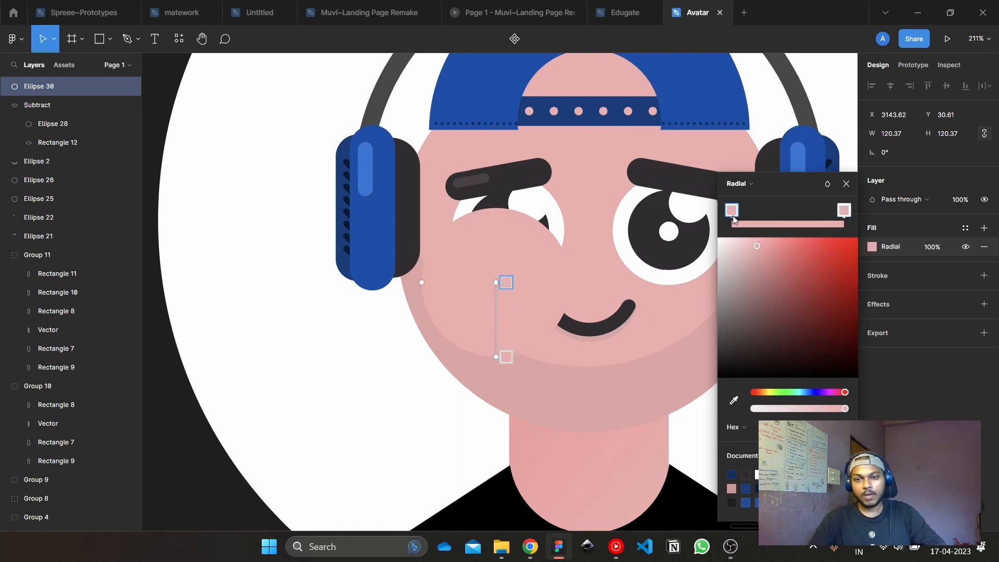
Recolour the gradient's centre stop with the more saturated pink sampled from the neck's upper left, about F29D9F
click(734, 400)
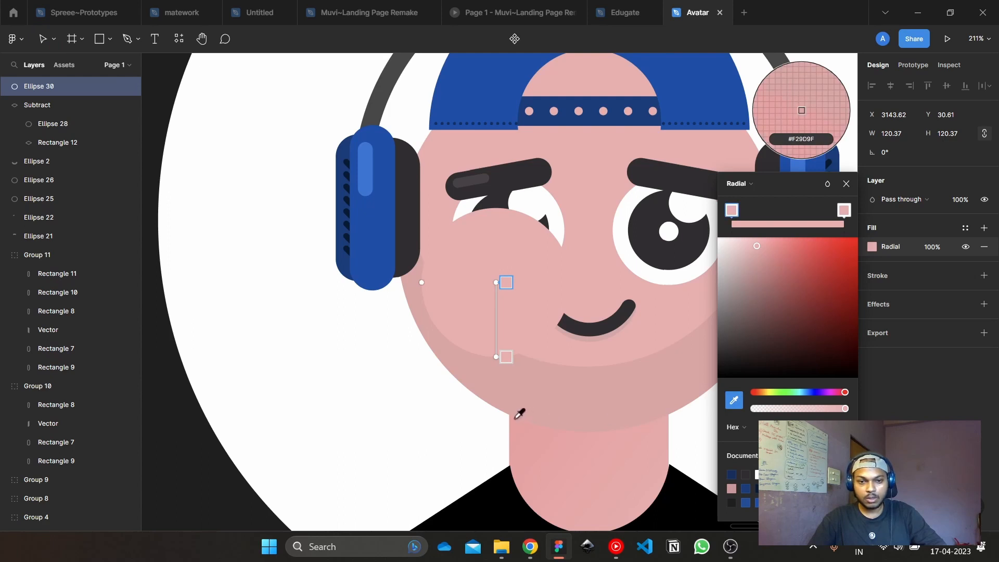
click(520, 415)
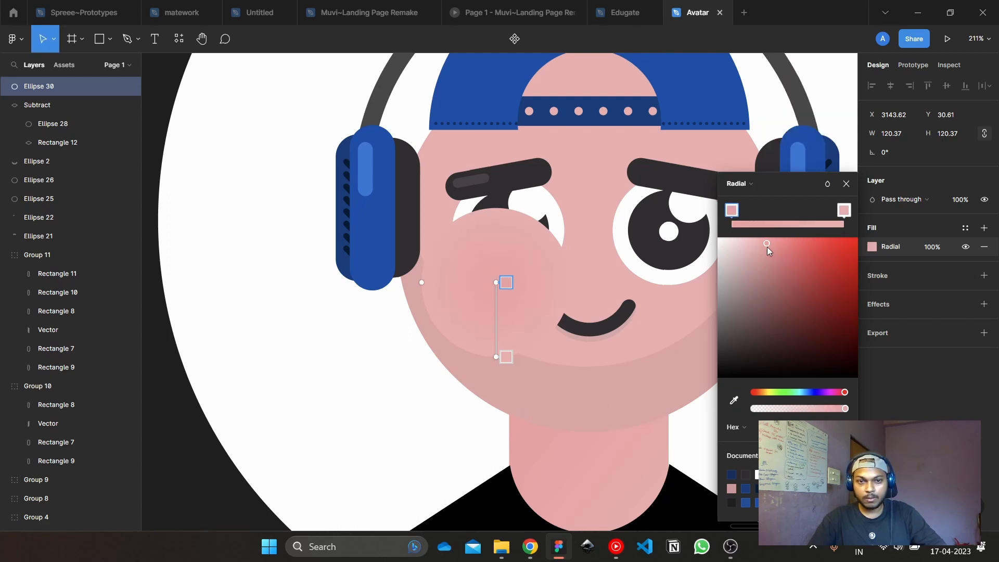
click(290, 331)
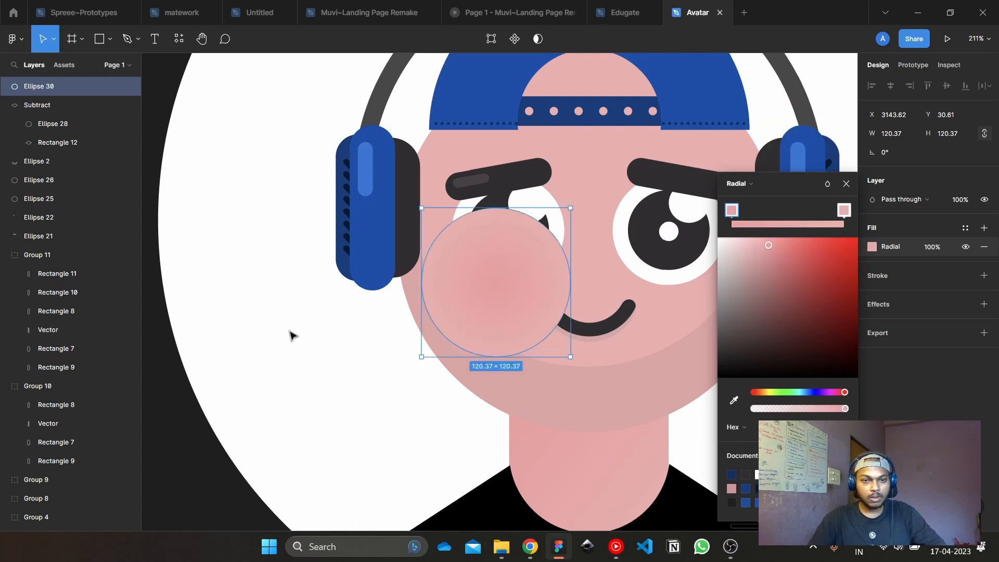
scroll(463, 294, left, 3)
key(Escape)
Try sending the cheek circle behind all other layers, and bring it back to the front
scroll(491, 284, right, 3)
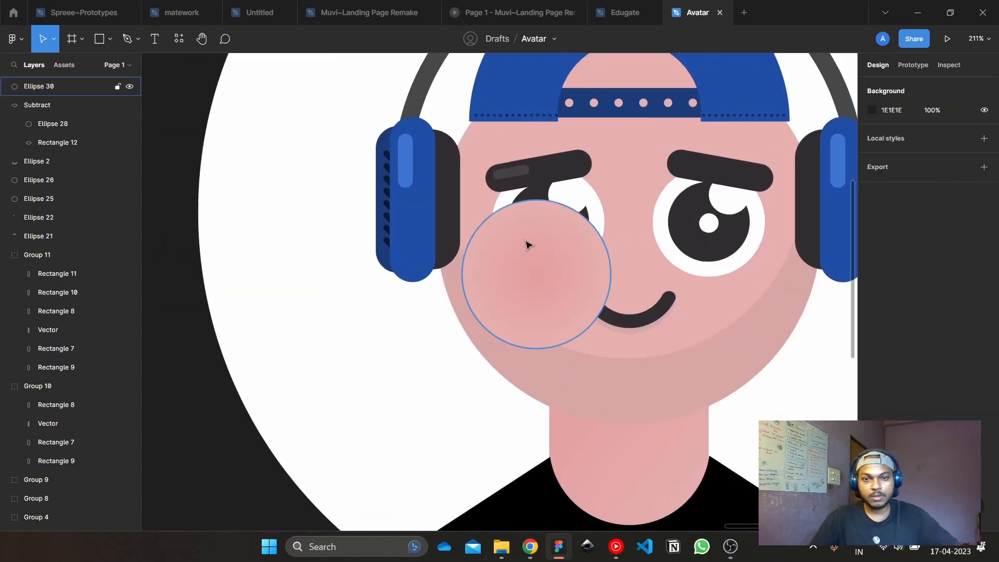
click(526, 240)
key([)
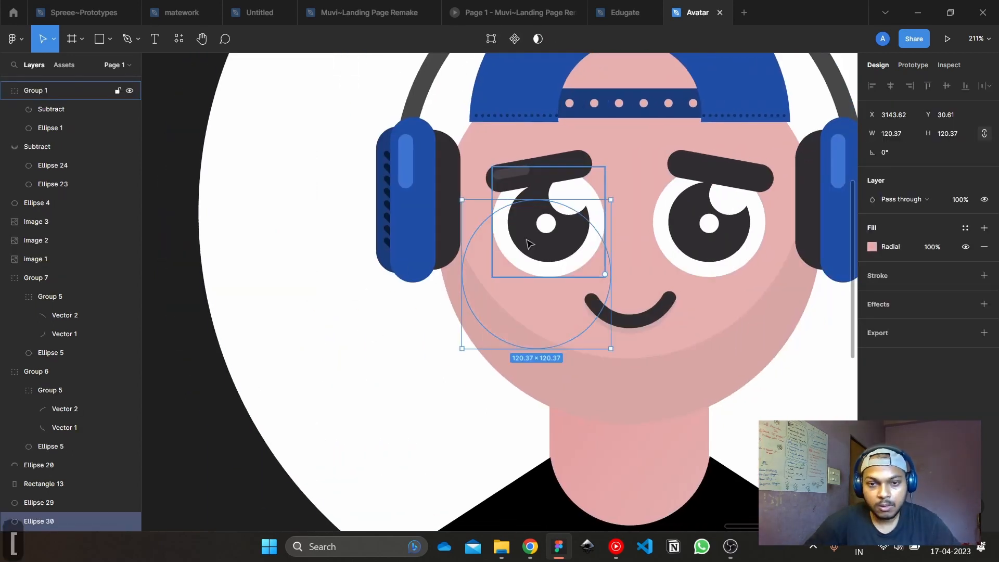
key(bracketright)
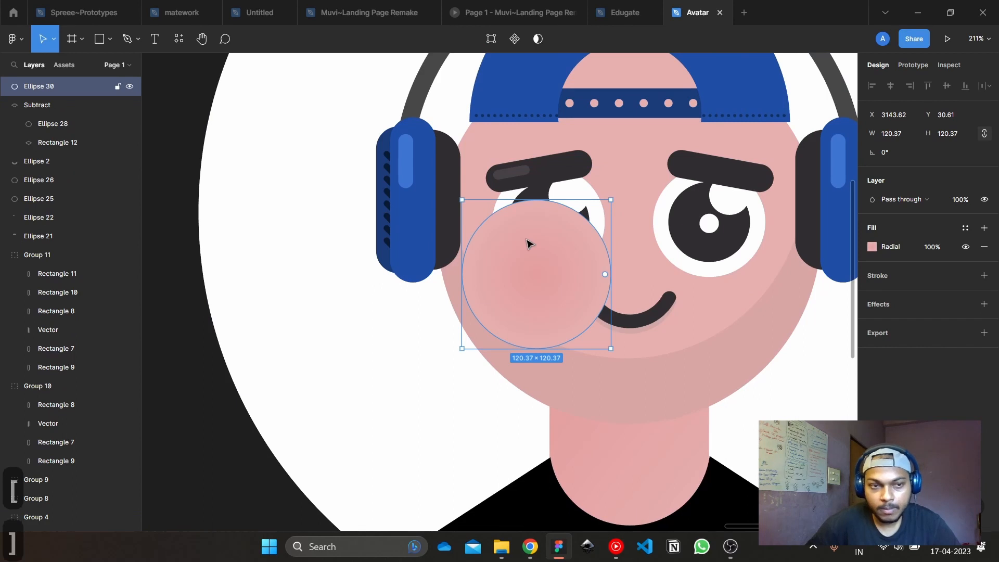
Move the cheek circle down the layer order to sit between Ellipse 27 and Group 2
drag(44, 86, 43, 266)
scroll(48, 202, down, 2)
click(56, 174)
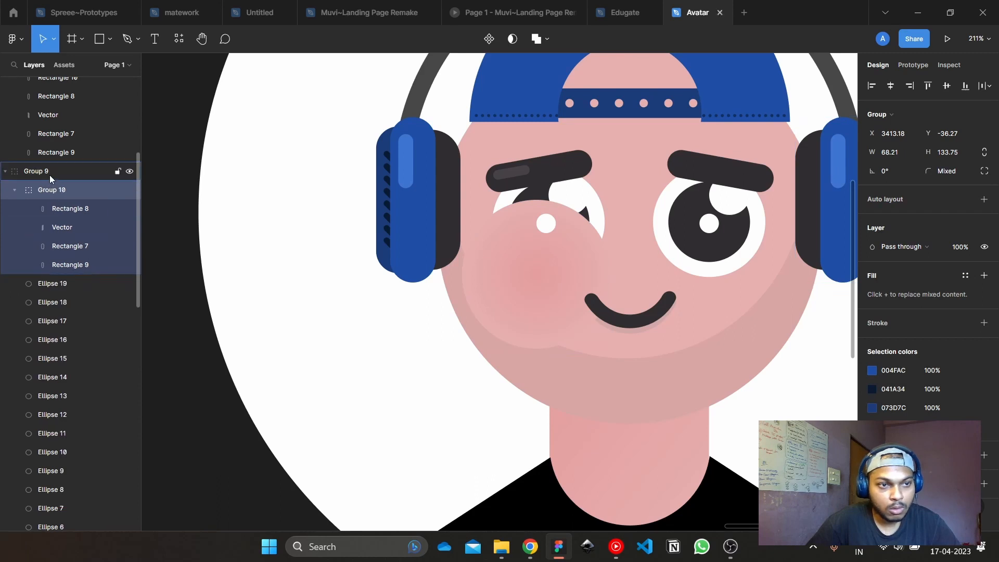
key(ctrl+z)
click(591, 282)
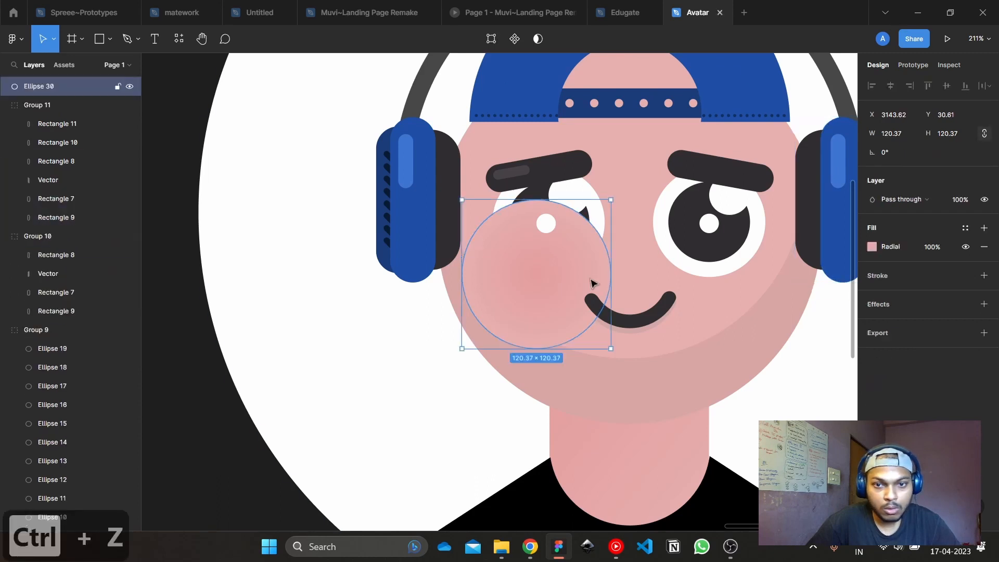
drag(46, 87, 36, 426)
scroll(42, 364, down, 3)
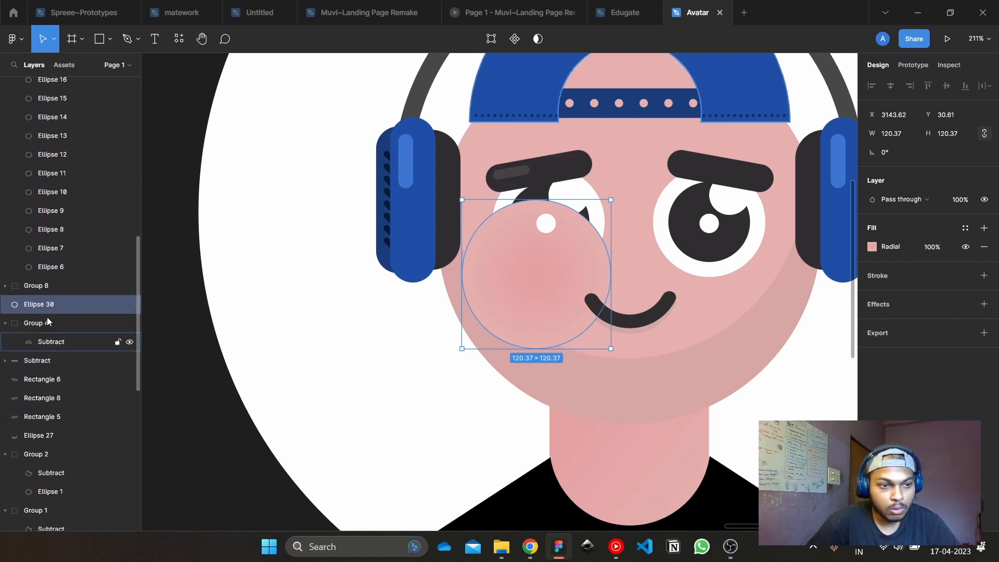
drag(39, 311, 39, 449)
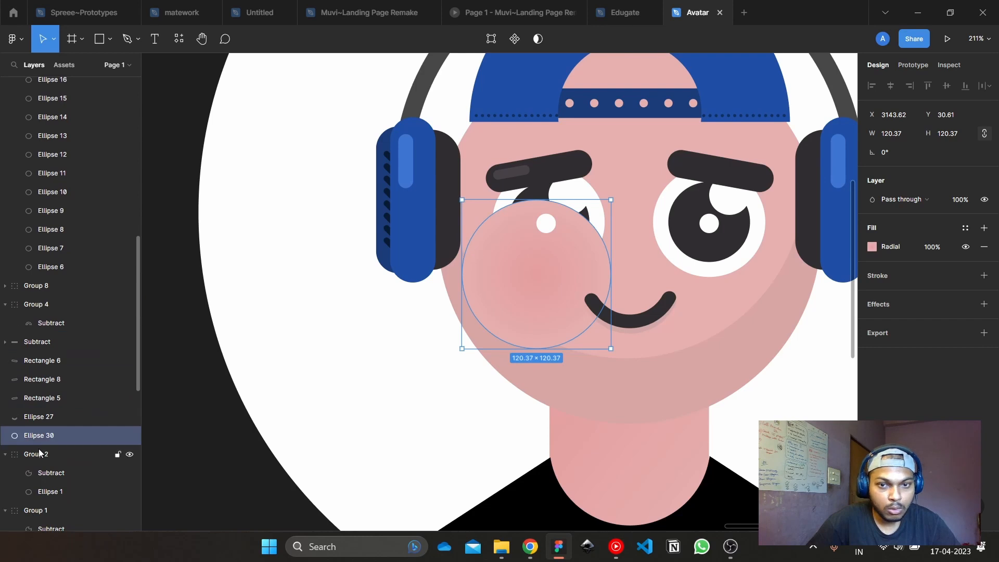
scroll(48, 367, down, 5)
key(Down)
key(Down)
key(Down)
key(Down)
key(Down)
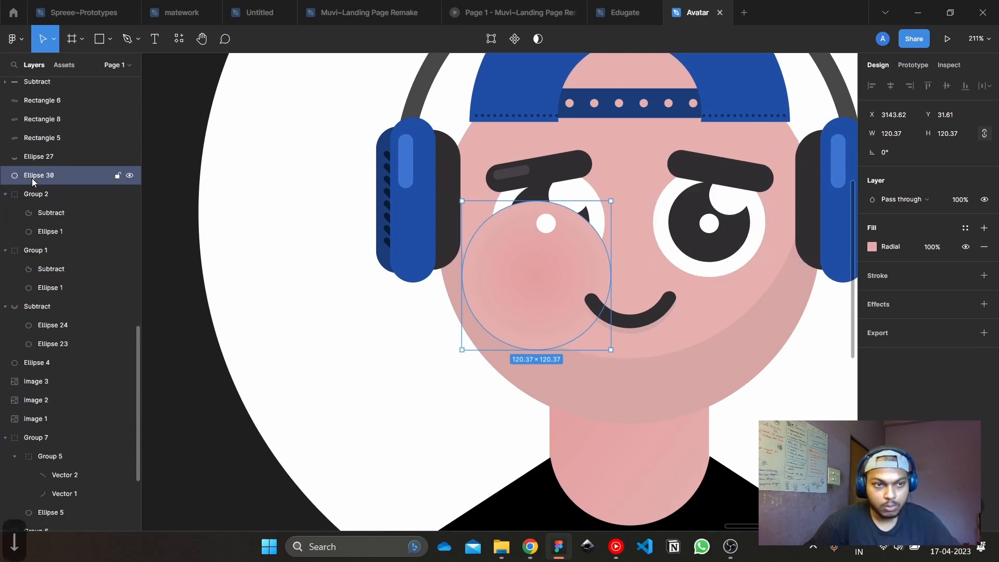
key(Down)
key(Down)
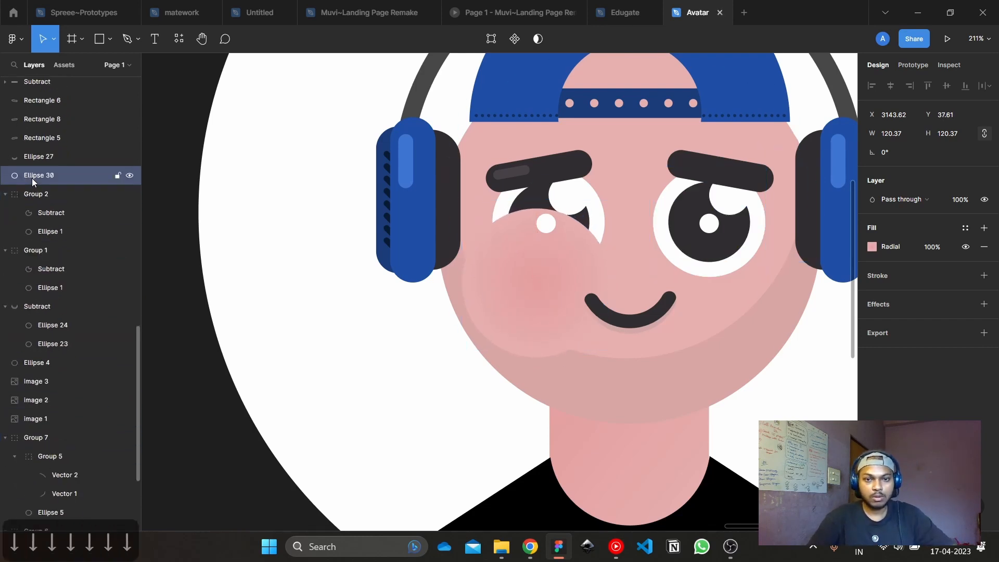
key(ctrl+z)
key(ctrl+z)
key(ctrl+z)
key(ctrl+z)
key(ctrl+z)
key(ctrl+z)
key(ctrl+z)
key(ctrl+z)
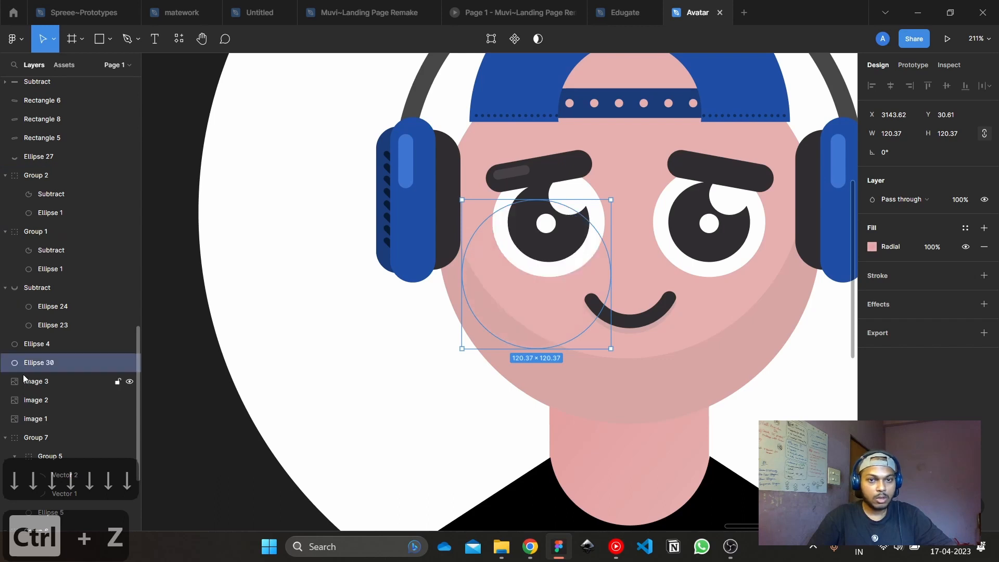
Place the cheek circle directly above the face layer, Ellipse 4, keeping it below the jaw shadow and eyes
mouse_move(56, 364)
mouse_down()
mouse_move(54, 280)
mouse_move(37, 360)
mouse_up()
click(129, 362)
key(ctrl+z)
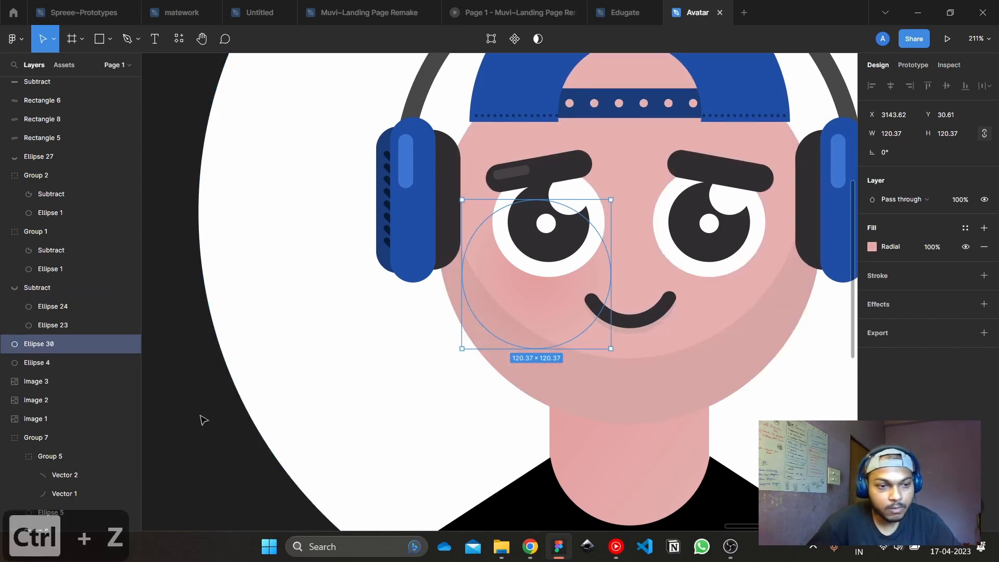
Enlarge the cheek circle upward and downward to about 152.75 × 152.75
click(201, 418)
click(556, 302)
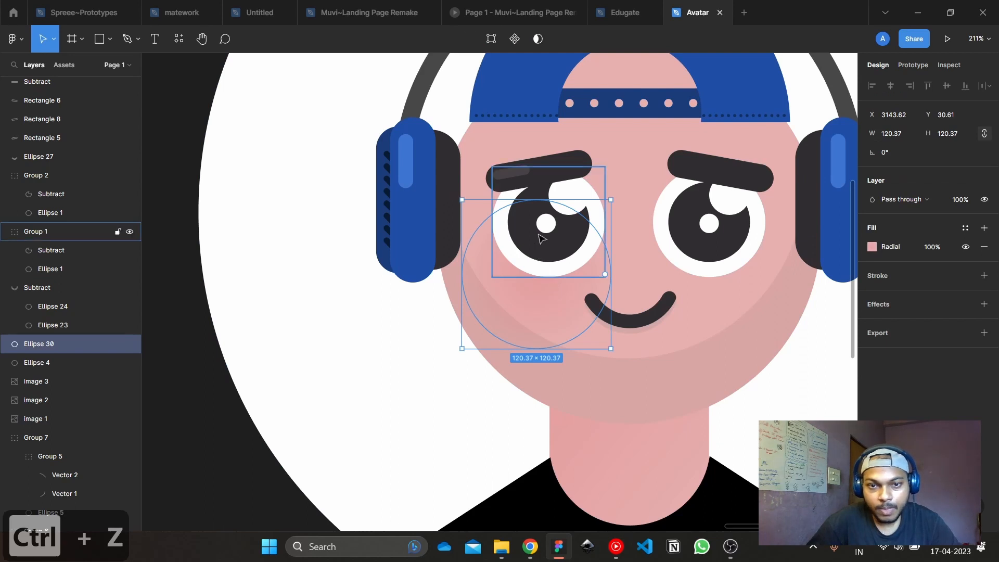
drag(543, 200, 543, 170)
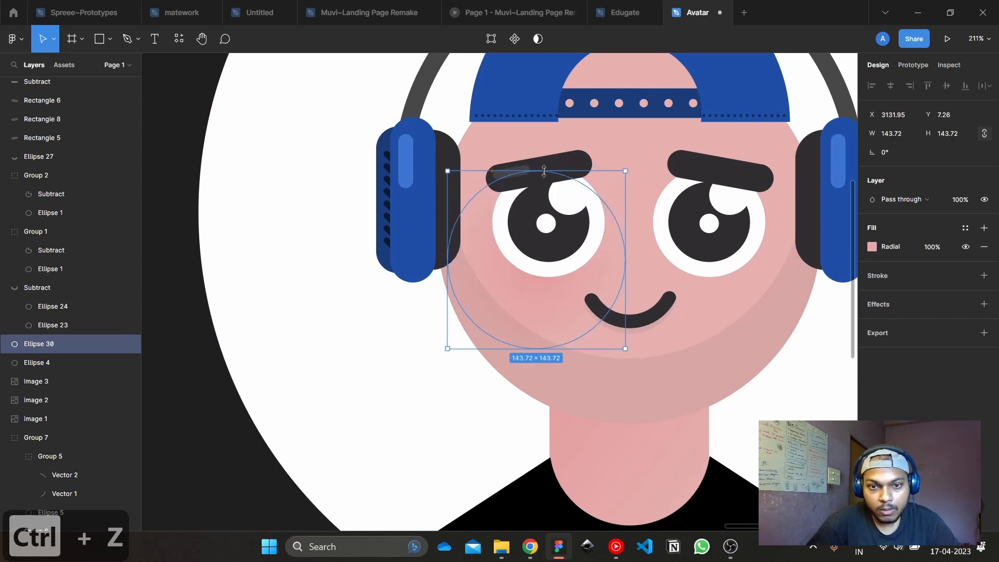
drag(568, 352, 568, 363)
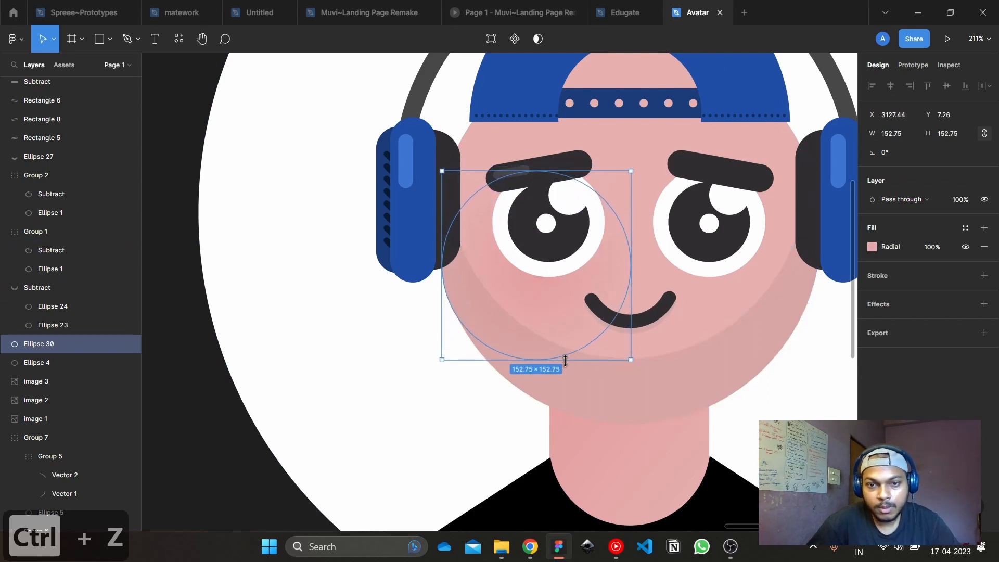
key(shift+1)
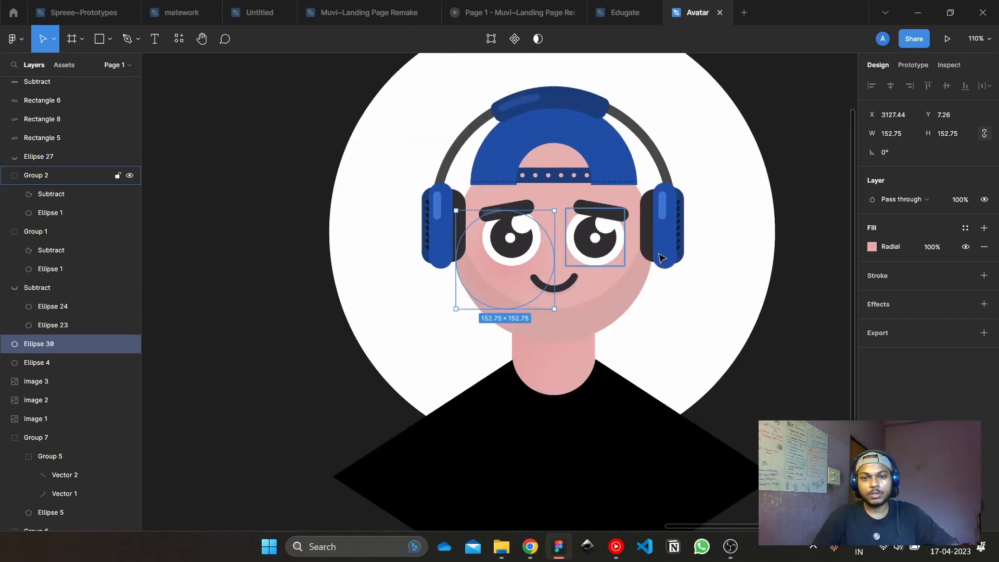
Try a darker, more saturated red for the centre stop of the cheek circle's radial gradient
click(873, 247)
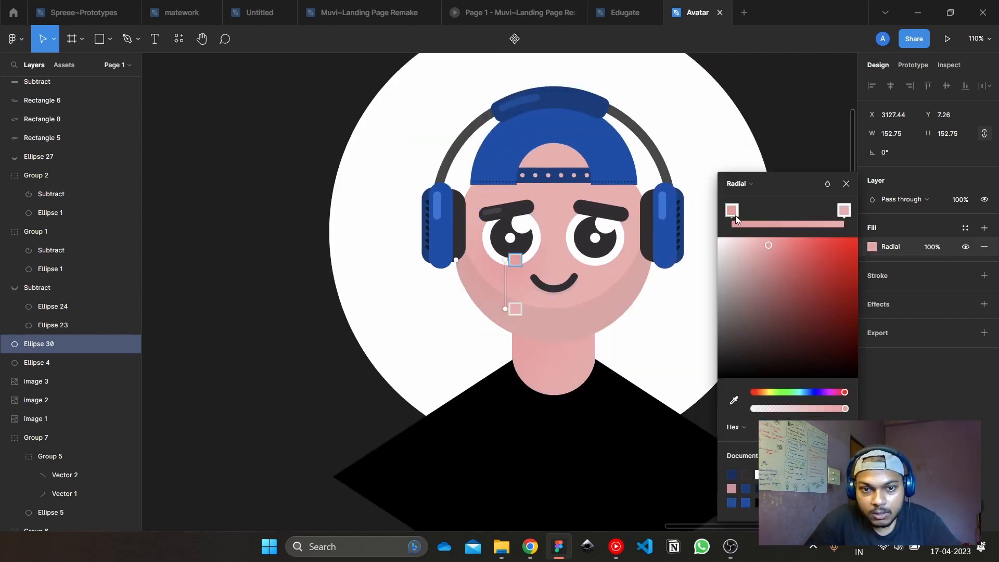
drag(762, 249, 794, 263)
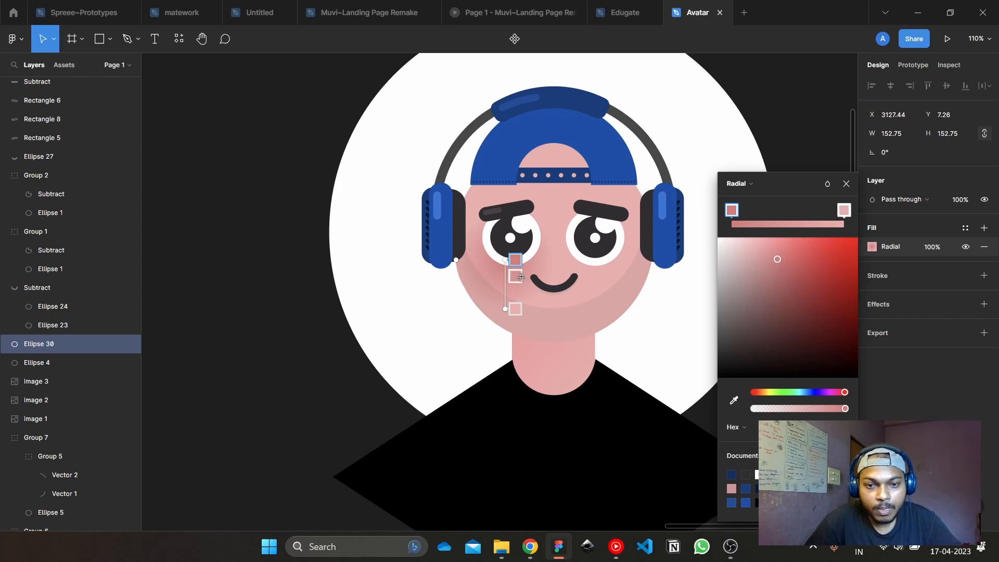
click(279, 329)
scroll(479, 370, down, 3)
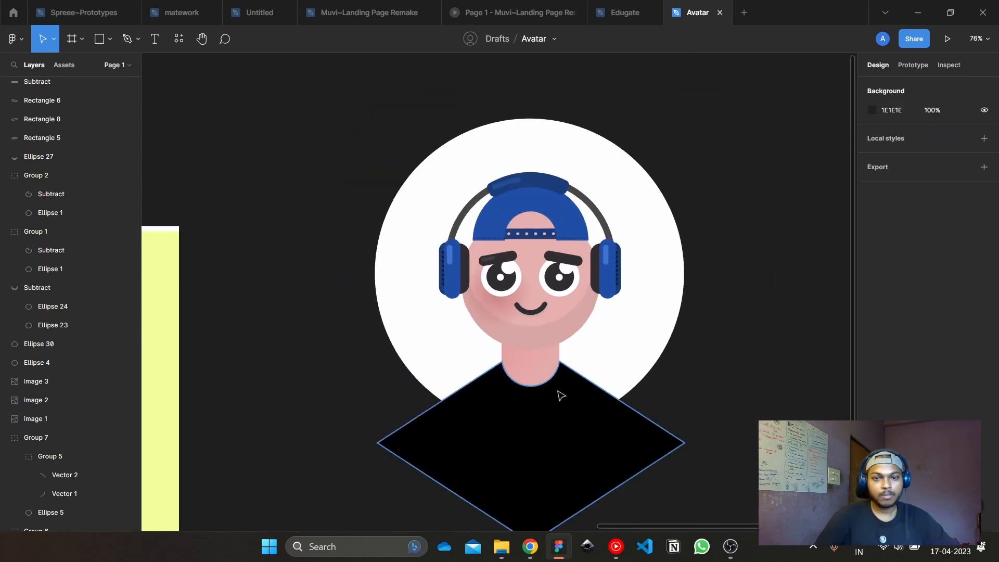
scroll(560, 395, up, 2)
scroll(502, 320, up, 3)
Recolour the cheek gradient's centre stop with the pink sampled from under the eye of the curly-haired reference avatar, about EB969A
key(ctrl+z)
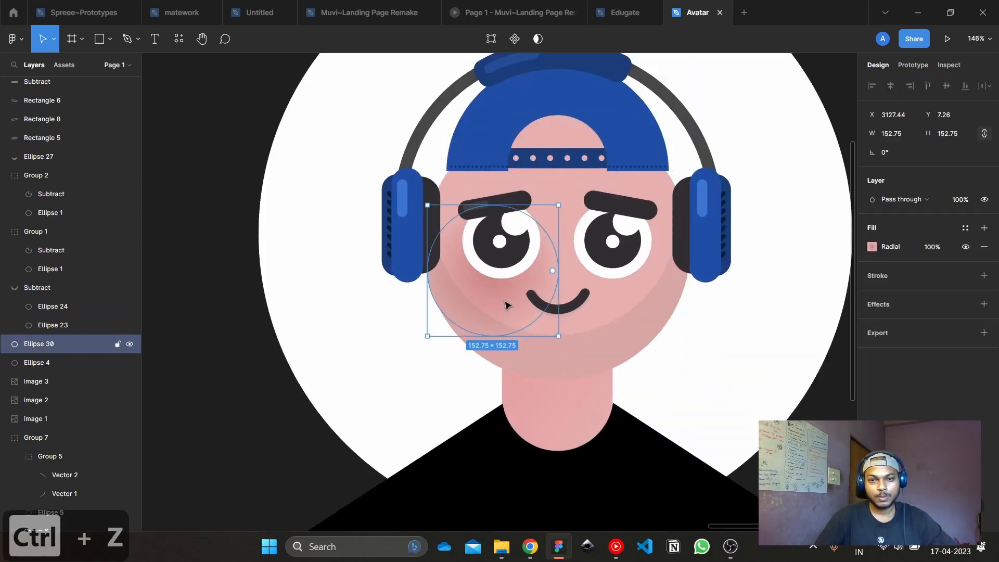
click(872, 247)
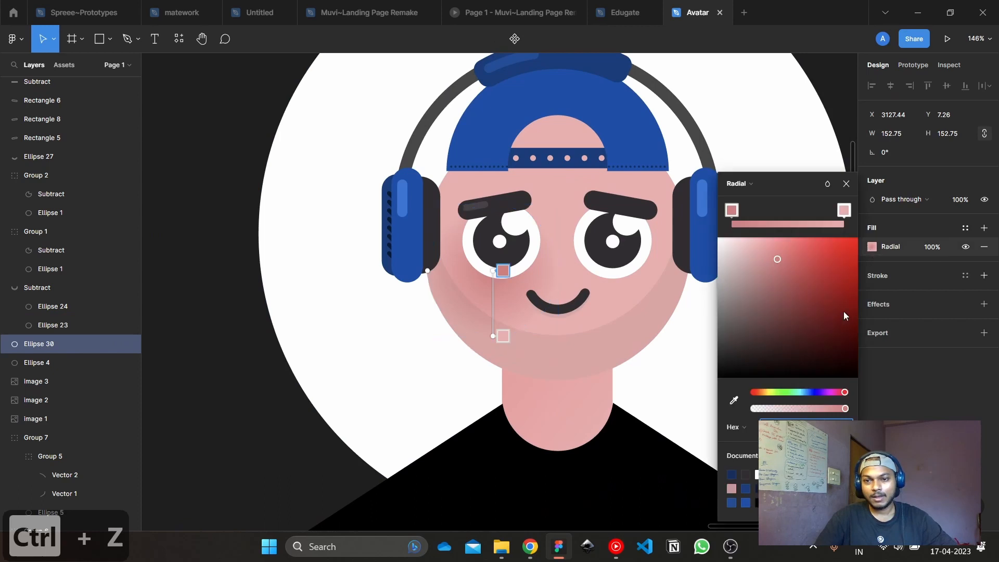
click(736, 399)
scroll(531, 321, down, 3)
scroll(588, 323, left, 6)
scroll(353, 291, up, 7)
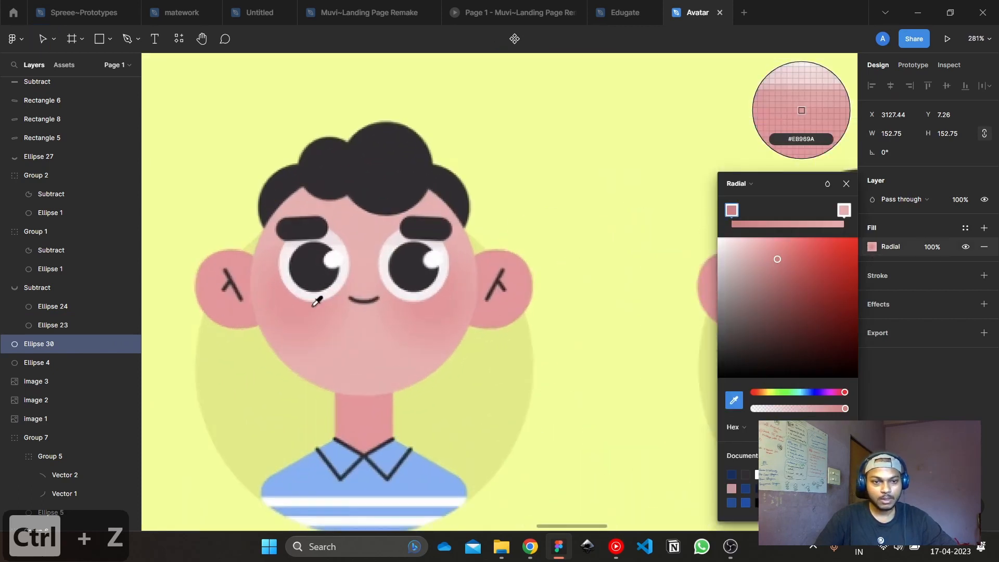
click(306, 295)
scroll(513, 286, down, 6)
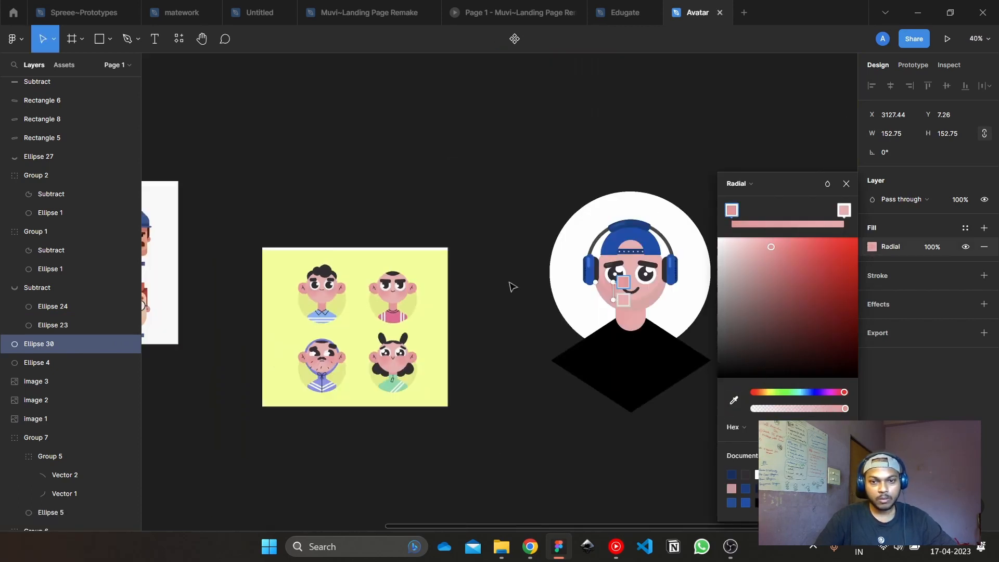
scroll(512, 287, right, 5)
scroll(529, 277, up, 1)
click(475, 336)
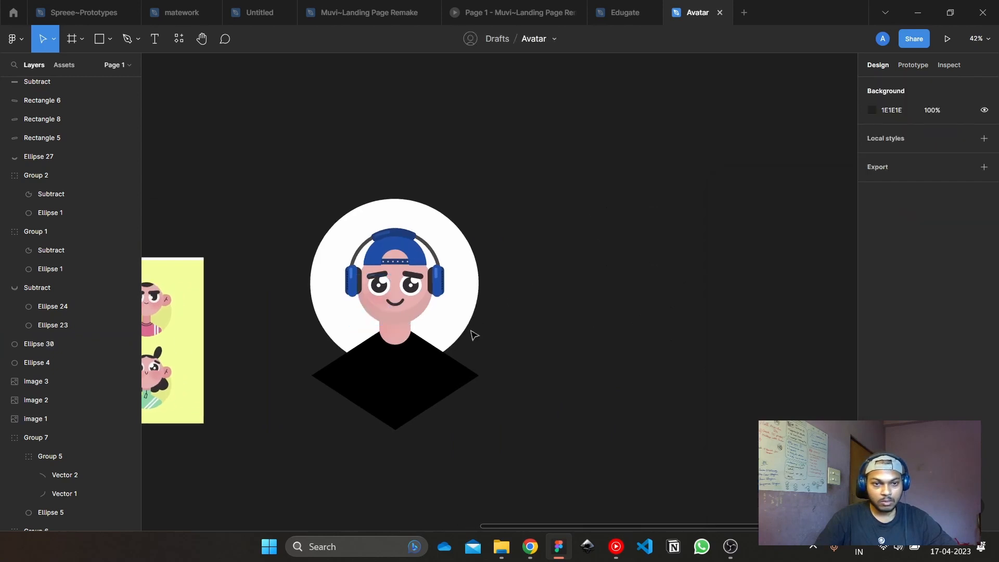
Shift the cheek circle slightly inward and down to X 3137.26, Y 21.19, and place a duplicate of it on the opposite cheek
scroll(403, 328, up, 3)
click(347, 270)
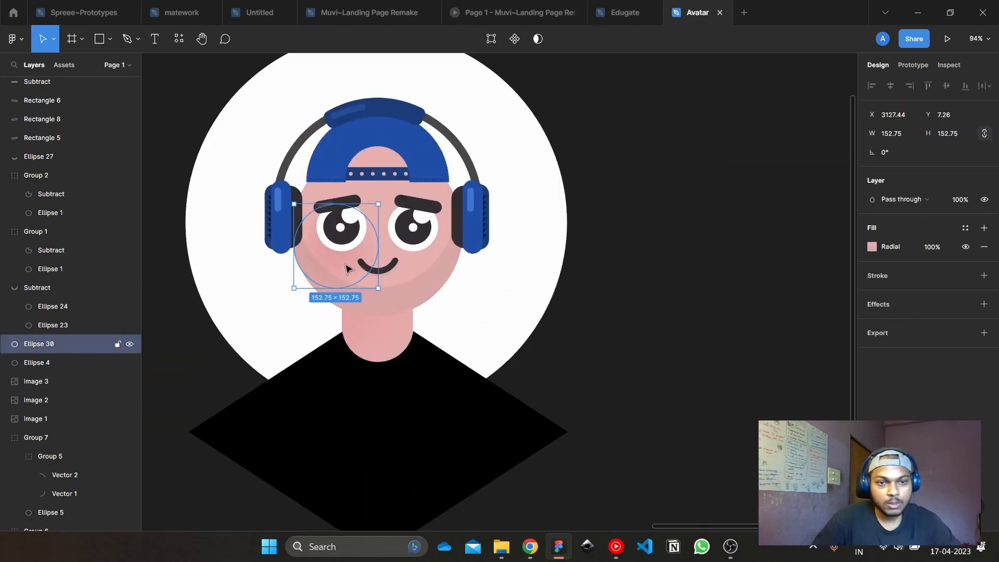
drag(346, 269, 351, 273)
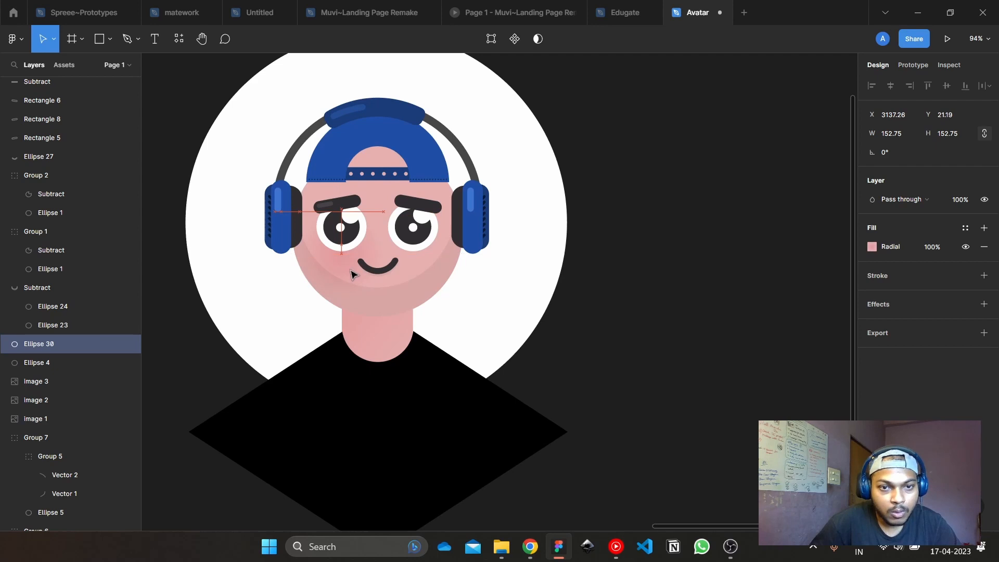
key(ctrl+d)
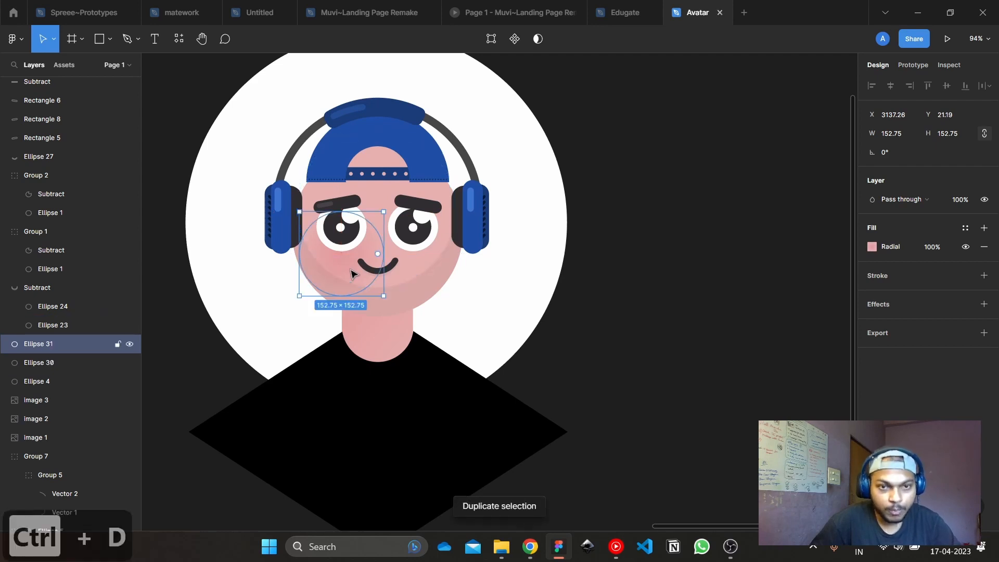
drag(346, 269, 425, 261)
click(626, 197)
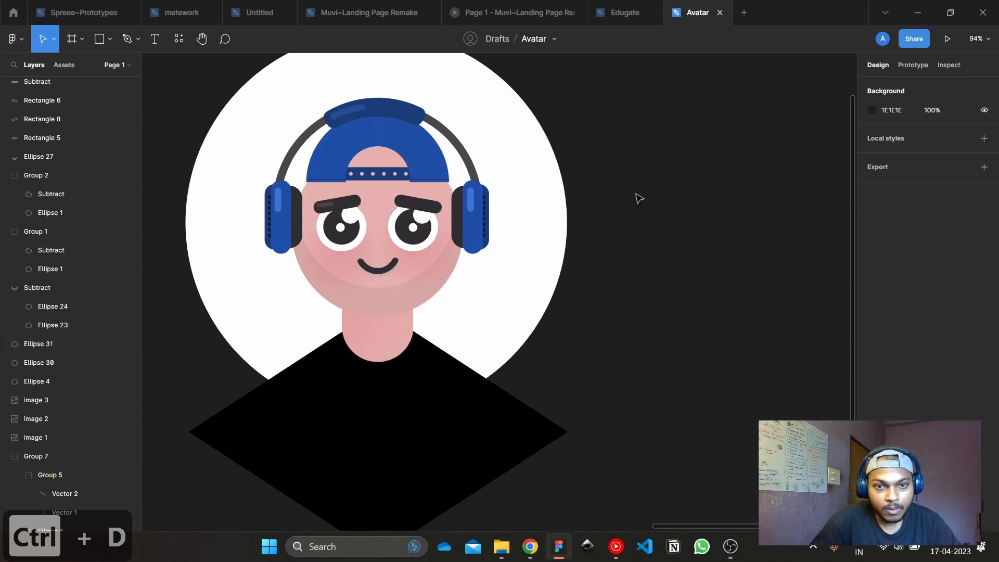
Examine the whole avatar with its cheek blush, and inspect the area where the chin meets the neck
scroll(692, 238, down, 2)
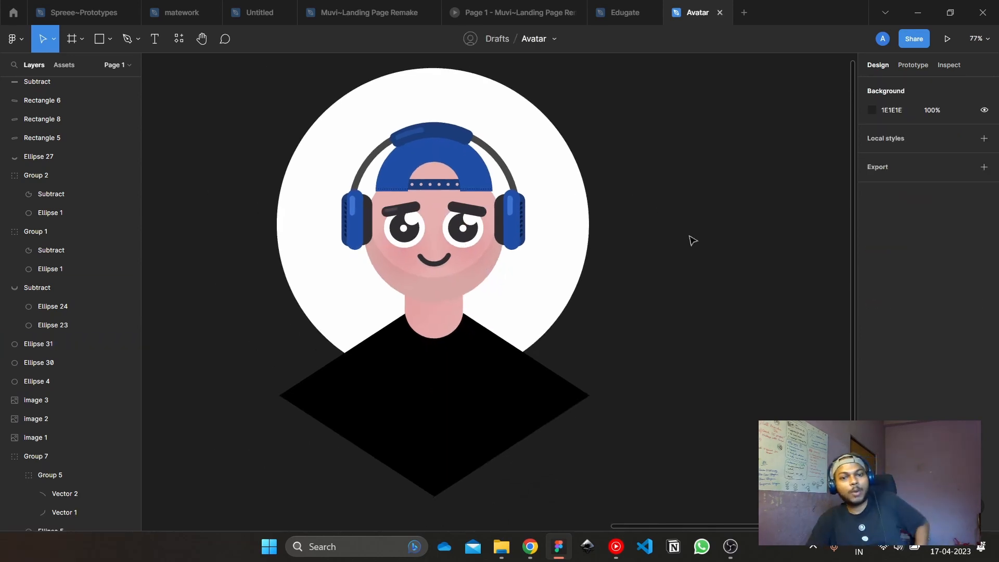
scroll(695, 312, down, 5)
scroll(704, 319, up, 5)
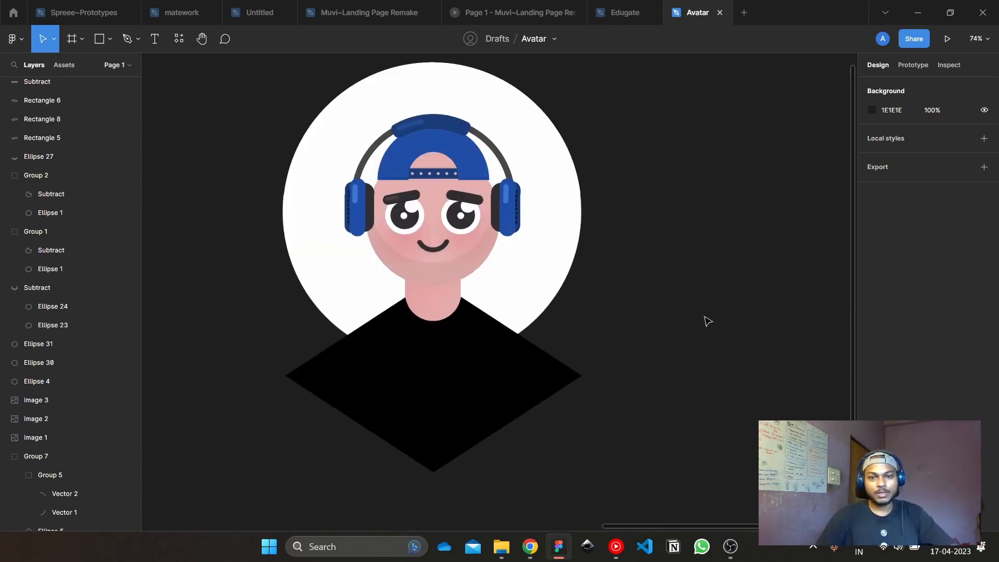
drag(704, 319, 764, 358)
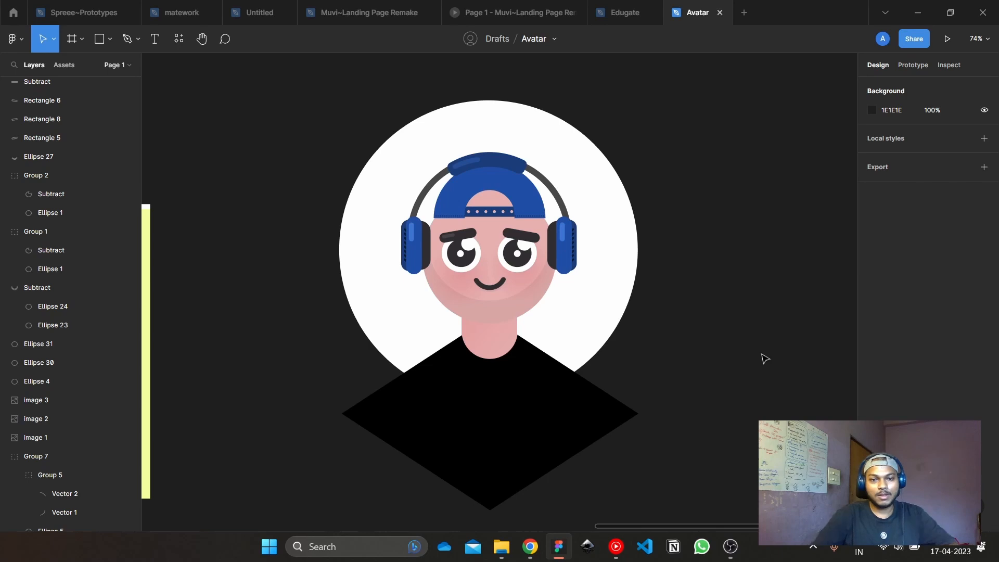
scroll(494, 260, up, 3)
scroll(520, 322, down, 5)
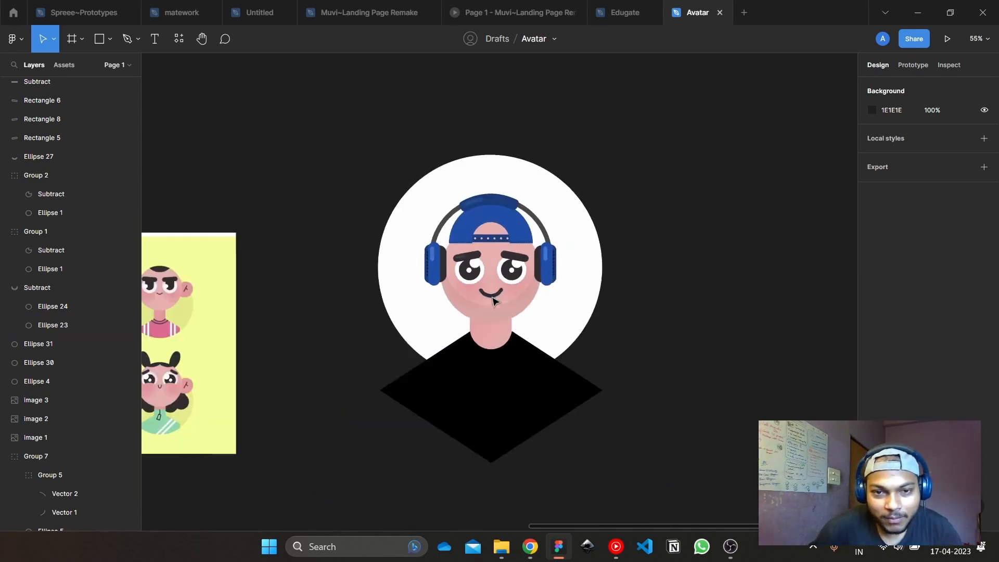
scroll(482, 337, up, 5)
click(479, 330)
scroll(451, 333, up, 3)
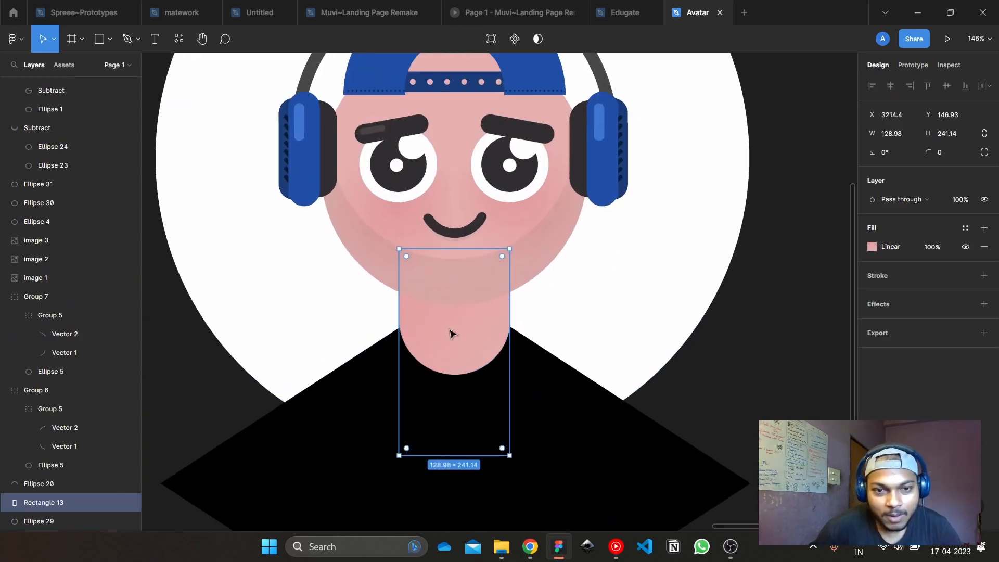
scroll(449, 328, up, 2)
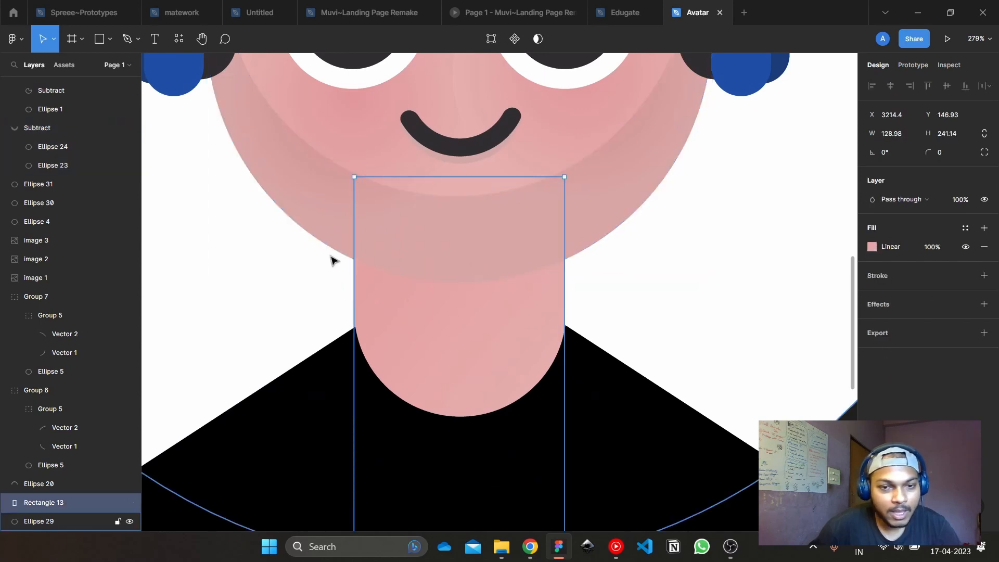
click(97, 39)
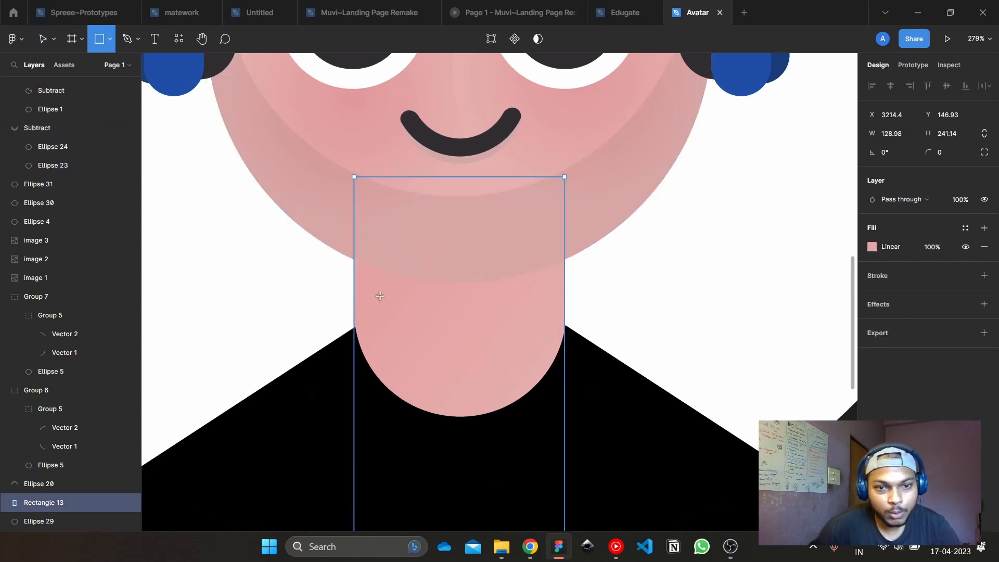
scroll(370, 259, up, 3)
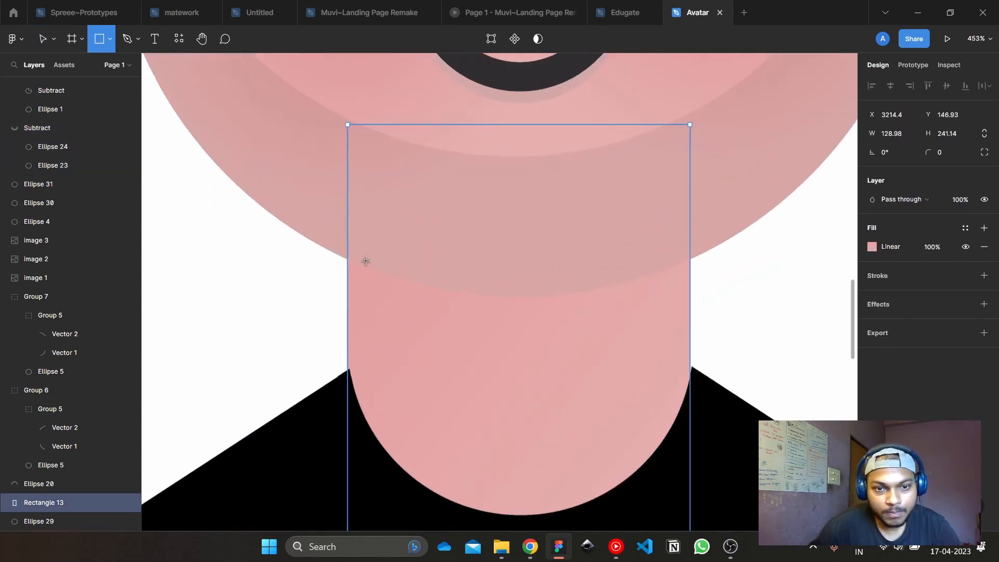
click(32, 42)
Duplicate the jaw shadow and offset the copy slightly downward so that it falls across the neck
click(493, 223)
scroll(493, 222, down, 3)
key(ctrl+d)
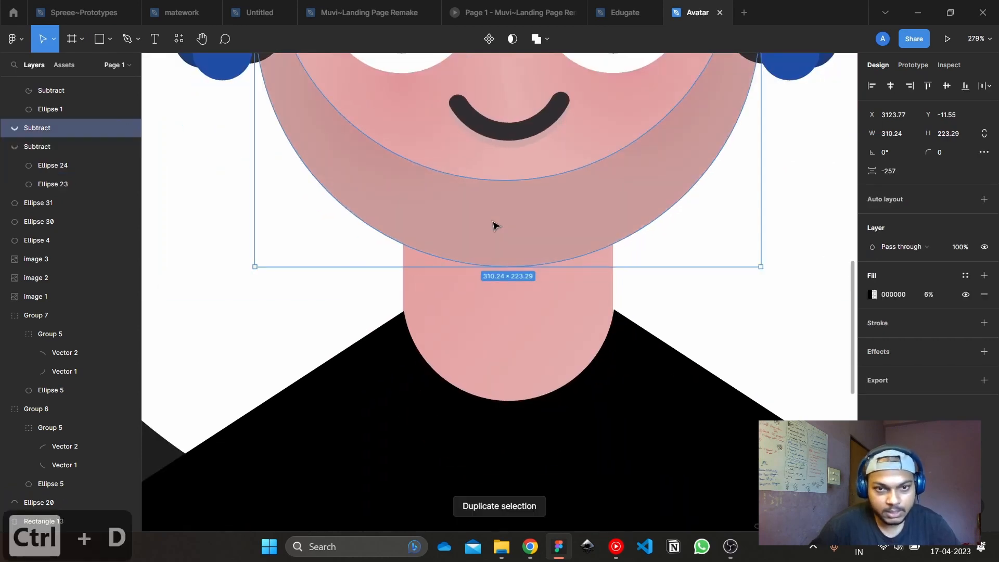
scroll(499, 224, down, 3)
drag(508, 223, 508, 232)
Duplicate the neck rectangle and intersect it with the outer circle, Ellipse 23, of the copied jaw shadow
click(510, 281)
key(ctrl+d)
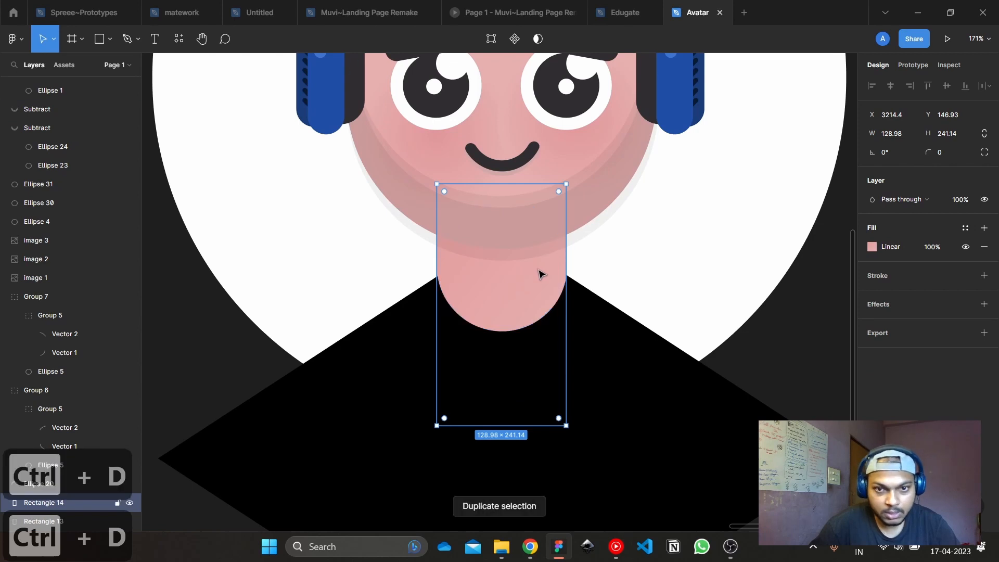
shift+click(593, 218)
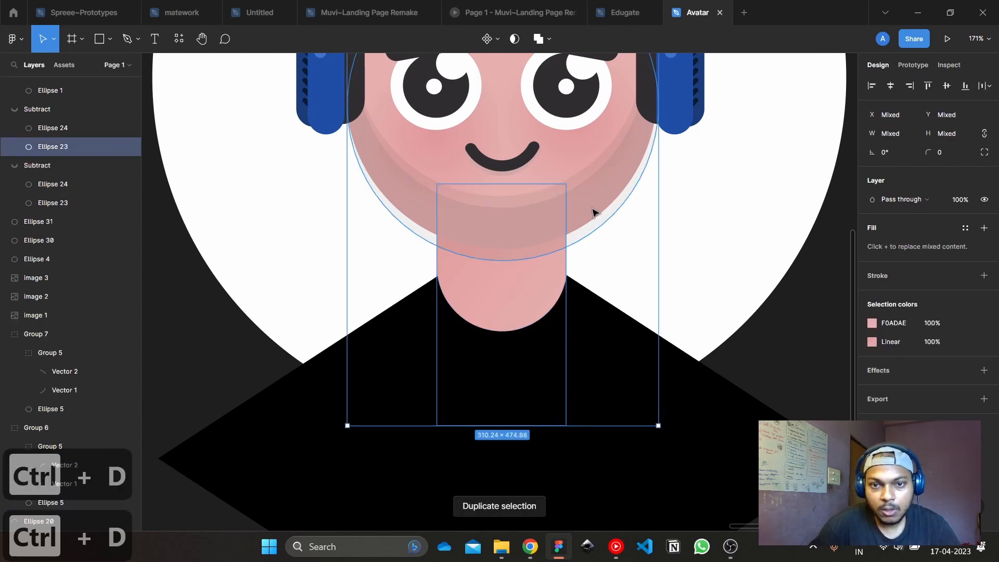
click(549, 39)
click(555, 96)
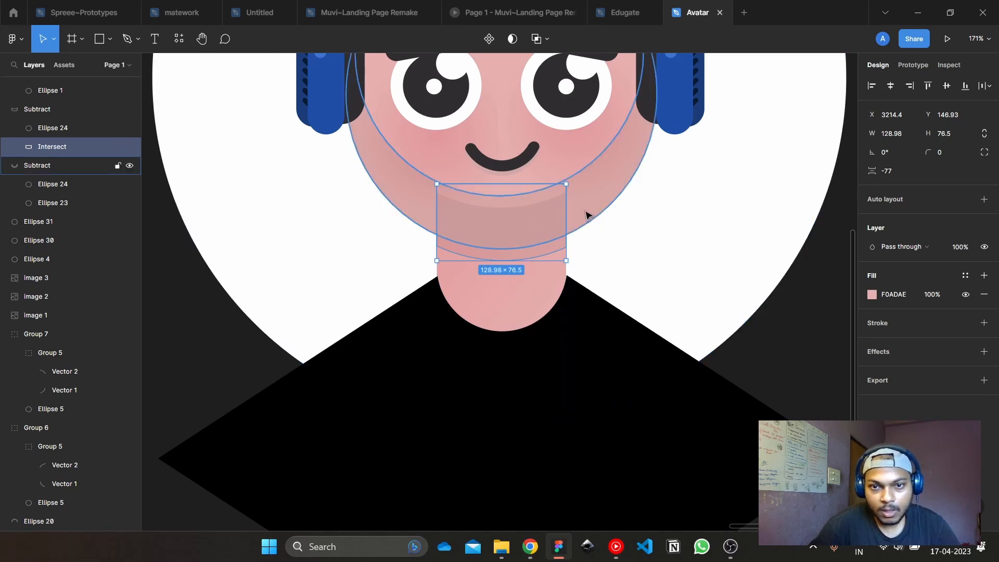
Move the trimmed neck shadow down the layer order to sit directly above the neck layer, Rectangle 13, behind the face
click(585, 214)
click(540, 240)
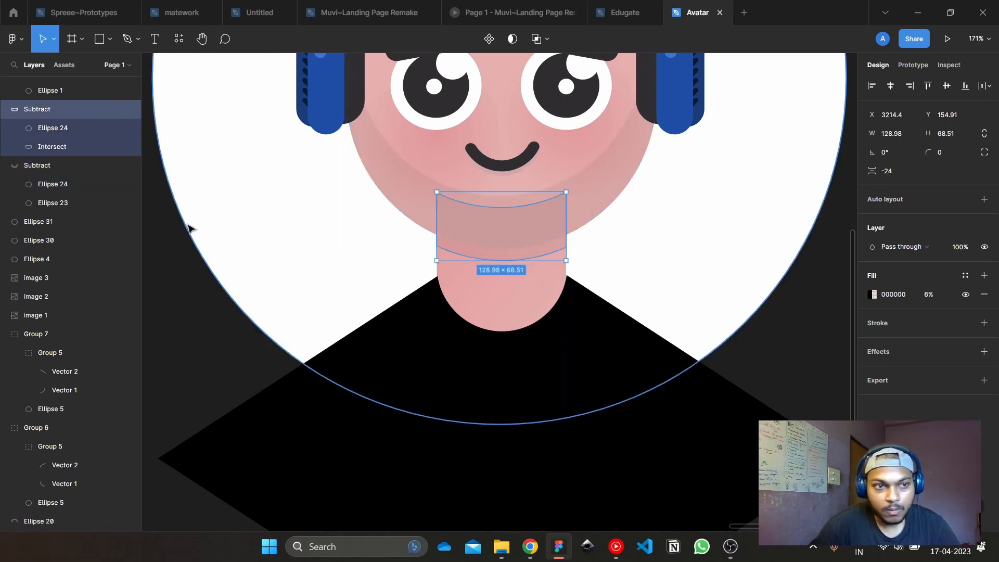
drag(55, 112, 24, 502)
Set the opacity of the neck shadow's black fill to 10%
click(546, 253)
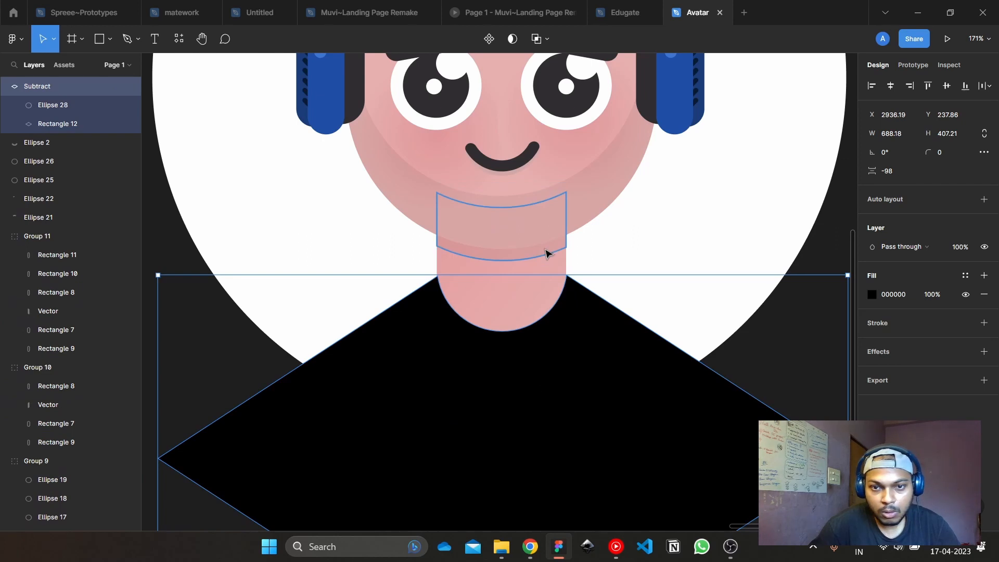
click(932, 294)
text(10)
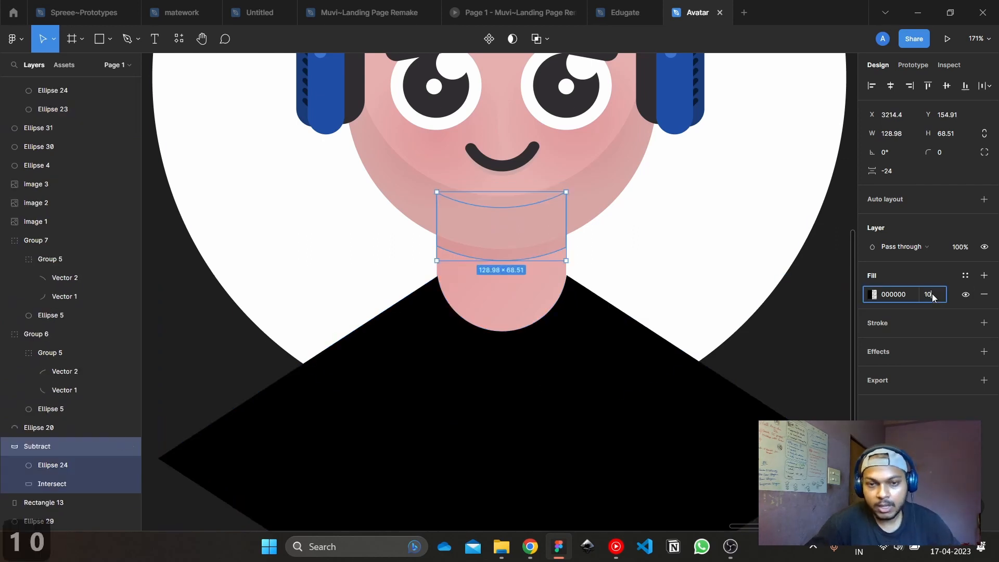
key(Return)
click(821, 328)
scroll(663, 345, down, 5)
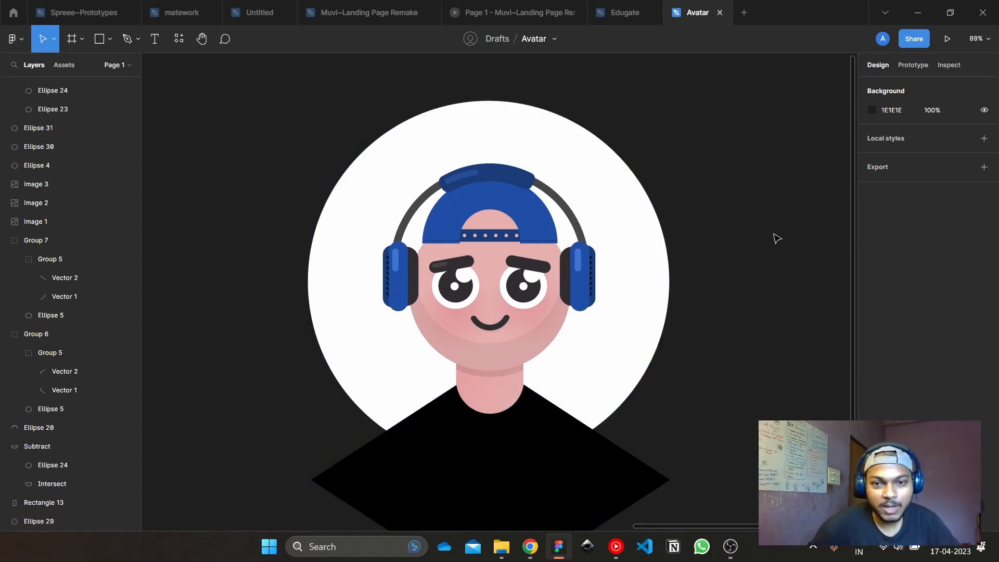
Duplicate the light-blue highlight on the headband and place the copy, shrunk to about 344 × 365, on the upper part of the cap
scroll(490, 198, up, 3)
click(490, 199)
scroll(495, 208, up, 2)
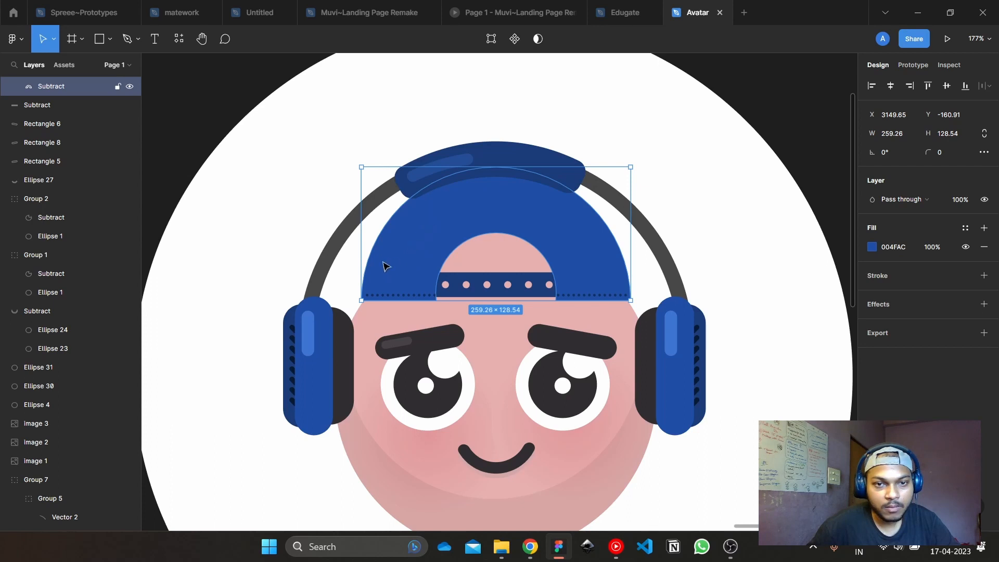
scroll(738, 213, down, 1)
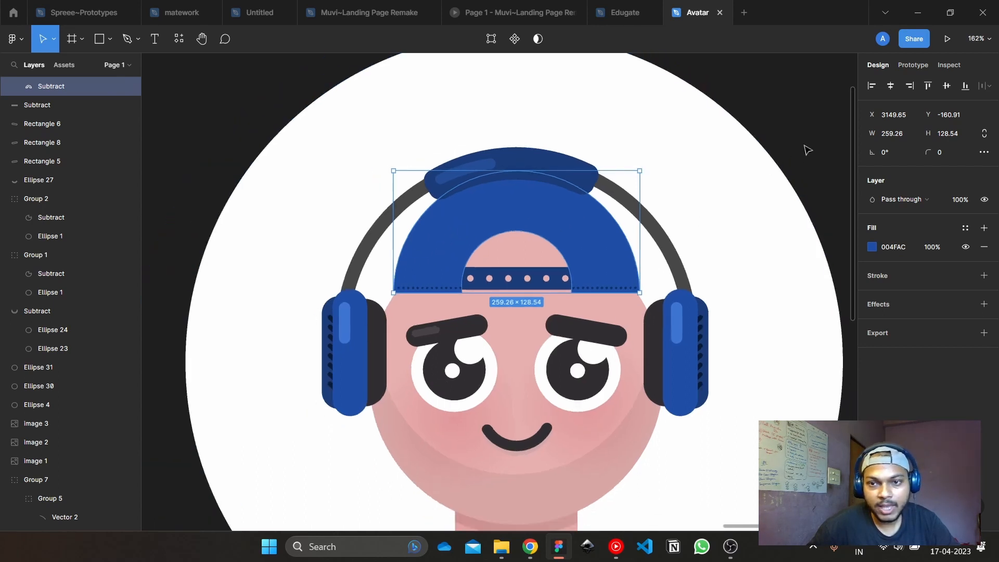
click(807, 150)
click(464, 180)
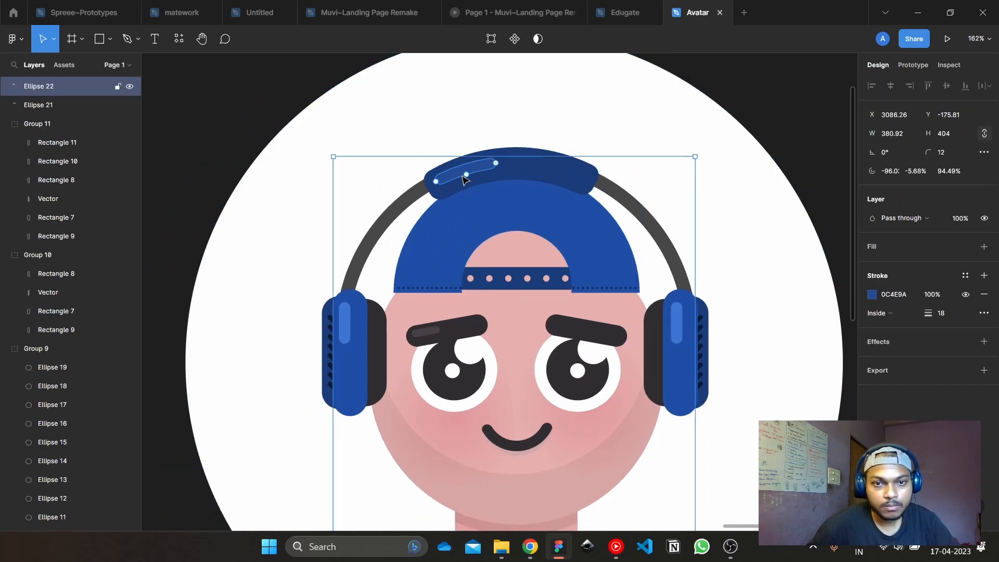
key(ctrl+d)
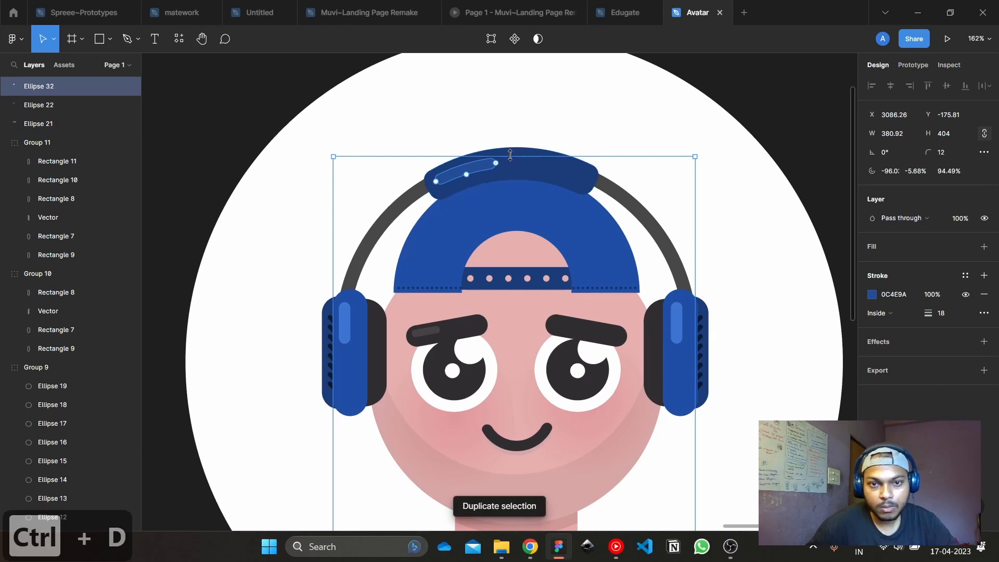
drag(511, 156, 512, 193)
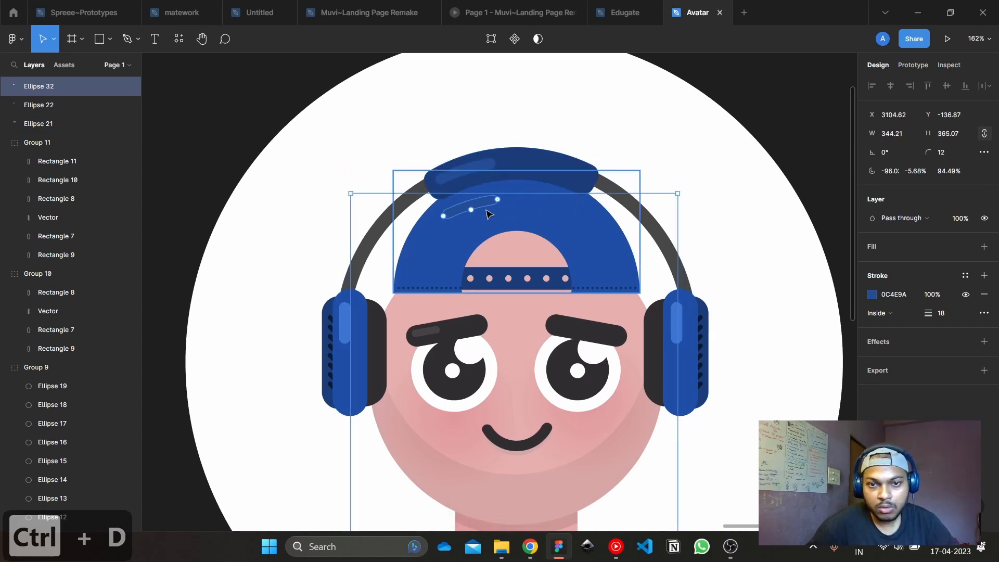
scroll(489, 213, down, 3)
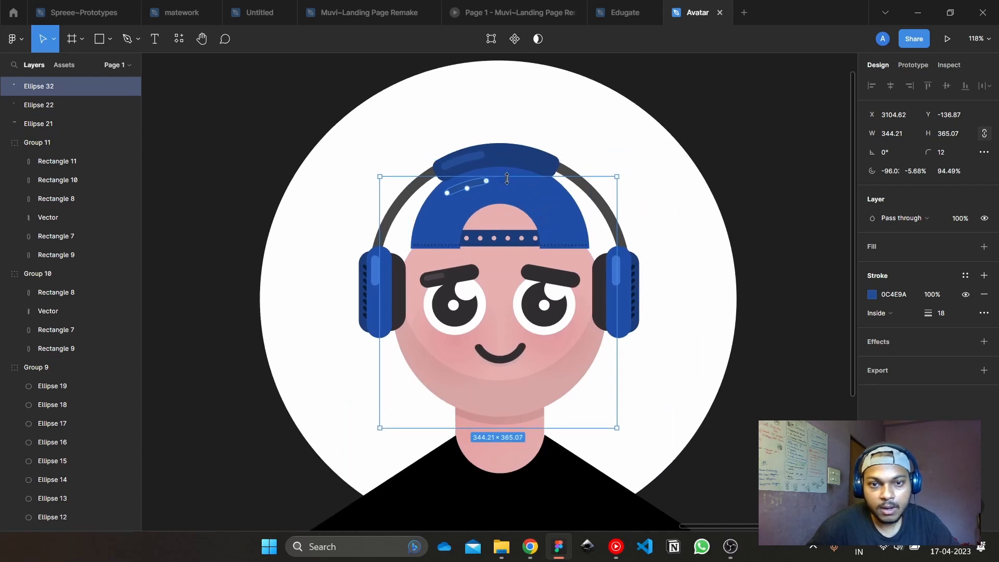
drag(477, 185, 481, 181)
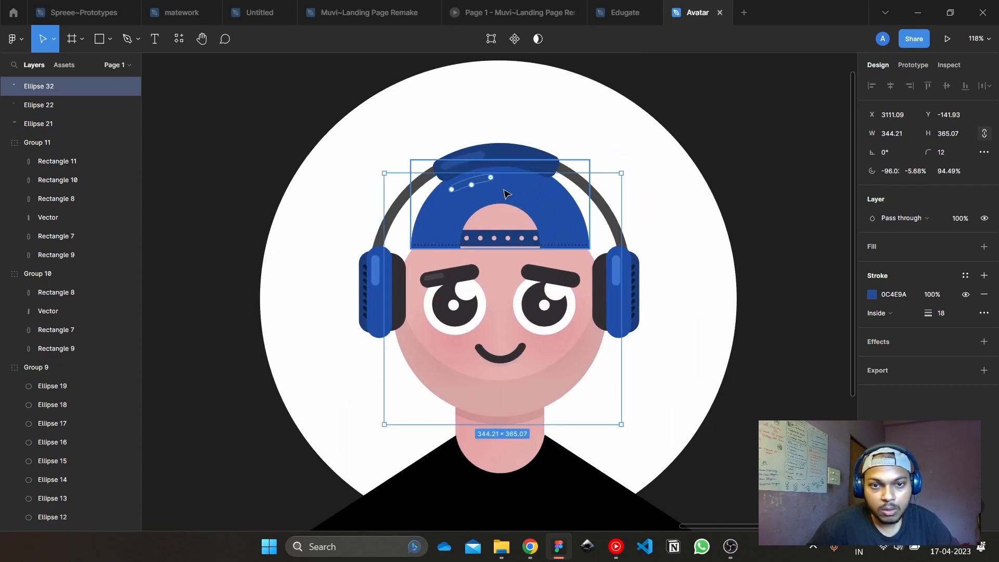
Lighten the cap highlight's stroke colour to 1E65B9
click(872, 294)
mouse_move(839, 286)
mouse_down()
mouse_move(836, 271)
mouse_move(836, 280)
mouse_up()
click(751, 145)
Reshape the cap highlight's arc to start at about -121° with a ratio of about 92.9%
scroll(400, 210, up, 3)
ctrl+click(502, 187)
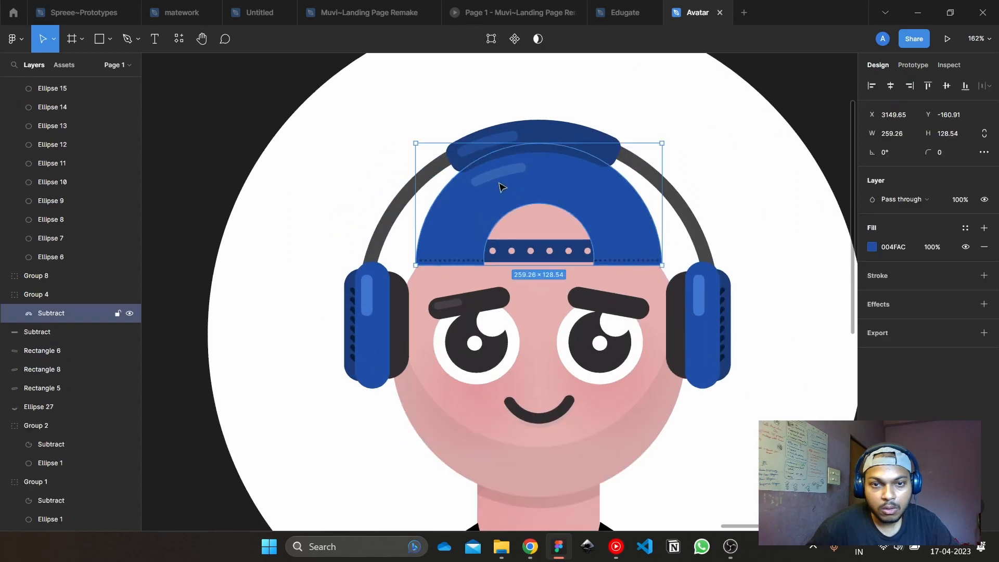
click(517, 167)
scroll(517, 165, up, 4)
drag(533, 171, 461, 180)
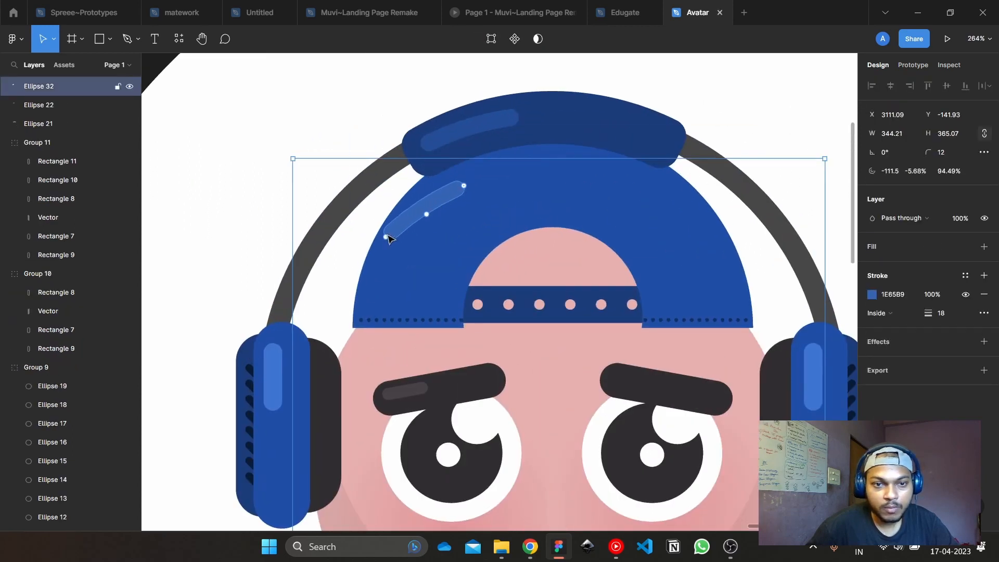
drag(397, 253, 434, 217)
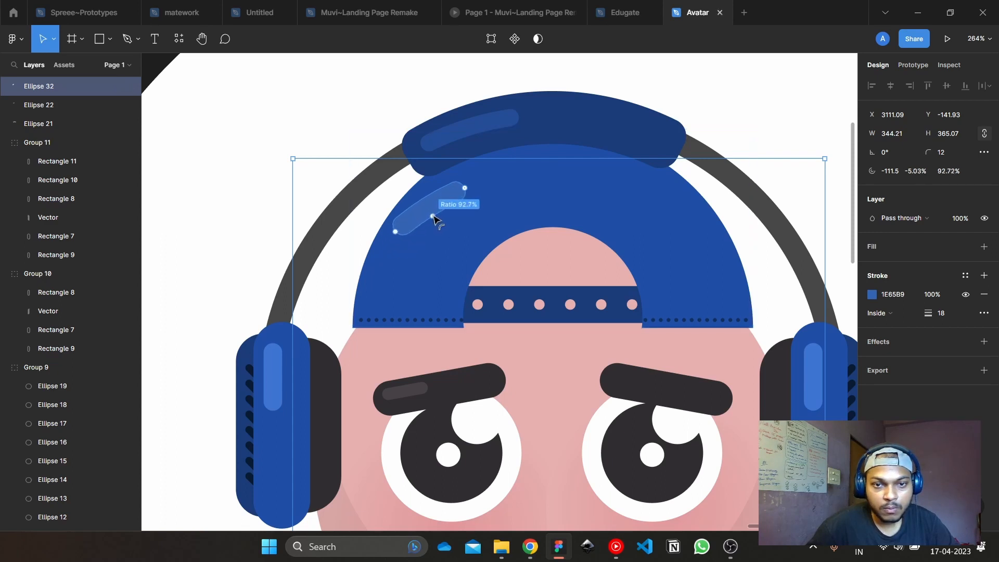
scroll(432, 216, down, 3)
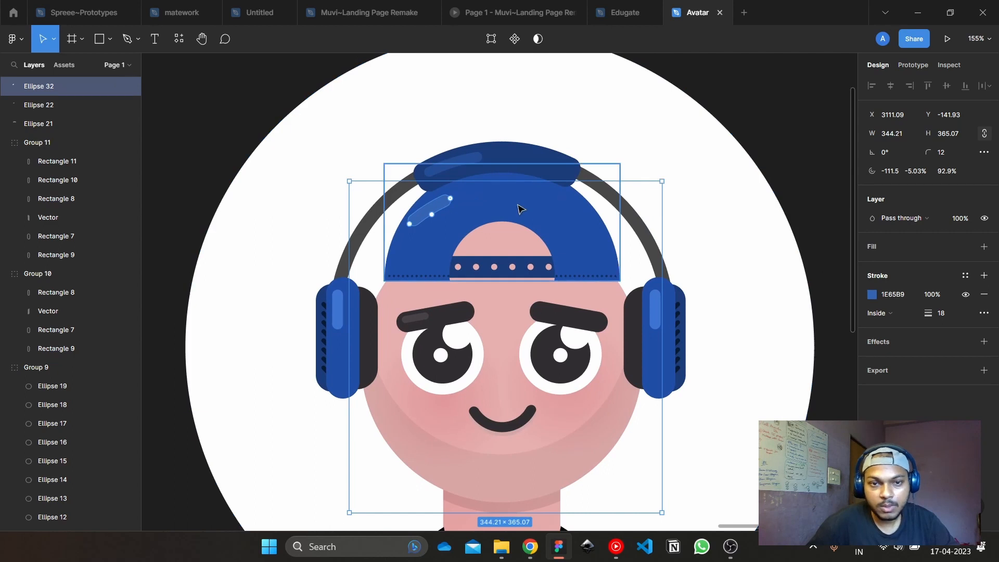
drag(450, 203, 426, 213)
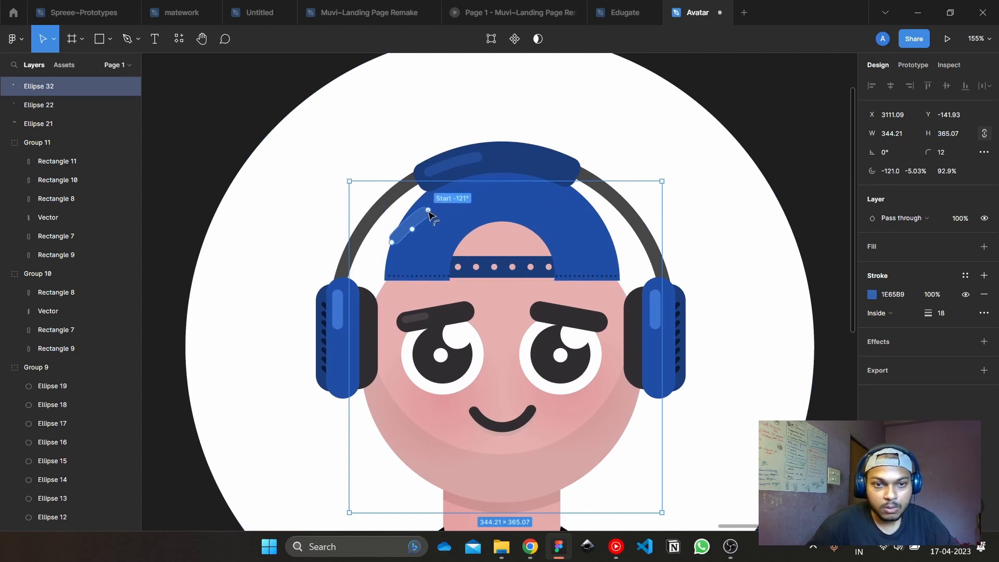
Shrink the cap highlight's ellipse to about 271 × 288 and position its arc along the cap's left side
drag(346, 180, 391, 224)
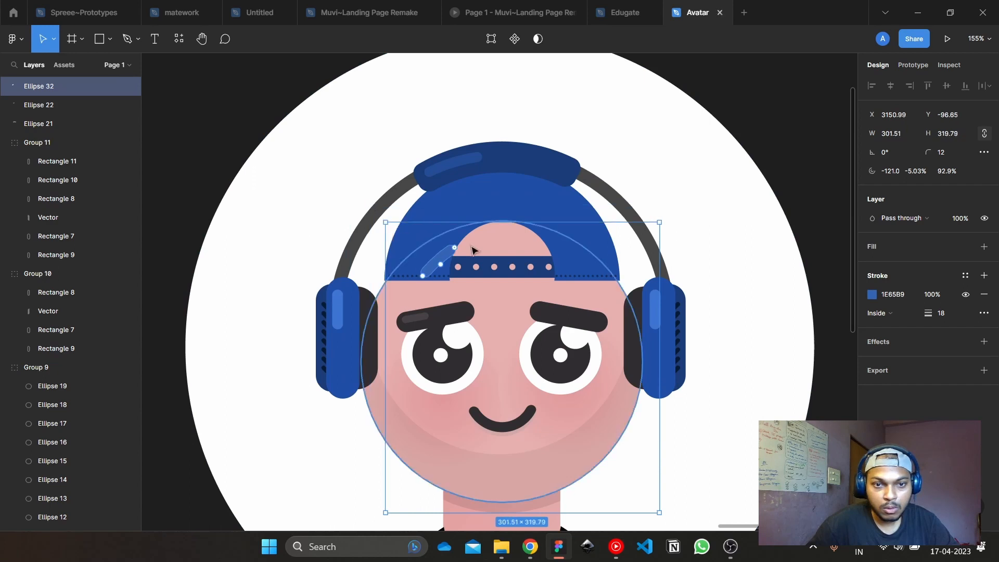
drag(447, 249, 444, 191)
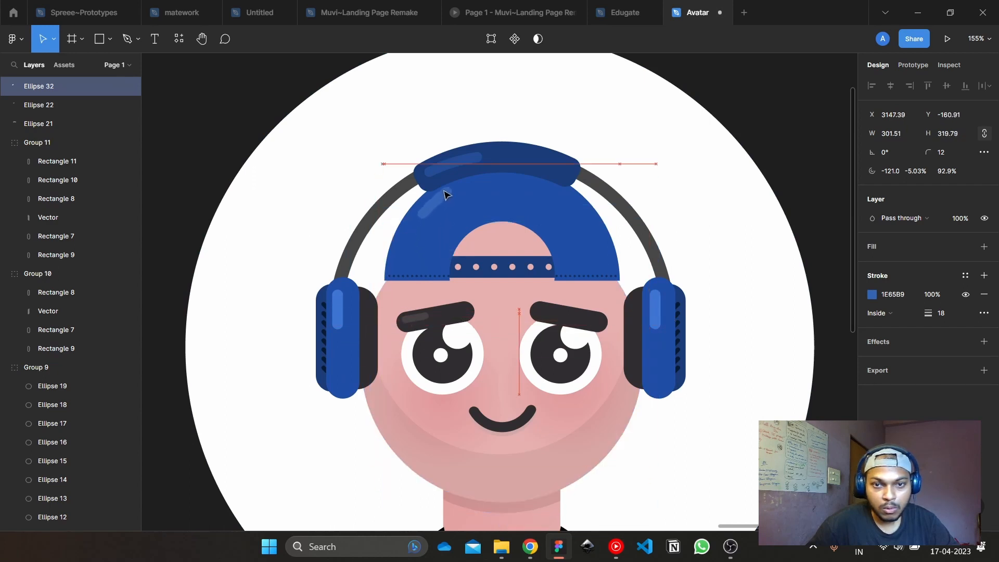
drag(495, 163, 495, 193)
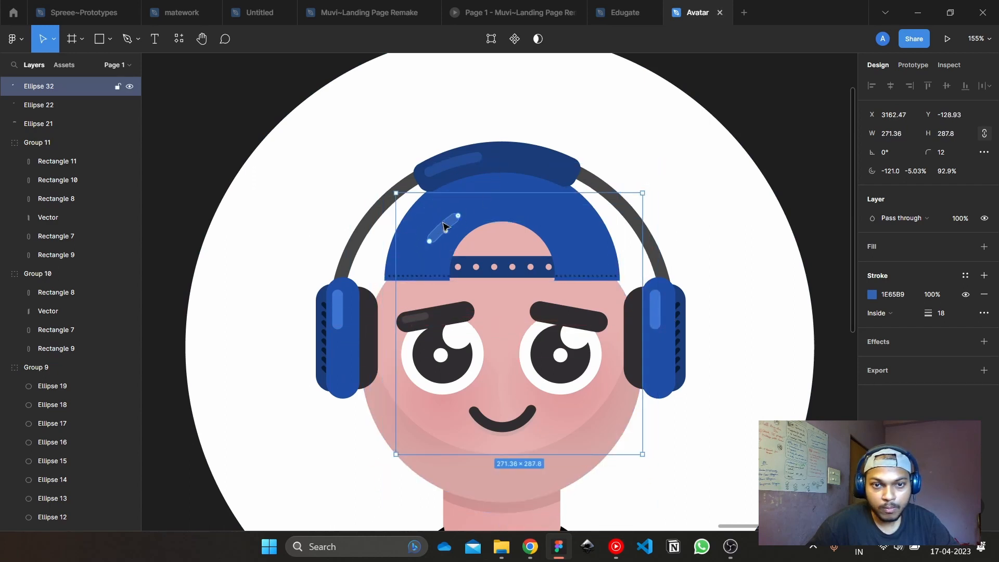
drag(446, 225, 417, 230)
scroll(410, 227, down, 3)
click(667, 160)
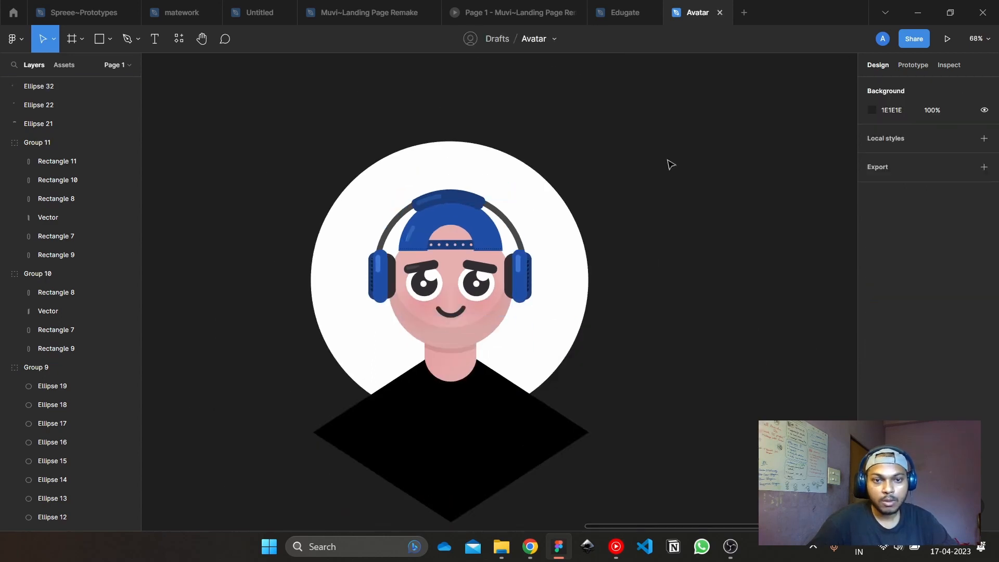
drag(687, 290, 747, 241)
scroll(744, 242, down, 1)
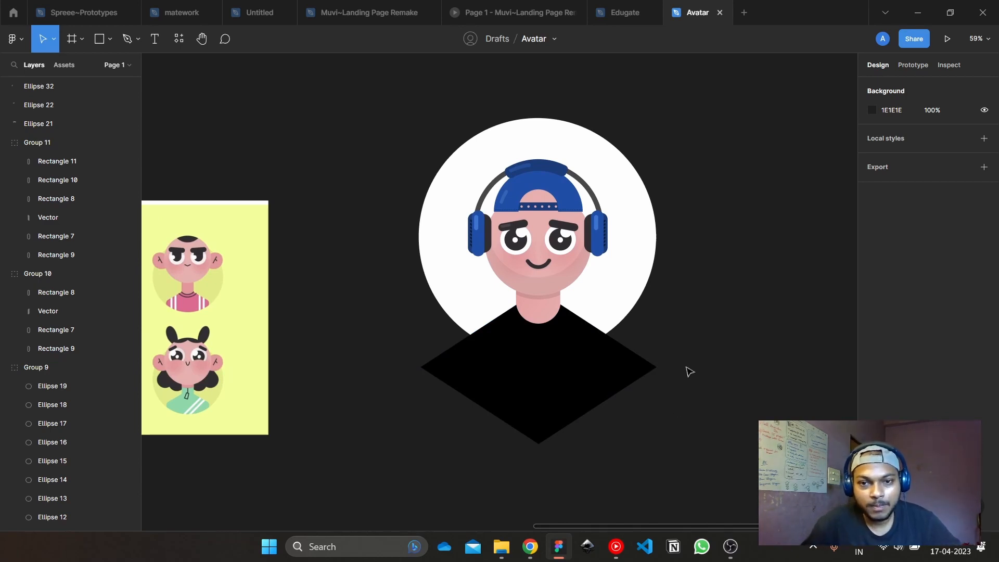
click(598, 373)
click(715, 339)
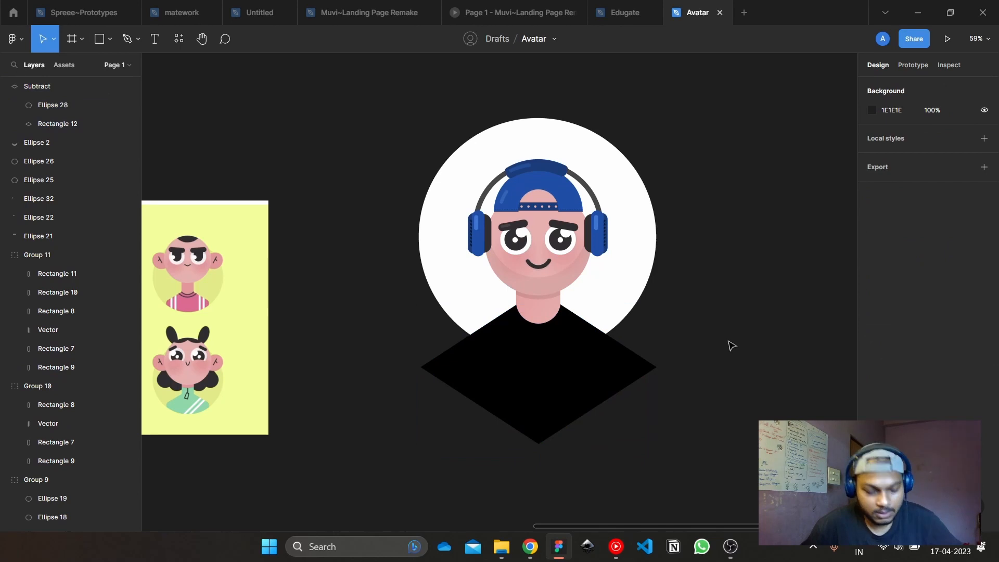
scroll(546, 321, right, 3)
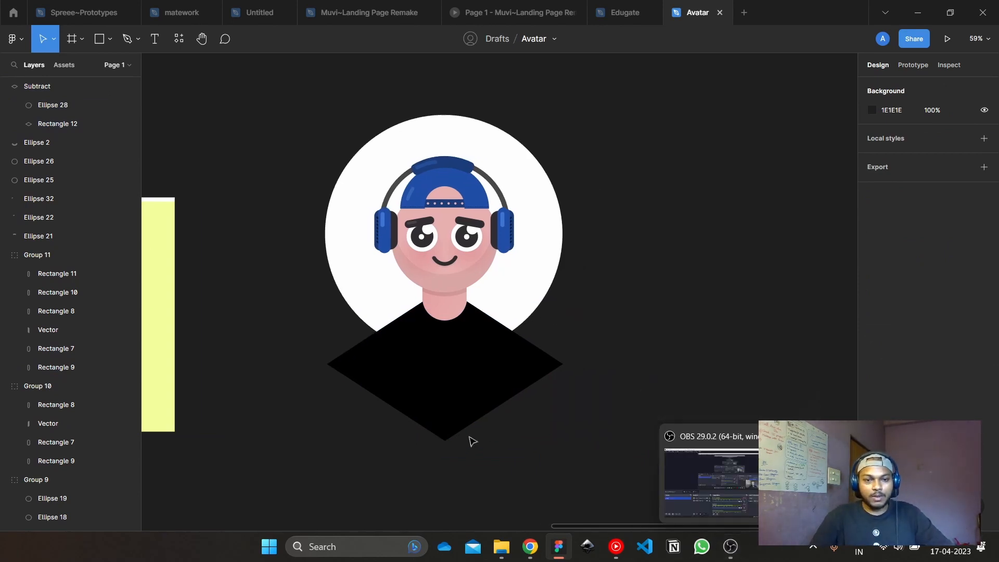
Duplicate the white background circle and select the copy together with the black shirt shape
click(504, 355)
click(539, 262)
shift+click(484, 404)
key(ctrl+d)
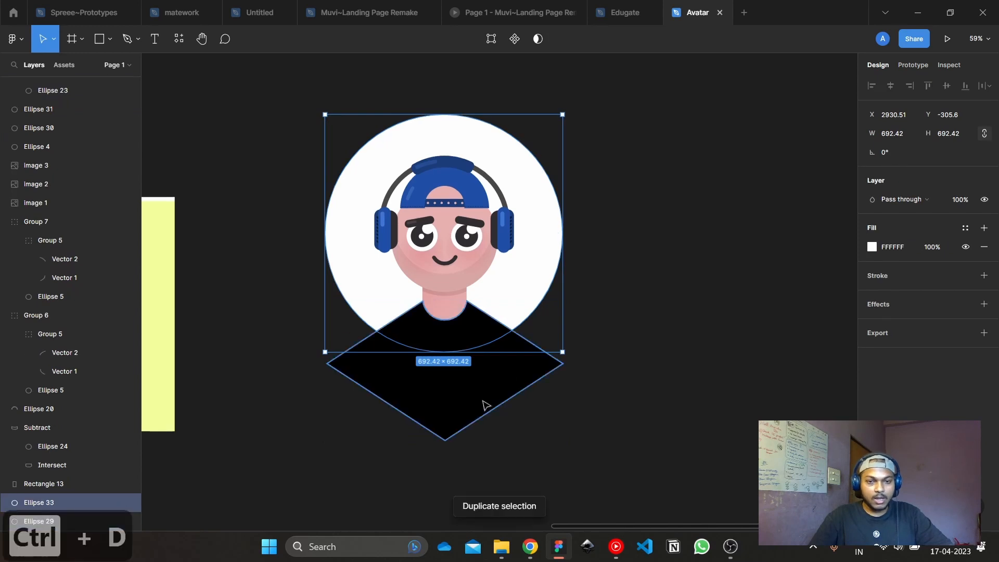
click(549, 39)
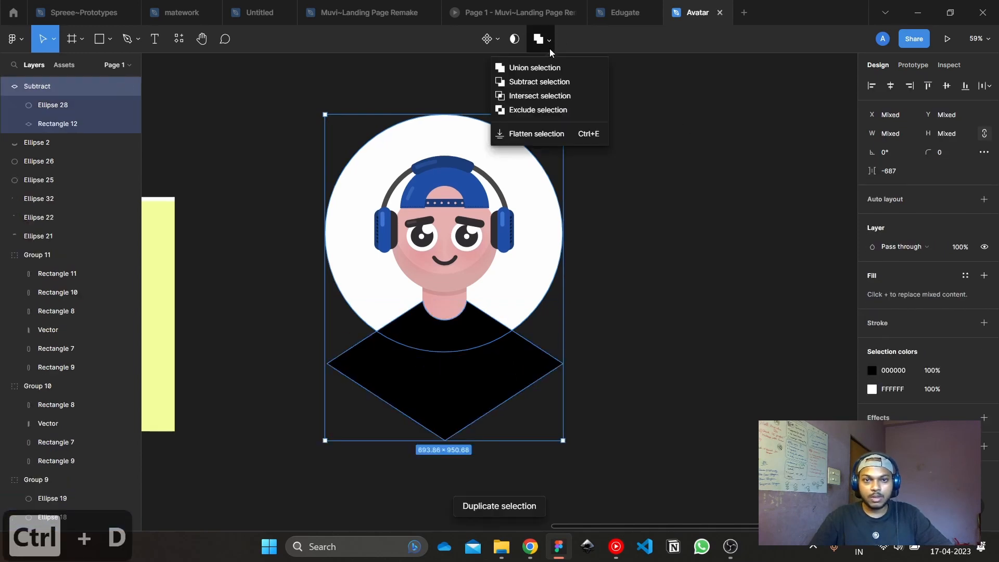
click(551, 68)
key(ctrl+z)
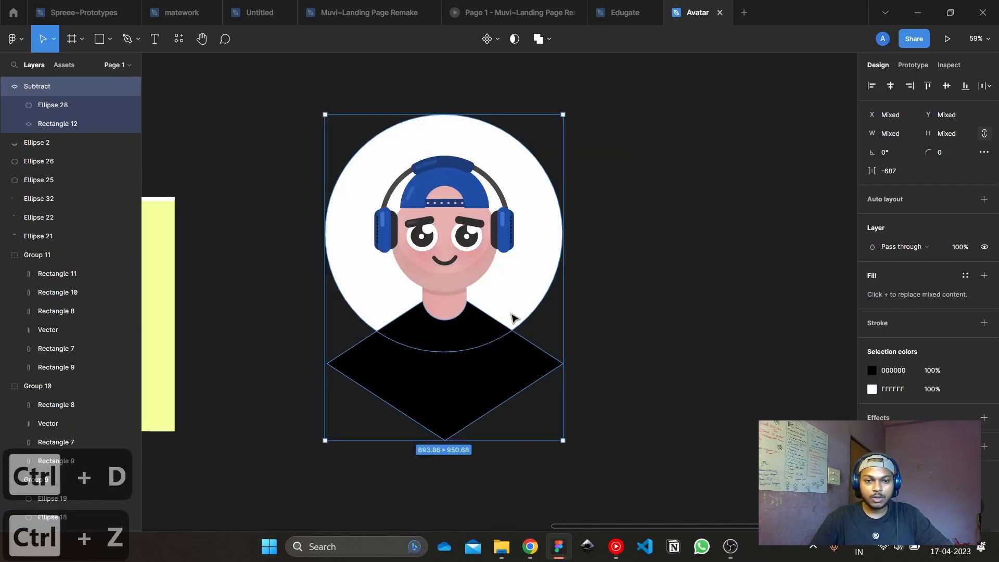
Intersect the black shirt shape with the copied circle so that the shirt is trimmed to the round background
click(549, 39)
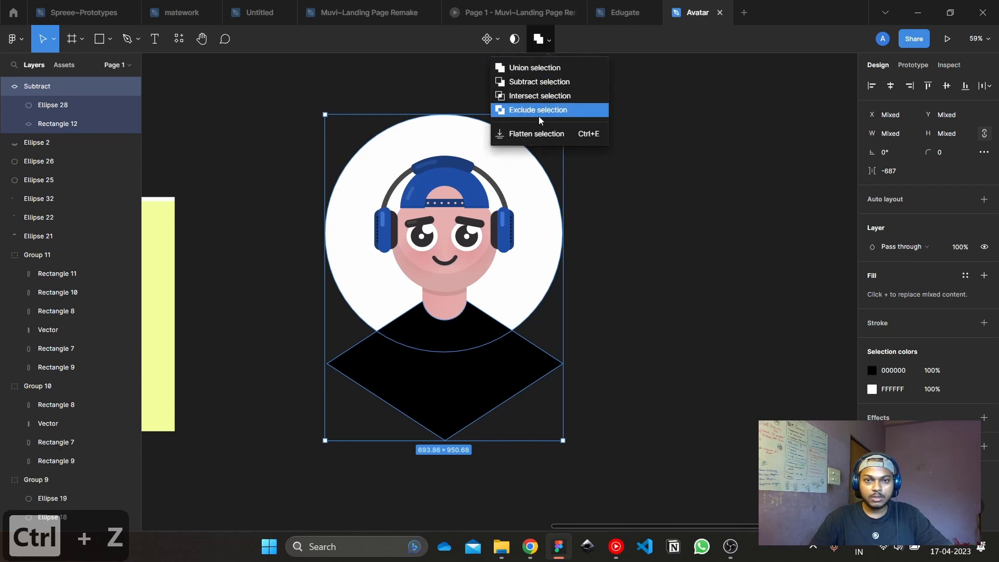
click(542, 96)
click(676, 229)
scroll(417, 340, up, 5)
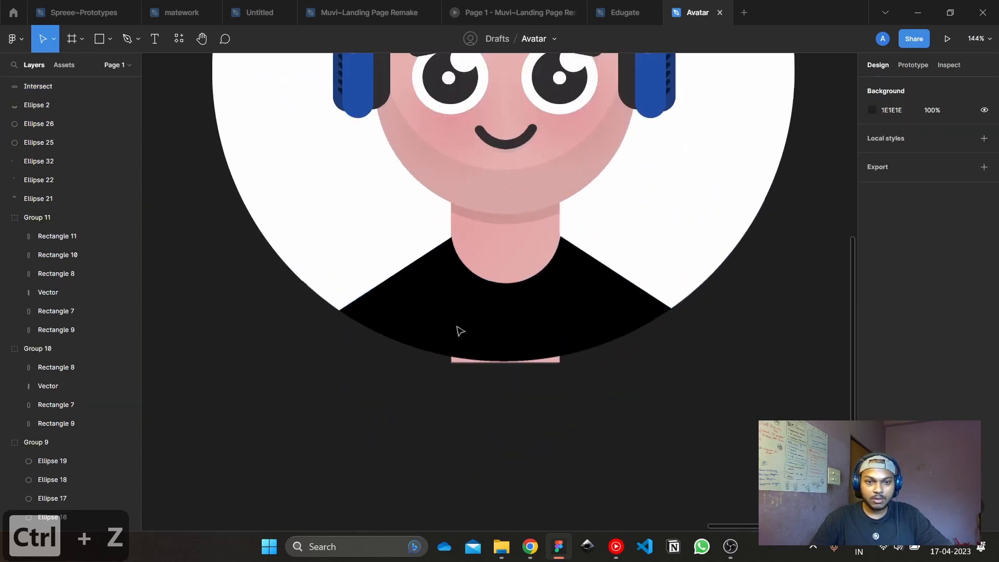
double_click(557, 245)
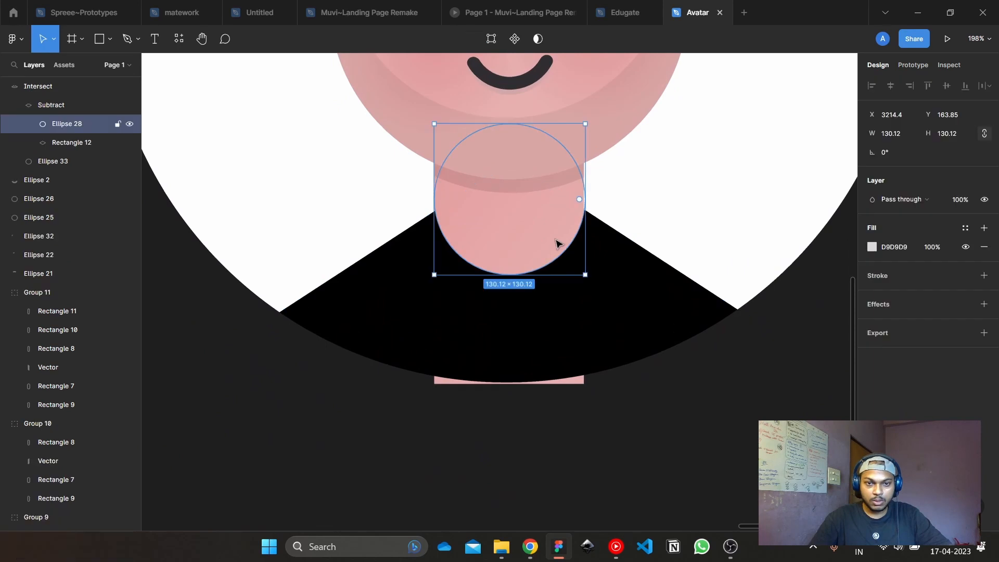
click(578, 386)
drag(577, 368, 562, 343)
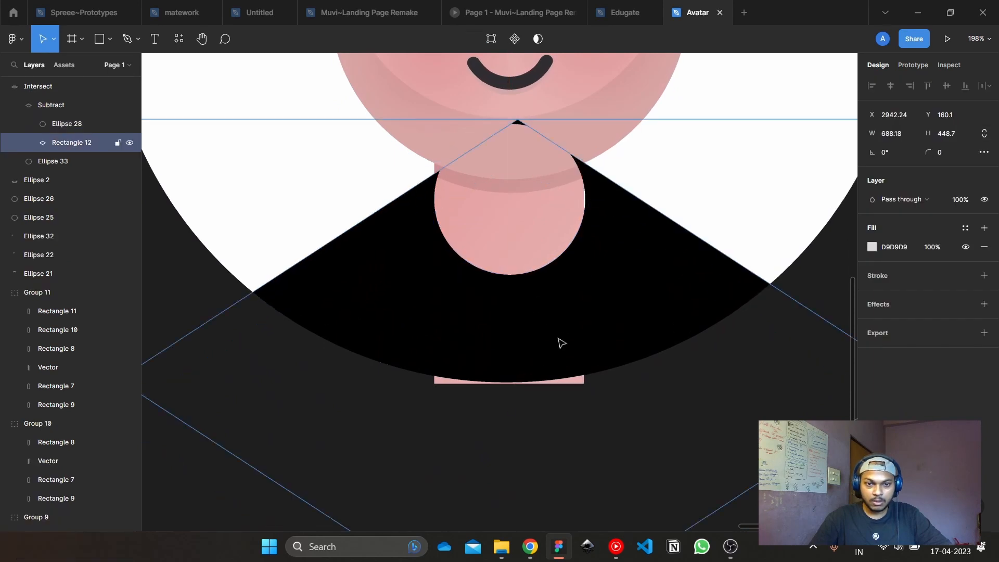
key(ctrl+z)
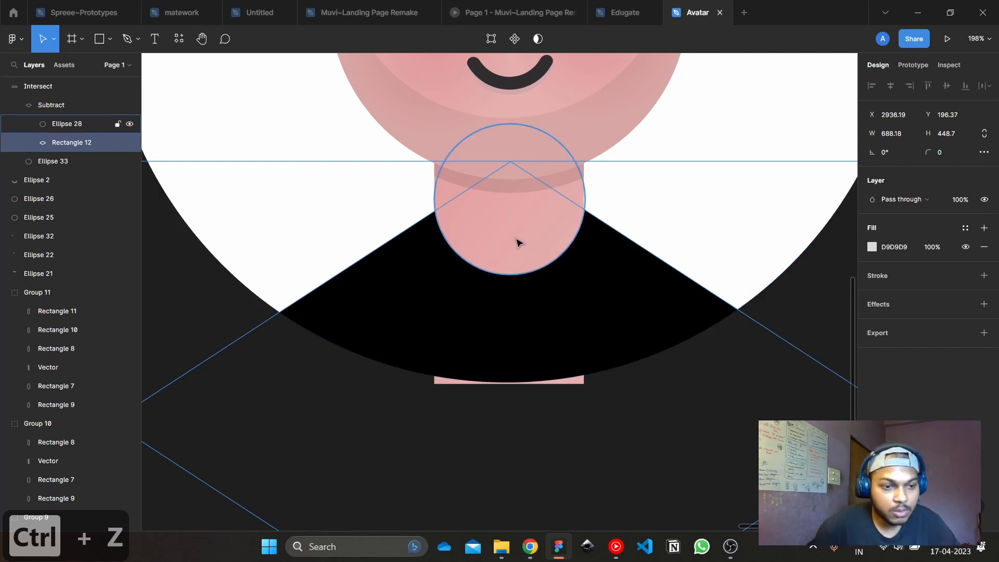
scroll(308, 310, down, 1)
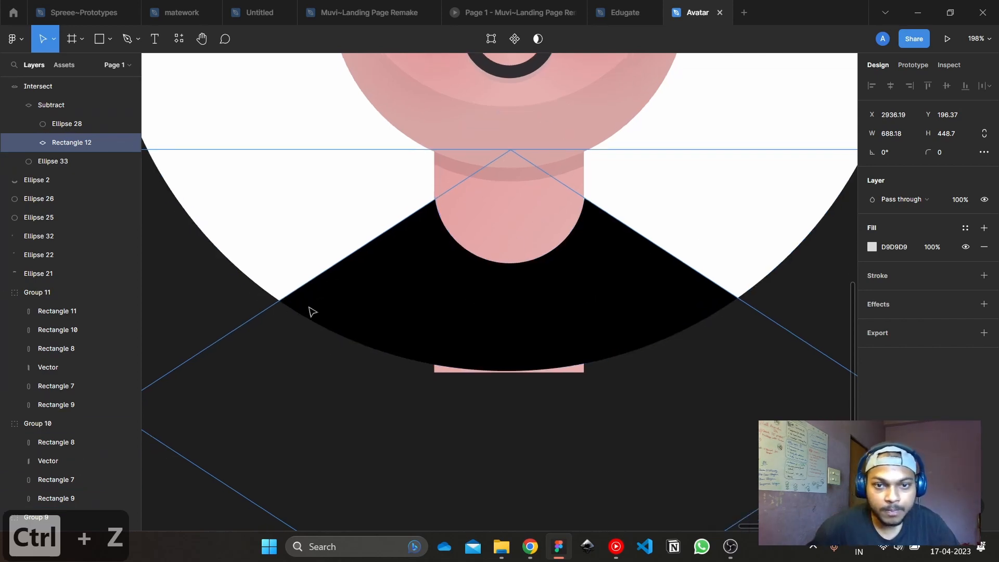
click(513, 203)
click(509, 287)
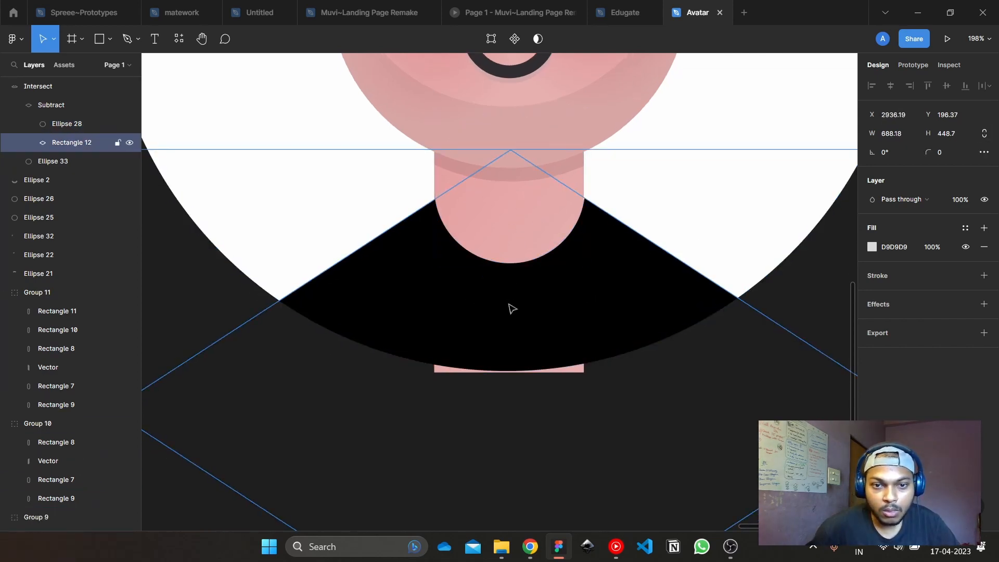
drag(511, 308, 561, 179)
key(ctrl+z)
scroll(547, 182, down, 2)
key(ctrl+z)
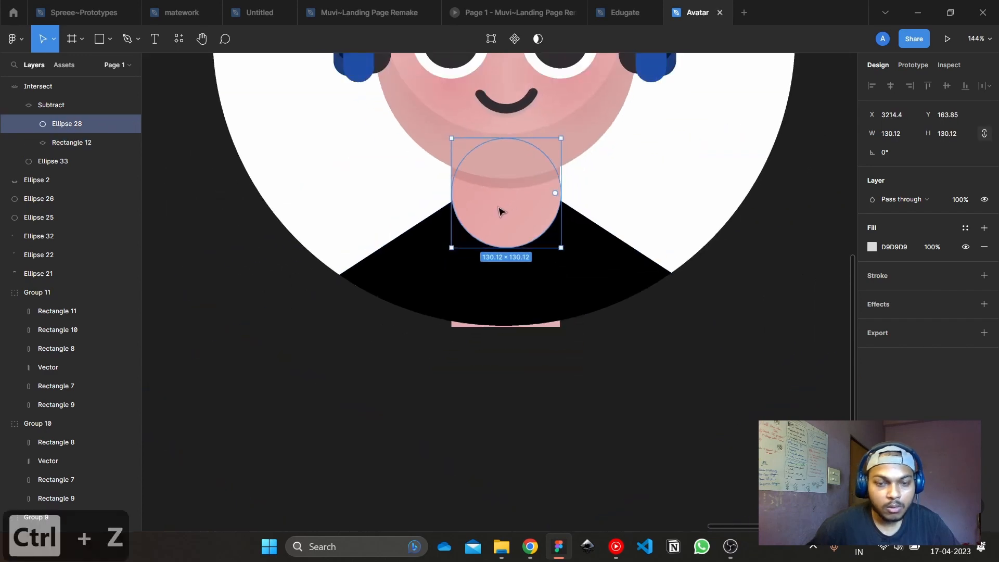
Try to shorten the neck in outline view by raising the lower edge of the rectangle that extends below the background circle
key(shift+o)
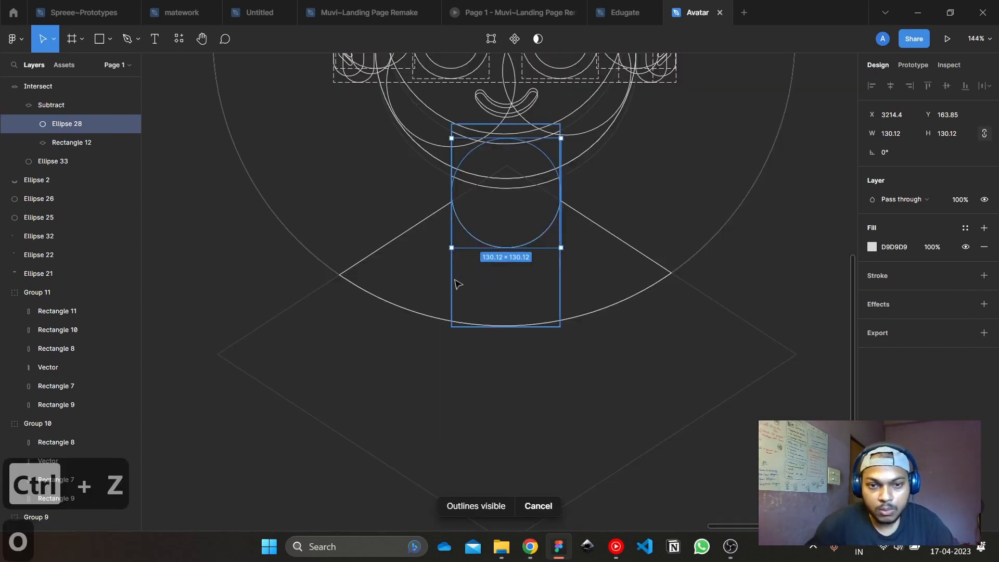
click(498, 326)
shift+click(498, 326)
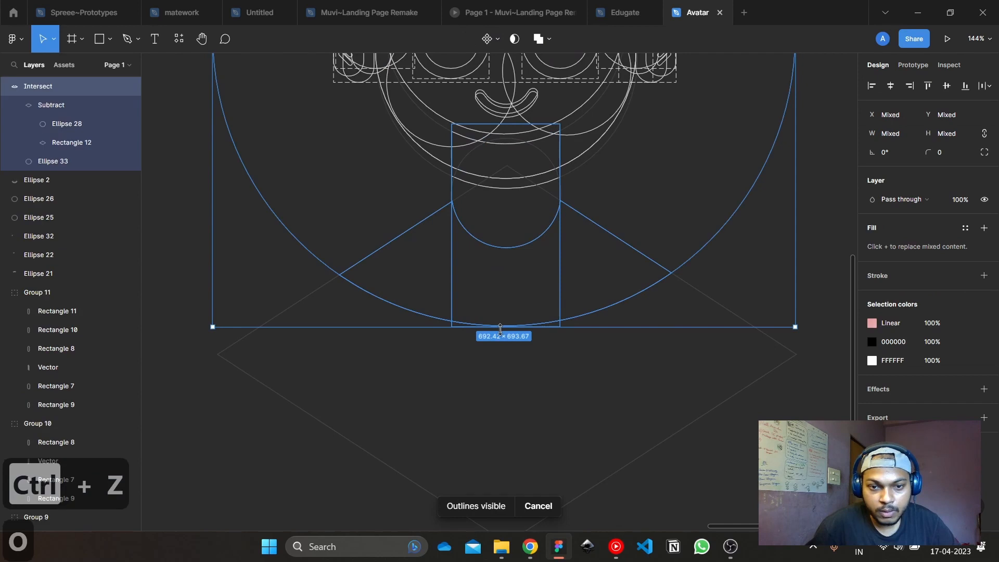
key(ctrl+z)
drag(466, 326, 472, 296)
scroll(505, 389, down, 5)
click(655, 347)
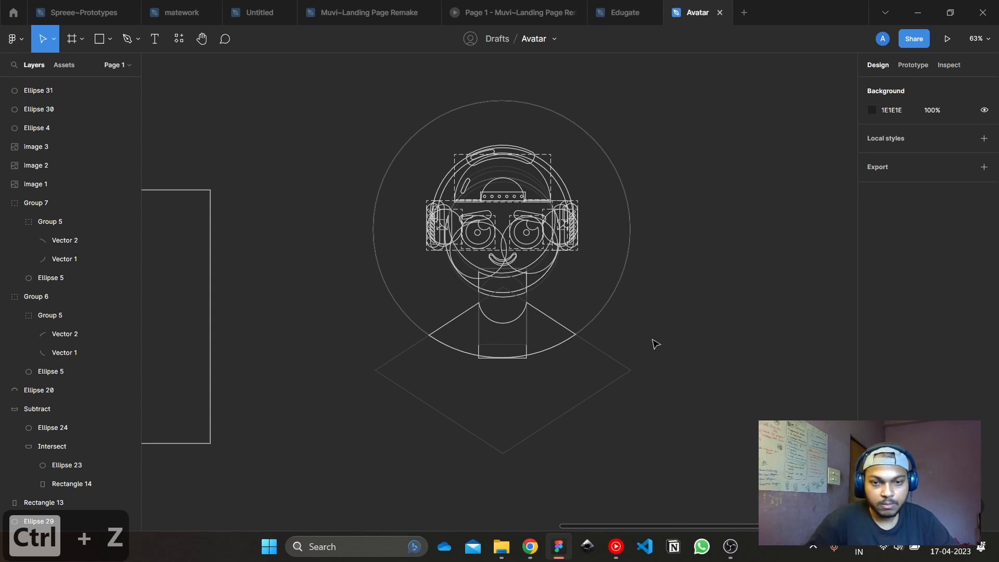
key(ctrl+y)
scroll(539, 363, up, 2)
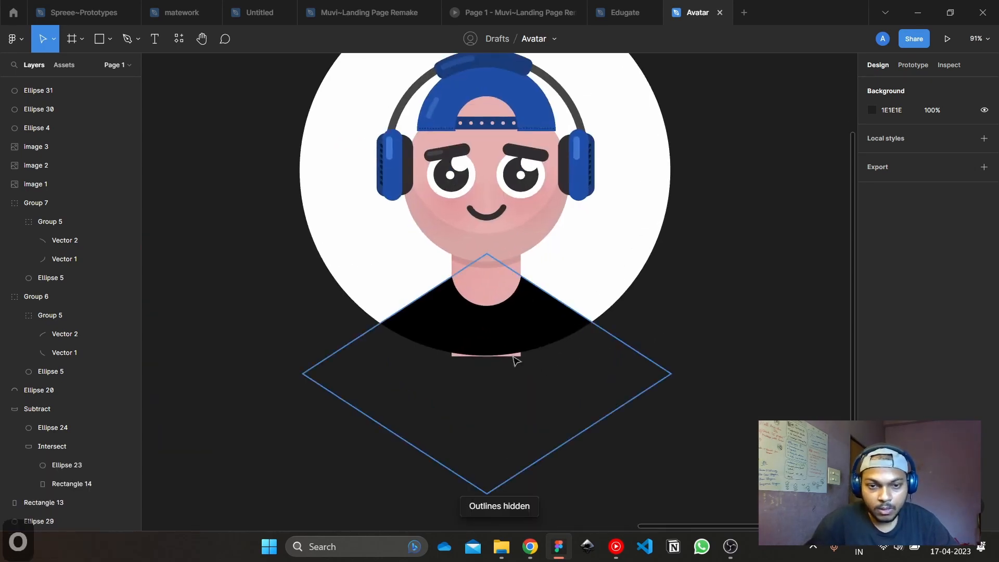
key(ctrl+z)
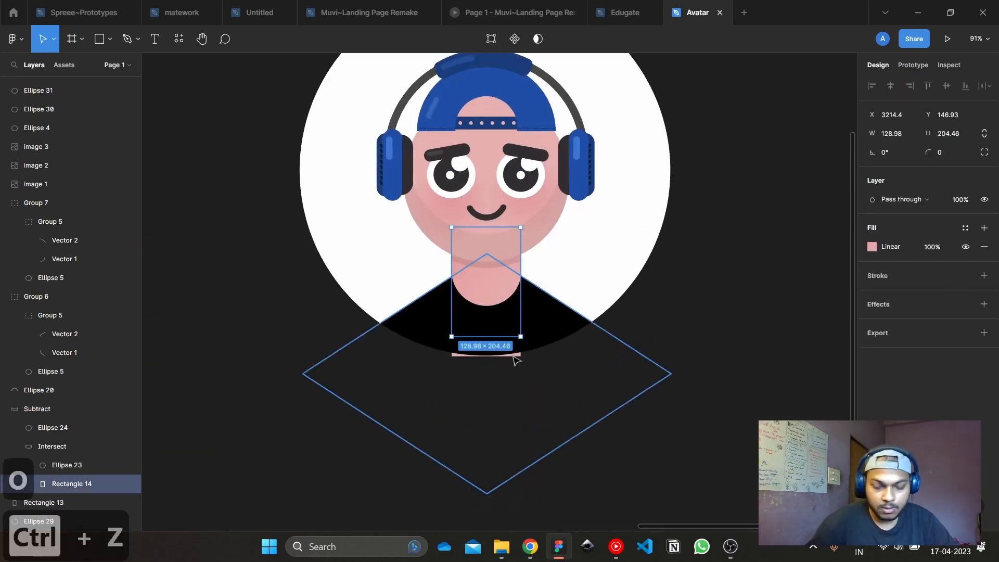
Shorten the pink neck rectangle, Rectangle 13, from its lower edge so that it ends inside the black shirt
click(65, 443)
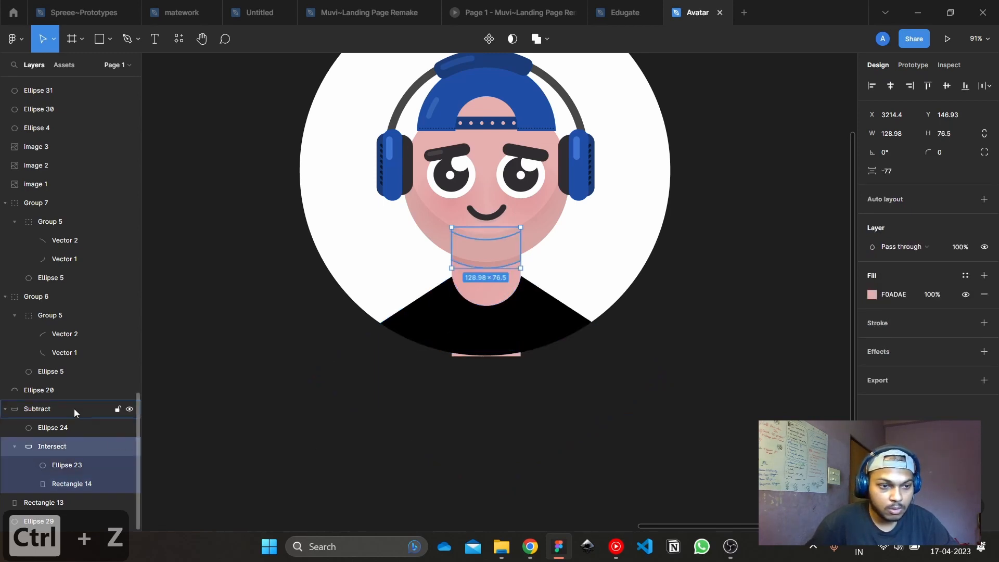
click(67, 500)
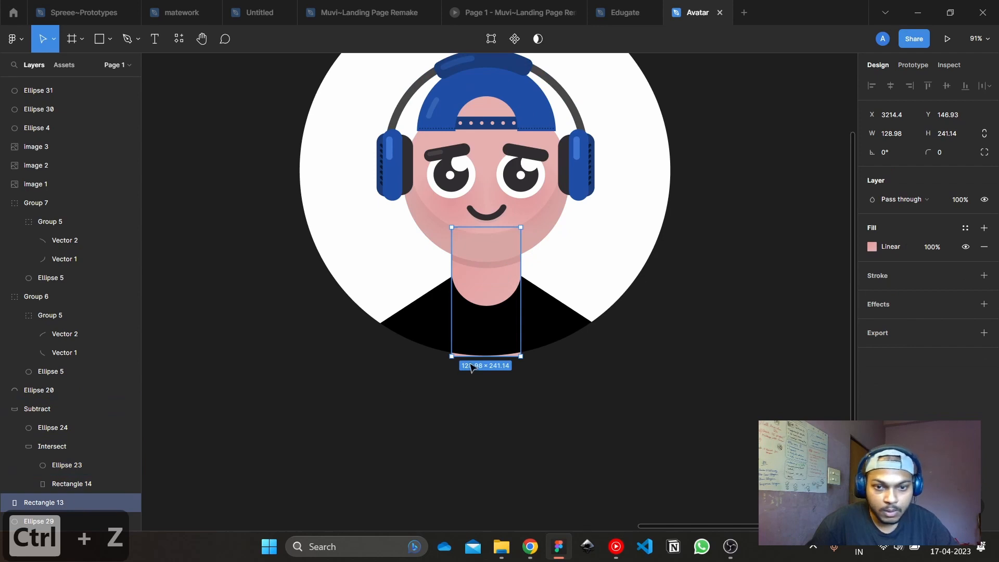
drag(486, 355, 491, 344)
click(649, 401)
scroll(649, 401, down, 5)
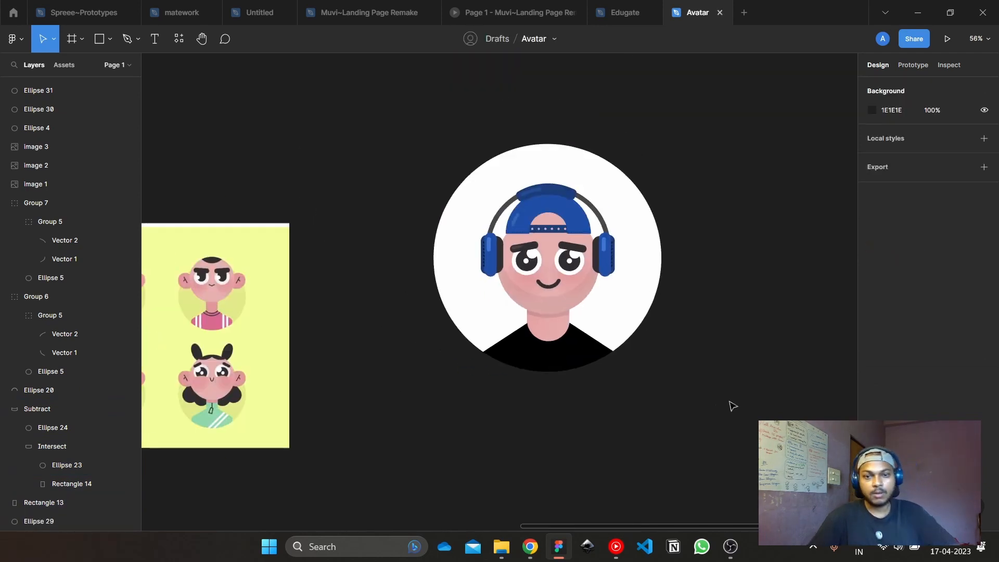
Group all parts of the avatar together with its background circle
drag(732, 411, 397, 103)
key(ctrl+g)
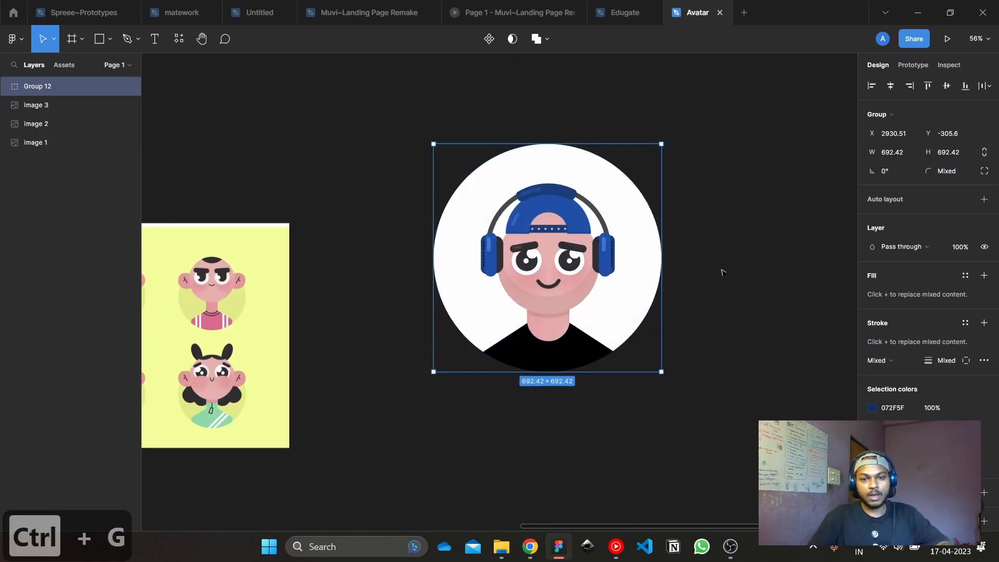
click(721, 270)
Compare the grouped avatar with the reference avatar images beside it
drag(461, 317, 749, 290)
drag(683, 305, 483, 316)
scroll(649, 292, right, 5)
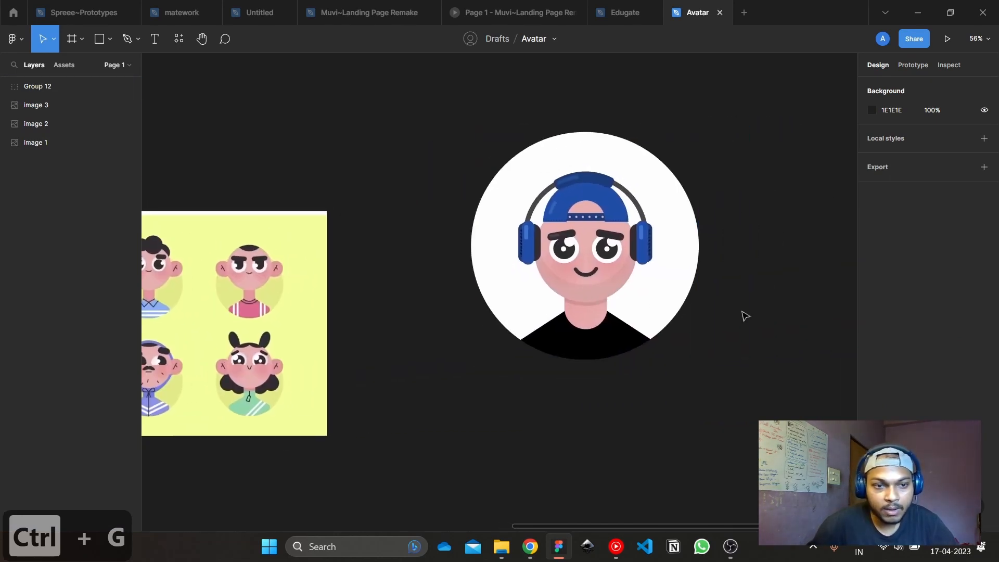
click(597, 265)
scroll(596, 265, down, 3)
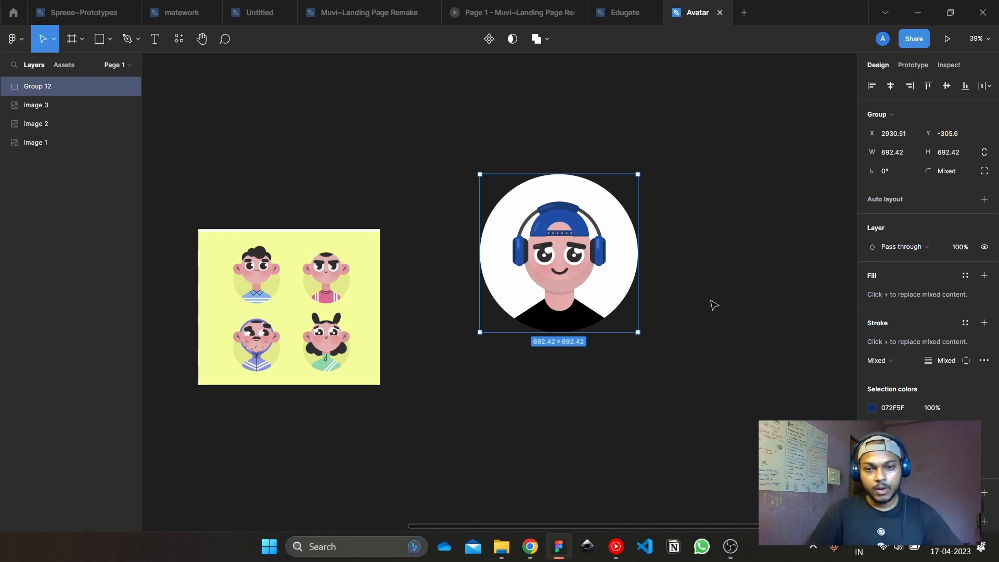
scroll(393, 236, left, 6)
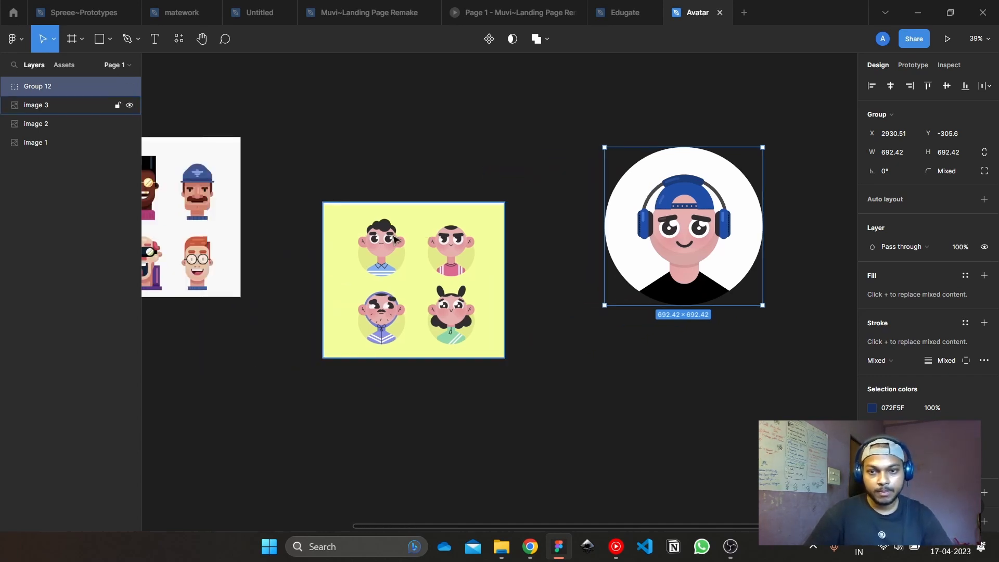
scroll(397, 209, left, 6)
scroll(567, 177, right, 5)
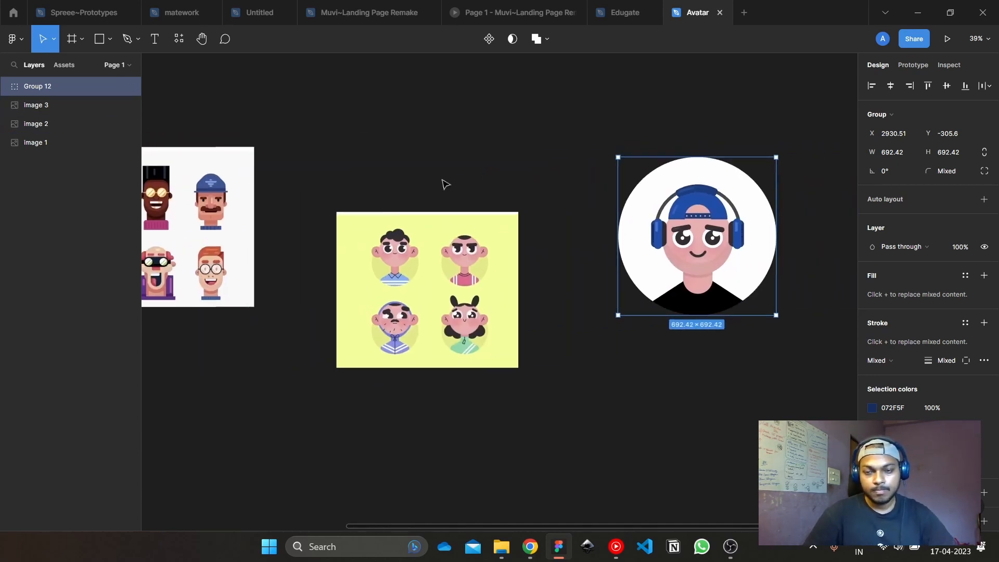
click(570, 173)
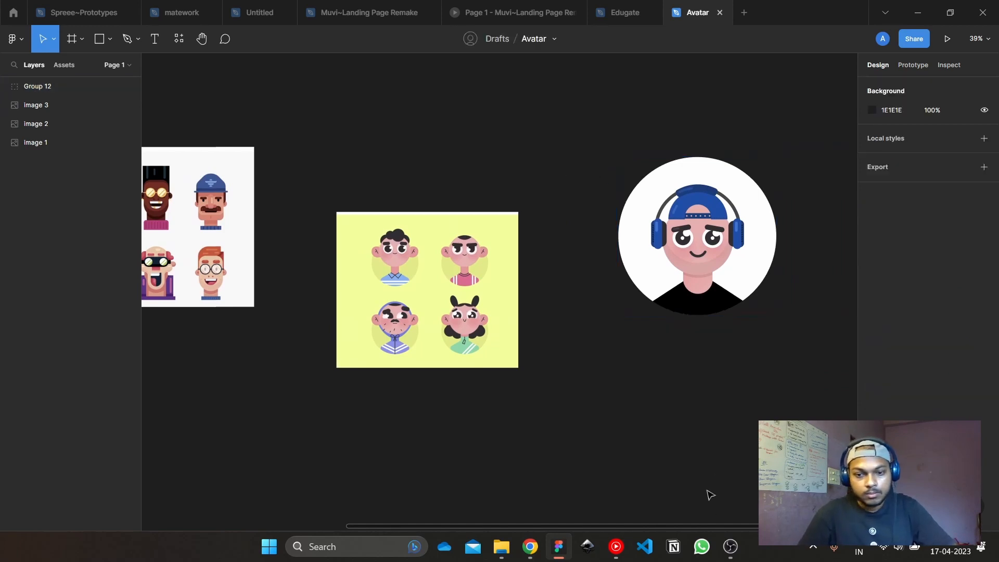
scroll(694, 368, left, 10)
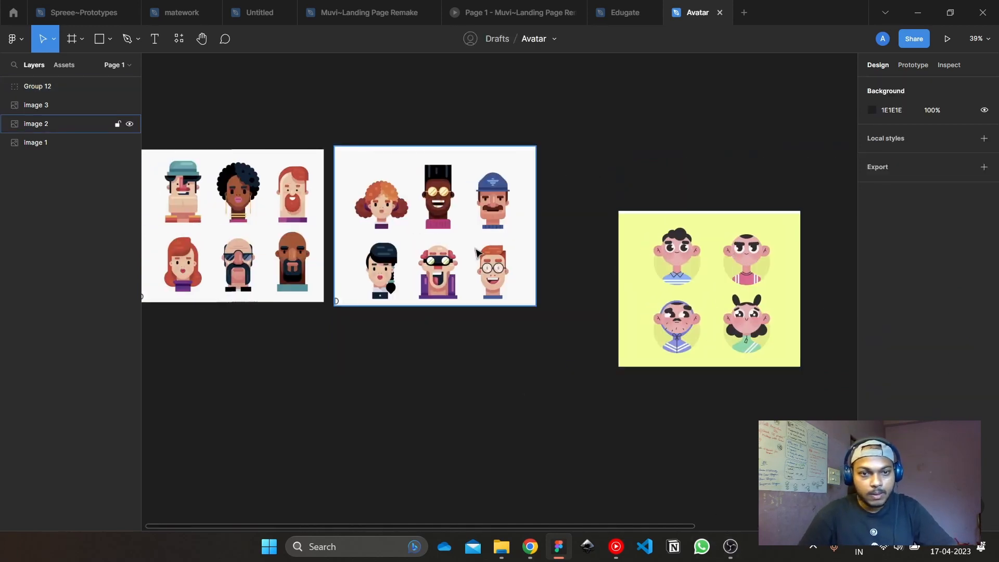
scroll(476, 253, right, 15)
scroll(662, 225, up, 5)
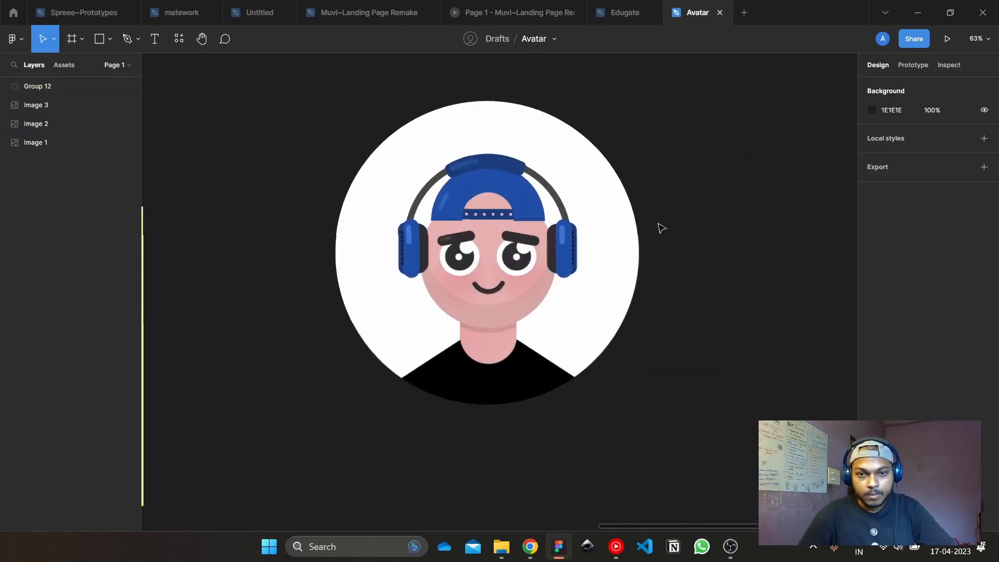
Change the white background circle's solid fill to the light blue CBDBFA
click(605, 190)
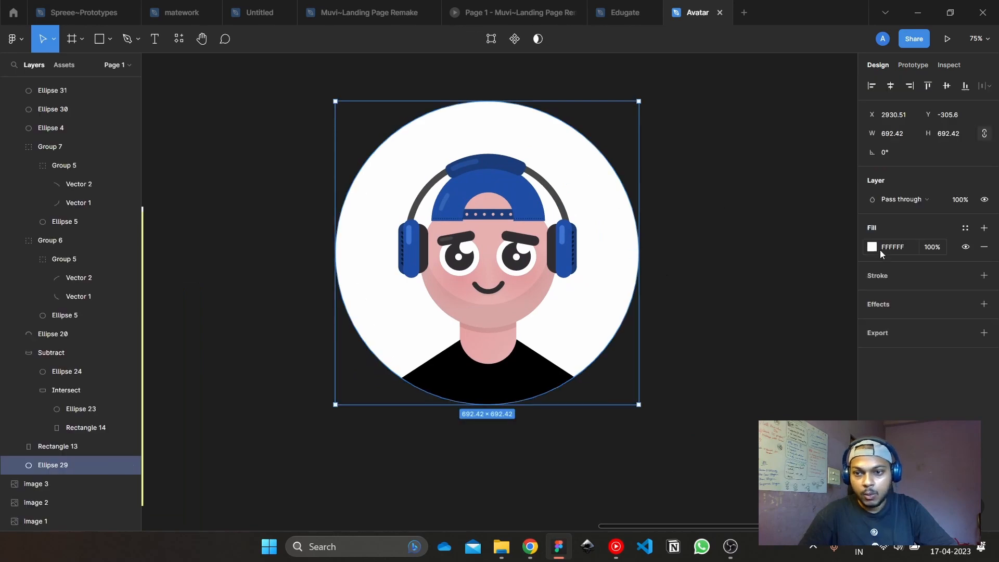
click(871, 248)
drag(752, 264, 689, 208)
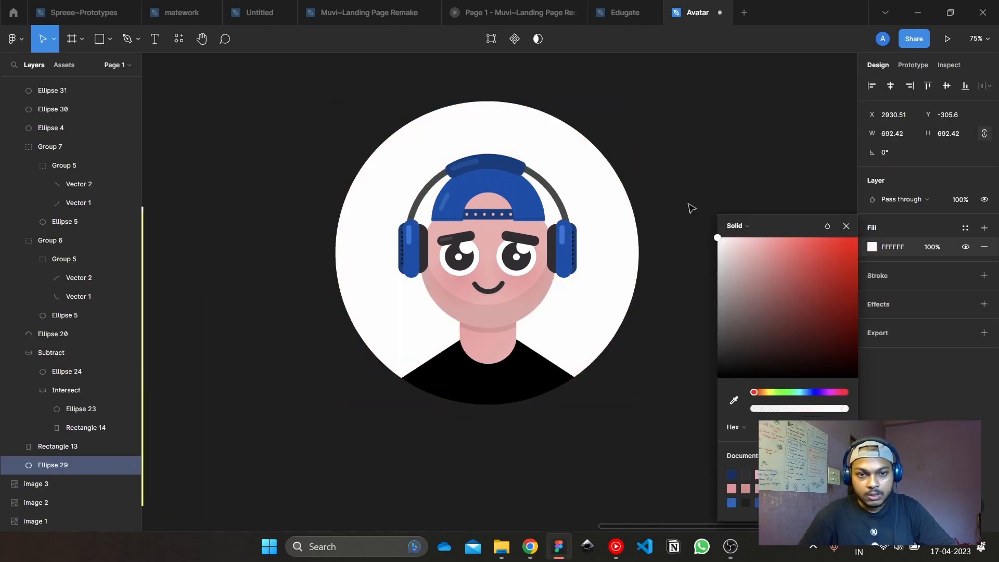
drag(815, 393, 811, 399)
drag(746, 249, 746, 244)
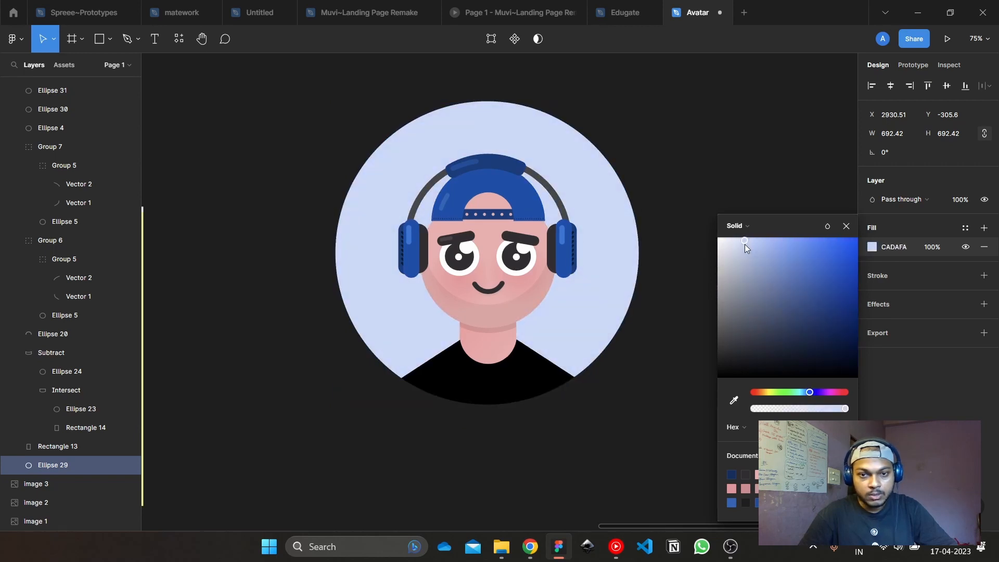
click(736, 152)
scroll(729, 151, down, 3)
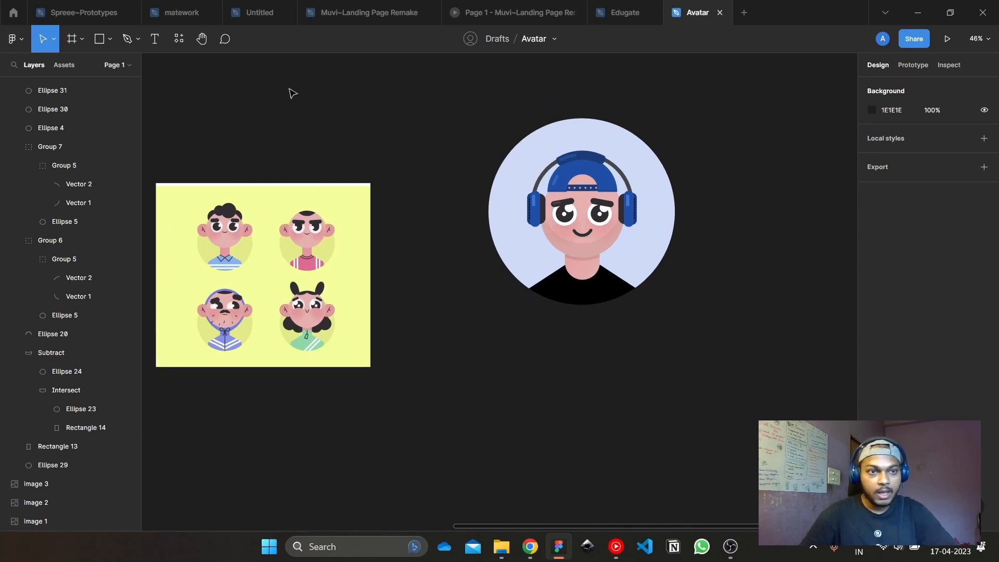
Draw a circle of about 289 × 289 and place it over the upper right part of the avatar
key(o)
drag(393, 88, 472, 166)
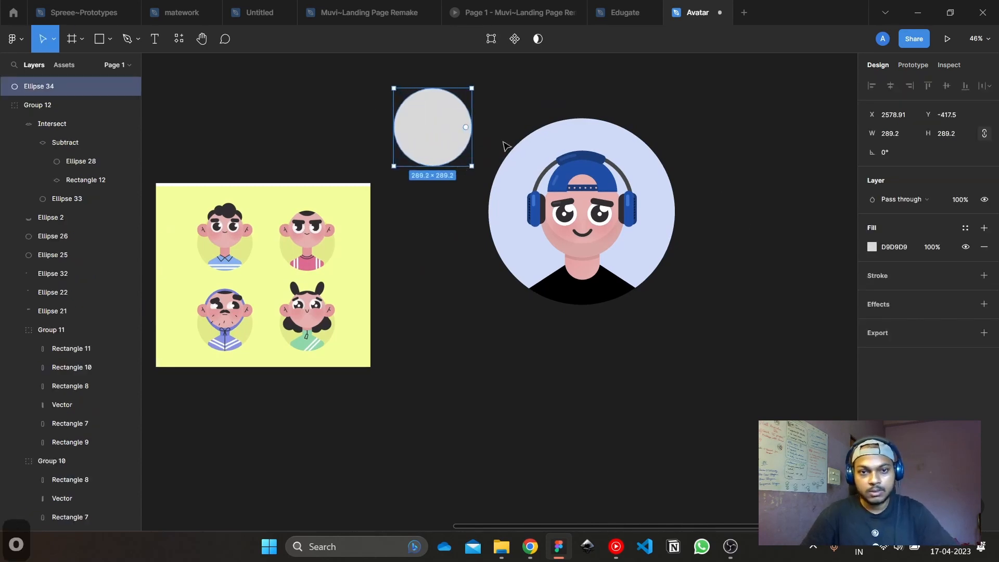
click(504, 145)
scroll(450, 129, up, 2)
drag(451, 129, 676, 193)
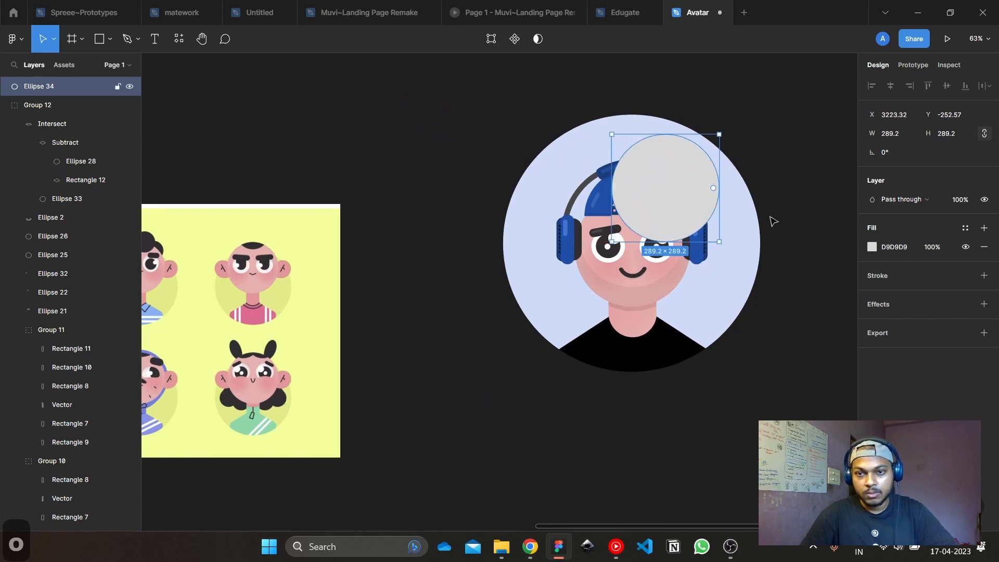
Fill the new circle with the slightly deeper light blue B4CDFD, starting from a colour sampled from the background
click(873, 248)
click(733, 400)
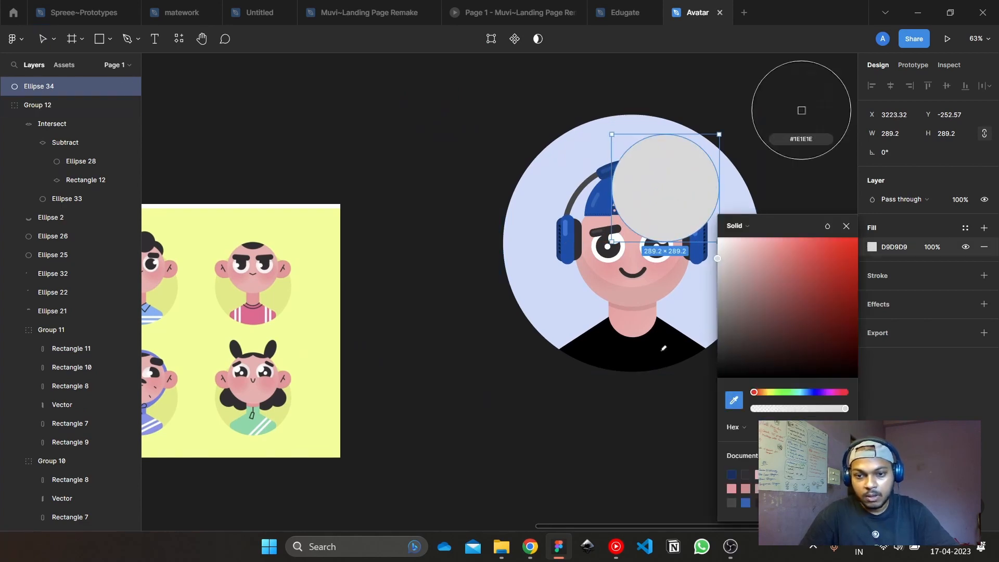
click(739, 188)
drag(743, 244, 758, 245)
click(816, 156)
Try to layer the new circle behind the head by sending the circle and the avatar group to the back
click(681, 198)
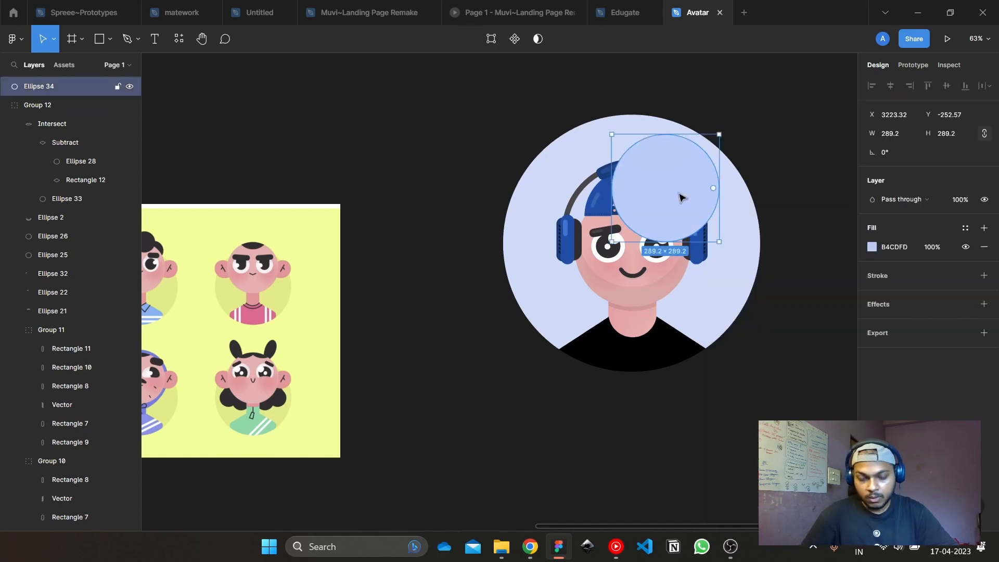
key(ctrl+shift+bracketleft)
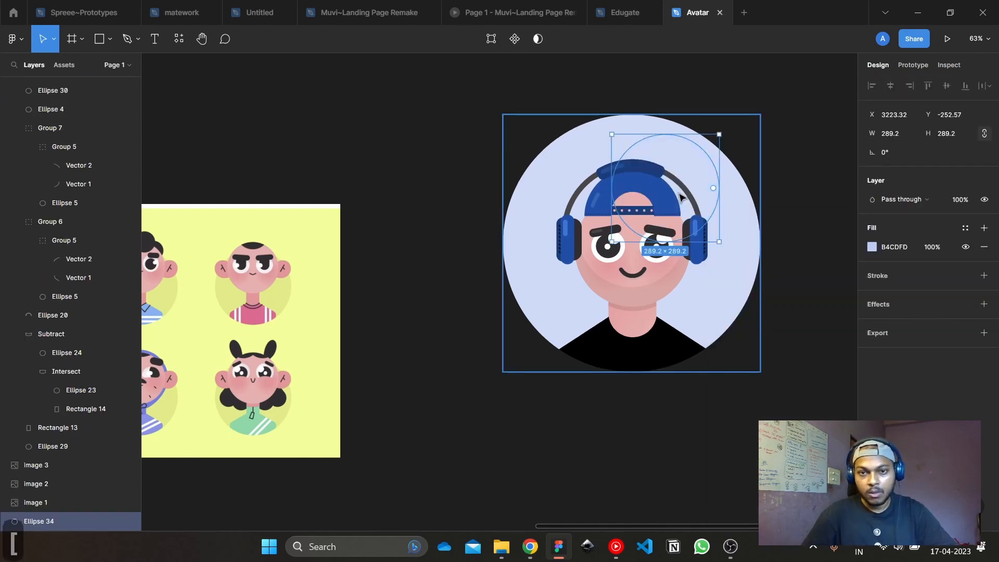
click(581, 154)
key(ctrl+bracketleft)
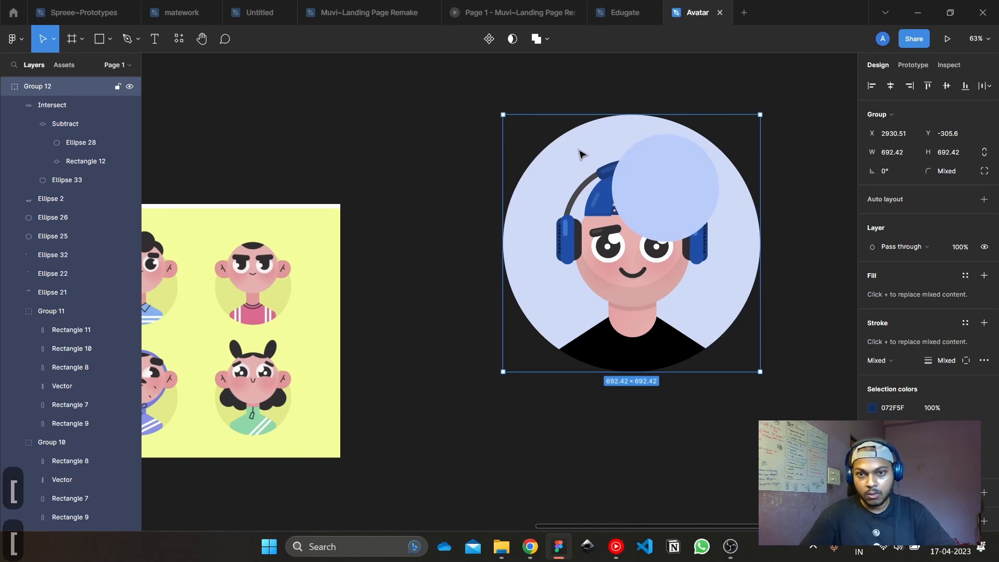
Ungroup the avatar and layer the B4CDFD circle directly above the background circle, behind the head and headphones
key(ctrl+shift+g)
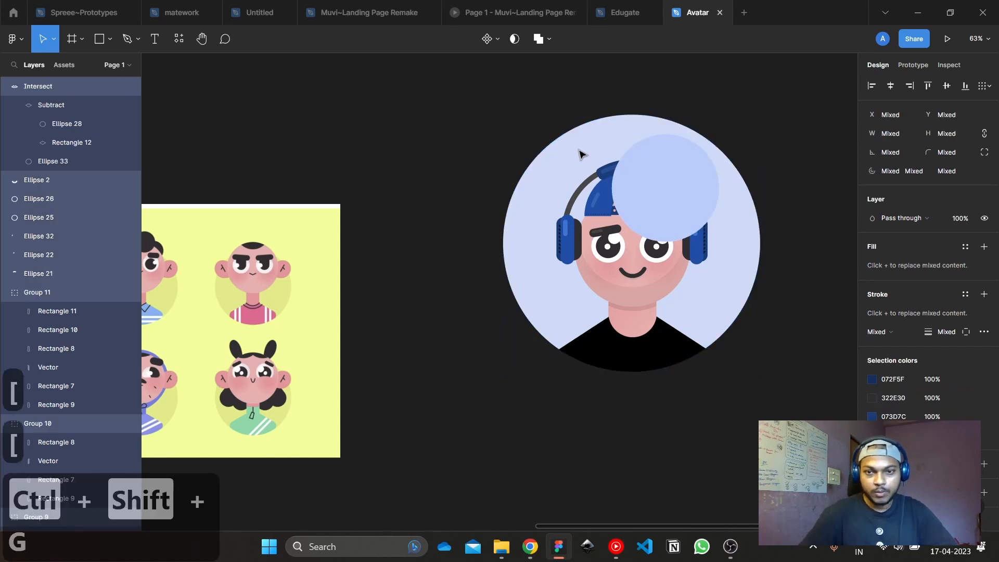
click(512, 175)
click(580, 166)
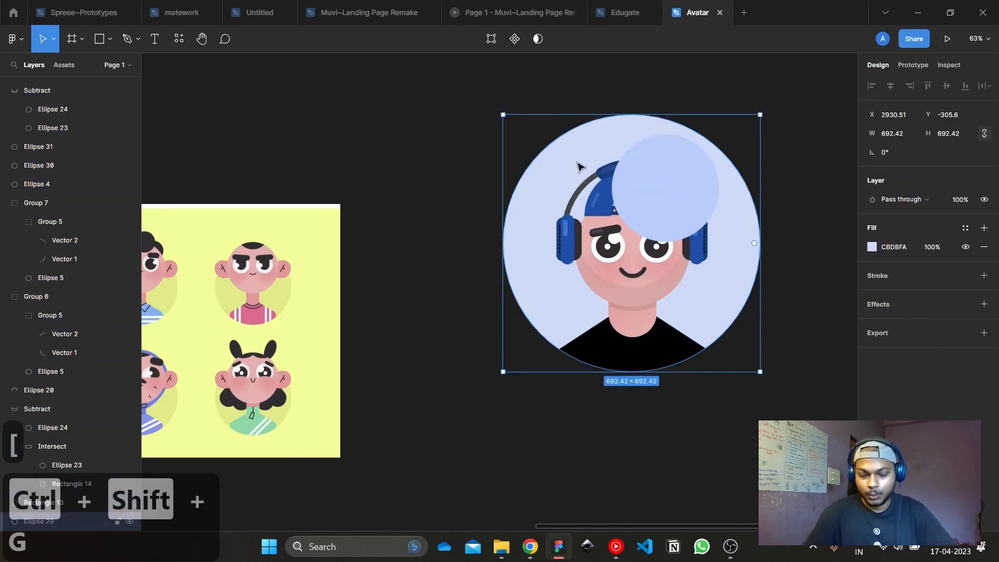
click(676, 181)
key(bracketleft)
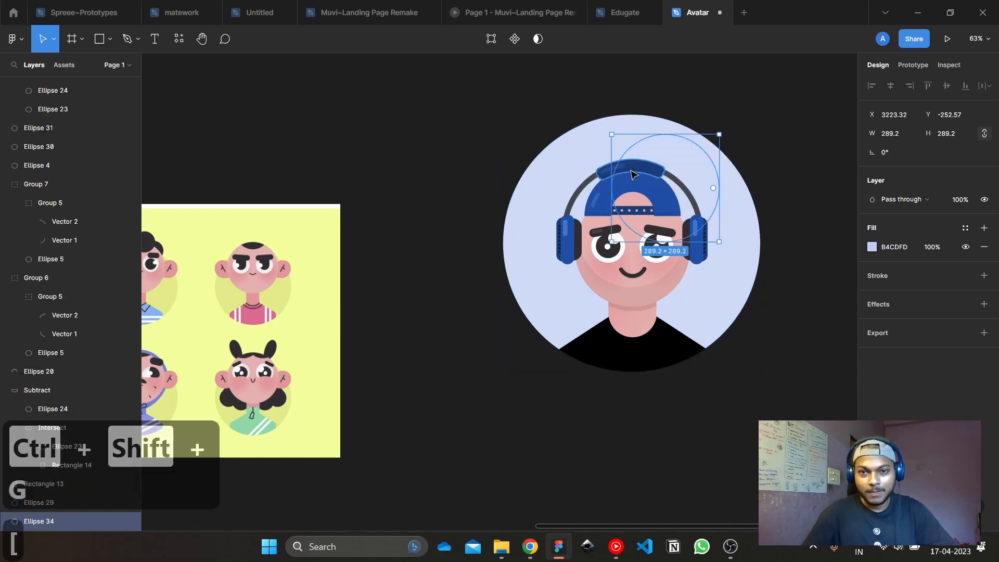
click(579, 148)
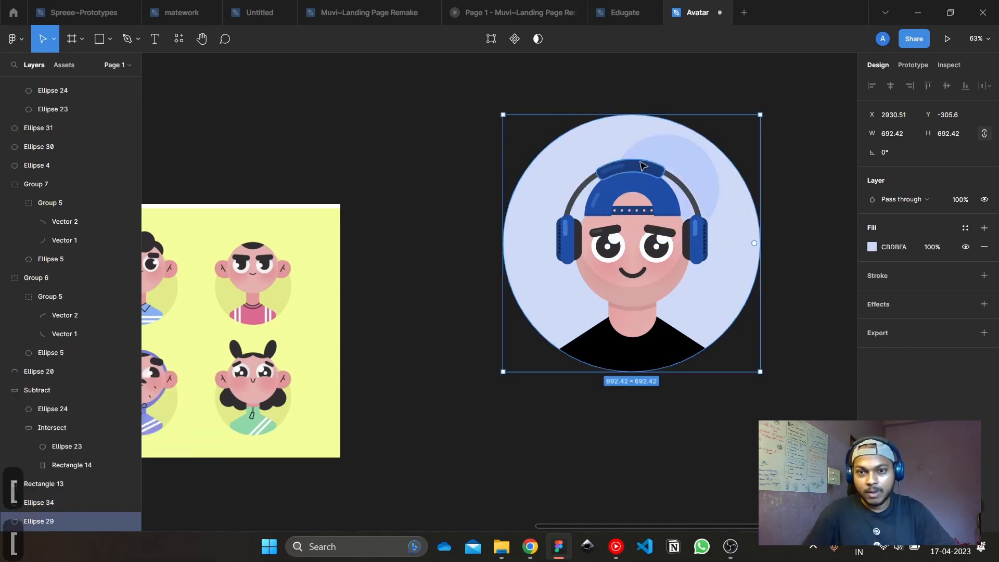
key(bracketleft)
Duplicate the B4CDFD circle as a smaller decorative circle of about 161 × 161
drag(705, 172, 669, 211)
key(ctrl+z)
key(ctrl+z)
key(ctrl+d)
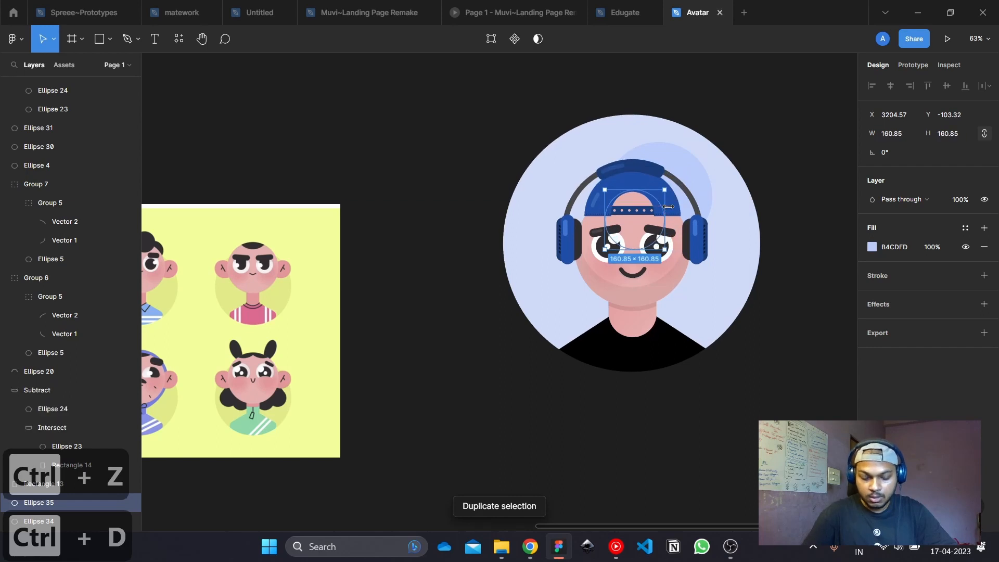
Move the small circle beside the left of the avatar's chin, at X 3034.57 and Y 86.68
key(shift+Left)
key(shift+Left)
key(shift+Left)
key(shift+Left)
key(shift+Left)
key(shift+Left)
key(shift+Left)
key(shift+Left)
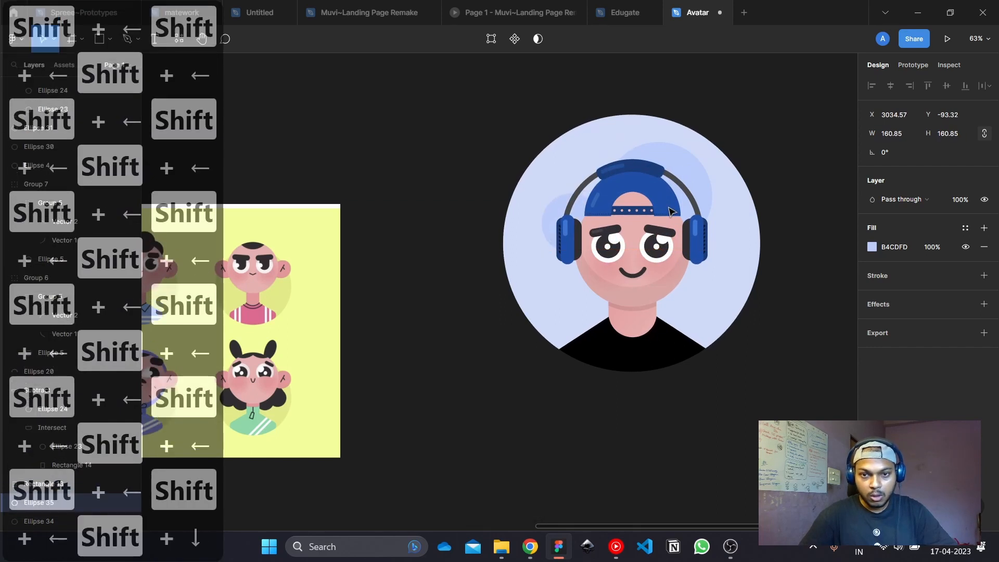
key(shift+Down)
key(shift+Down)
key(shift+Down)
key(shift+Down)
key(shift+Down)
key(shift+Down)
key(shift+Down)
key(shift+Down)
key(shift+Down)
key(shift+Down)
key(shift+Down)
key(shift+Down)
key(shift+Down)
key(shift+Down)
key(shift+Down)
key(shift+Down)
key(shift+Down)
key(shift+Down)
key(shift+Down)
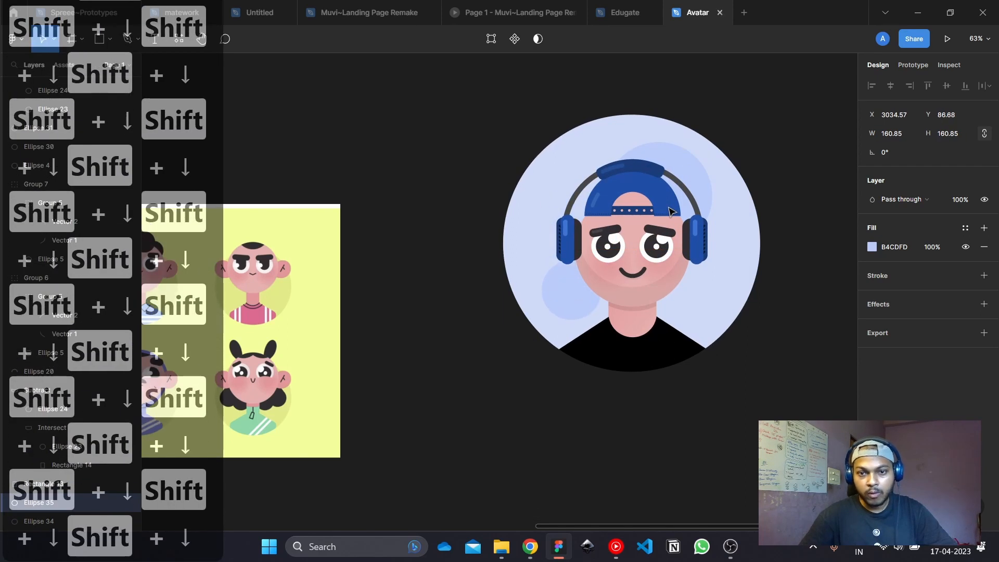
Shift the large decorative circle slightly right behind the headphones, to about X 3235 and Y -232
click(694, 170)
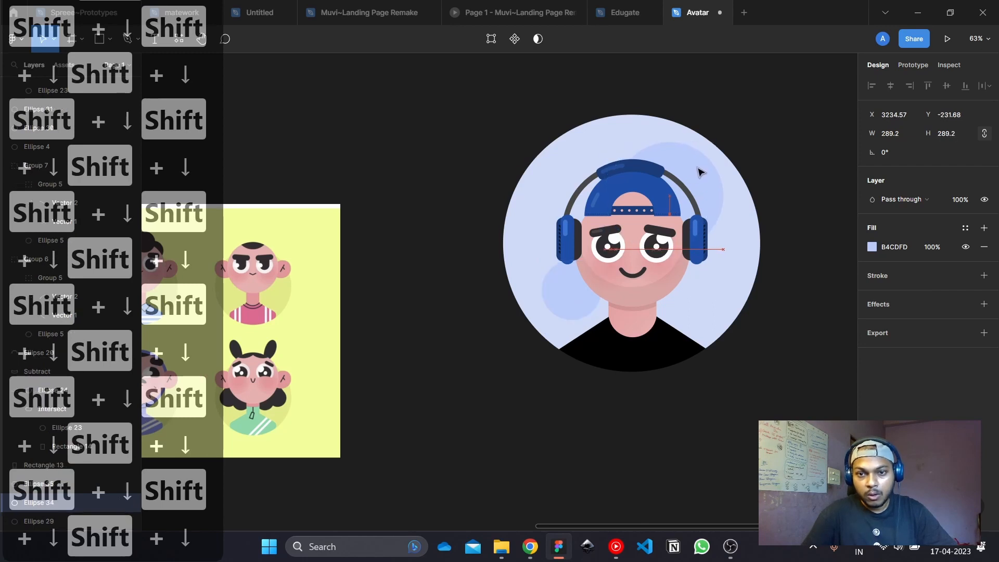
drag(699, 169, 700, 168)
click(773, 131)
scroll(772, 130, down, 3)
drag(745, 147, 650, 167)
scroll(661, 166, up, 2)
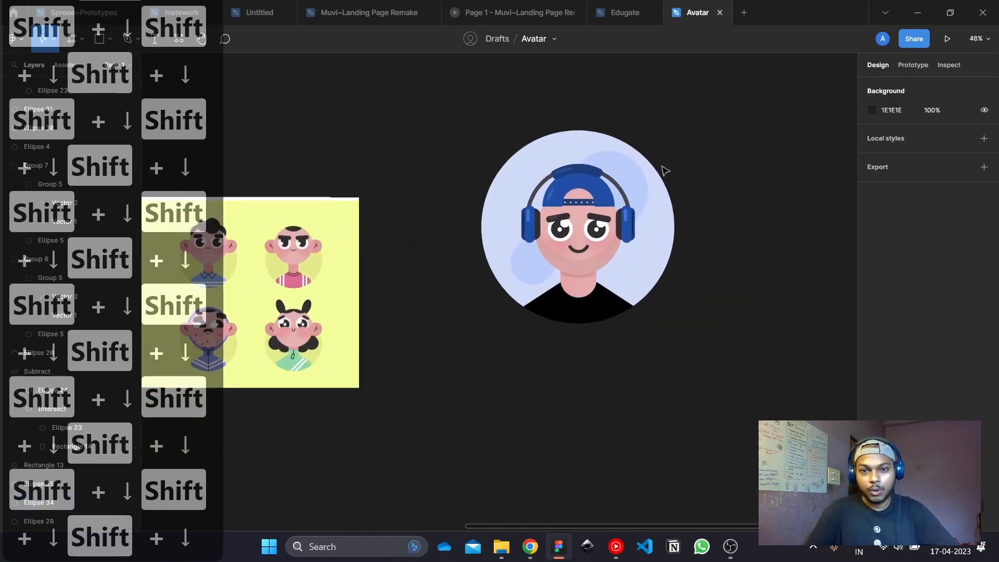
Shift the large decorative circle to about X 3264 and Y -212, and recolor both decorative circles to A7C5FF
click(642, 196)
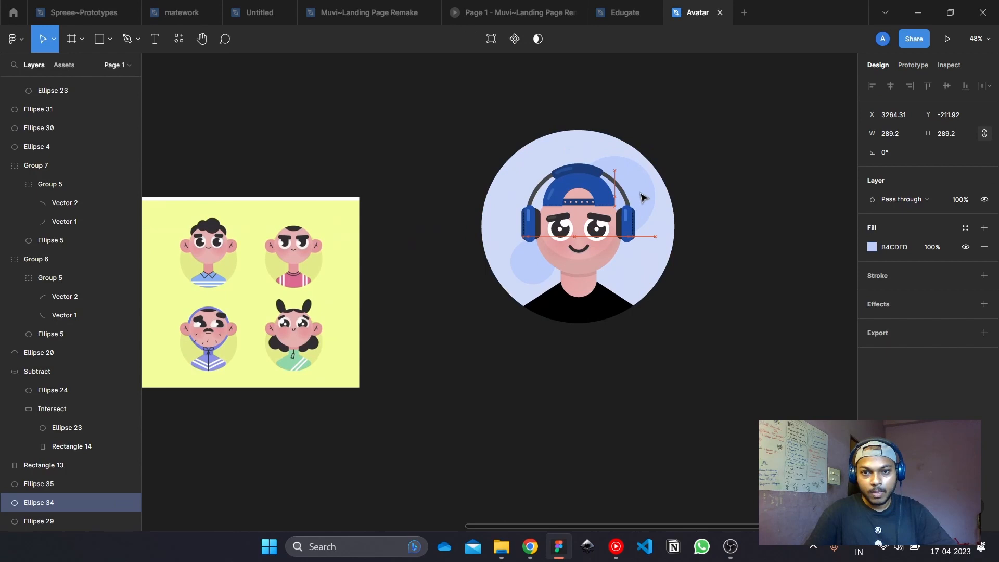
shift+click(544, 262)
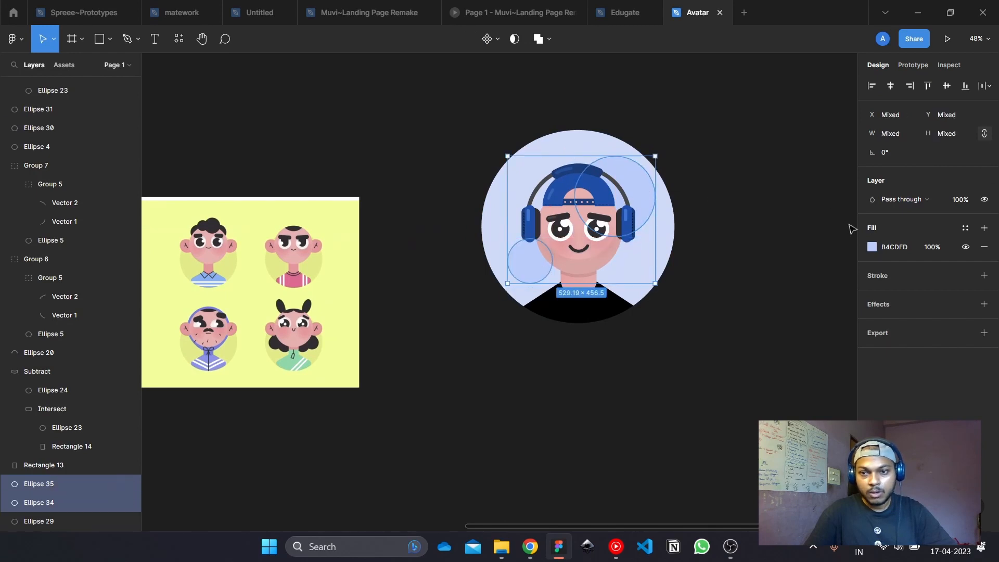
click(873, 248)
drag(761, 239, 767, 239)
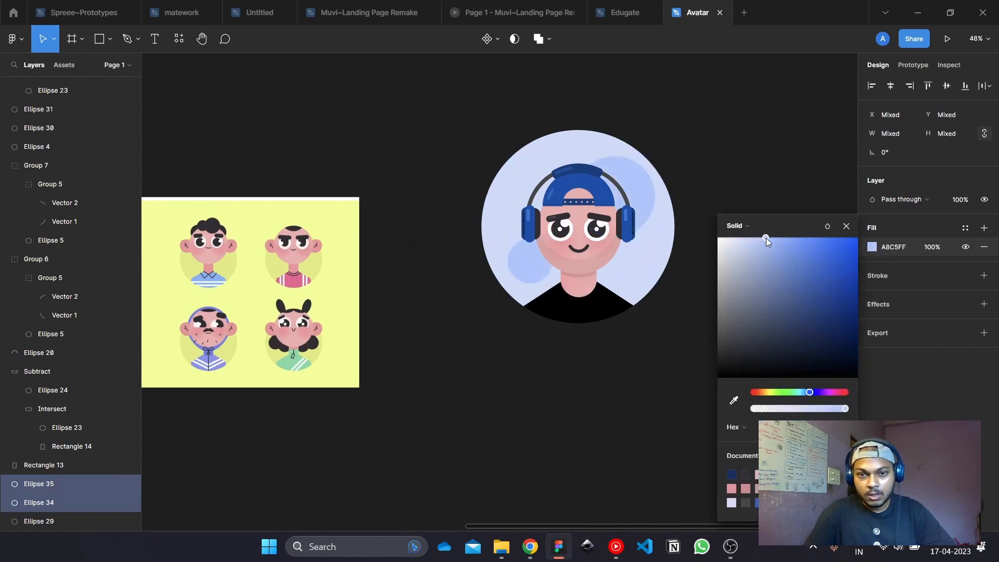
click(770, 174)
drag(733, 351, 711, 261)
Shrink the small circle to about 101 × 101 at the background's upper left, and place a larger duplicate behind the left of the neck
click(527, 253)
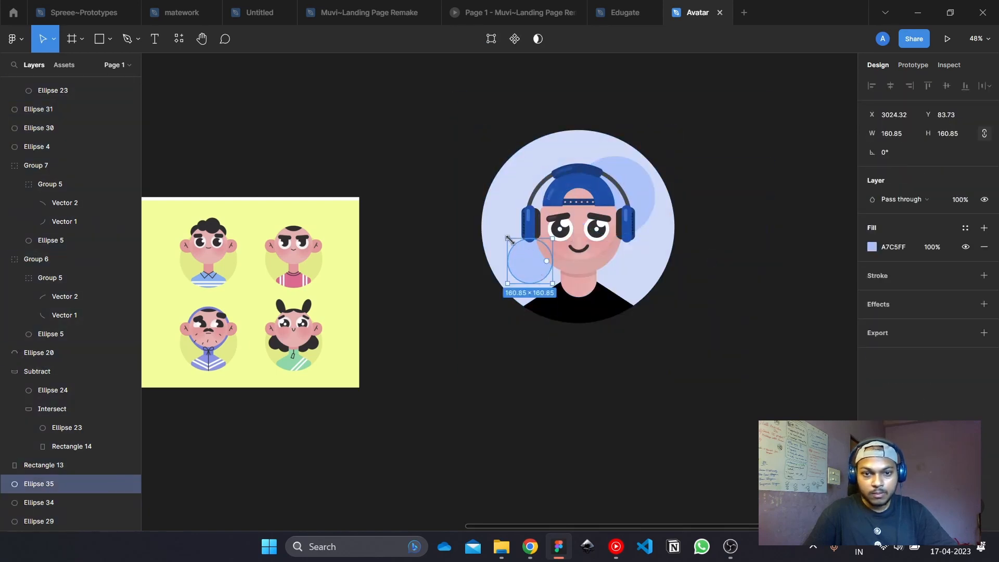
drag(509, 238, 520, 172)
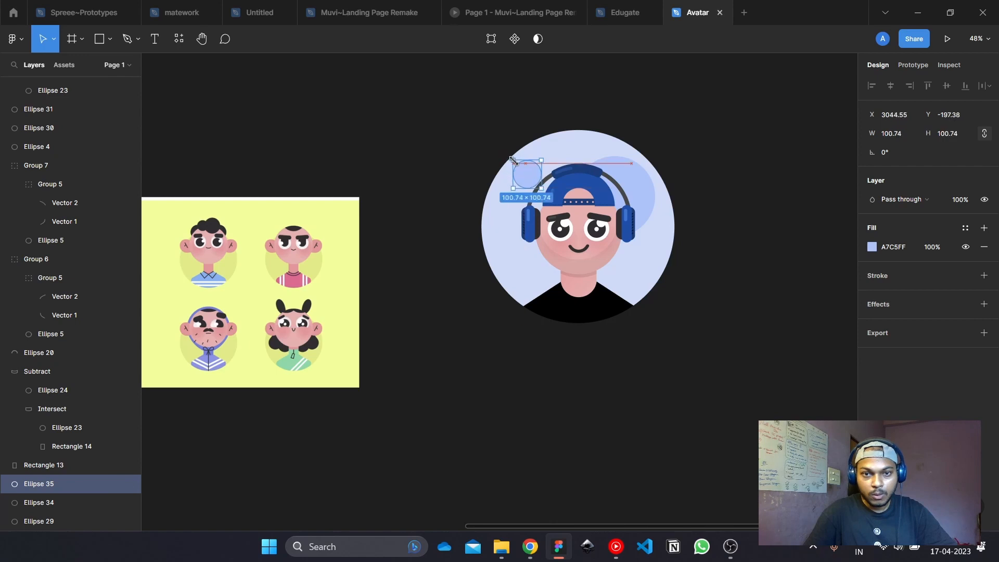
key(ctrl+d)
drag(533, 180, 560, 274)
Group all the avatar's shapes together with the round background and its decorative circles
click(792, 178)
drag(739, 356, 439, 86)
key(ctrl+g)
click(726, 216)
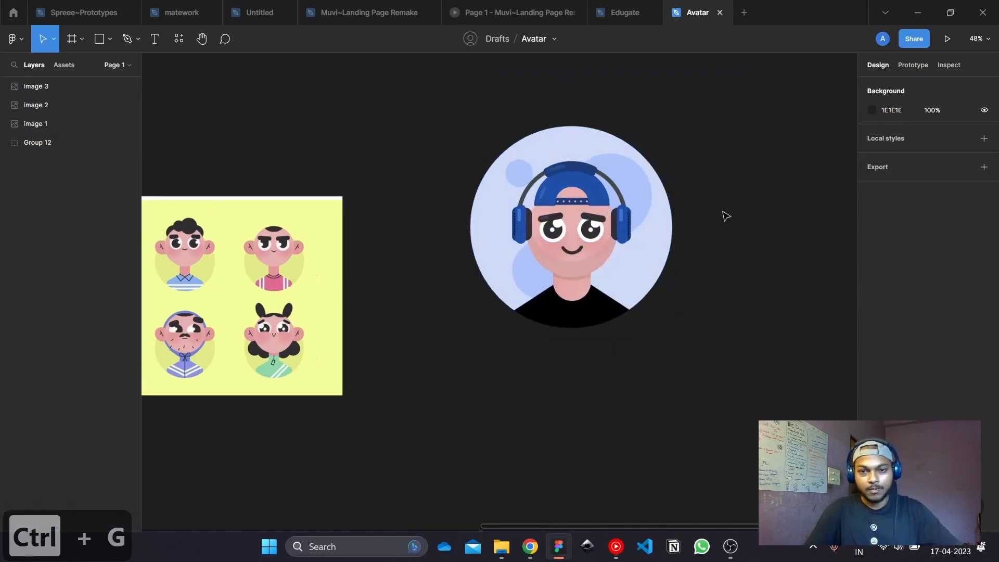
scroll(723, 212, up, 4)
drag(725, 213, 770, 254)
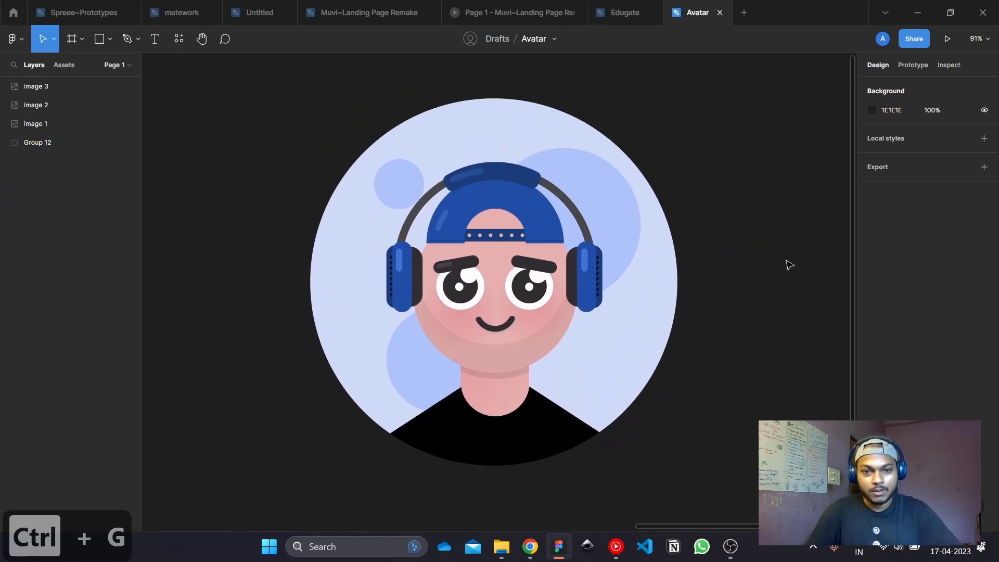